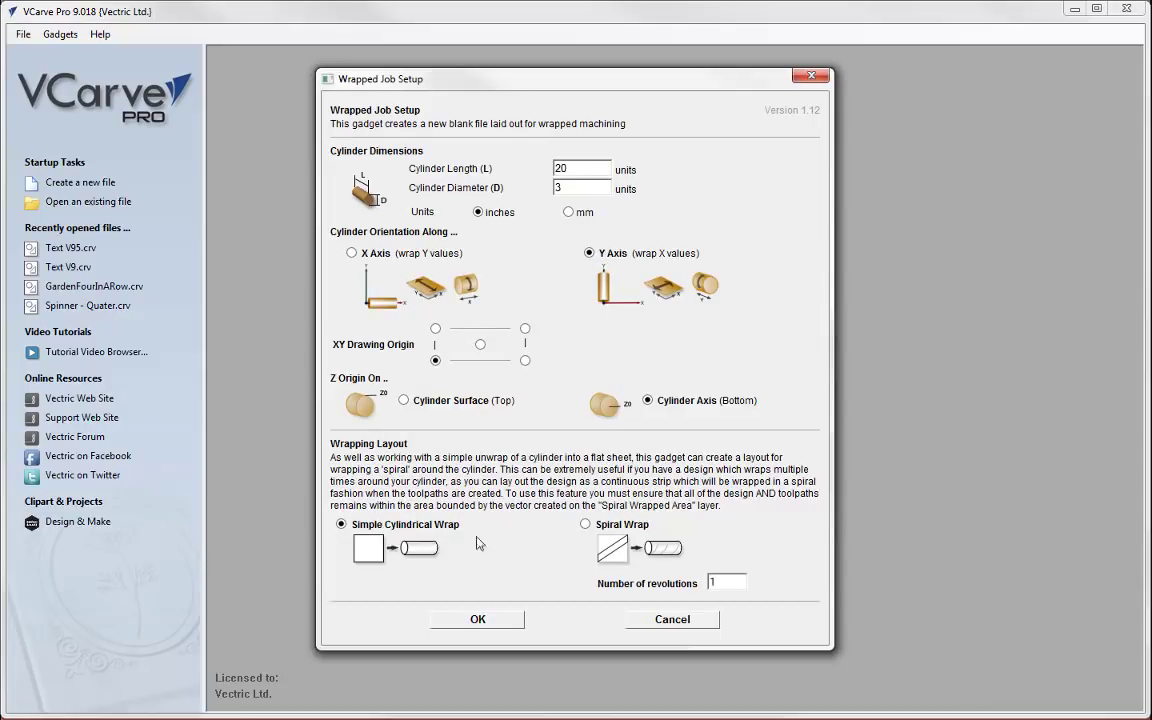
# Create the wrapped job for a 20 inch long, 3 inch diameter cylinder along the Y axis and open its width for editing.
pyautogui.click(491, 620)
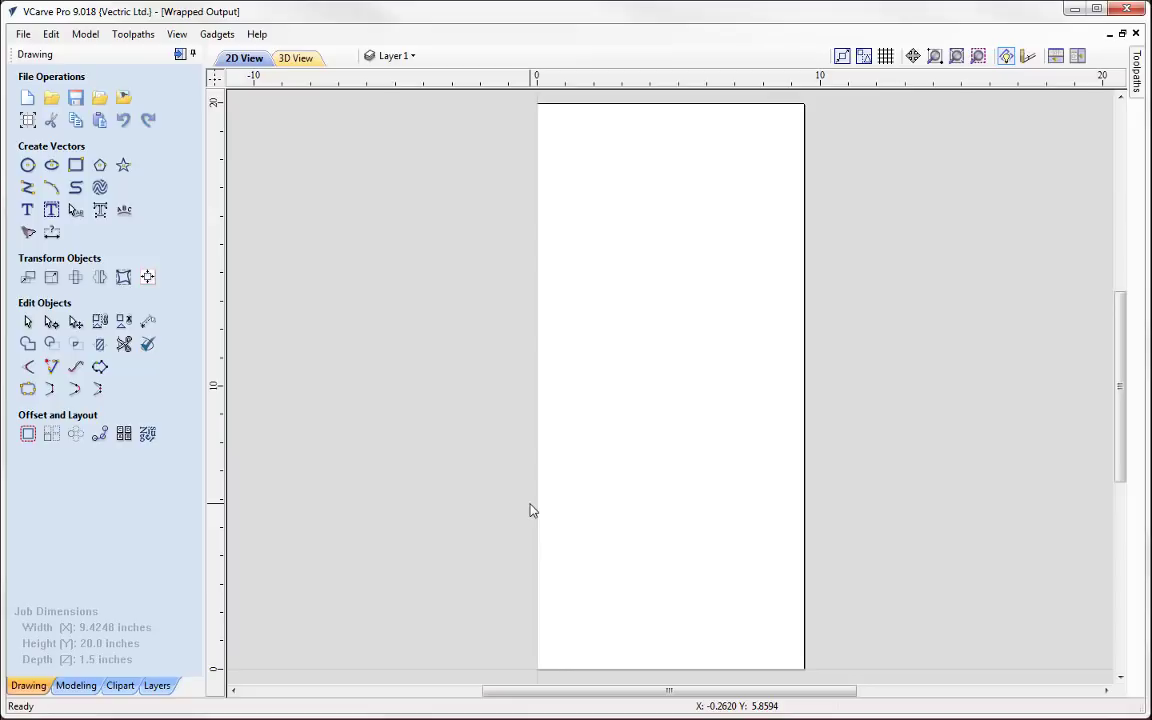
pyautogui.click(27, 120)
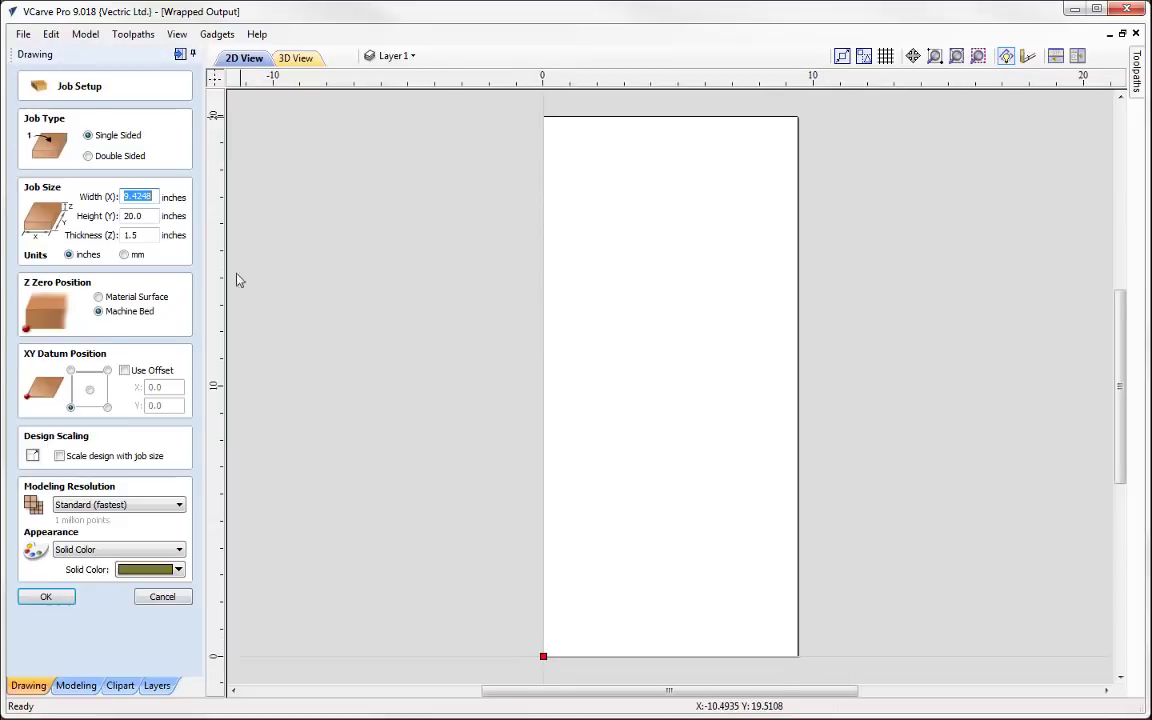
pyautogui.click(144, 197)
pyautogui.doubleClick(144, 197)
pyautogui.click(144, 197)
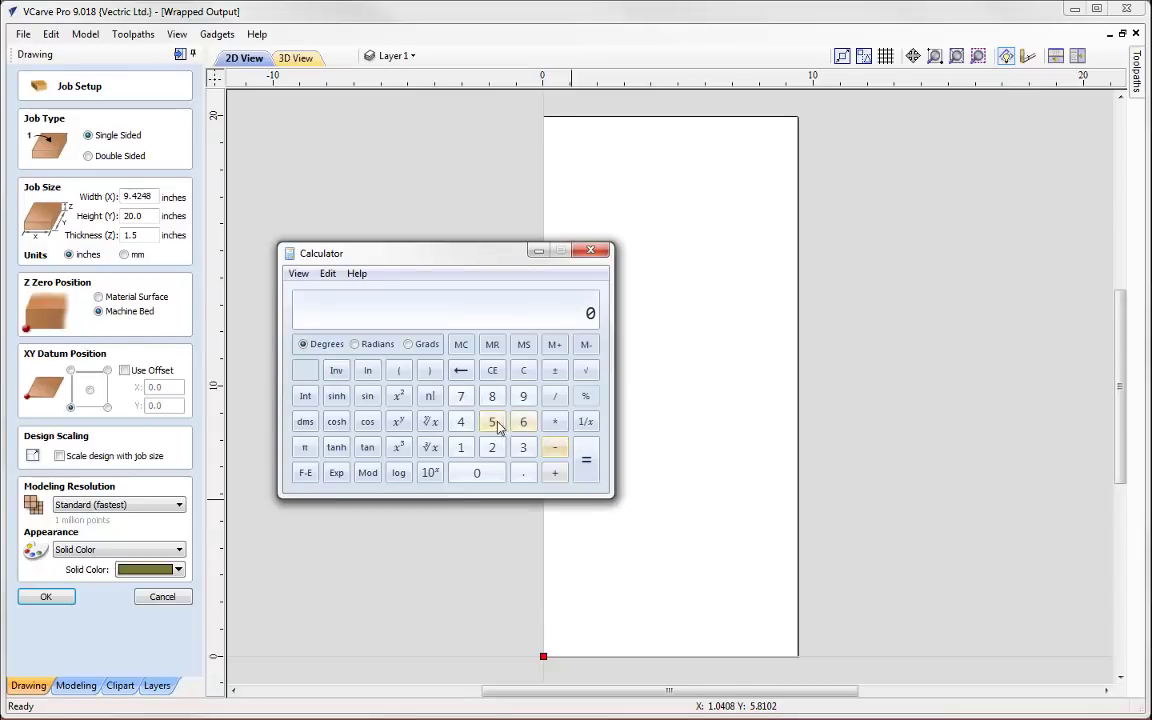
# Switch to Calculator, multiply 5 by pi and copy the result.
pyautogui.click(492, 424)
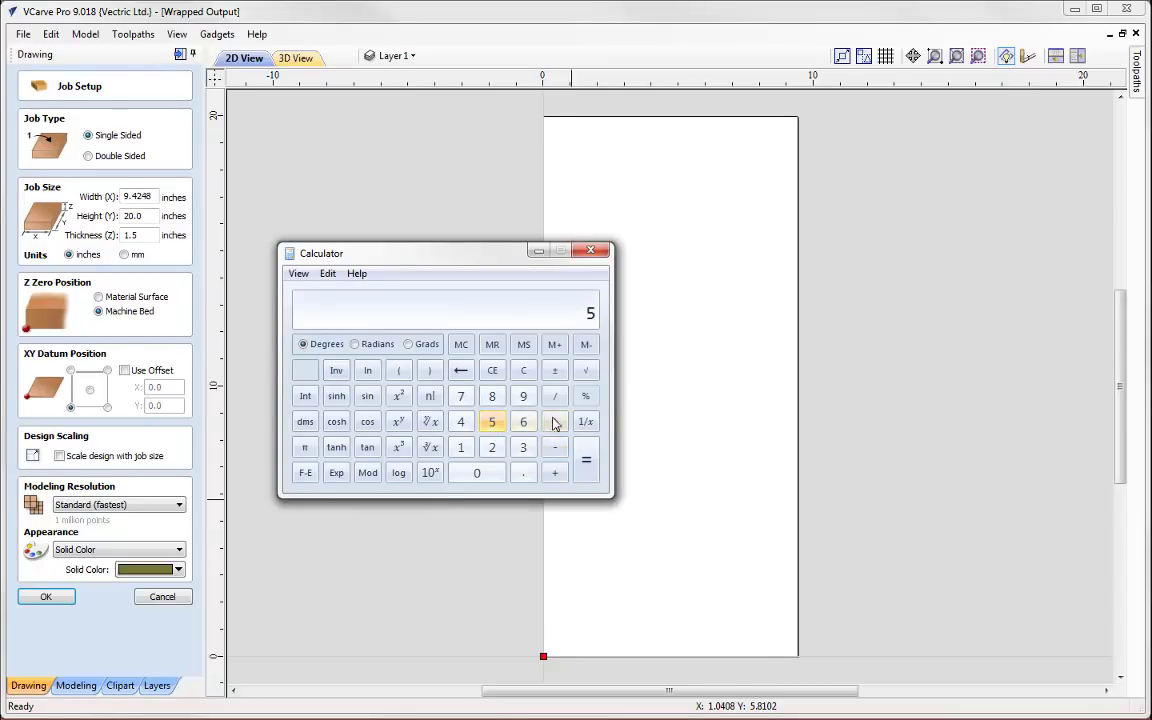
pyautogui.click(555, 421)
pyautogui.click(305, 448)
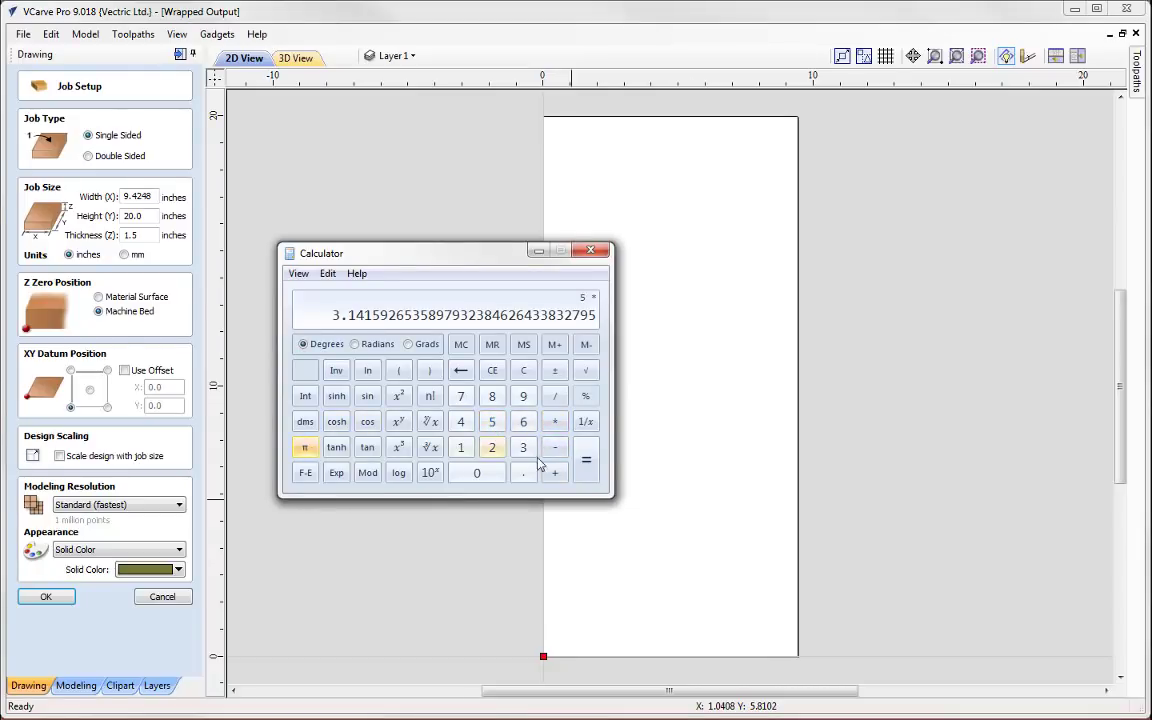
pyautogui.click(586, 462)
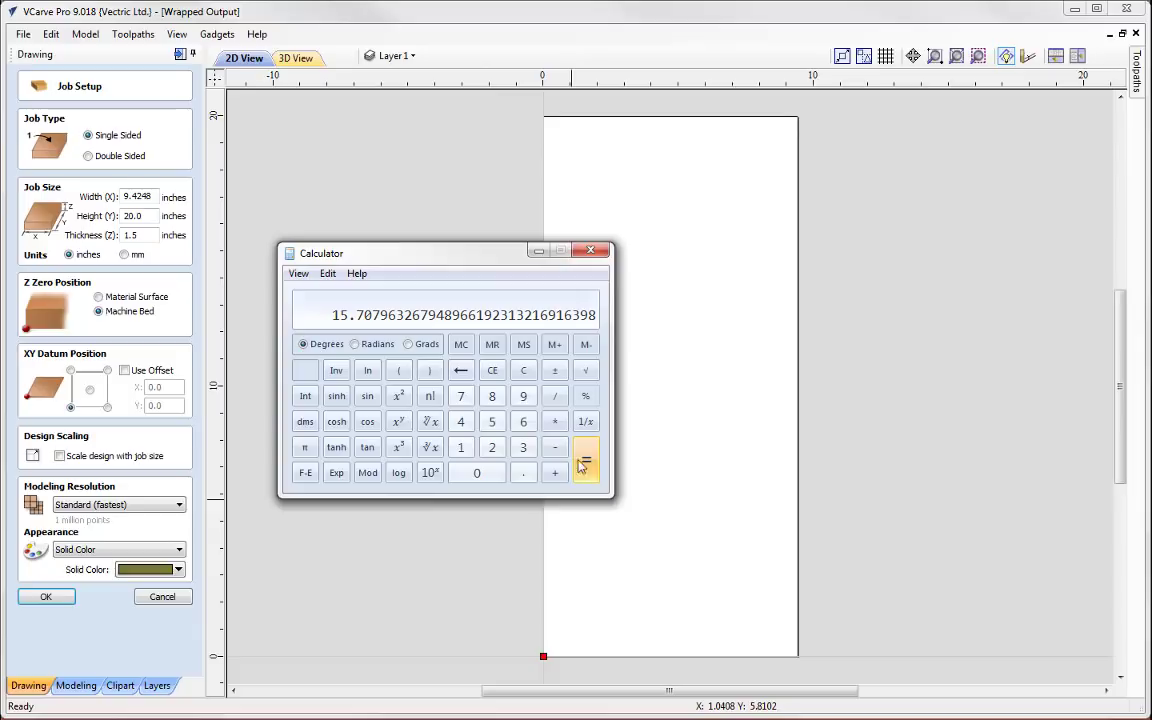
pyautogui.click(328, 273)
pyautogui.click(350, 292)
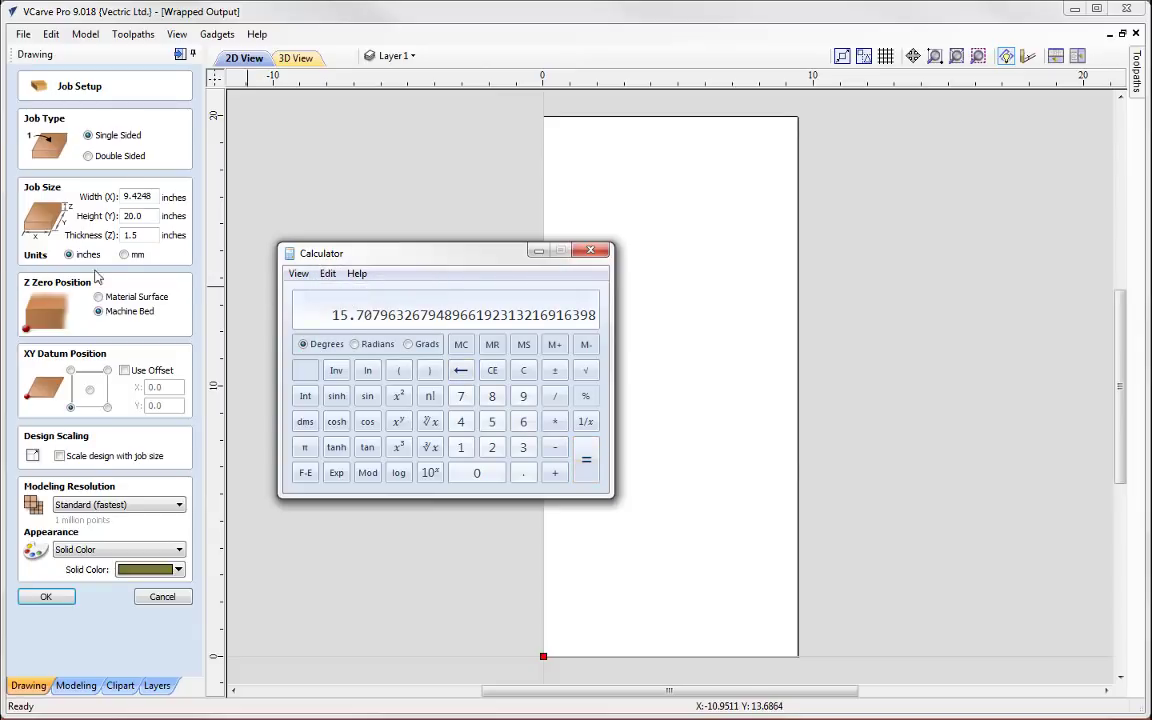
# Paste the calculated circumference as the job's width and apply the job setup.
pyautogui.doubleClick(151, 196)
pyautogui.rightClick(156, 196)
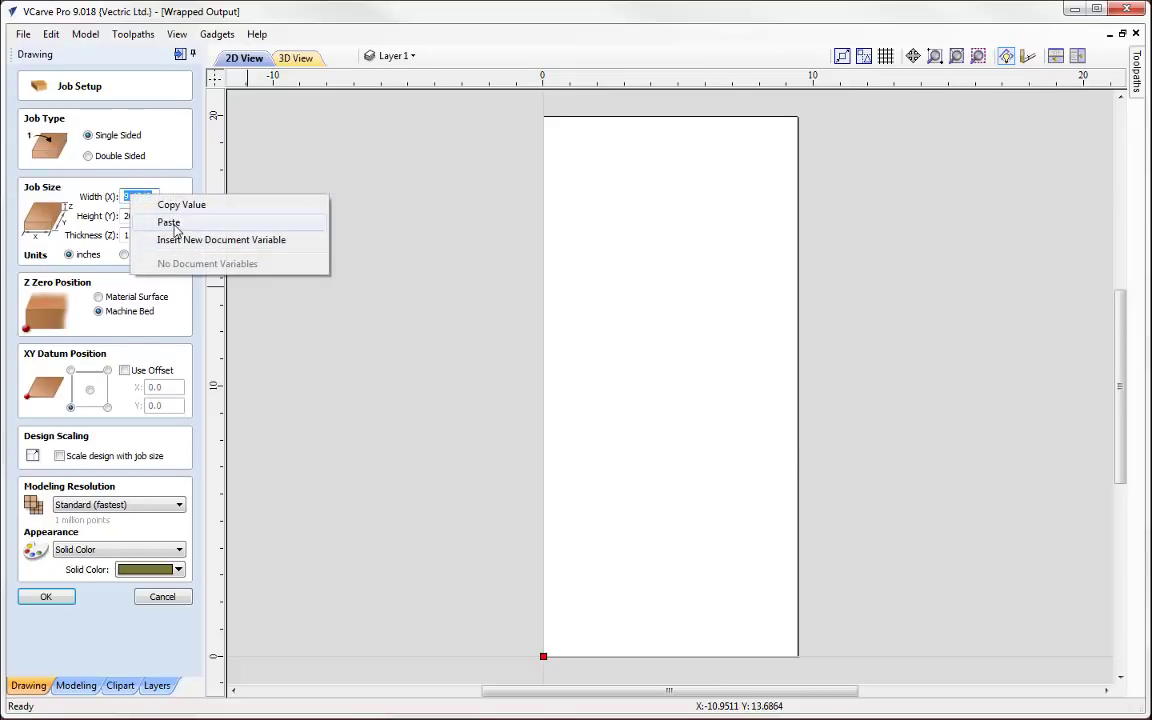
pyautogui.click(178, 221)
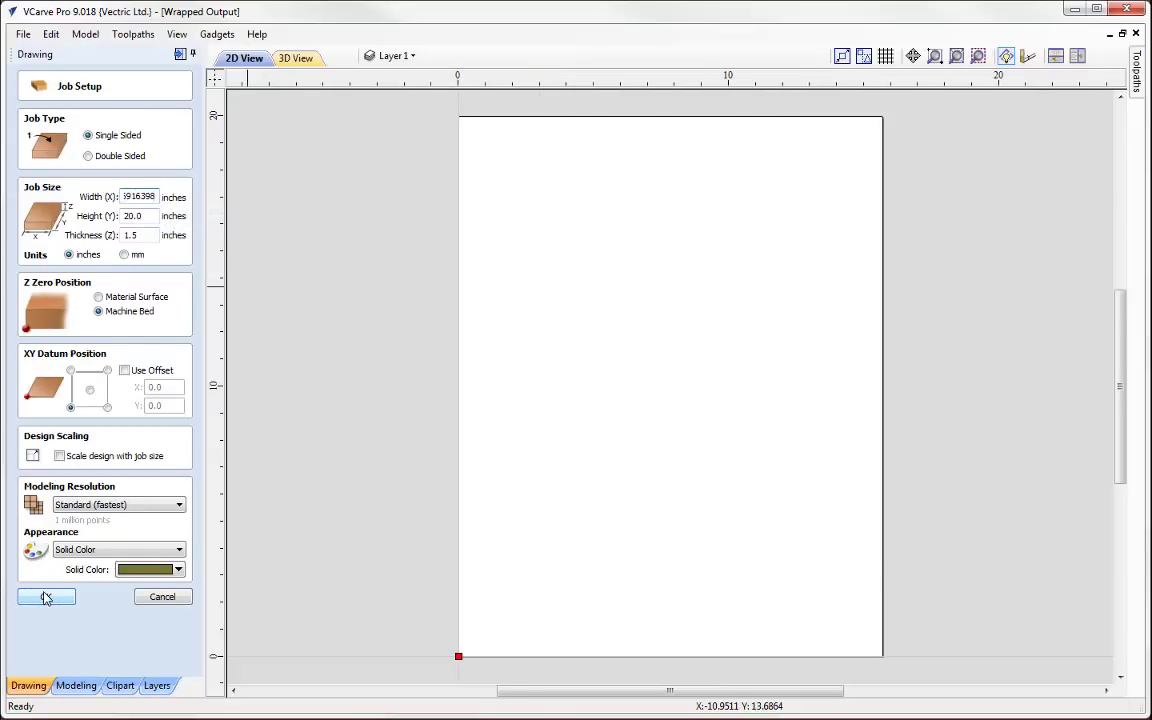
pyautogui.click(38, 597)
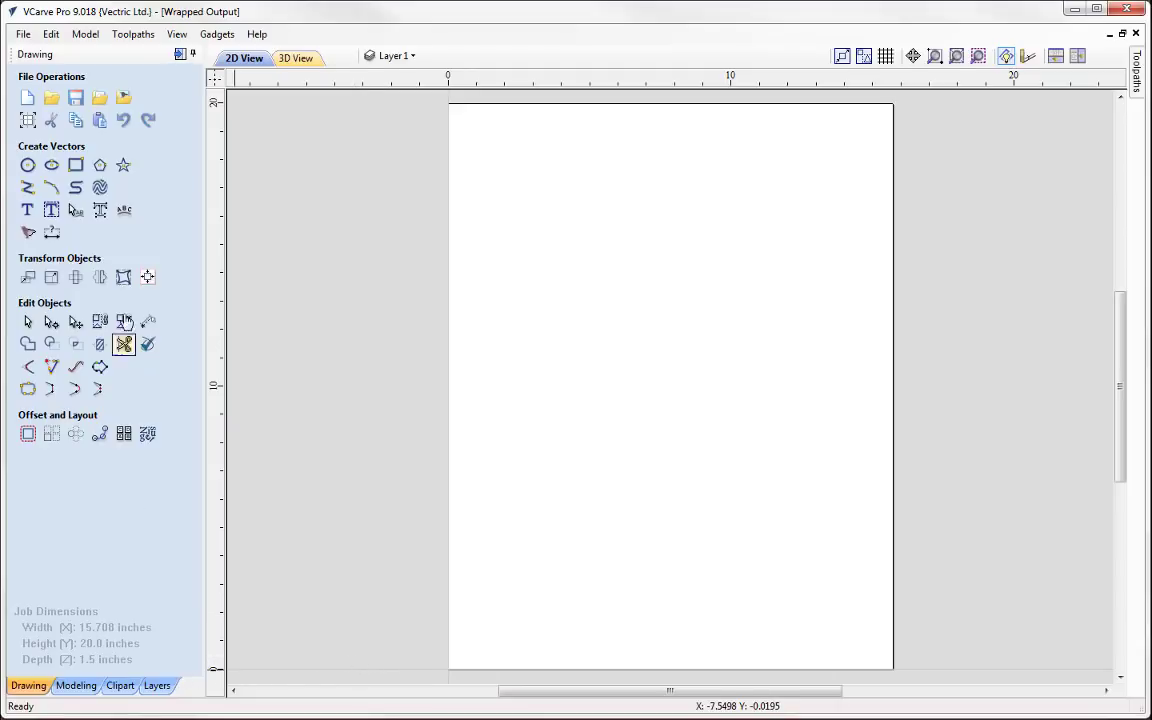
# Reopen the job setup and copy the width value into the job's height.
pyautogui.click(27, 119)
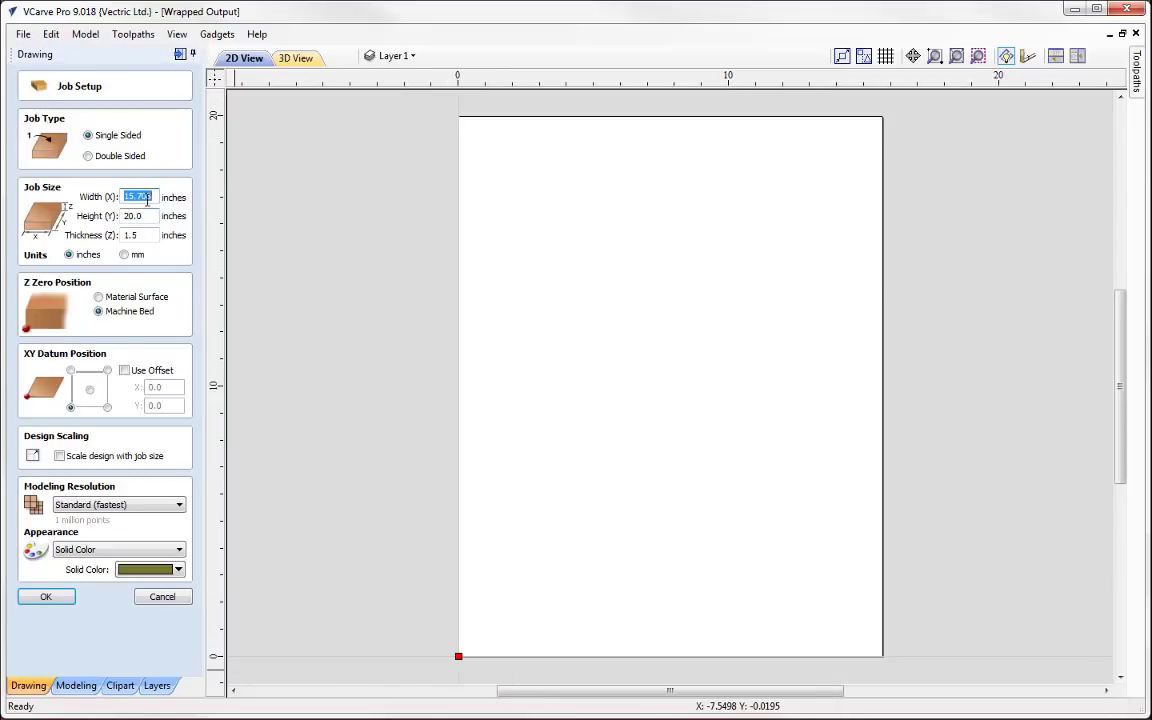
pyautogui.rightClick(140, 195)
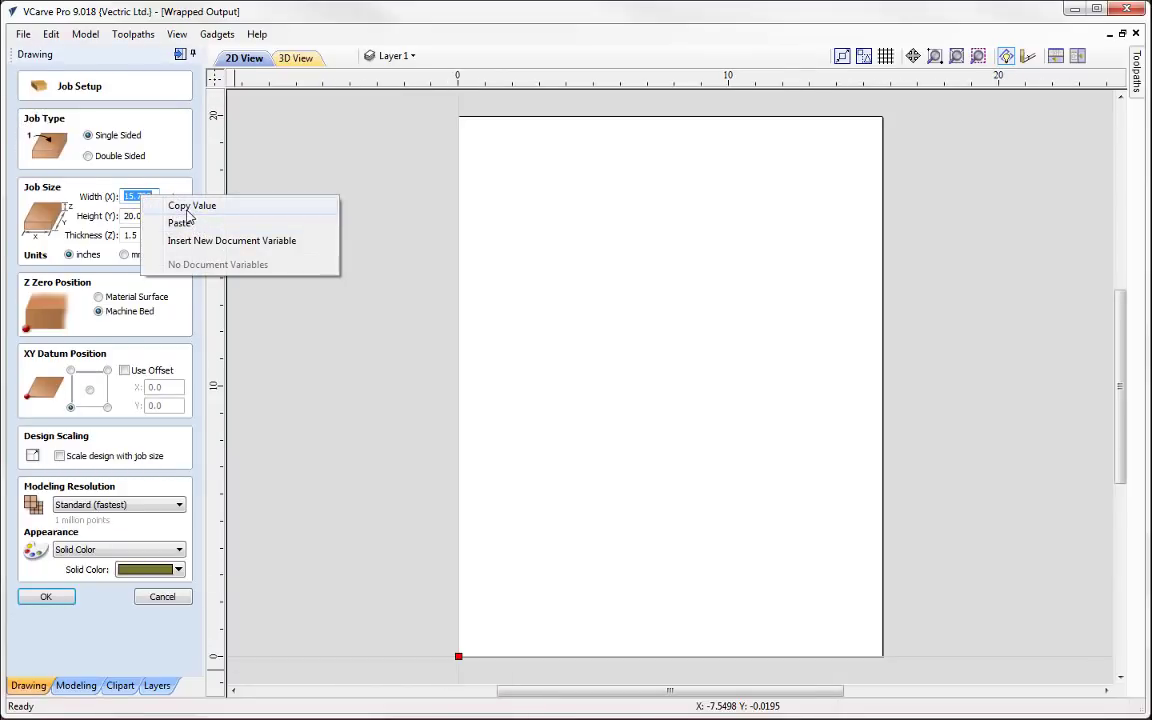
pyautogui.click(178, 203)
pyautogui.click(134, 215)
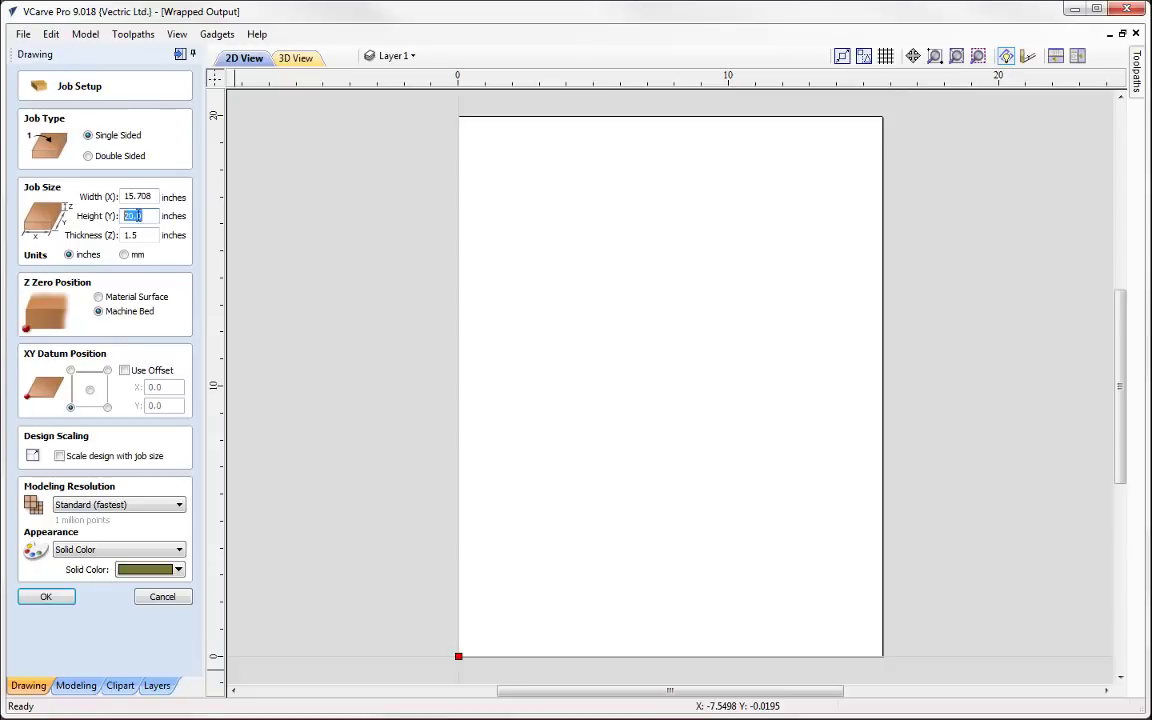
pyautogui.rightClick(137, 219)
pyautogui.click(178, 248)
# Set the job's width to 20 inches and thickness to 2.5 inches, and apply the job setup.
pyautogui.click(137, 196)
pyautogui.write('20')
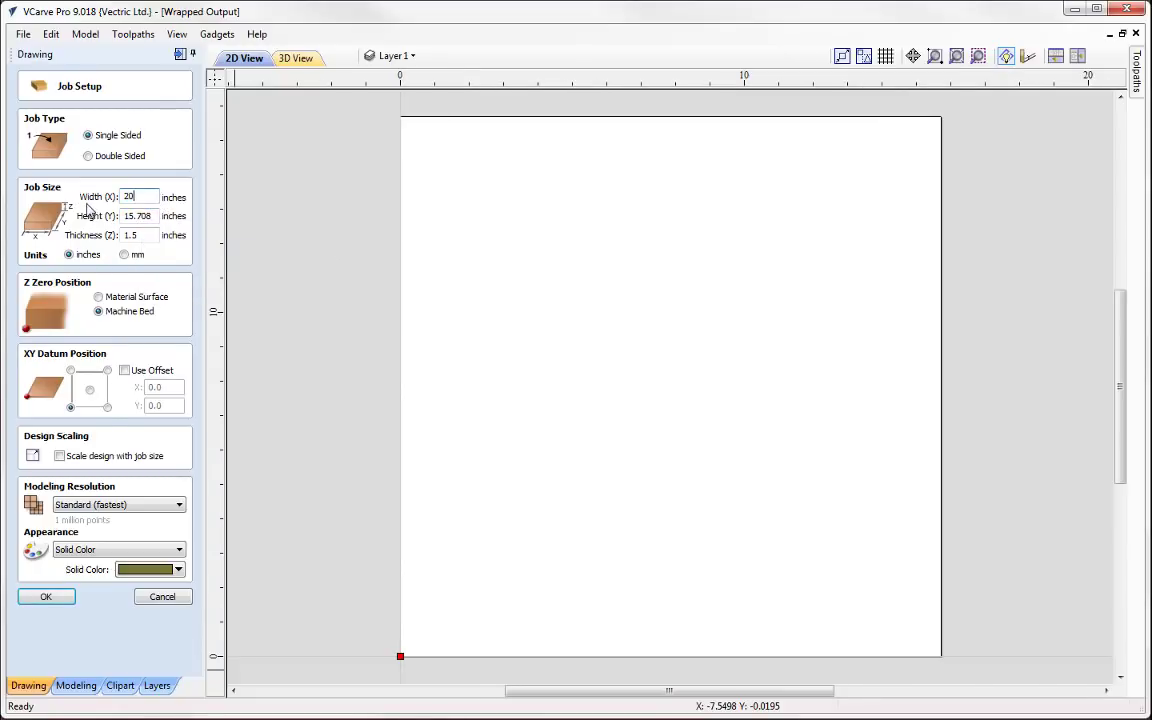
pyautogui.press('Tab')
pyautogui.press('Tab')
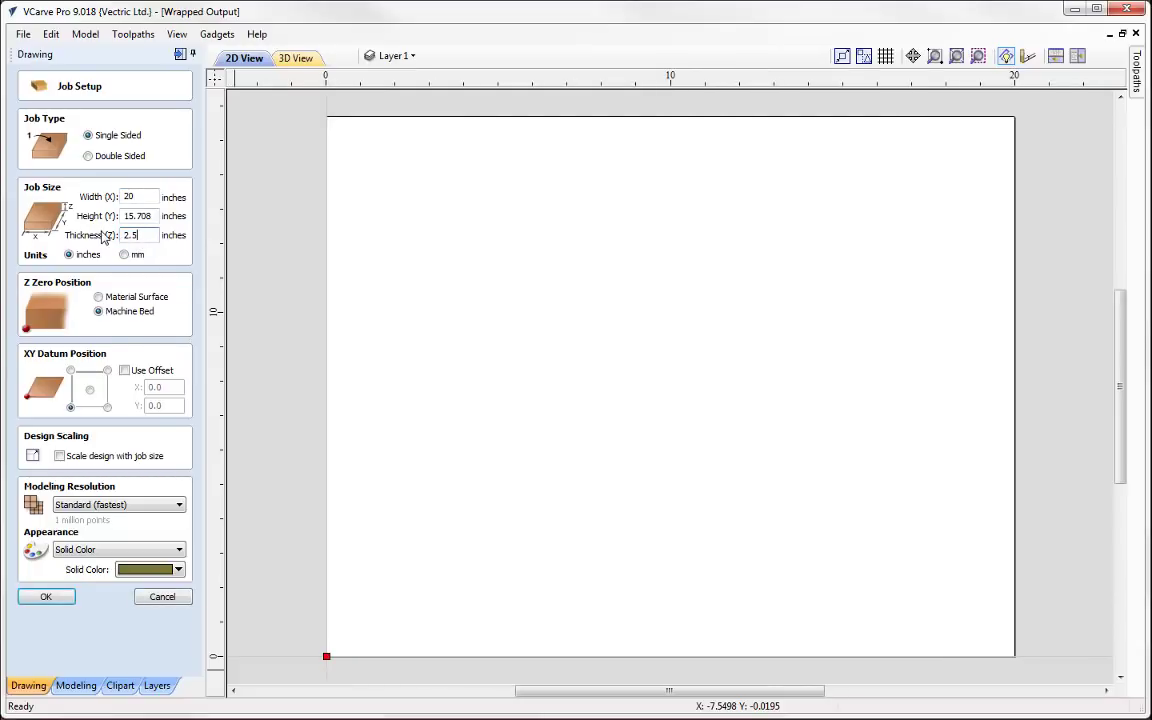
pyautogui.click(42, 598)
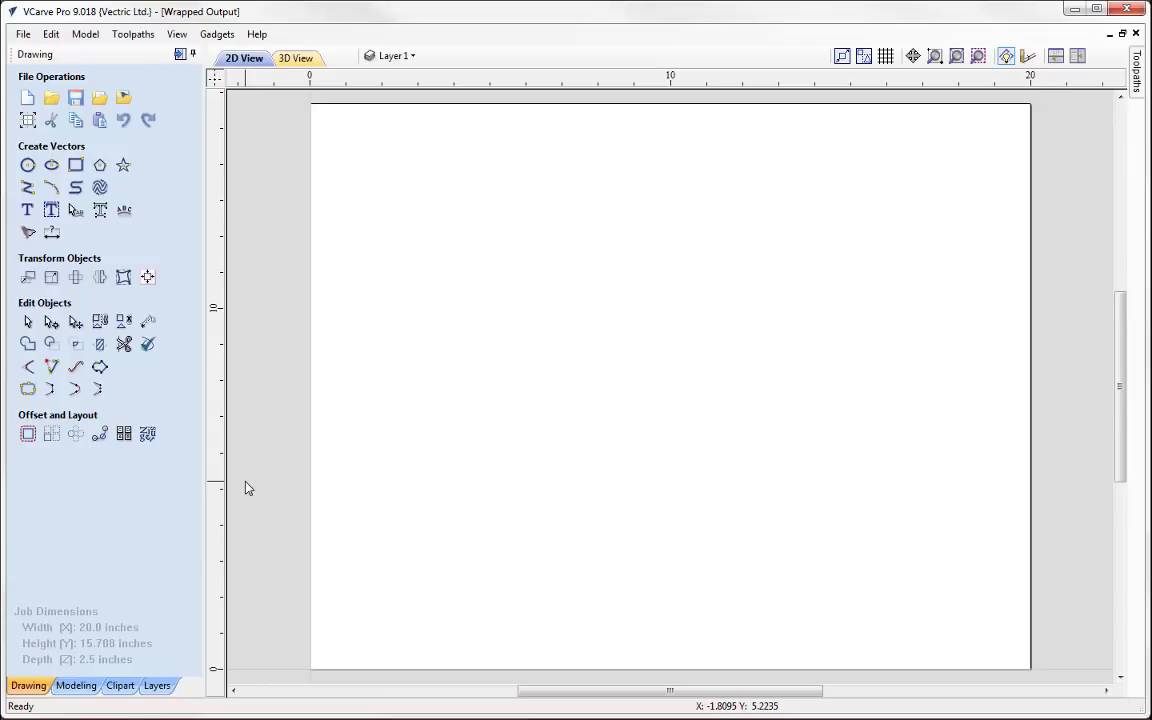
# Create the text "Vectric" in Tw Cen MT, 4.25 inches high, left-aligned and anchored at 0,0.
pyautogui.click(27, 211)
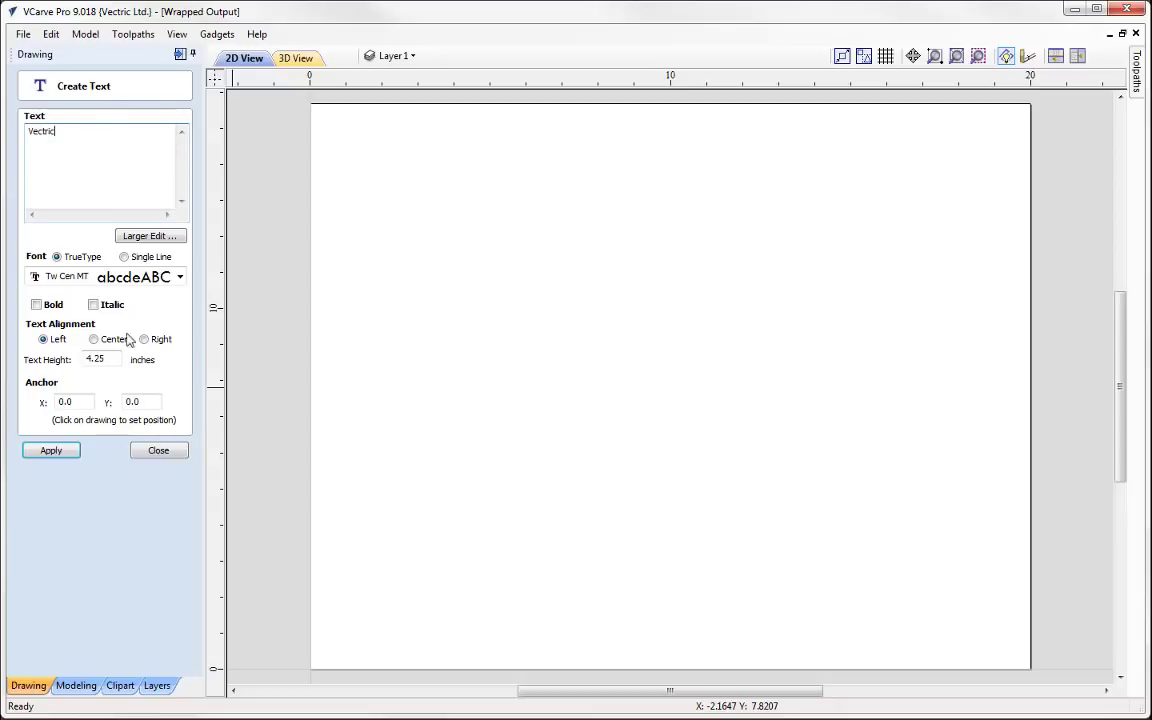
pyautogui.click(50, 450)
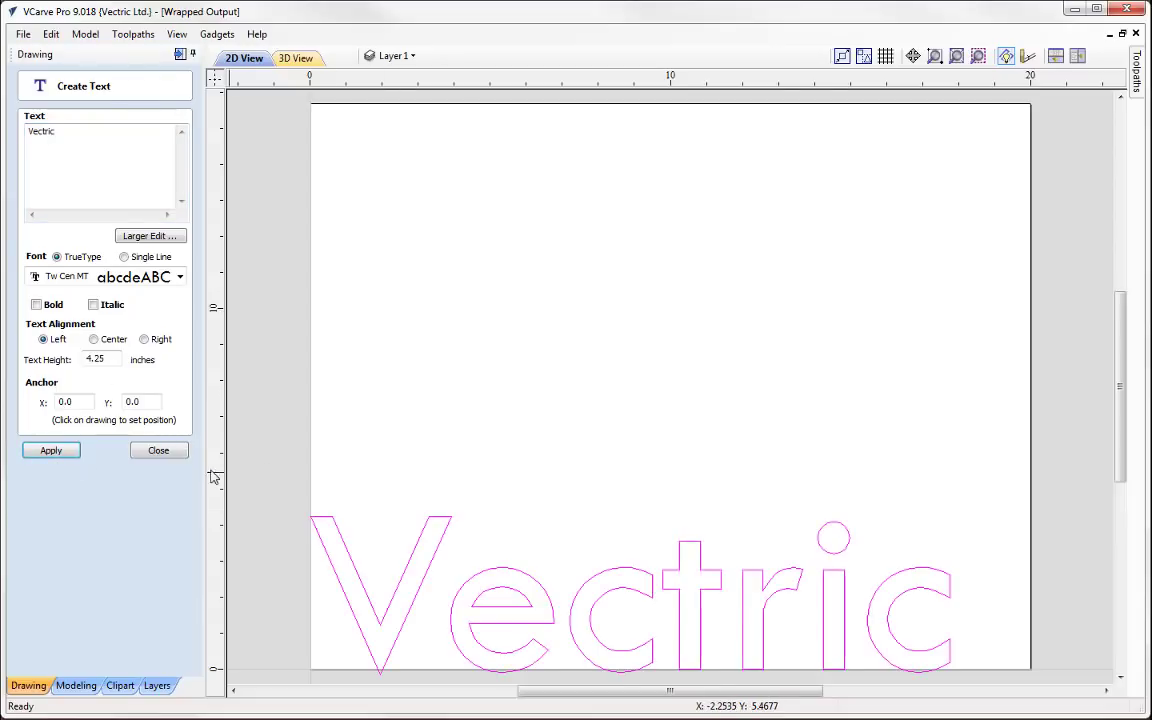
pyautogui.click(155, 452)
# Center the Vectric text on the material in both directions.
pyautogui.click(356, 577)
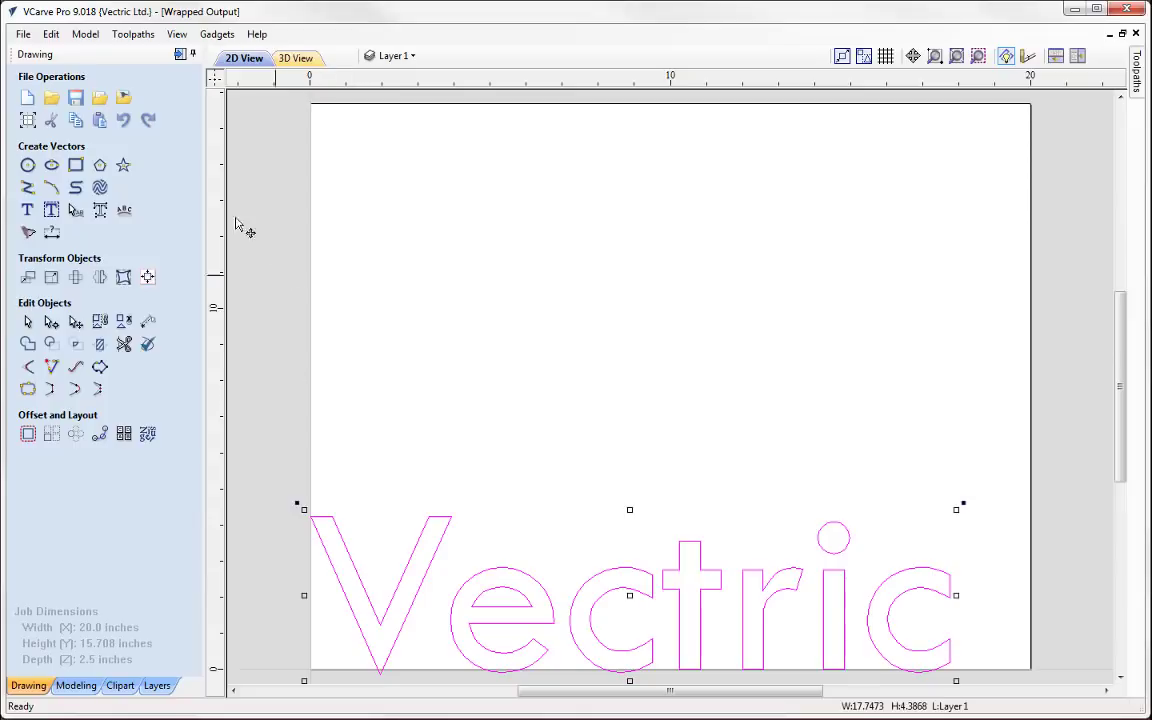
pyautogui.click(147, 277)
pyautogui.click(104, 140)
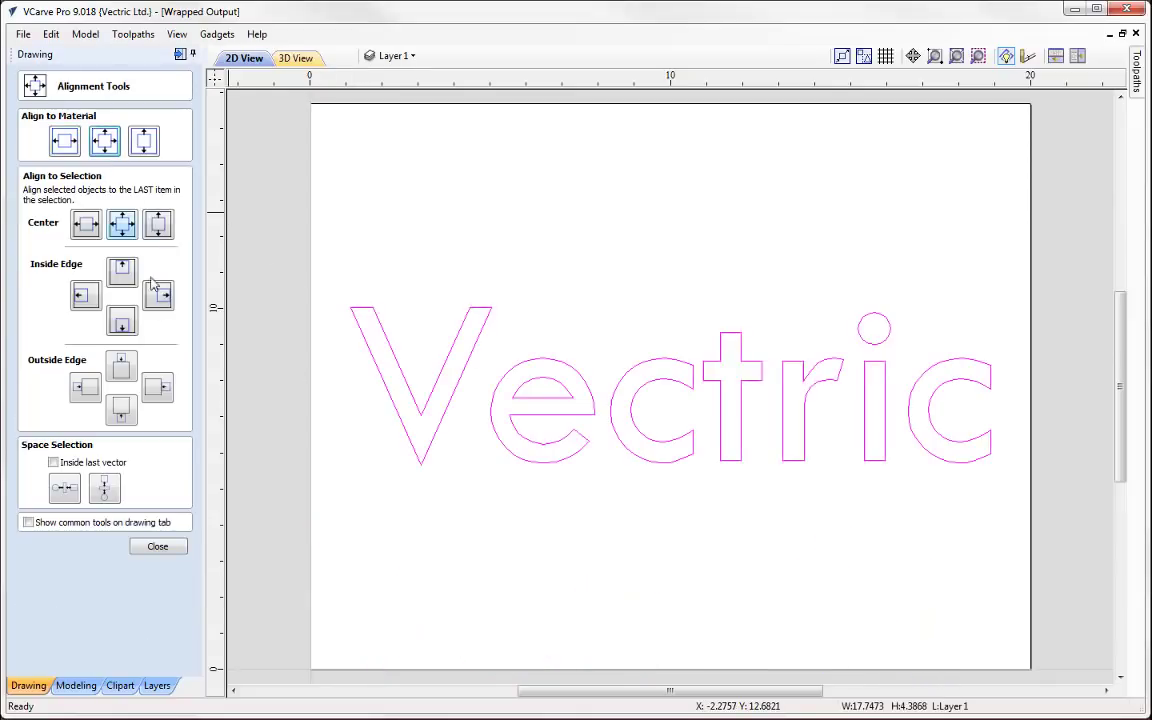
pyautogui.click(160, 546)
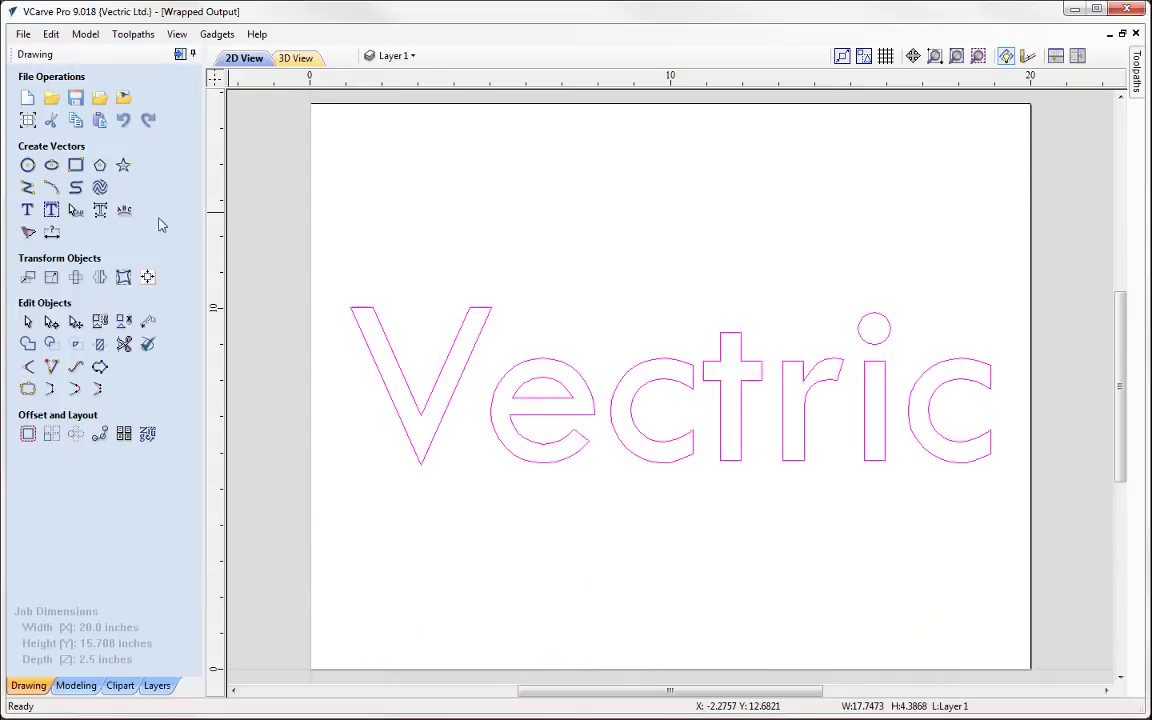
# Calculate a 2D profile toolpath outside the text vectors, 0.1 inch deep, with the 0.25 inch ball nose tool.
pyautogui.click(180, 53)
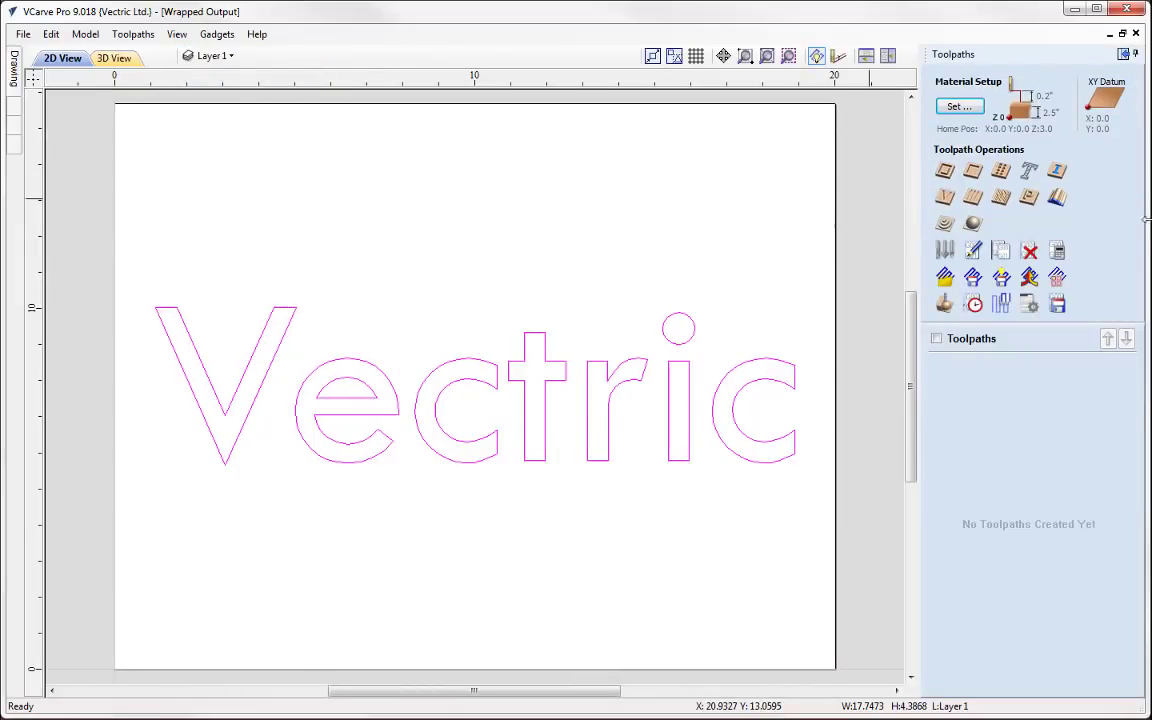
pyautogui.click(946, 172)
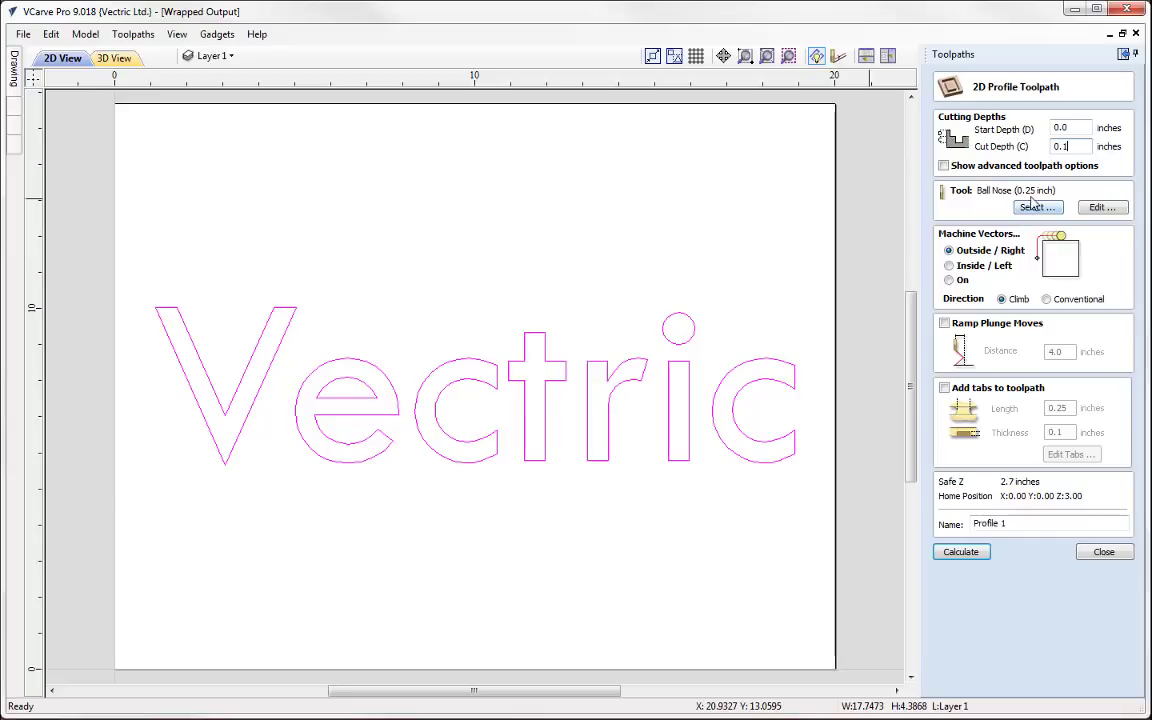
pyautogui.click(962, 551)
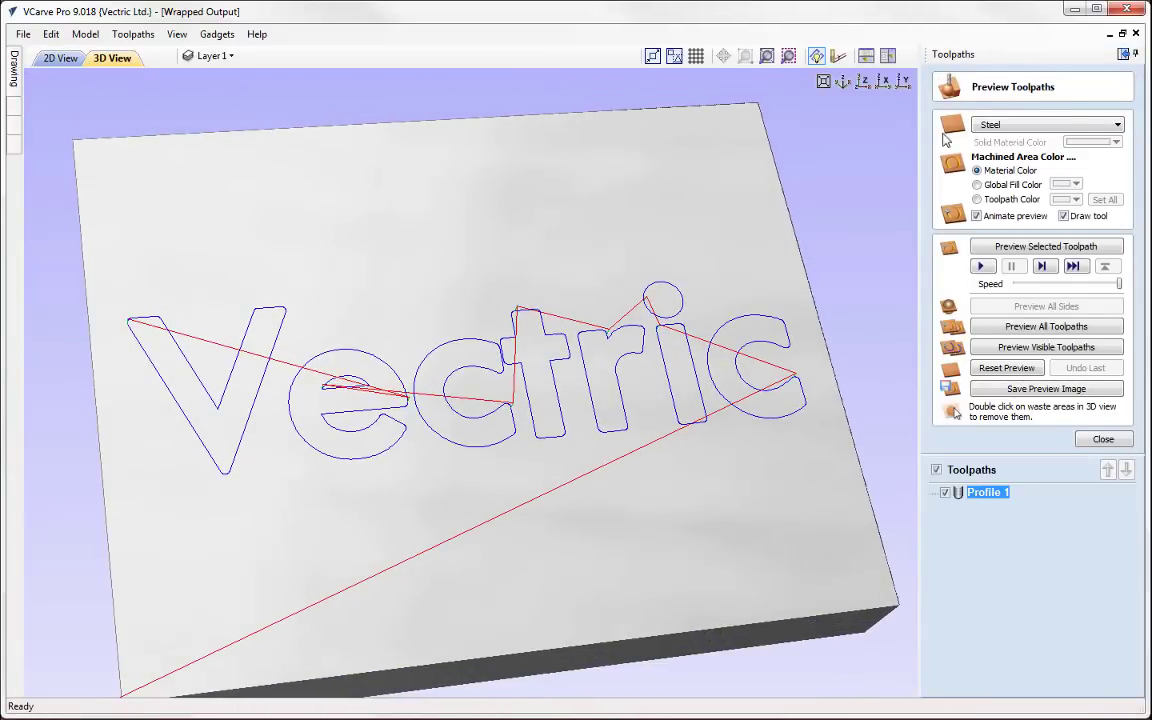
# Set the toolpath preview material to Beech Light and leave the preview form.
pyautogui.click(990, 125)
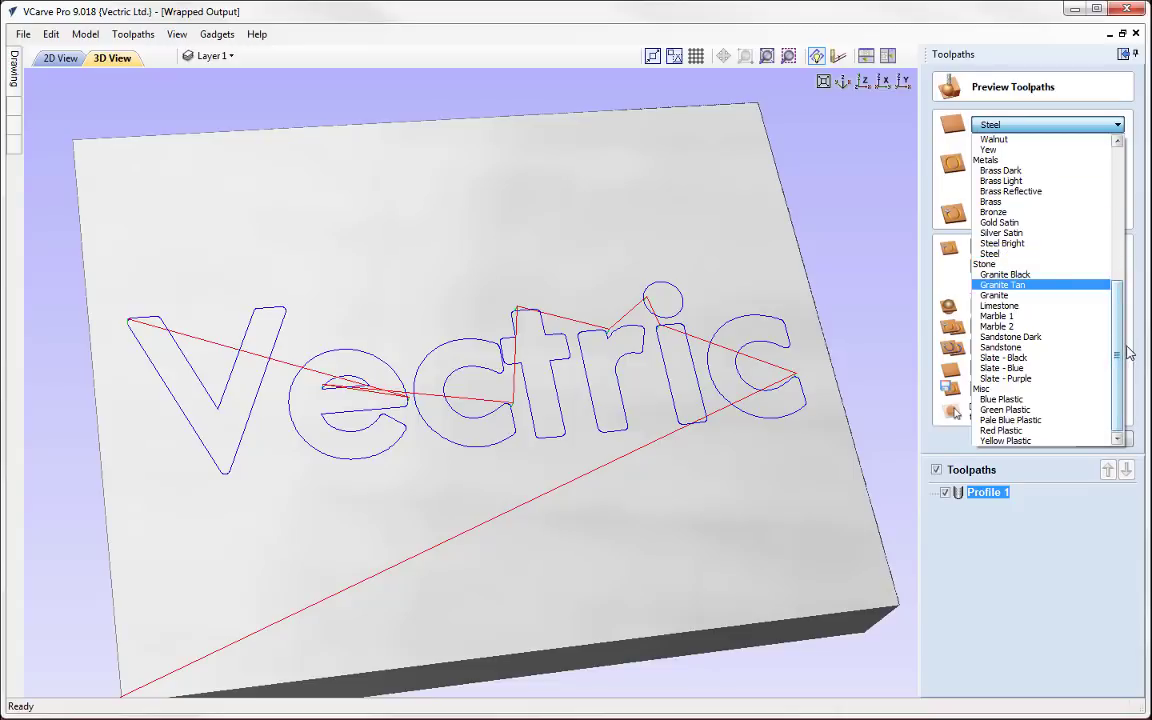
pyautogui.scroll(9, 1060, 200)
pyautogui.click(1040, 171)
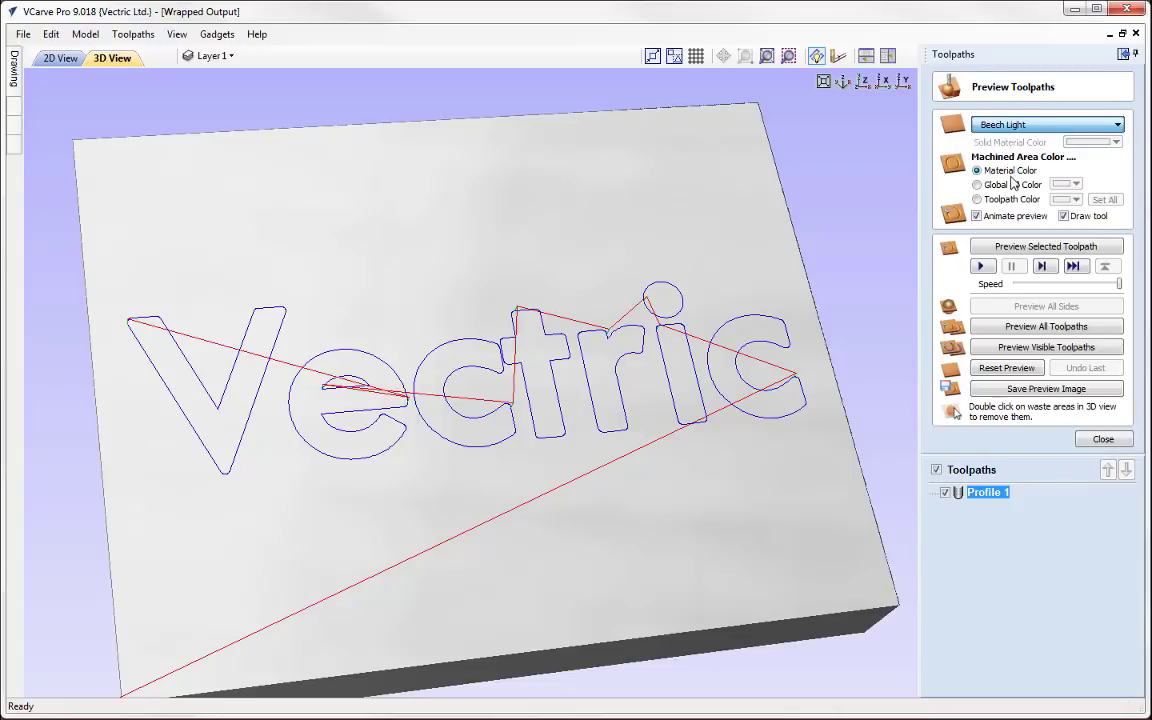
pyautogui.click(1102, 440)
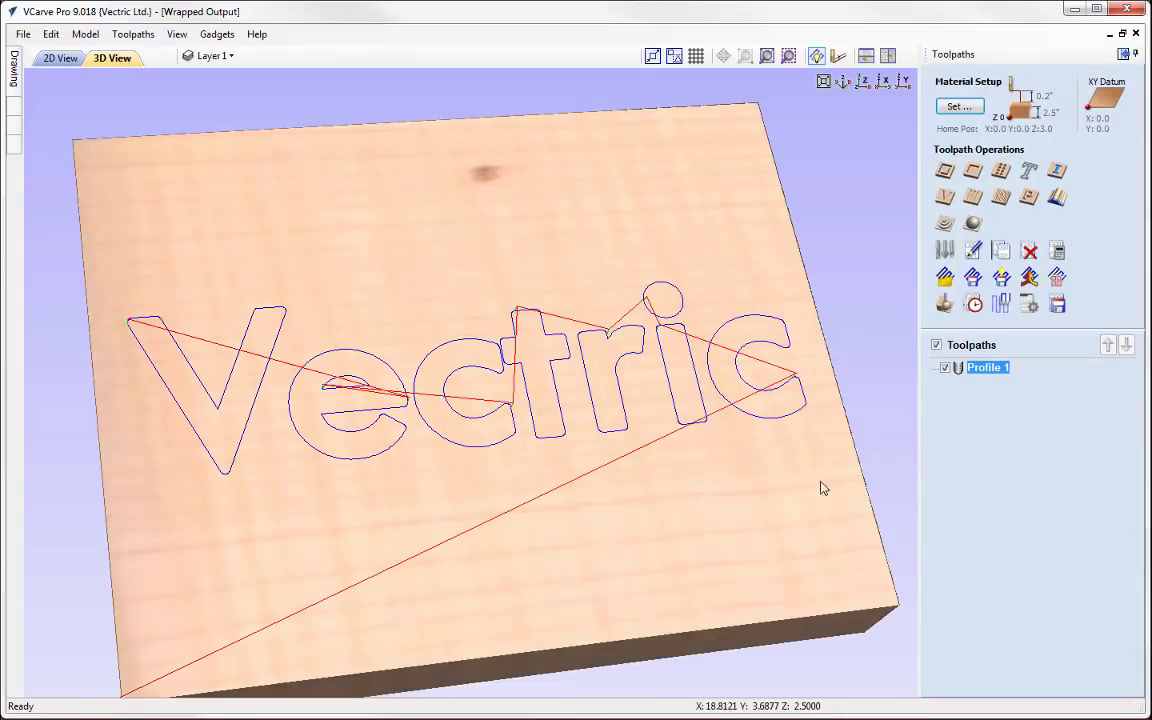
# Run the animated machining preview of the text's profile toolpath on the block.
pyautogui.click(941, 301)
pyautogui.click(981, 266)
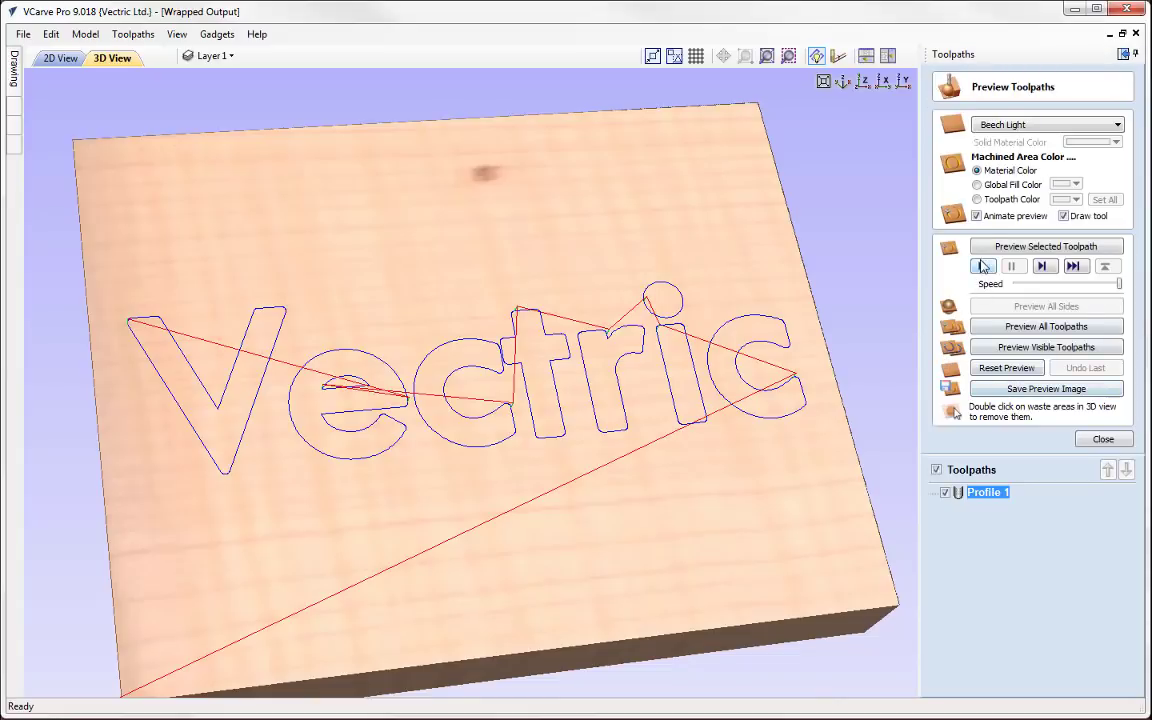
pyautogui.click(945, 493)
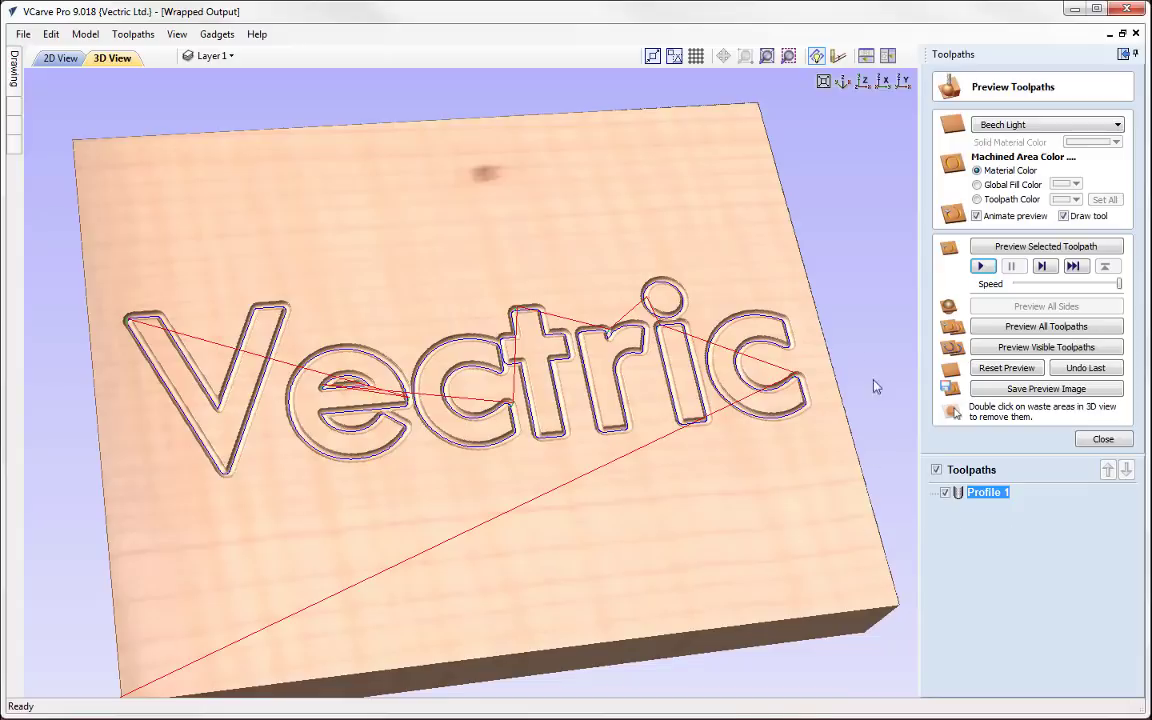
# Set the toolpath drawing to wrap Y values around the X axis and inspect the wrapped toolpath in 3D.
pyautogui.click(134, 36)
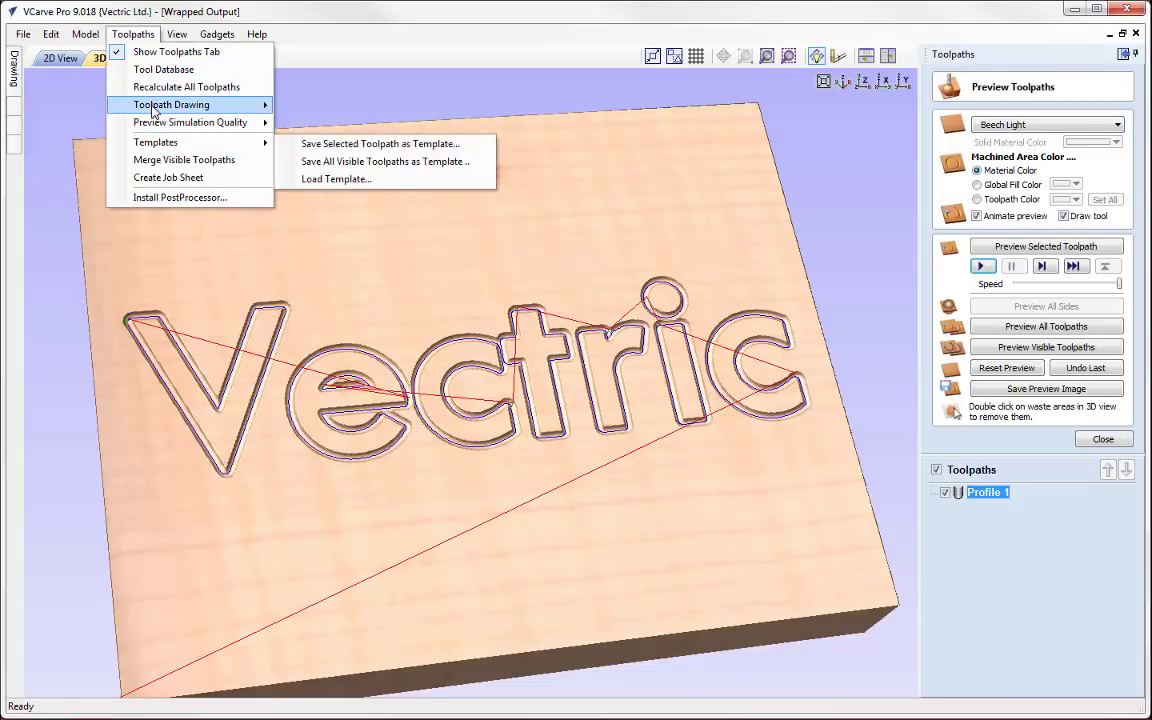
pyautogui.moveTo(153, 111)
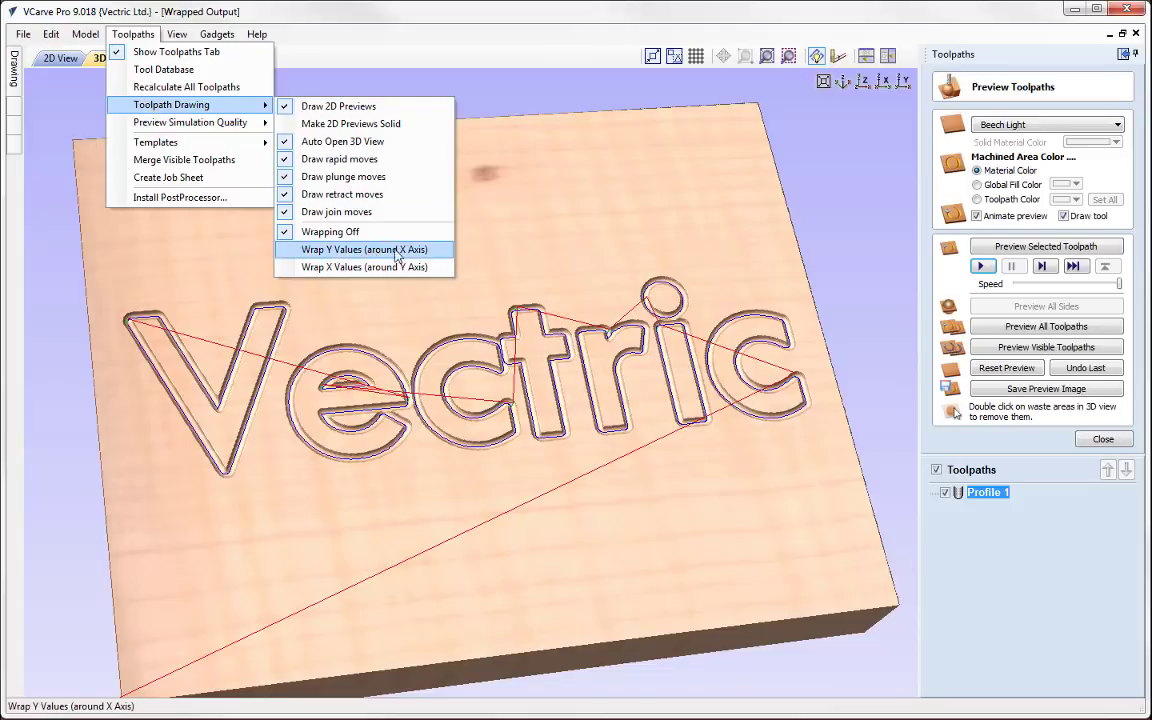
pyautogui.click(416, 256)
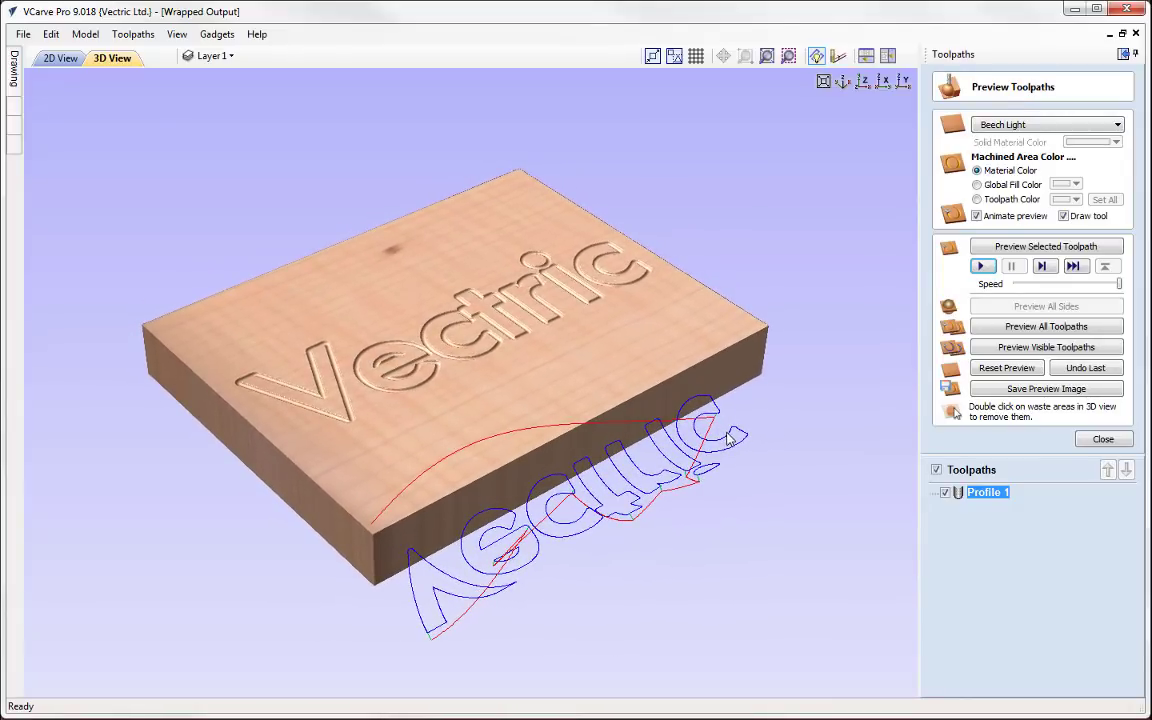
pyautogui.moveTo(705, 455); pyautogui.dragTo(650, 522)
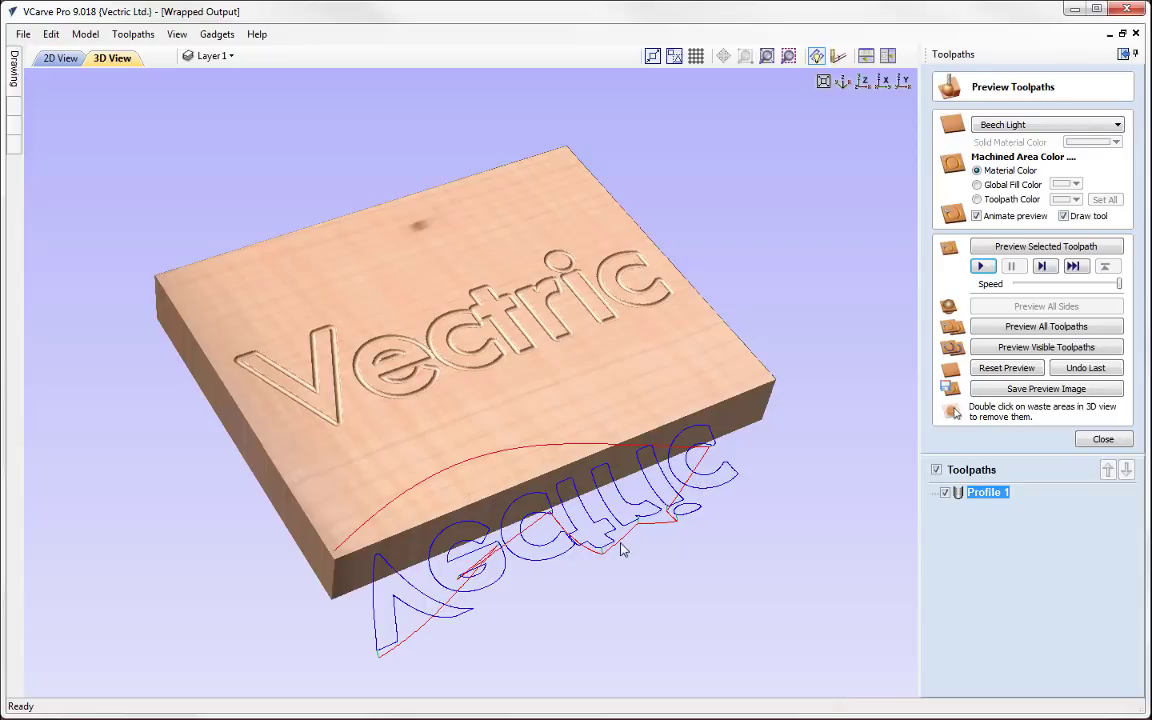
pyautogui.moveTo(558, 489); pyautogui.dragTo(626, 418)
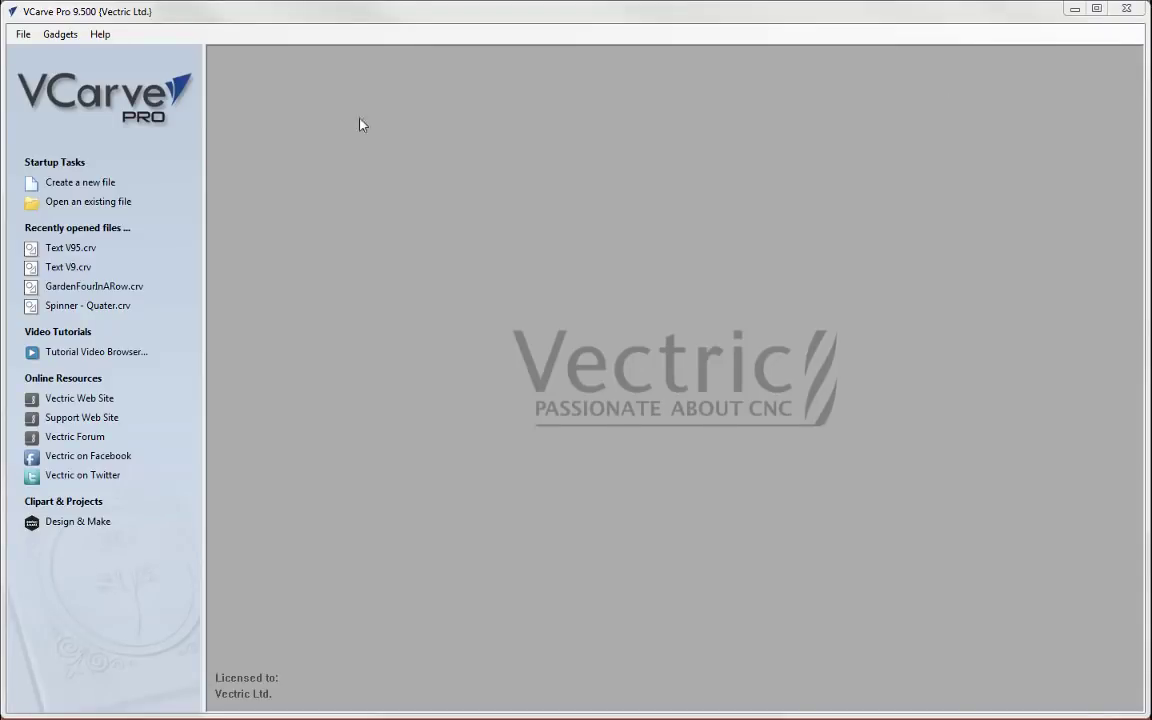
# Create a new rotary job 20 inches long and 3 inches in diameter, along the Y axis, with Standard (fastest) modeling resolution.
pyautogui.click(69, 186)
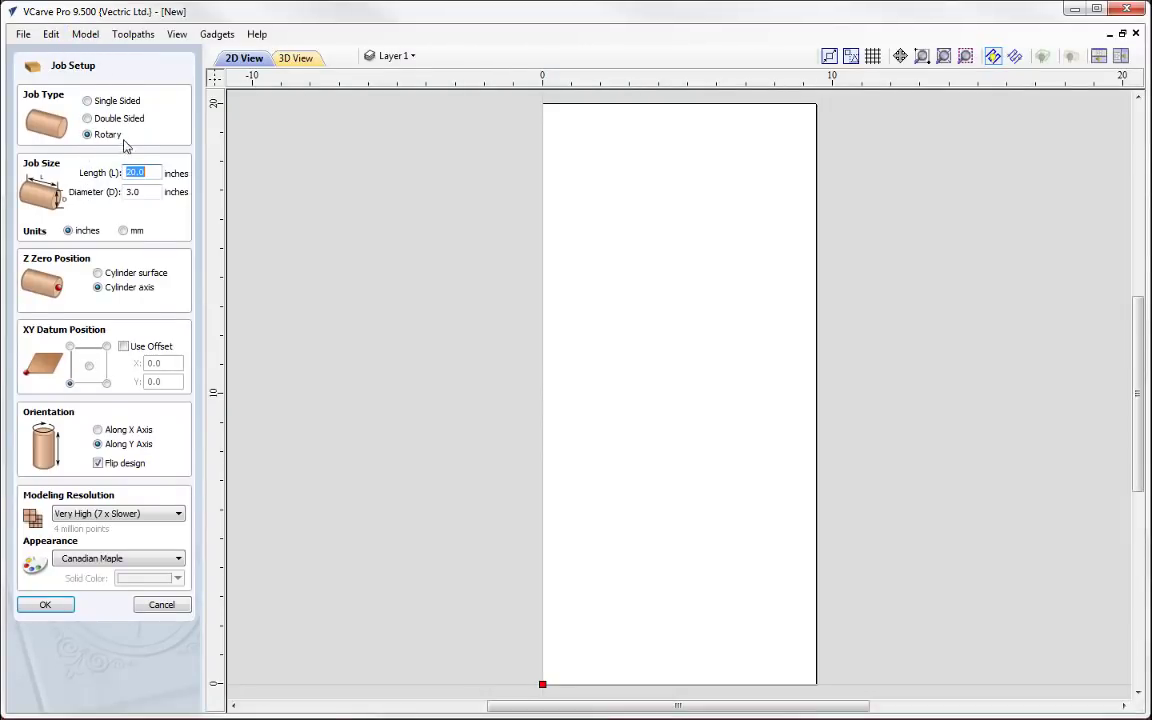
pyautogui.click(151, 174)
pyautogui.click(118, 513)
pyautogui.click(90, 526)
pyautogui.click(50, 607)
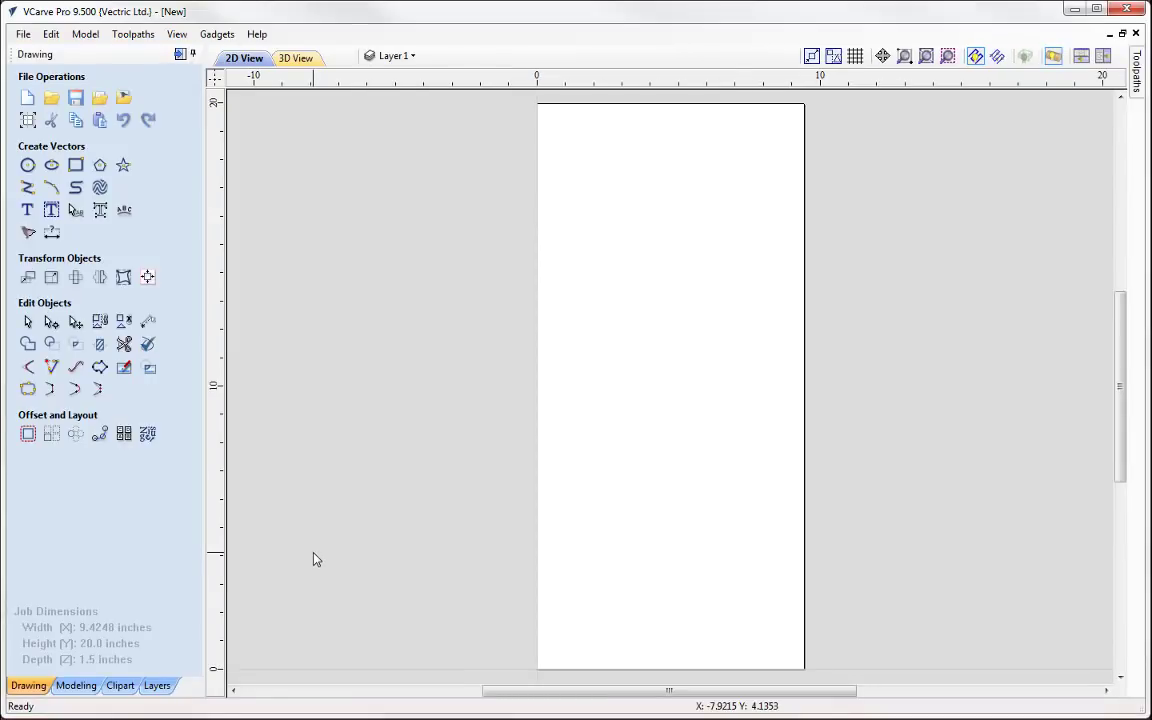
# Edit the rotary job setup to a 5 inch diameter with the cylinder oriented along the X axis.
pyautogui.click(27, 122)
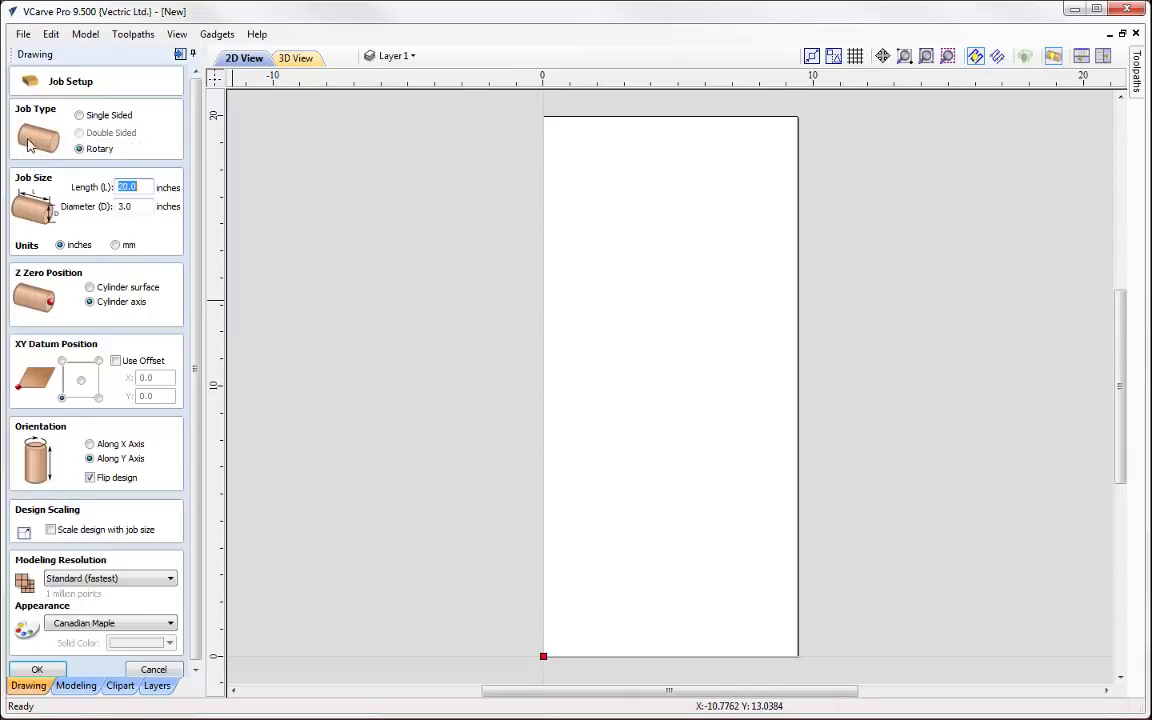
pyautogui.press('Tab')
pyautogui.click(133, 187)
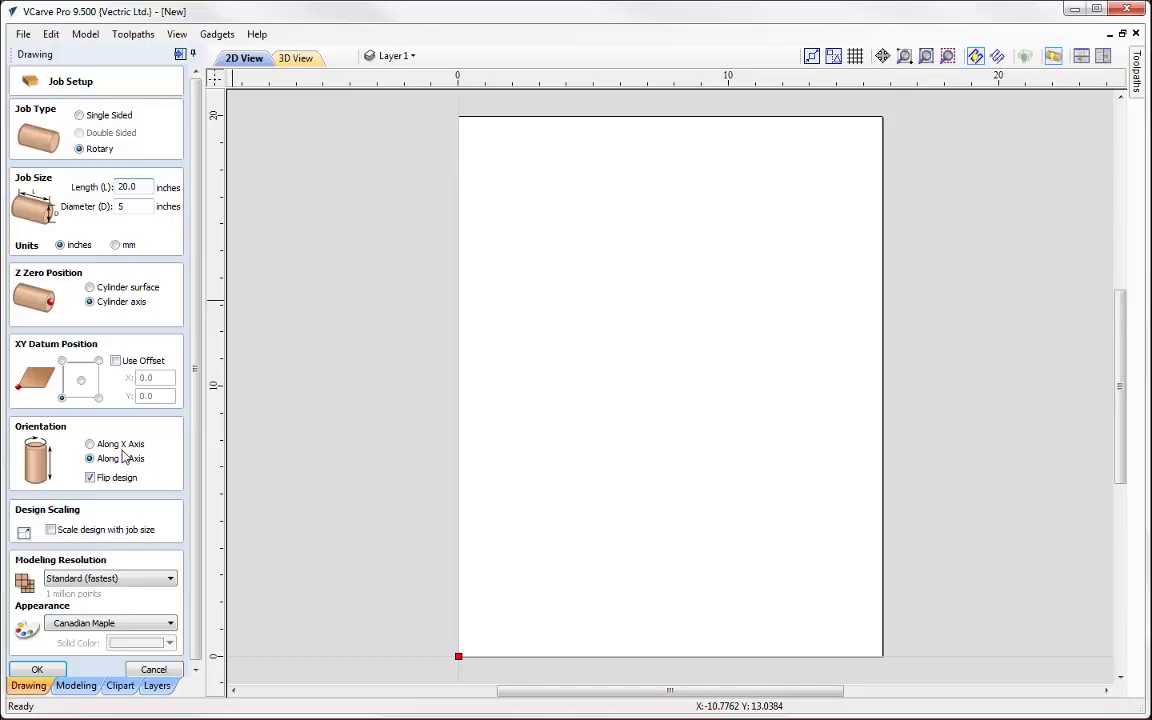
pyautogui.click(90, 445)
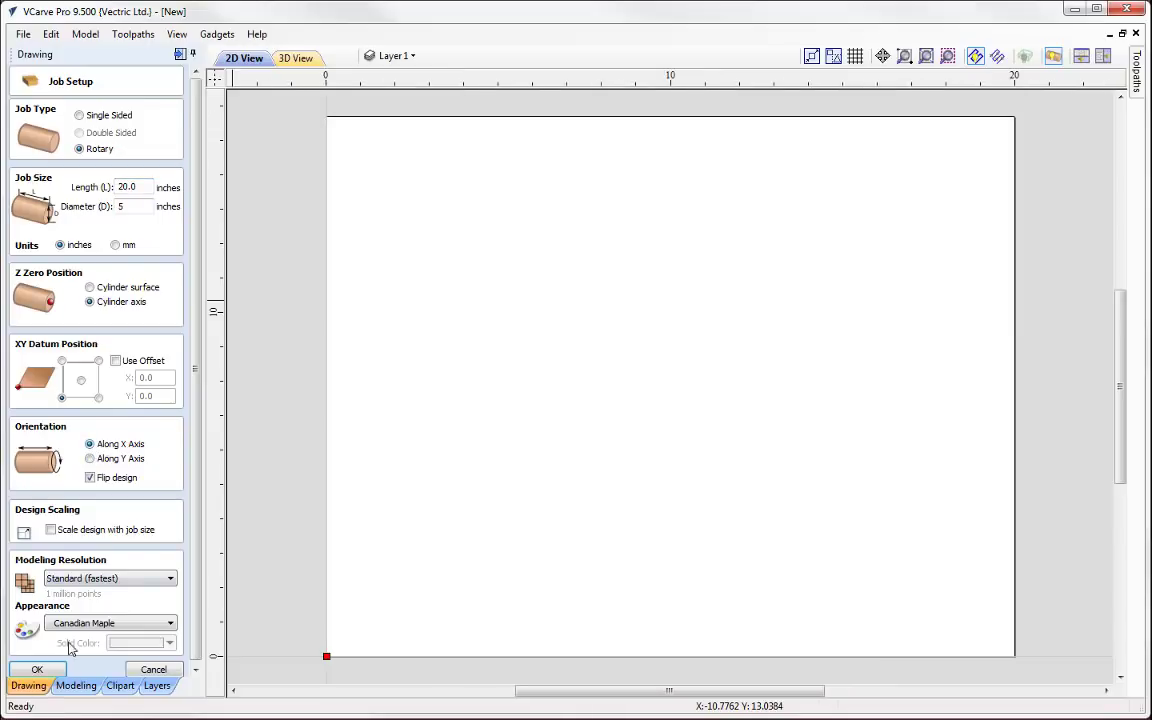
pyautogui.click(48, 670)
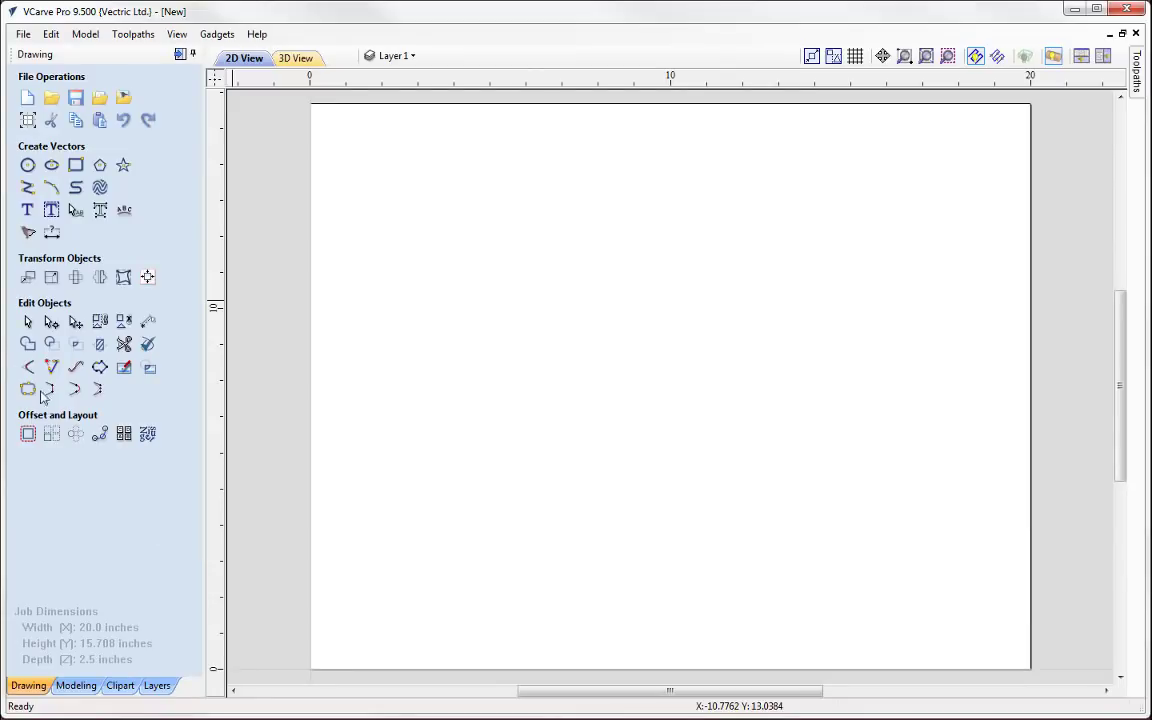
# Create the text "Vectric" in Tw Cen MT, 4.25 inches high, starting near the job's left side.
pyautogui.click(27, 209)
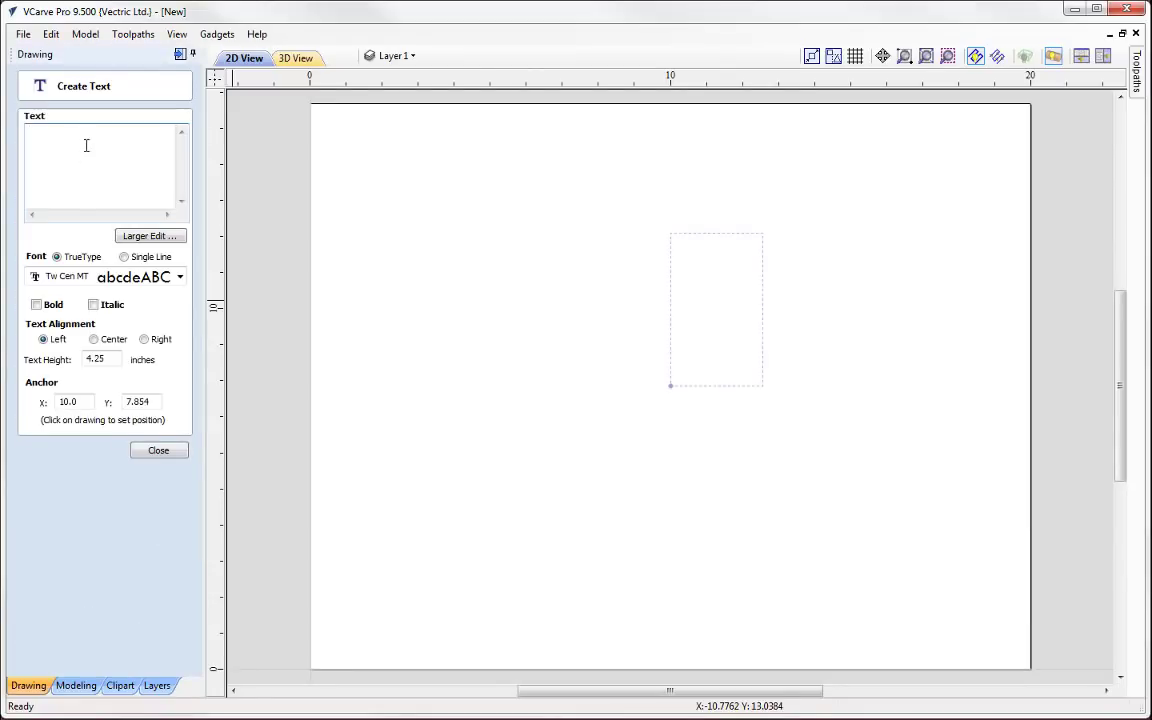
pyautogui.click(432, 390)
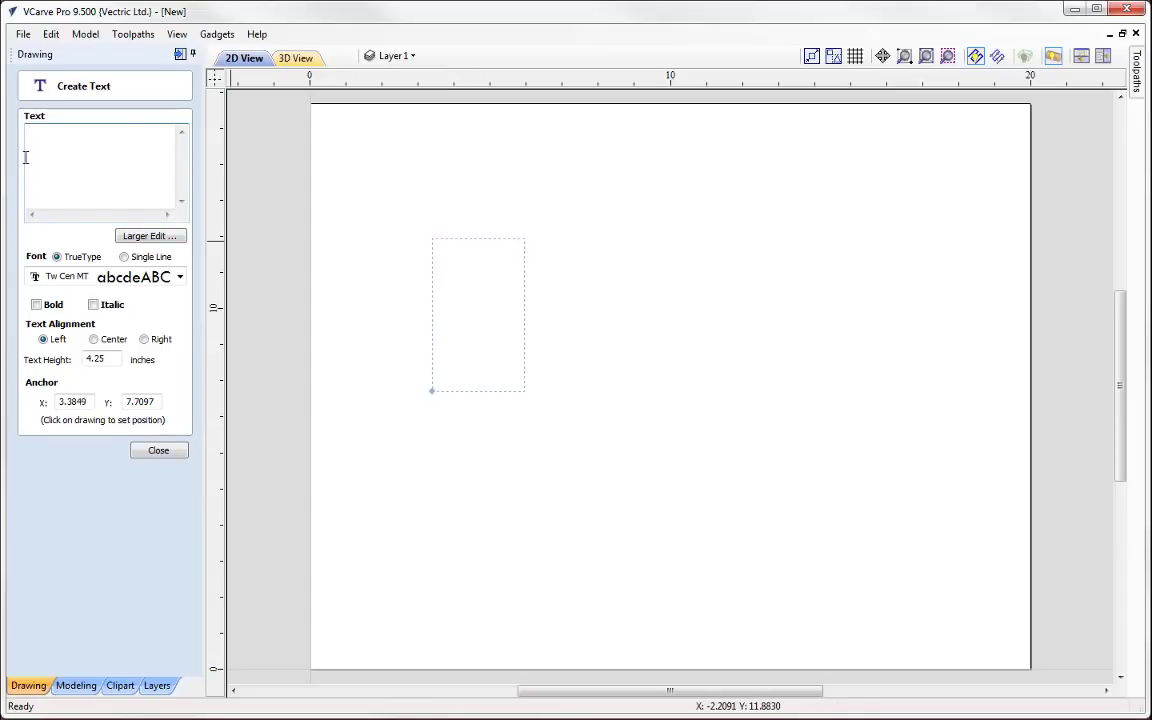
pyautogui.write('Vectric')
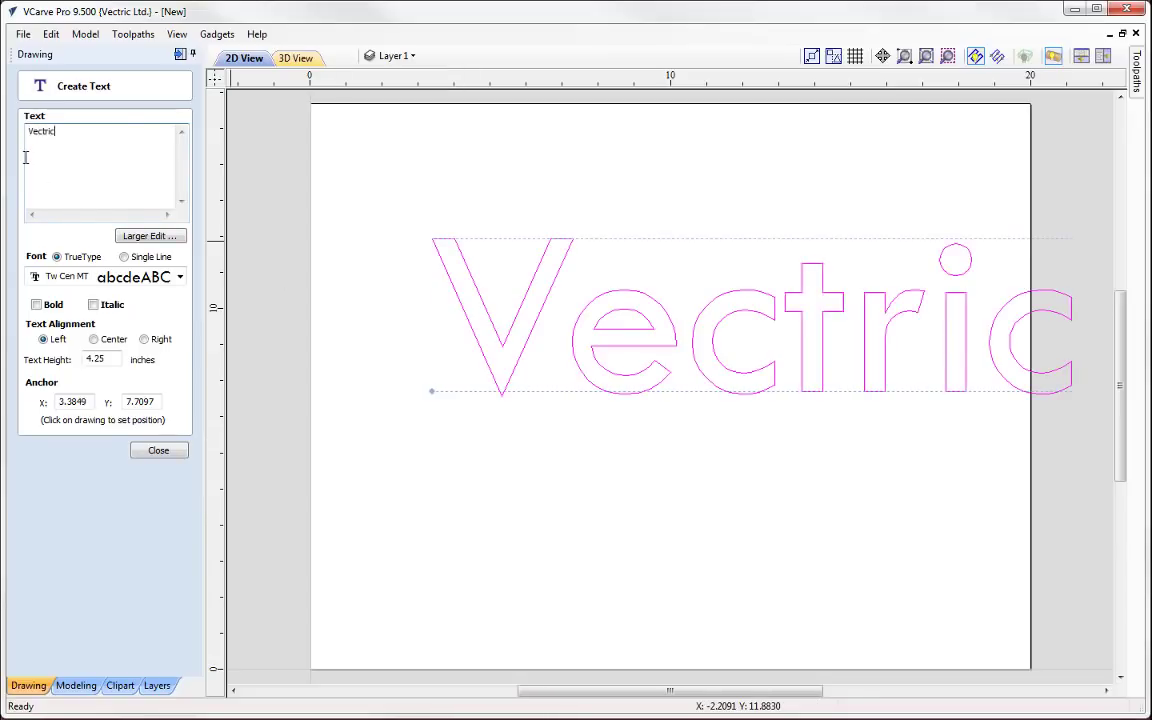
pyautogui.press('Escape')
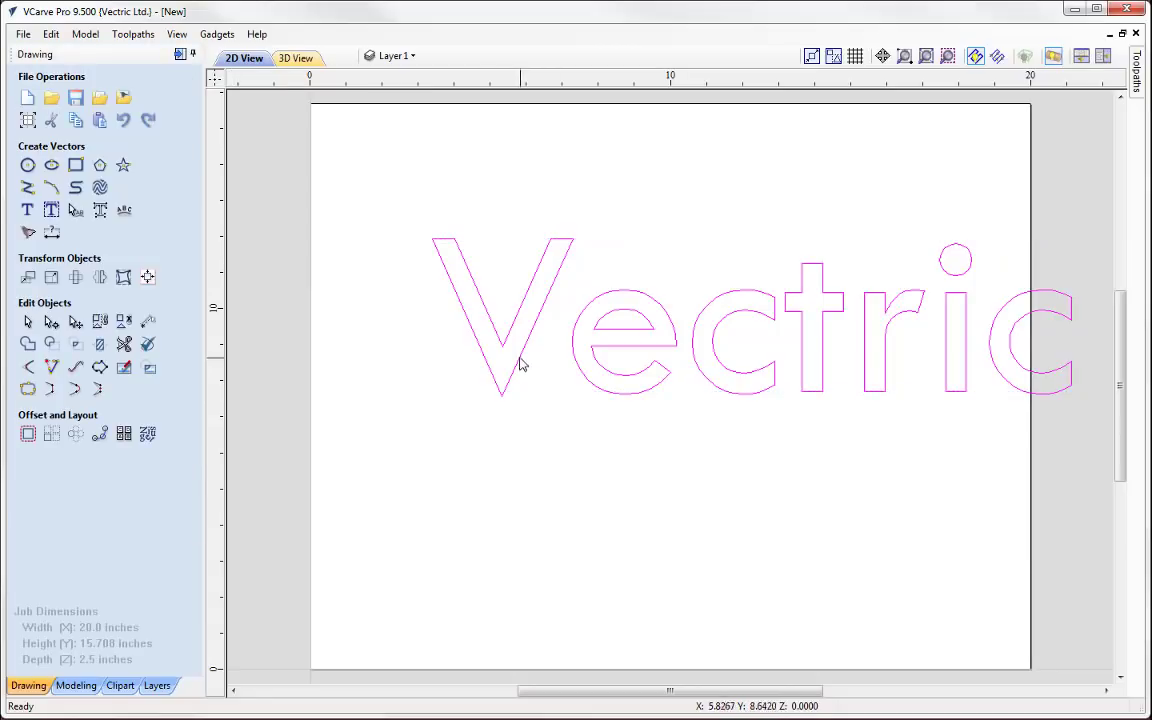
# Center the Vectric text in the material both horizontally and vertically.
pyautogui.click(147, 266)
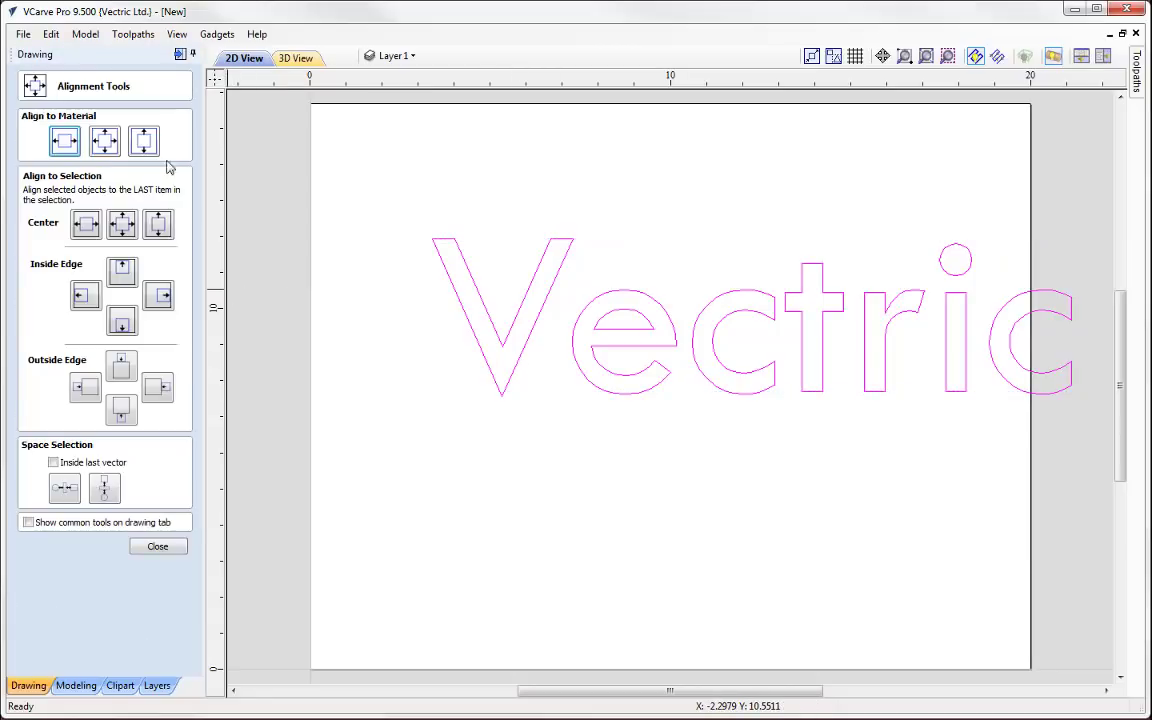
pyautogui.click(100, 135)
pyautogui.click(152, 548)
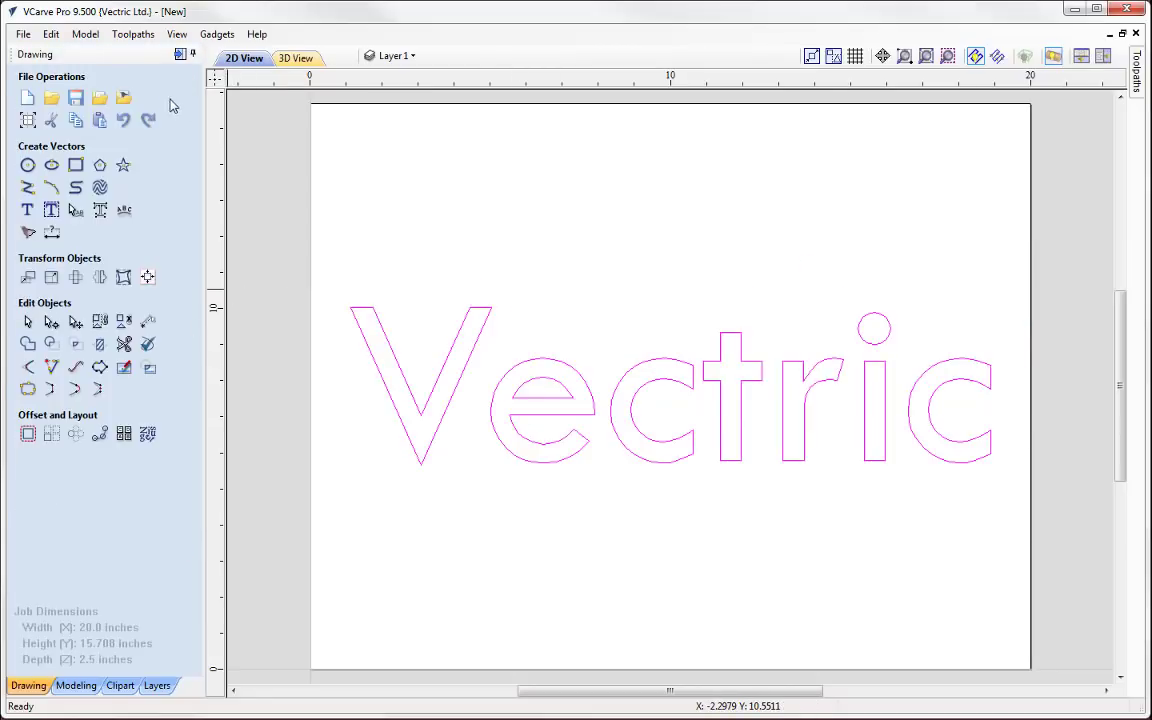
# Calculate a 2D profile toolpath outside the text, 0.1 inch deep, with the 0.25 inch ball nose tool.
pyautogui.click(180, 54)
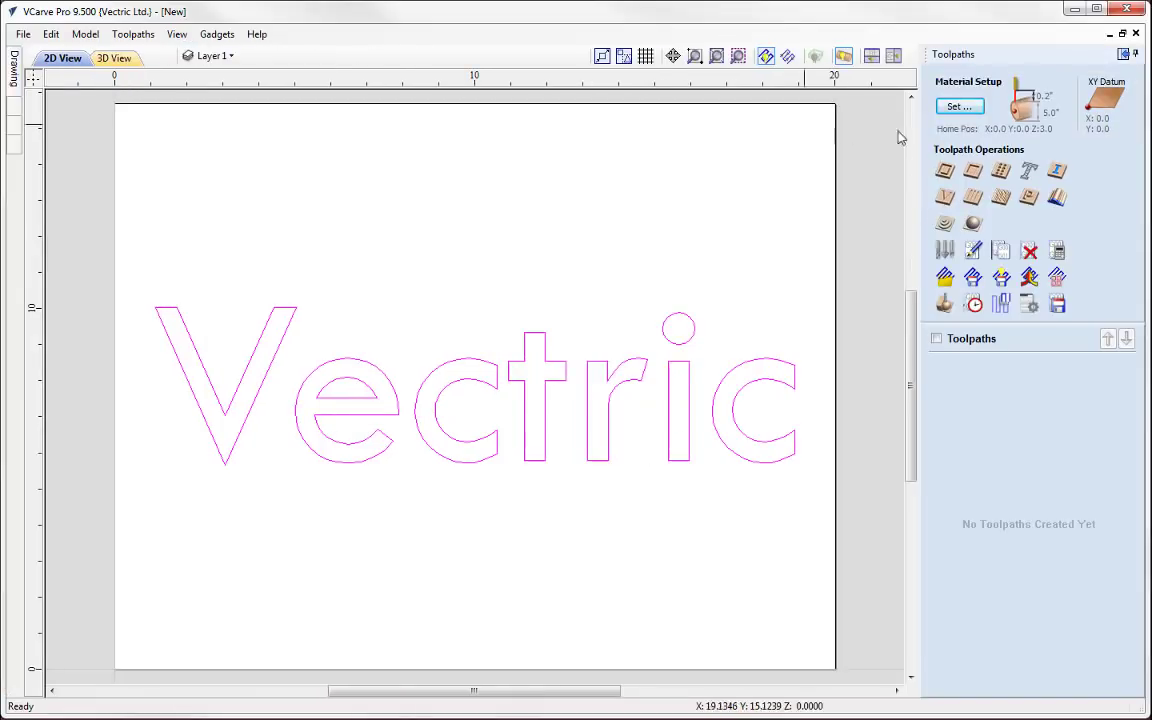
pyautogui.click(946, 171)
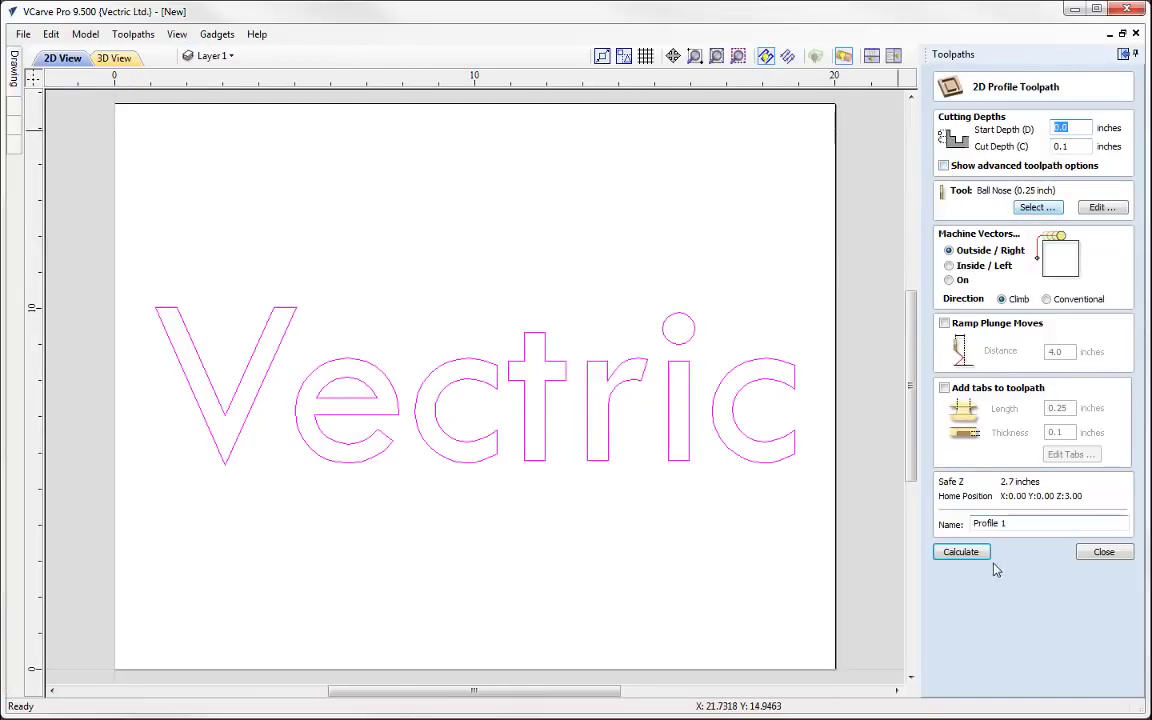
pyautogui.click(959, 553)
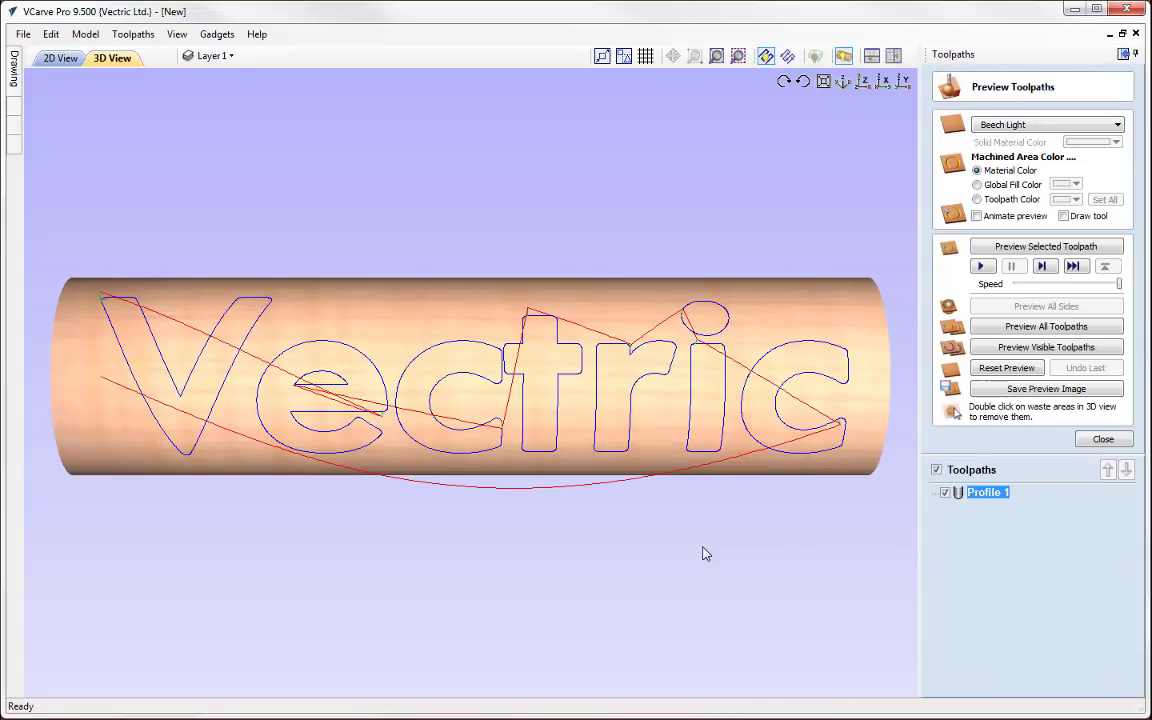
# Orbit the wrapped cylinder, simulate the profile toolpath on it, and show the toolpath lines over the result.
pyautogui.moveTo(725, 561); pyautogui.dragTo(620, 285)
pyautogui.click(982, 267)
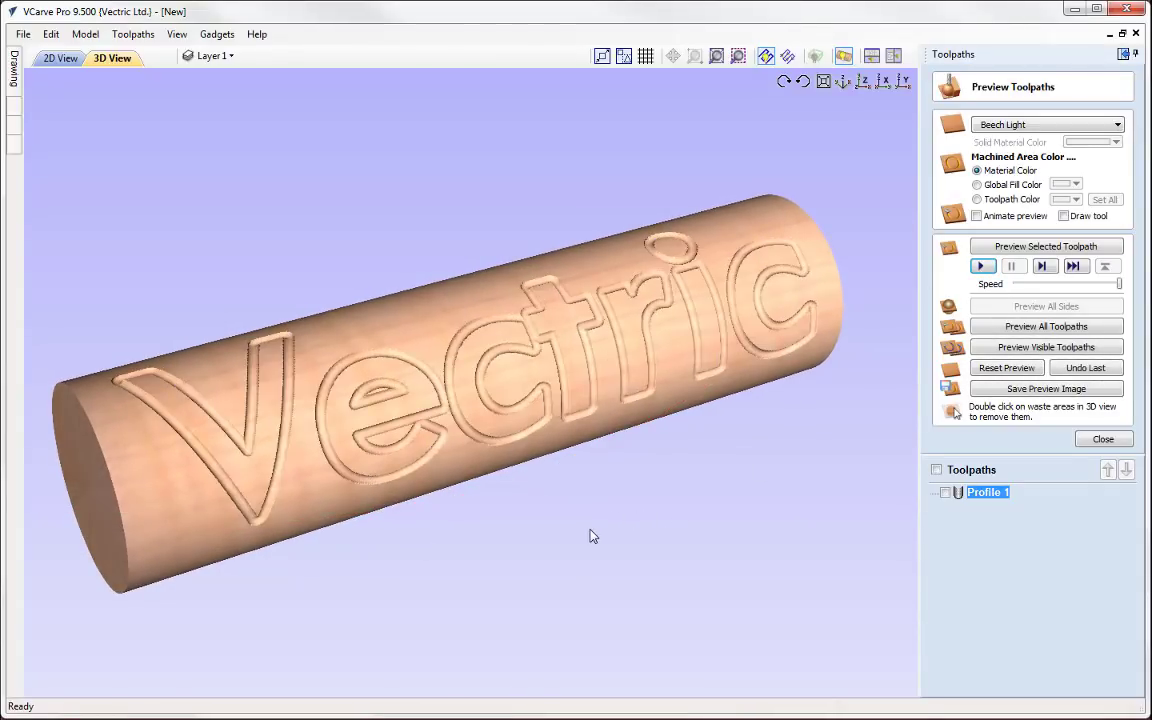
pyautogui.click(945, 493)
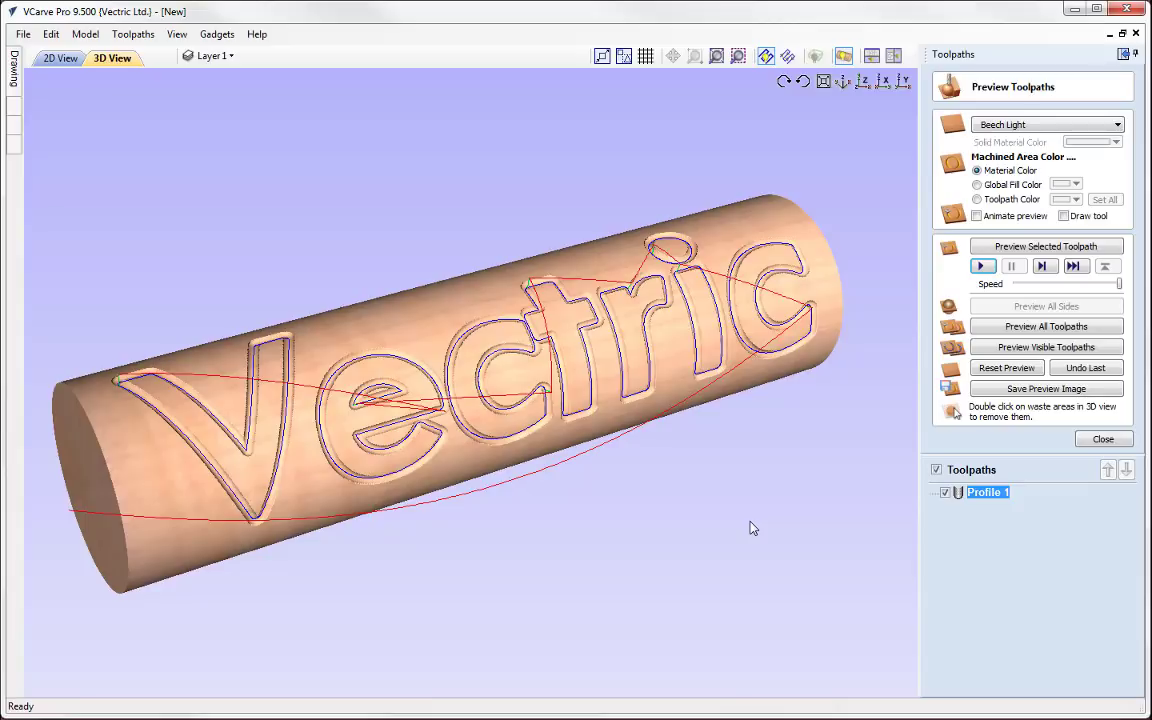
# Switch to VCarve Pro 9.018 and create a wrapped job, 20 by 5 inches along X, with a spiral wrap of 5 revolutions.
pyautogui.hotkey('alt', 'Tab')
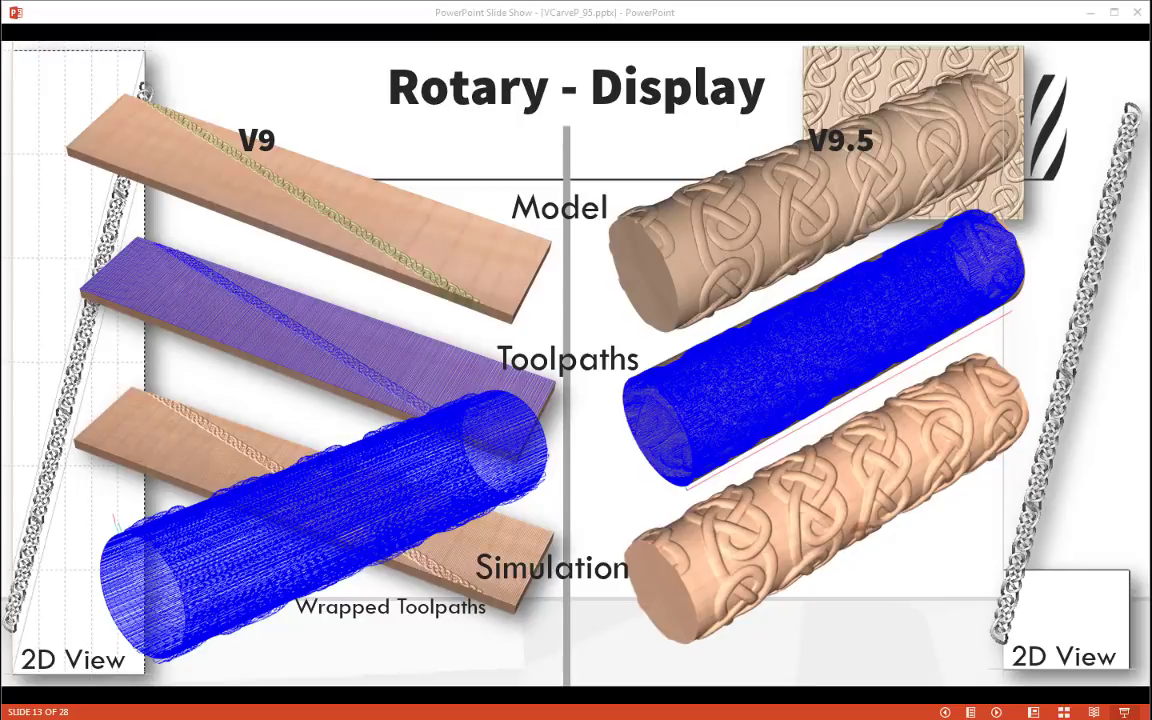
pyautogui.hotkey('alt', 'Tab')
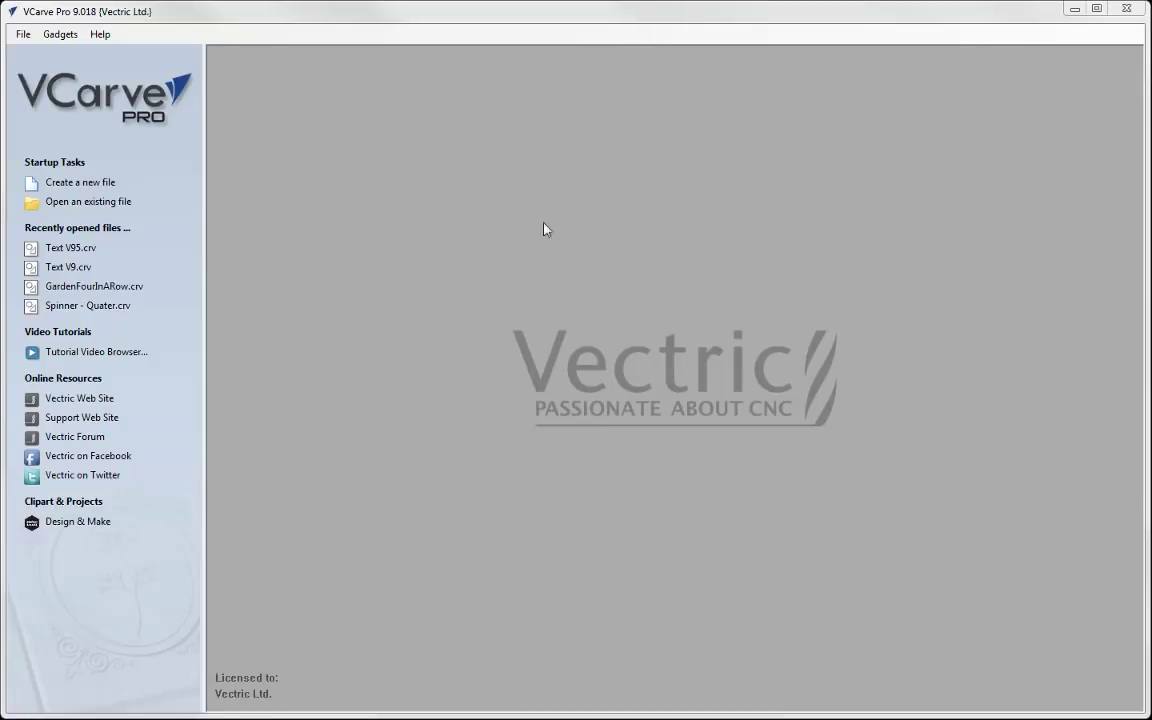
pyautogui.click(60, 34)
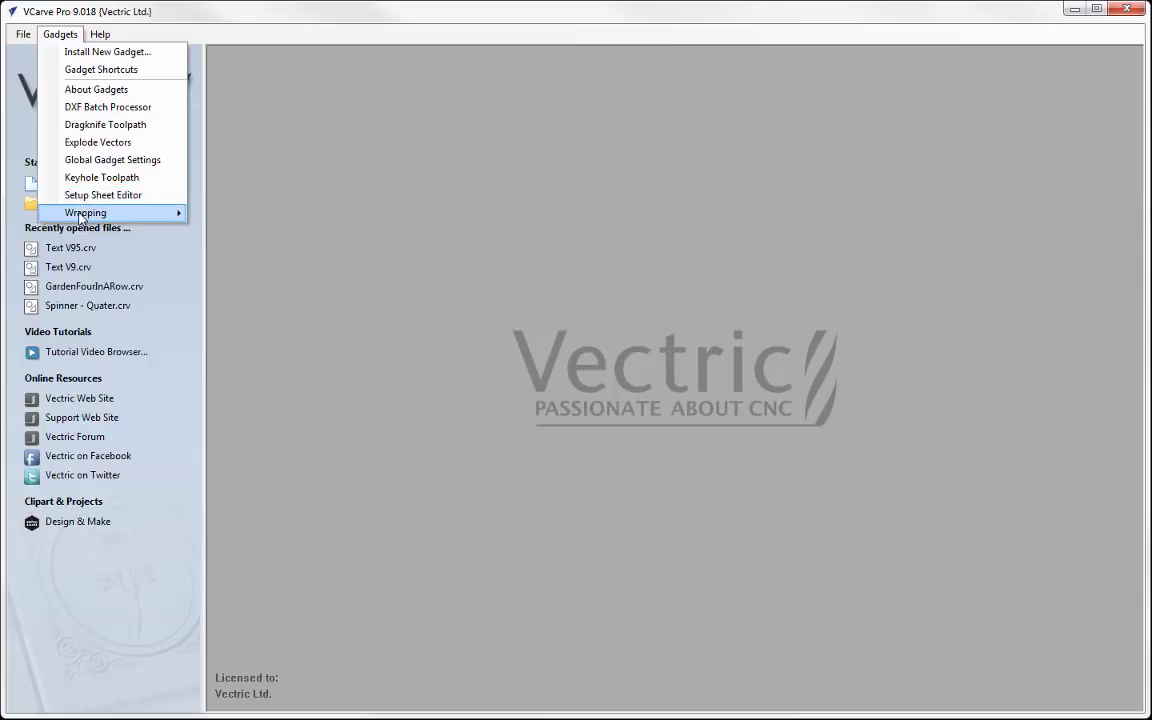
pyautogui.moveTo(100, 212)
pyautogui.click(257, 250)
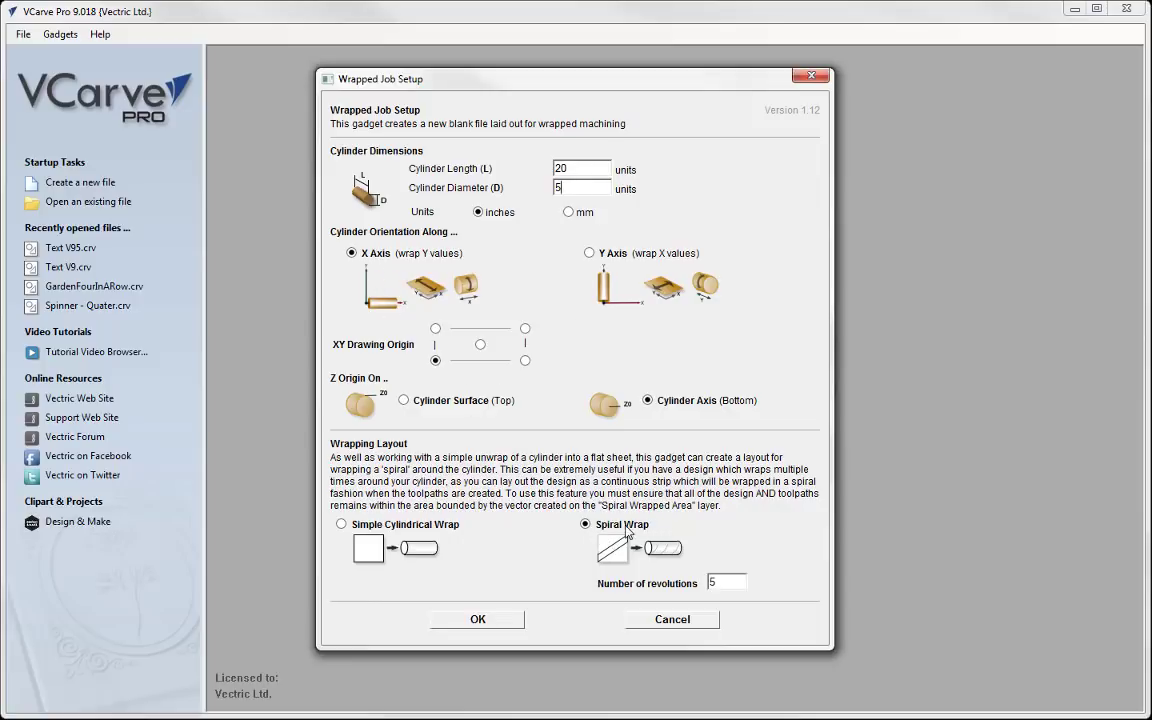
pyautogui.click(718, 586)
pyautogui.click(478, 620)
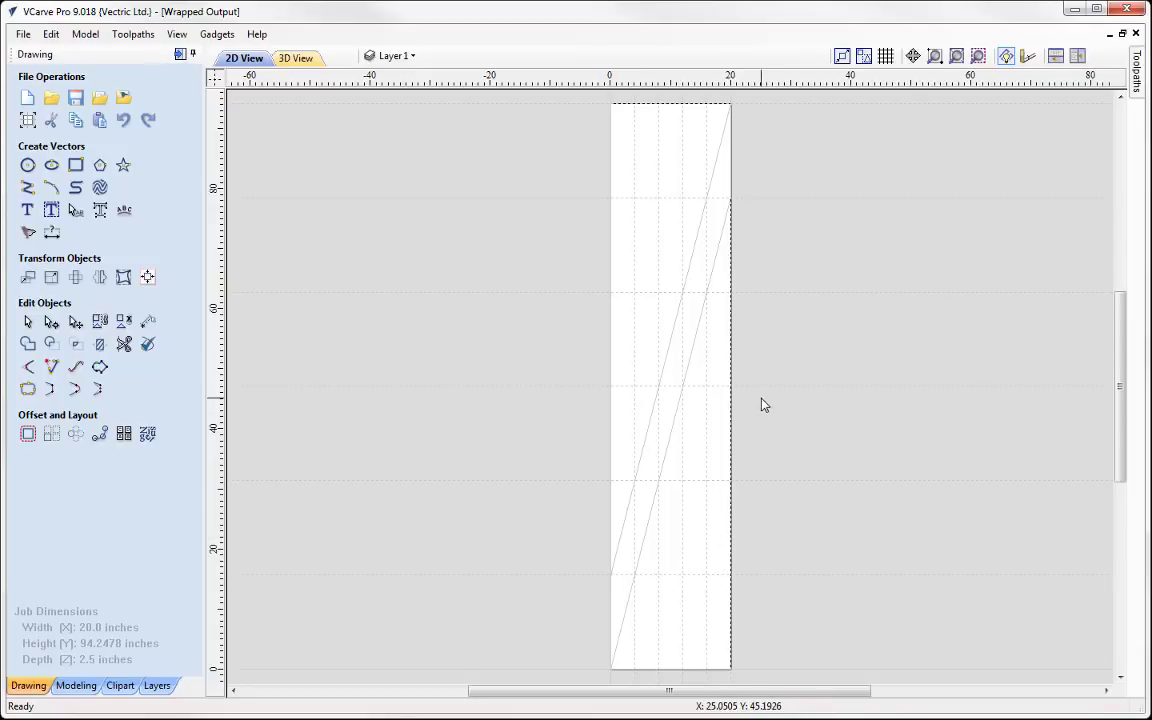
# Insert the Weave31-i clipart from the Weaves library near the lower end of the wrapped sheet.
pyautogui.moveTo(797, 399); pyautogui.dragTo(728, 398, button='middle')
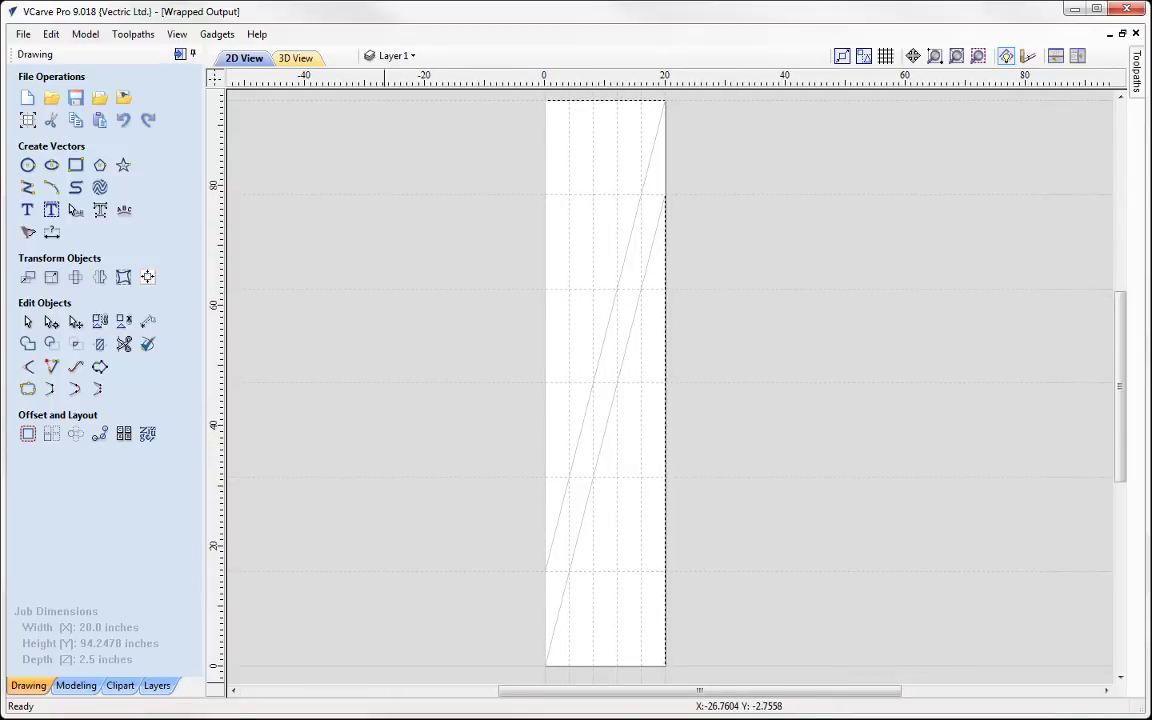
pyautogui.click(116, 686)
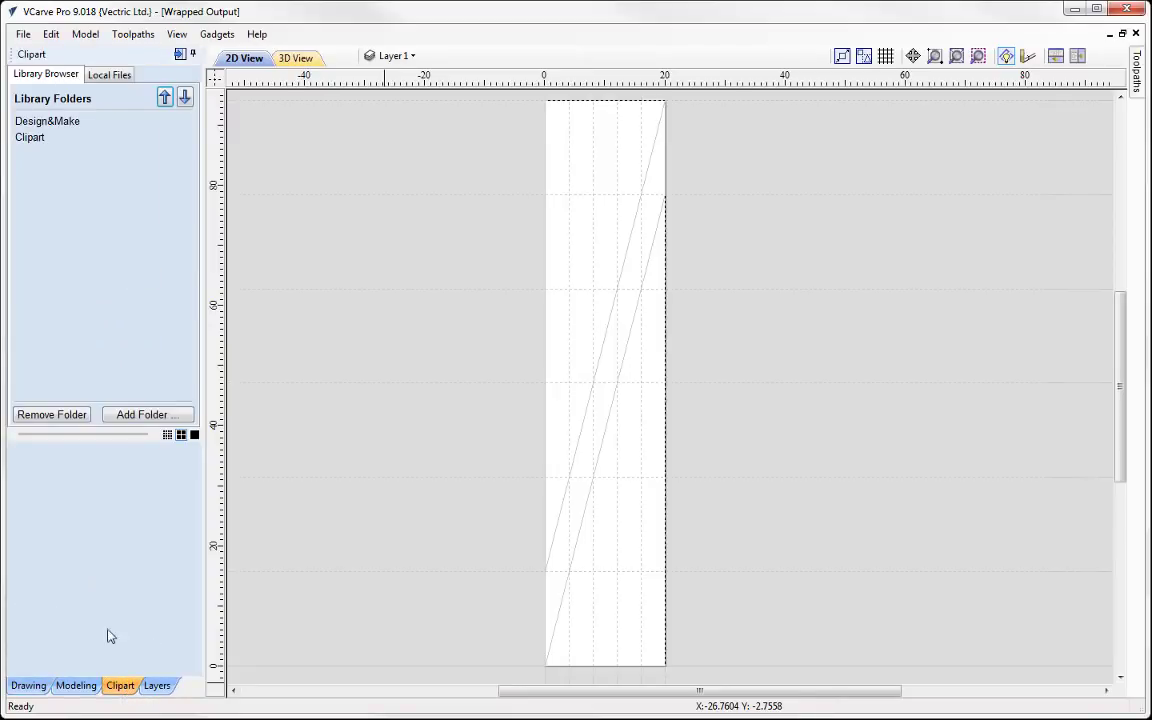
pyautogui.click(29, 140)
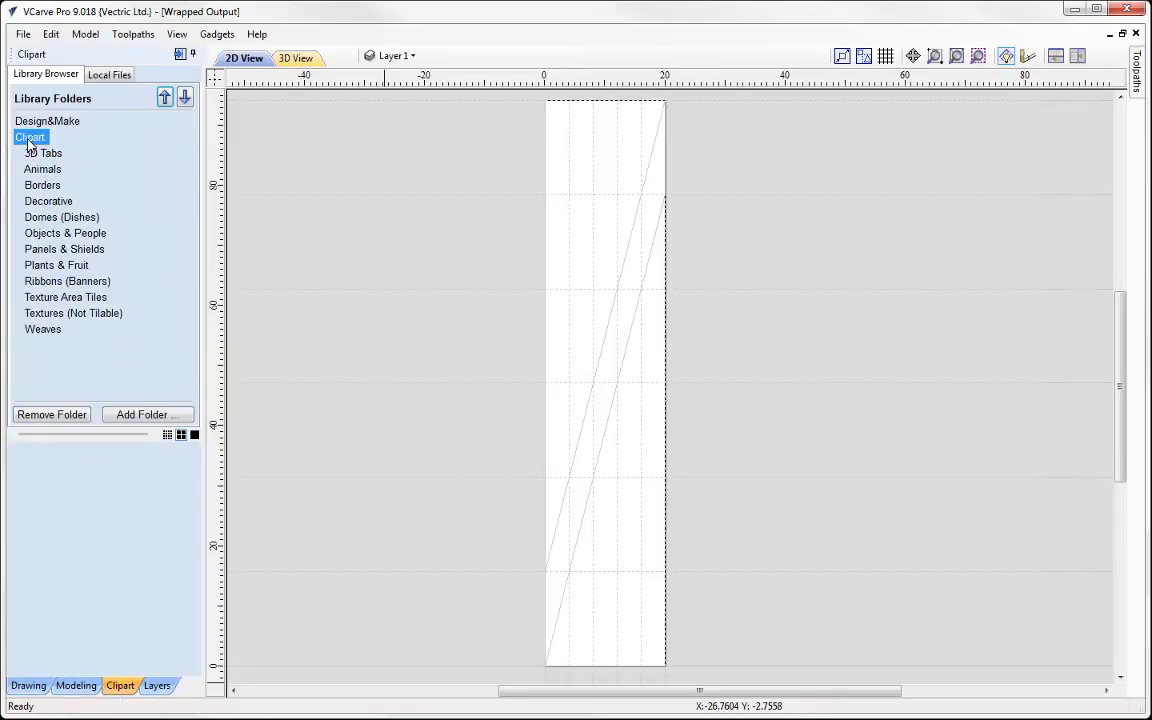
pyautogui.click(44, 331)
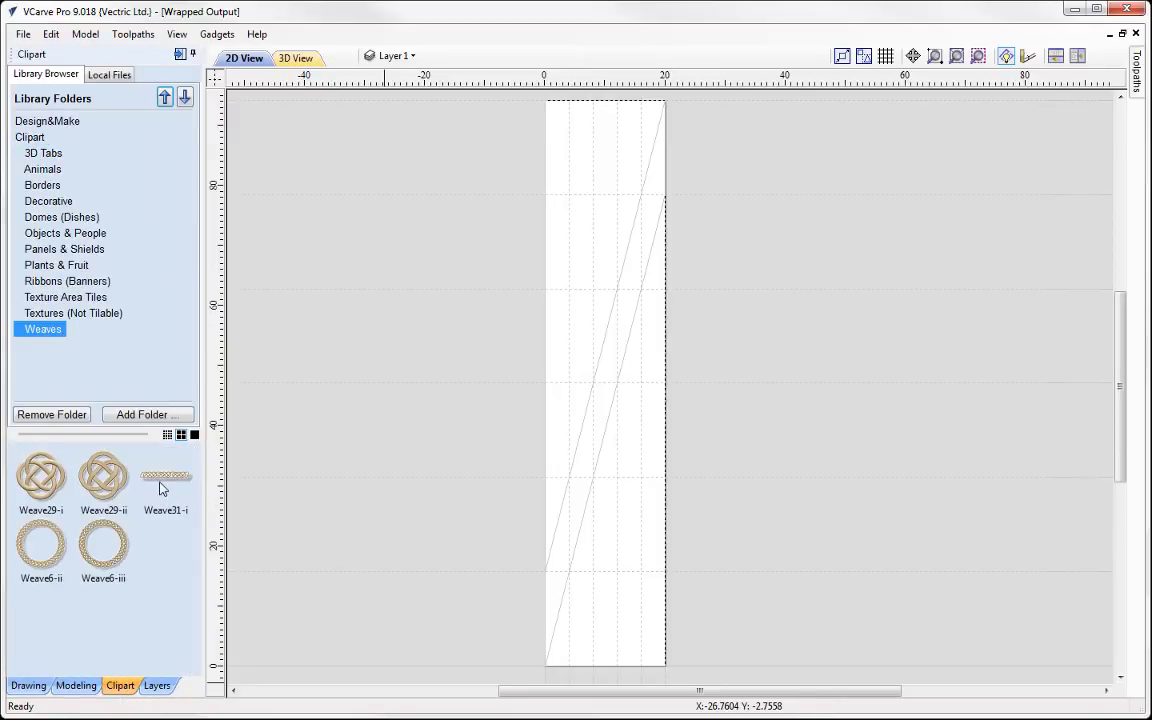
pyautogui.moveTo(160, 482); pyautogui.dragTo(592, 601)
# Enlarge the weave clipart to about 23 by 3.2 inches.
pyautogui.moveTo(652, 616); pyautogui.dragTo(571, 532, button='middle')
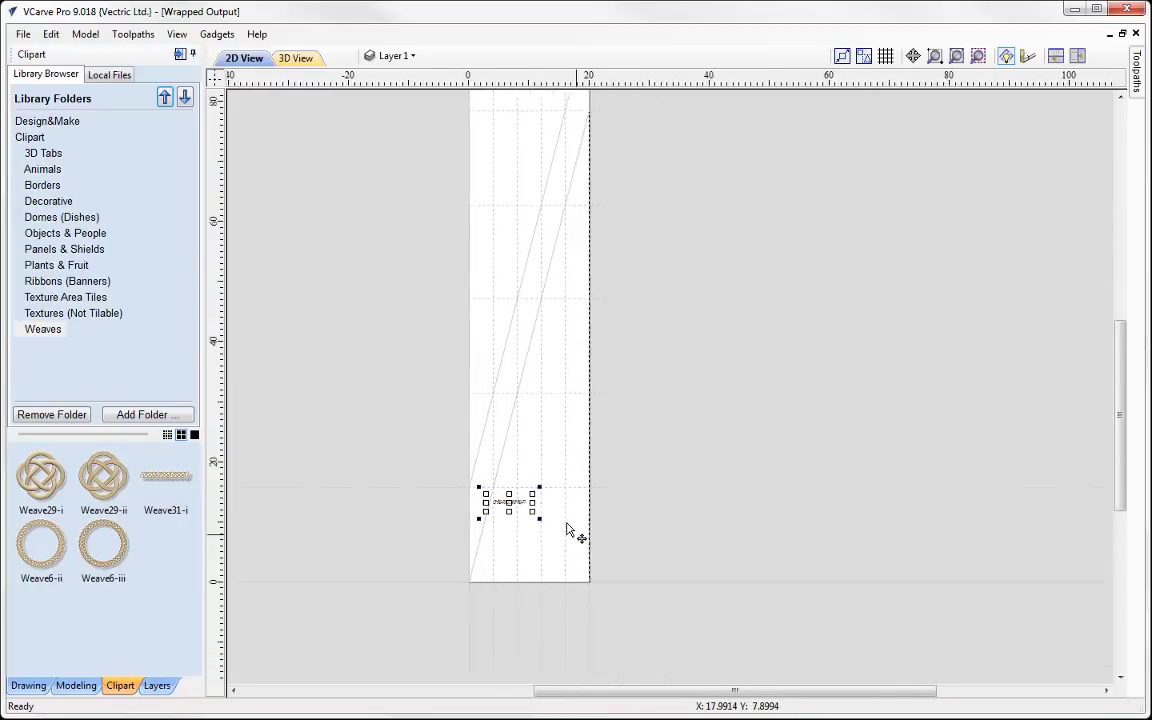
pyautogui.scroll(1, 540, 527)
pyautogui.moveTo(680, 467); pyautogui.dragTo(903, 462)
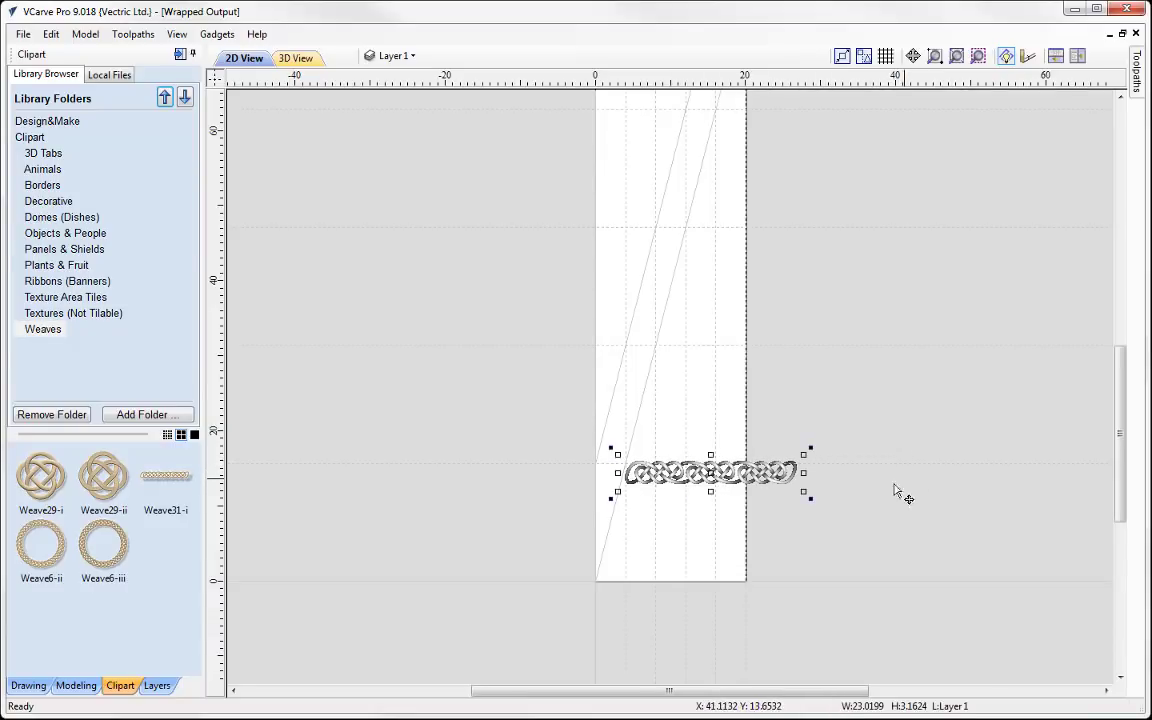
# Rotate the weave 90 degrees so it stands upright and move it to the sheet's bottom edge, near X 10 inches.
pyautogui.scroll(1, 800, 494)
pyautogui.moveTo(810, 491); pyautogui.dragTo(735, 515, button='middle')
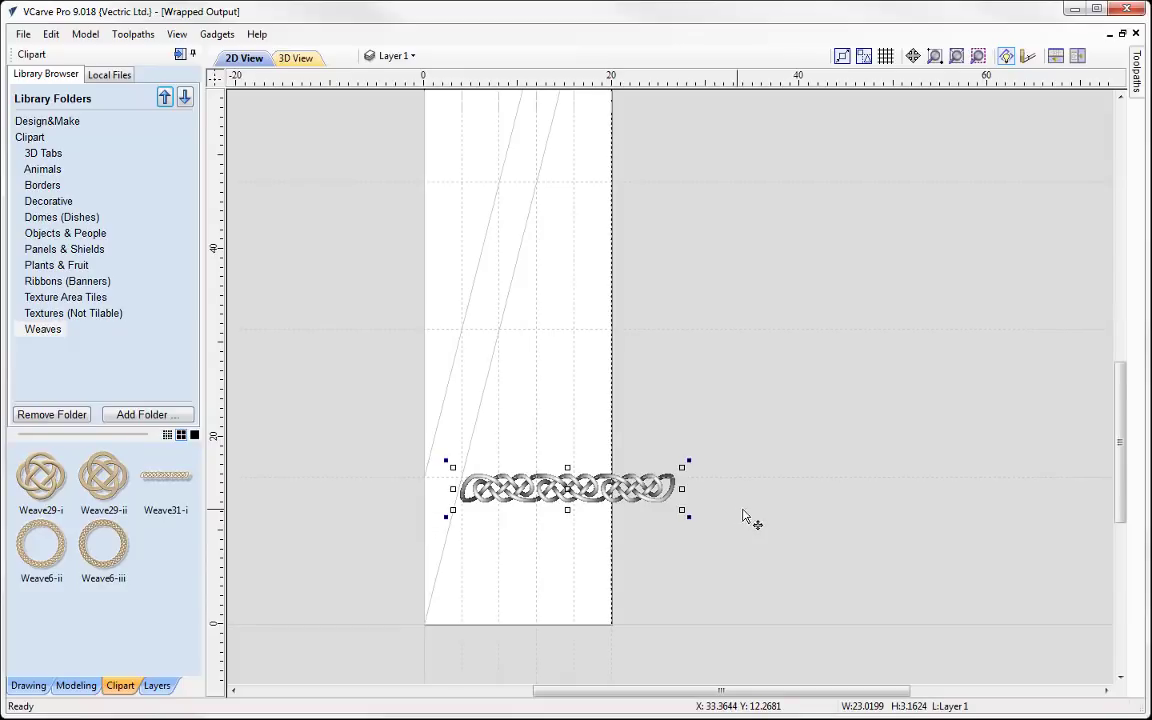
pyautogui.moveTo(746, 517); pyautogui.dragTo(743, 514)
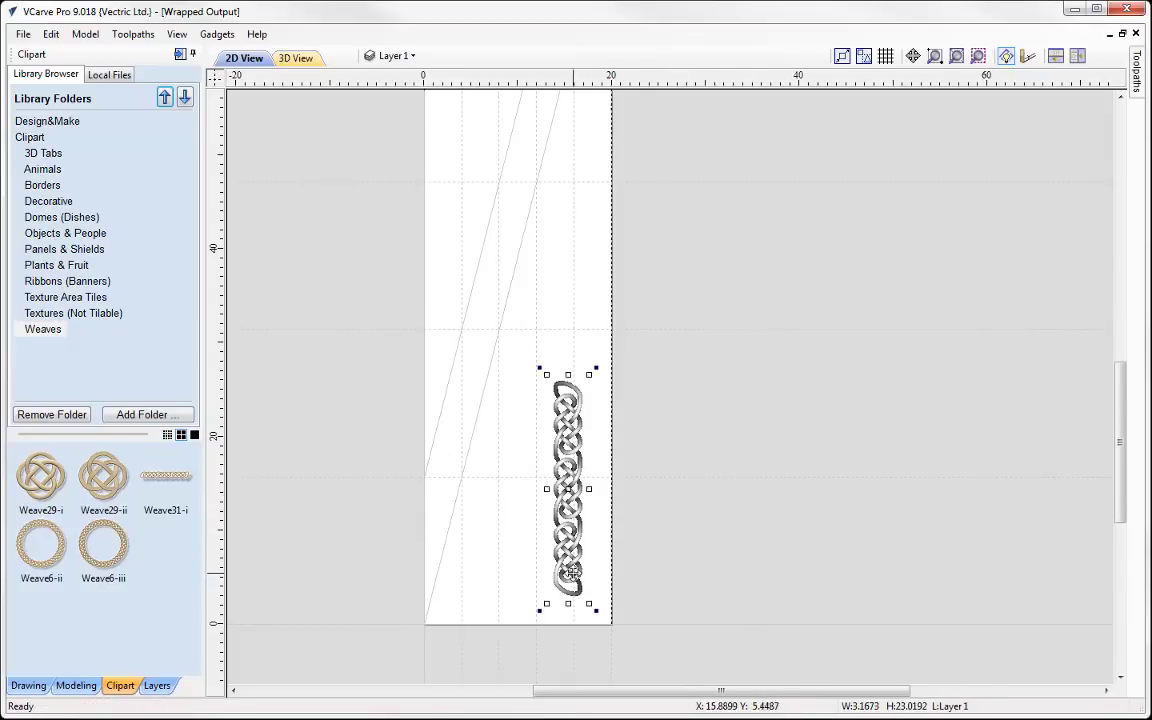
pyautogui.moveTo(574, 583); pyautogui.dragTo(578, 456)
pyautogui.moveTo(697, 340); pyautogui.dragTo(624, 283, button='middle')
pyautogui.moveTo(481, 437); pyautogui.dragTo(454, 557)
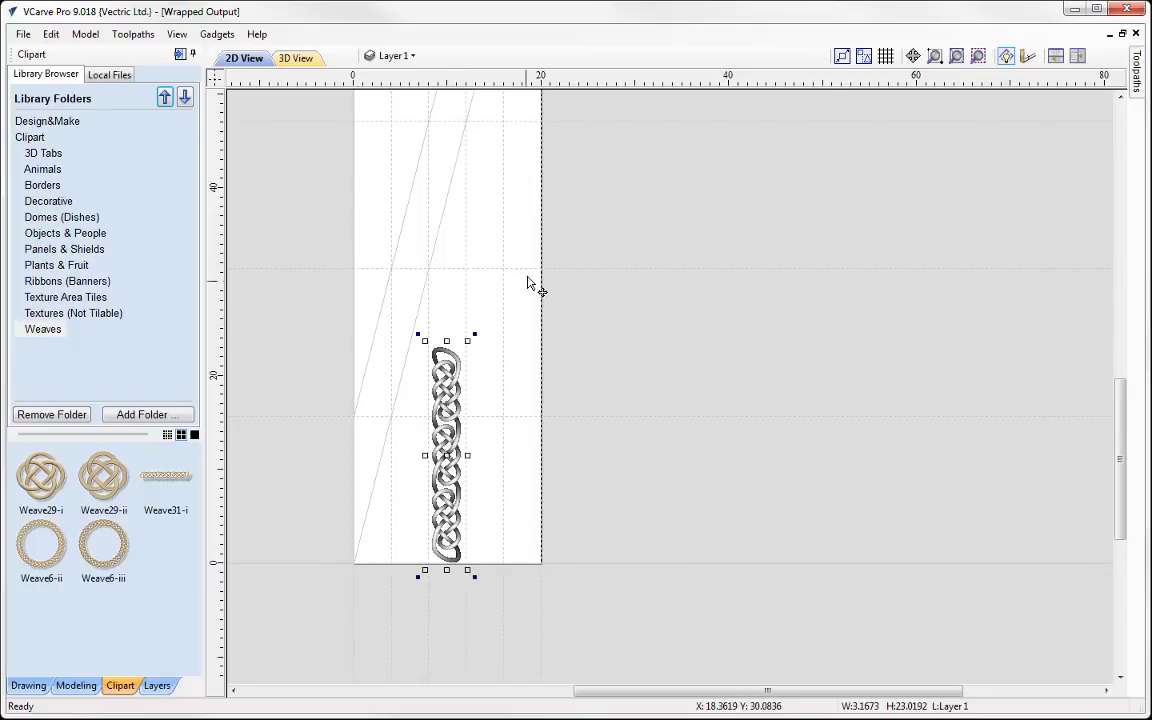
# Copy the upright weave three times end to end up the sheet, forming a strip up to about Y 88 inches.
pyautogui.moveTo(532, 283); pyautogui.dragTo(514, 373, button='middle')
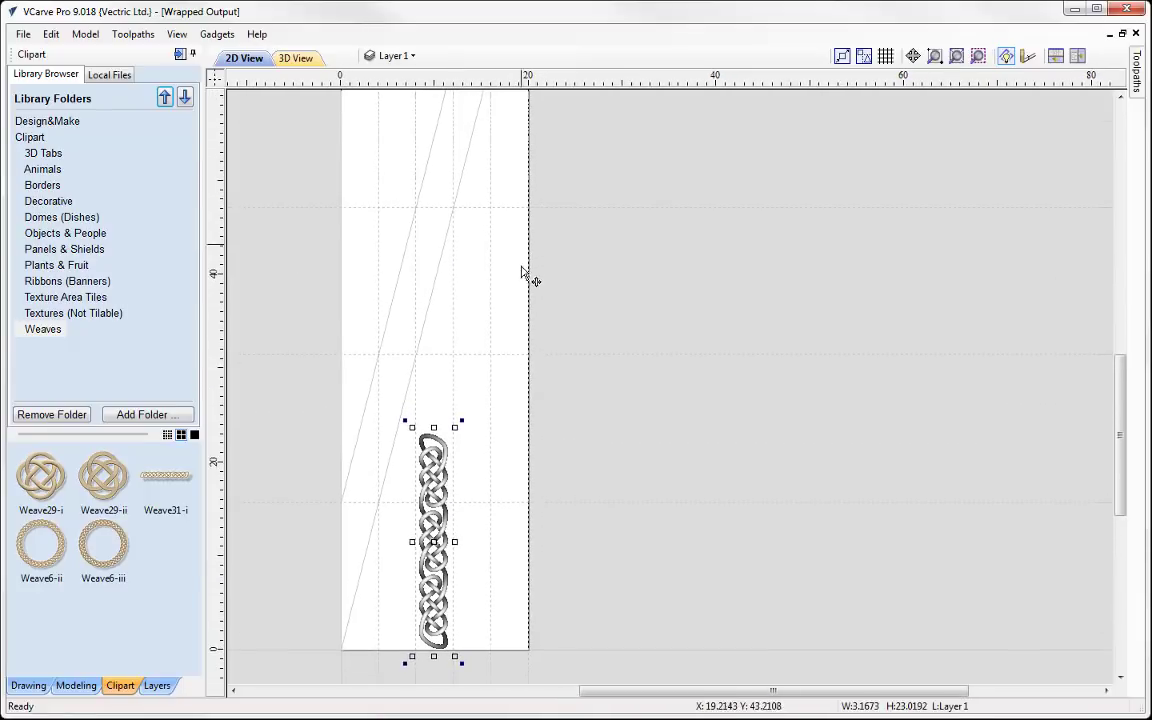
pyautogui.scroll(-1, 470, 278)
pyautogui.moveTo(600, 351); pyautogui.dragTo(450, 425, button='middle')
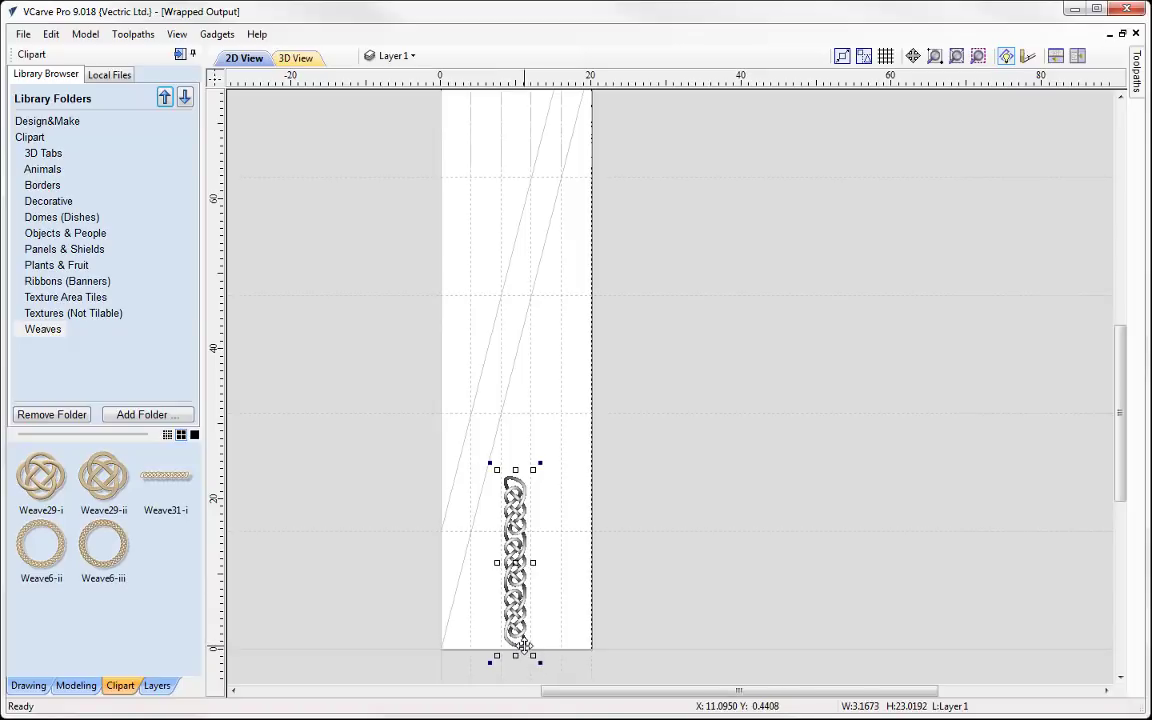
pyautogui.moveTo(522, 645); pyautogui.dragTo(519, 481)
pyautogui.moveTo(604, 303); pyautogui.dragTo(576, 447, button='middle')
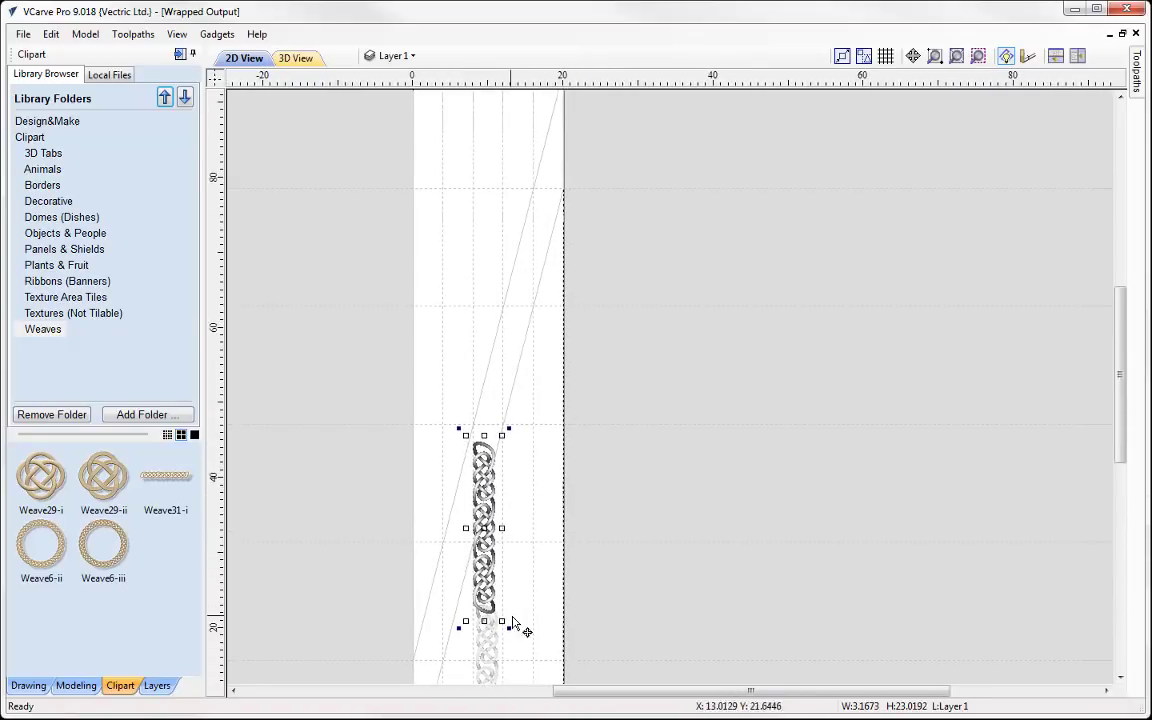
pyautogui.moveTo(482, 620); pyautogui.dragTo(481, 283)
pyautogui.click(483, 440)
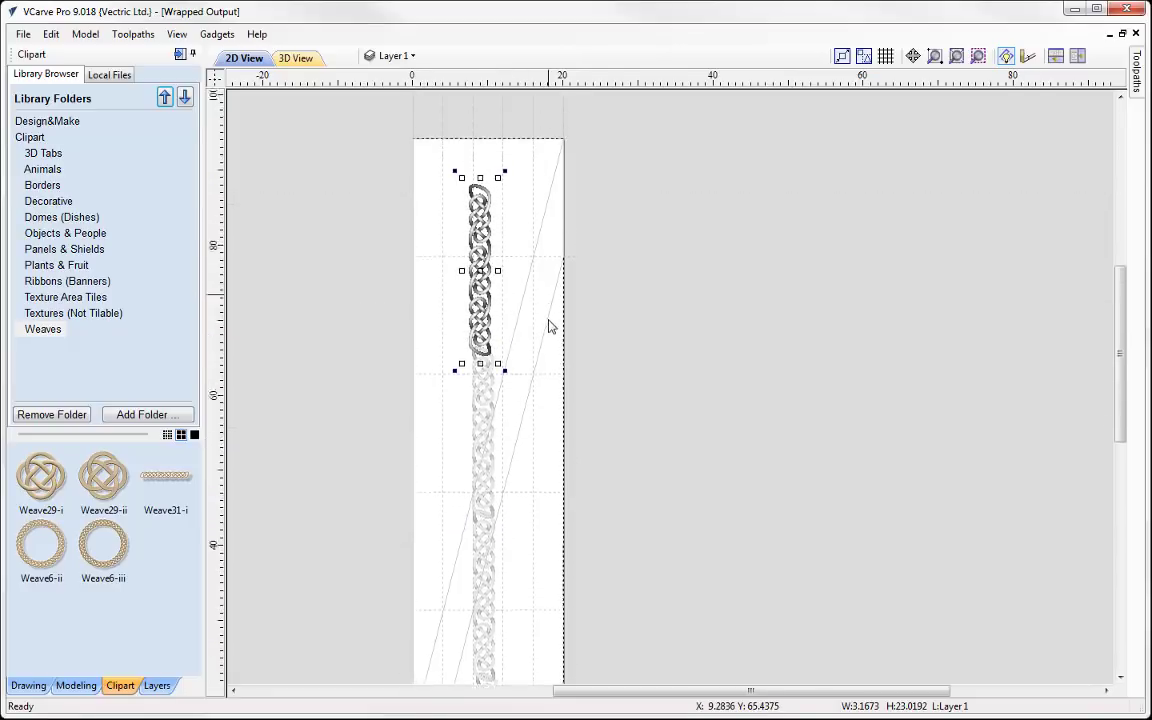
# Copy the weave once more above the strip, up to about Y 110 inches, and align all five pieces to the inside left edge.
pyautogui.moveTo(465, 460); pyautogui.dragTo(477, 311)
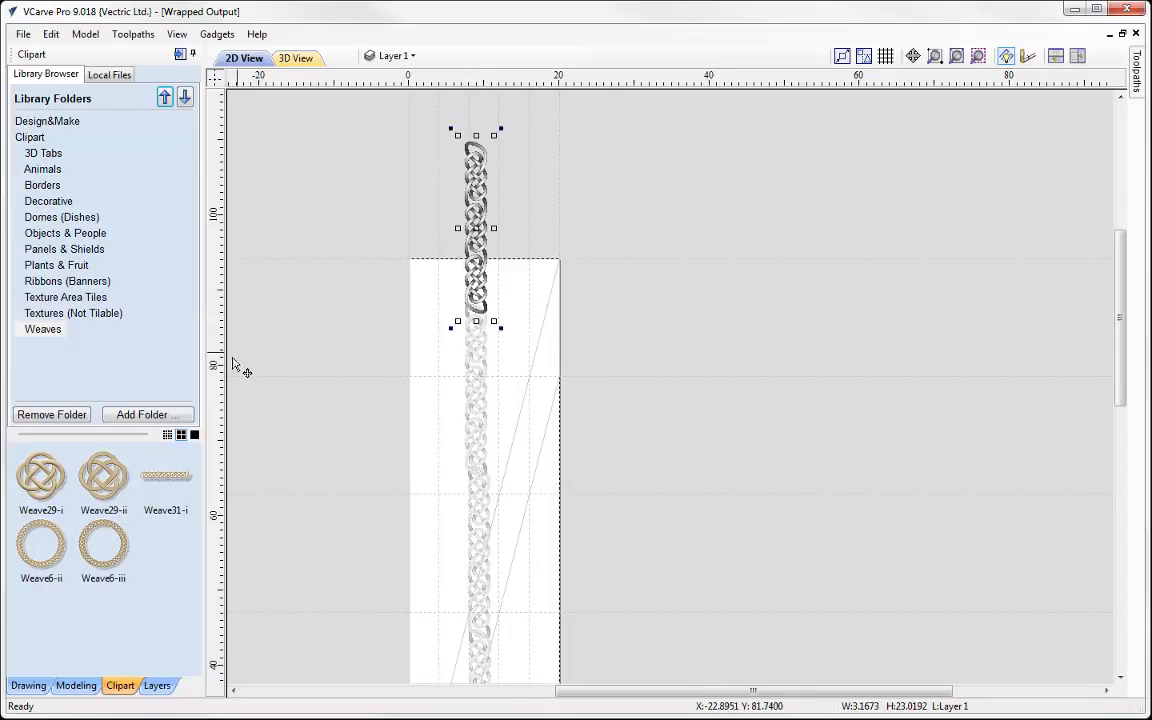
pyautogui.moveTo(400, 464); pyautogui.dragTo(381, 309, button='middle')
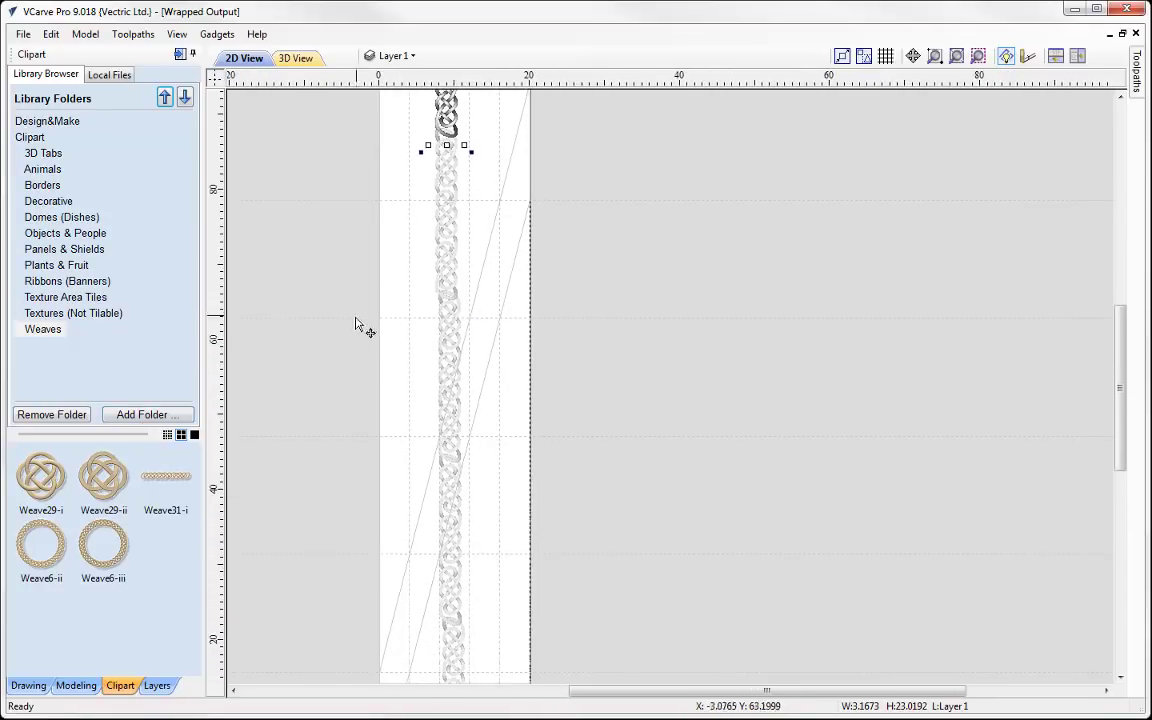
pyautogui.keyDown('shift'); pyautogui.click(453, 291); pyautogui.keyUp('shift')
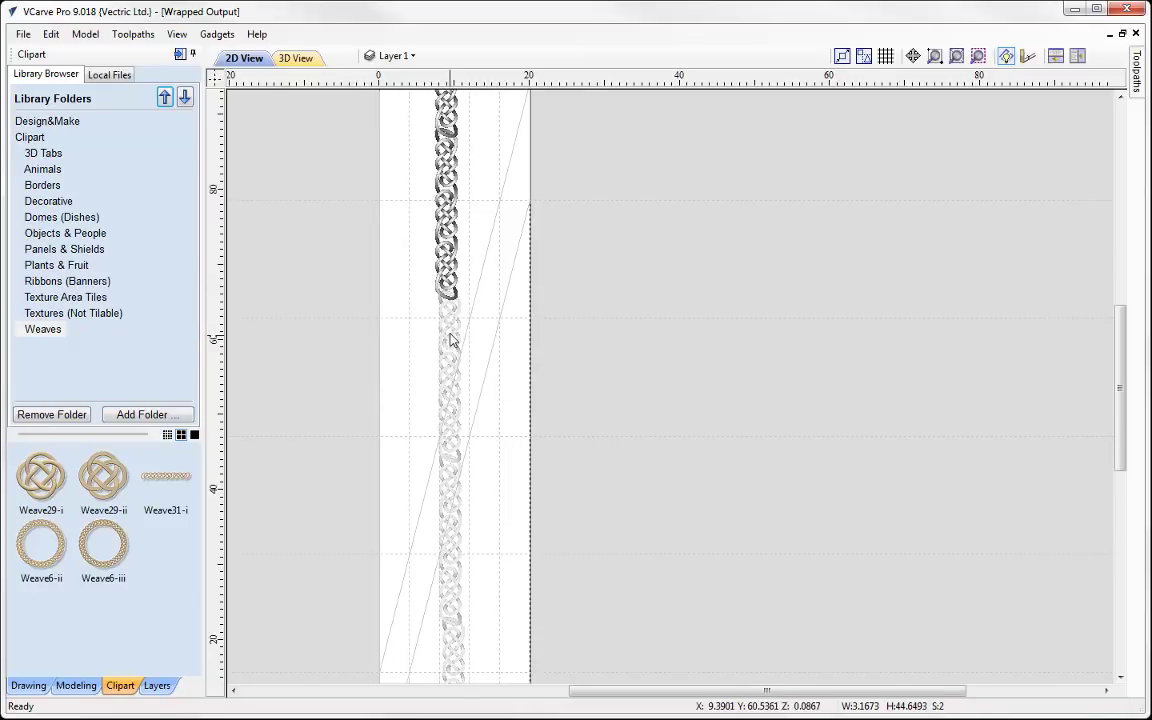
pyautogui.keyDown('shift'); pyautogui.click(446, 330); pyautogui.keyUp('shift')
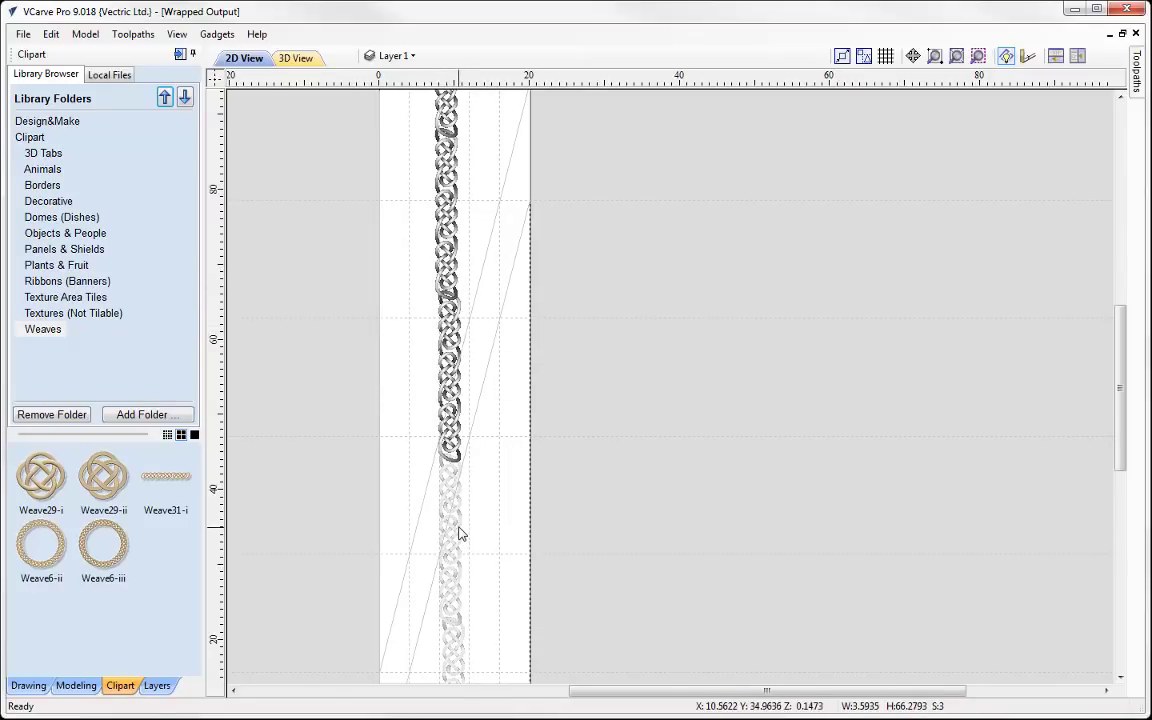
pyautogui.keyDown('shift'); pyautogui.click(463, 532); pyautogui.keyUp('shift')
pyautogui.moveTo(491, 602); pyautogui.dragTo(465, 540, button='middle')
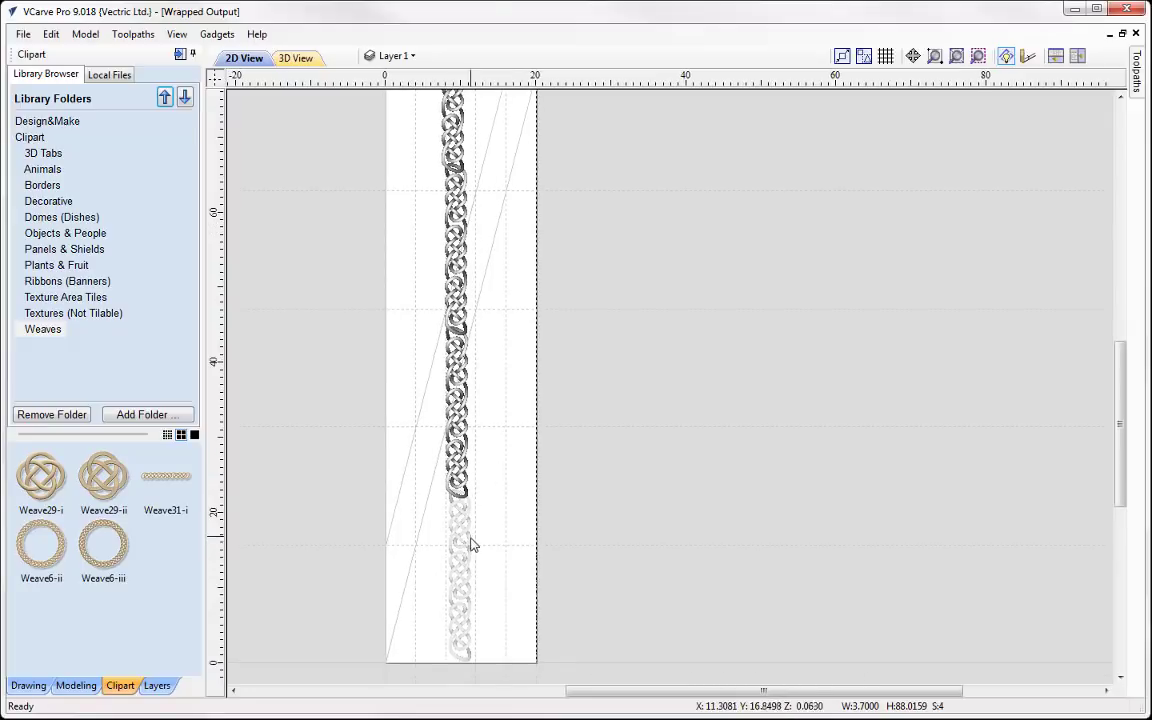
pyautogui.keyDown('shift'); pyautogui.click(472, 547); pyautogui.keyUp('shift')
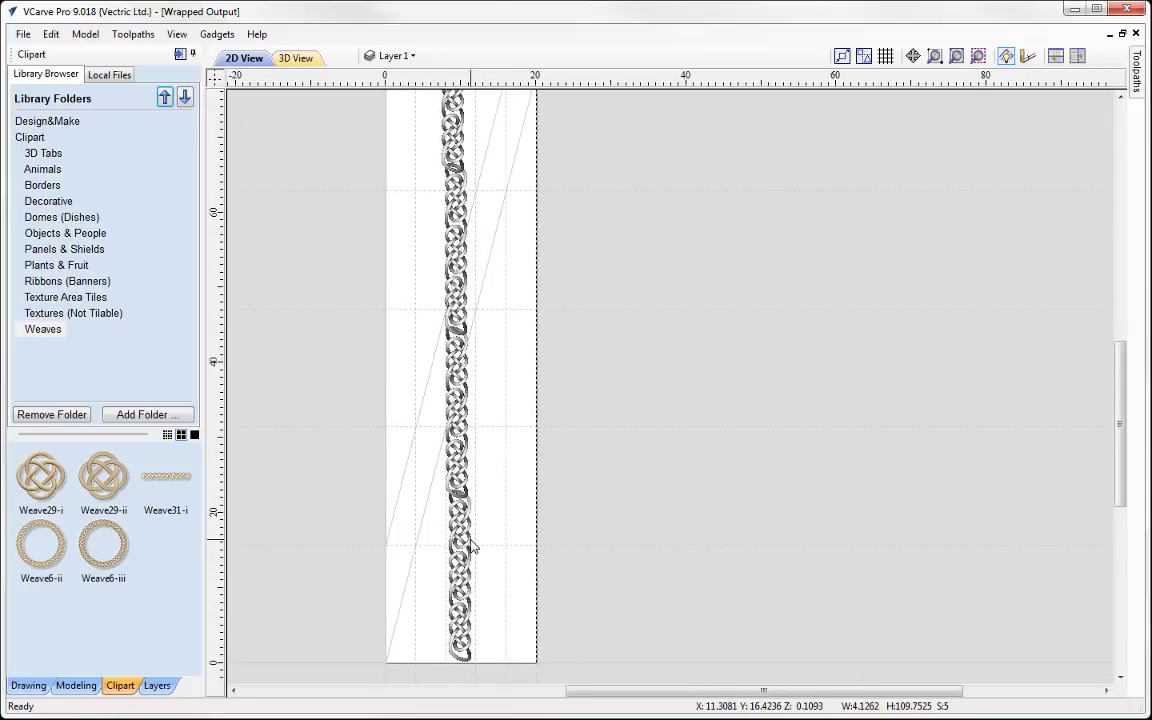
pyautogui.click(28, 685)
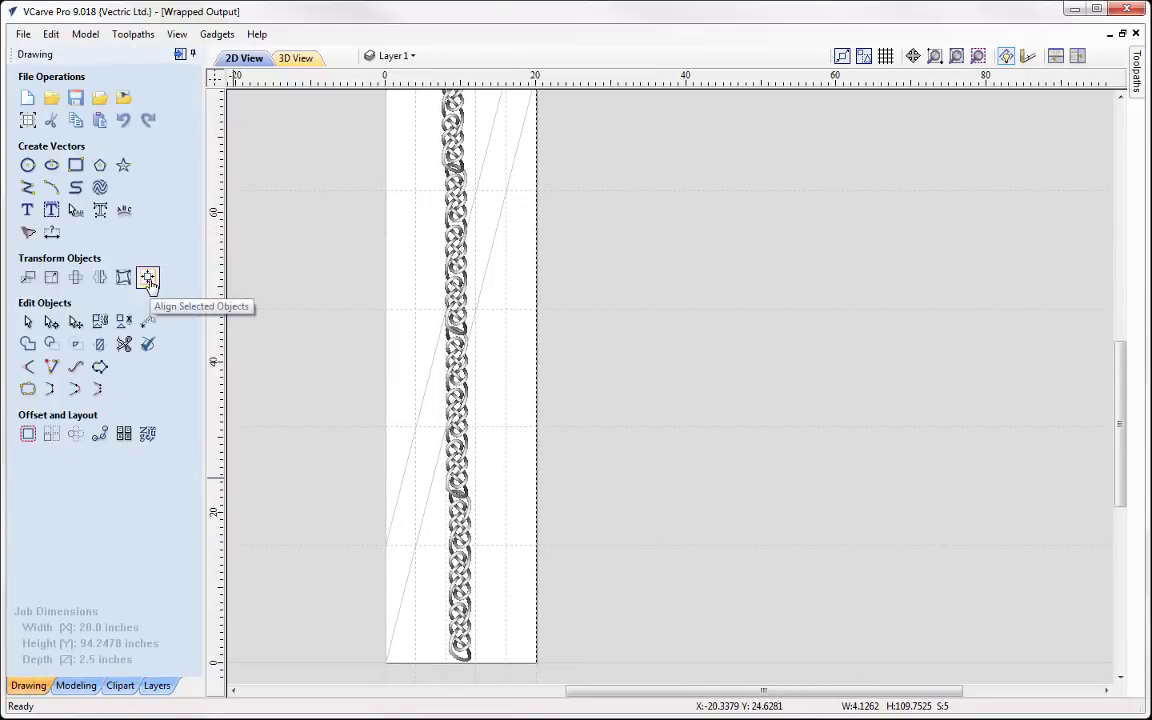
pyautogui.click(147, 280)
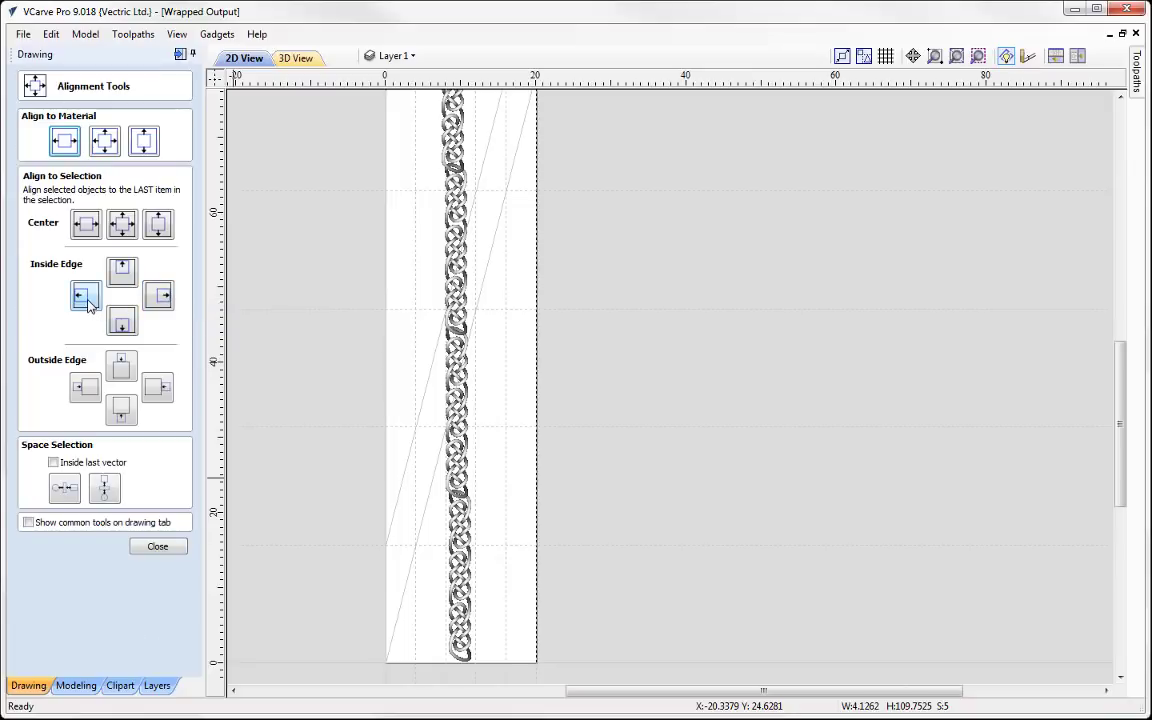
pyautogui.click(86, 296)
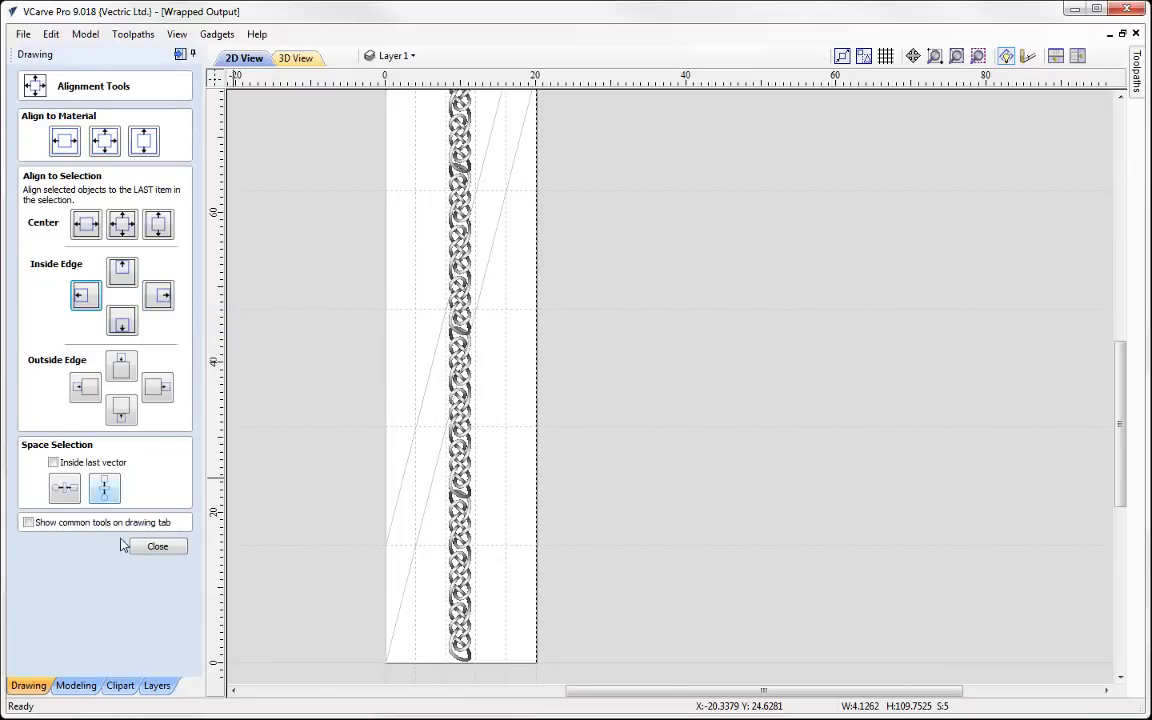
pyautogui.click(157, 547)
# Group the five aligned Weave31-i components into a single object.
pyautogui.scroll(3, 463, 450)
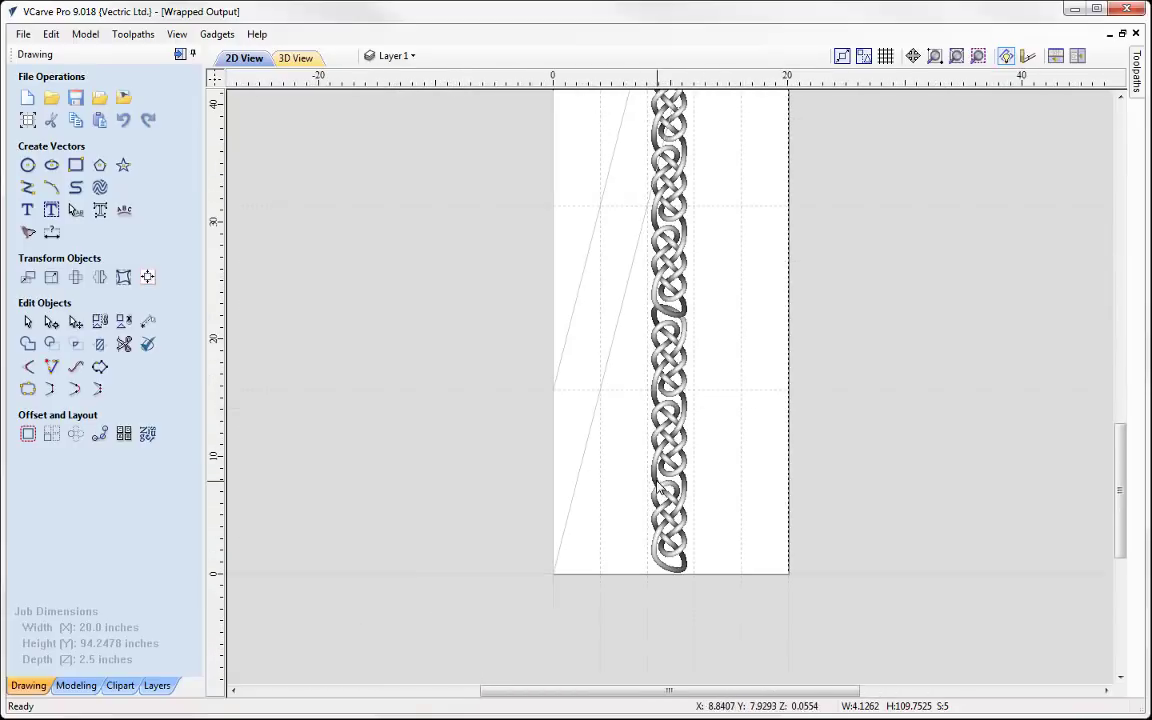
pyautogui.click(76, 685)
pyautogui.rightClick(686, 105)
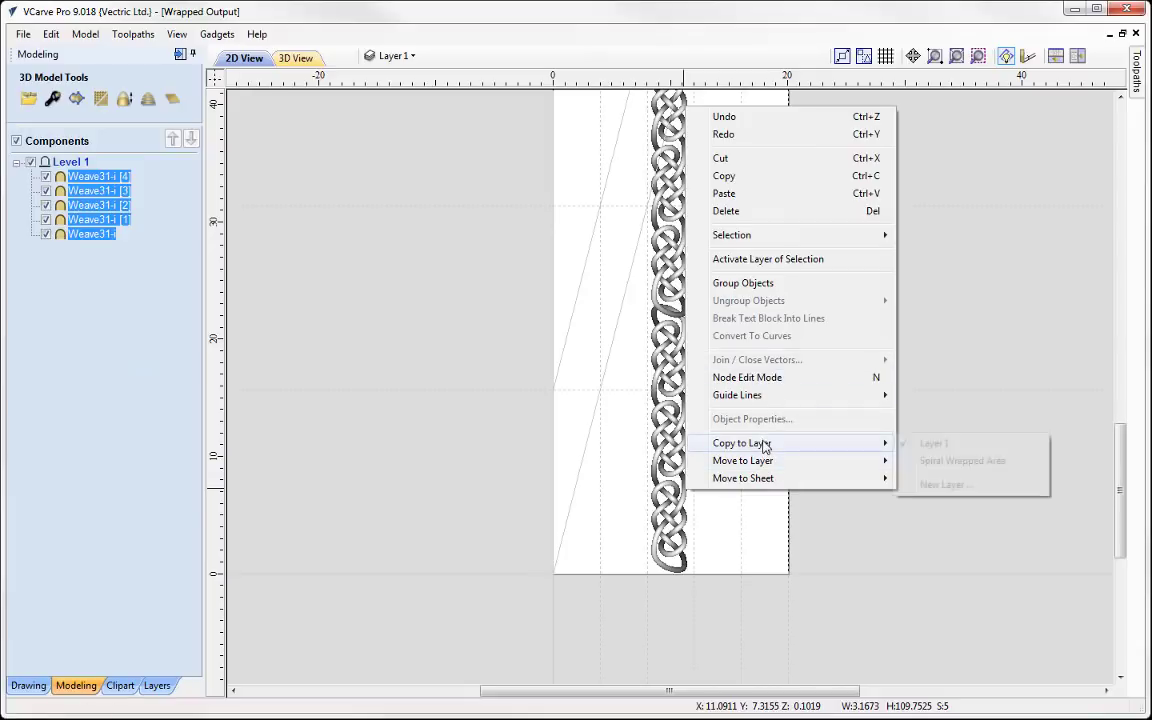
pyautogui.click(748, 285)
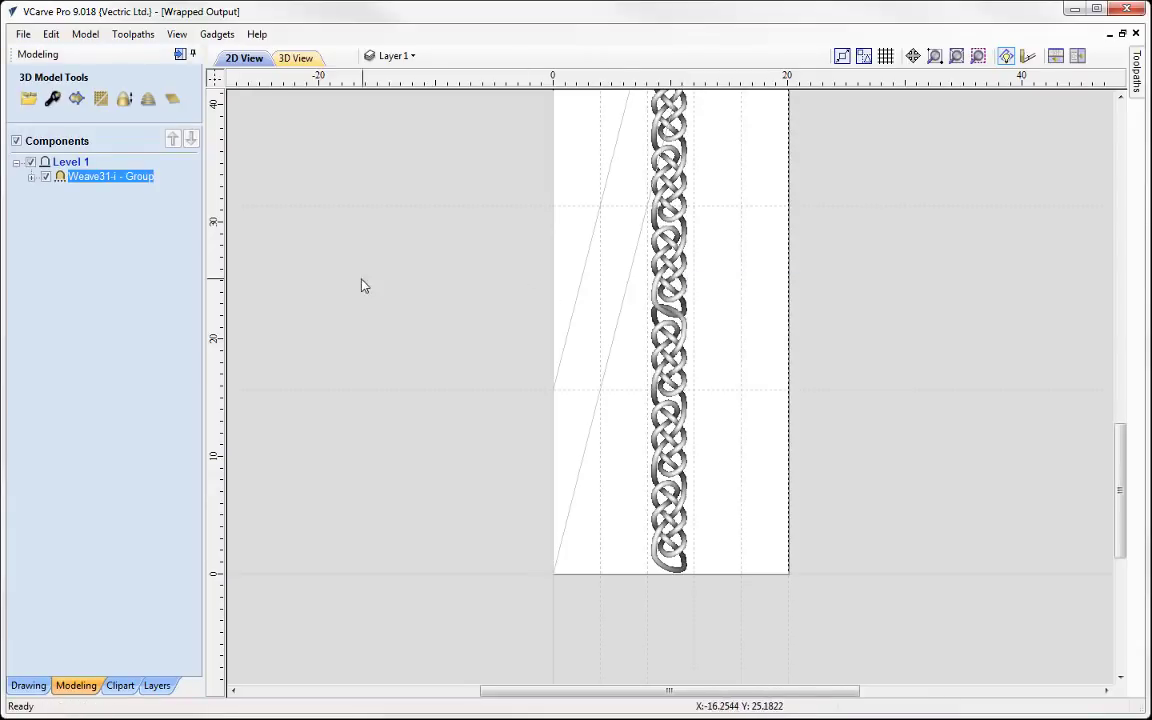
# Rotate the grouped weave strip clockwise so it slants parallel to the diagonal guide vectors, spanning about 30.2 by 107.1 inches.
pyautogui.scroll(-2, 352, 465)
pyautogui.scroll(1, 360, 500)
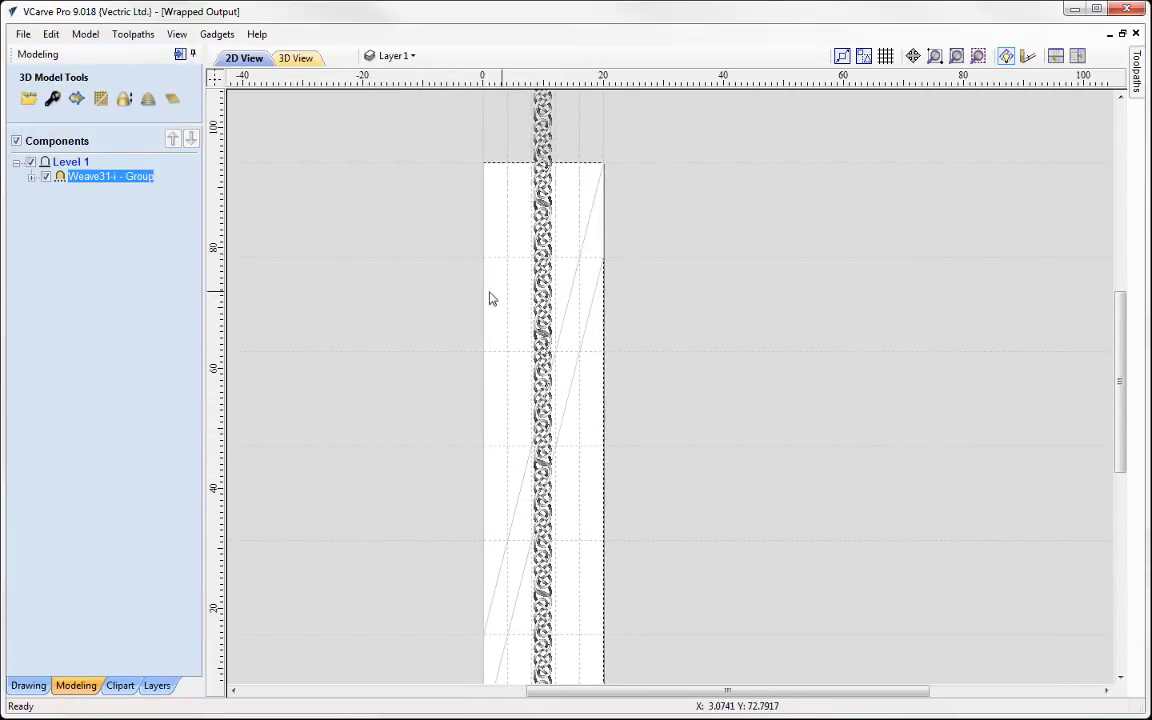
pyautogui.scroll(-1, 491, 298)
pyautogui.hscroll(1, 535, 337)
pyautogui.scroll(-1, 560, 330)
pyautogui.hscroll(1, 570, 315)
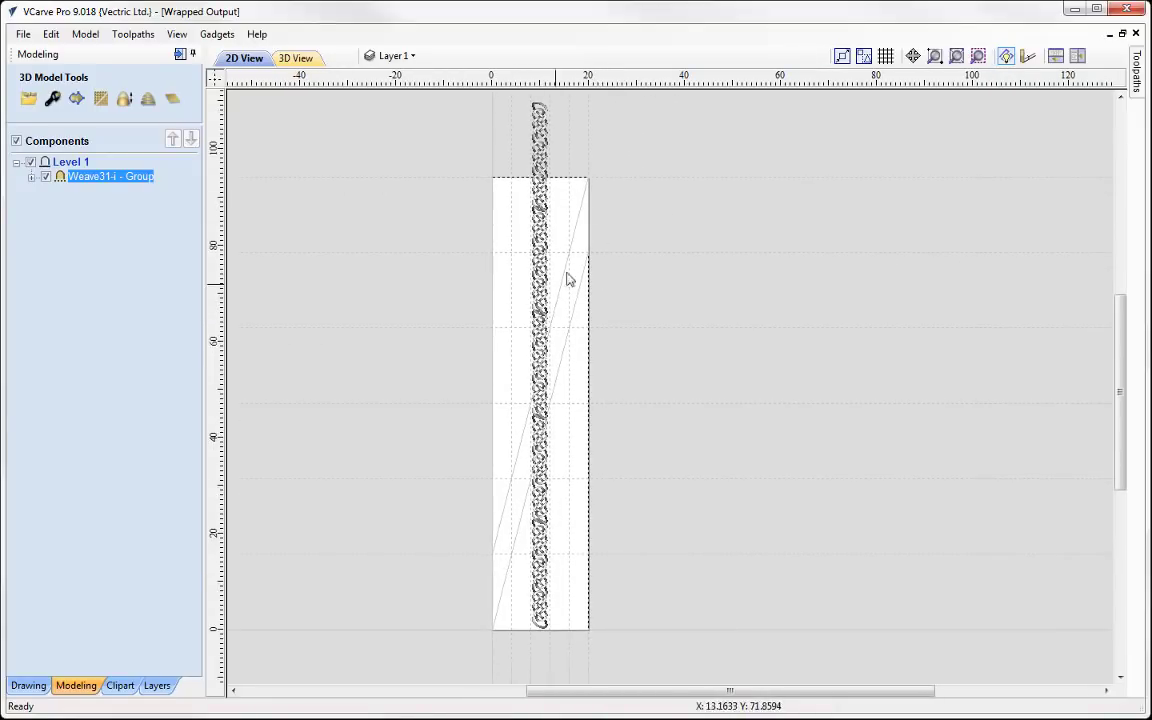
pyautogui.scroll(3, 697, 267)
pyautogui.hscroll(1, 697, 267)
pyautogui.moveTo(706, 299); pyautogui.dragTo(703, 275, button='middle')
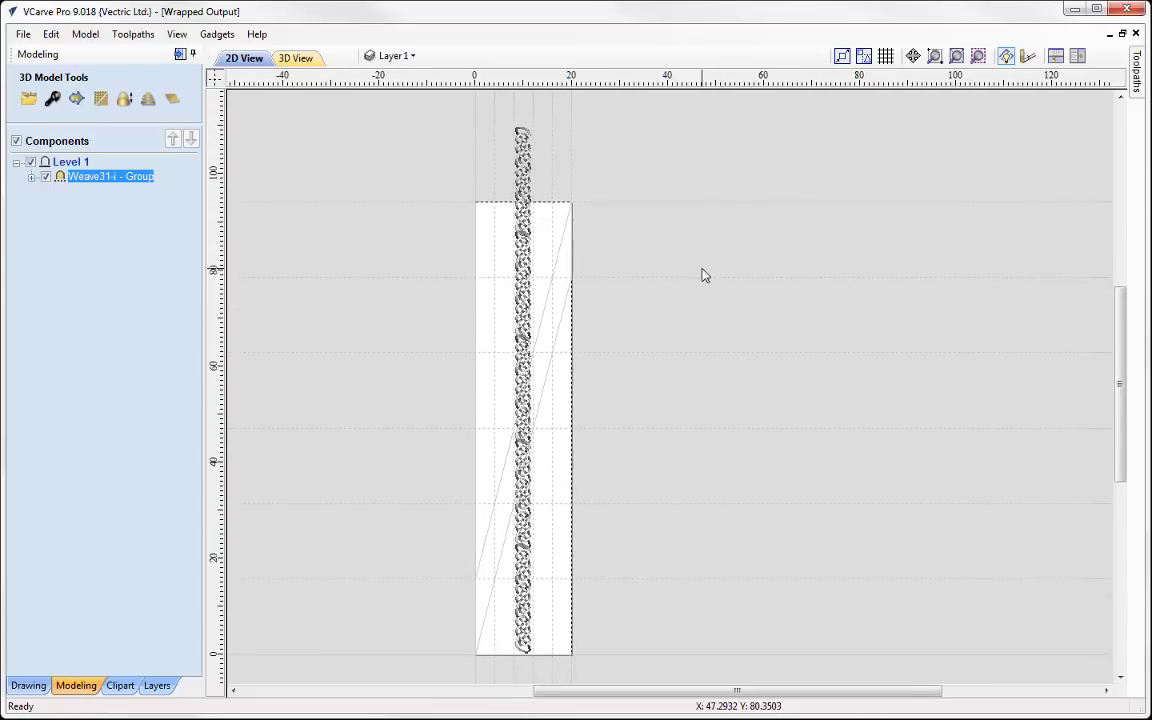
pyautogui.click(527, 140)
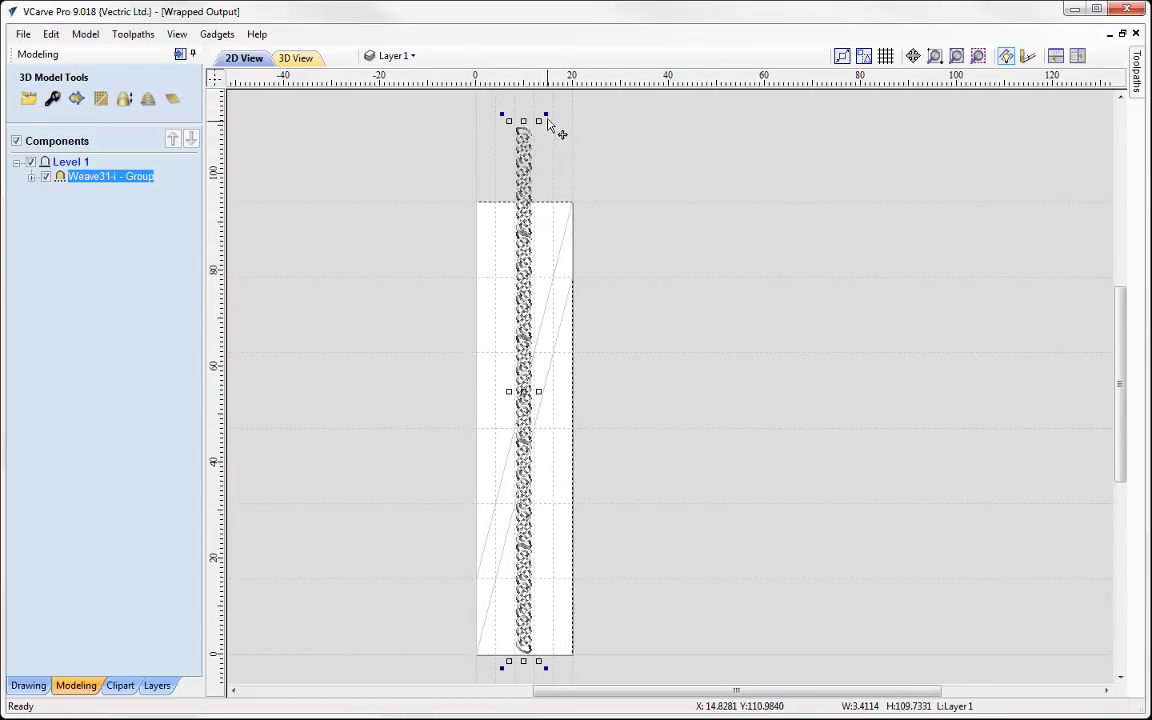
pyautogui.moveTo(548, 119); pyautogui.dragTo(608, 145)
pyautogui.moveTo(668, 380); pyautogui.dragTo(676, 267, button='middle')
pyautogui.scroll(1, 676, 267)
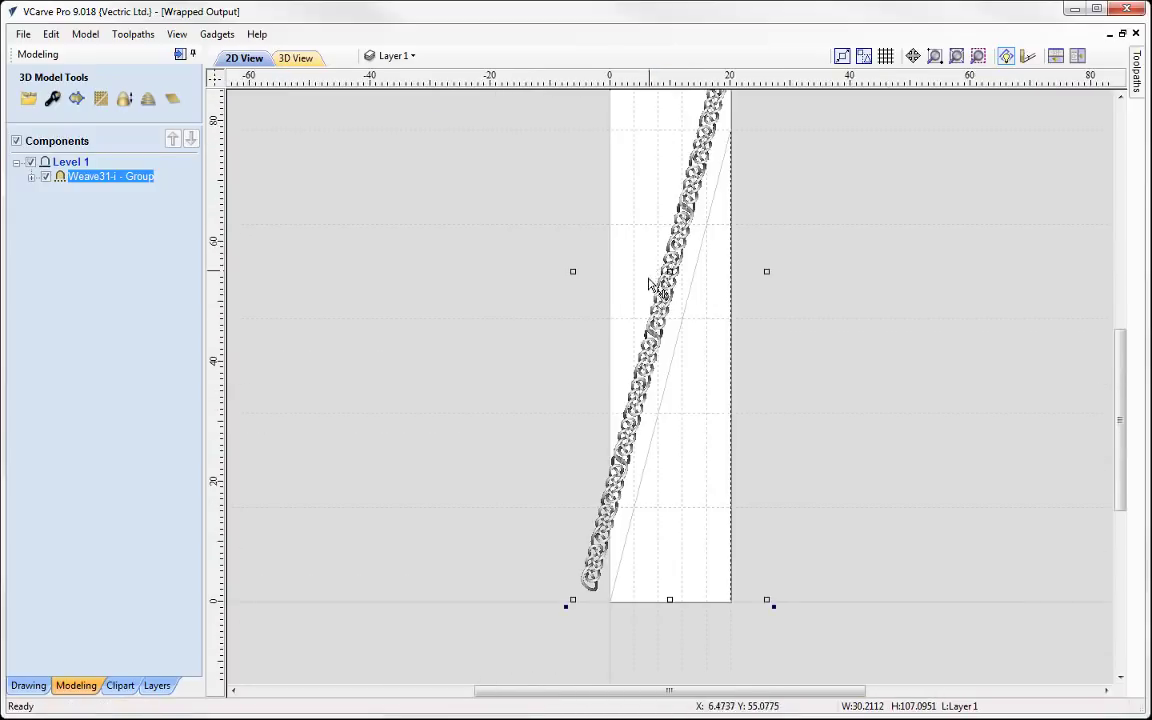
# Move the slanted weave strip so it sits between the two diagonal guide vectors along its full length.
pyautogui.moveTo(771, 362); pyautogui.dragTo(650, 355, button='middle')
pyautogui.scroll(1, 650, 360)
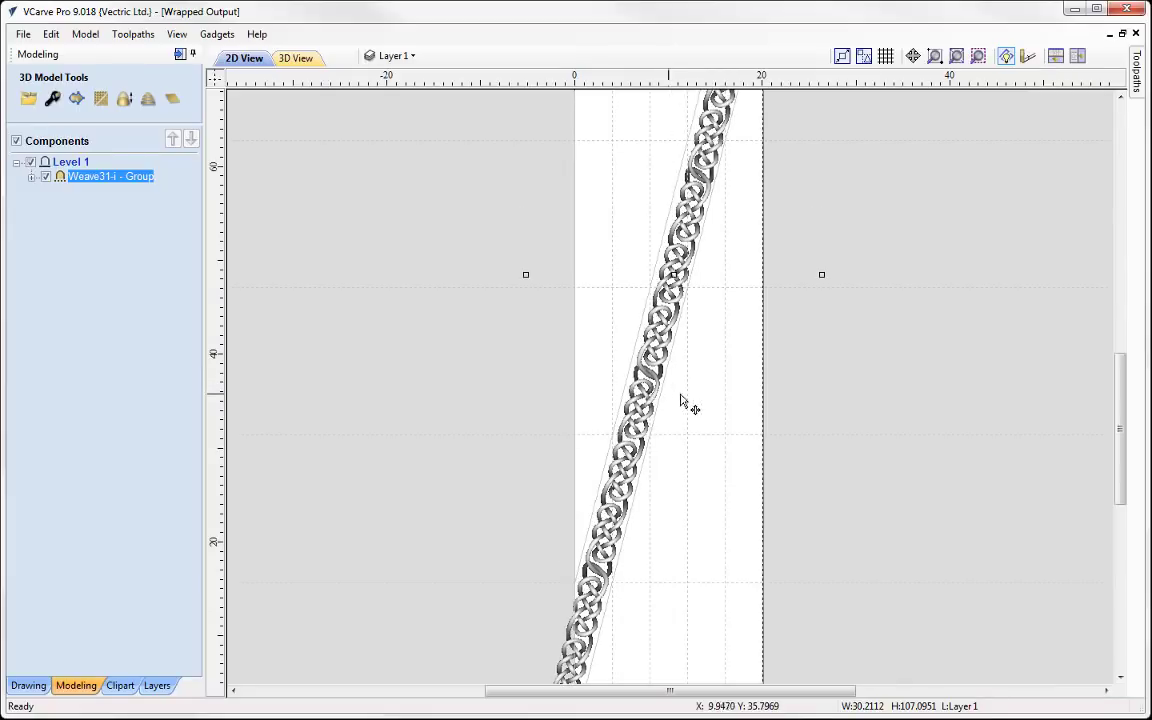
pyautogui.moveTo(735, 395); pyautogui.dragTo(622, 584, button='middle')
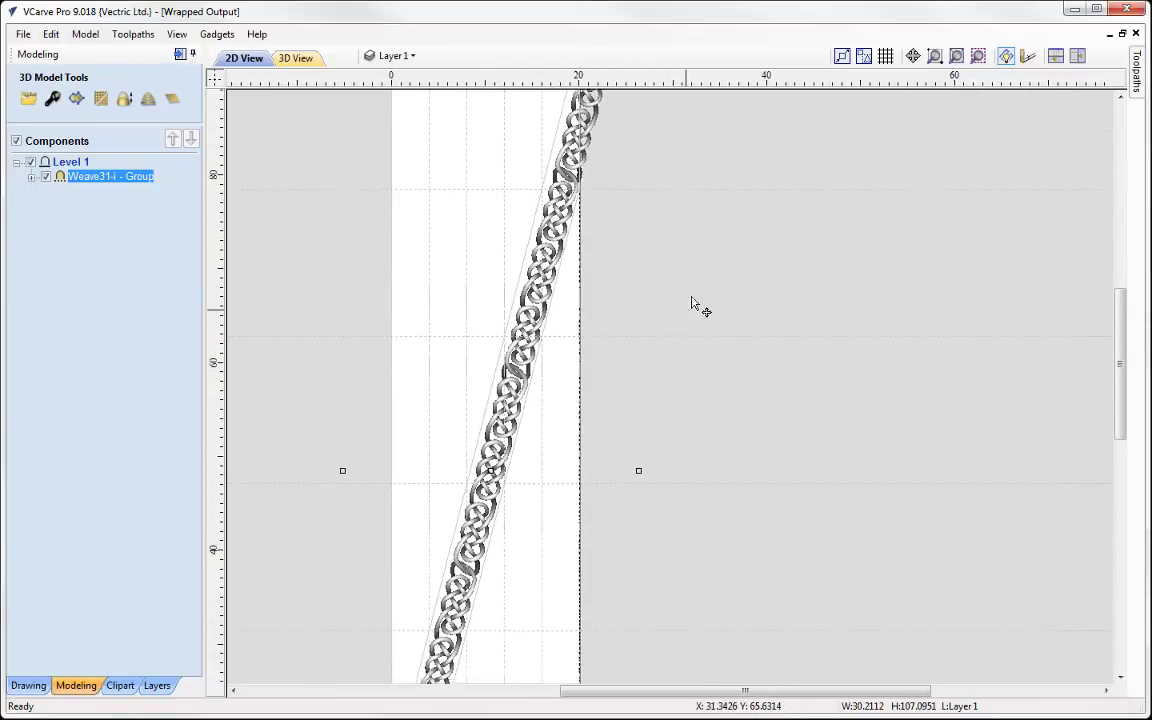
pyautogui.moveTo(692, 306); pyautogui.dragTo(738, 125, button='middle')
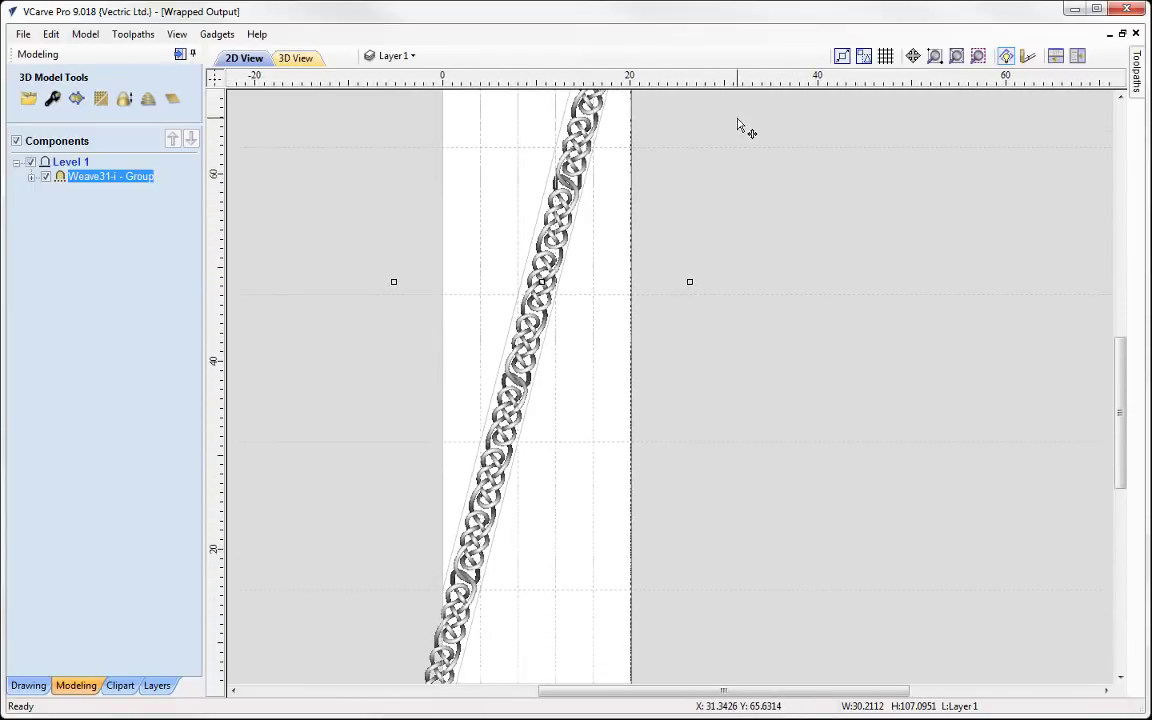
# Show the weave in 3D at an angle, then insert a new component level and place Level 1 above it.
pyautogui.click(294, 60)
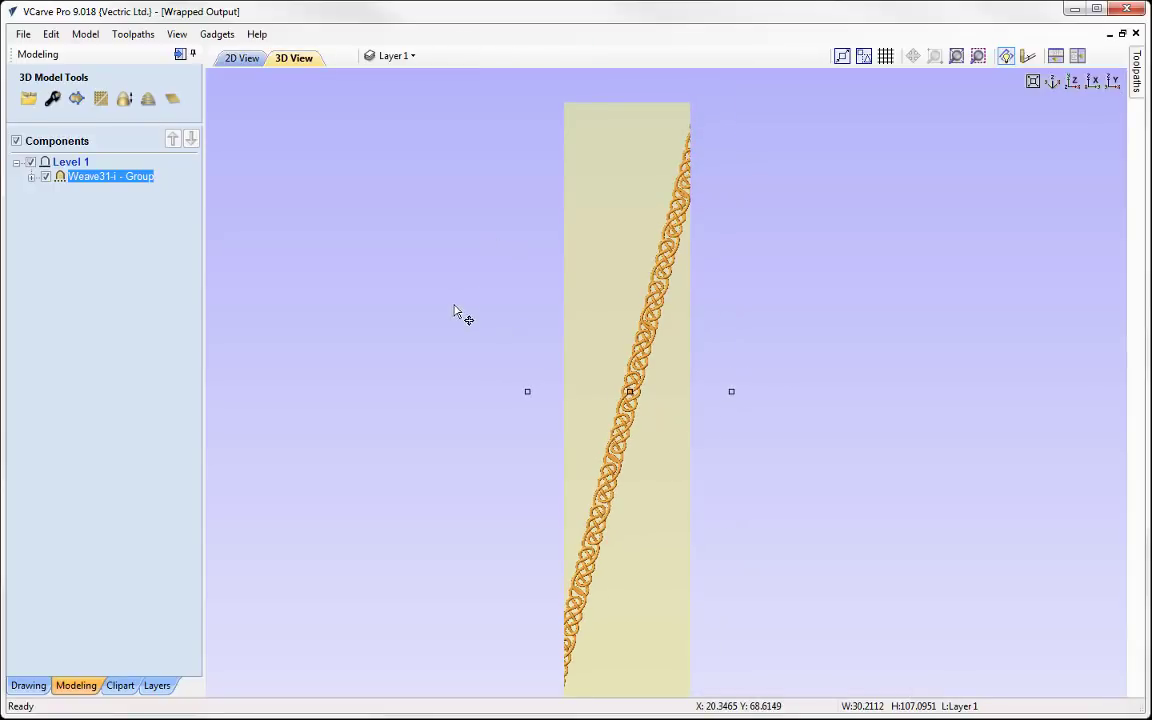
pyautogui.moveTo(502, 549); pyautogui.dragTo(635, 412)
pyautogui.moveTo(737, 325); pyautogui.dragTo(741, 361)
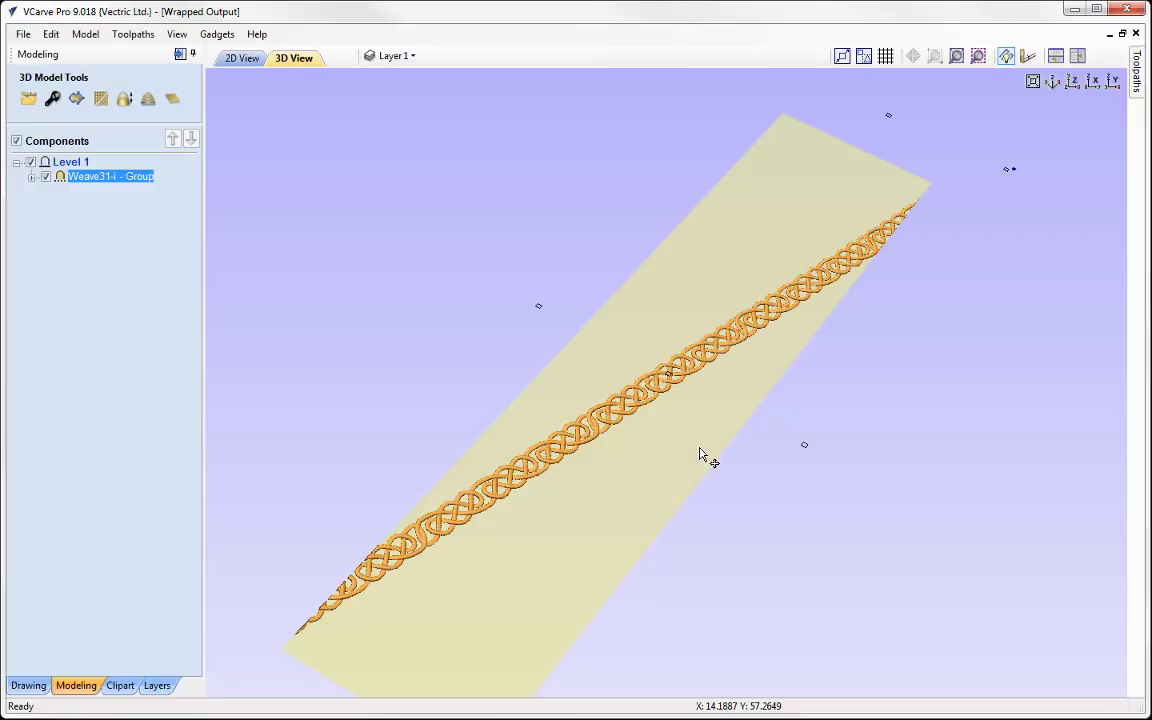
pyautogui.click(70, 164)
pyautogui.rightClick(71, 165)
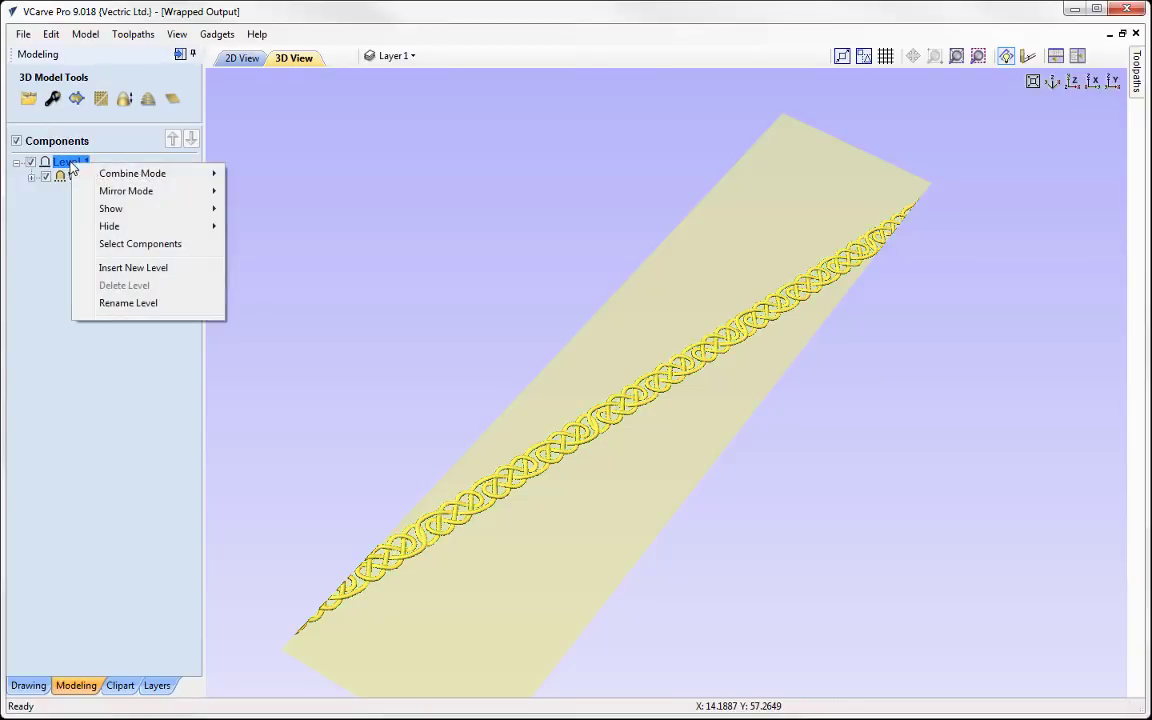
pyautogui.click(128, 266)
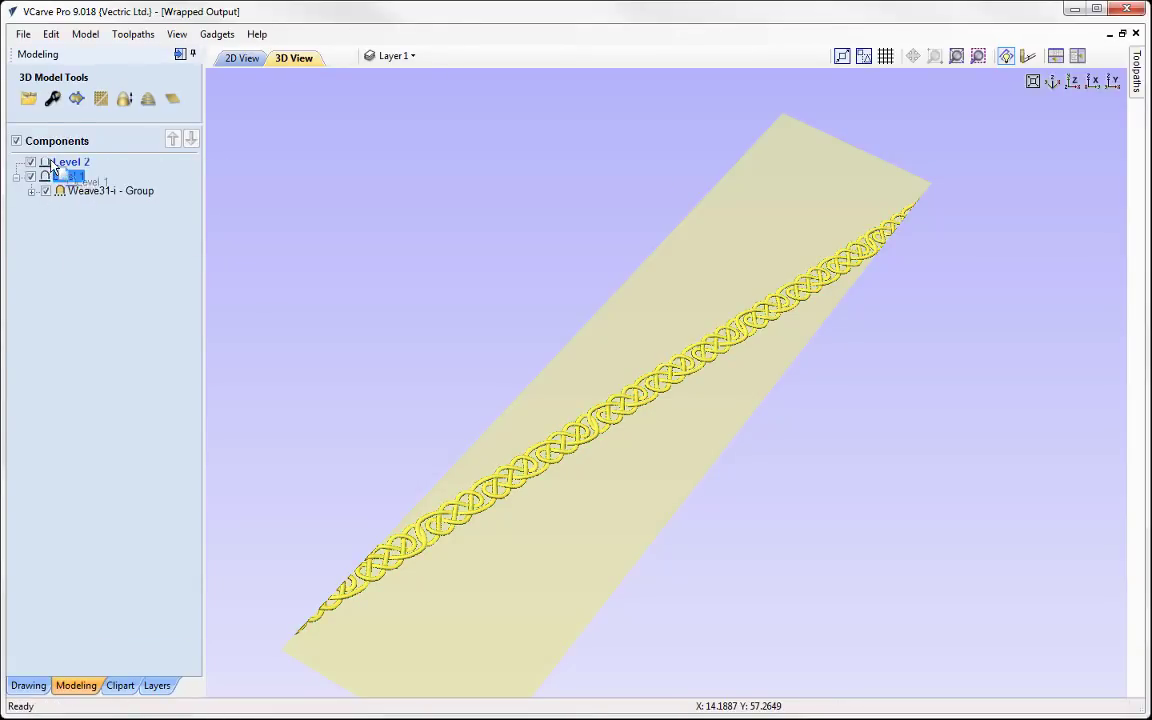
pyautogui.moveTo(52, 168); pyautogui.dragTo(50, 158)
# Add a zero plane component on Level 2, beneath the weave.
pyautogui.click(72, 190)
pyautogui.click(172, 99)
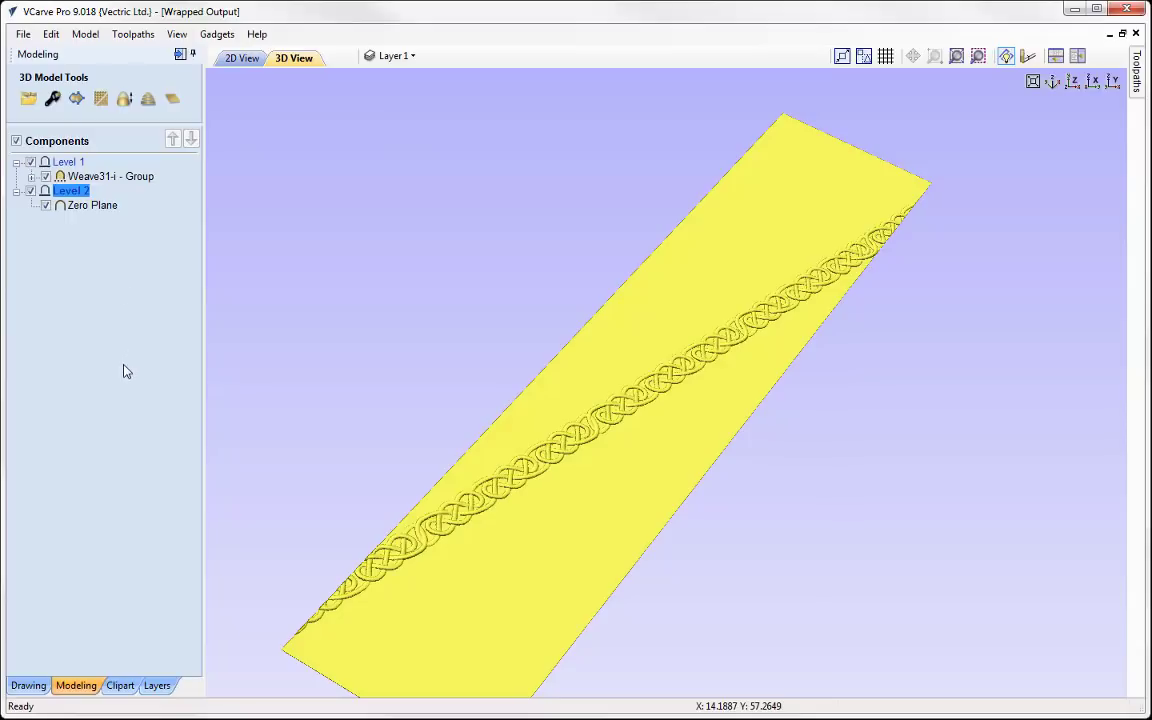
pyautogui.moveTo(432, 362); pyautogui.dragTo(473, 339)
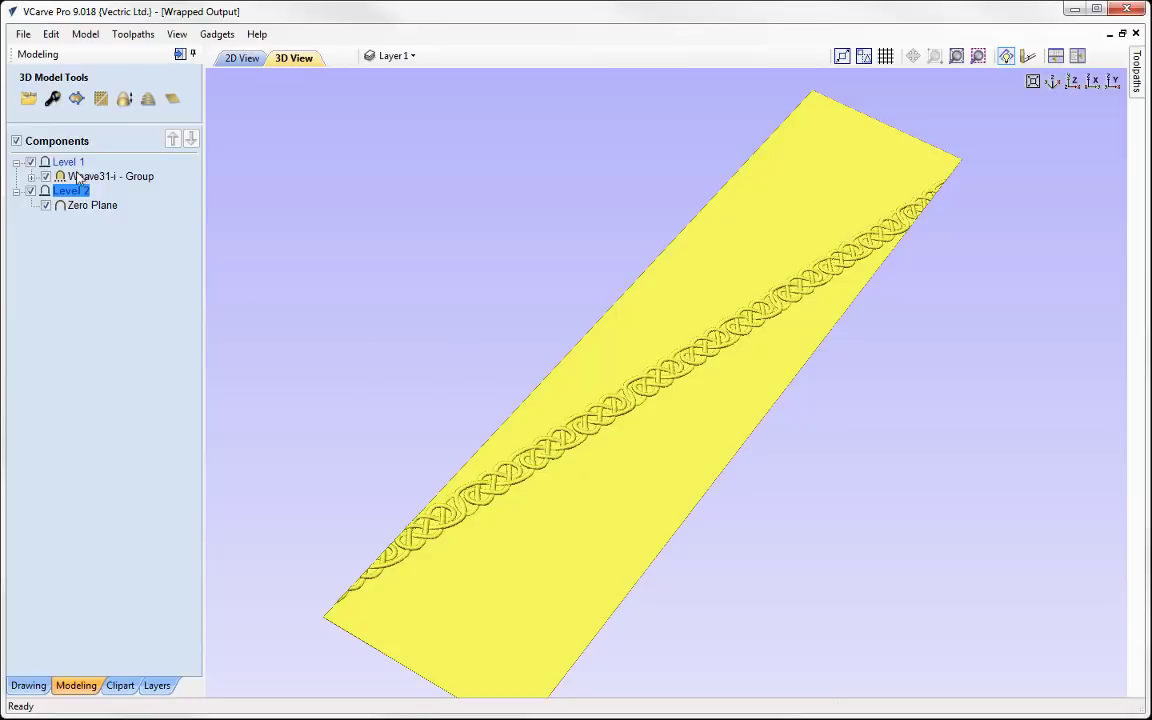
# Set the shape height of the Weave31-i group to 0.2 inches.
pyautogui.moveTo(59, 178)
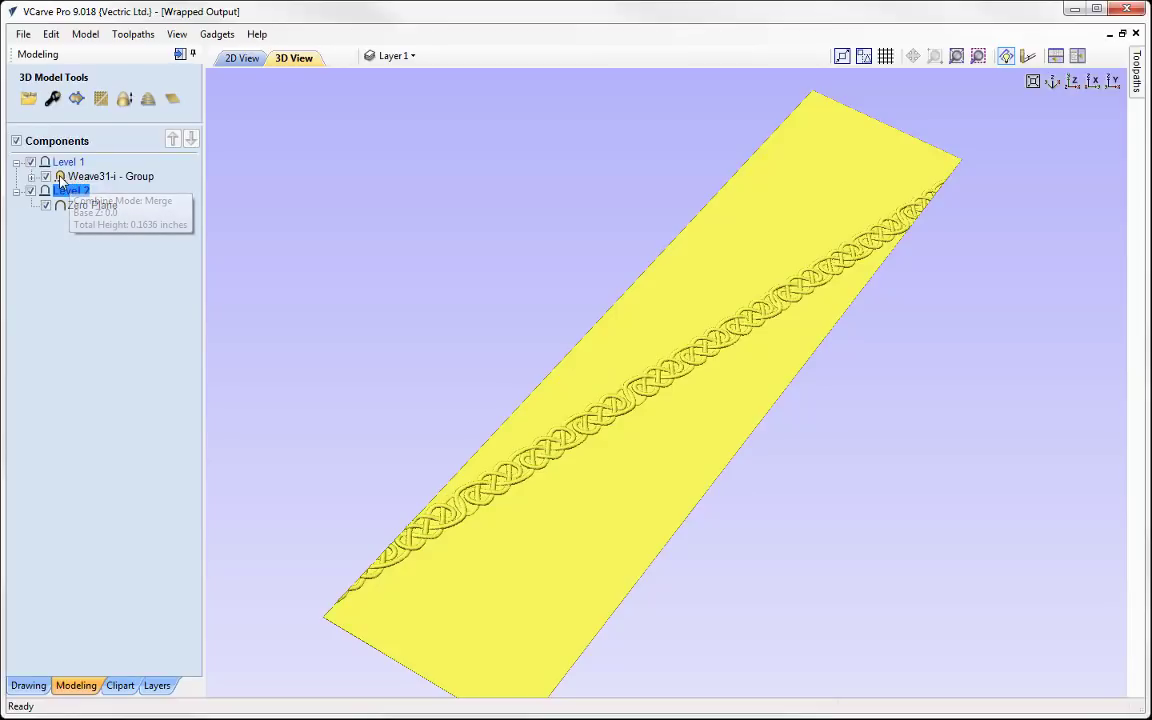
pyautogui.doubleClick(59, 177)
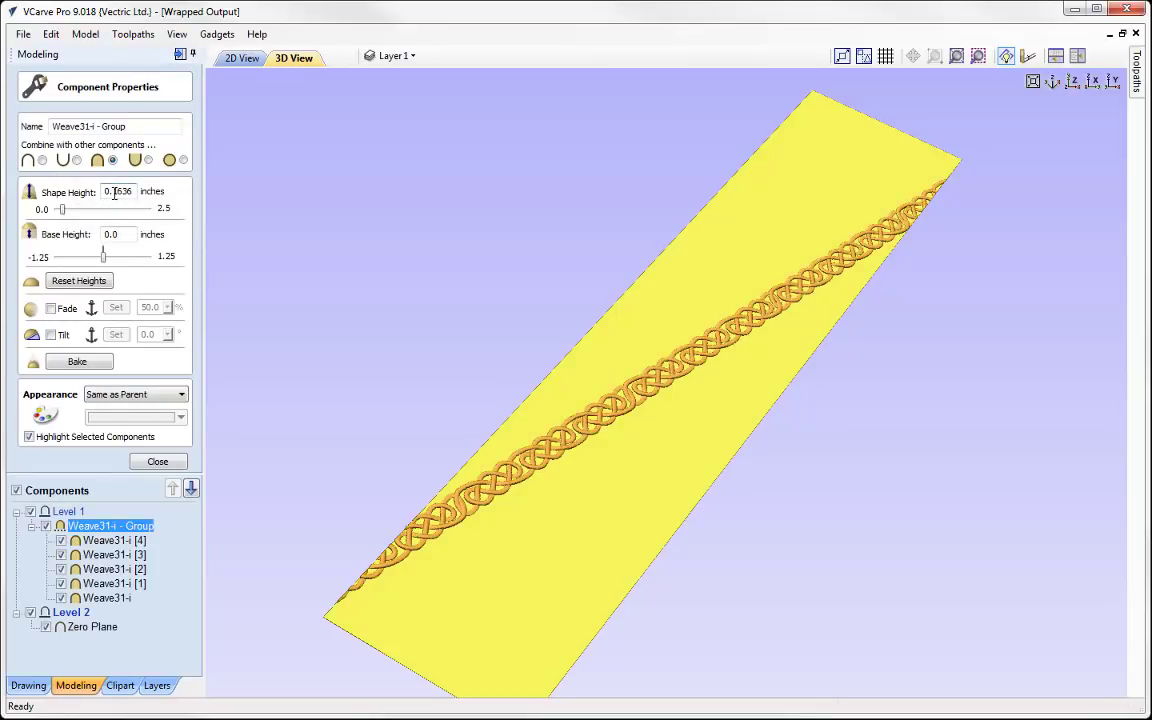
pyautogui.moveTo(112, 193); pyautogui.dragTo(234, 193)
pyautogui.write('2')
pyautogui.press('Return')
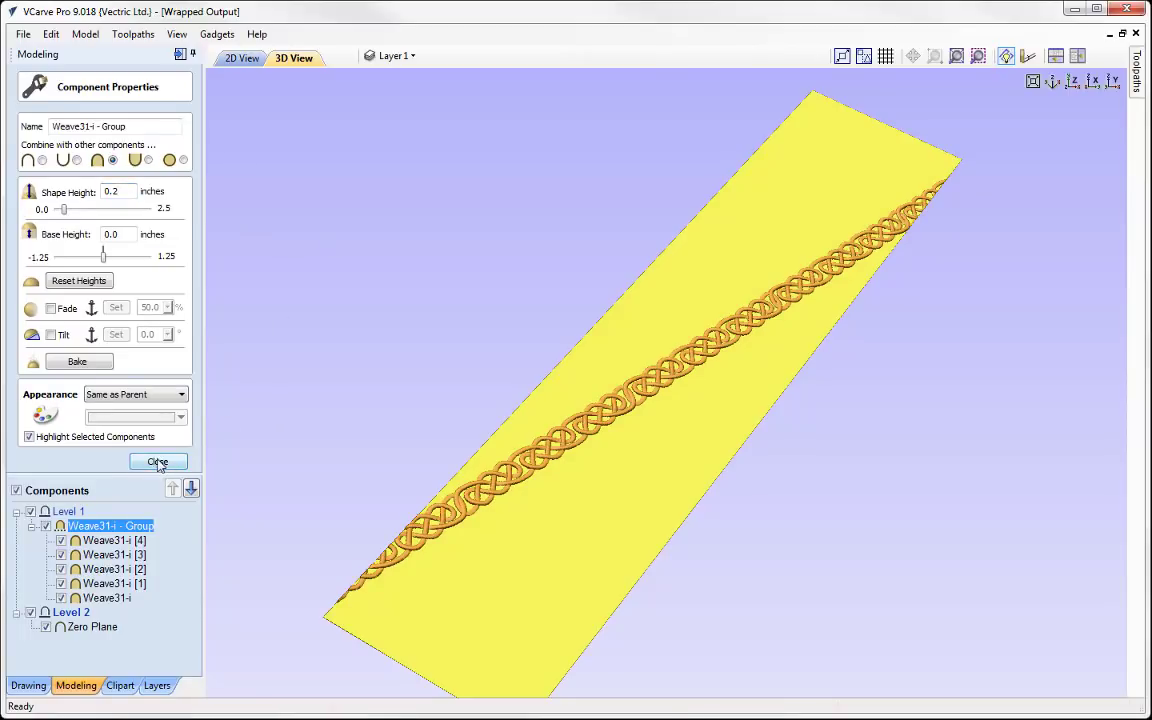
pyautogui.click(158, 463)
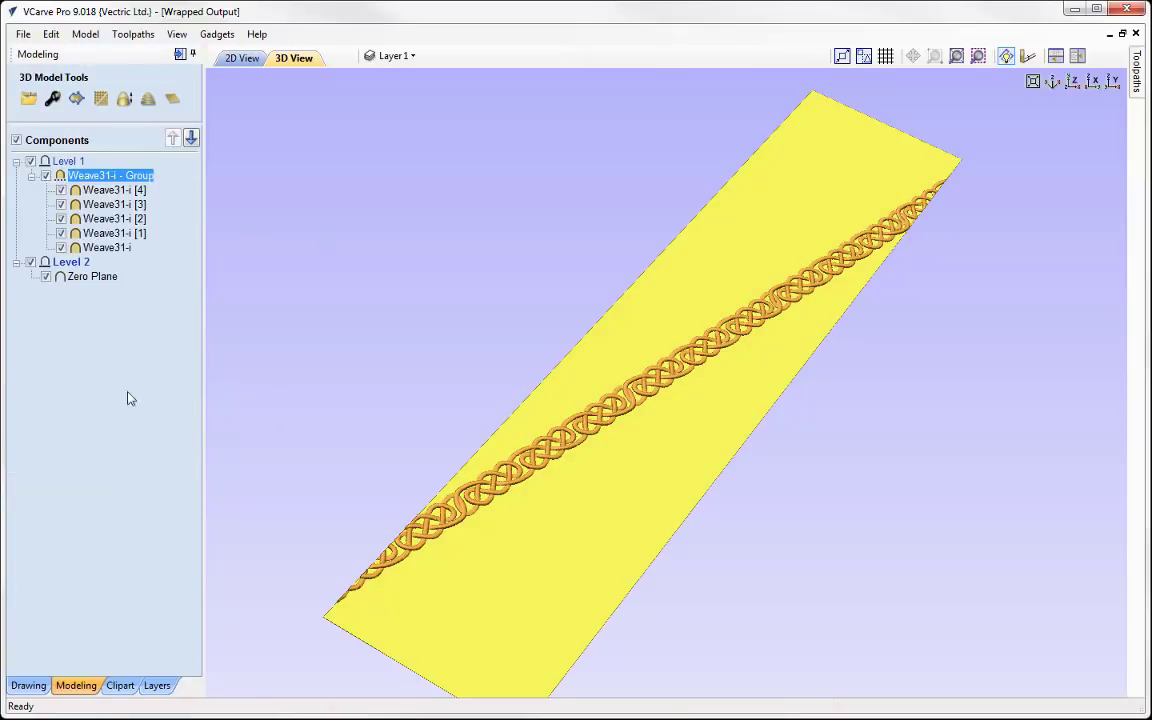
# Raise the Zero Plane component to a base height of 2.3 inches.
pyautogui.doubleClick(68, 277)
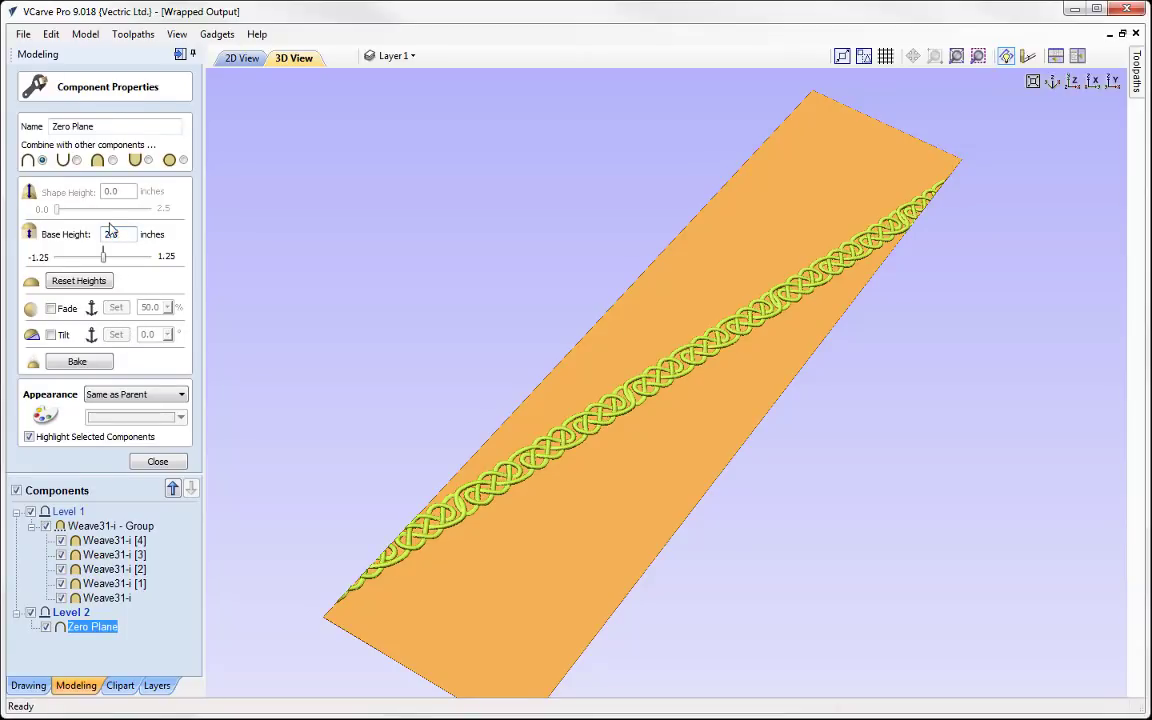
pyautogui.click(157, 461)
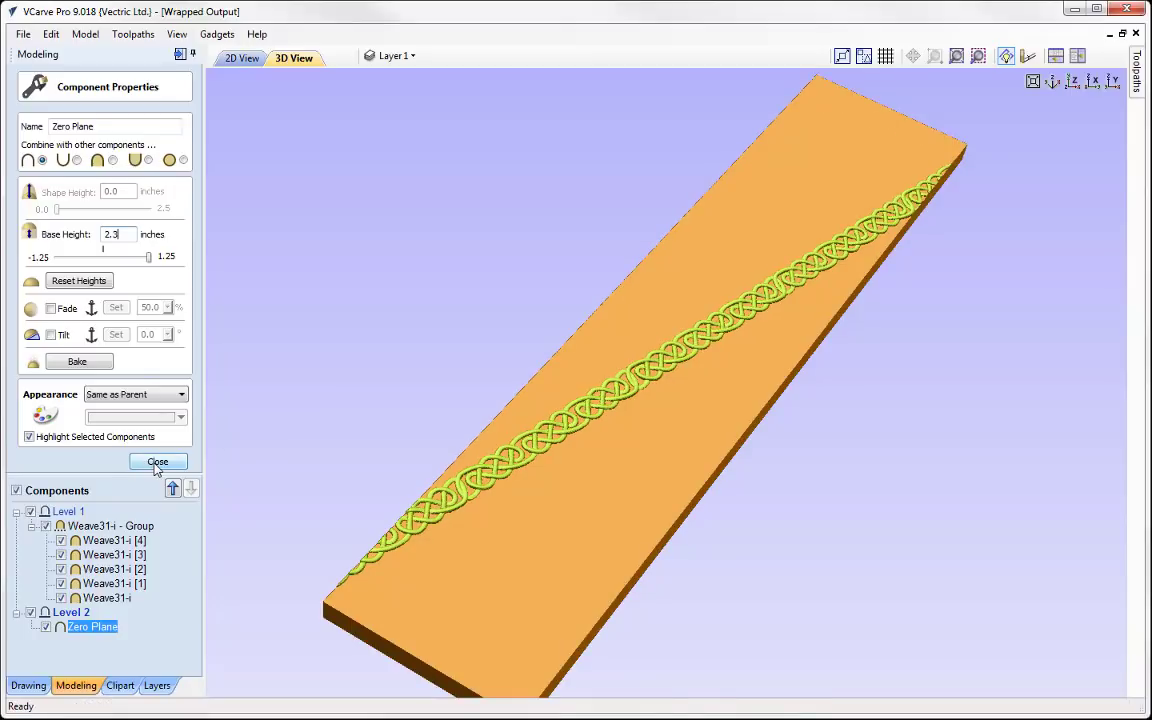
pyautogui.moveTo(373, 411); pyautogui.dragTo(333, 392)
pyautogui.scroll(-2, 368, 355)
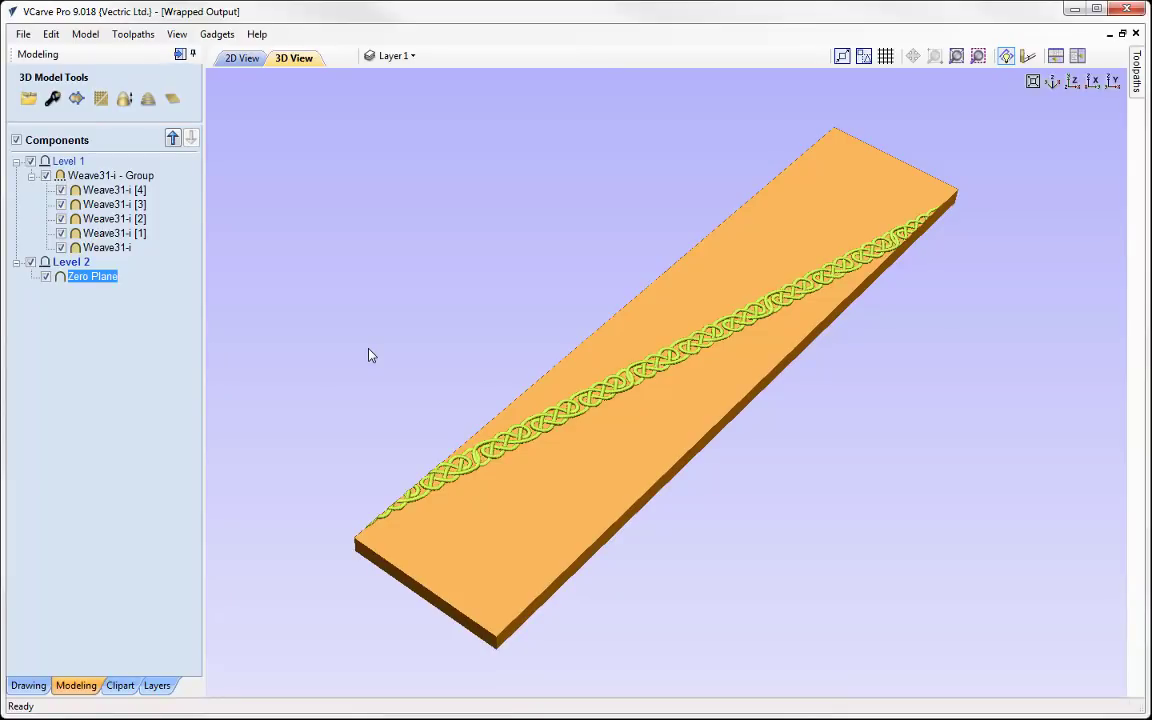
# Calculate a 3D finish toolpath with the 0.25 inch ball nose, model boundary, 0.125 inch boundary offset and a 90-degree raster strategy.
pyautogui.click(180, 55)
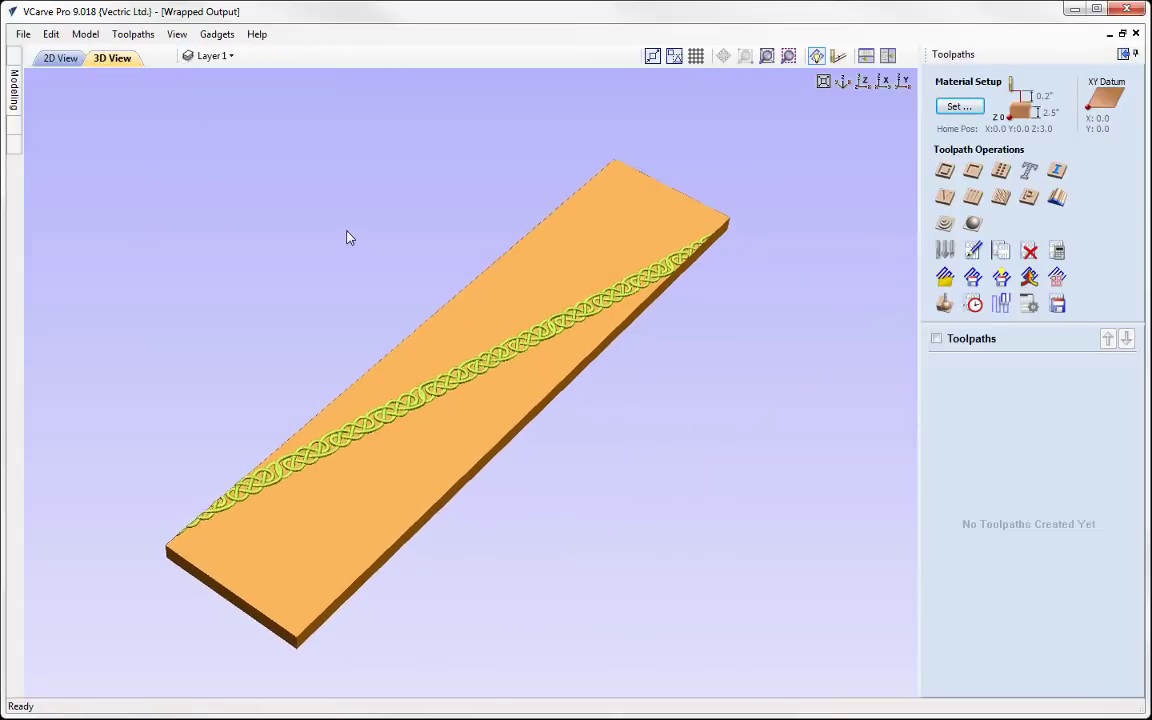
pyautogui.click(974, 229)
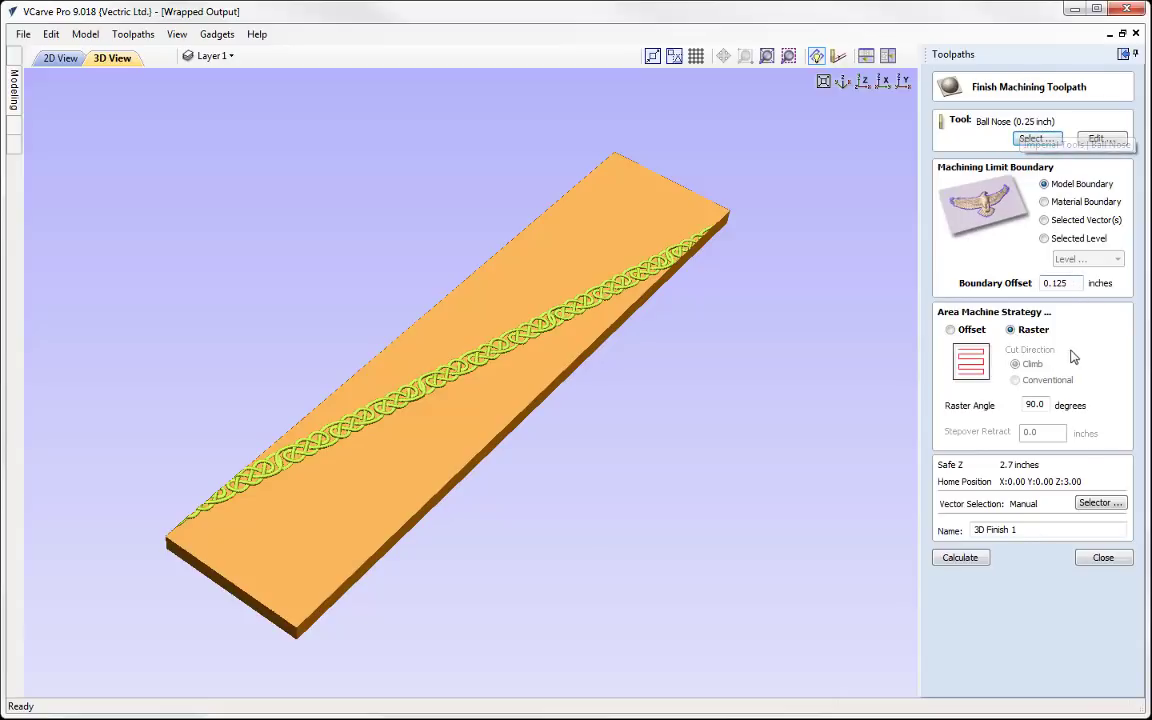
pyautogui.click(958, 558)
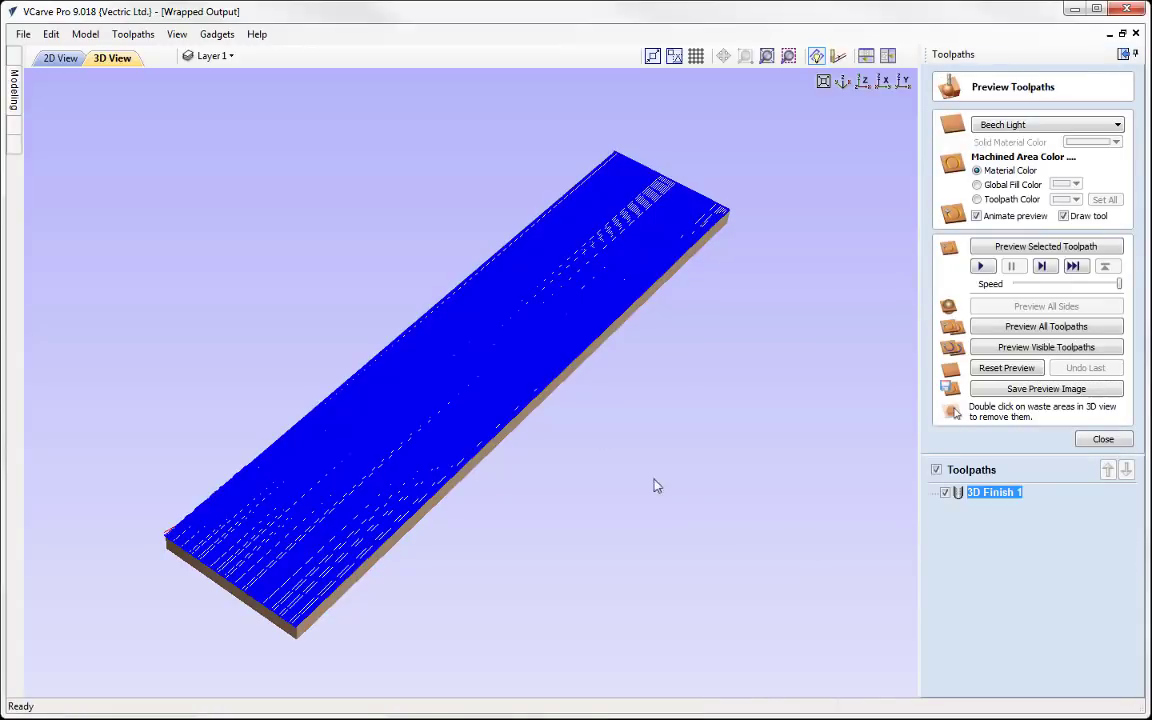
# Examine the calculated finish toolpath lines up close along the diagonal weave.
pyautogui.scroll(10, 581, 398)
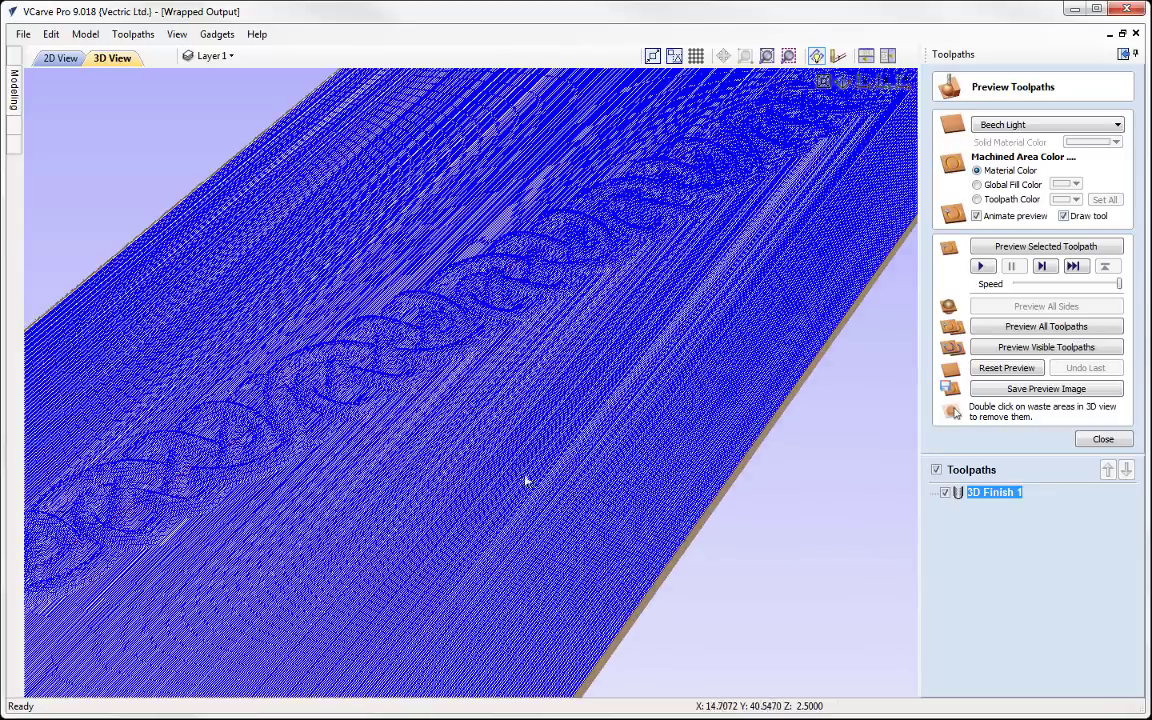
pyautogui.scroll(10, 526, 481)
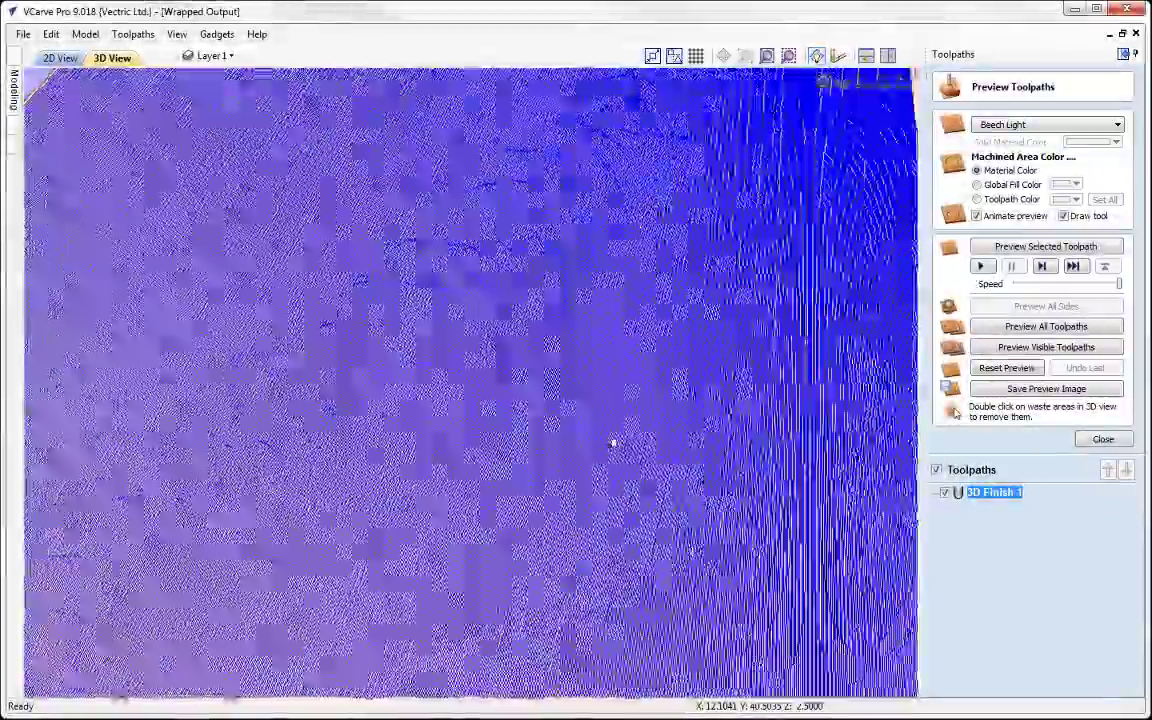
pyautogui.scroll(-5, 613, 443)
pyautogui.scroll(6, 609, 424)
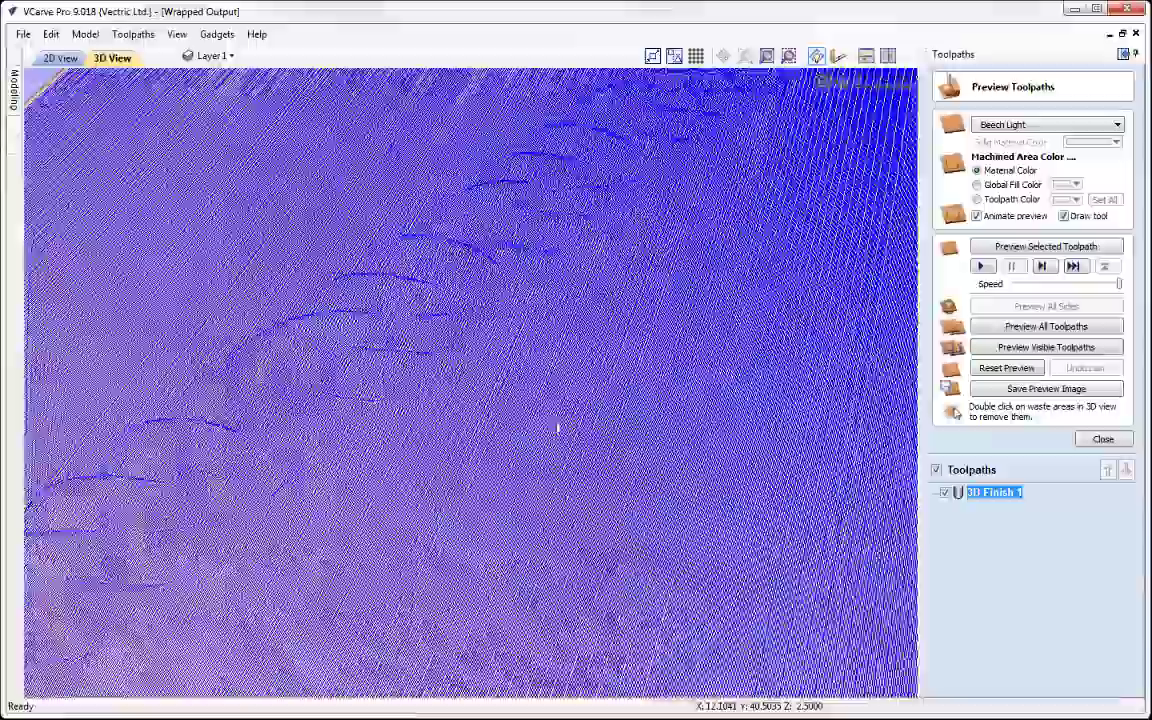
pyautogui.scroll(-5, 602, 419)
pyautogui.scroll(6, 658, 424)
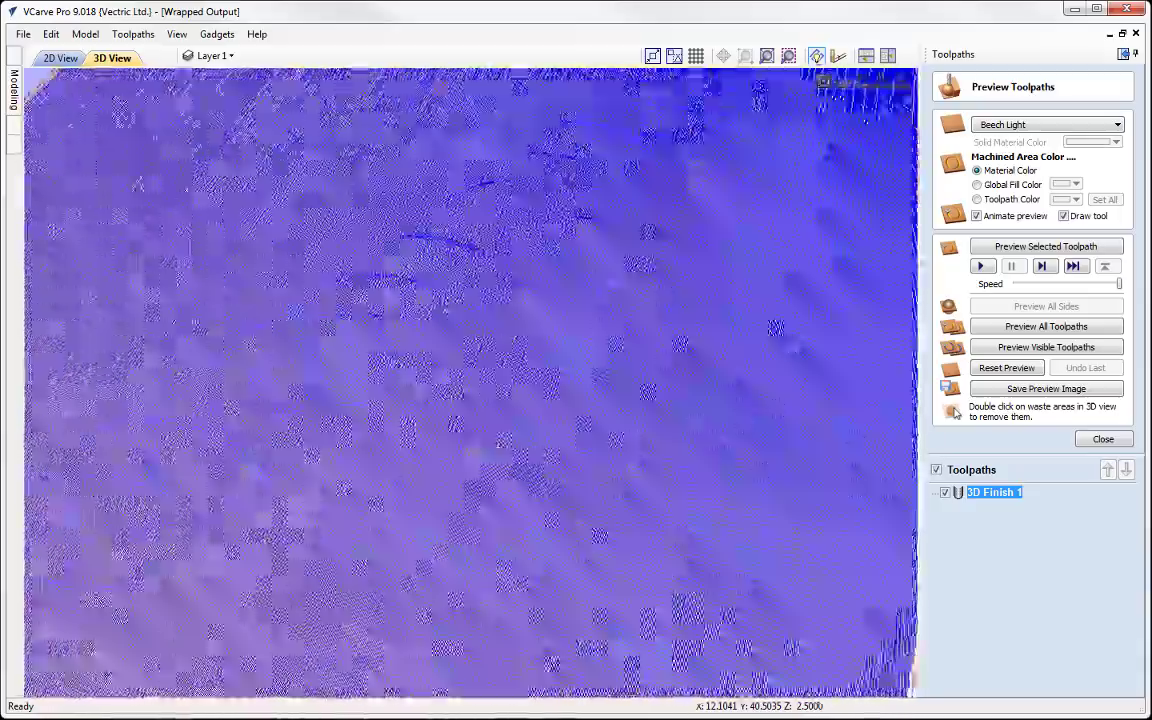
pyautogui.scroll(-8, 504, 437)
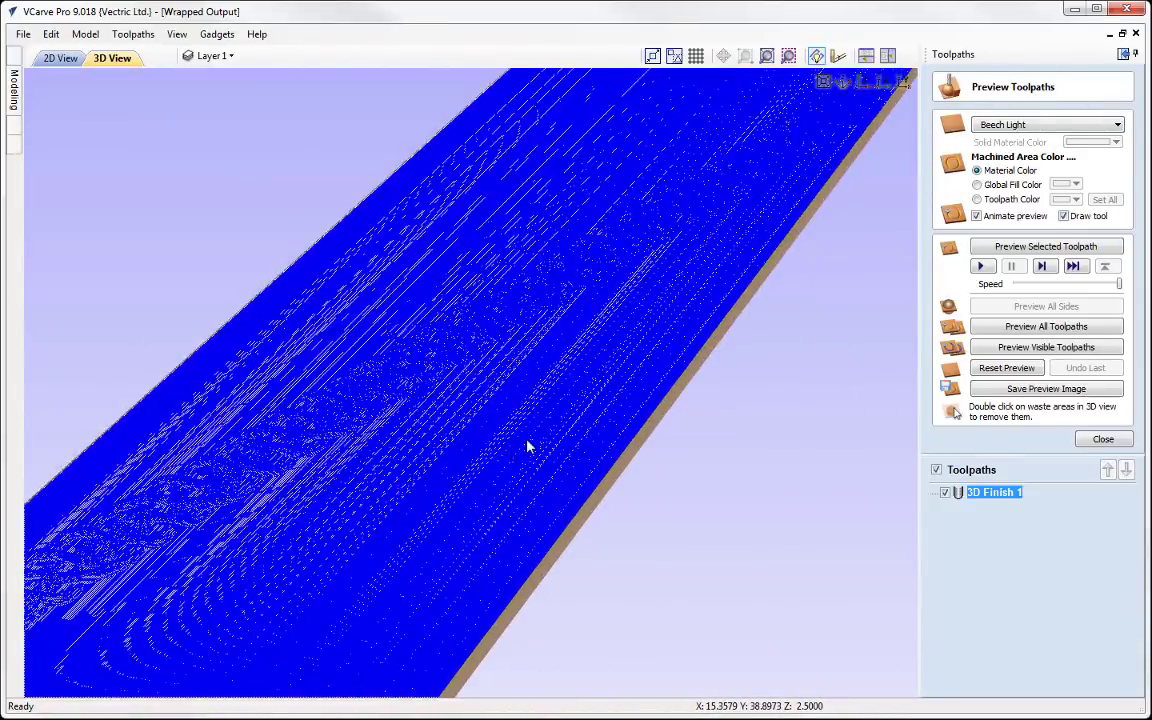
# Simulate the 3D Finish 1 toolpath on the flat material, and make its toolpath lines visible again.
pyautogui.scroll(-6, 545, 435)
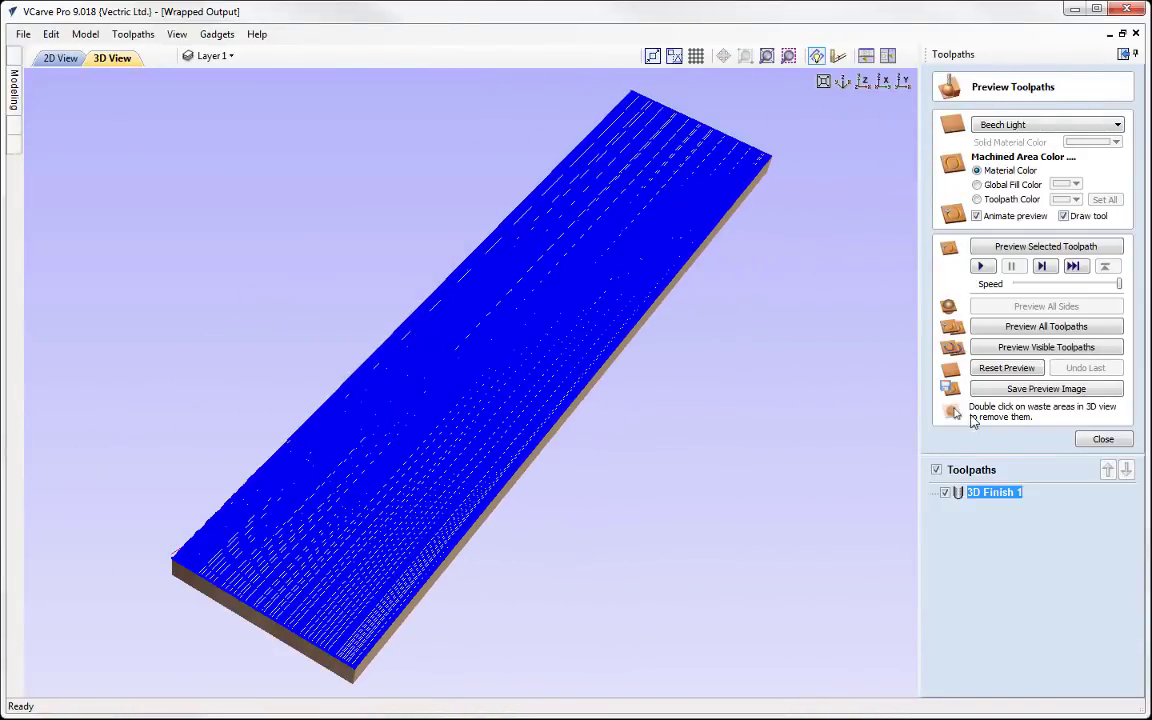
pyautogui.click(983, 268)
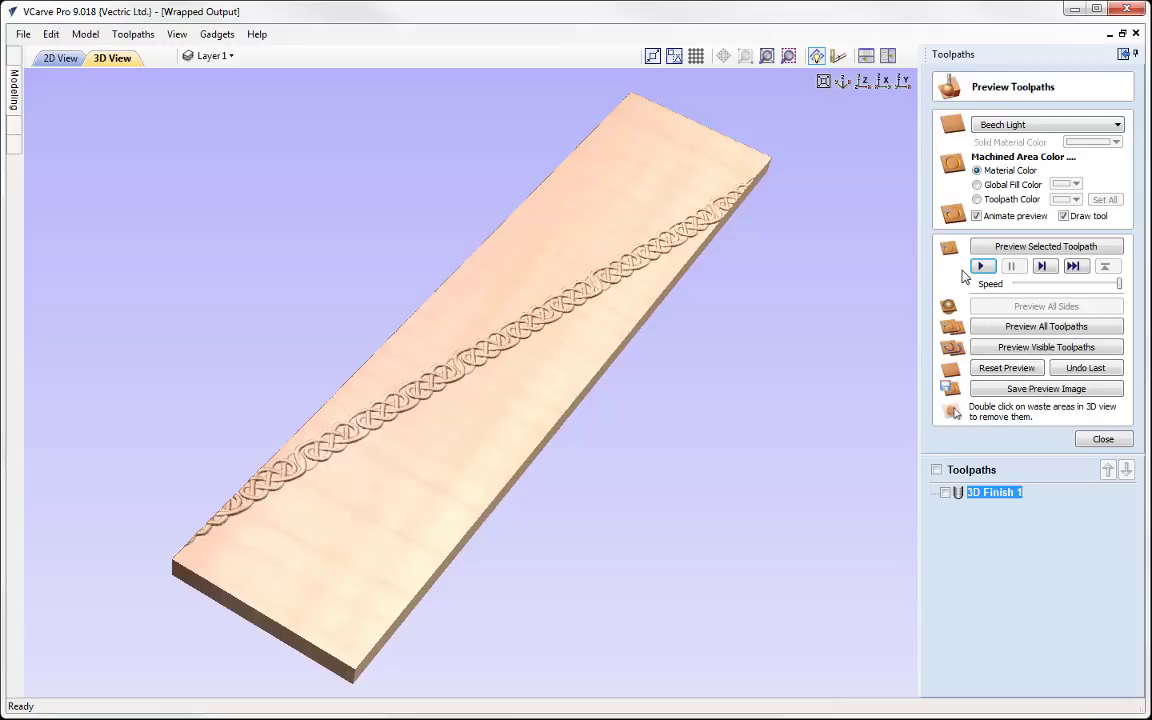
pyautogui.click(944, 494)
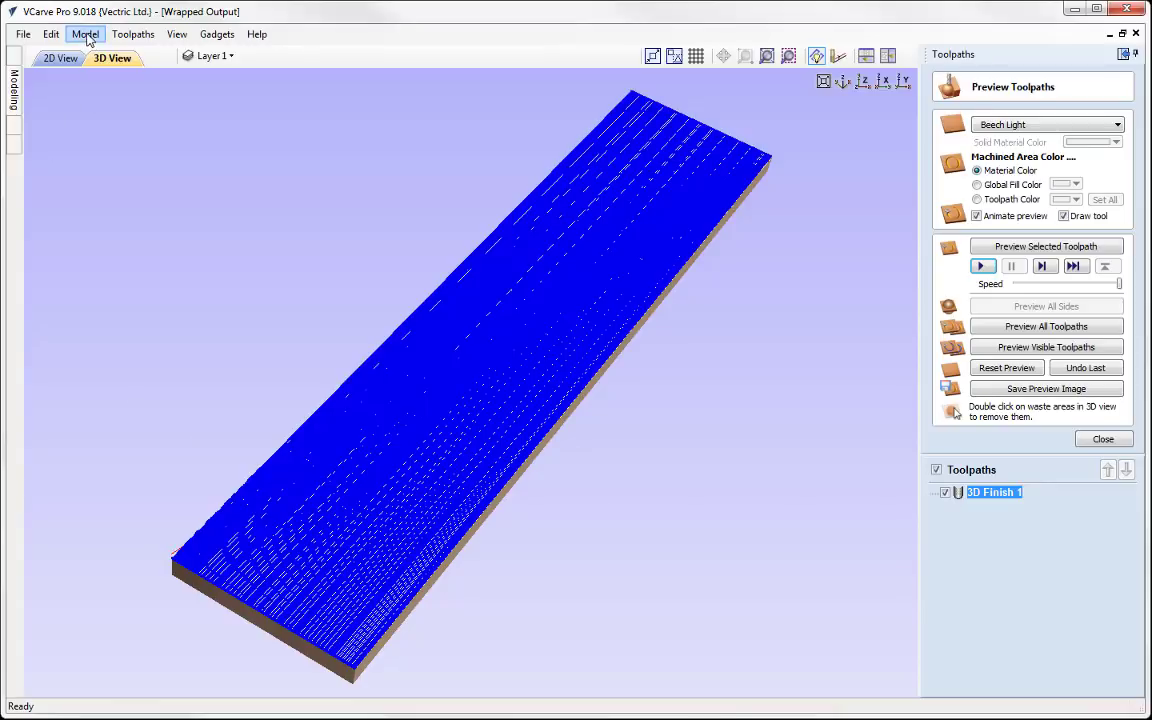
# Draw the toolpath with Y values wrapped around the X axis and inspect the wrapped cylinder up close.
pyautogui.click(135, 36)
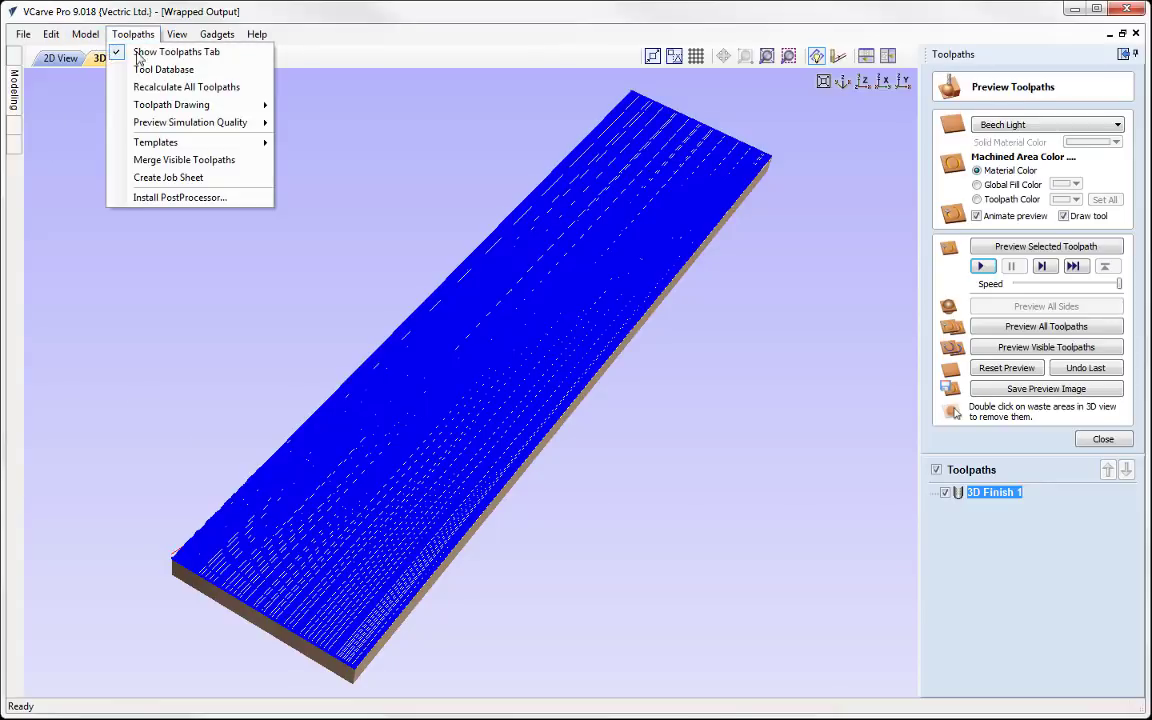
pyautogui.moveTo(160, 148)
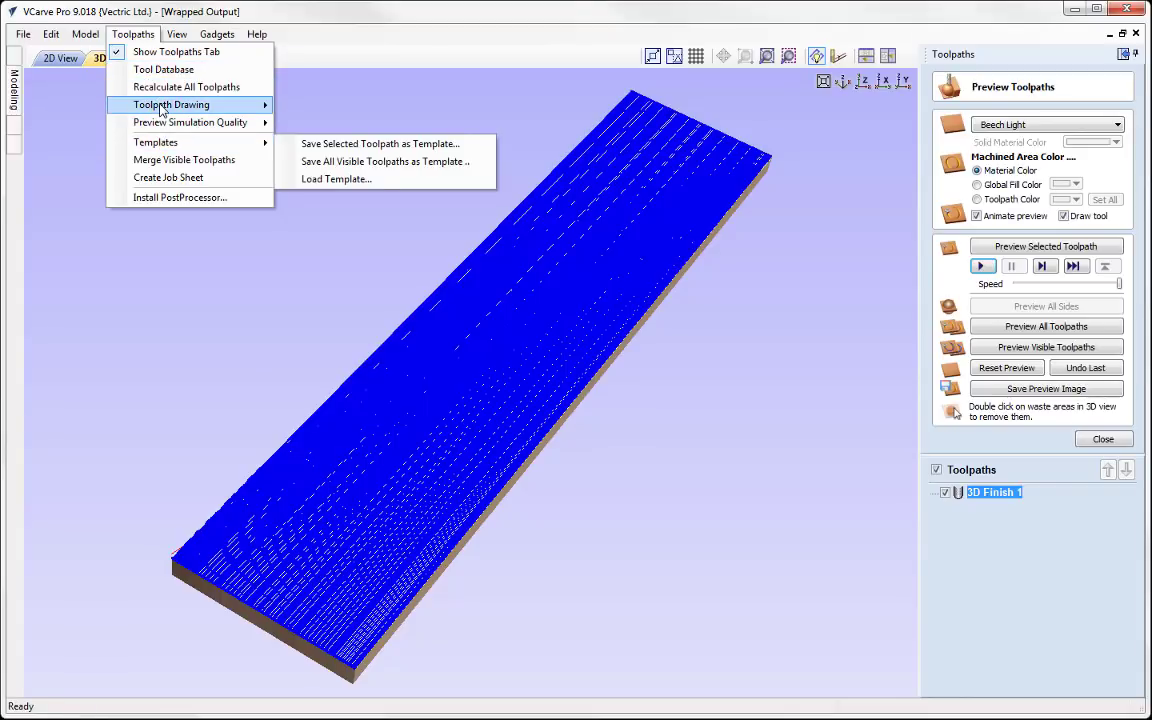
pyautogui.moveTo(165, 105)
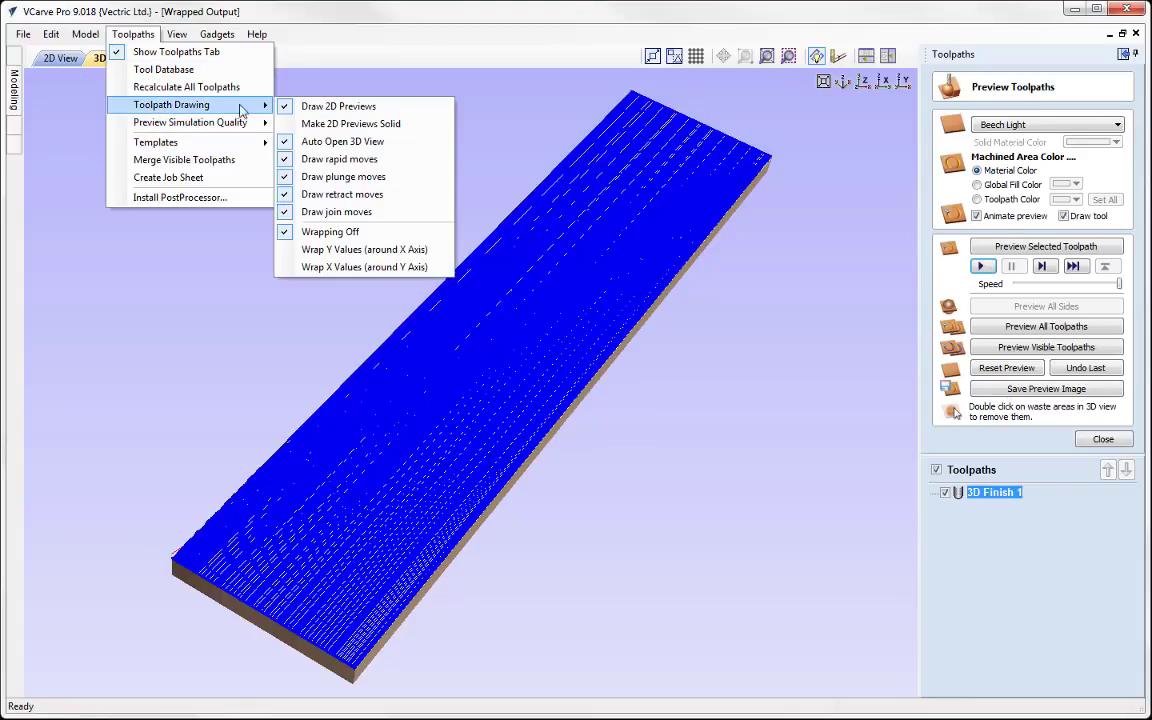
pyautogui.click(357, 251)
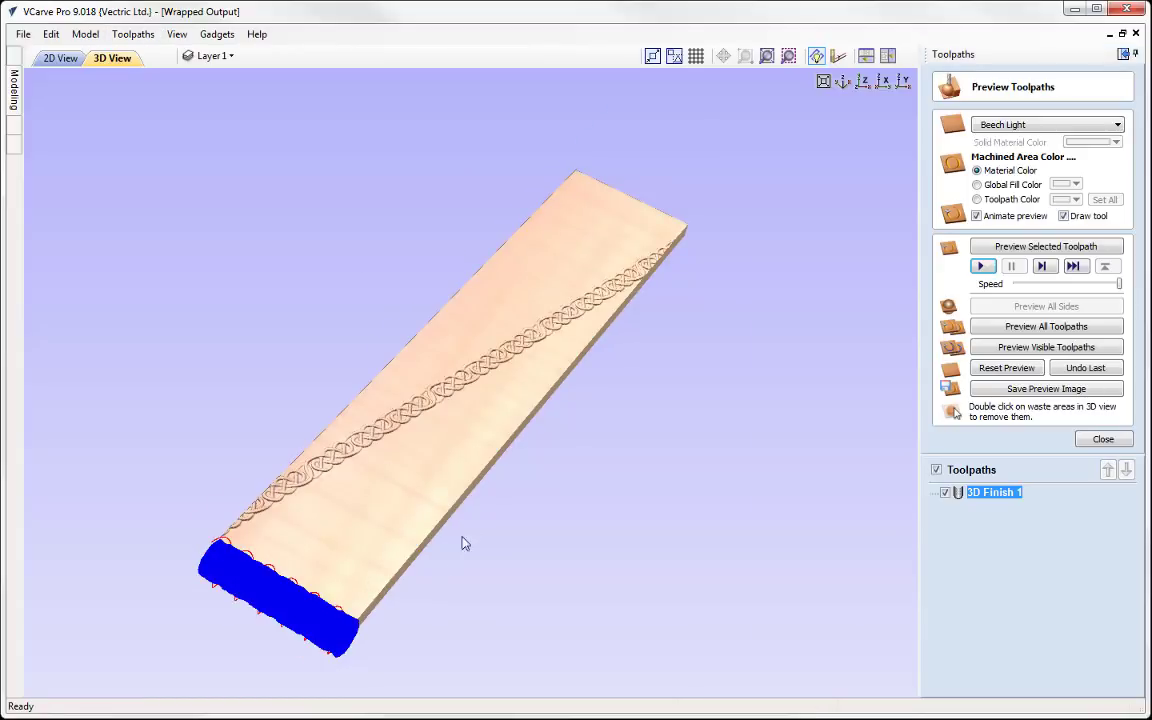
pyautogui.moveTo(463, 540); pyautogui.dragTo(532, 451, button='middle')
pyautogui.scroll(1, 532, 451)
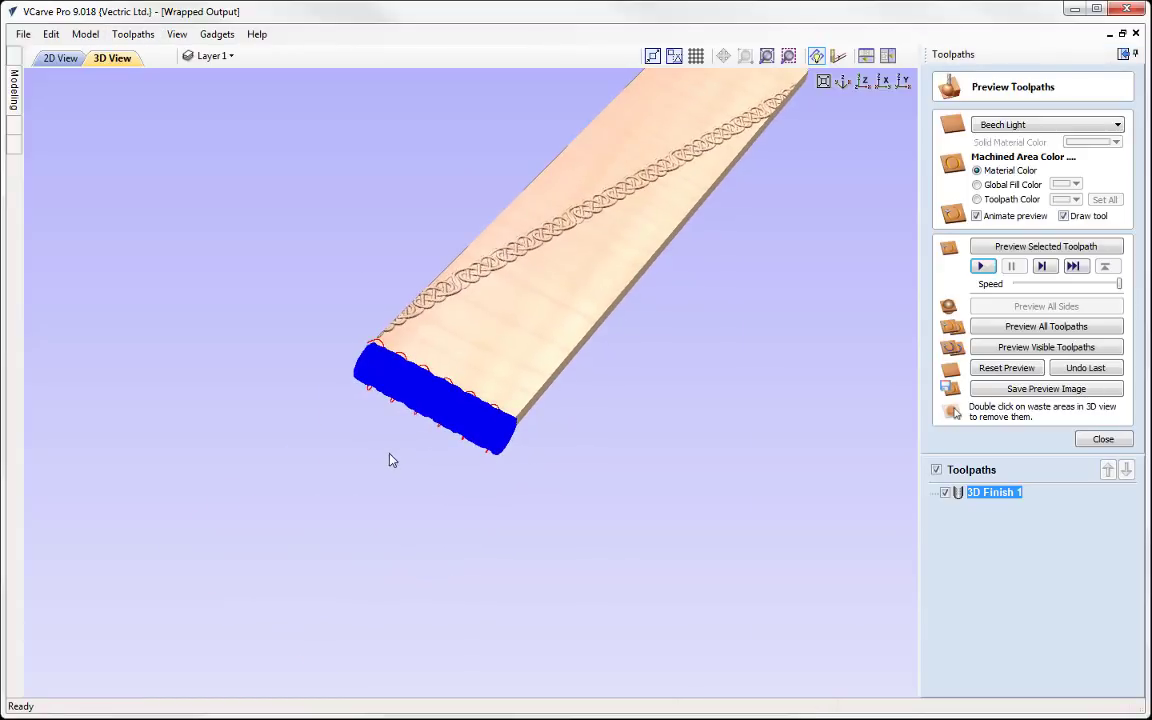
pyautogui.scroll(1, 391, 460)
pyautogui.scroll(1, 380, 452)
pyautogui.scroll(1, 370, 453)
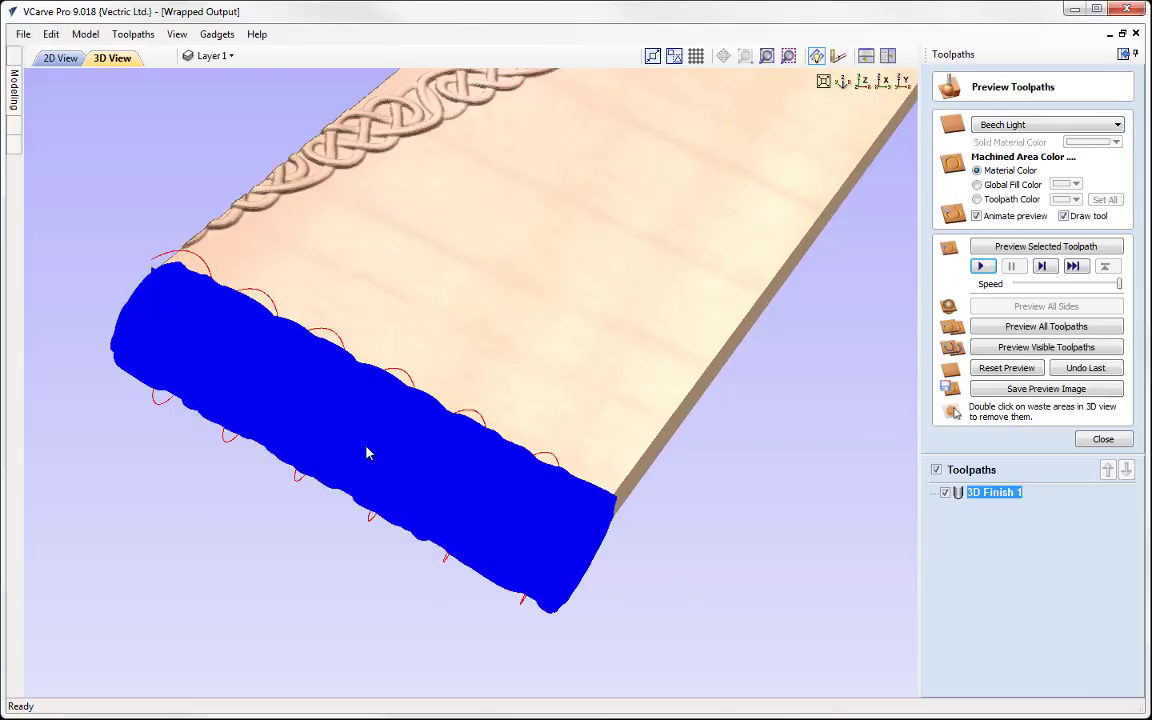
pyautogui.scroll(1, 367, 453)
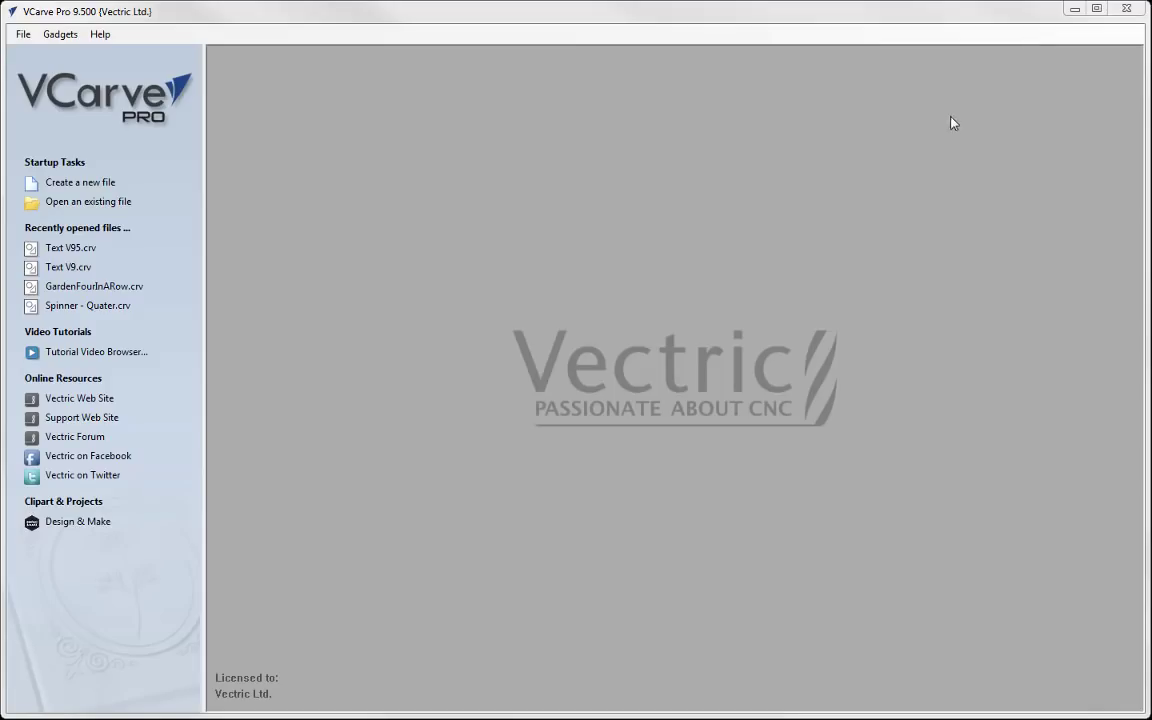
# In VCarve Pro 9.5, create a rotary job 20 inches long and 5 inches in diameter, with Z zero on the cylinder axis, oriented along X.
pyautogui.click(100, 183)
pyautogui.click(140, 172)
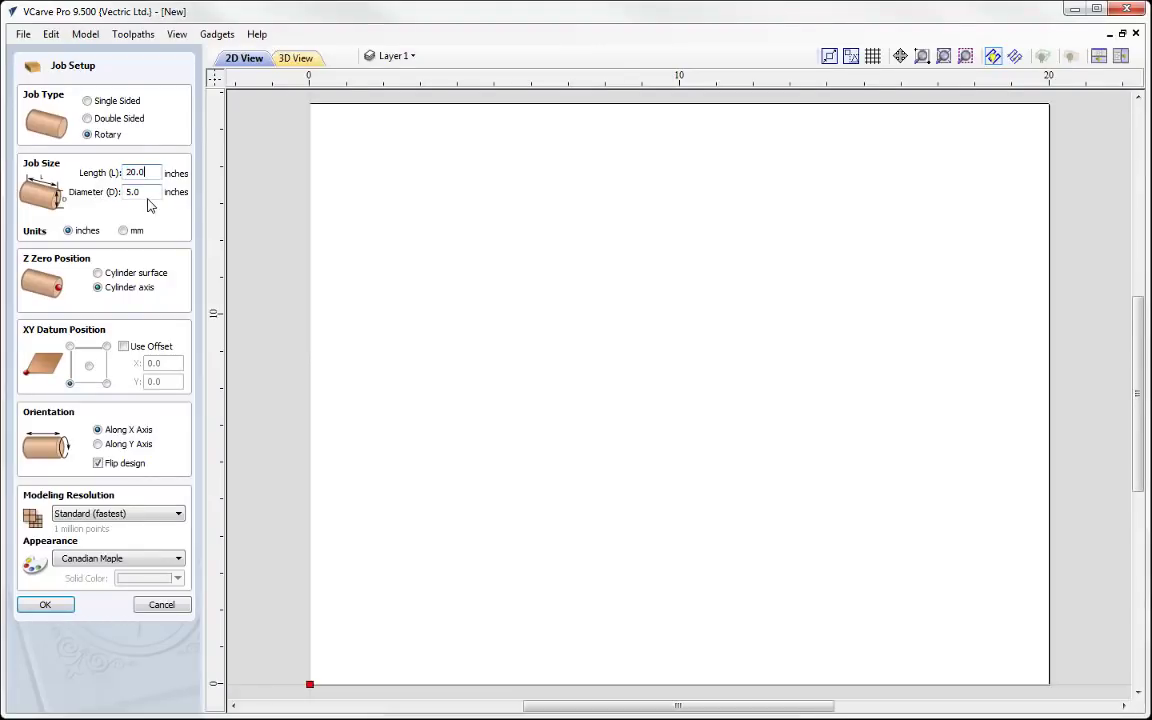
pyautogui.click(36, 606)
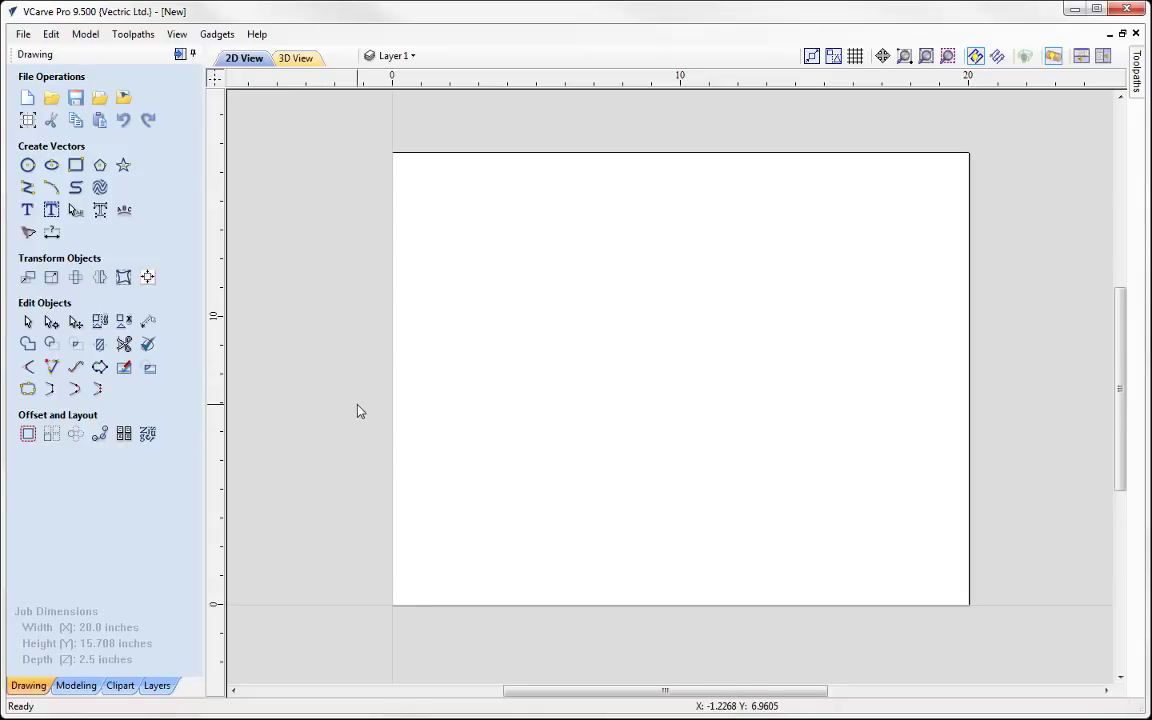
# Import the vectors from Wrapped Output.eps and bring the whole spiral outline into view.
pyautogui.click(101, 105)
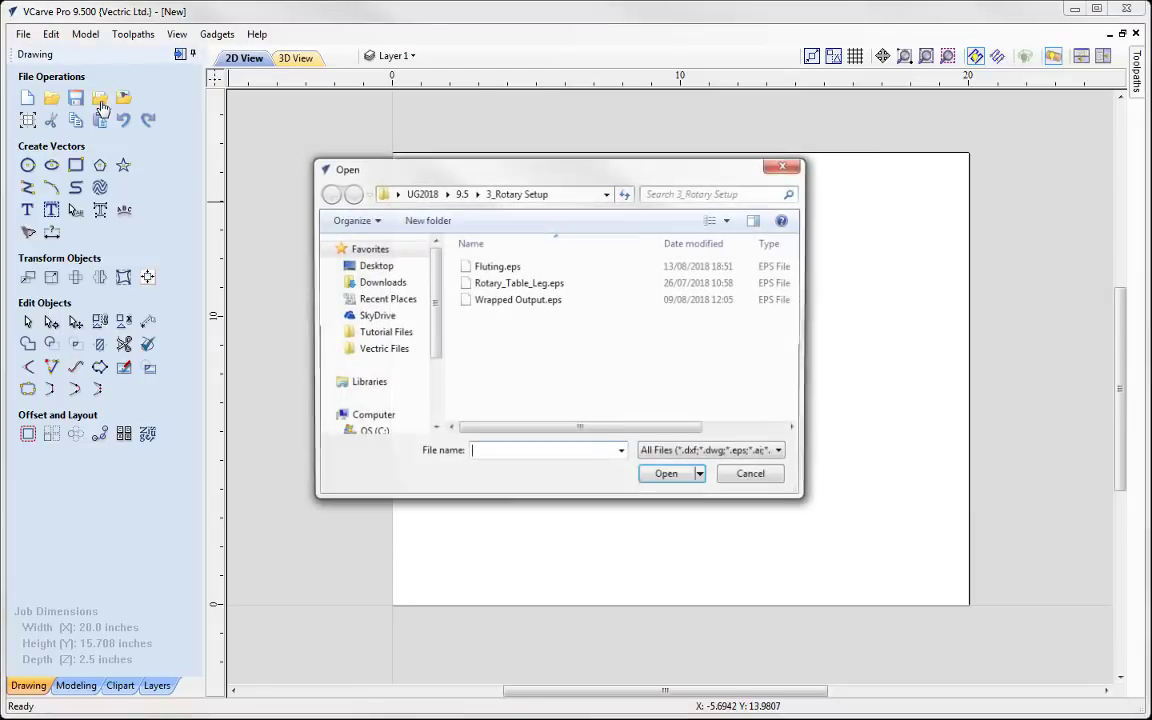
pyautogui.click(515, 300)
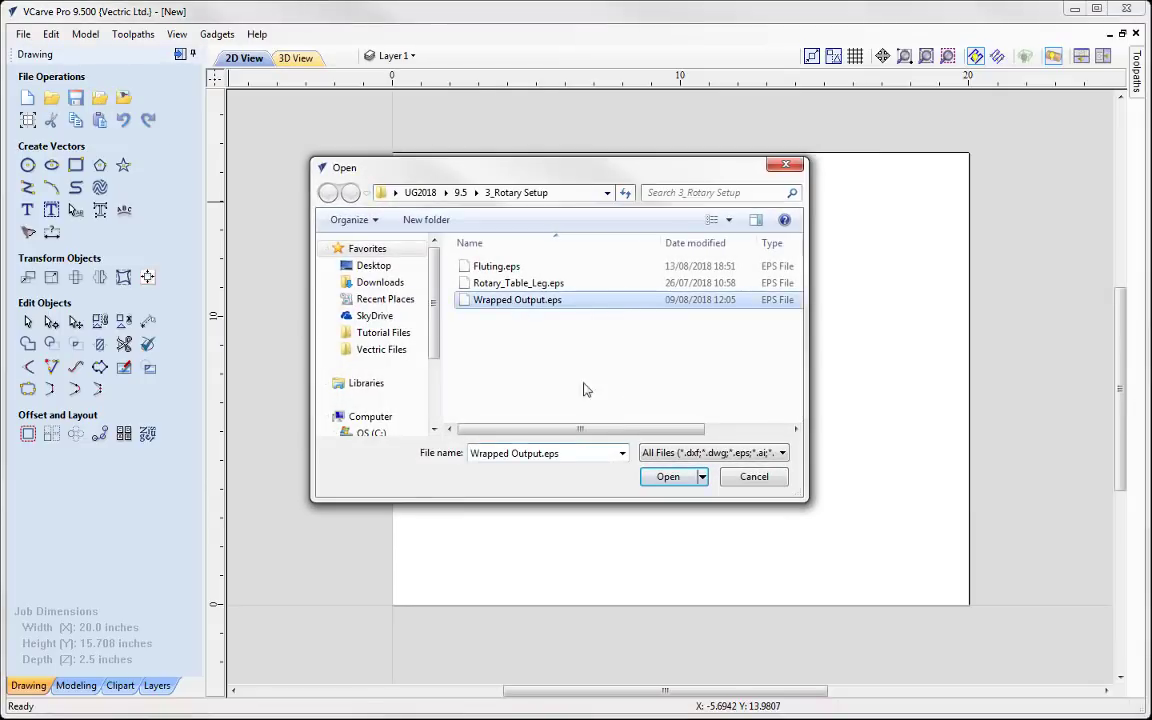
pyautogui.click(665, 476)
pyautogui.scroll(-3, 570, 500)
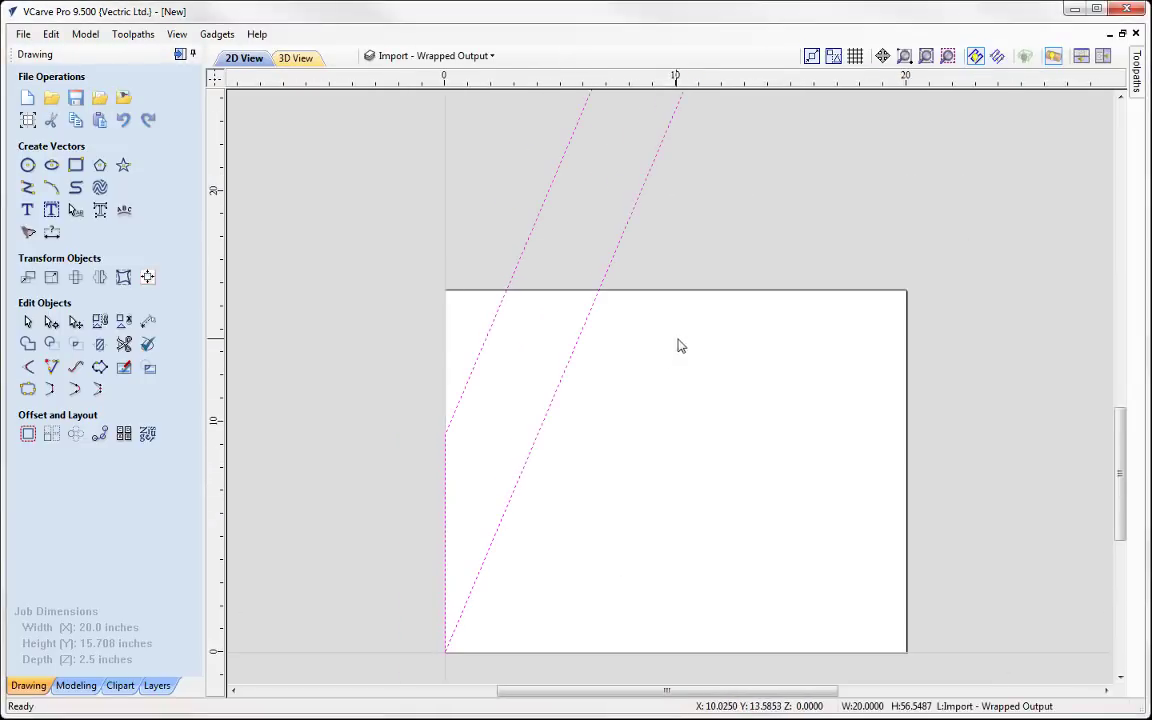
pyautogui.scroll(-2, 704, 332)
pyautogui.moveTo(728, 342); pyautogui.dragTo(700, 499, button='middle')
pyautogui.scroll(-2, 714, 470)
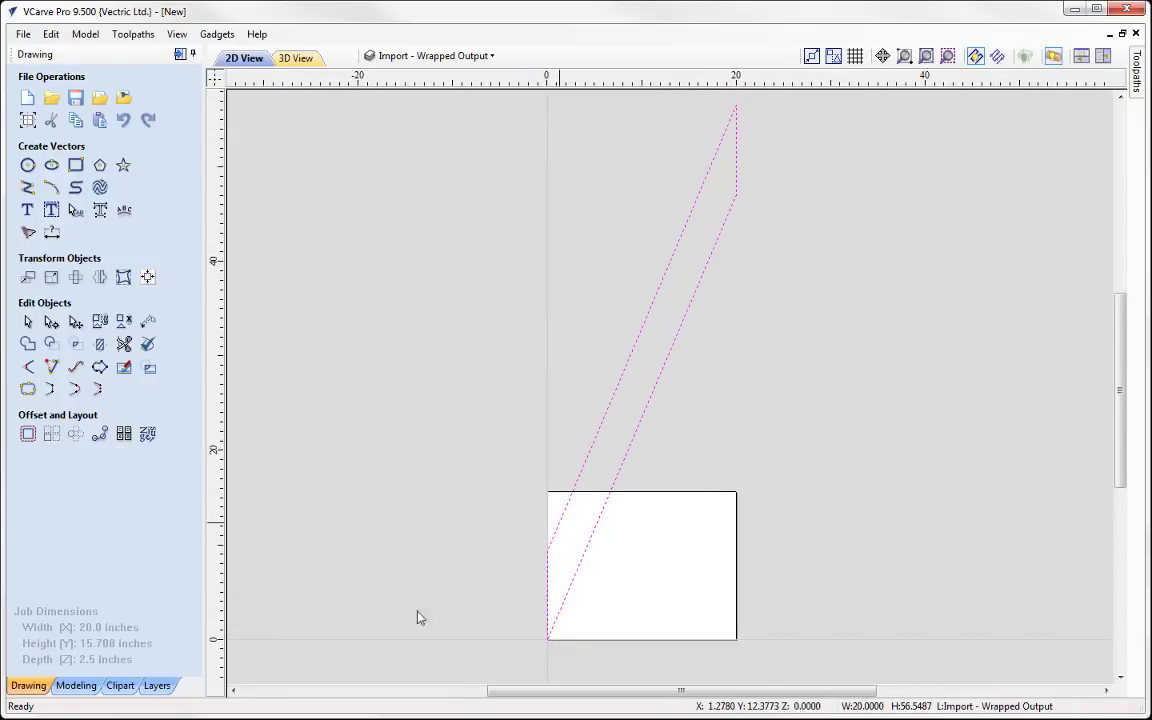
# Place the Weave31-i clipart from the Weaves library on the job, accepting the automatic modeling plane correction, and deselect it.
pyautogui.click(120, 686)
pyautogui.click(30, 138)
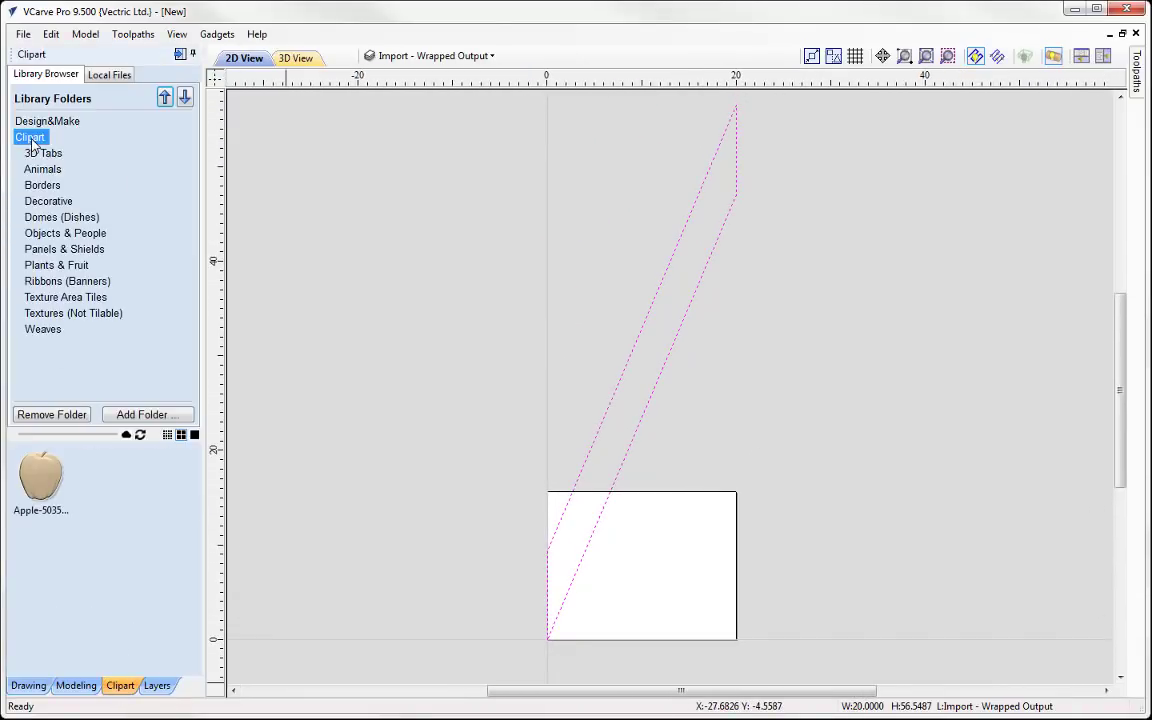
pyautogui.click(43, 329)
pyautogui.moveTo(180, 490); pyautogui.dragTo(645, 595)
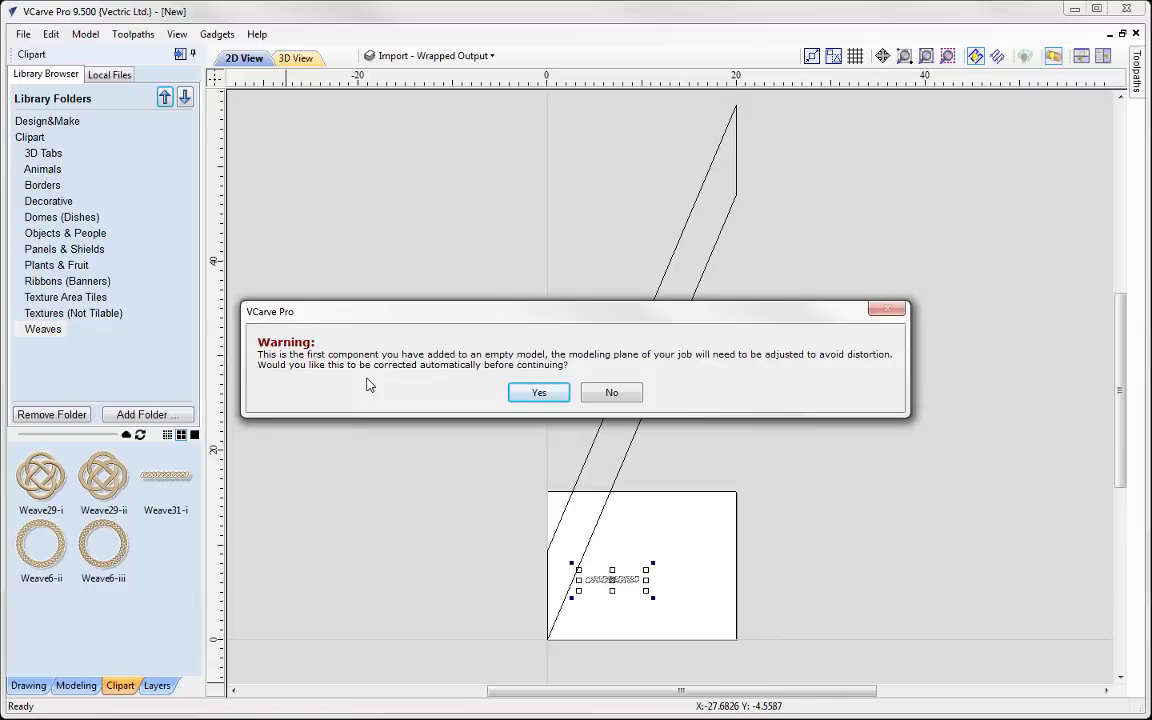
pyautogui.click(539, 394)
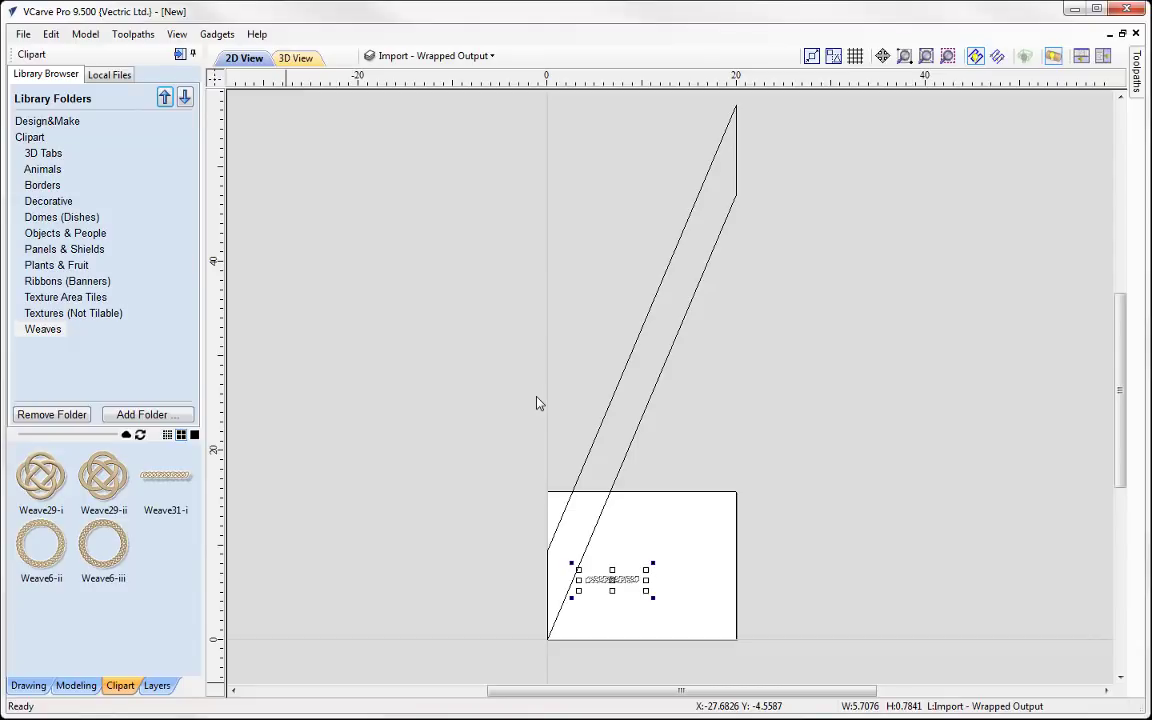
pyautogui.click(527, 396)
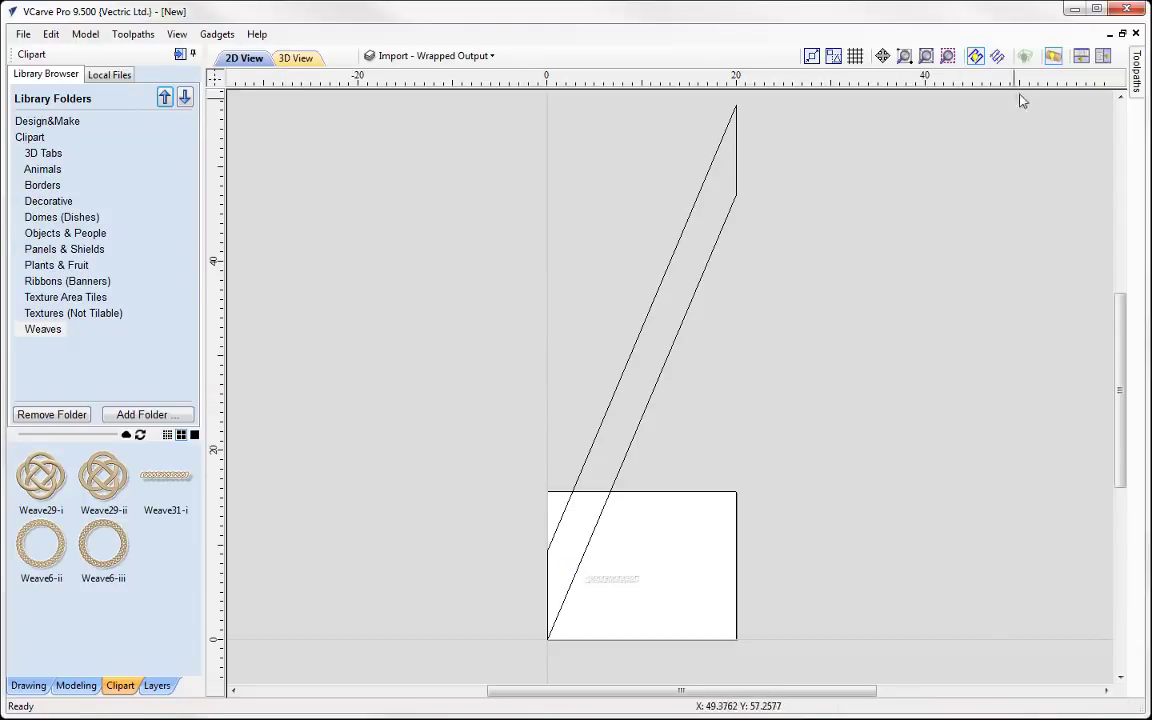
# Inspect the wrapped model in 3D from its end and review the model's position in the material setup, leaving without changes.
pyautogui.click(298, 58)
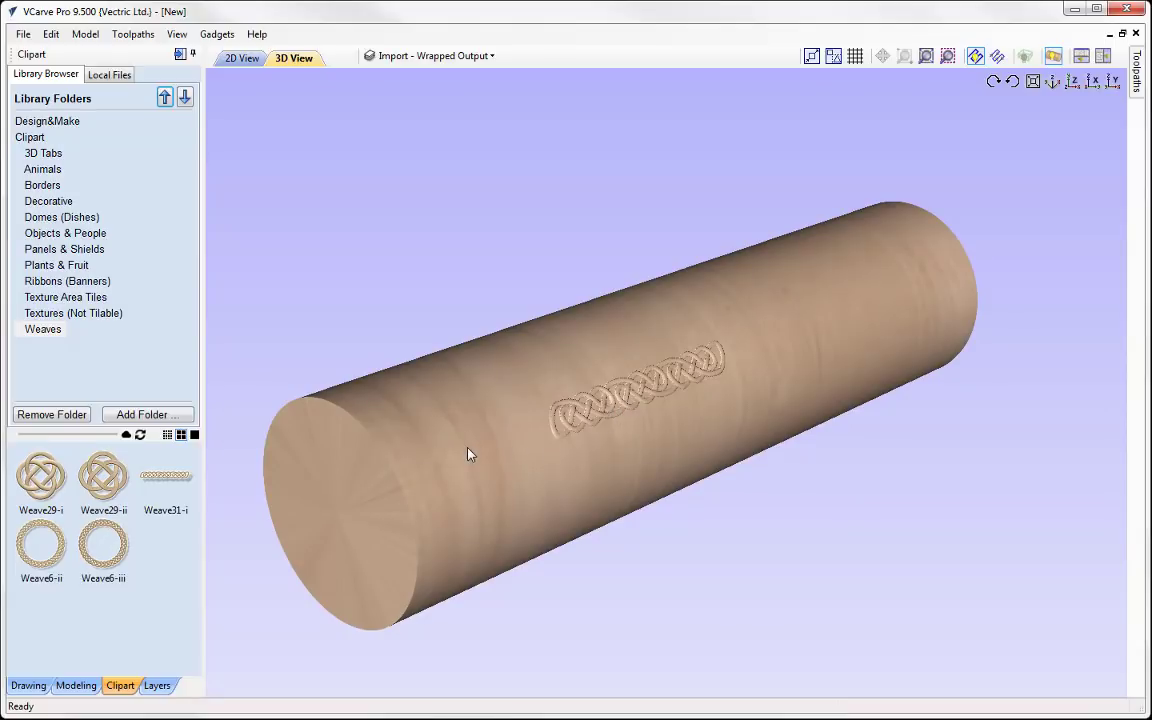
pyautogui.click(182, 55)
pyautogui.click(959, 106)
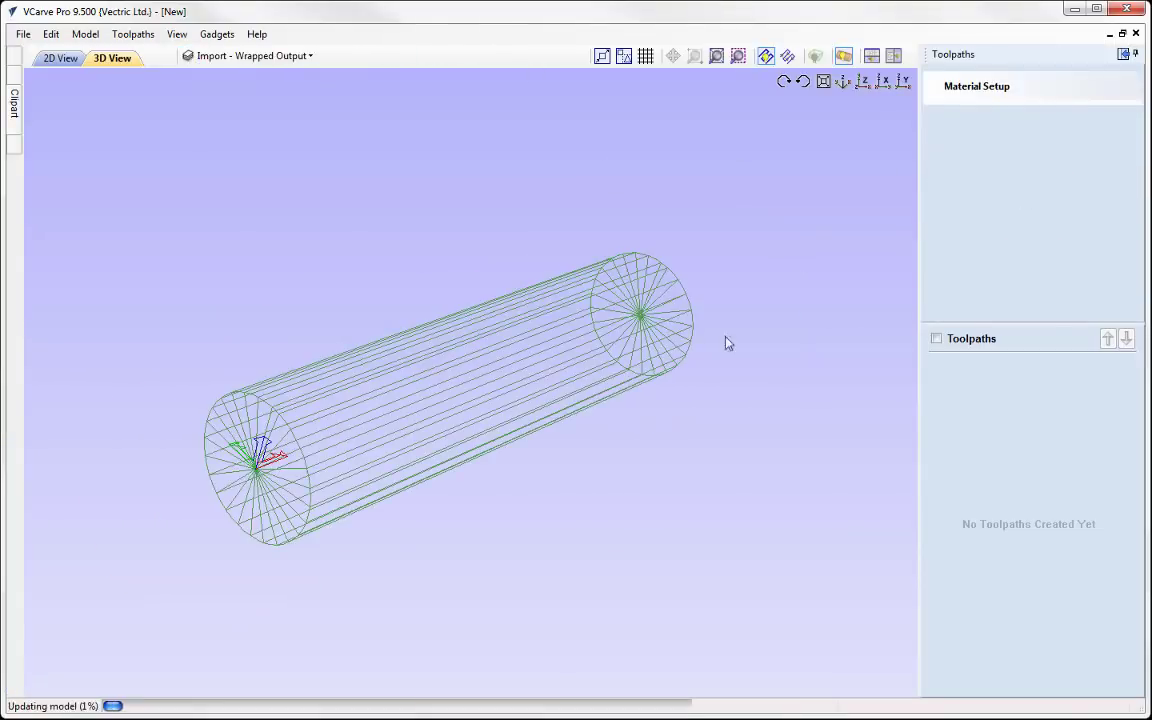
pyautogui.moveTo(622, 413); pyautogui.dragTo(500, 412)
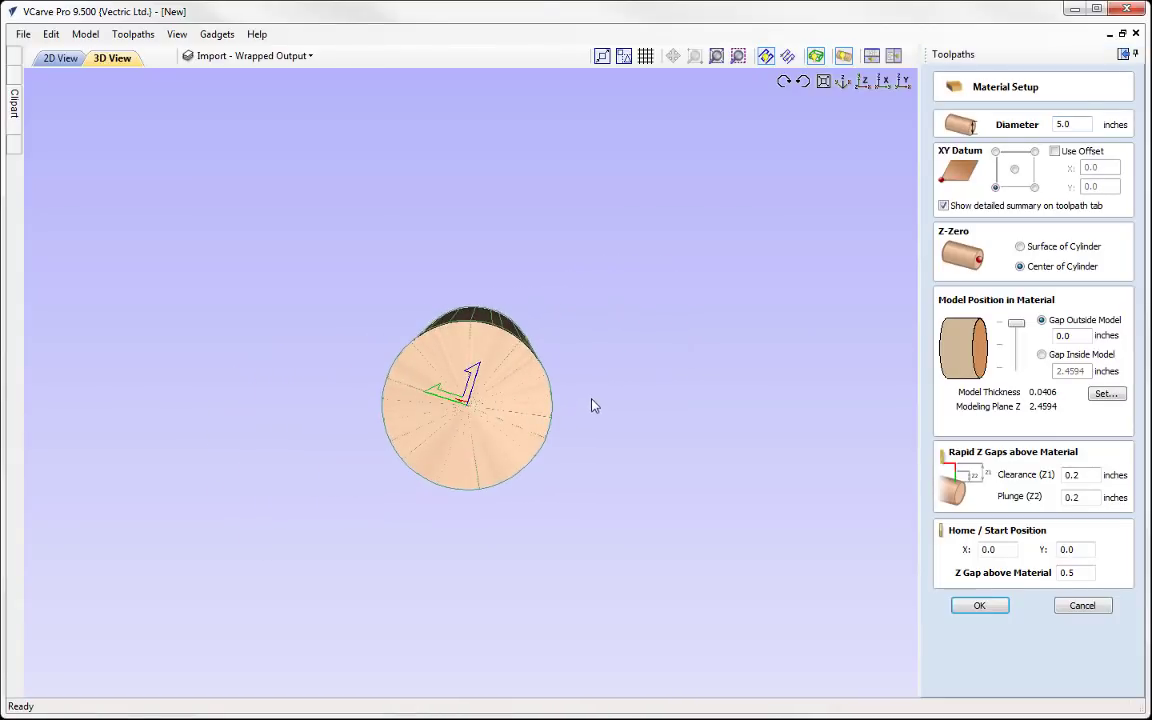
pyautogui.scroll(5, 594, 404)
pyautogui.scroll(-3, 594, 375)
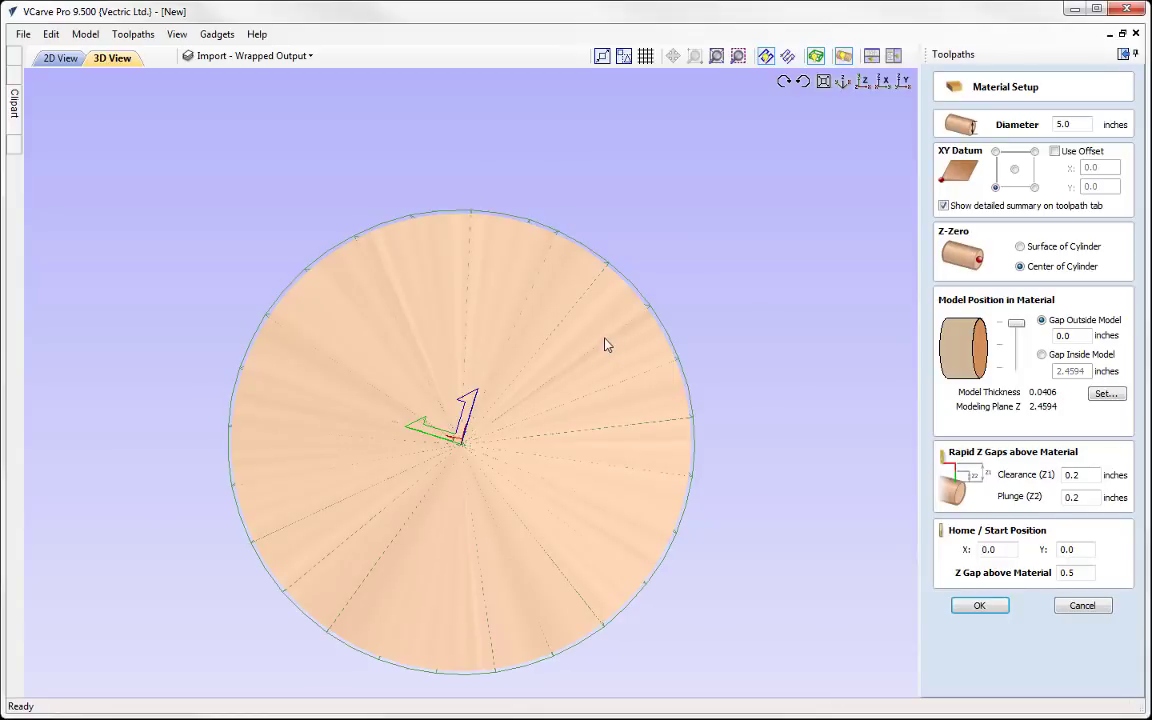
pyautogui.moveTo(604, 345); pyautogui.dragTo(590, 348)
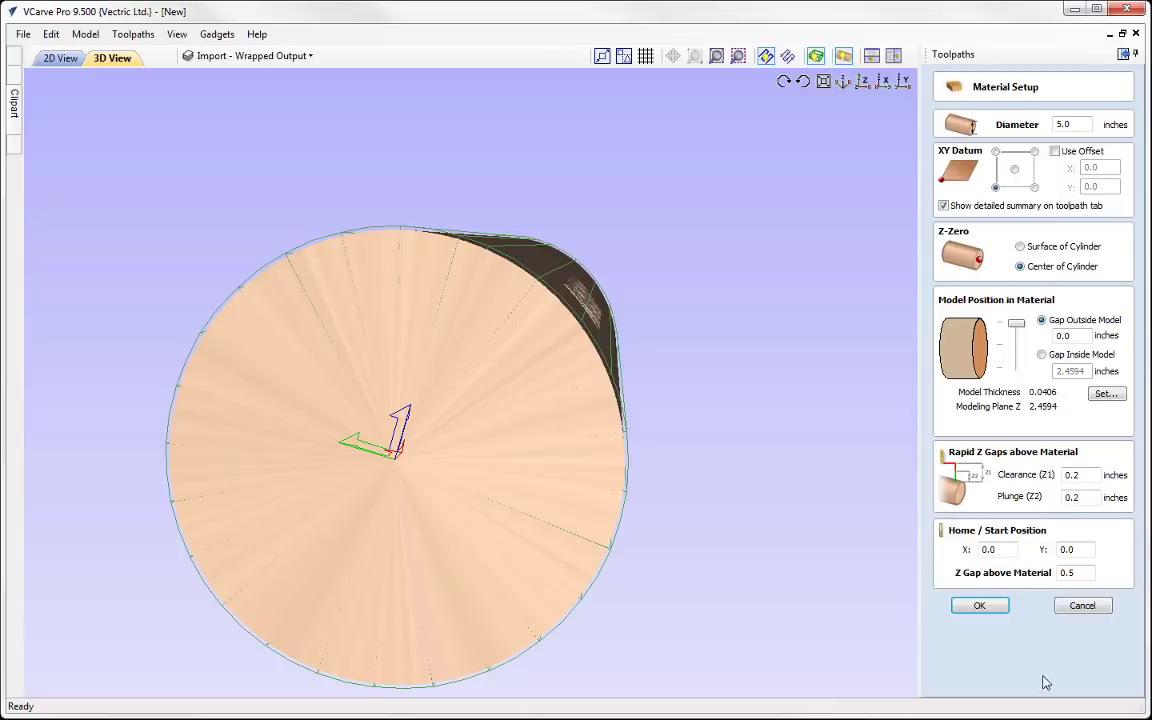
pyautogui.click(1081, 606)
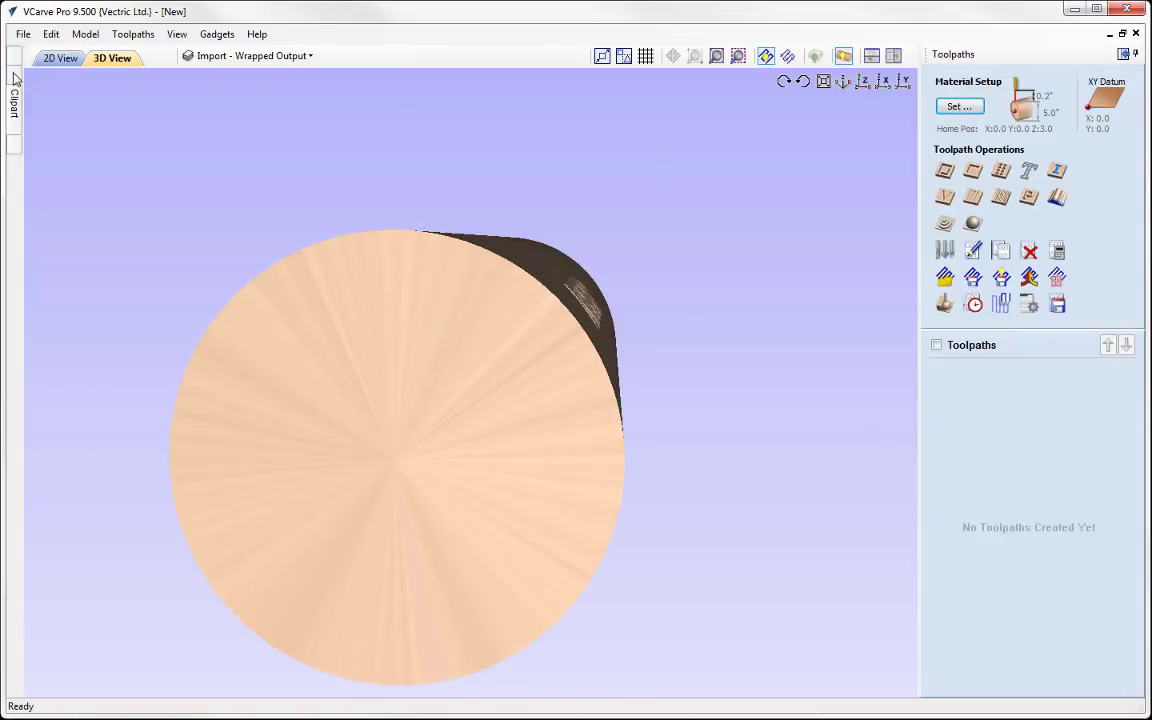
# Switch back to the modeling panel layout and show the weave unwrapped on the flat material in 3D.
pyautogui.moveTo(14, 87)
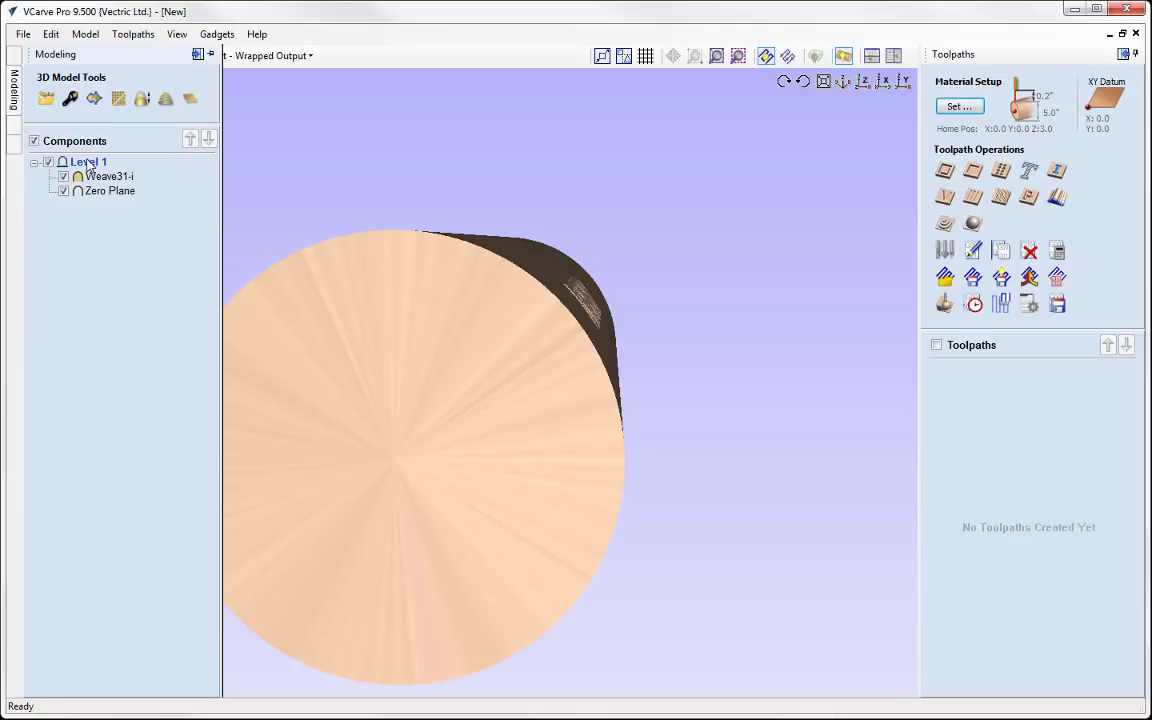
pyautogui.click(1122, 55)
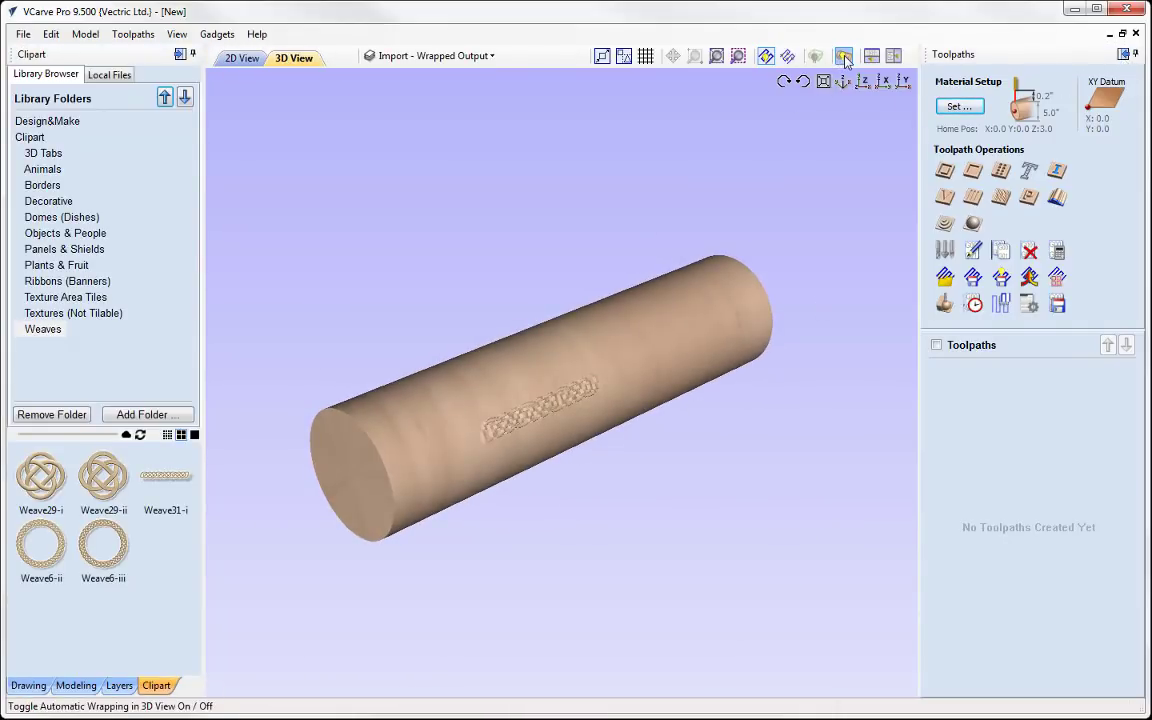
pyautogui.click(823, 82)
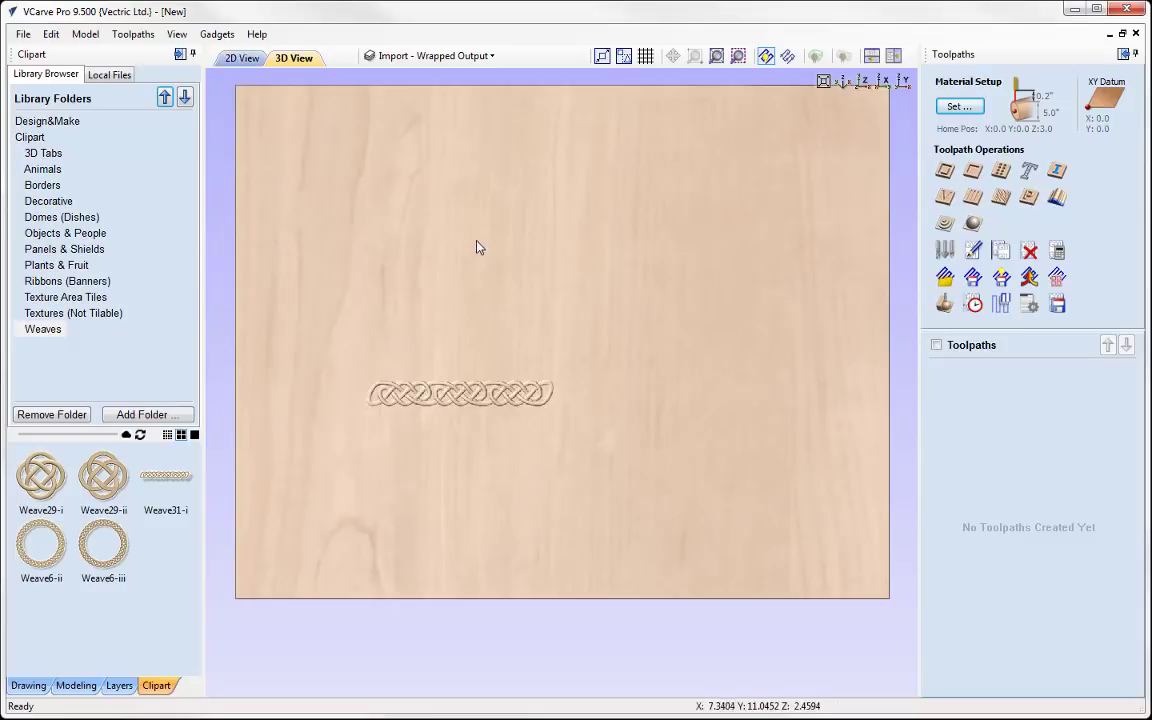
pyautogui.moveTo(476, 247); pyautogui.dragTo(480, 331, button='middle')
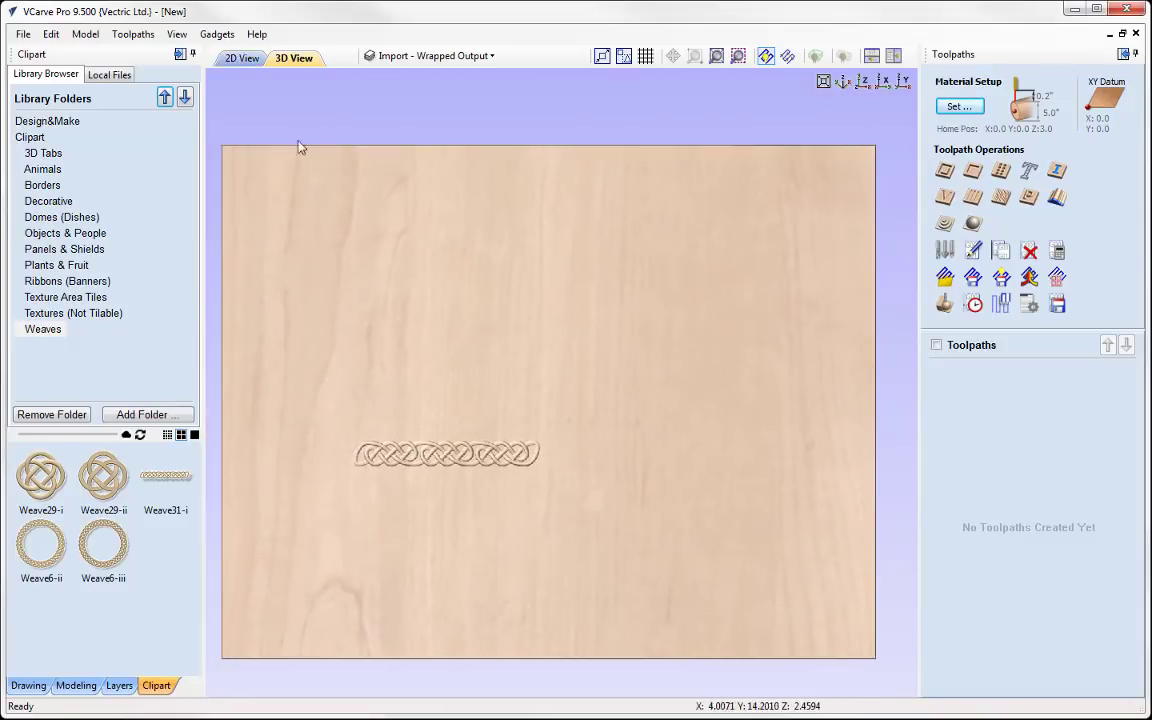
# In the 2D view, enlarge the weave to about 12.3 inches long and rotate it to stand vertically.
pyautogui.click(242, 58)
pyautogui.moveTo(709, 380); pyautogui.dragTo(614, 281, button='middle')
pyautogui.scroll(2, 663, 339)
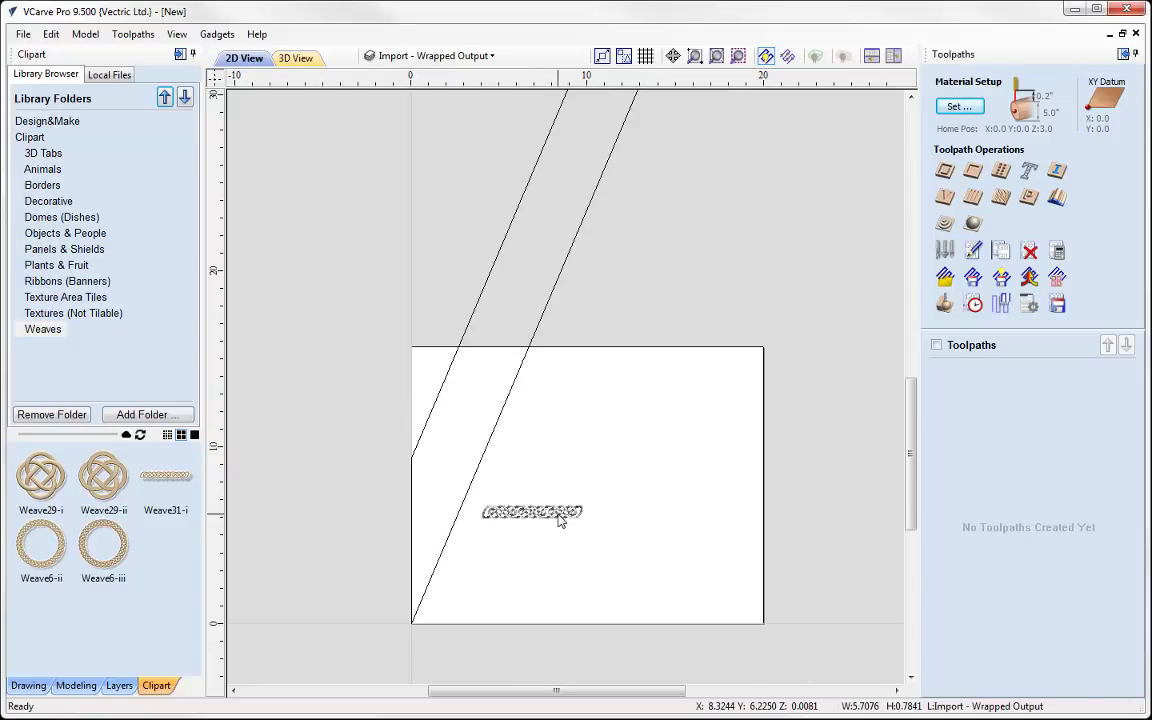
pyautogui.click(565, 516)
pyautogui.moveTo(567, 518); pyautogui.dragTo(643, 290, button='middle')
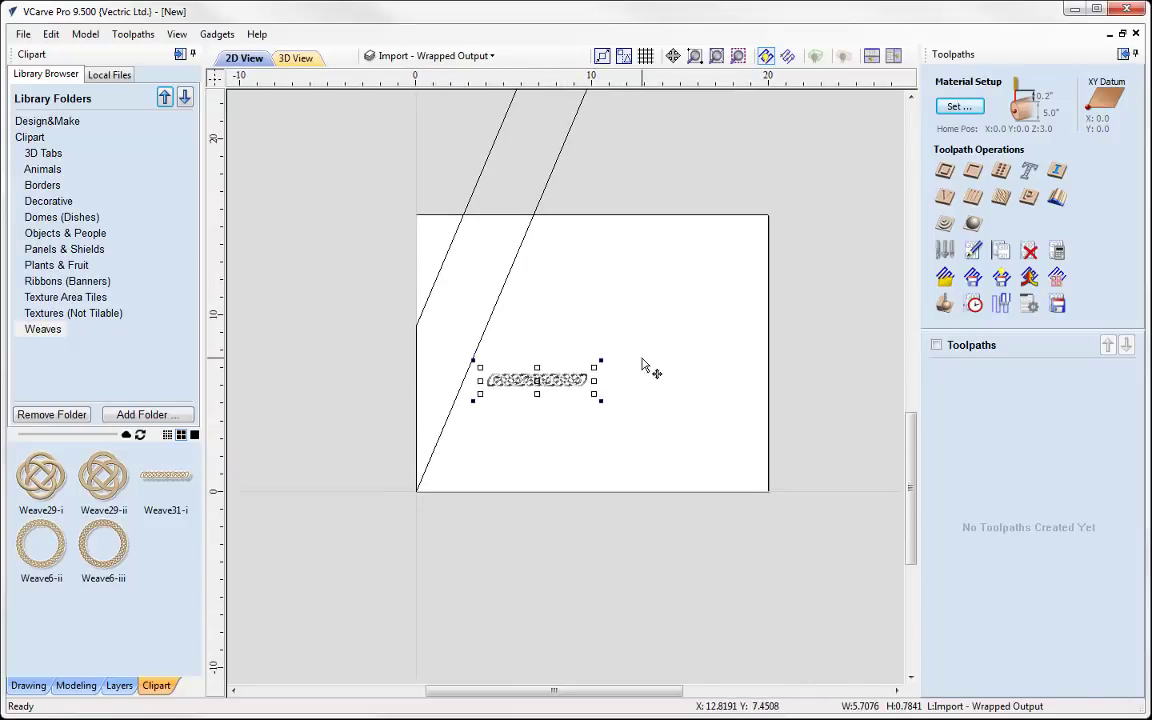
pyautogui.scroll(1, 633, 360)
pyautogui.moveTo(587, 395); pyautogui.dragTo(735, 421)
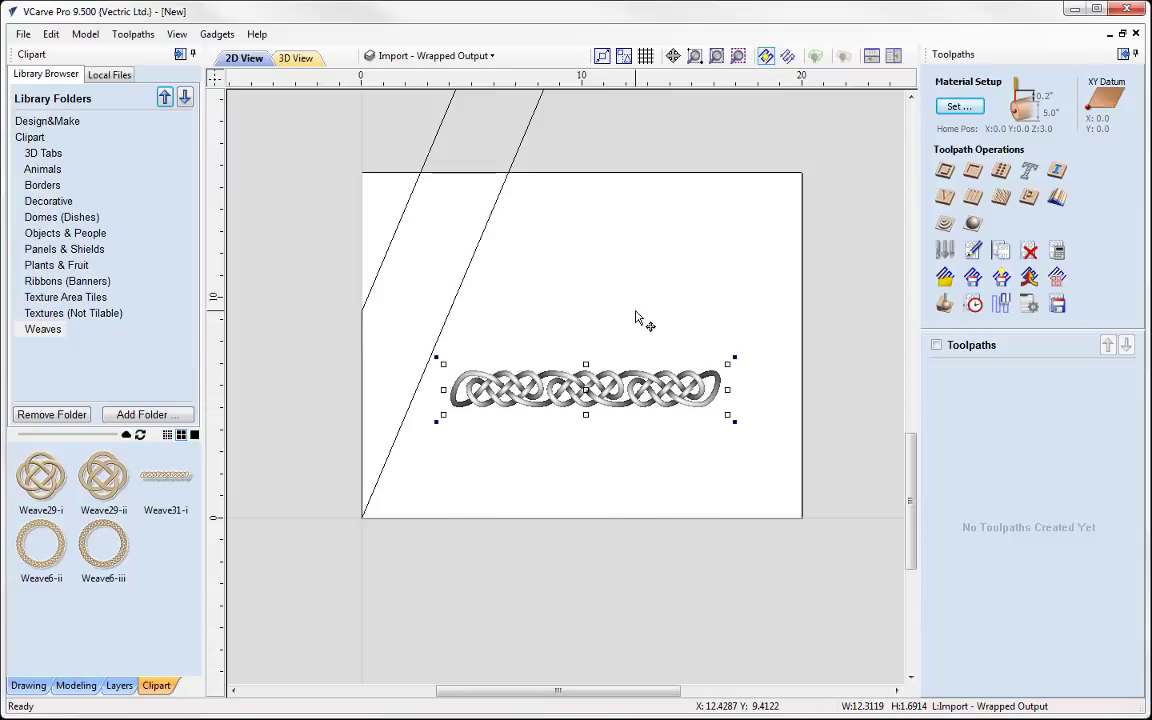
pyautogui.hotkey('ctrl', 'r')
pyautogui.hotkey('ctrl', 'r')
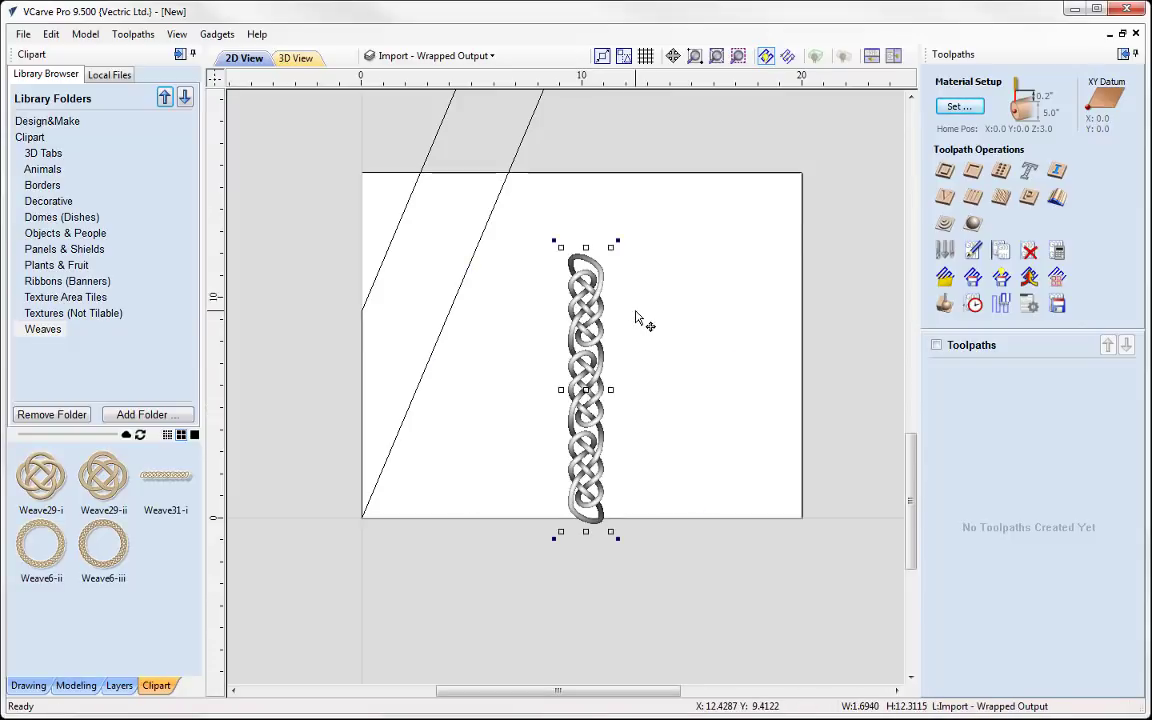
# Stack copies of the vertical weave end to end into a column of five reaching the spiral outline's height.
pyautogui.moveTo(756, 347); pyautogui.dragTo(638, 509, button='middle')
pyautogui.scroll(-3, 609, 560)
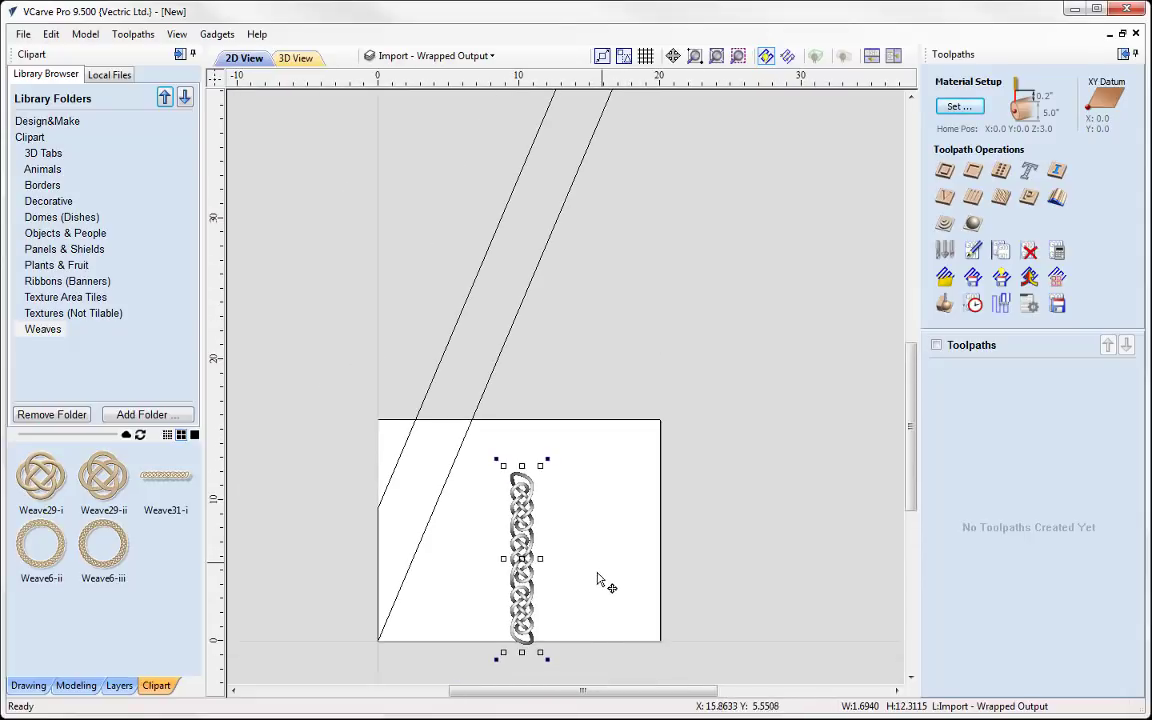
pyautogui.moveTo(529, 593); pyautogui.dragTo(522, 316)
pyautogui.moveTo(633, 203); pyautogui.dragTo(569, 494, button='middle')
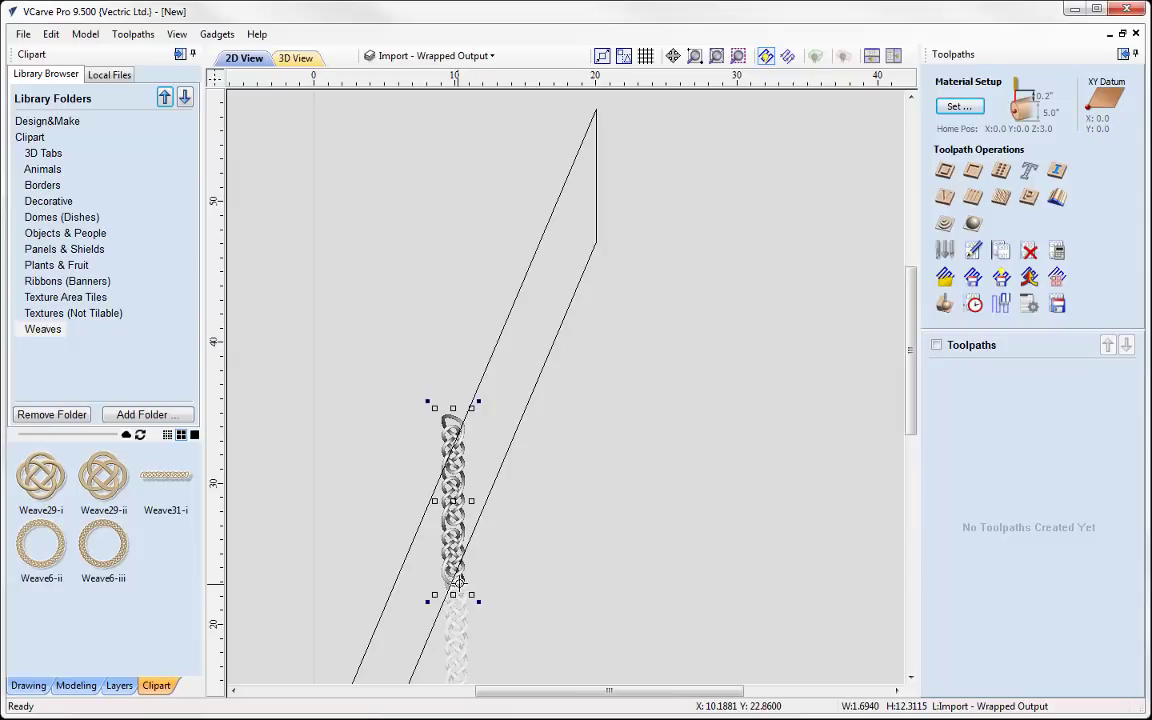
pyautogui.moveTo(459, 580); pyautogui.dragTo(486, 439)
pyautogui.moveTo(439, 353); pyautogui.dragTo(450, 244)
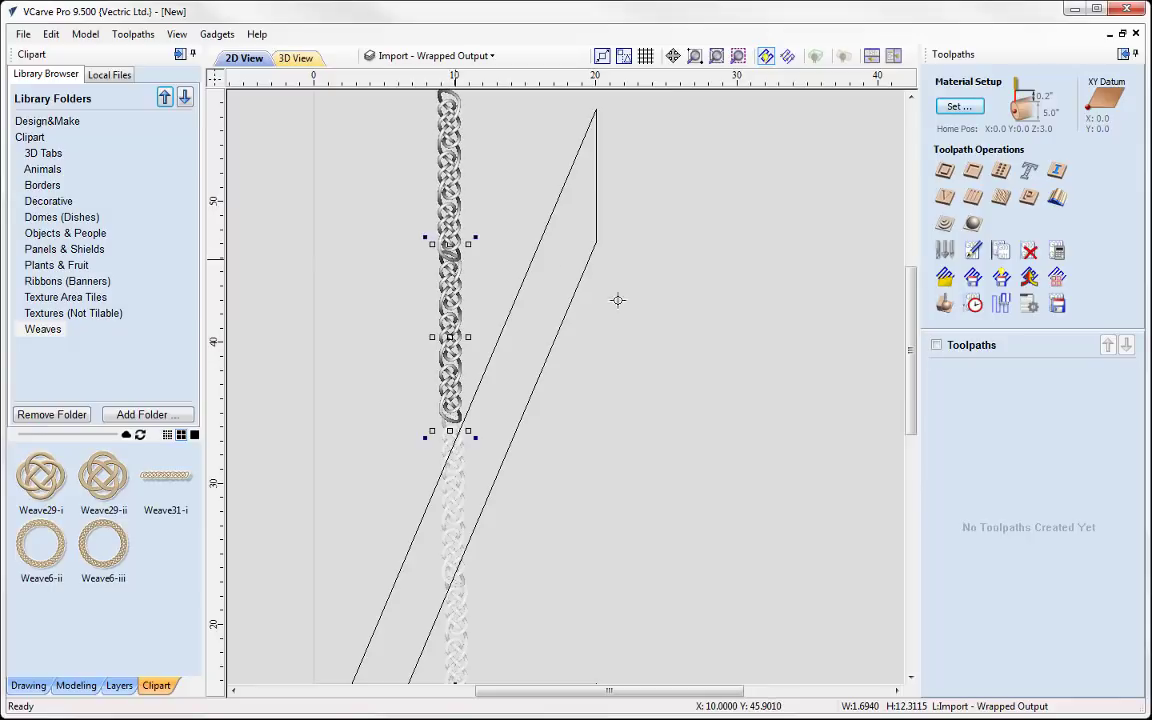
pyautogui.click(360, 458)
# Select the five weaves from top to bottom and align their left inside edges to the lowest one.
pyautogui.scroll(-3, 437, 334)
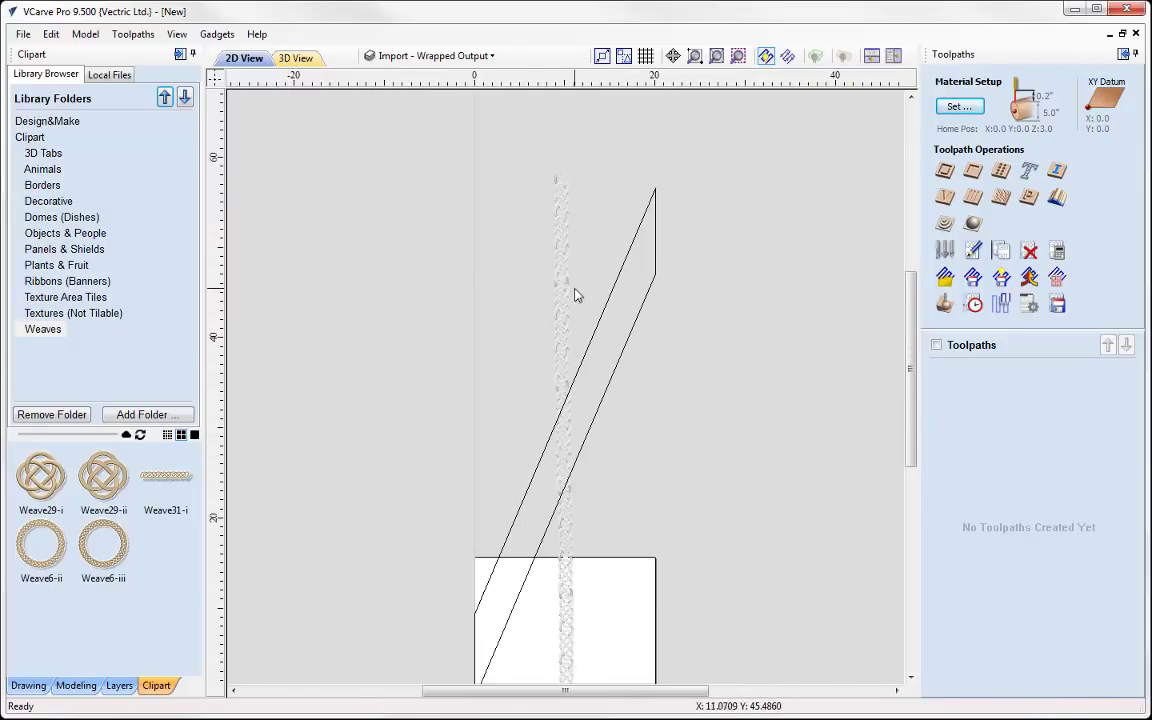
pyautogui.click(561, 220)
pyautogui.keyDown('shift'); pyautogui.click(561, 320); pyautogui.keyUp('shift')
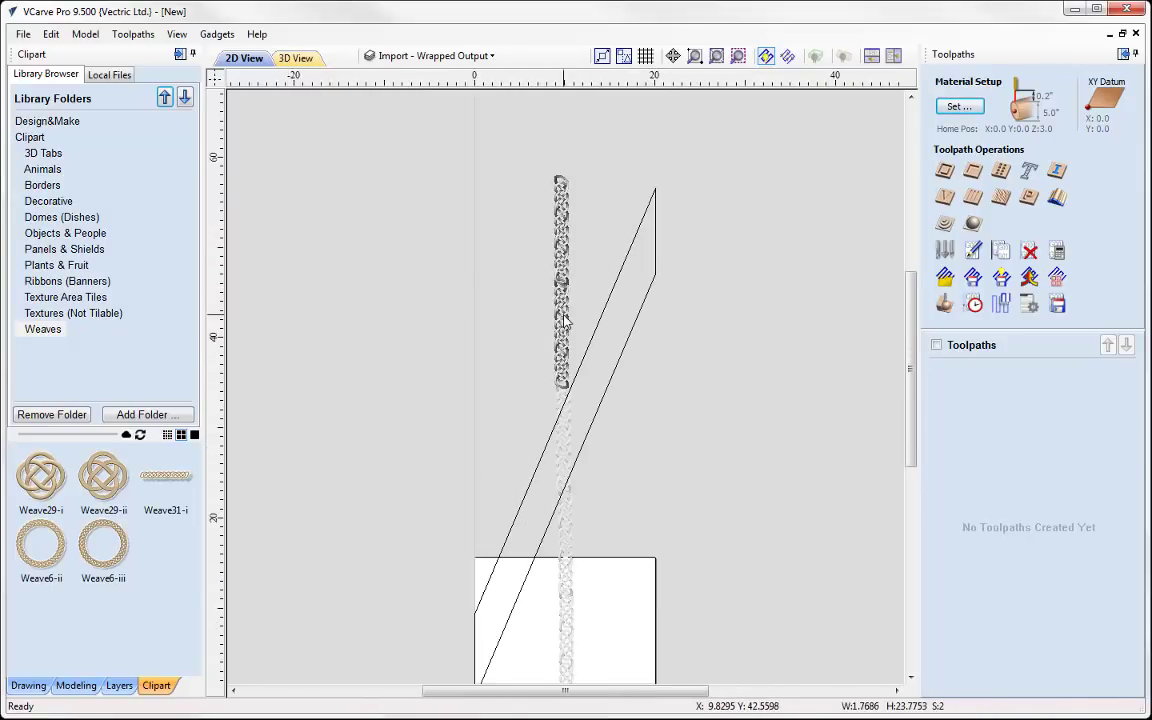
pyautogui.keyDown('shift'); pyautogui.click(566, 472); pyautogui.keyUp('shift')
pyautogui.keyDown('shift'); pyautogui.click(571, 537); pyautogui.keyUp('shift')
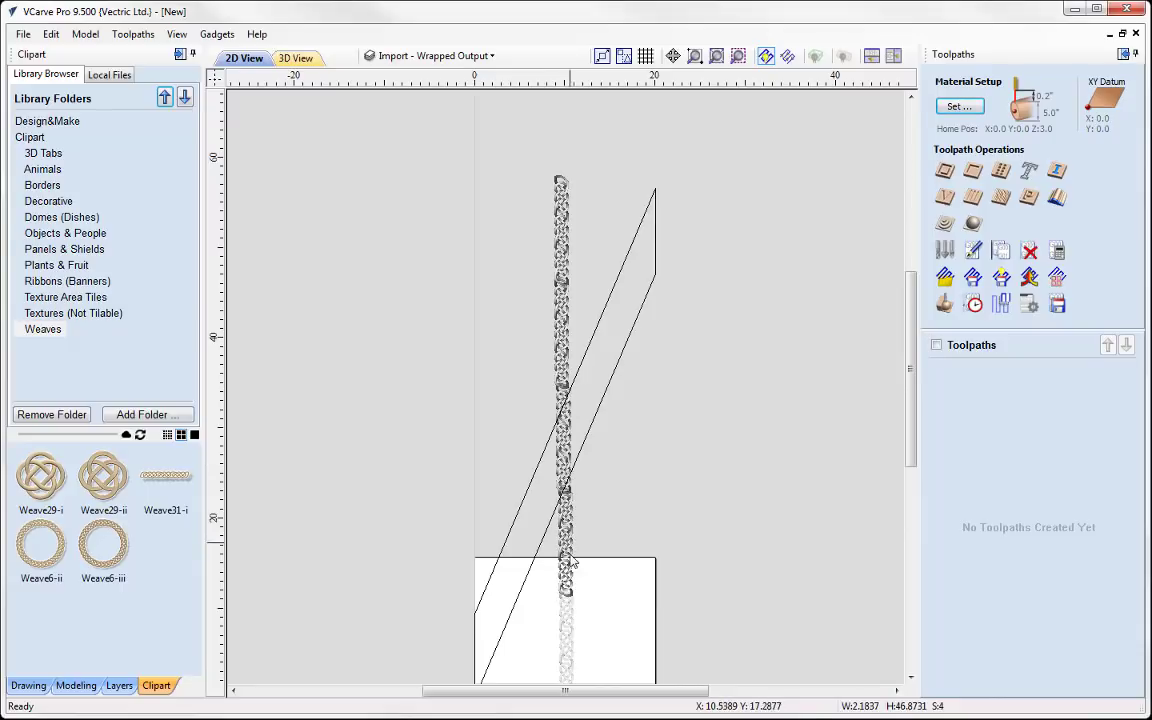
pyautogui.keyDown('shift'); pyautogui.click(567, 625); pyautogui.keyUp('shift')
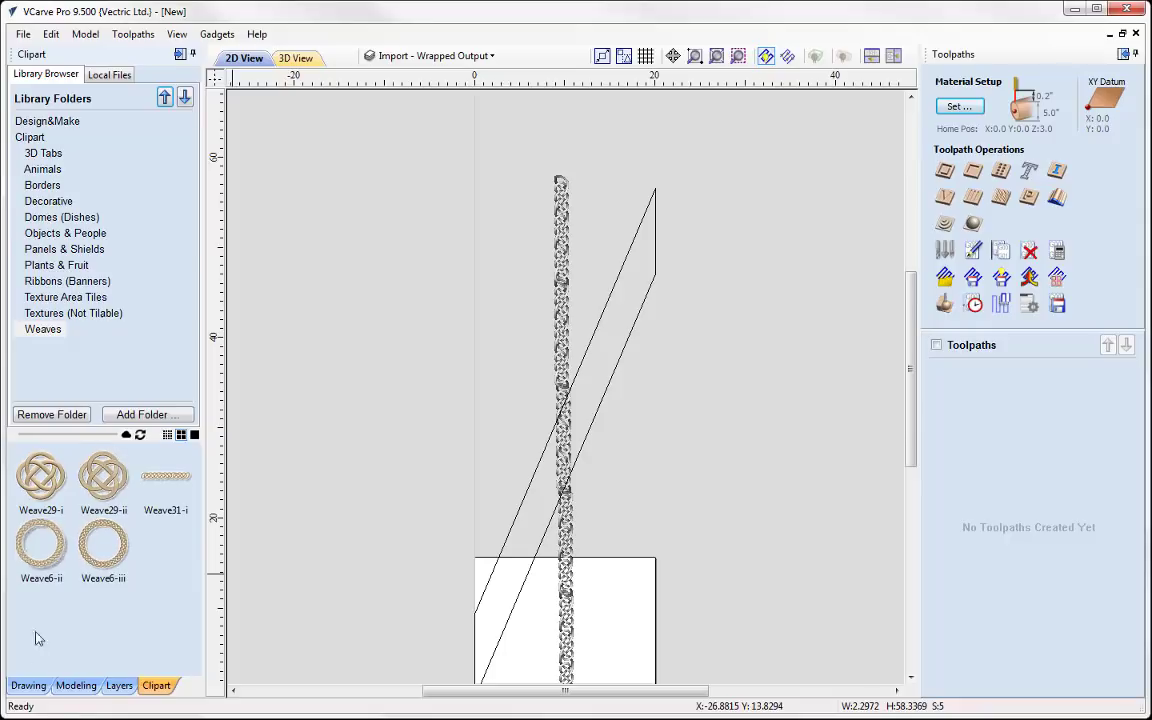
pyautogui.click(28, 685)
pyautogui.click(149, 273)
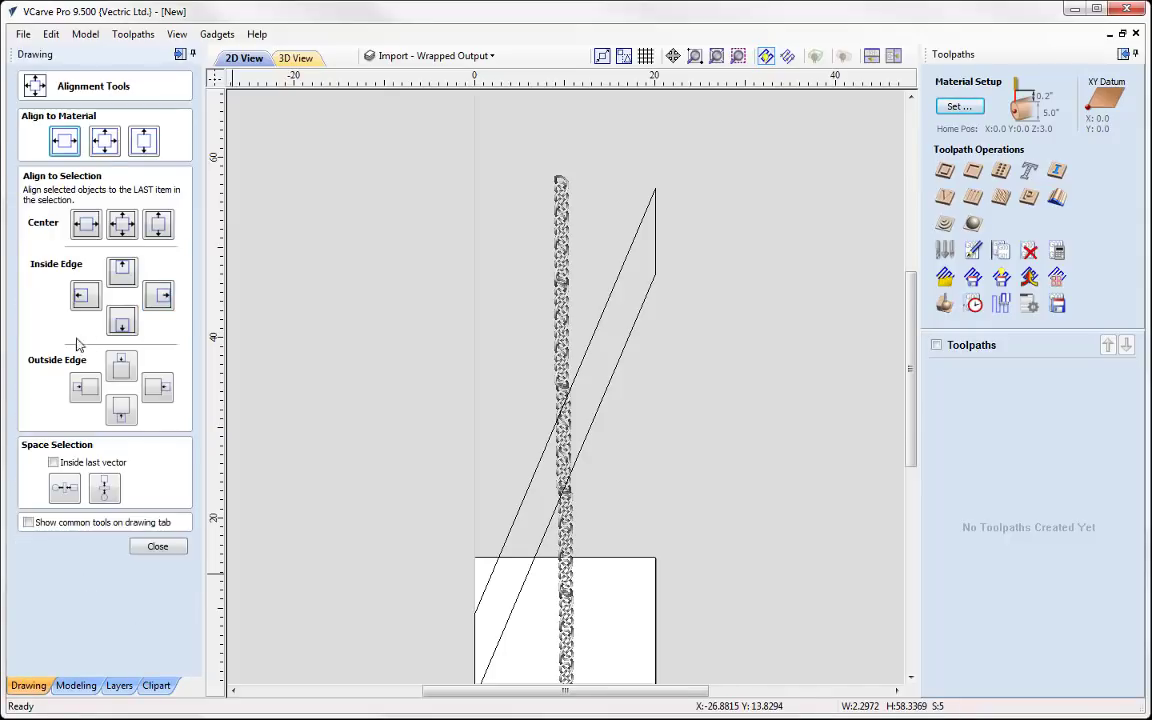
pyautogui.click(85, 295)
# Group the five aligned weaves into one object and close the alignment tools.
pyautogui.scroll(2, 585, 312)
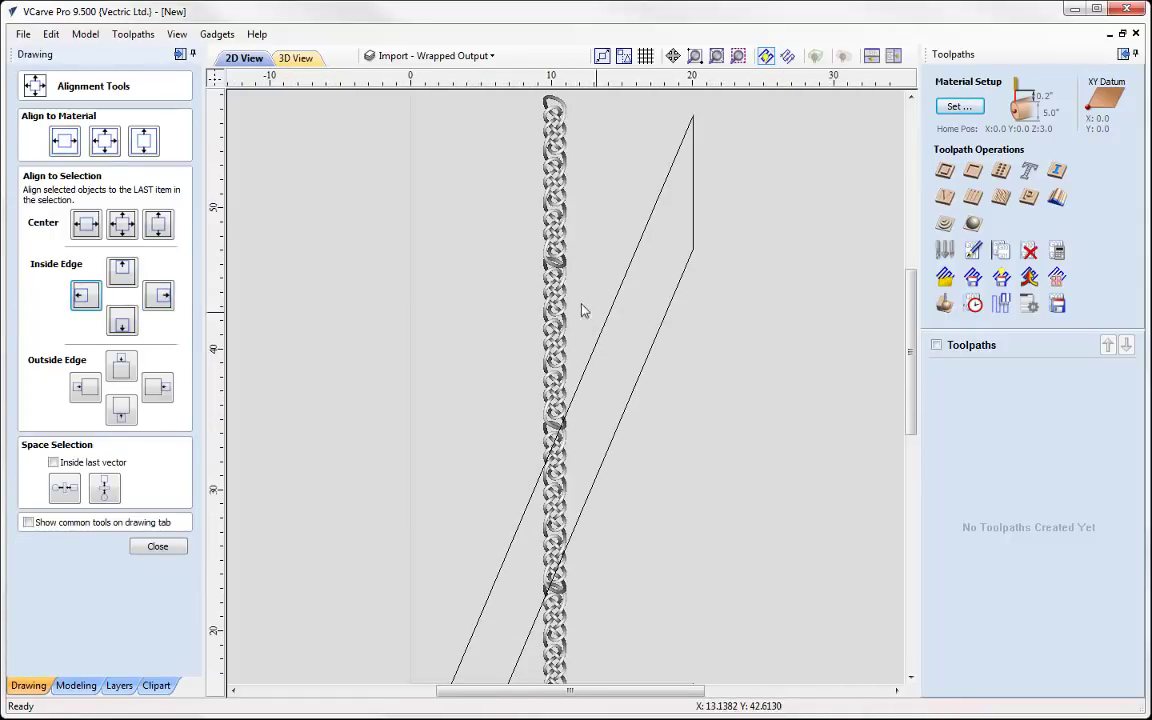
pyautogui.rightClick(566, 269)
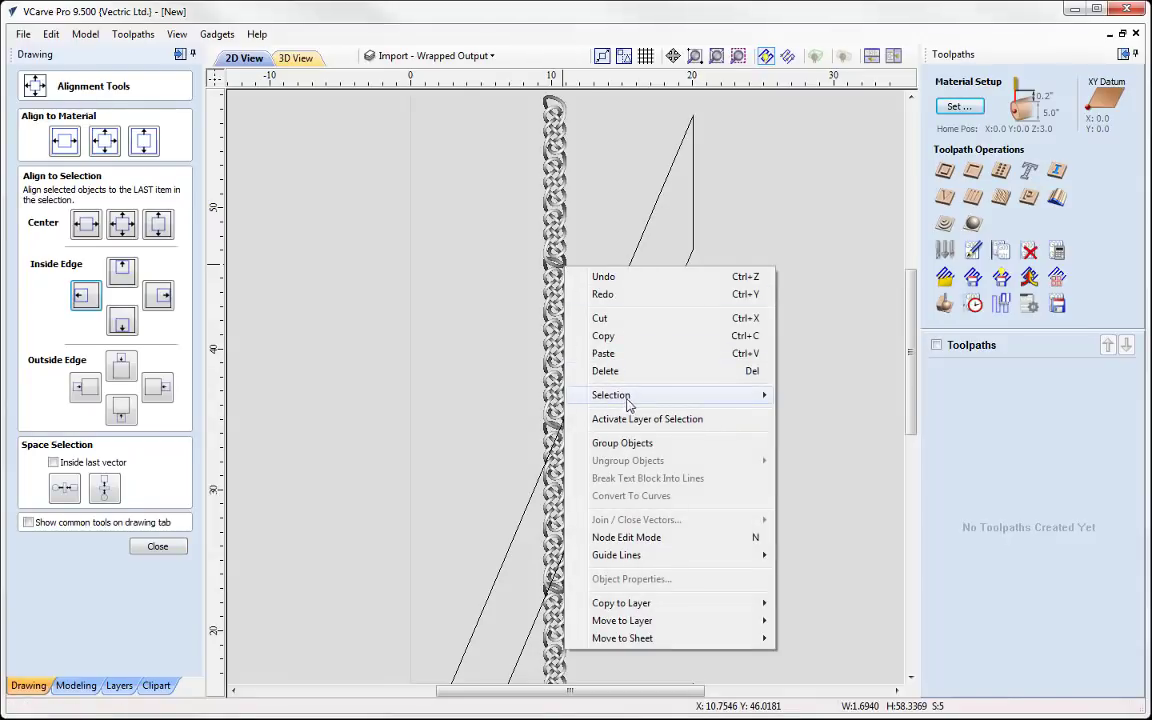
pyautogui.moveTo(628, 397)
pyautogui.click(846, 463)
pyautogui.click(157, 546)
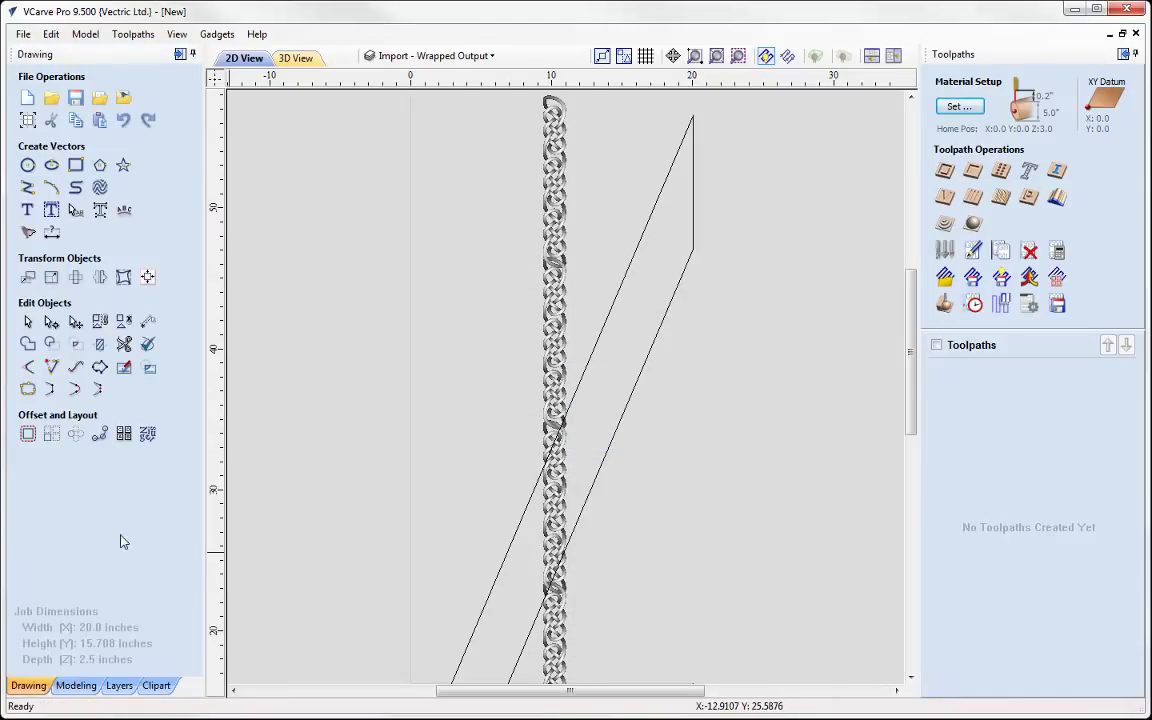
# Insert a new level above Level 1 and move the weave group into it.
pyautogui.click(76, 686)
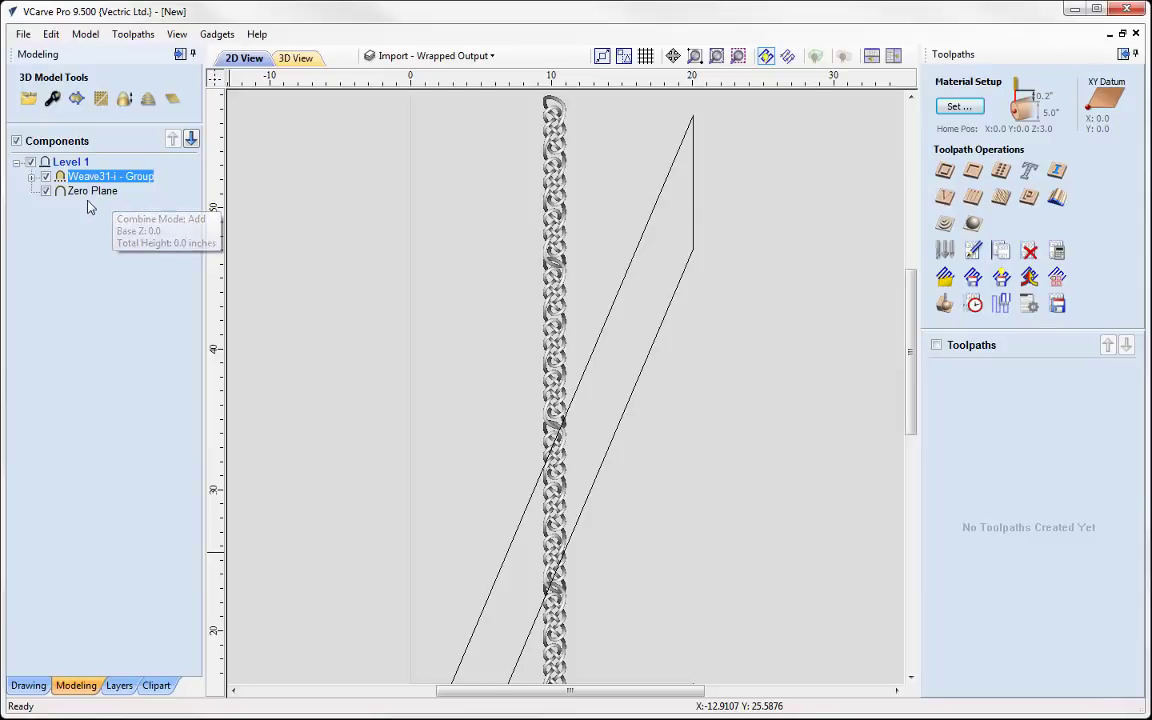
pyautogui.click(49, 163)
pyautogui.rightClick(49, 163)
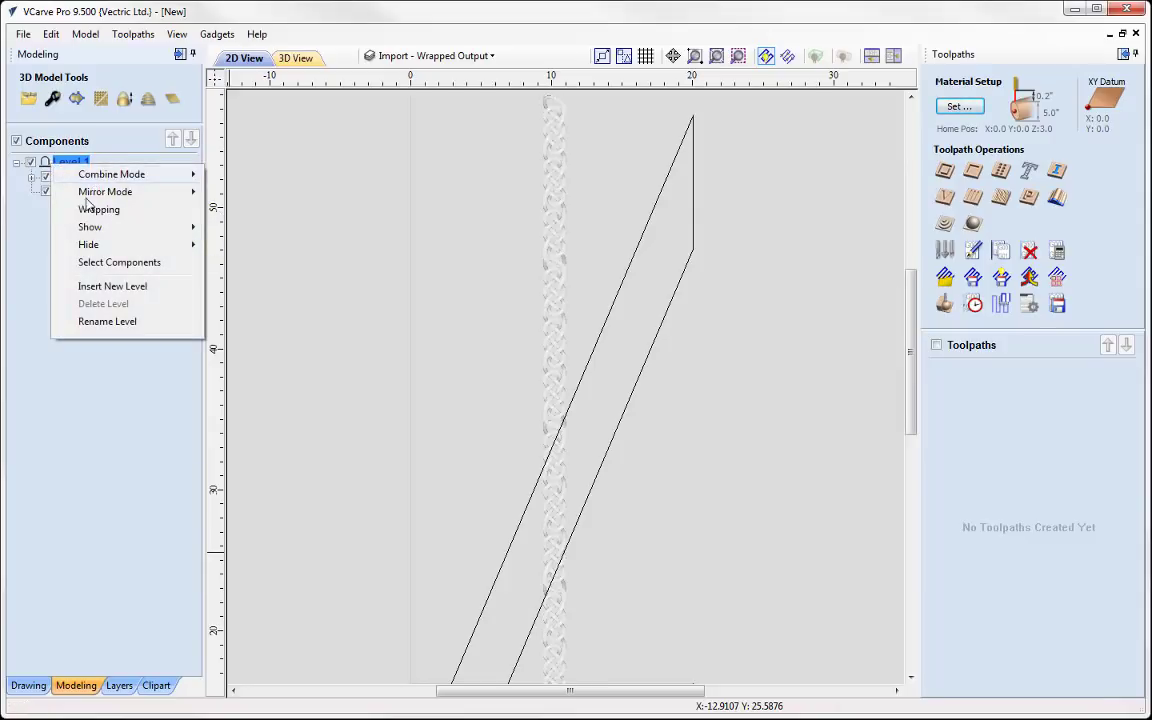
pyautogui.click(105, 284)
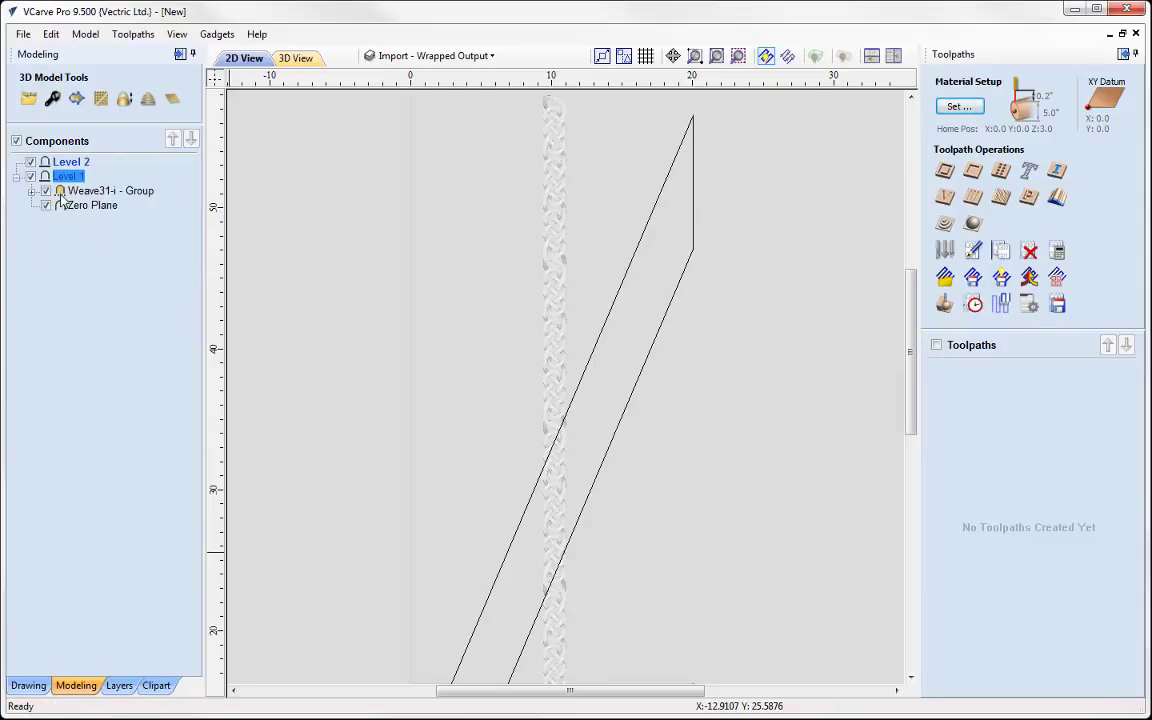
pyautogui.moveTo(62, 198); pyautogui.dragTo(70, 162)
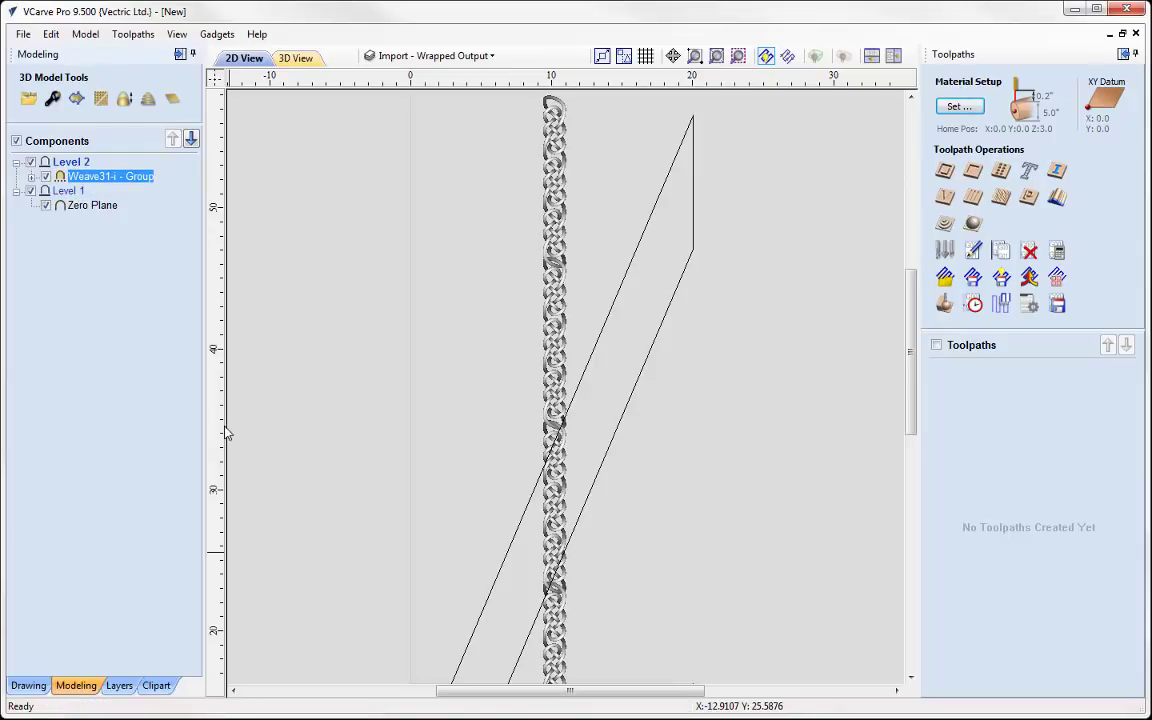
# Rotate the weave group so that it runs diagonally between the two long lines of the spiral outline.
pyautogui.scroll(-2, 555, 368)
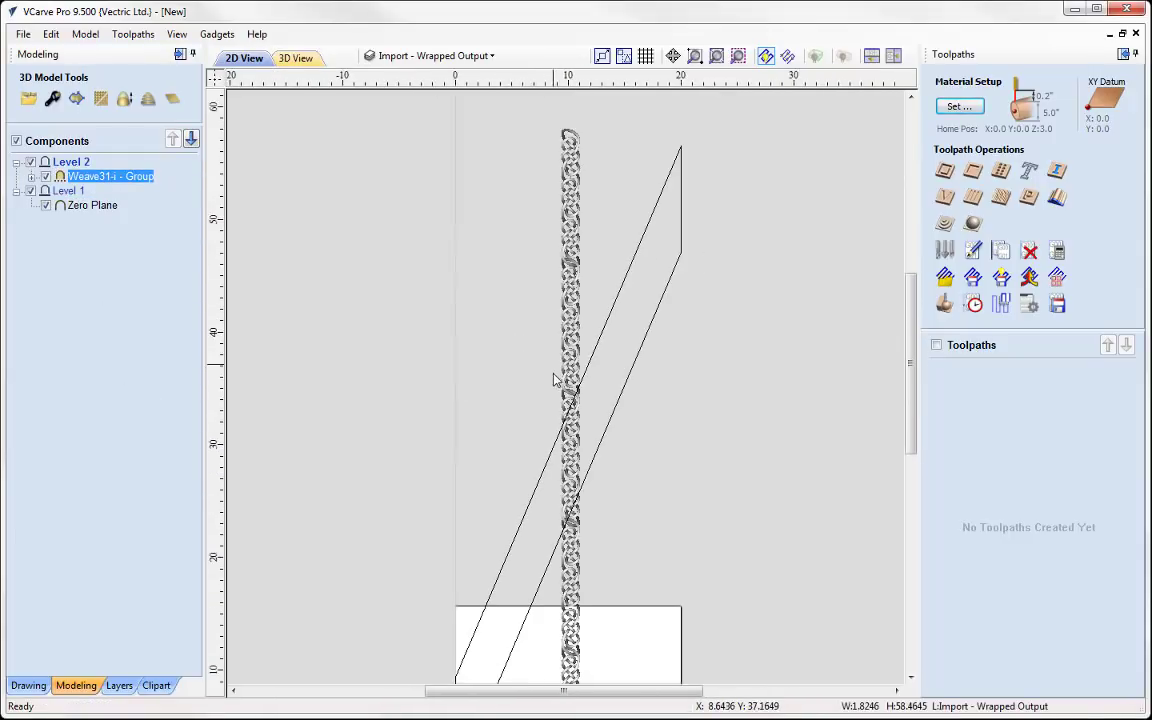
pyautogui.scroll(-1, 555, 380)
pyautogui.click(578, 255)
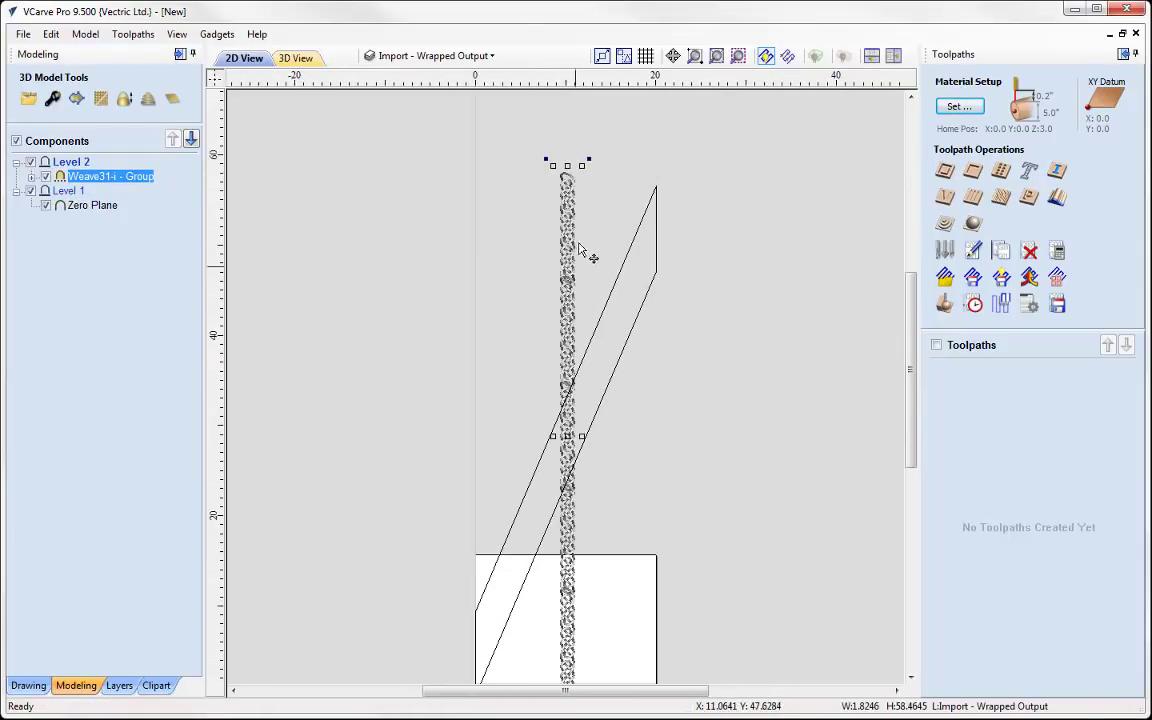
pyautogui.click(589, 165)
pyautogui.moveTo(589, 162); pyautogui.dragTo(691, 200)
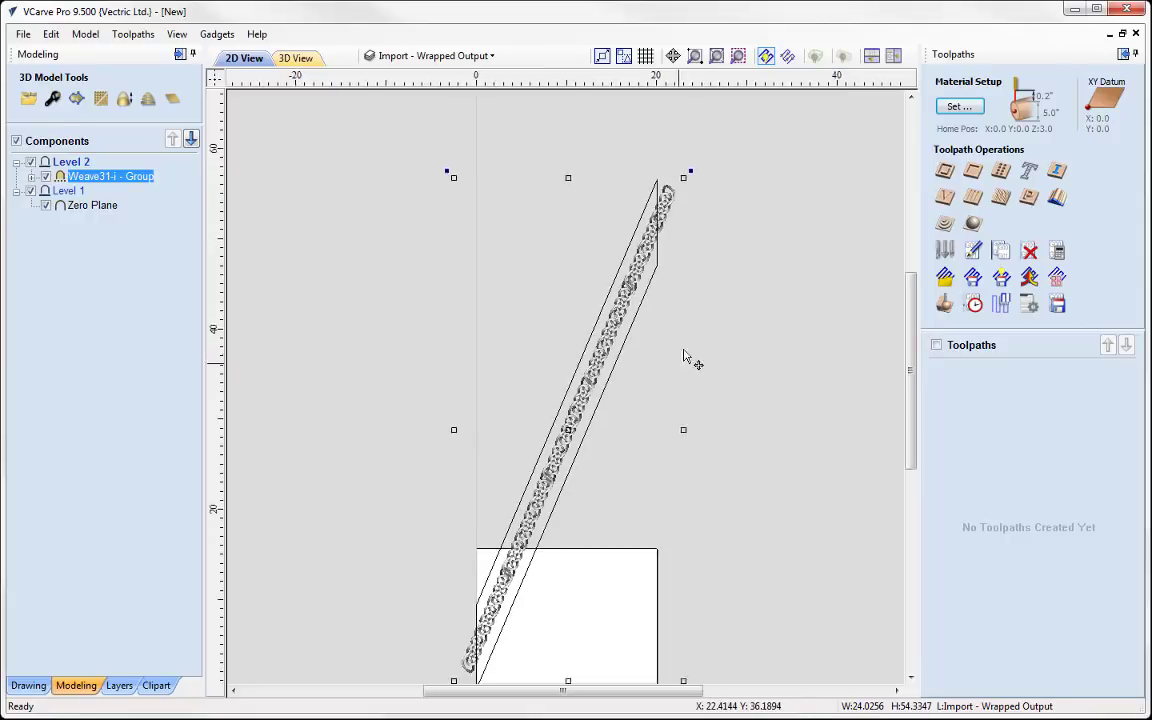
pyautogui.moveTo(684, 355); pyautogui.dragTo(673, 333, button='middle')
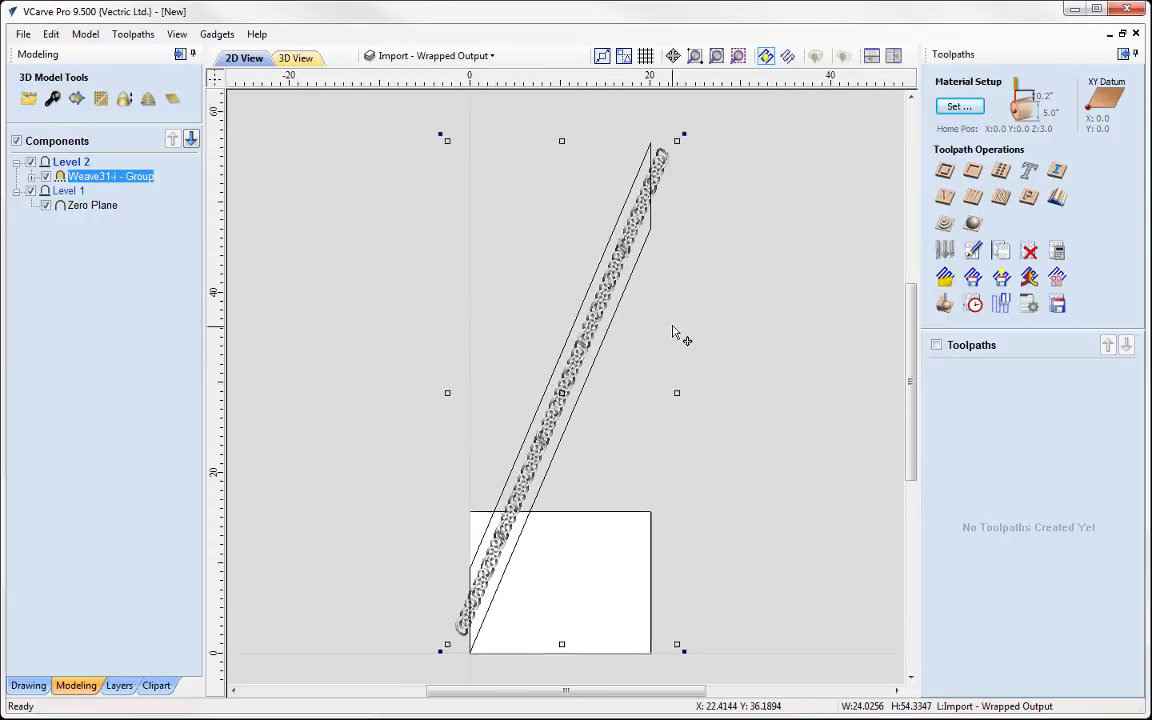
# Examine the rotated weave in 3D, both flat and wrapped around the cylinder, and return to the flat display.
pyautogui.click(296, 58)
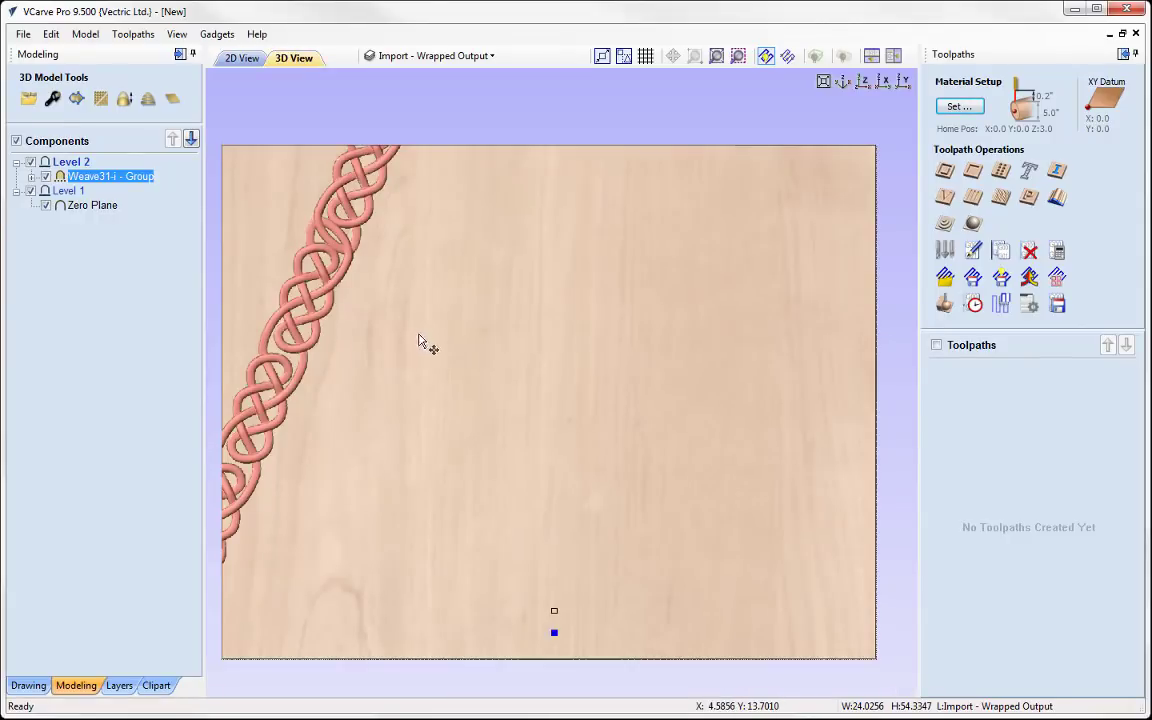
pyautogui.moveTo(424, 339)
pyautogui.mouseDown(button='middle')
pyautogui.moveTo(465, 327)
pyautogui.moveTo(427, 327)
pyautogui.mouseUp(button='middle')
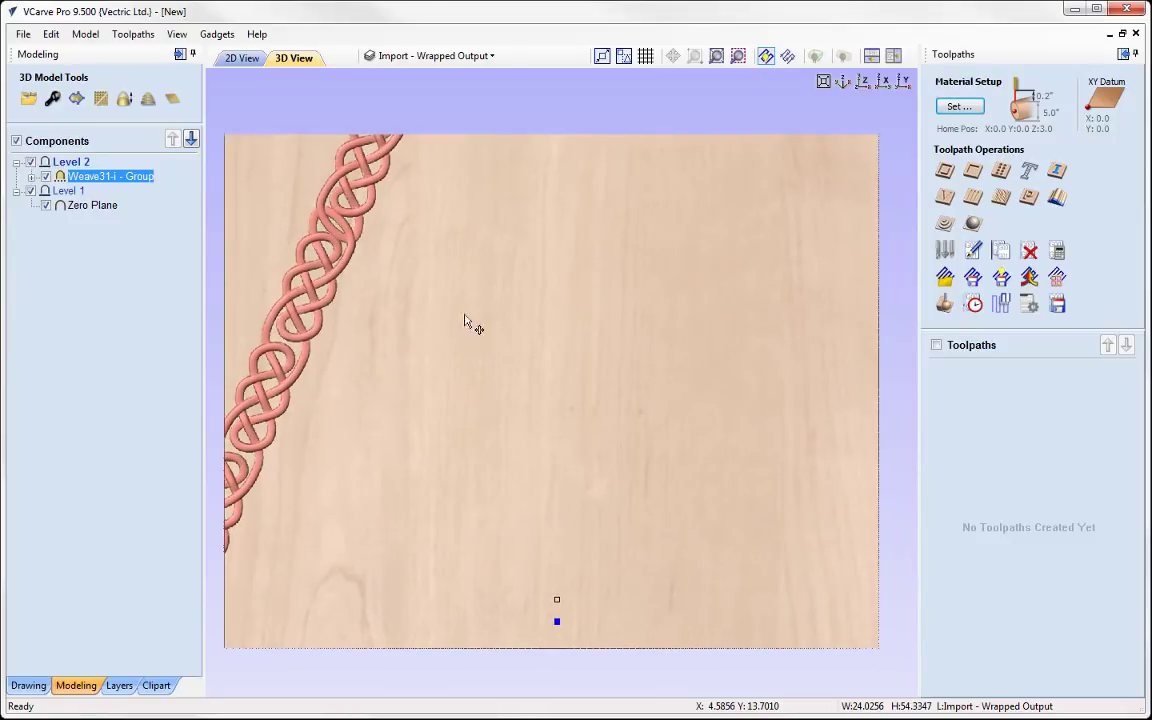
pyautogui.click(766, 57)
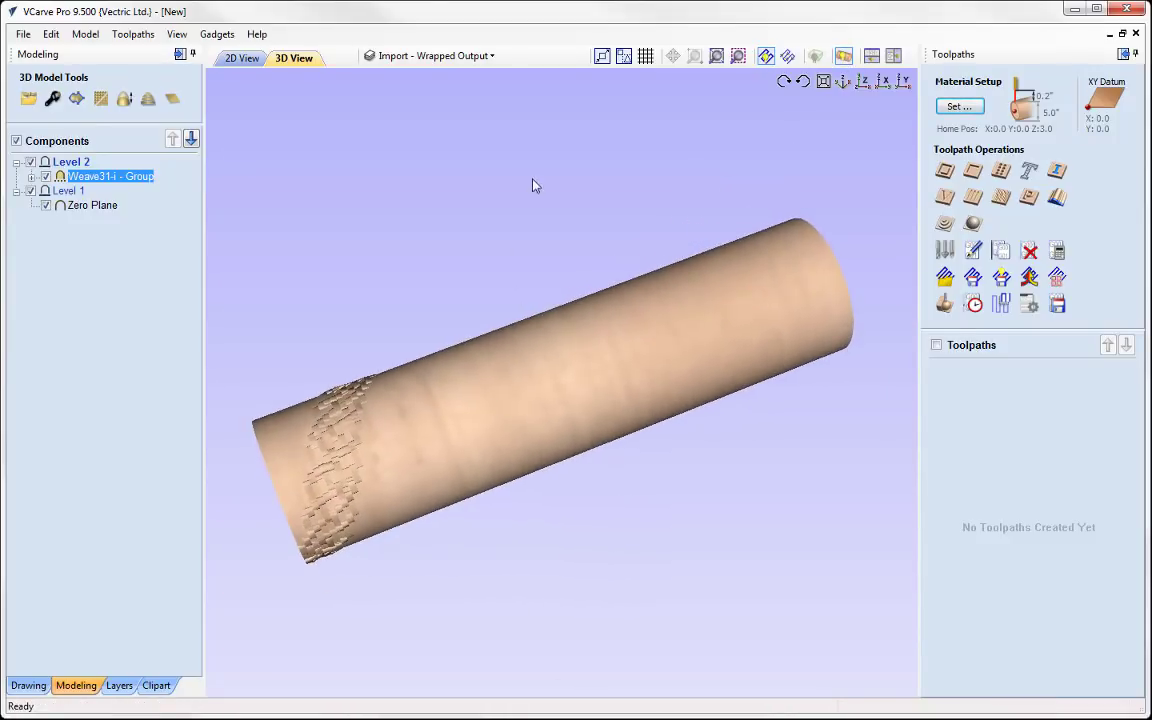
pyautogui.moveTo(465, 205); pyautogui.dragTo(507, 183)
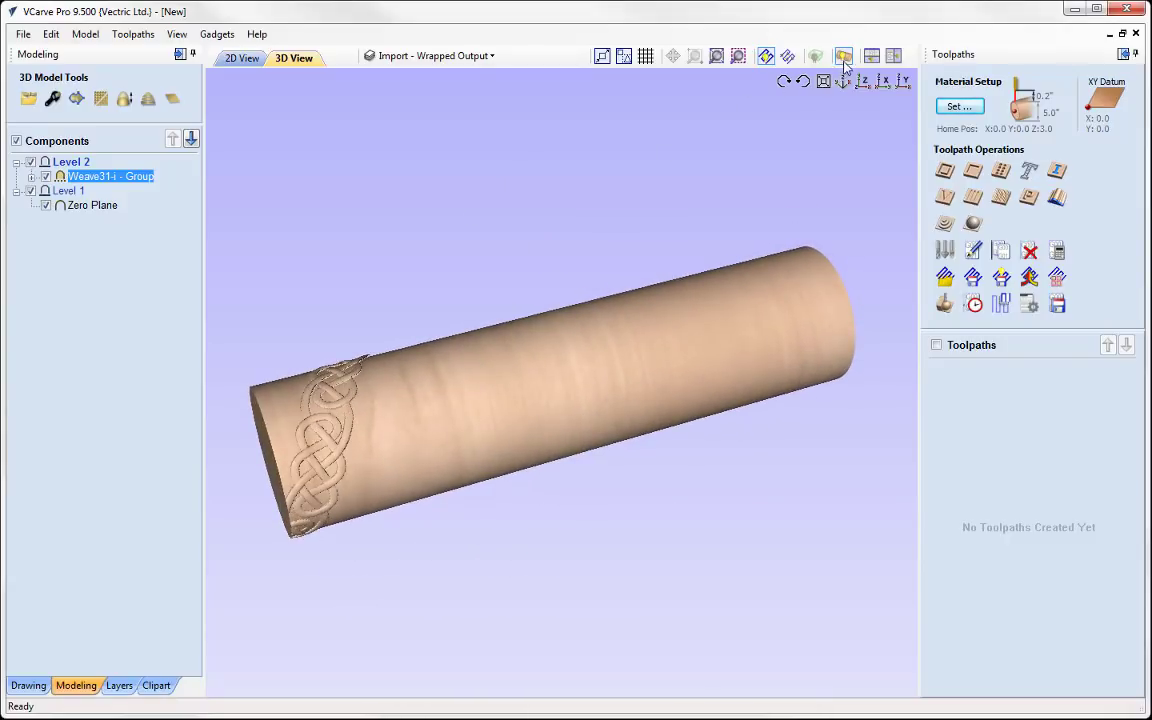
pyautogui.click(765, 56)
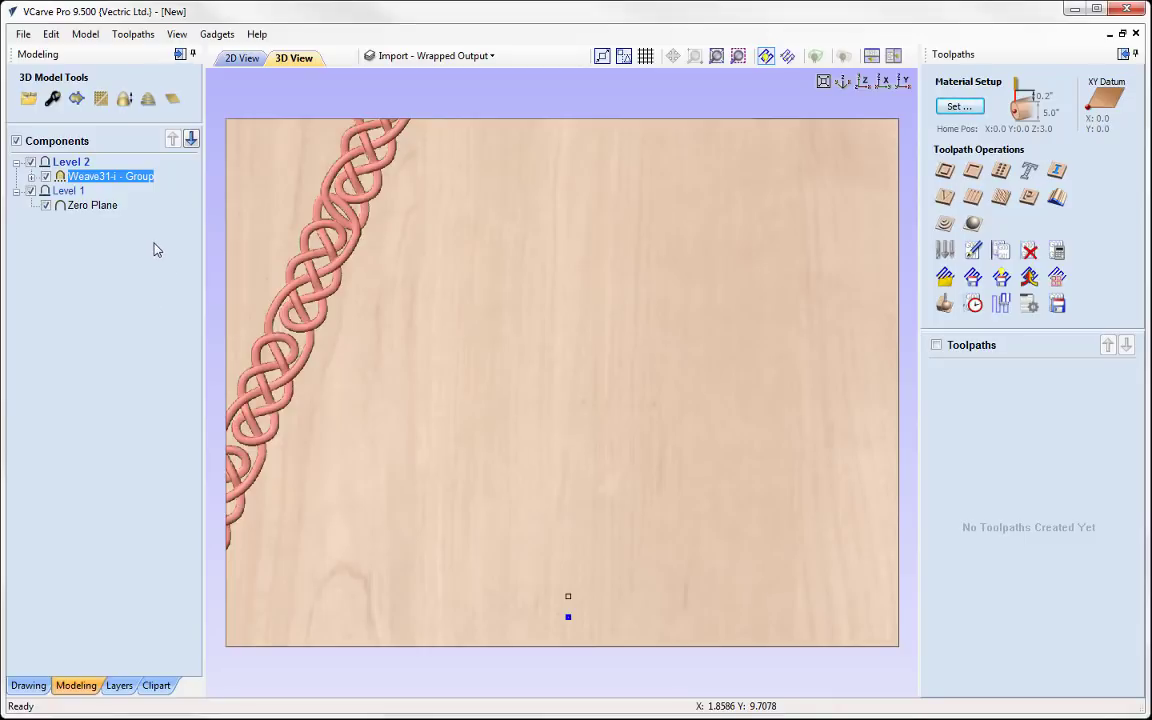
# Enable wrapping for Level 2 and display the spiraling weave around the cylinder.
pyautogui.rightClick(62, 167)
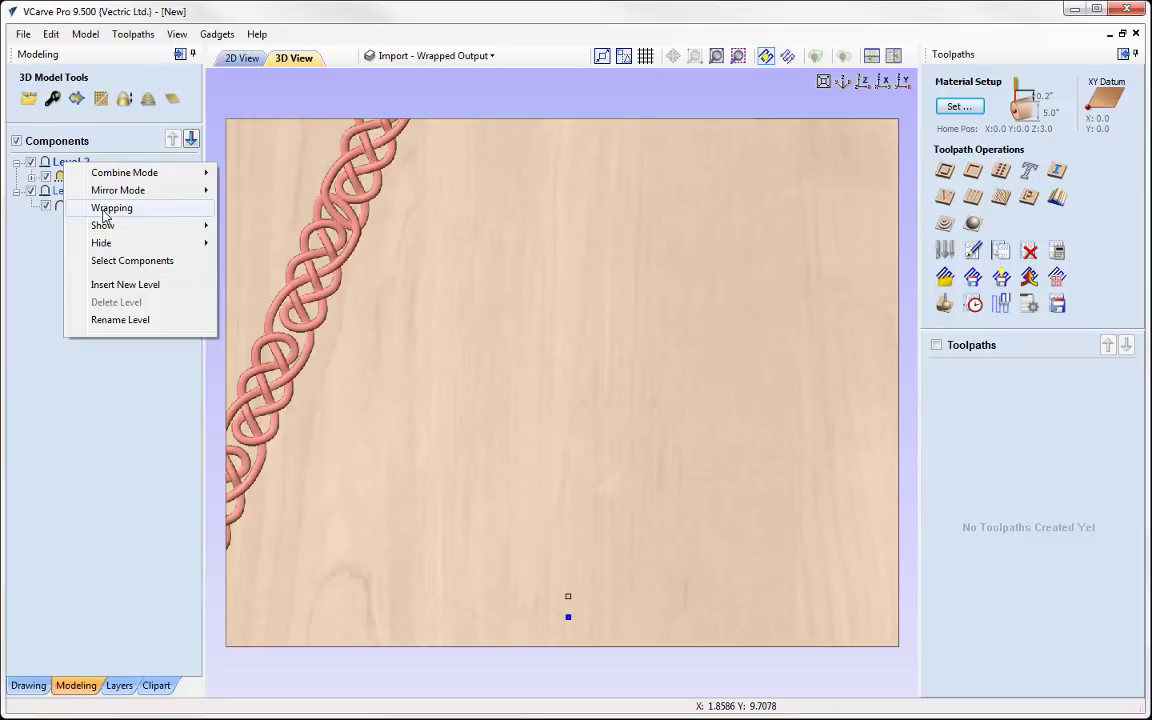
pyautogui.click(105, 208)
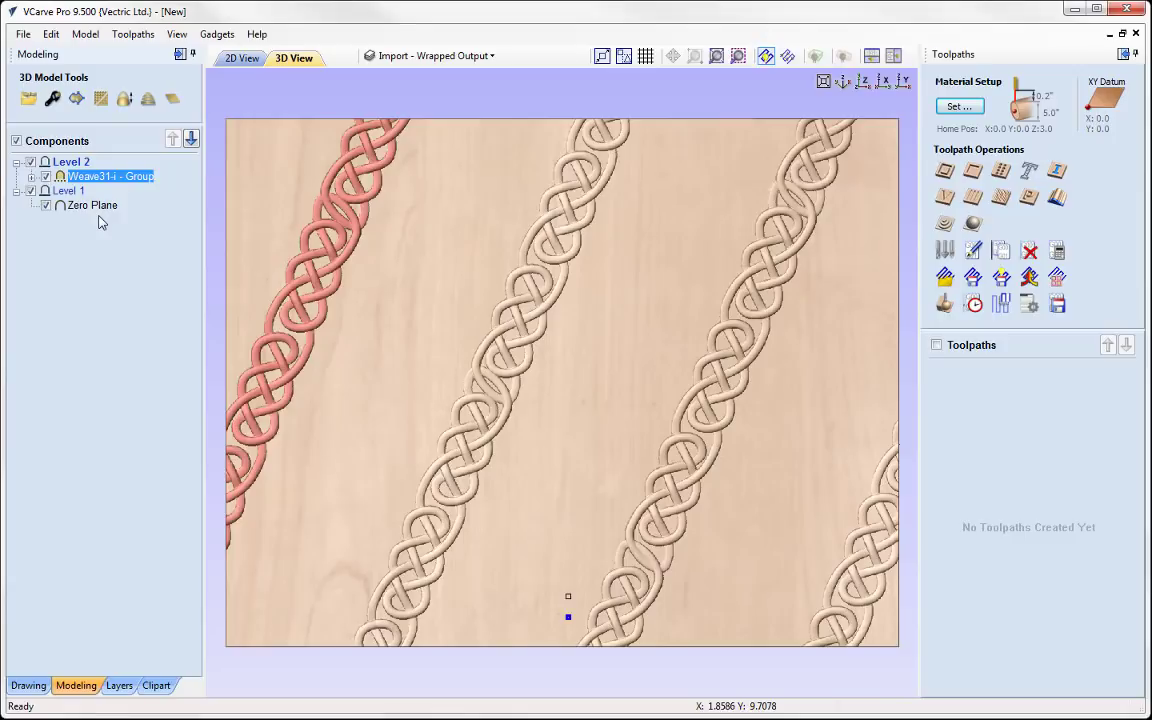
pyautogui.click(845, 58)
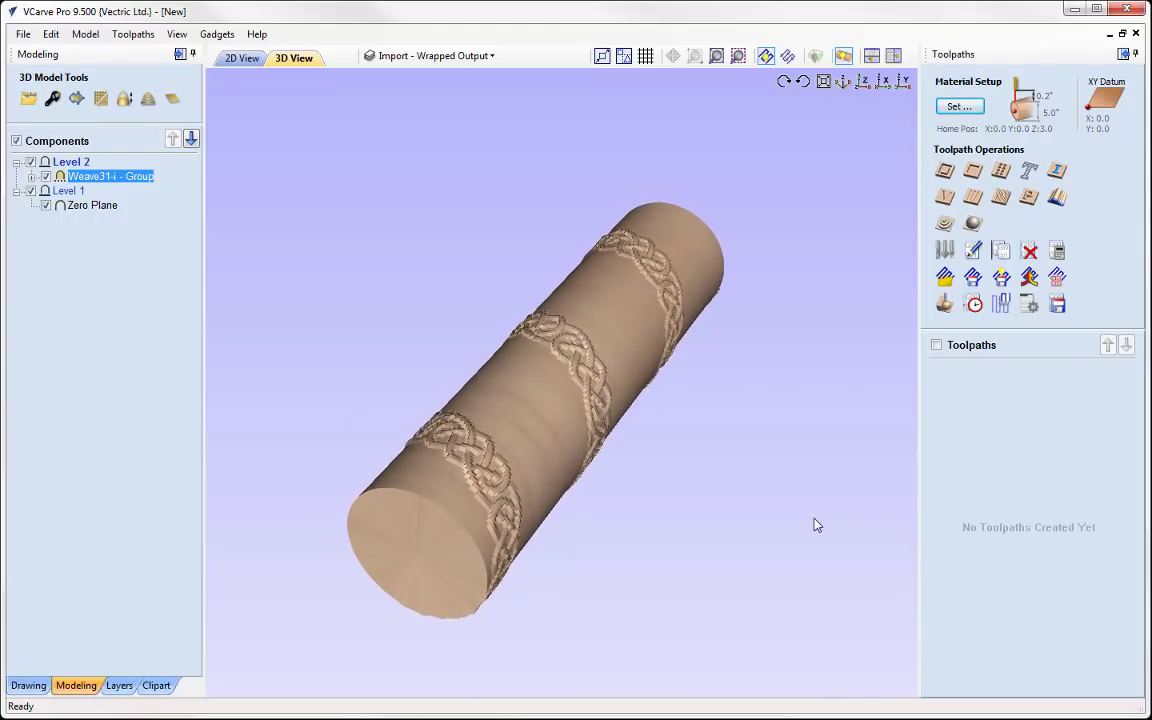
# Accept the material setup and calculate the 3D Finish 1 toolpath using the 0.25 inch ball nose, model boundary and 90-degree raster.
pyautogui.moveTo(816, 525); pyautogui.dragTo(697, 487)
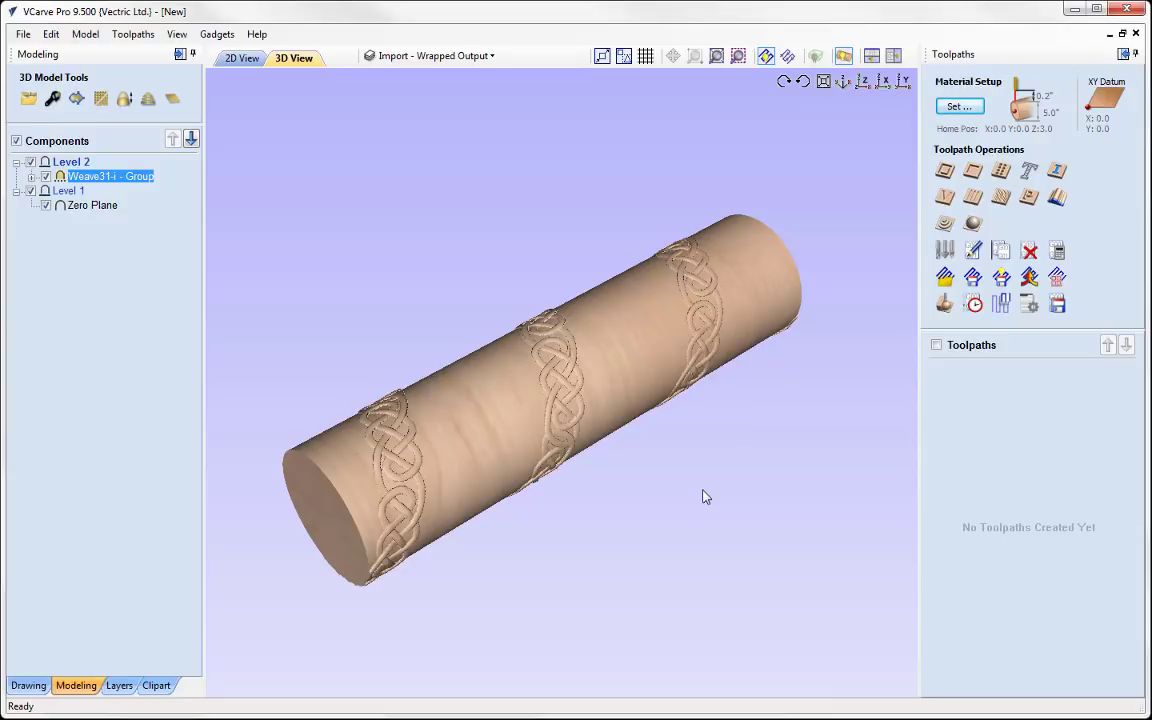
pyautogui.click(973, 223)
pyautogui.moveTo(668, 481)
pyautogui.mouseDown()
pyautogui.moveTo(622, 427)
pyautogui.moveTo(632, 389)
pyautogui.moveTo(650, 470)
pyautogui.mouseUp()
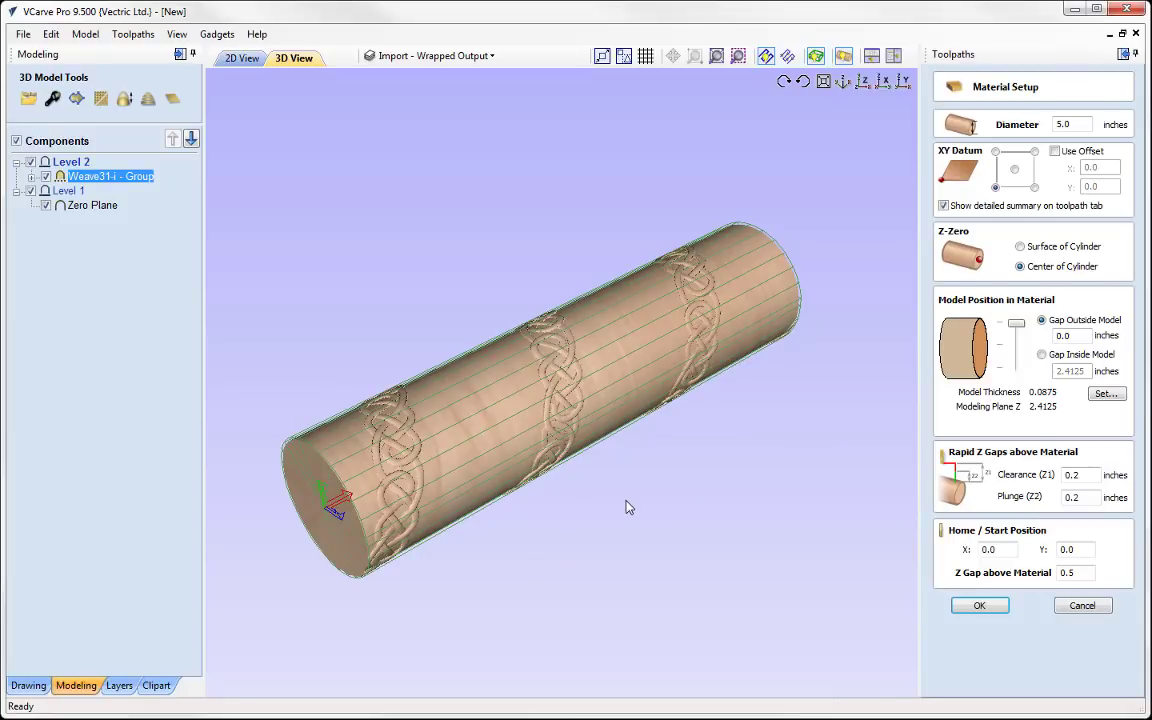
pyautogui.click(985, 607)
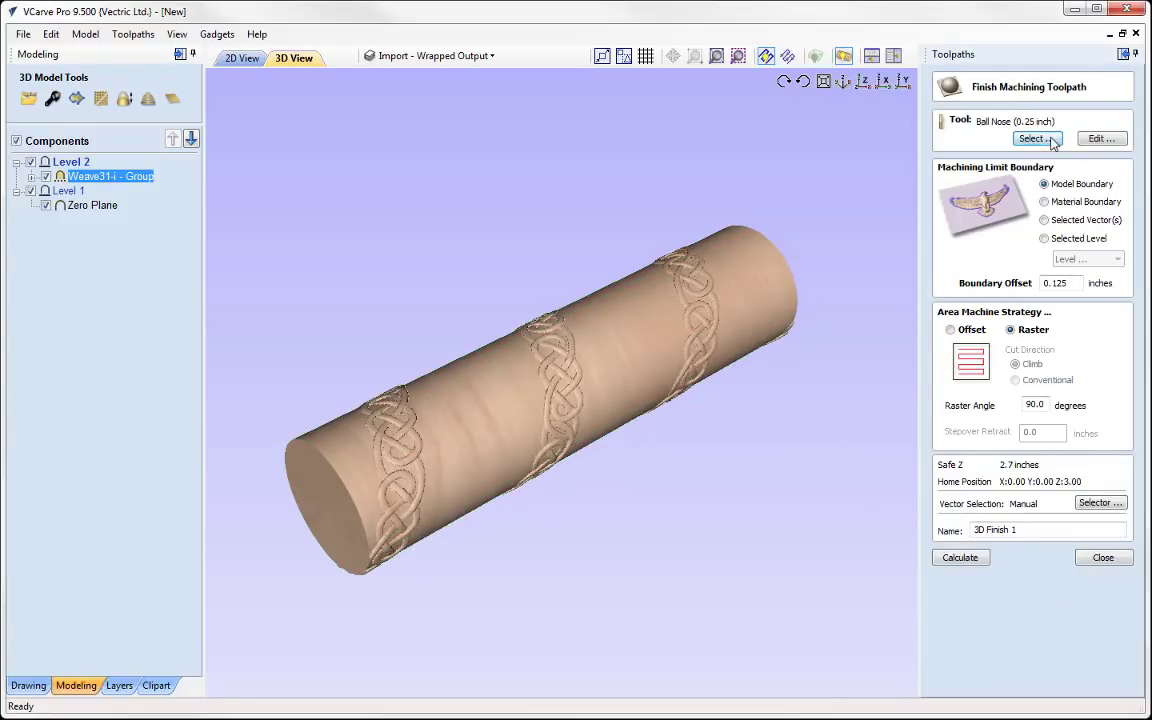
pyautogui.click(957, 558)
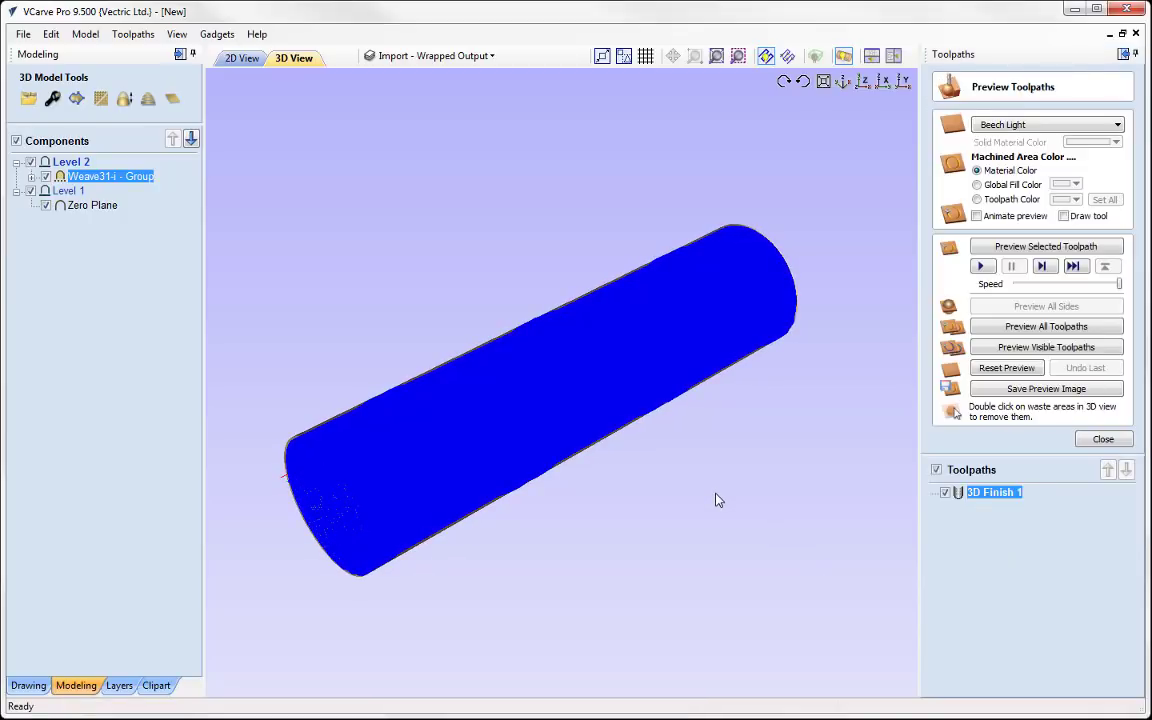
# Examine the finishing toolpath in the flat display, and return to the wrapped cylinder display.
pyautogui.click(843, 57)
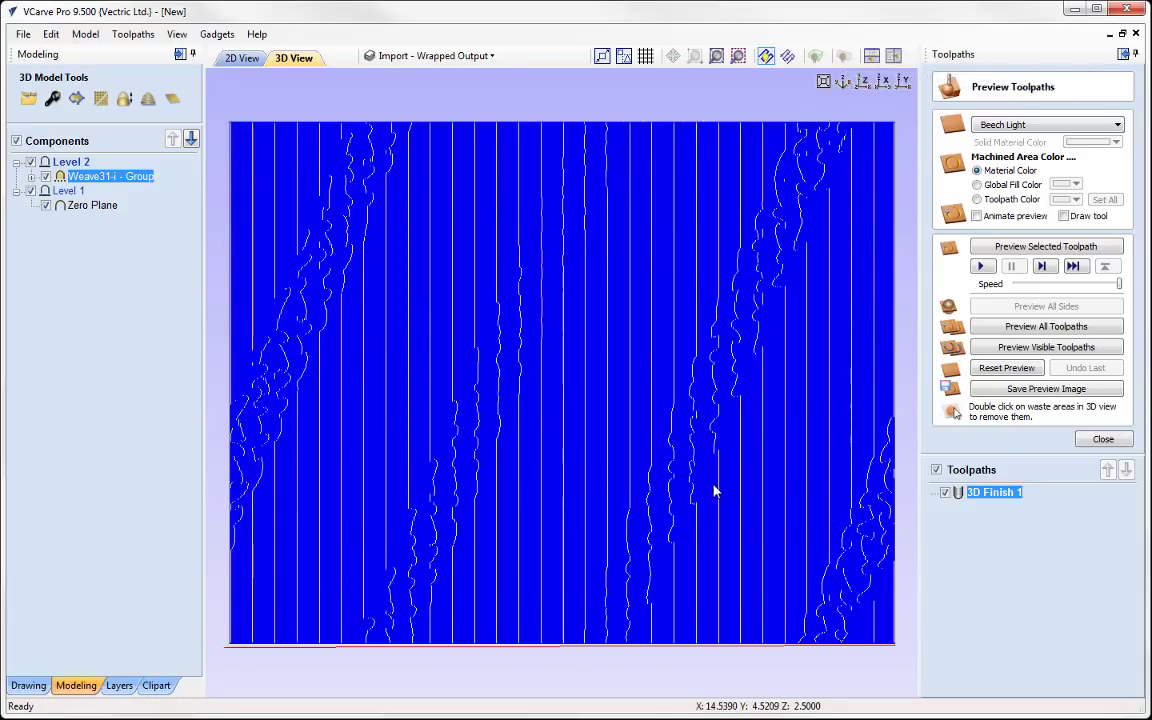
pyautogui.scroll(3, 710, 500)
pyautogui.moveTo(740, 392); pyautogui.dragTo(748, 296)
pyautogui.scroll(-3, 748, 296)
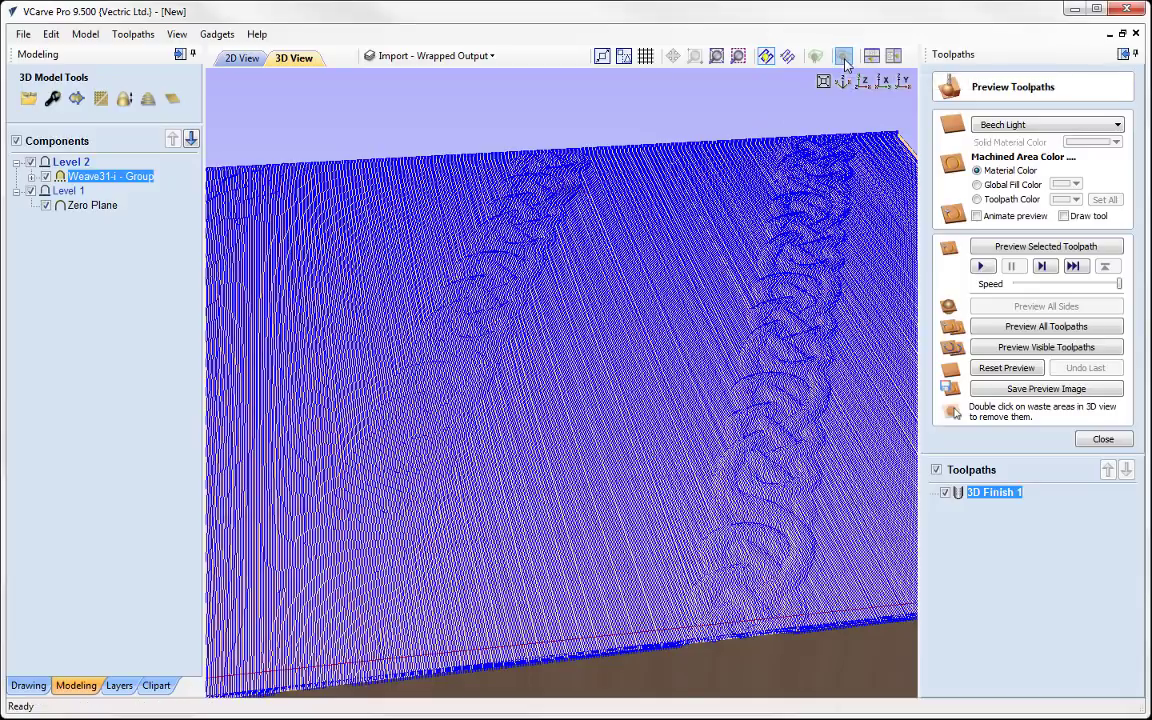
pyautogui.click(762, 57)
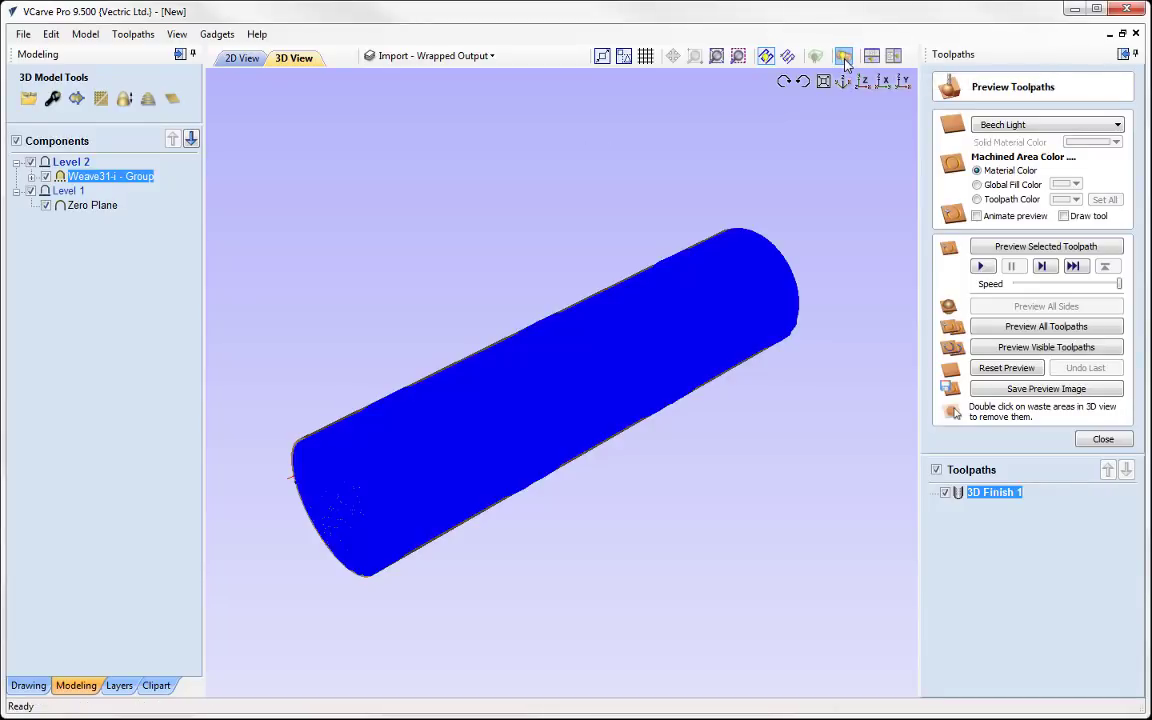
# Simulate the 3D Finish 1 toolpath on the cylinder and inspect the carved weave up close.
pyautogui.click(980, 266)
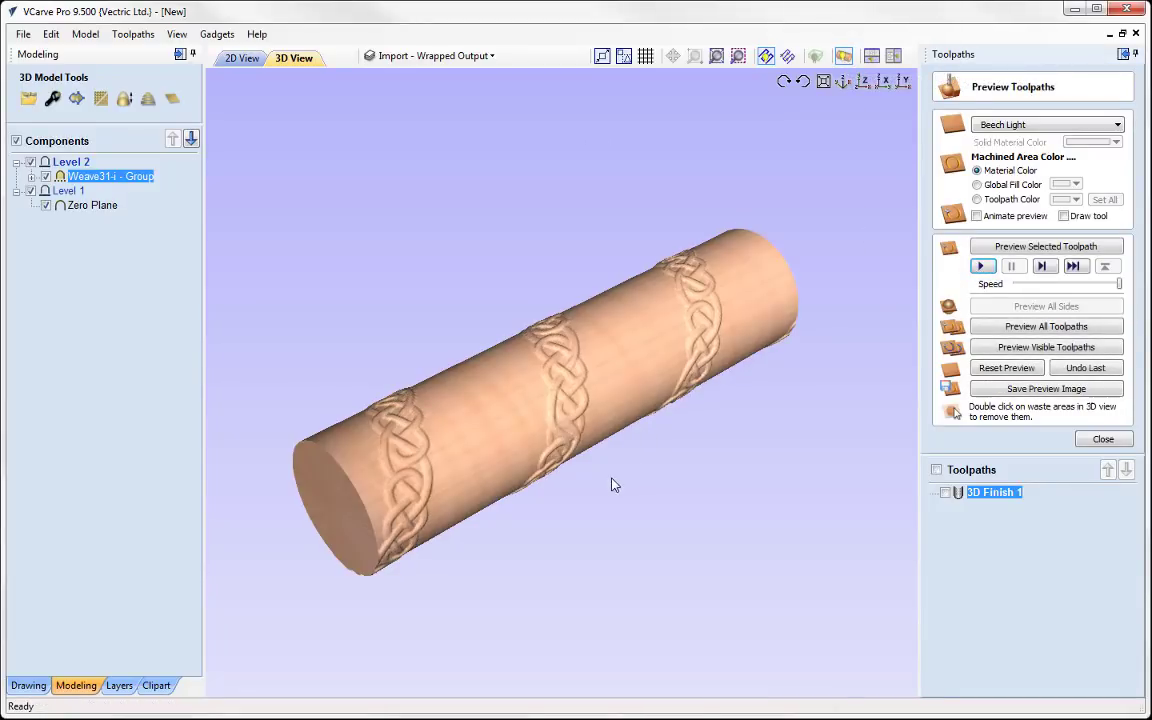
pyautogui.scroll(3, 612, 470)
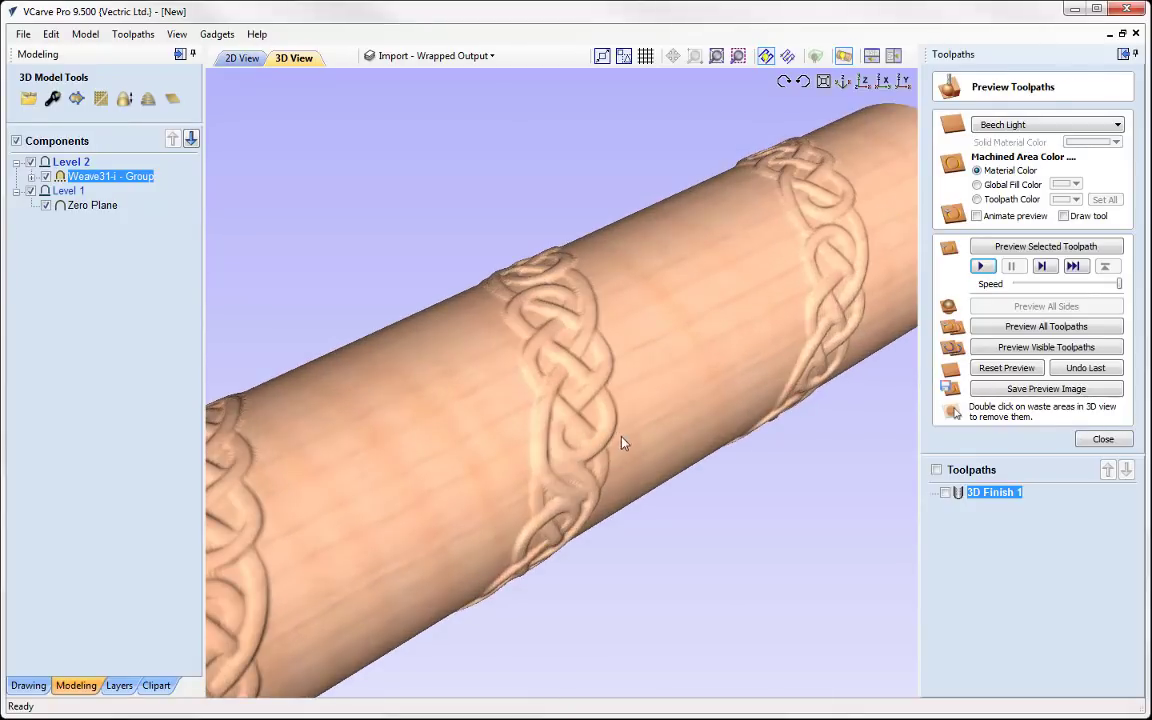
pyautogui.moveTo(638, 411); pyautogui.dragTo(663, 417)
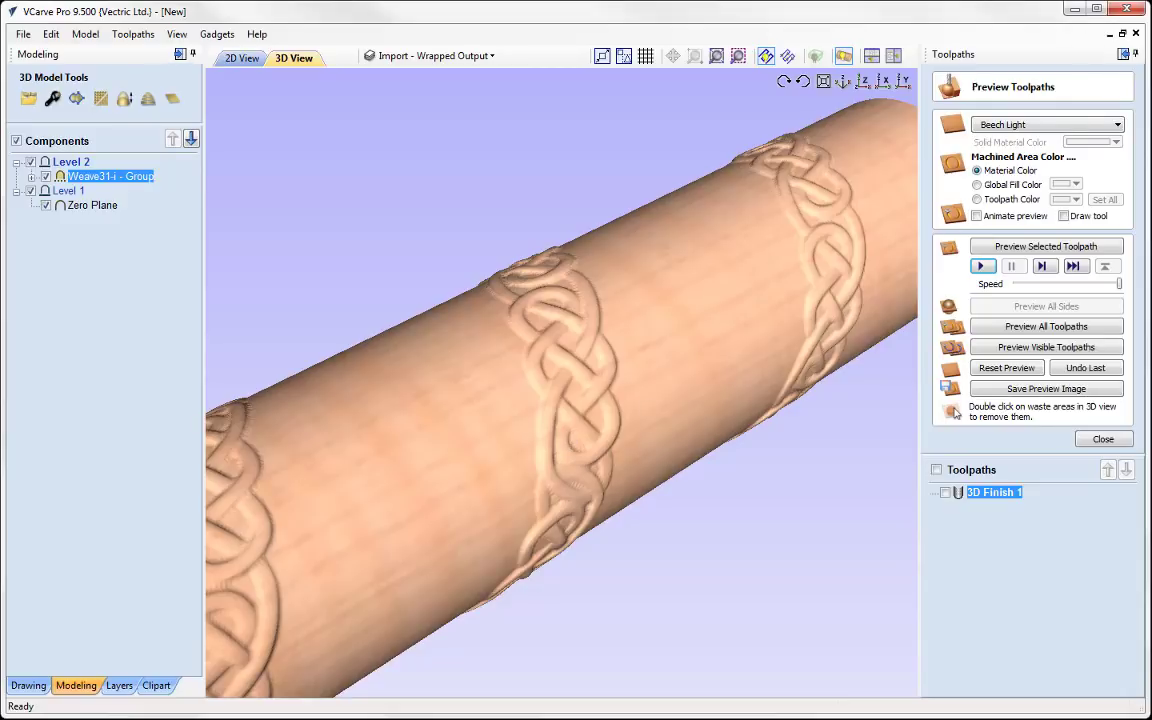
# Delete the spiral outline around the diagonal weave in the 2D drawing.
pyautogui.hotkey('alt', 'Tab')
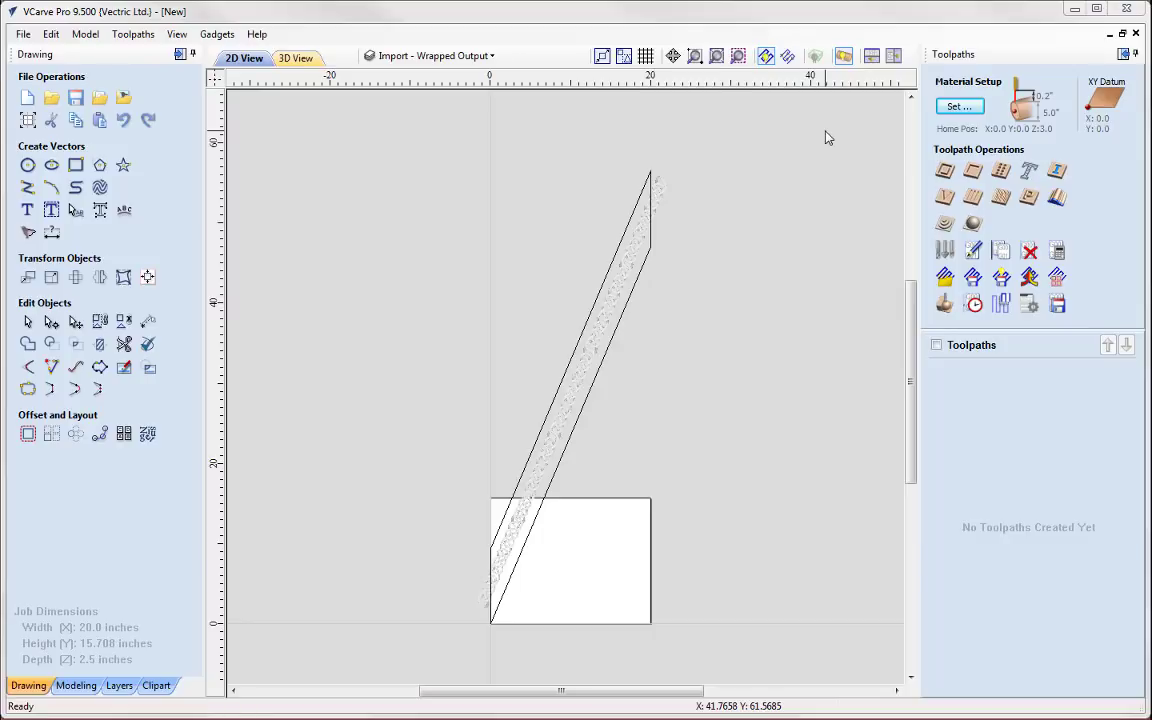
pyautogui.click(645, 272)
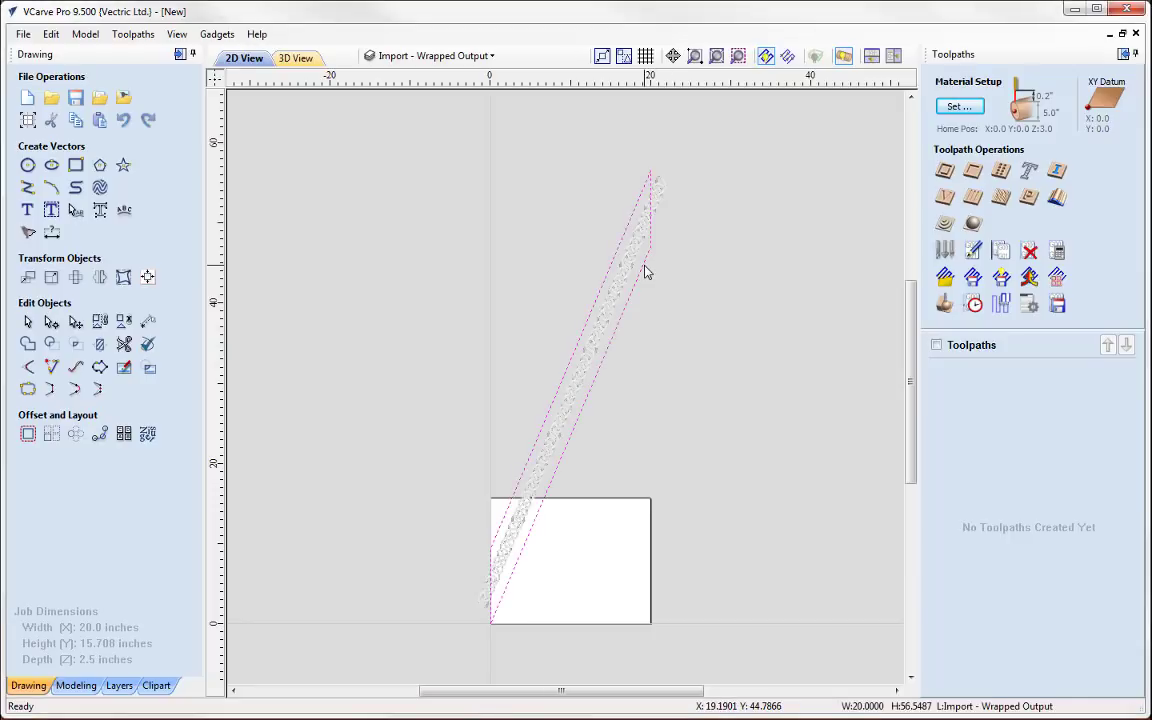
pyautogui.click(638, 267)
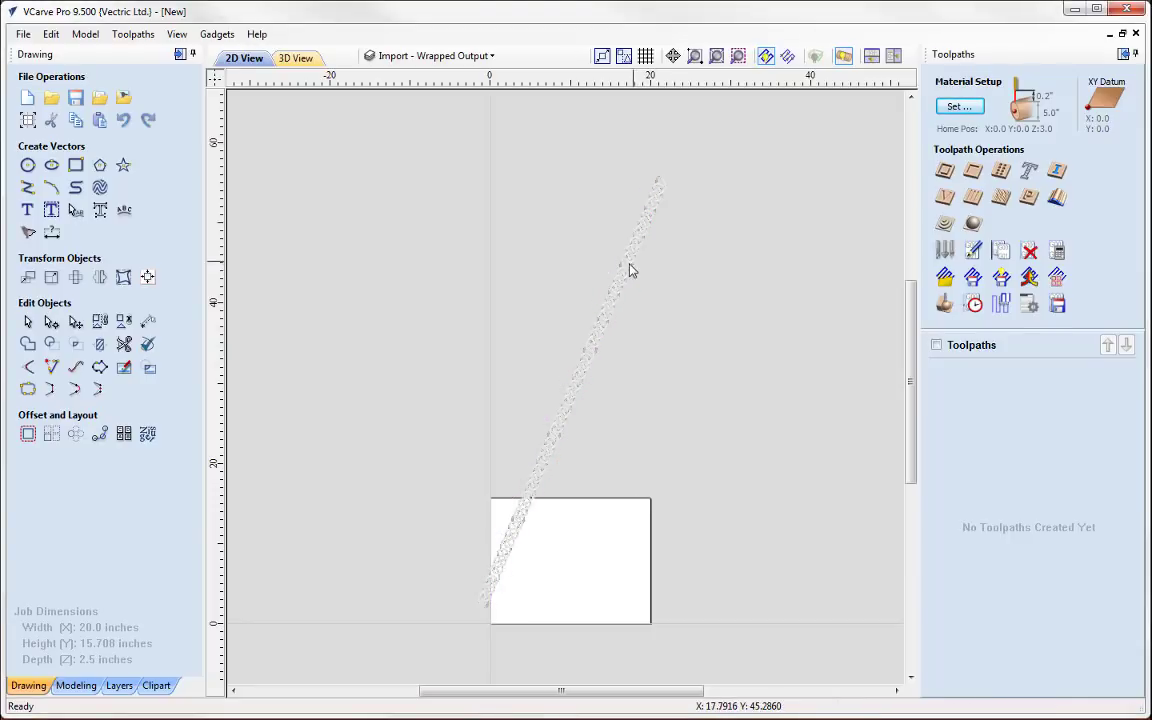
# Rotate the weave group upright and move it to the left edge of the job.
pyautogui.click(630, 270)
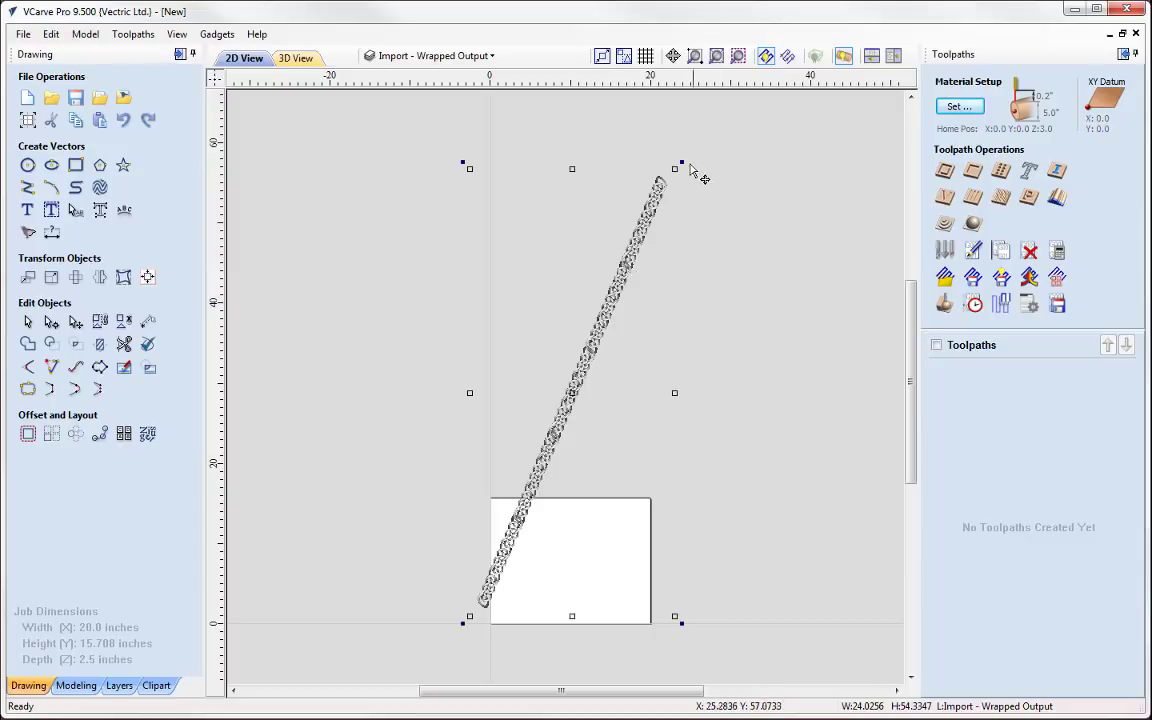
pyautogui.moveTo(676, 162); pyautogui.dragTo(580, 140)
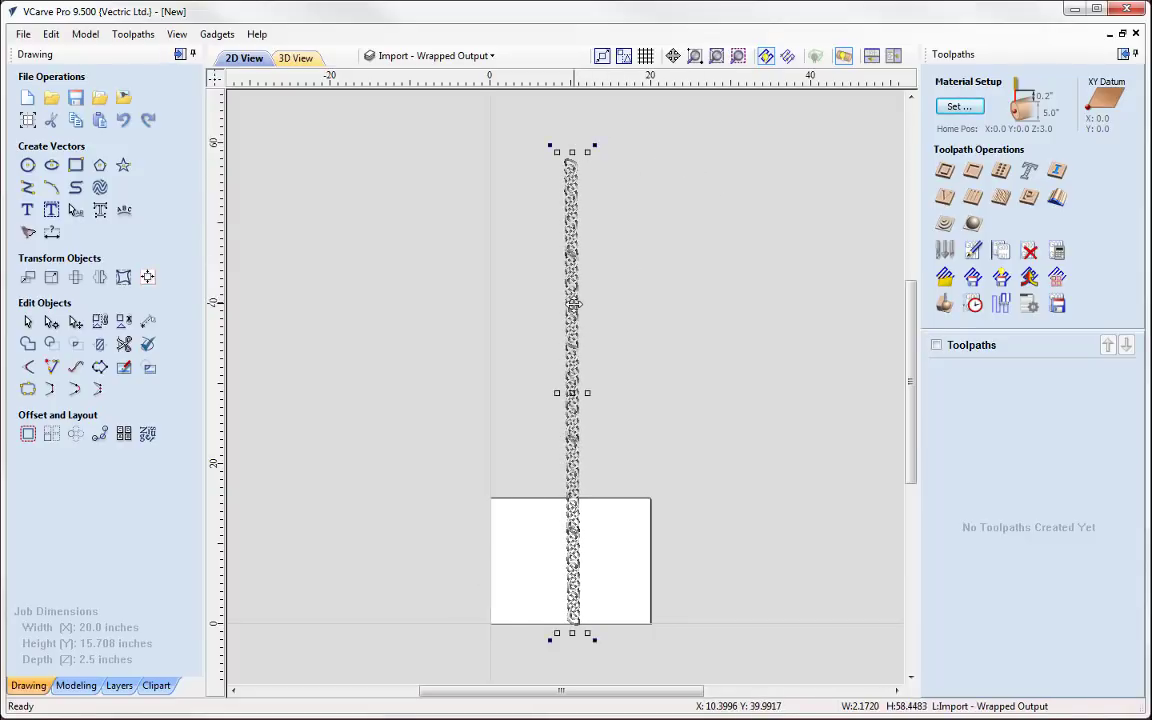
pyautogui.moveTo(560, 307); pyautogui.dragTo(488, 312)
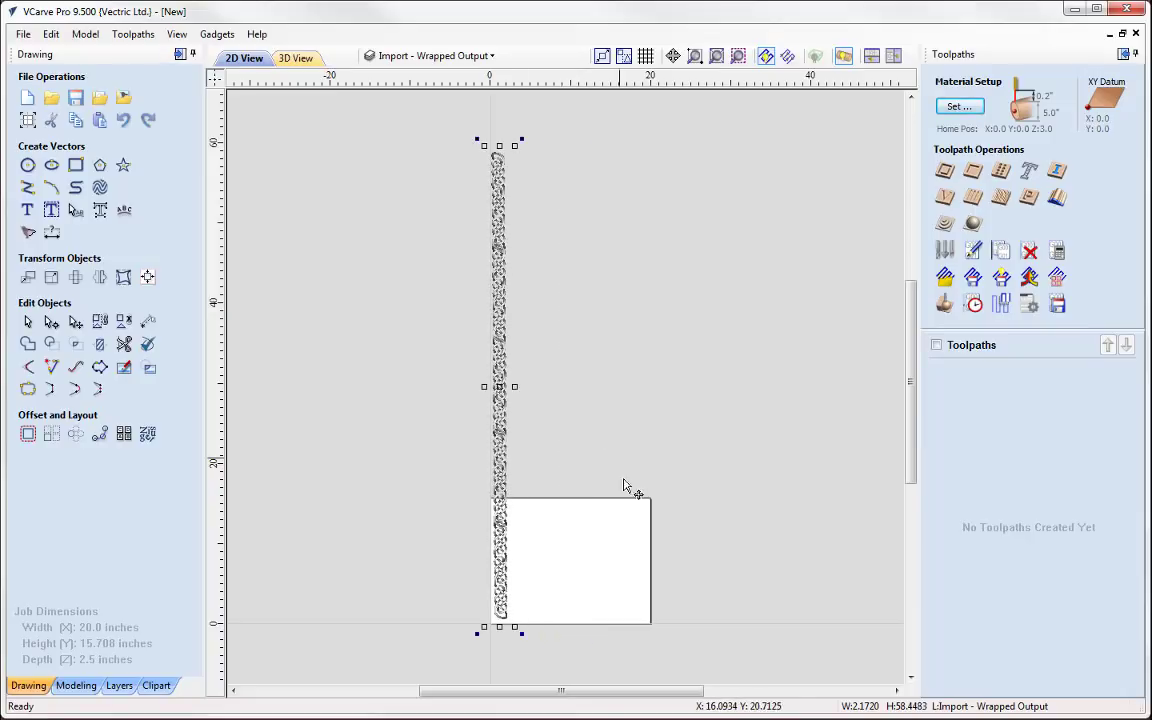
# Draw a vertical line at the middle of the job's width, from the bottom edge to above the top of the weave.
pyautogui.moveTo(623, 487); pyautogui.dragTo(617, 390, button='middle')
pyautogui.scroll(3, 702, 491)
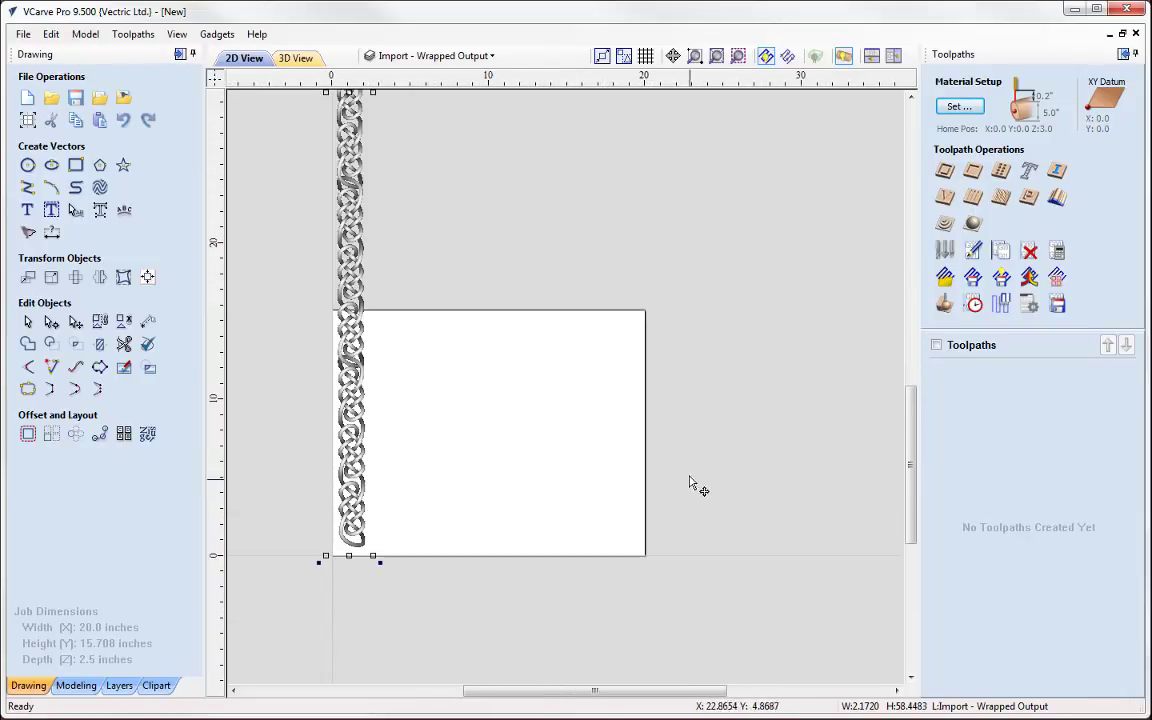
pyautogui.moveTo(689, 483); pyautogui.dragTo(727, 531, button='middle')
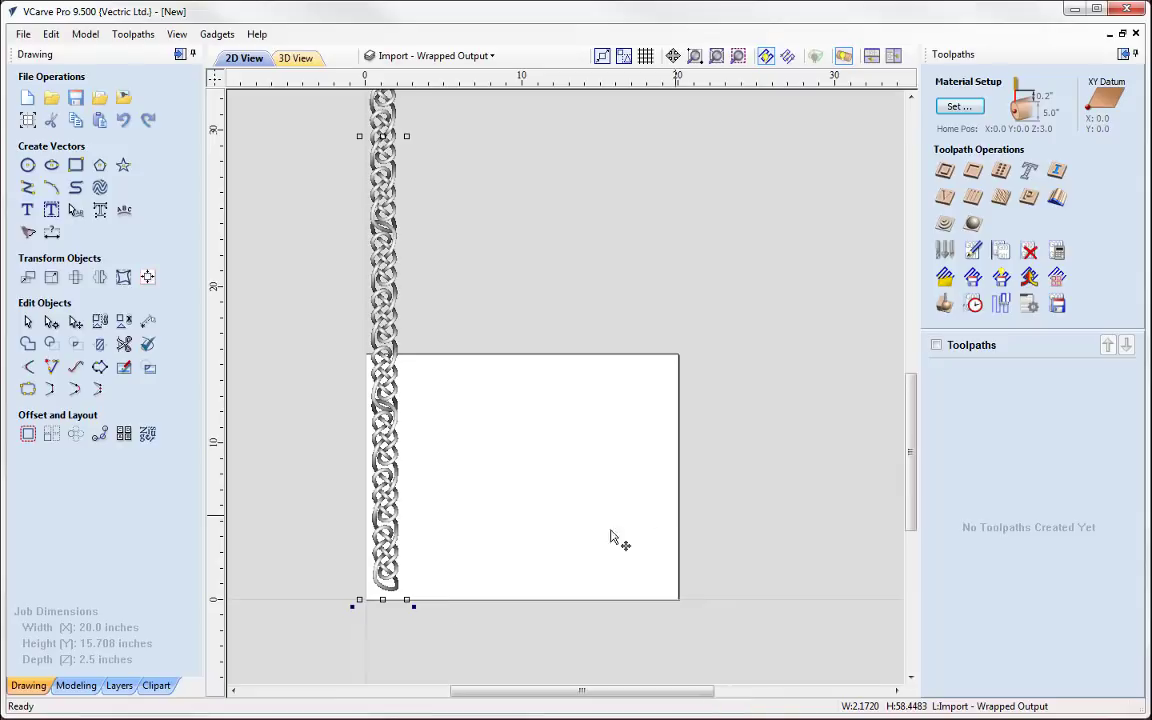
pyautogui.click(27, 187)
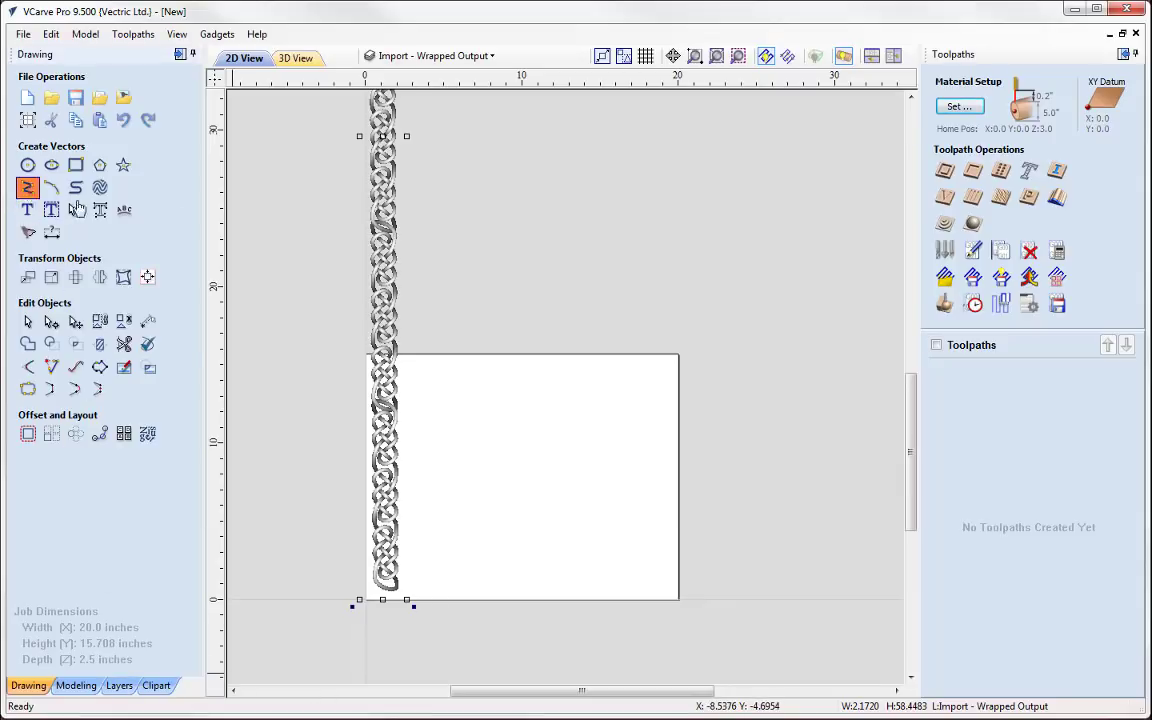
pyautogui.click(521, 598)
pyautogui.moveTo(512, 170); pyautogui.dragTo(519, 553, button='middle')
pyautogui.scroll(-3, 571, 363)
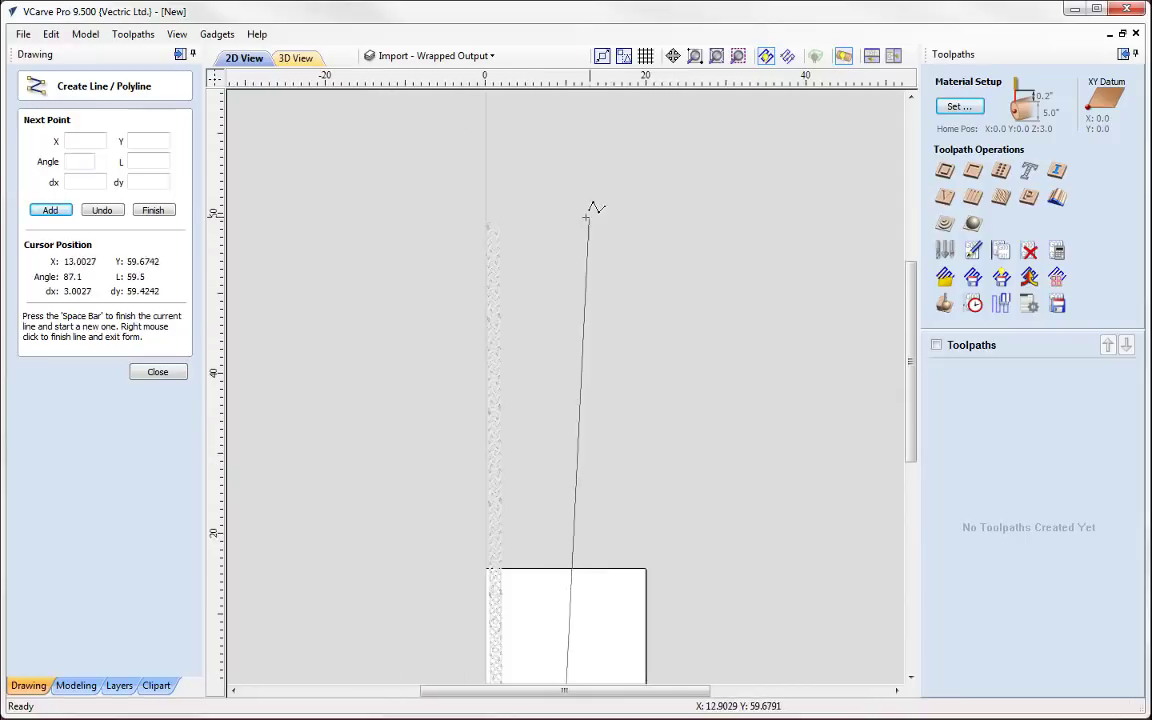
pyautogui.click(564, 113)
pyautogui.click(157, 371)
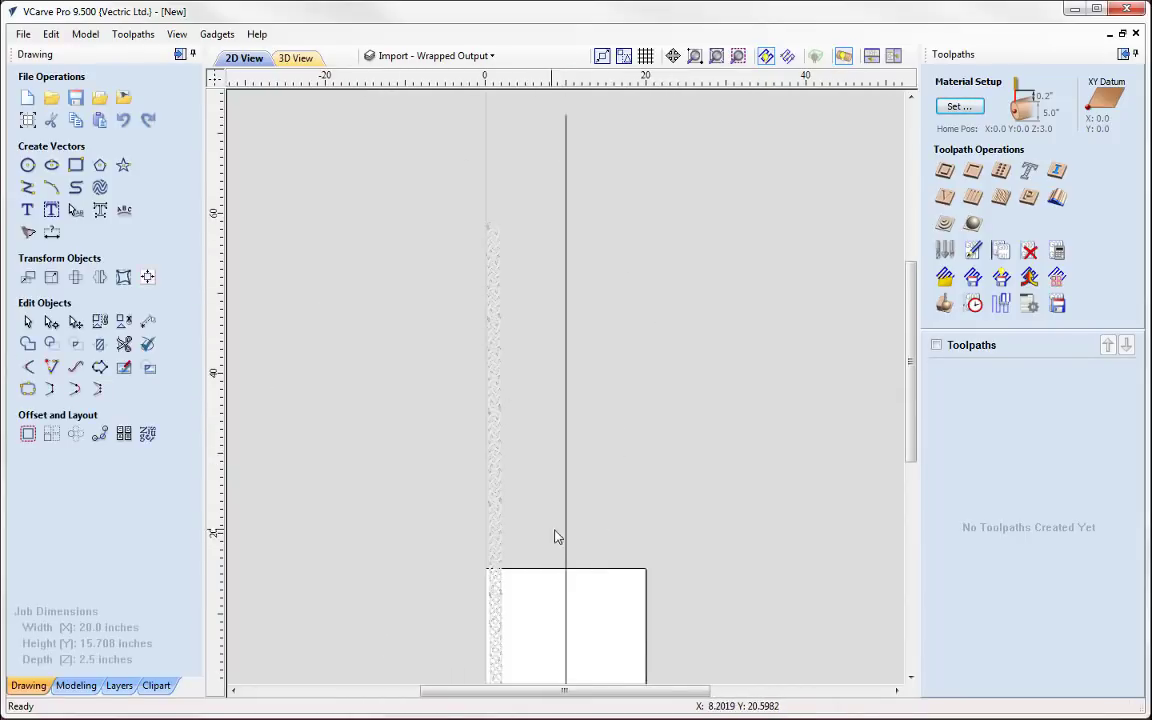
pyautogui.moveTo(555, 607)
pyautogui.mouseDown(button='middle')
pyautogui.moveTo(560, 500)
pyautogui.moveTo(566, 581)
pyautogui.moveTo(550, 612)
pyautogui.mouseUp(button='middle')
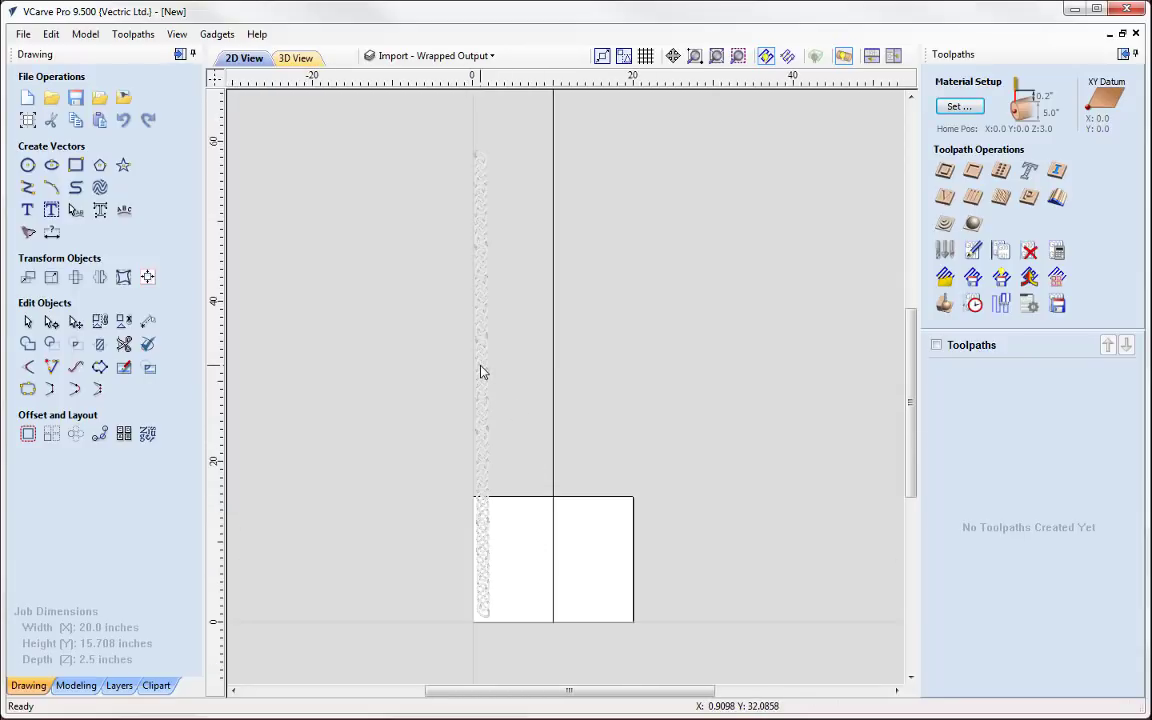
# Stretch the weave group's width to about 3.7 inches and keep its height.
pyautogui.click(481, 372)
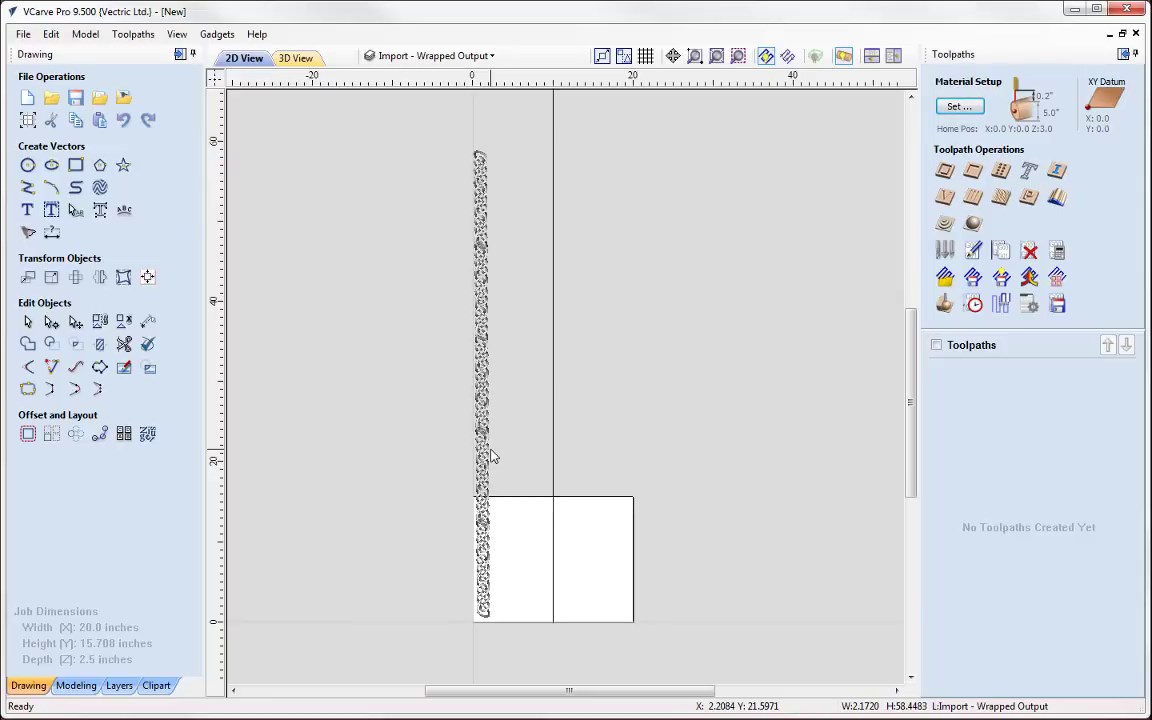
pyautogui.scroll(3, 475, 440)
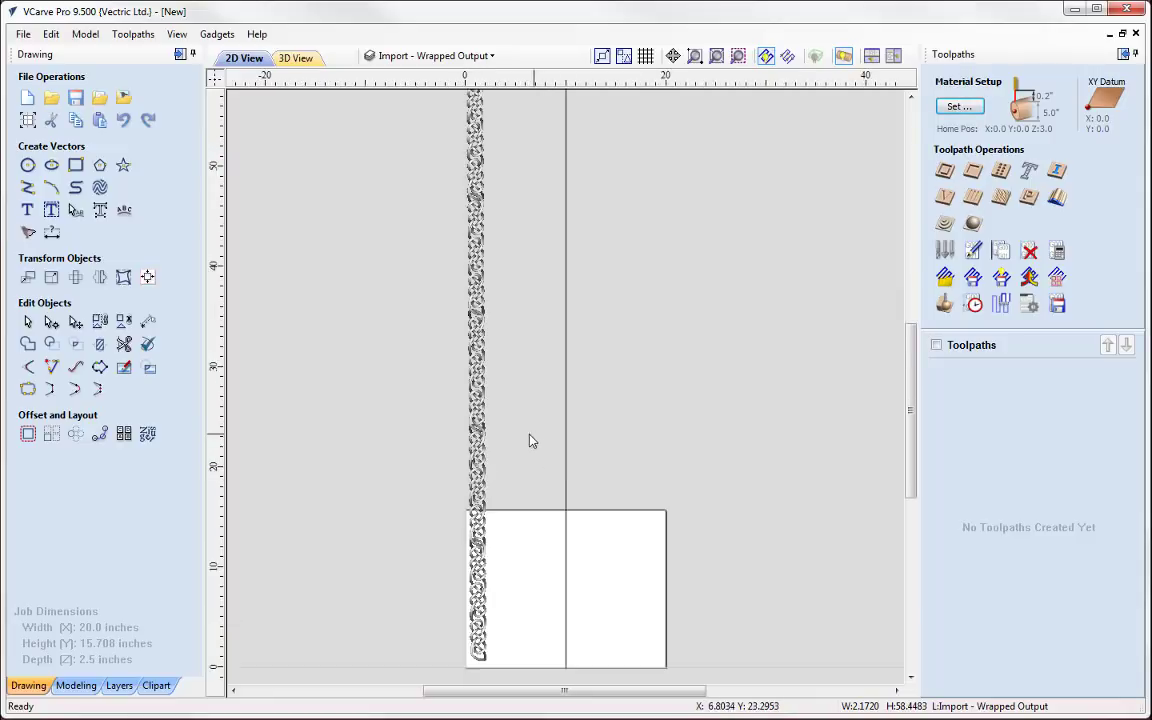
pyautogui.click(462, 432)
pyautogui.moveTo(462, 334); pyautogui.dragTo(497, 336)
# Tilt the weave group toward the vertical line, then enlarge it to about 11.4 by 72.9 inches and nudge it down.
pyautogui.scroll(-4, 597, 319)
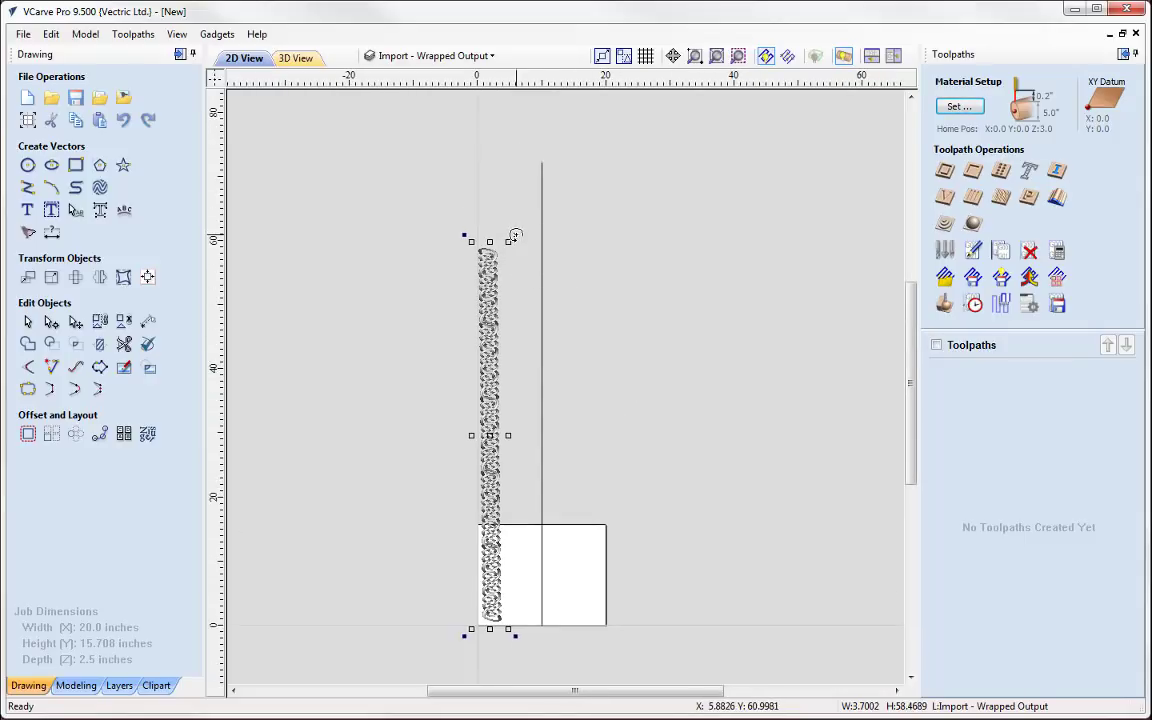
pyautogui.moveTo(514, 237); pyautogui.dragTo(540, 250)
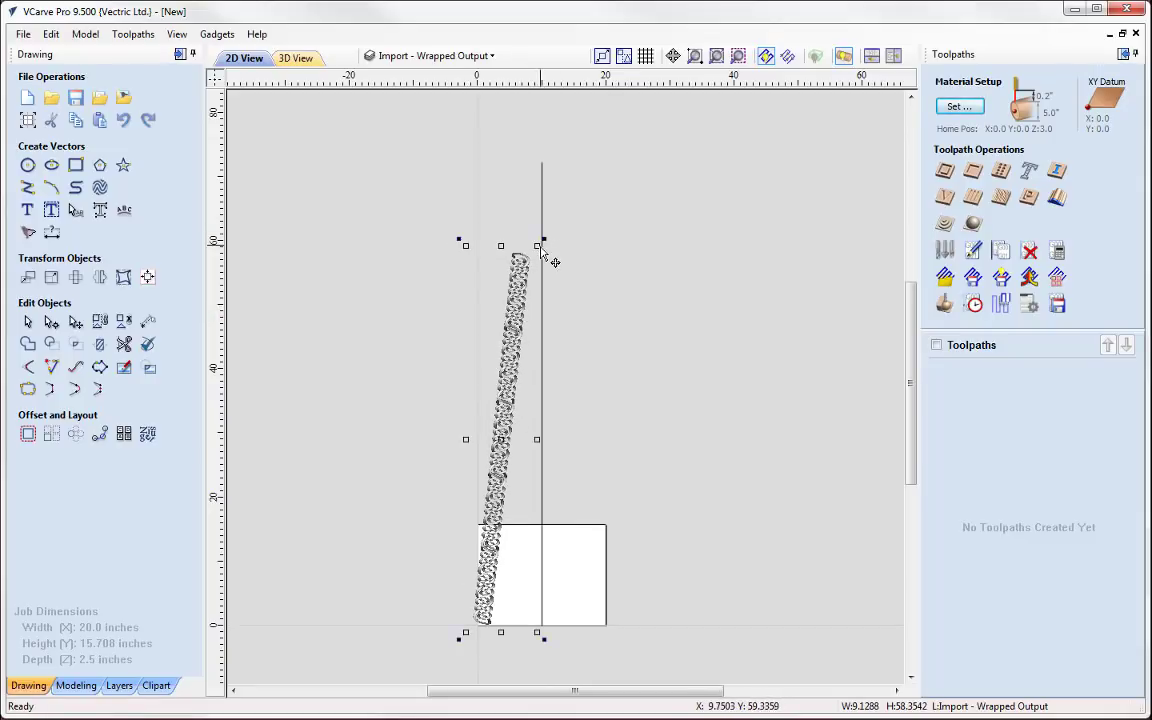
pyautogui.moveTo(540, 246); pyautogui.dragTo(547, 211)
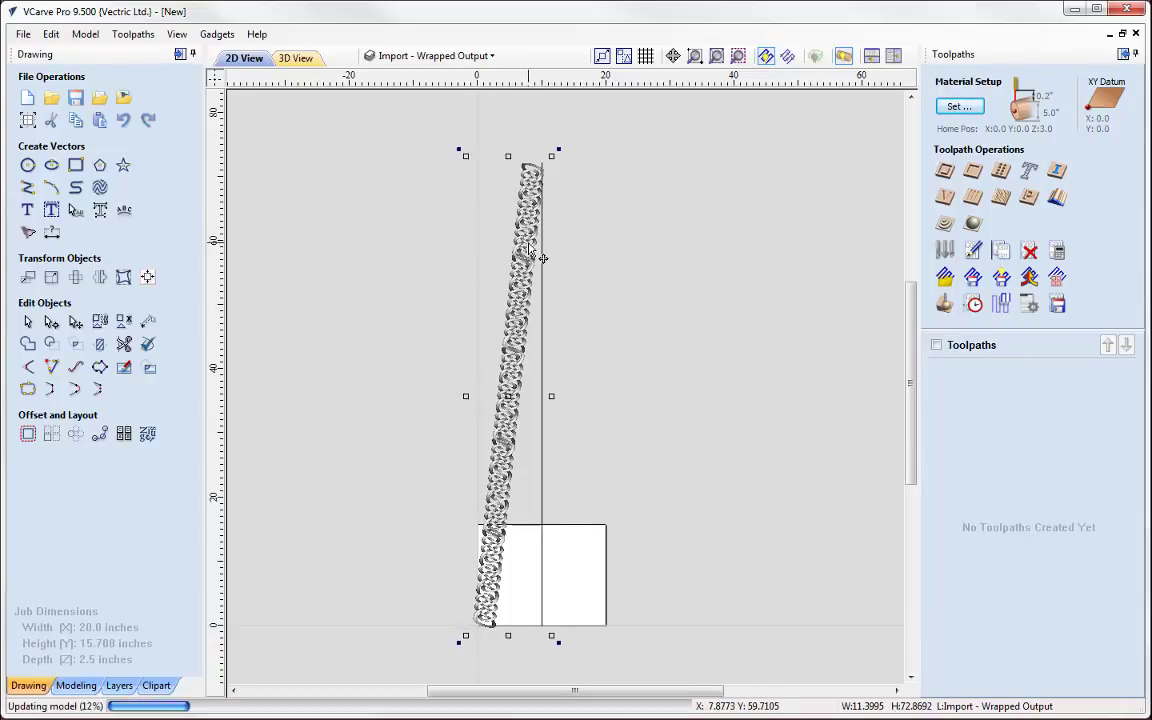
pyautogui.press('Down')
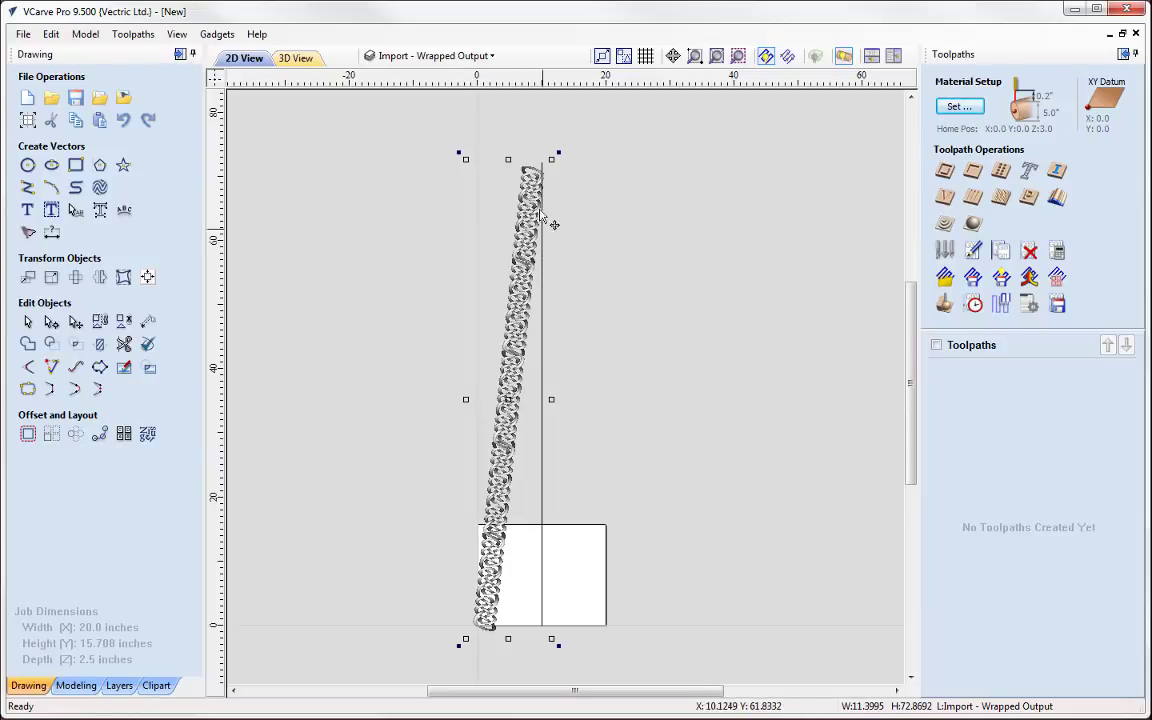
# Examine how the tilted weave wraps around the lower half of the cylinder in 3D.
pyautogui.click(303, 60)
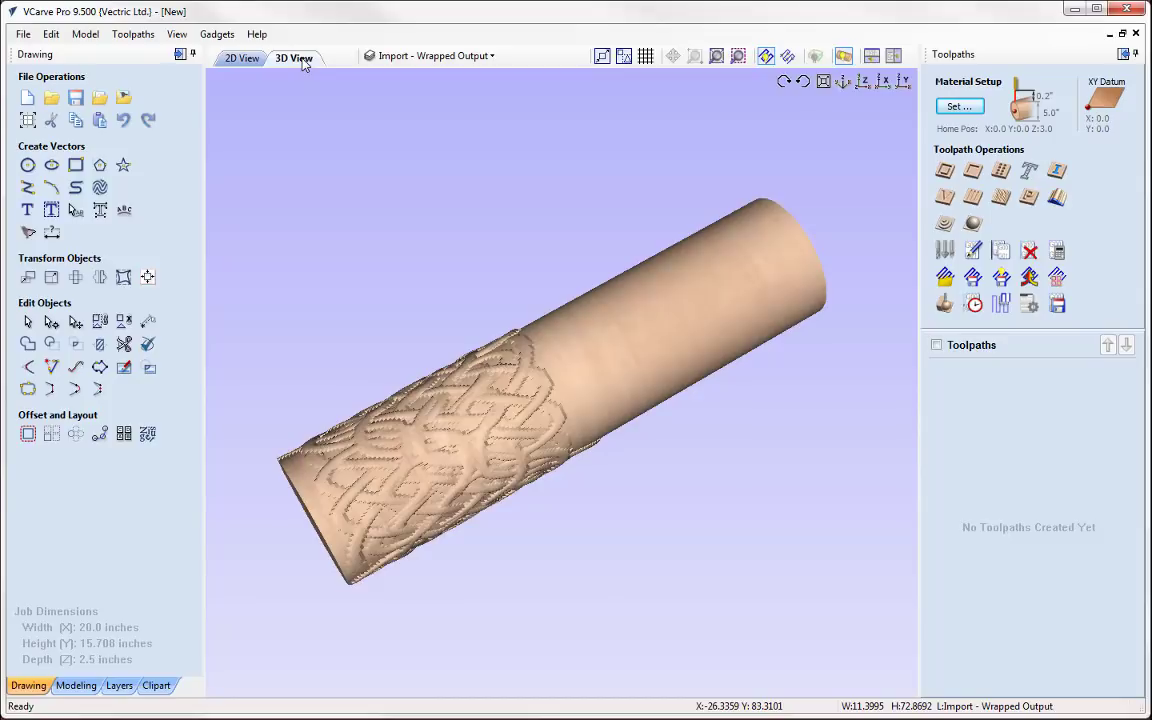
pyautogui.moveTo(763, 540); pyautogui.dragTo(689, 614)
pyautogui.moveTo(328, 407); pyautogui.dragTo(331, 375)
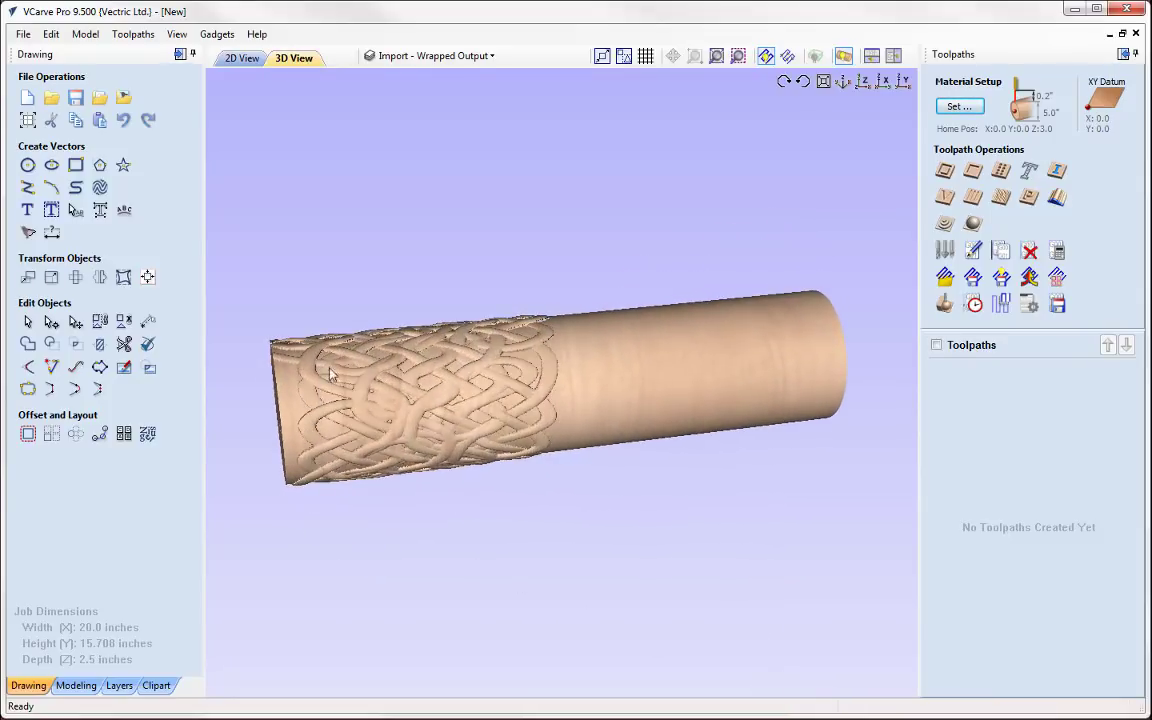
# Enlarge the weave group to about 12.9 by 82.4 inches in the 2D drawing and nudge it left.
pyautogui.click(241, 60)
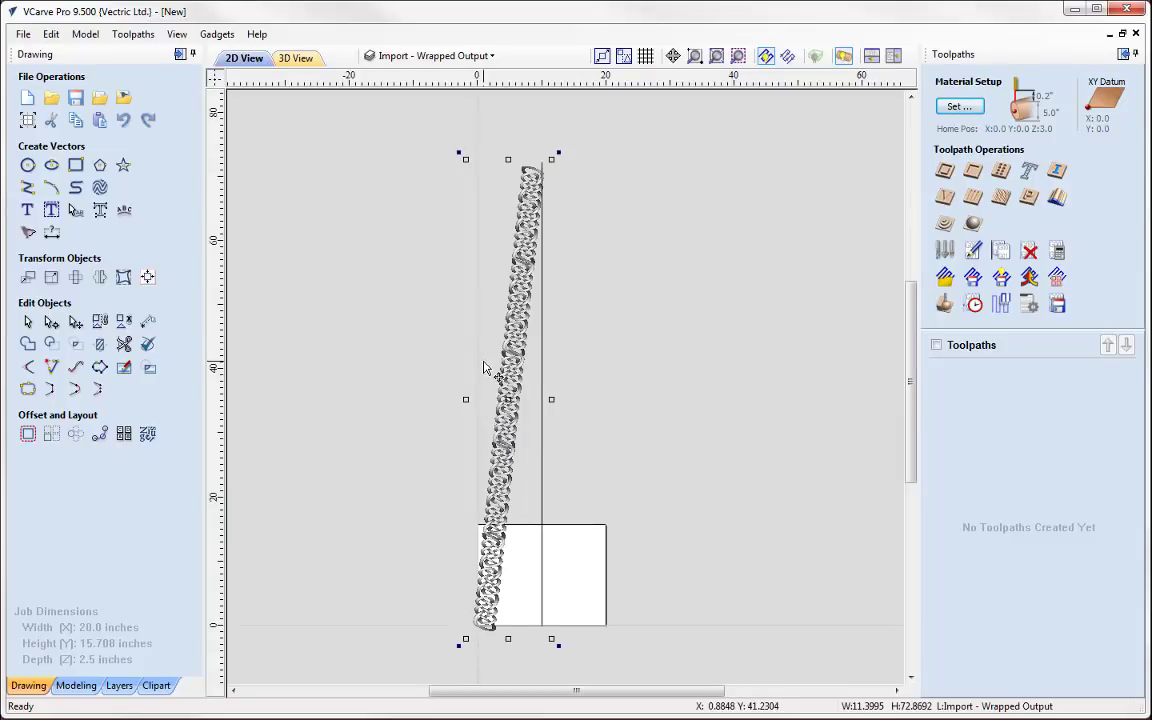
pyautogui.click(553, 161)
pyautogui.moveTo(553, 161); pyautogui.dragTo(560, 100)
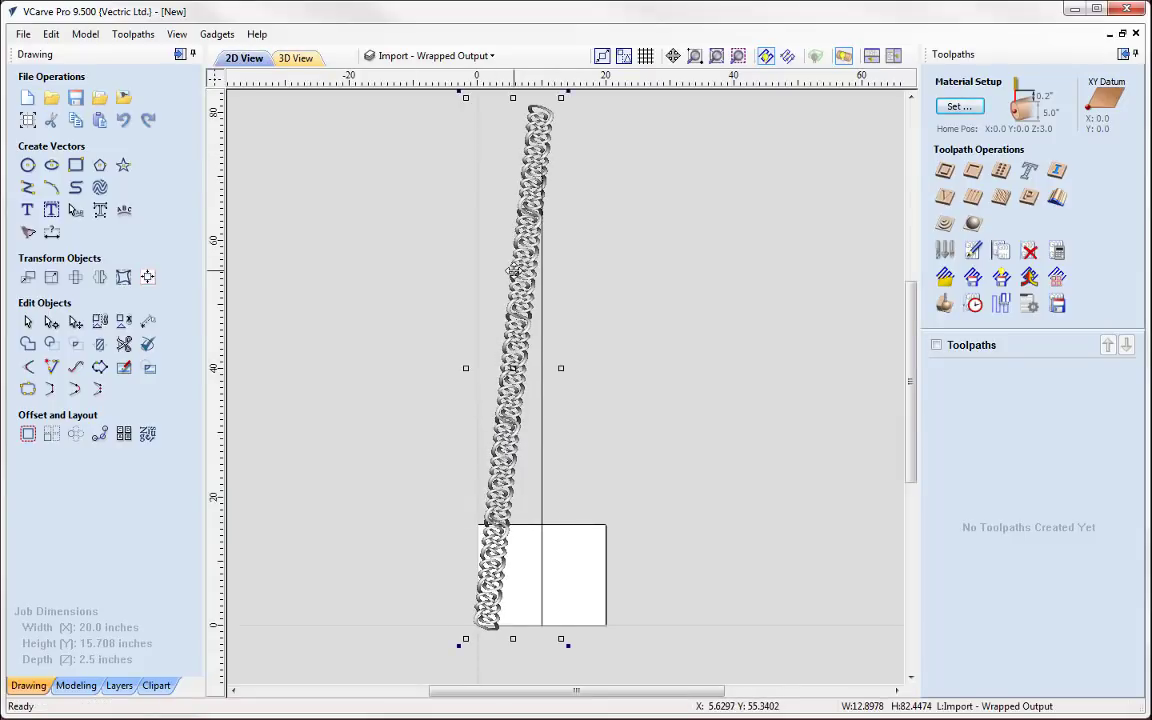
pyautogui.press('Left')
pyautogui.press('Left')
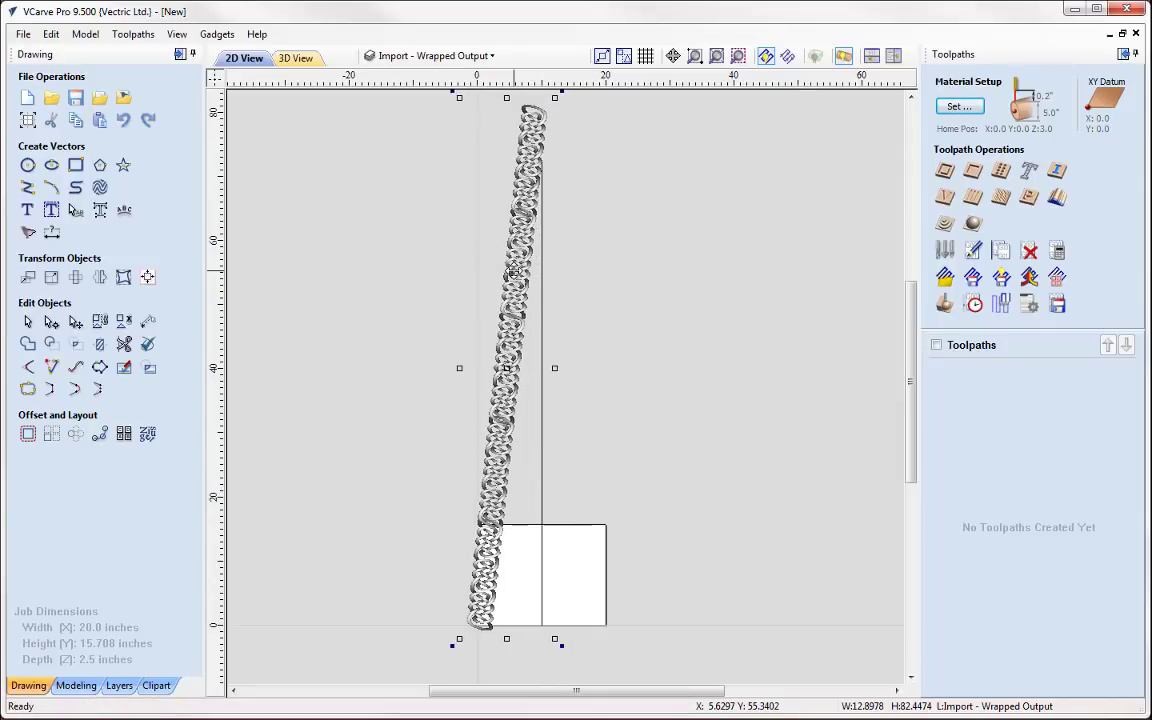
# Examine the enlarged weave's overlapping spiral on the cylinder in 3D.
pyautogui.click(294, 57)
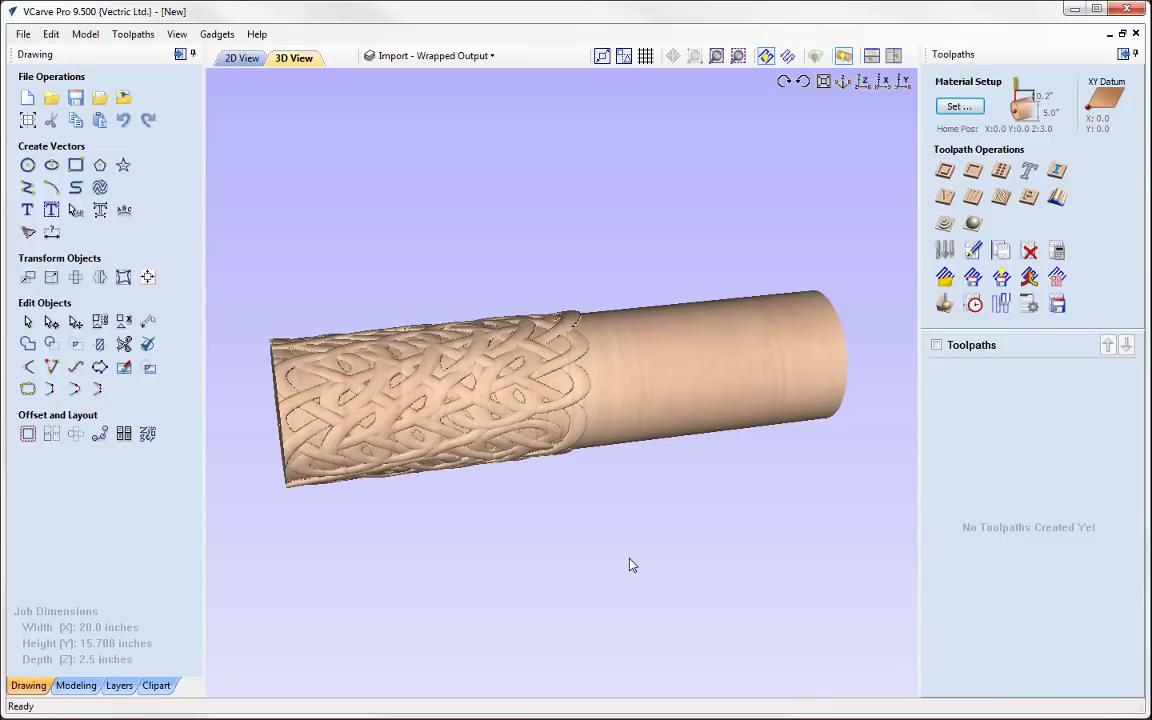
pyautogui.moveTo(586, 476); pyautogui.dragTo(409, 567)
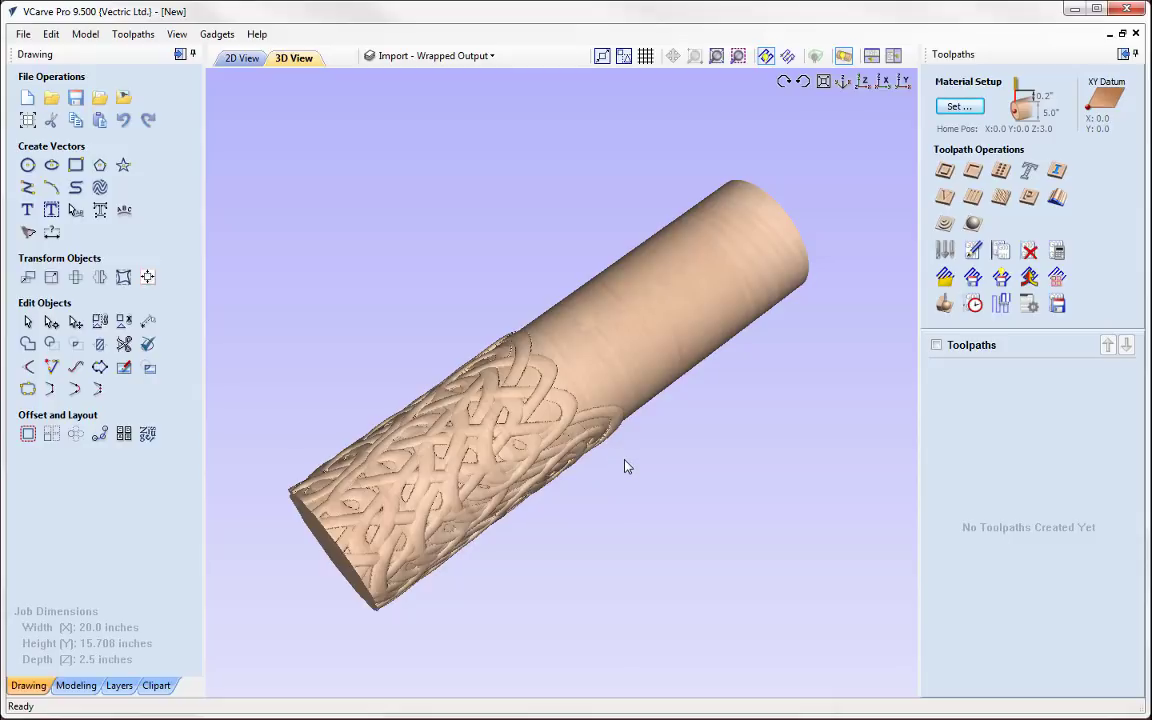
# Add the Circular_0.75 3D tab clipart to the empty half of the 2D drawing and widen it to about 1.22 inches.
pyautogui.click(243, 59)
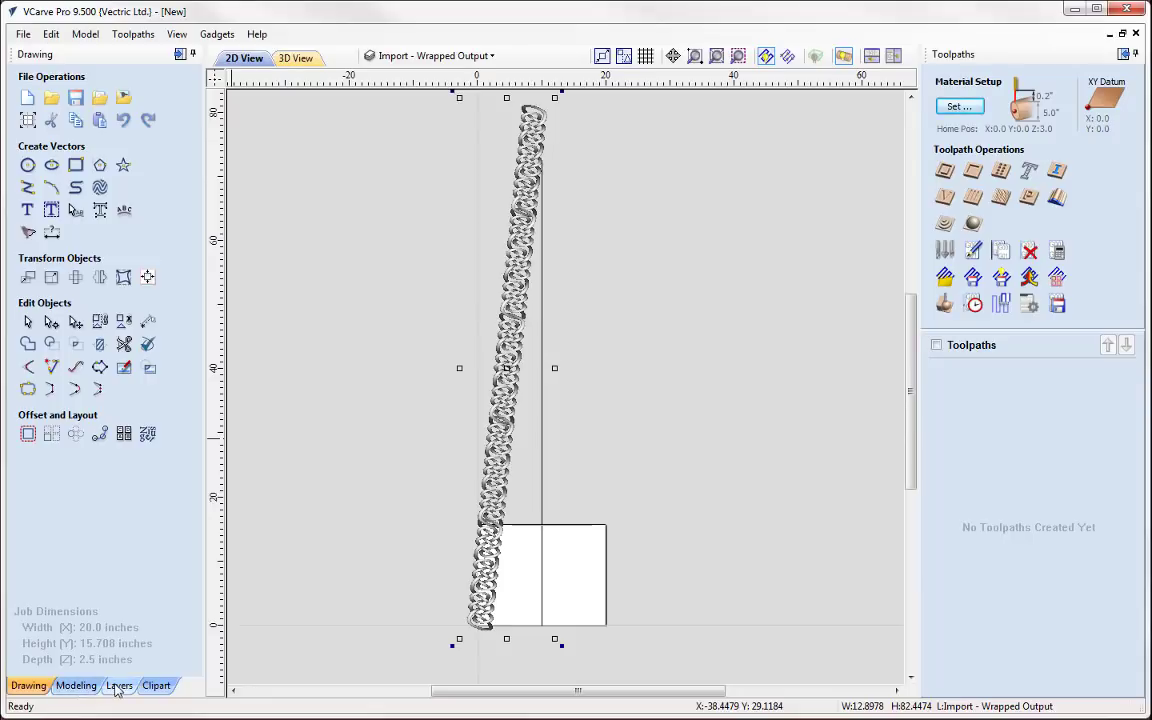
pyautogui.click(156, 685)
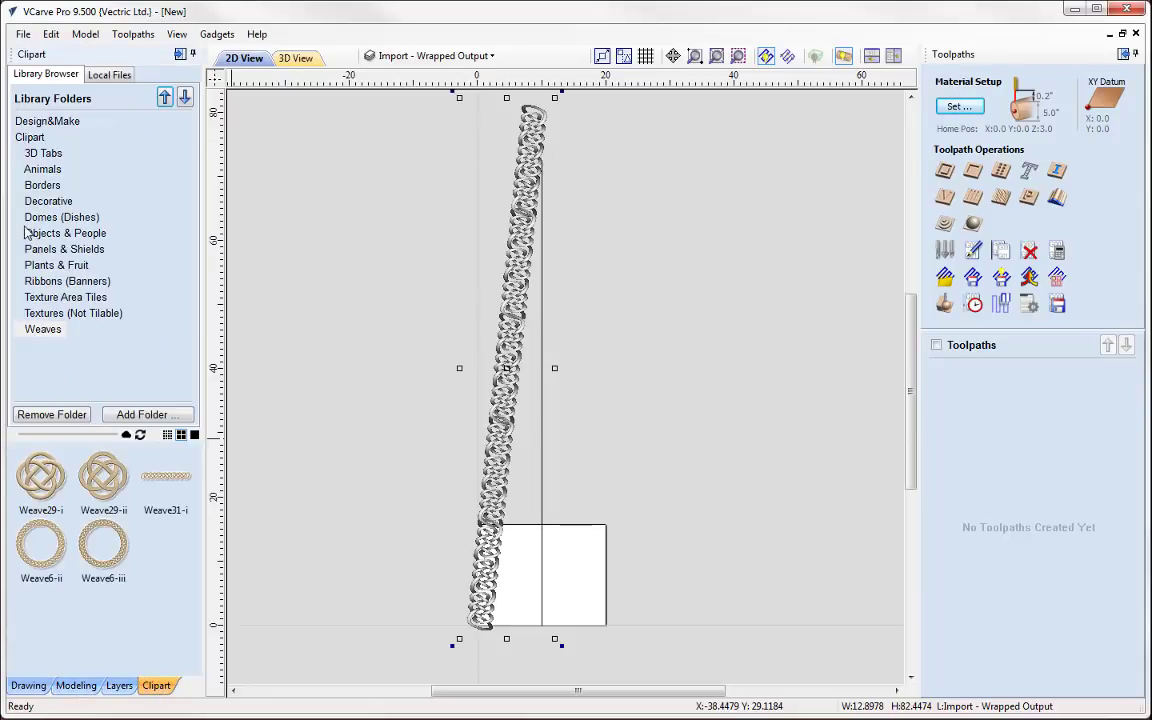
pyautogui.click(44, 153)
pyautogui.moveTo(40, 475); pyautogui.dragTo(572, 568)
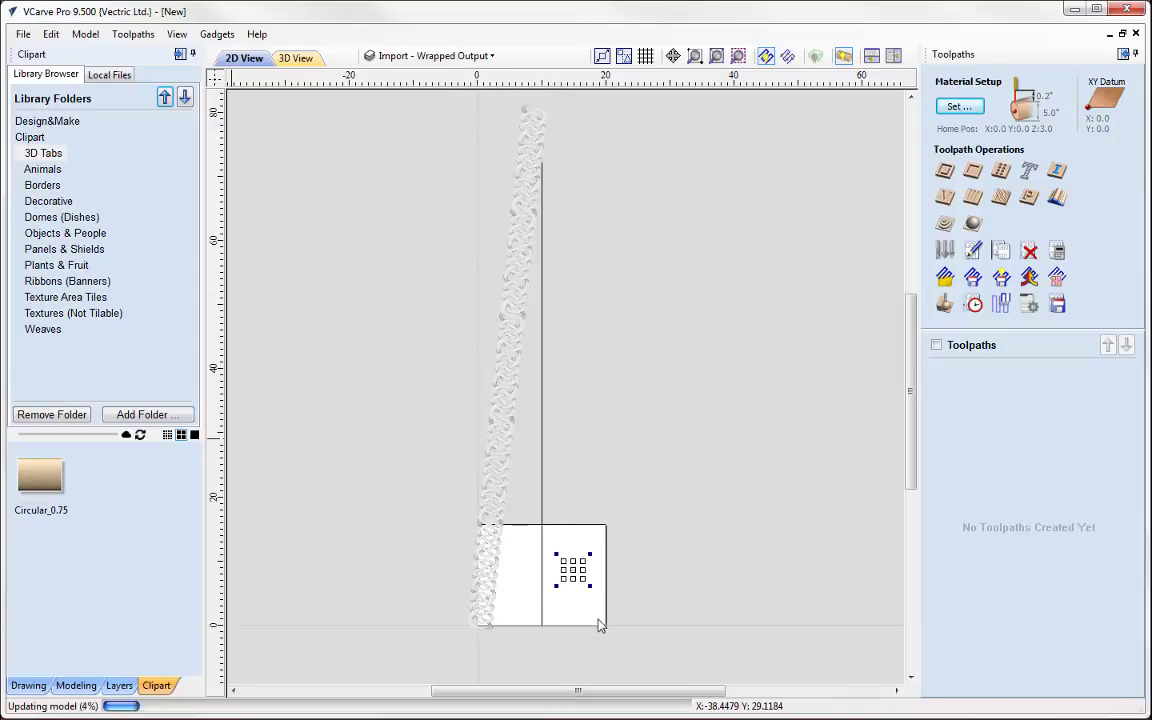
pyautogui.scroll(3, 640, 500)
pyautogui.scroll(3, 632, 454)
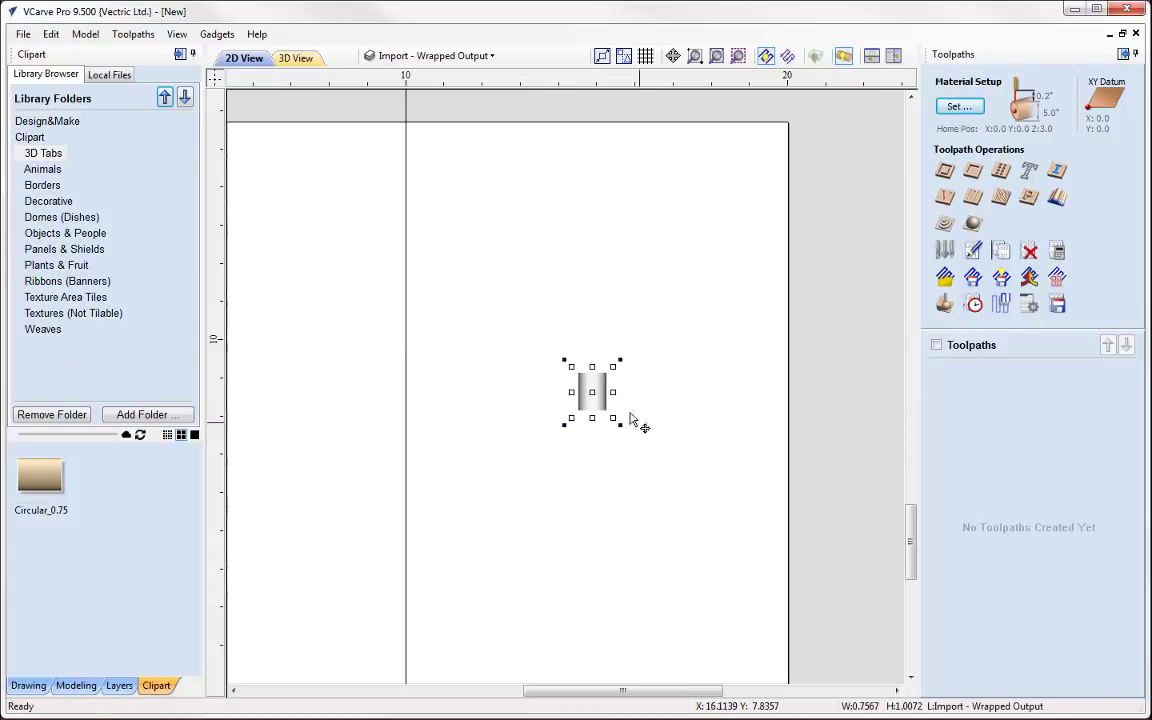
pyautogui.moveTo(680, 365); pyautogui.dragTo(712, 314, button='middle')
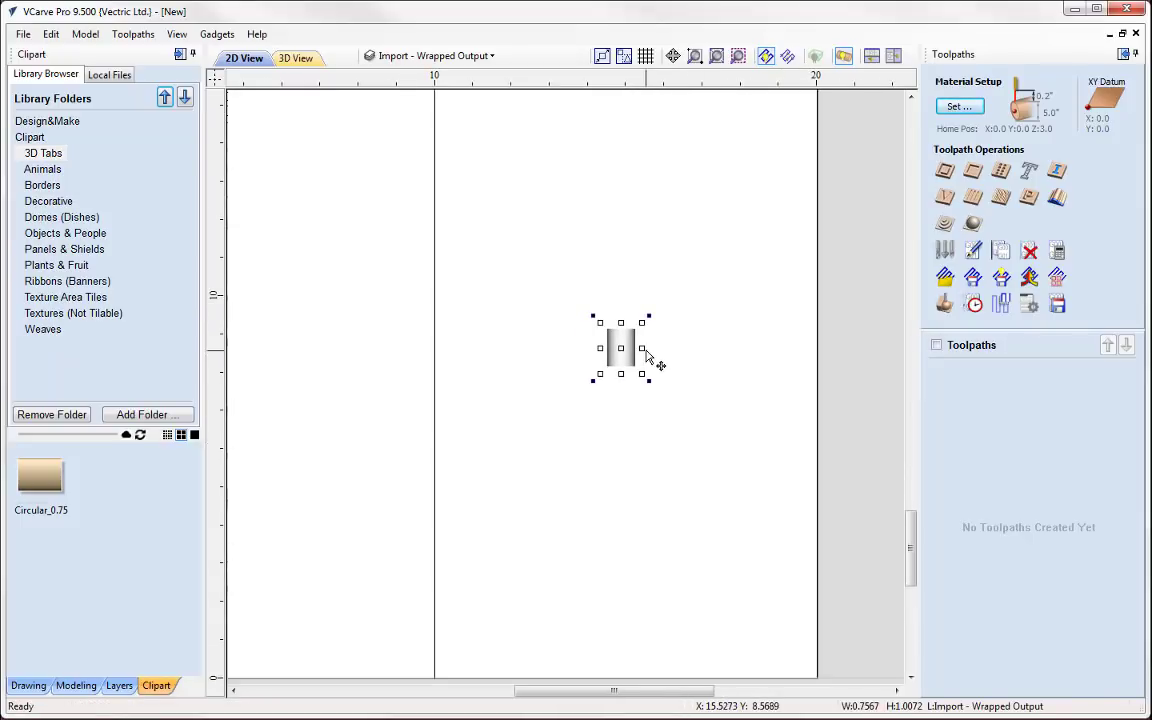
pyautogui.moveTo(643, 350); pyautogui.dragTo(658, 350)
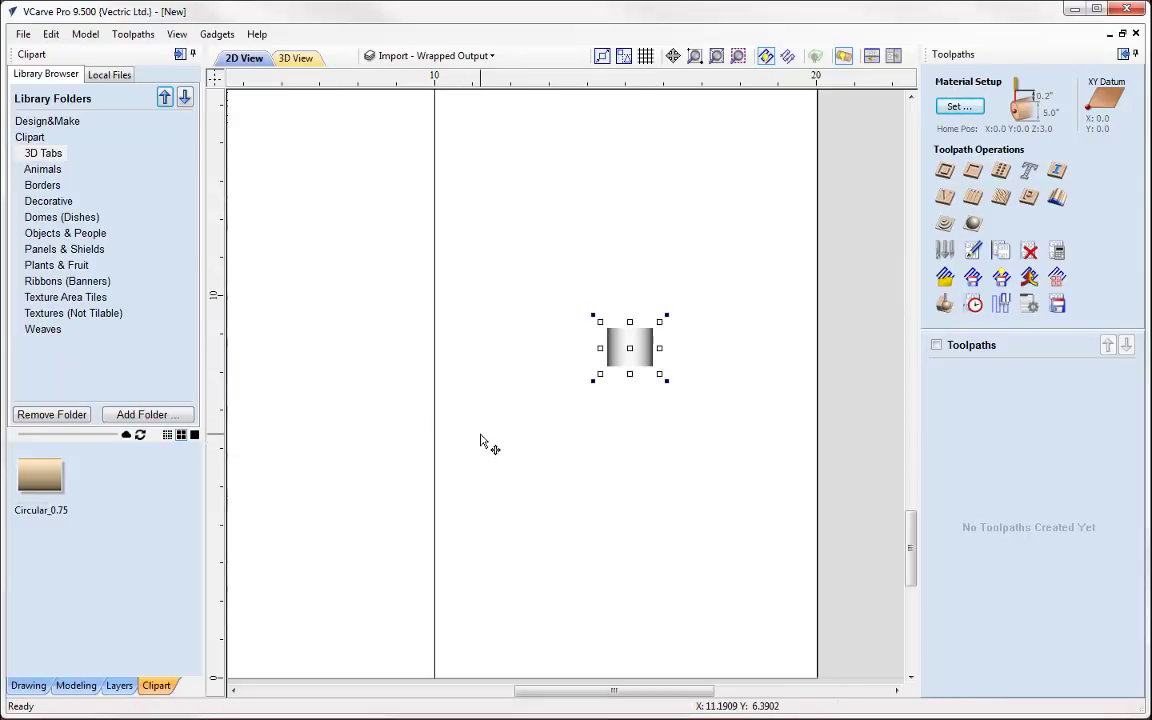
# Center the circular tab horizontally and vertically in the material.
pyautogui.click(28, 686)
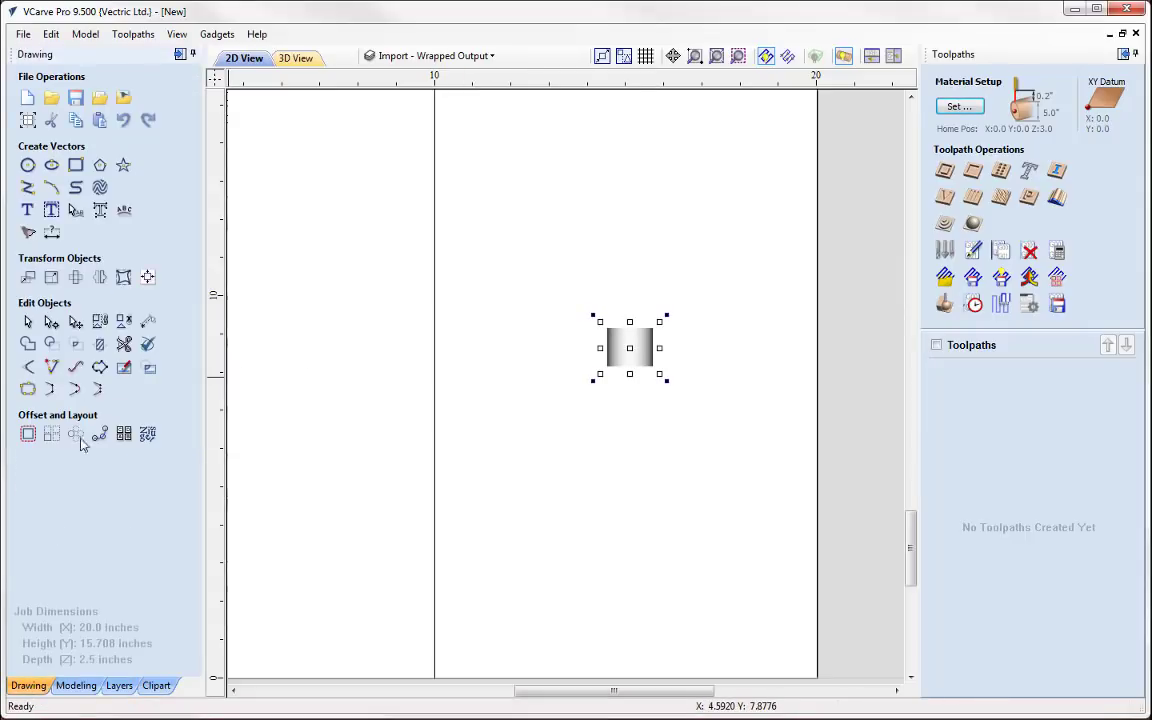
pyautogui.click(149, 275)
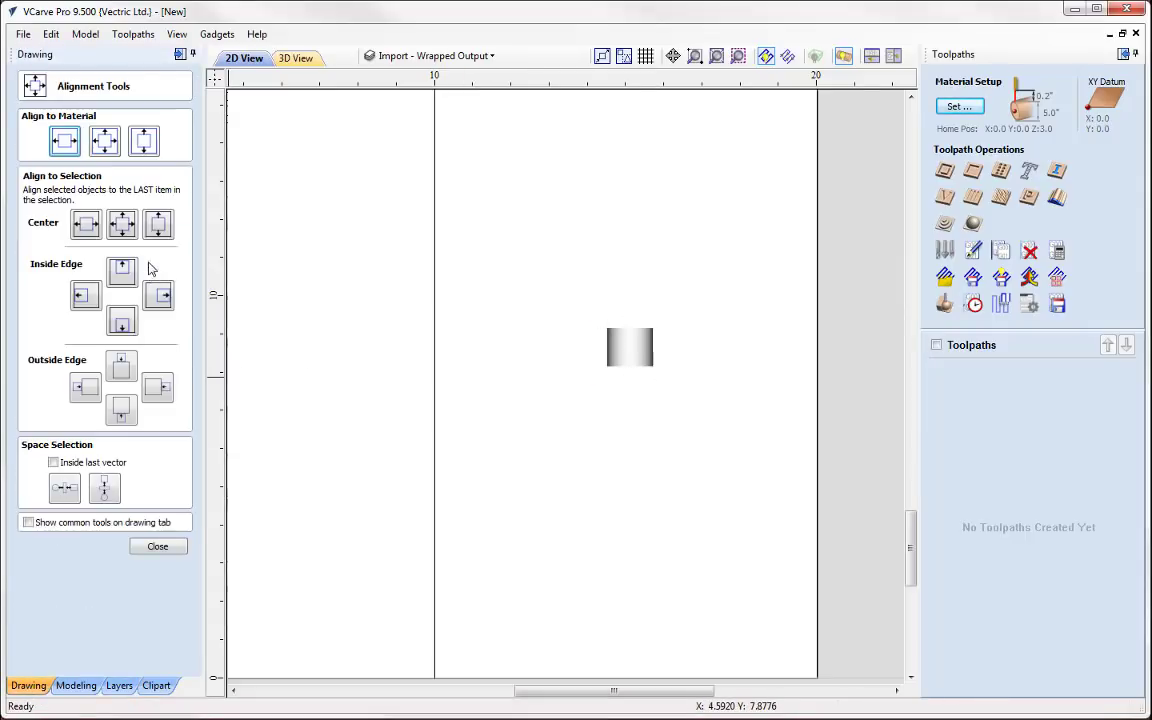
pyautogui.click(104, 140)
pyautogui.click(180, 542)
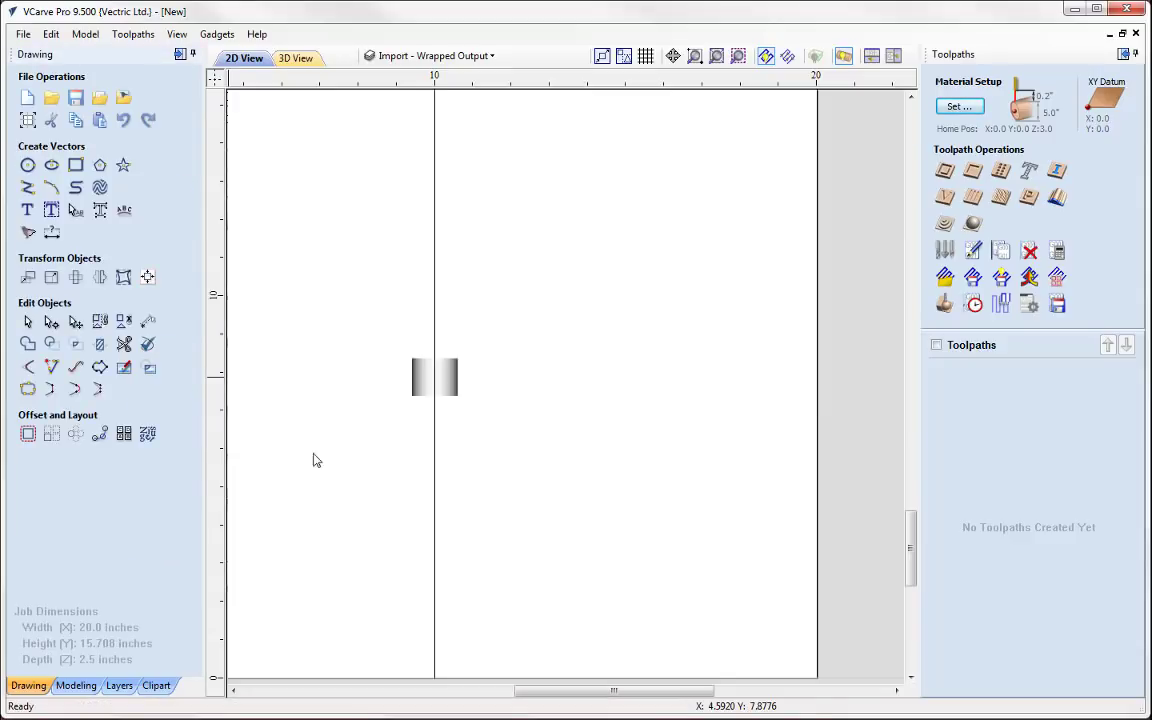
# Stretch the circular tab along the vertical line to about 17.5 inches tall so it extends past both material edges.
pyautogui.click(440, 373)
pyautogui.scroll(-3, 560, 455)
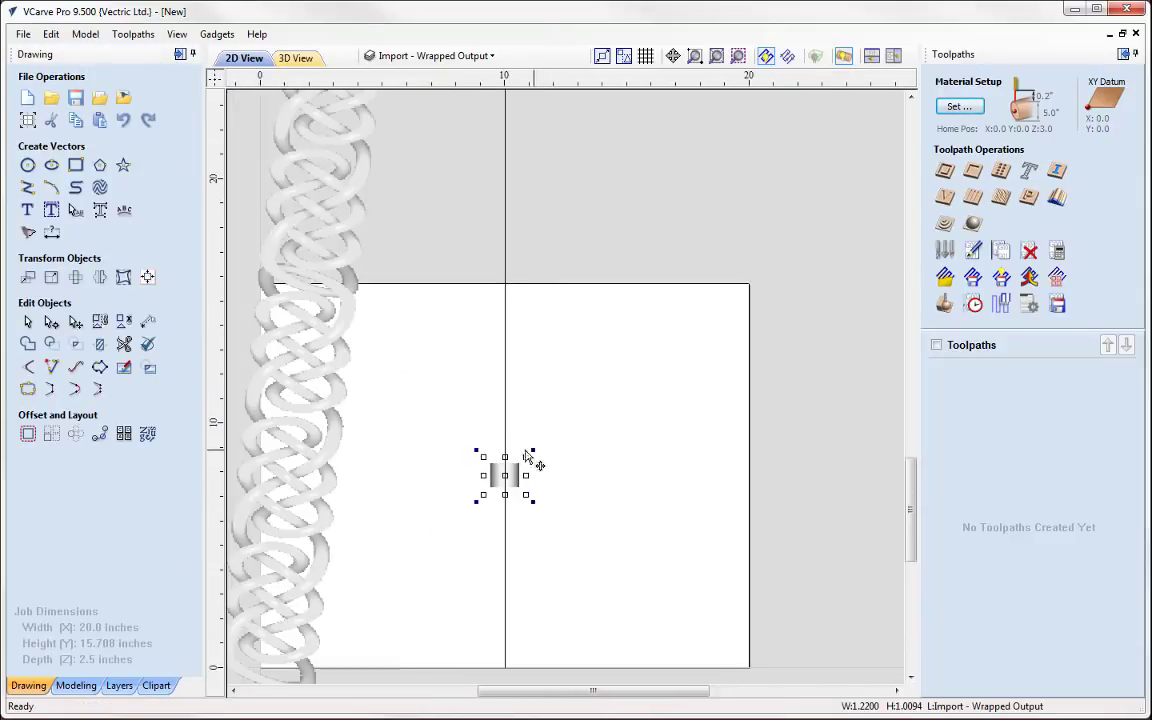
pyautogui.click(503, 432)
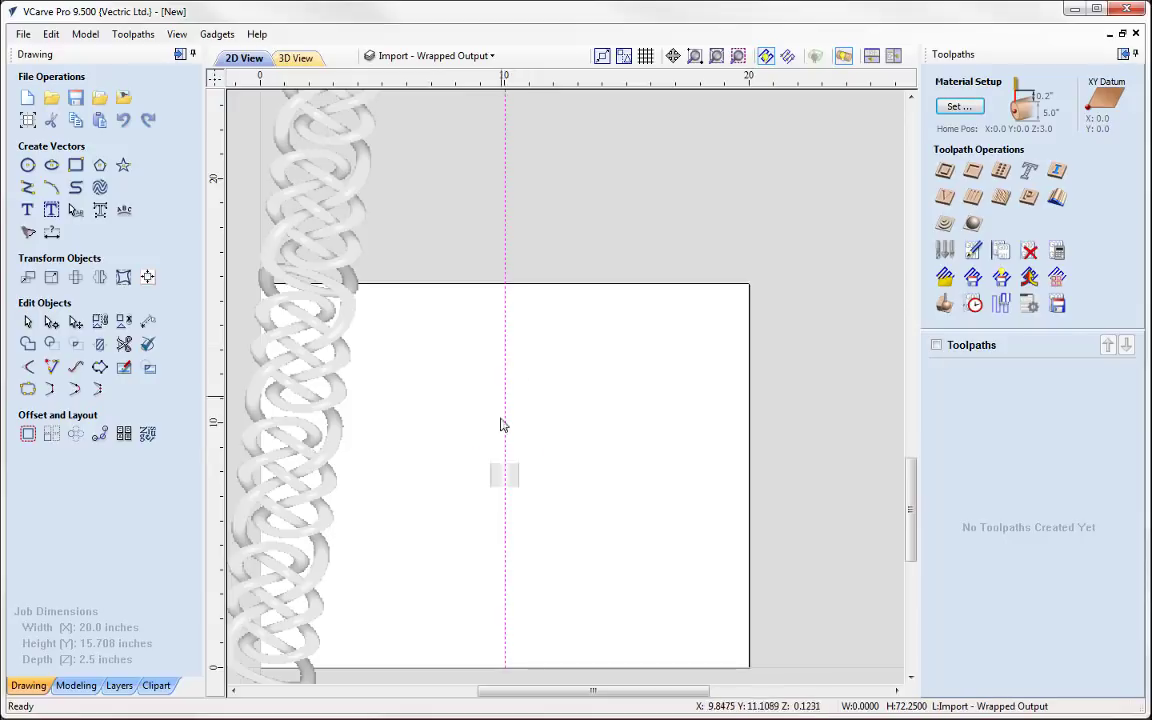
pyautogui.click(504, 476)
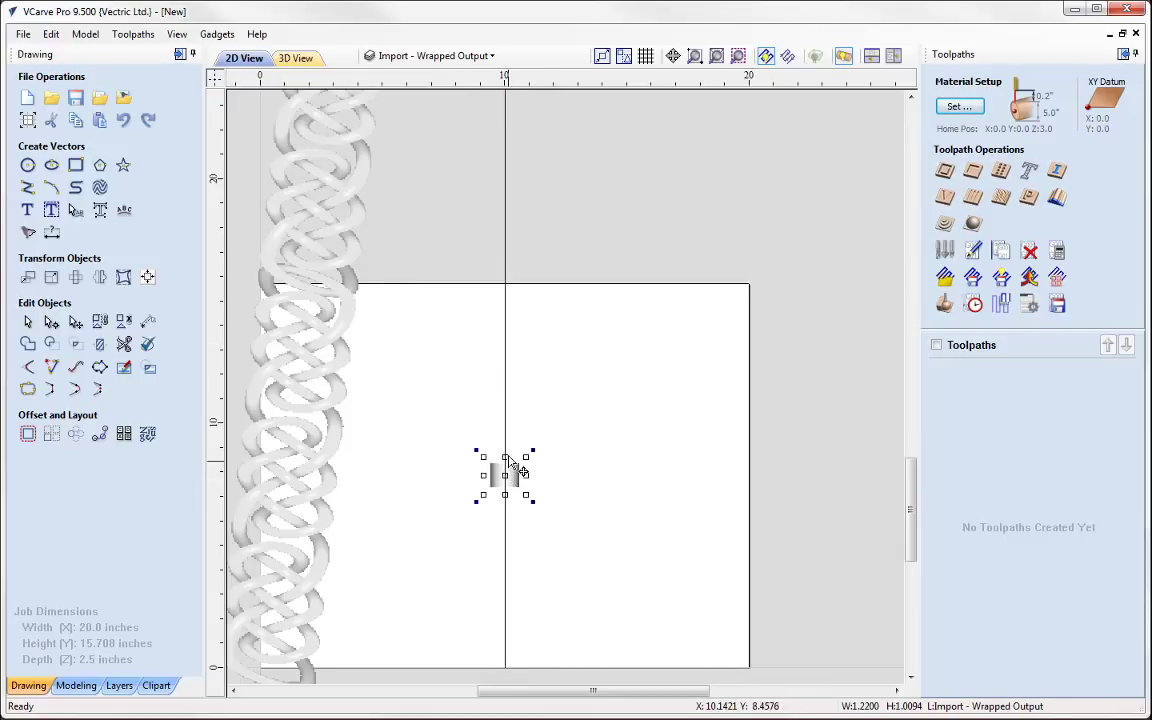
pyautogui.moveTo(504, 455); pyautogui.dragTo(505, 325)
pyautogui.scroll(-1, 548, 324)
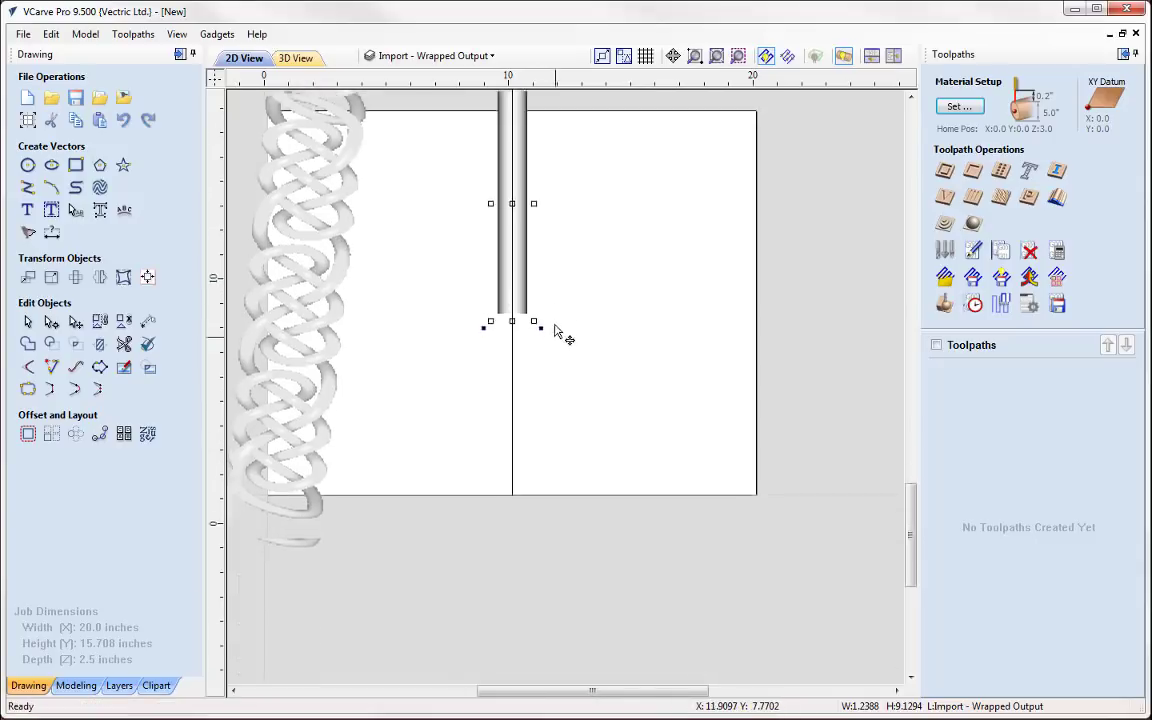
pyautogui.scroll(1, 527, 301)
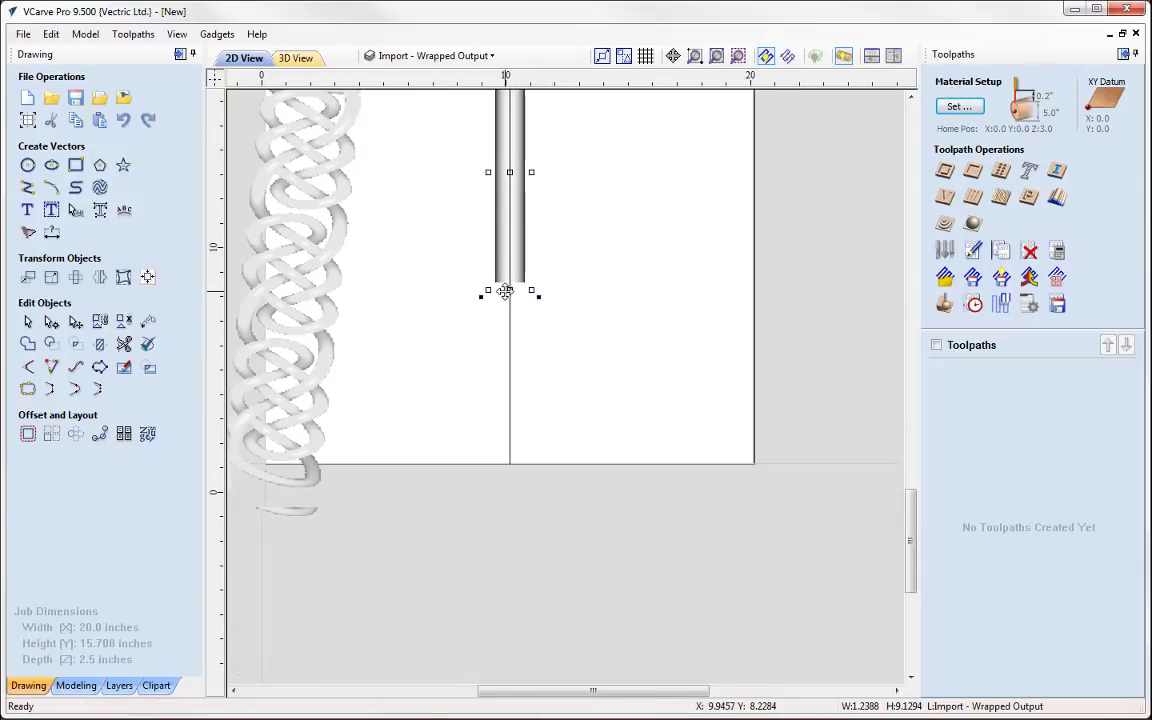
pyautogui.moveTo(510, 290); pyautogui.dragTo(510, 395)
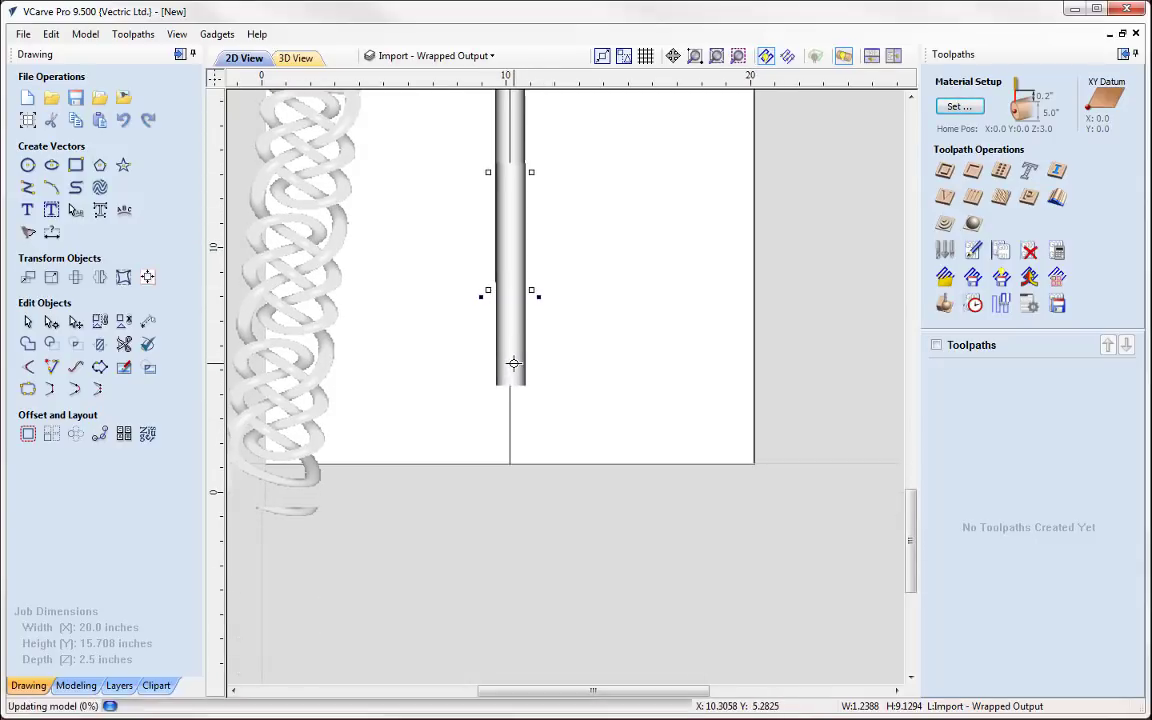
pyautogui.scroll(2, 510, 397)
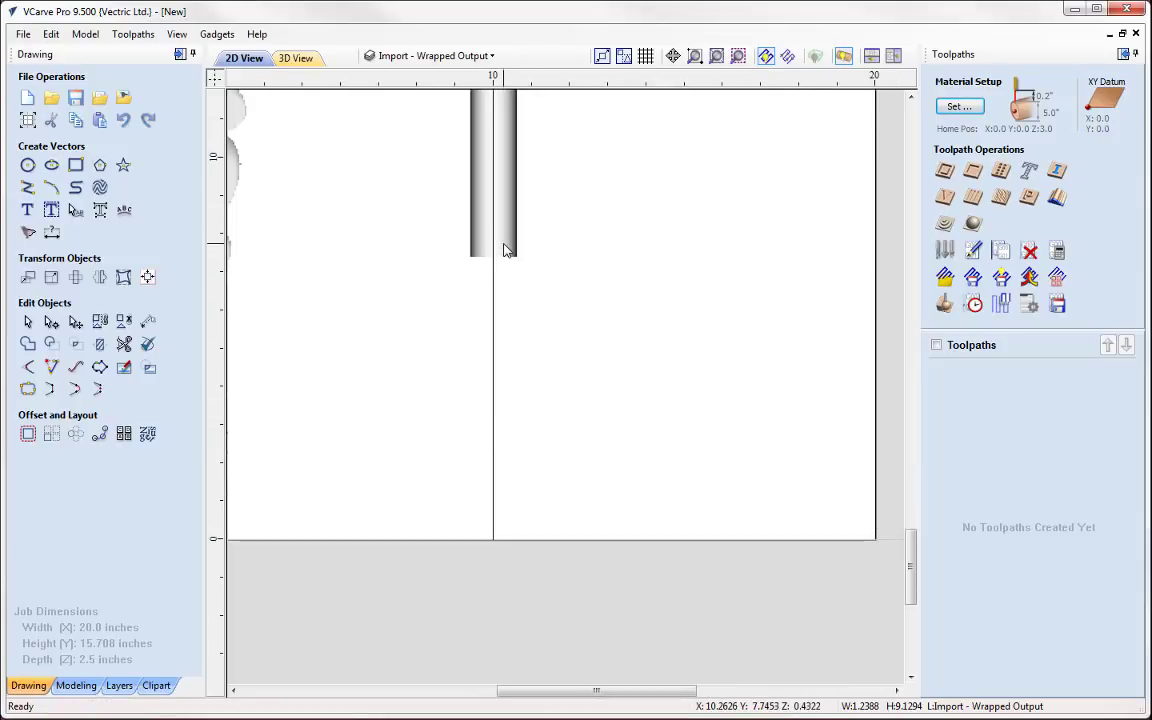
pyautogui.moveTo(494, 267); pyautogui.dragTo(507, 580)
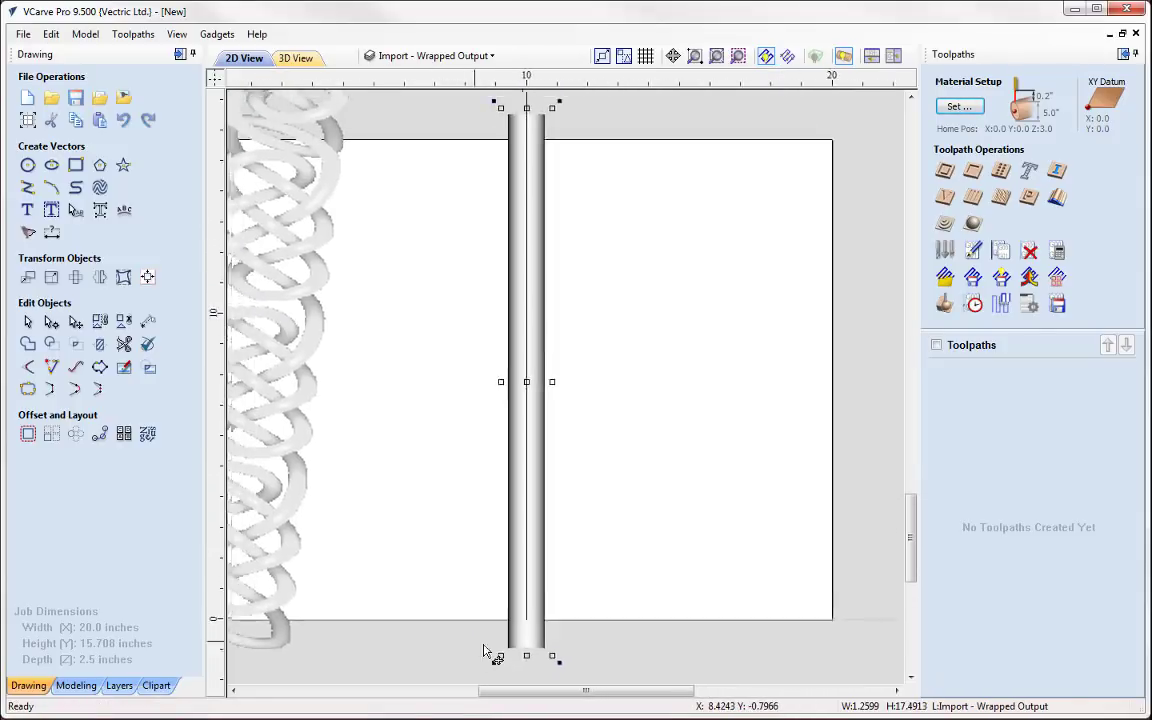
# Insert a new component level above Level 2 and move the Circular_0.75 component into it.
pyautogui.click(76, 686)
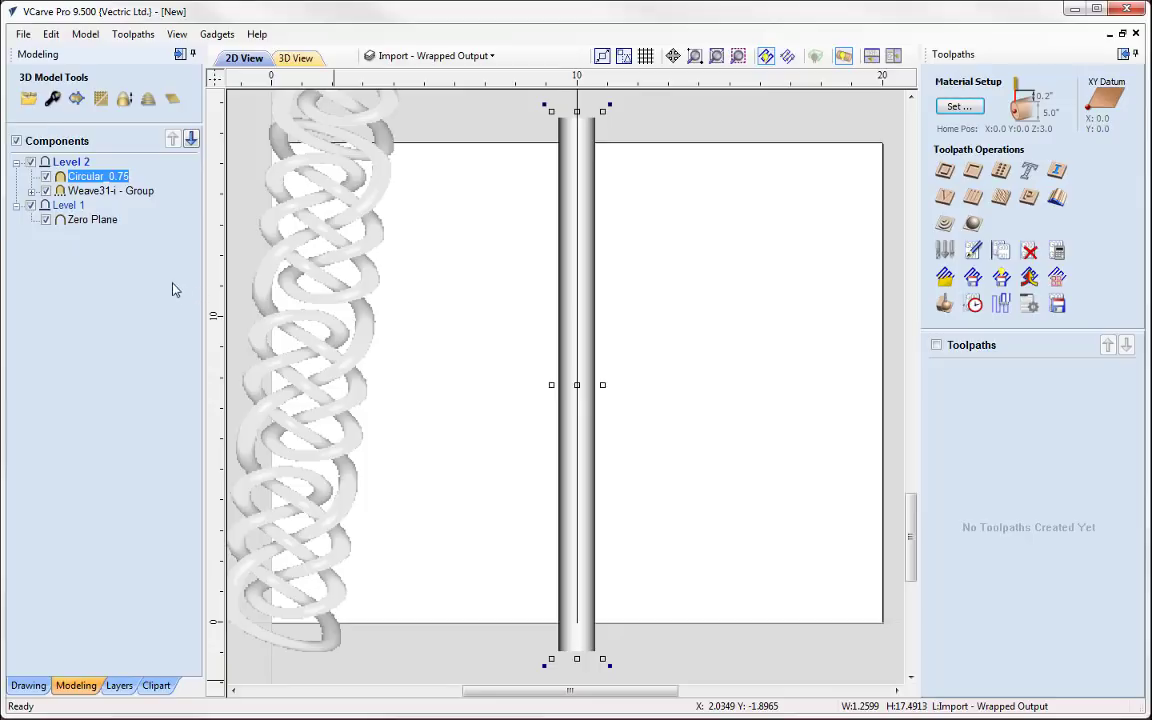
pyautogui.rightClick(70, 162)
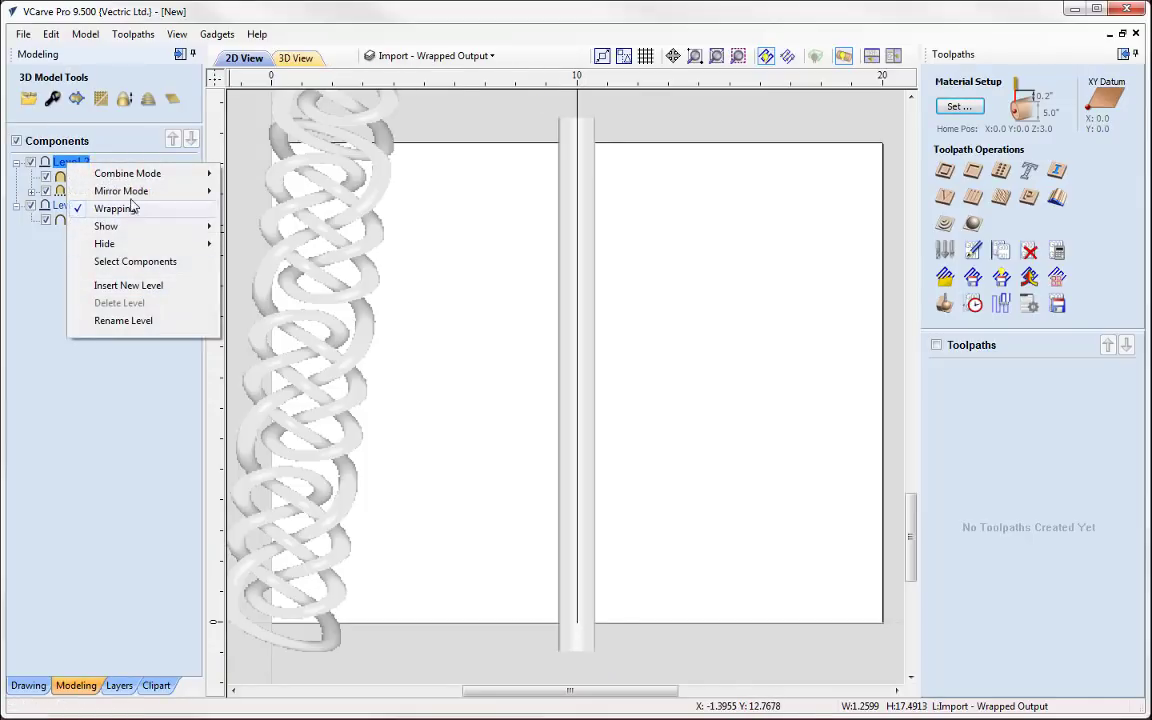
pyautogui.click(130, 286)
pyautogui.moveTo(62, 190); pyautogui.dragTo(70, 163)
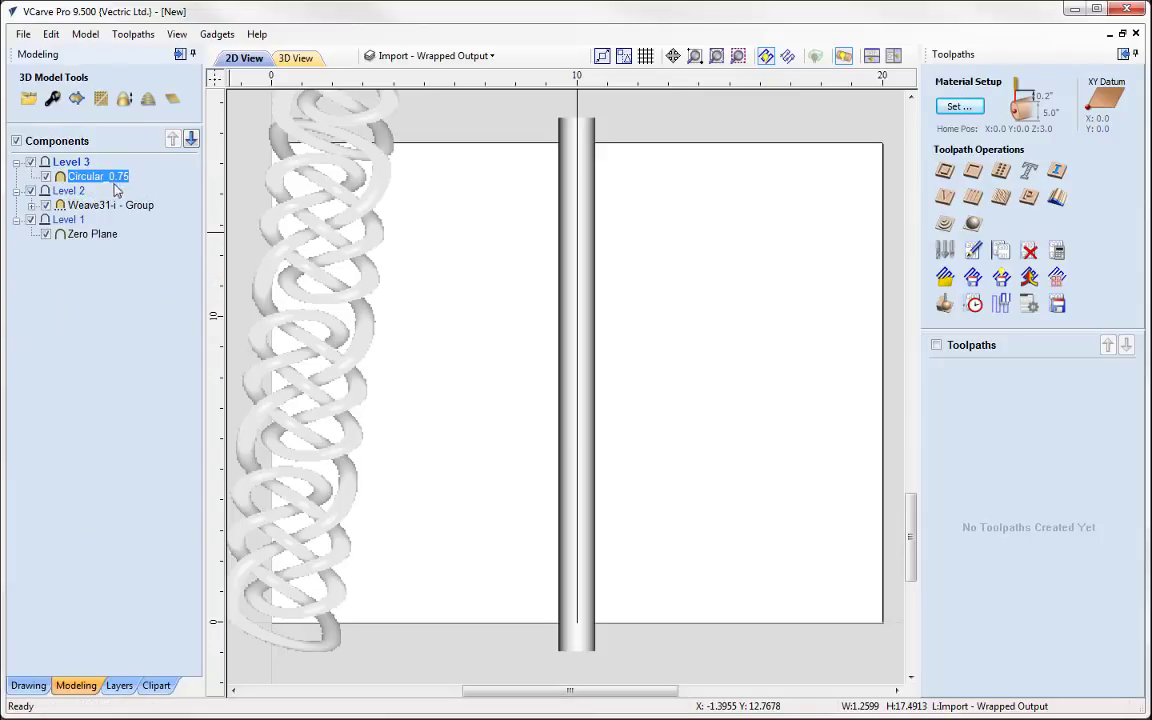
# Set the Circular_0.75 component's shape height to 0.3 inches.
pyautogui.doubleClick(62, 178)
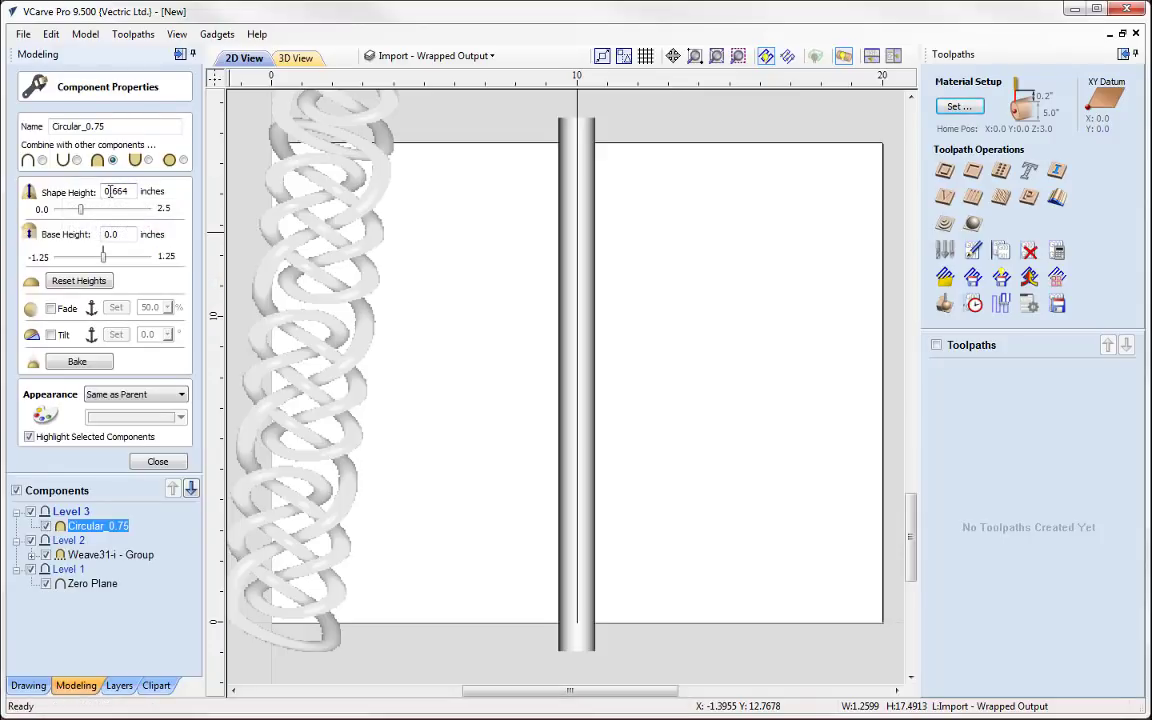
pyautogui.doubleClick(115, 191)
pyautogui.write('0.3')
pyautogui.click(157, 461)
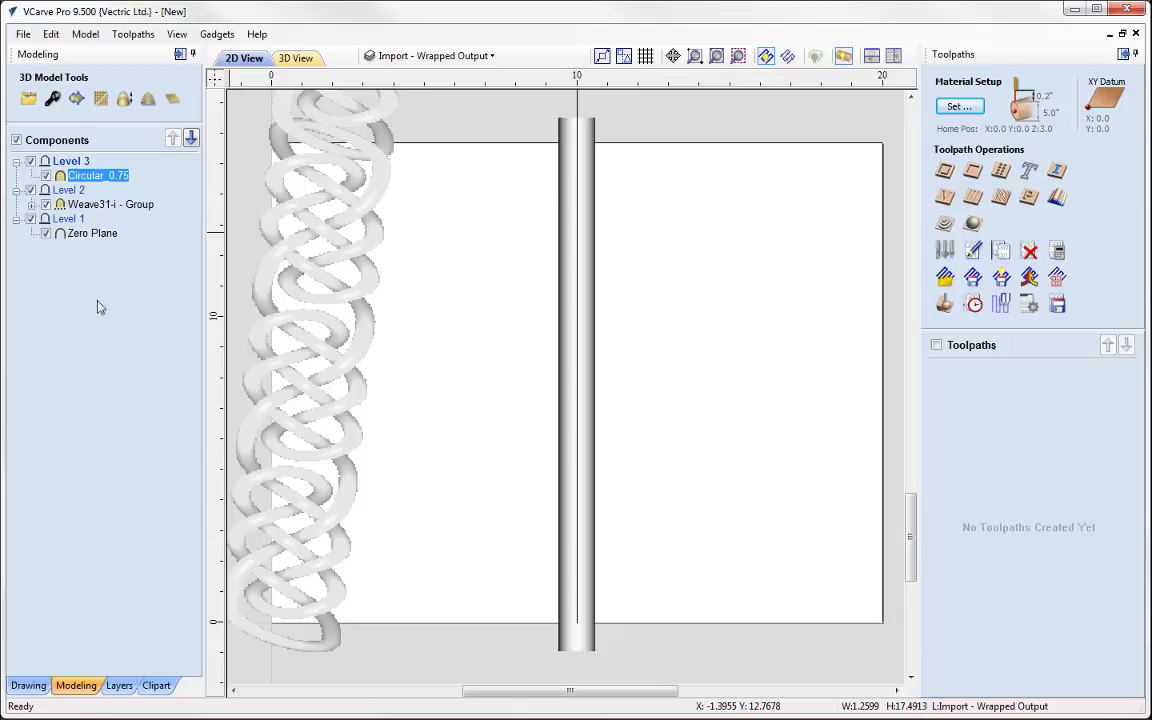
# Compare the shape heights of the weave group and the Circular_0.75 component.
pyautogui.doubleClick(62, 205)
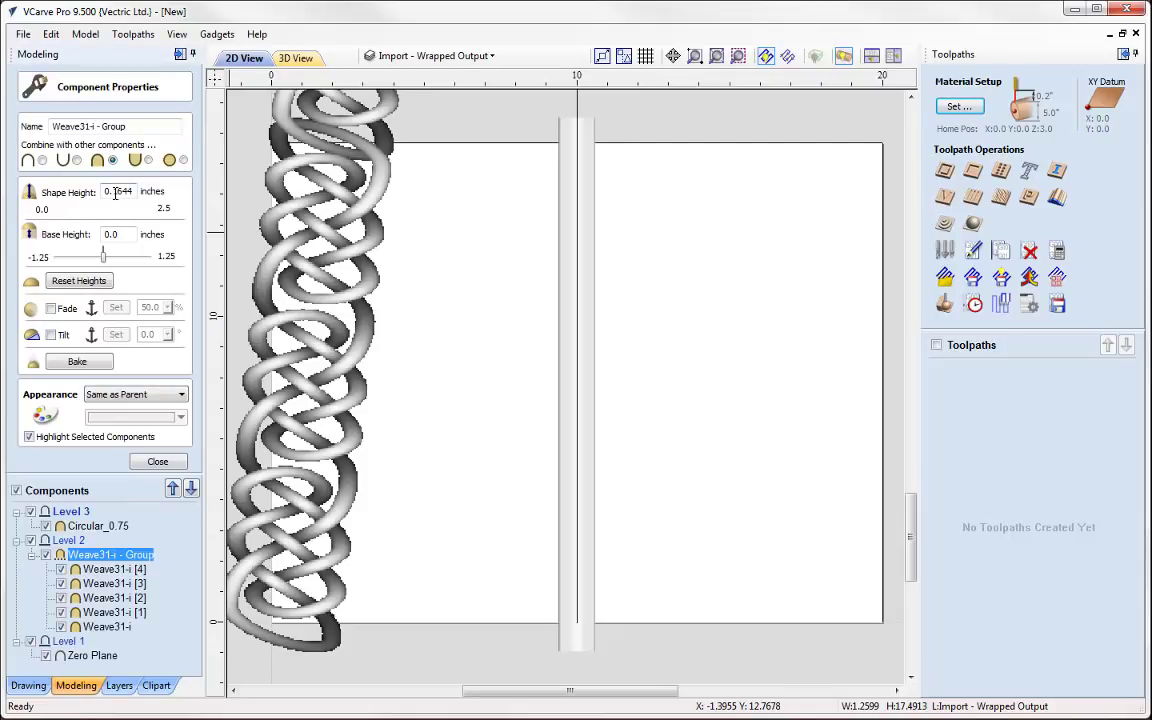
pyautogui.moveTo(112, 193); pyautogui.dragTo(151, 194)
pyautogui.click(571, 496)
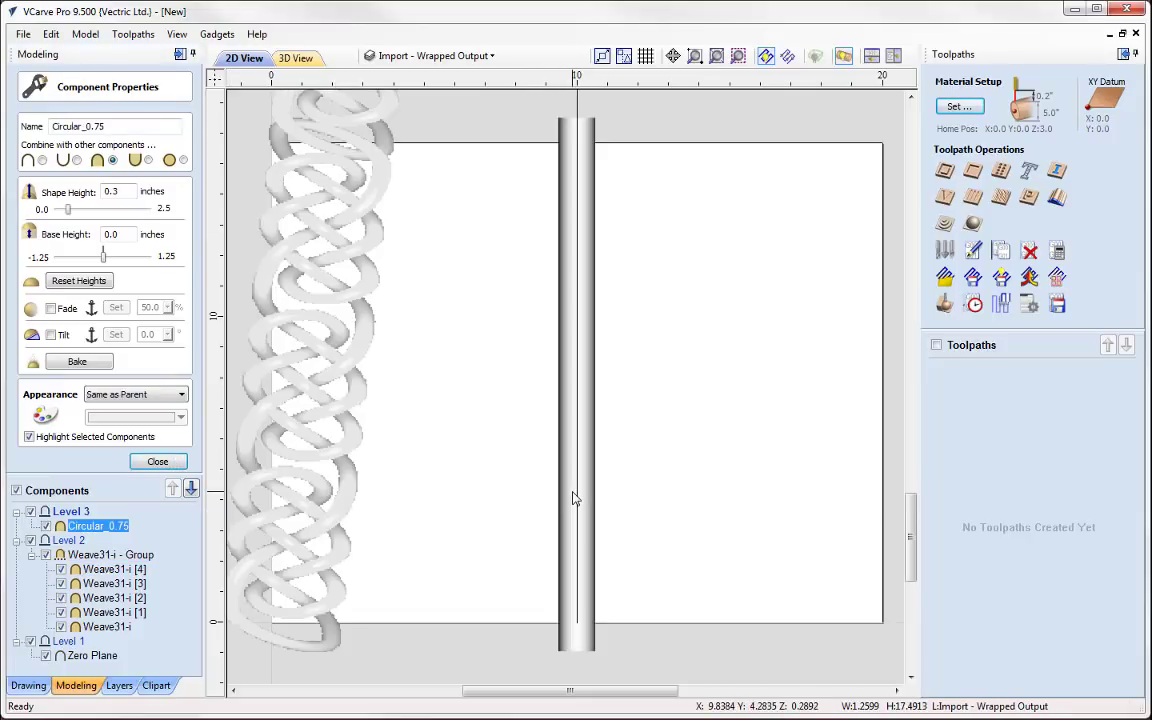
# Set the combine mode of Level 3 to Merge and inspect the ring against the weave's end in 3D.
pyautogui.click(296, 58)
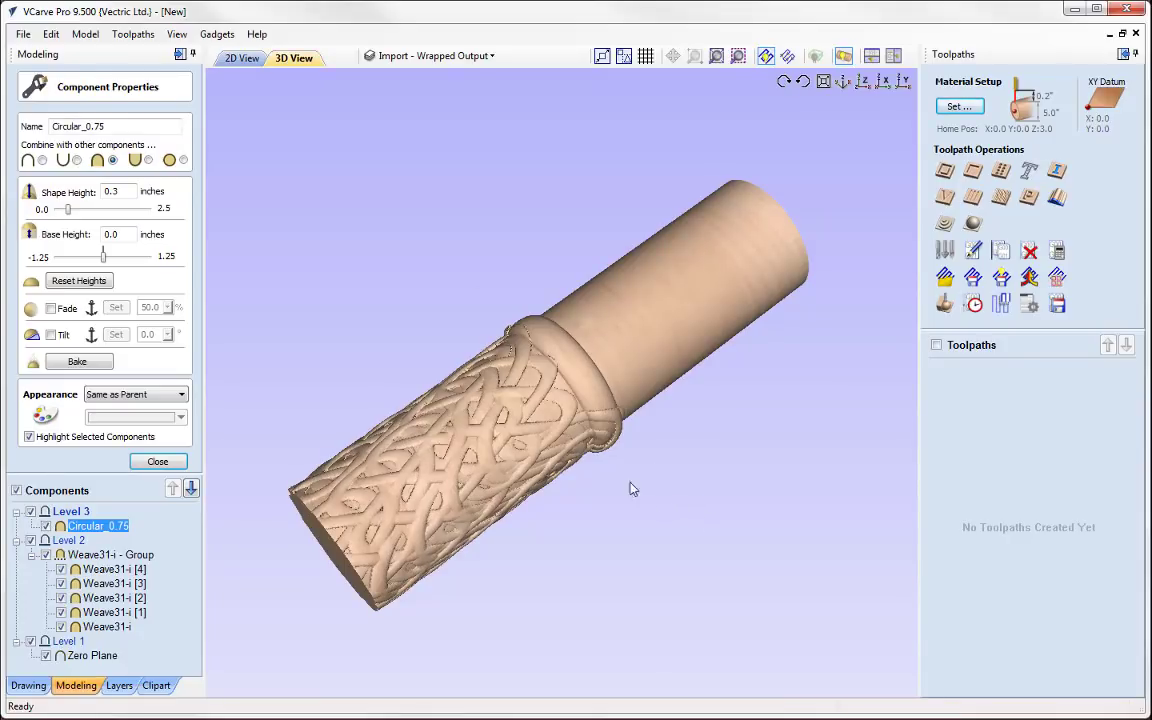
pyautogui.click(72, 512)
pyautogui.rightClick(74, 515)
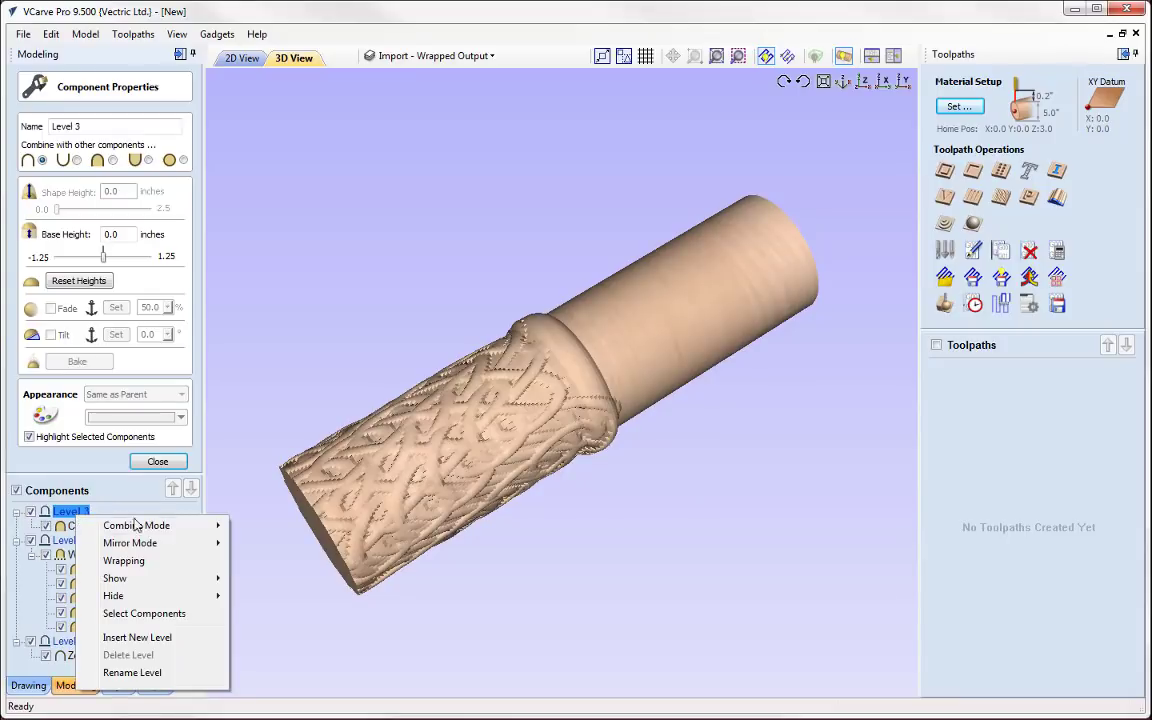
pyautogui.moveTo(150, 525)
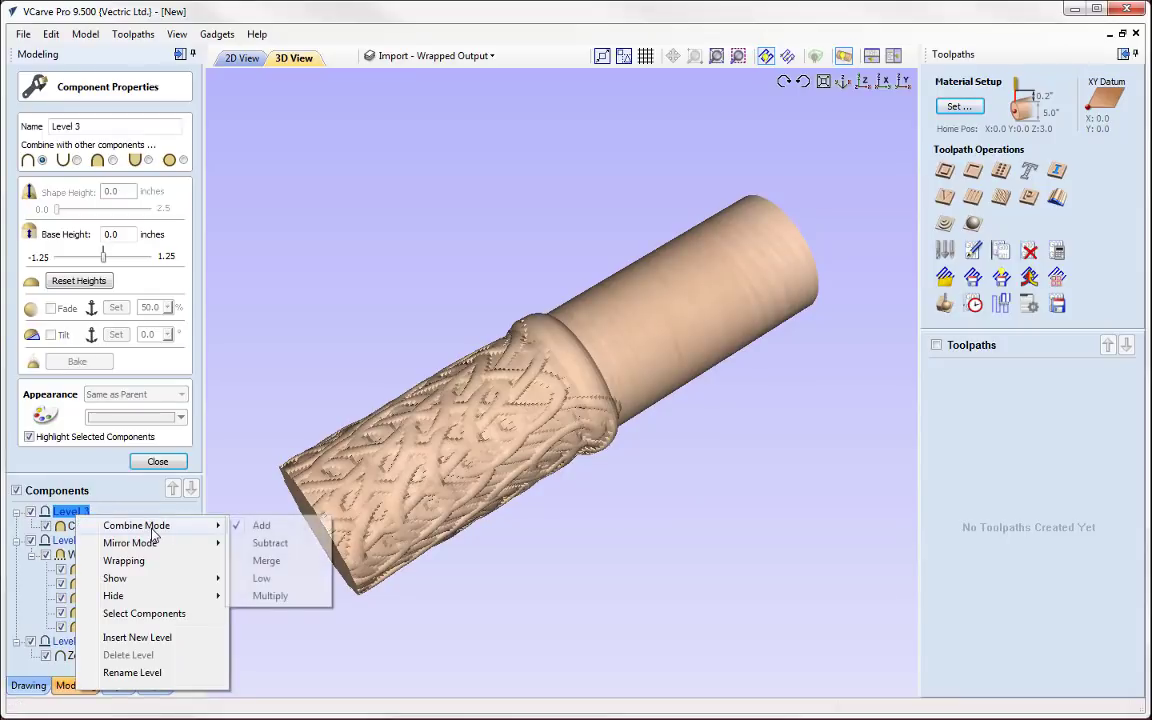
pyautogui.click(266, 562)
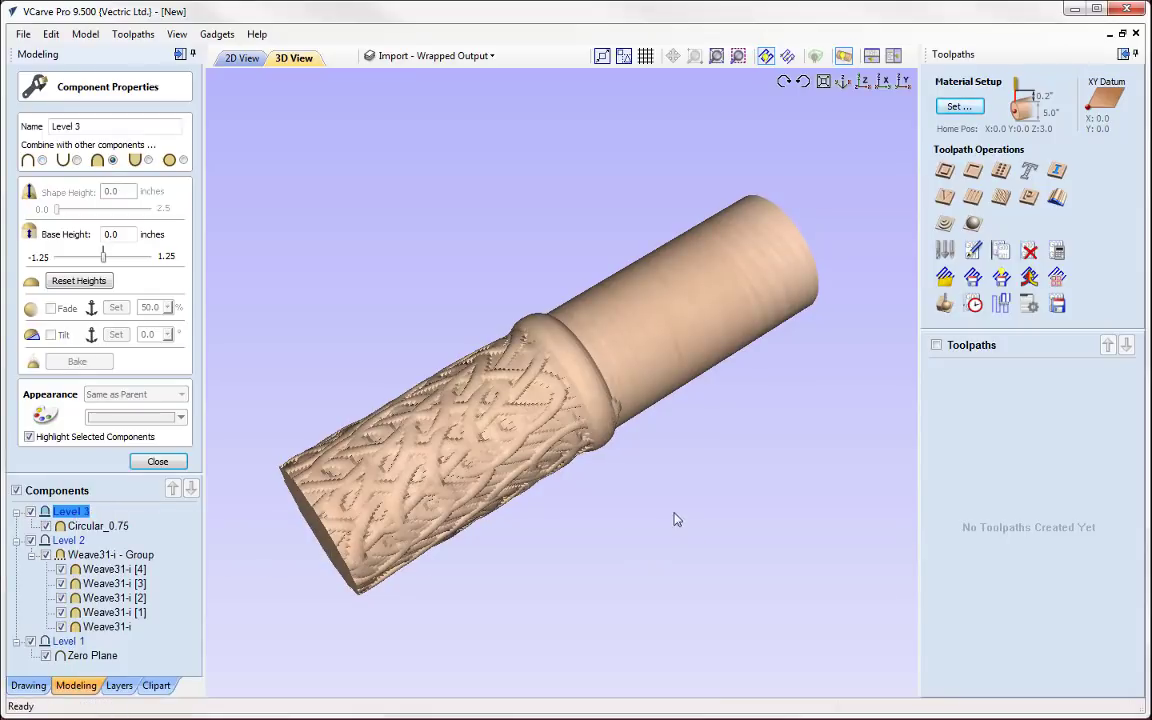
pyautogui.moveTo(674, 519); pyautogui.dragTo(463, 517)
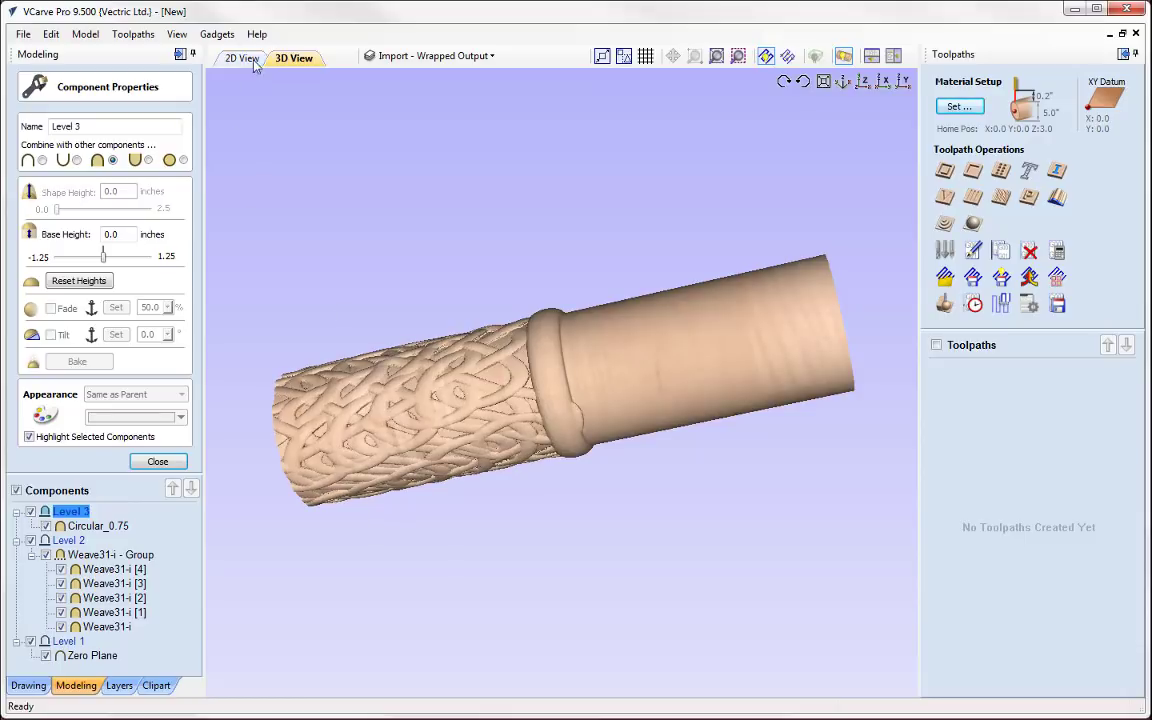
pyautogui.moveTo(533, 235); pyautogui.dragTo(585, 240)
# Widen the circular band to about 1.71 inches in the 2D drawing and check how it covers the weave's end in 3D.
pyautogui.press('F2')
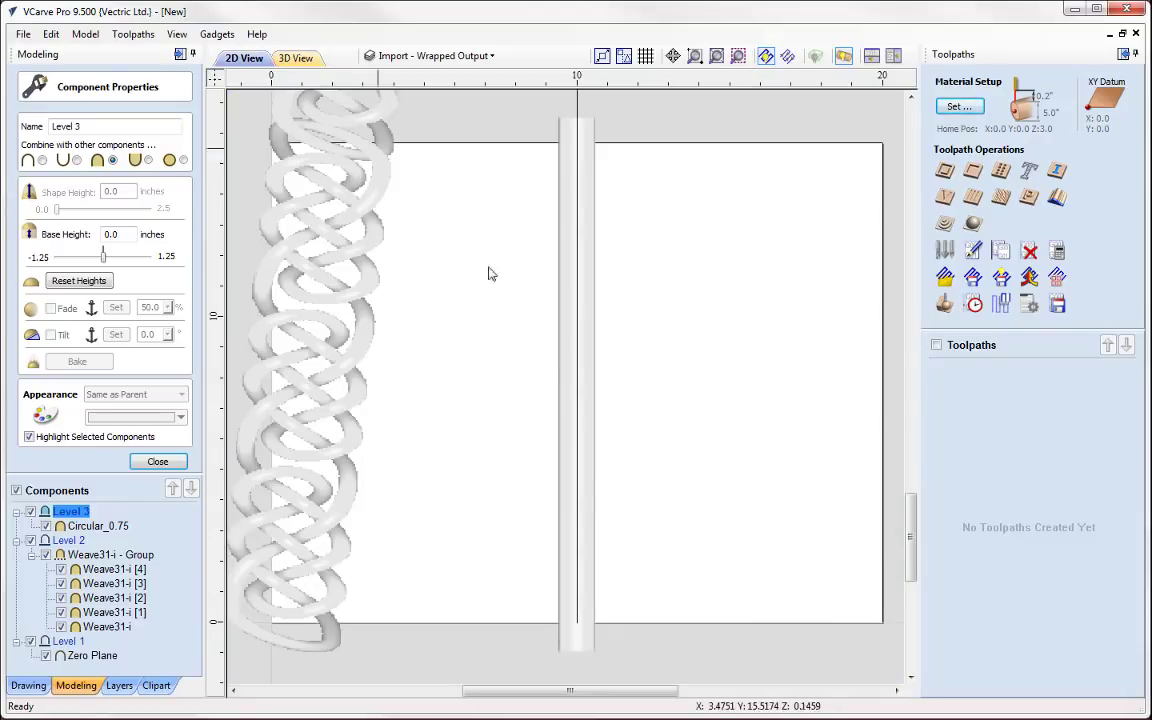
pyautogui.click(578, 378)
pyautogui.click(585, 383)
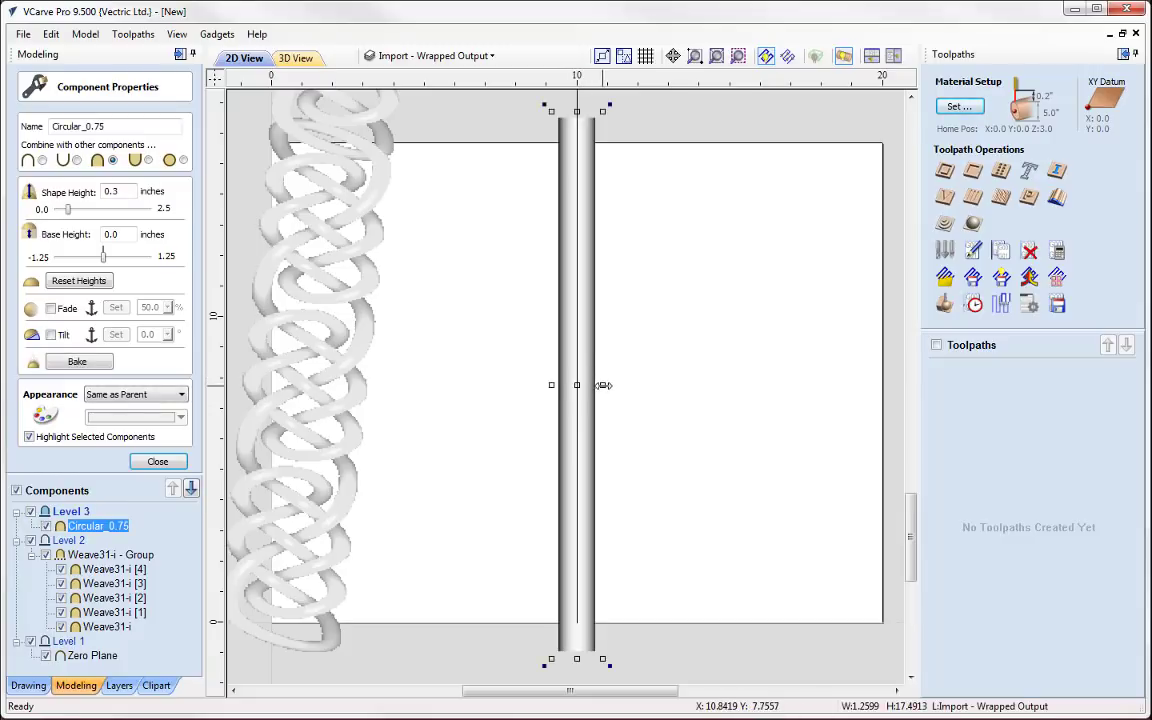
pyautogui.moveTo(599, 383); pyautogui.dragTo(610, 386)
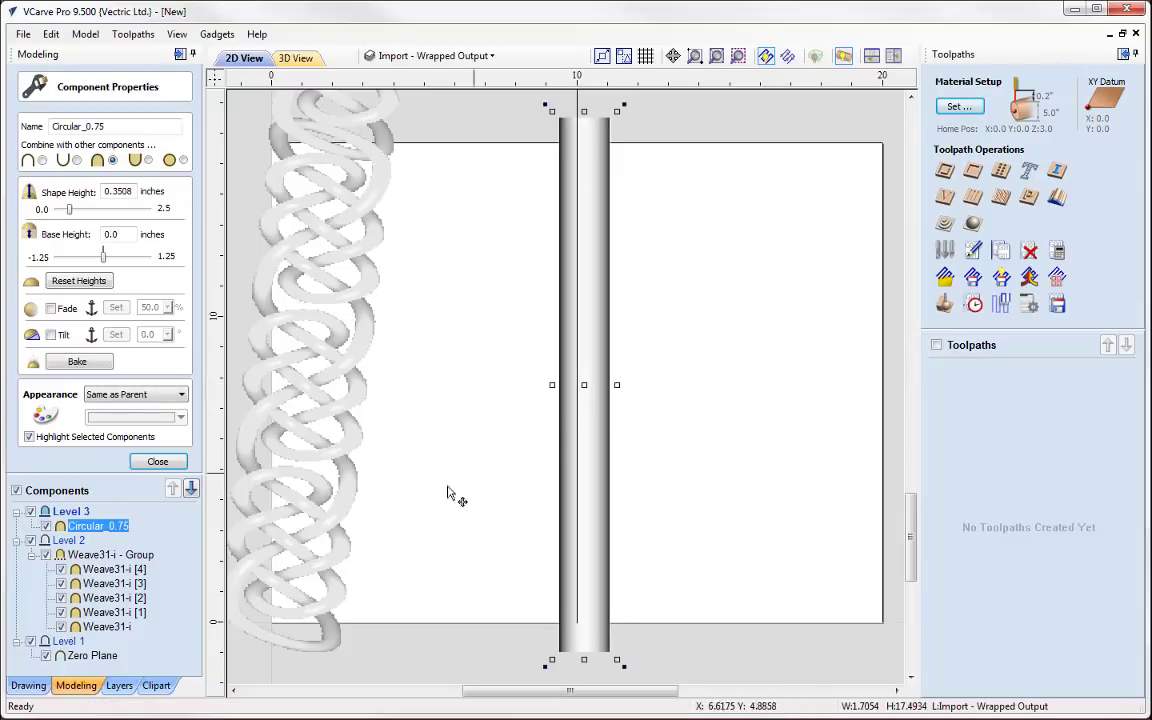
pyautogui.click(297, 58)
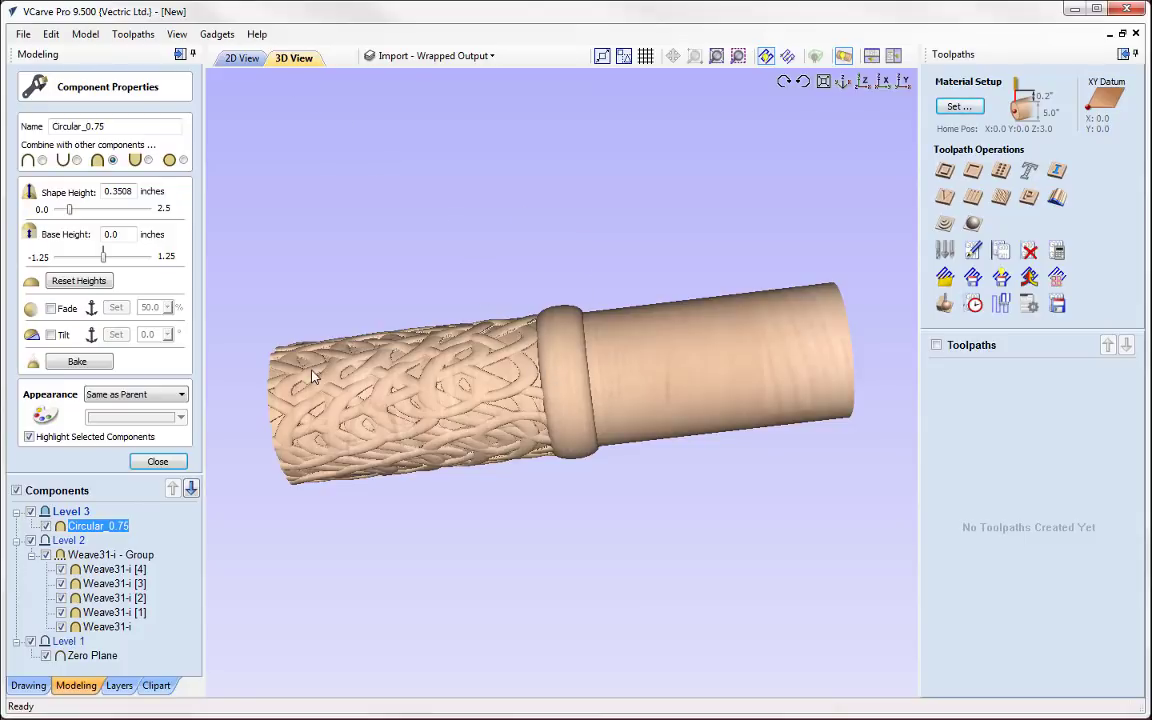
pyautogui.click(242, 58)
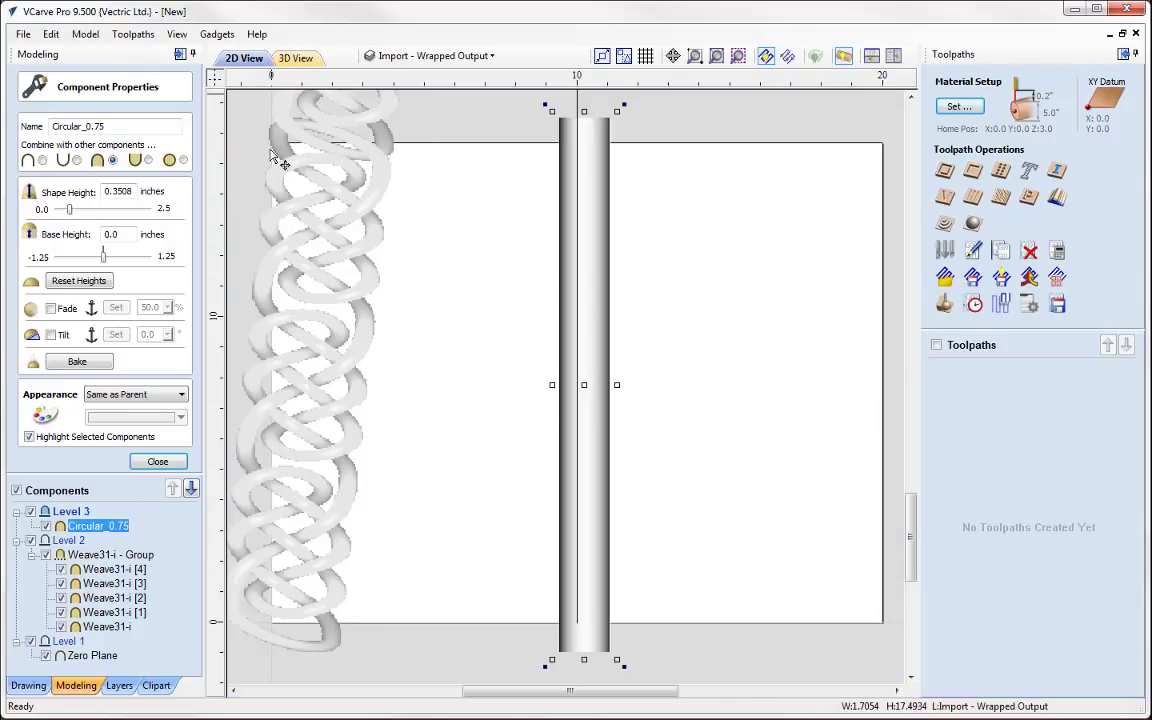
pyautogui.scroll(2, 501, 360)
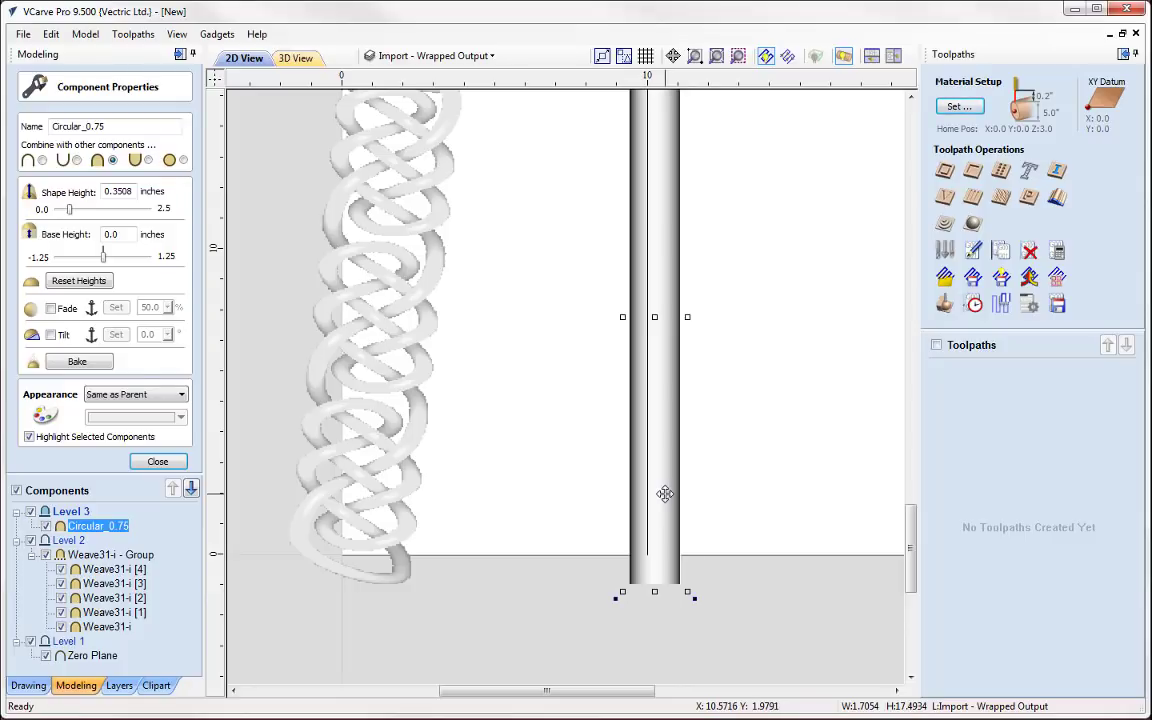
# Copy the circular band onto the weave's opposite end near X 0 and check both bands in 3D.
pyautogui.moveTo(663, 488); pyautogui.dragTo(354, 493)
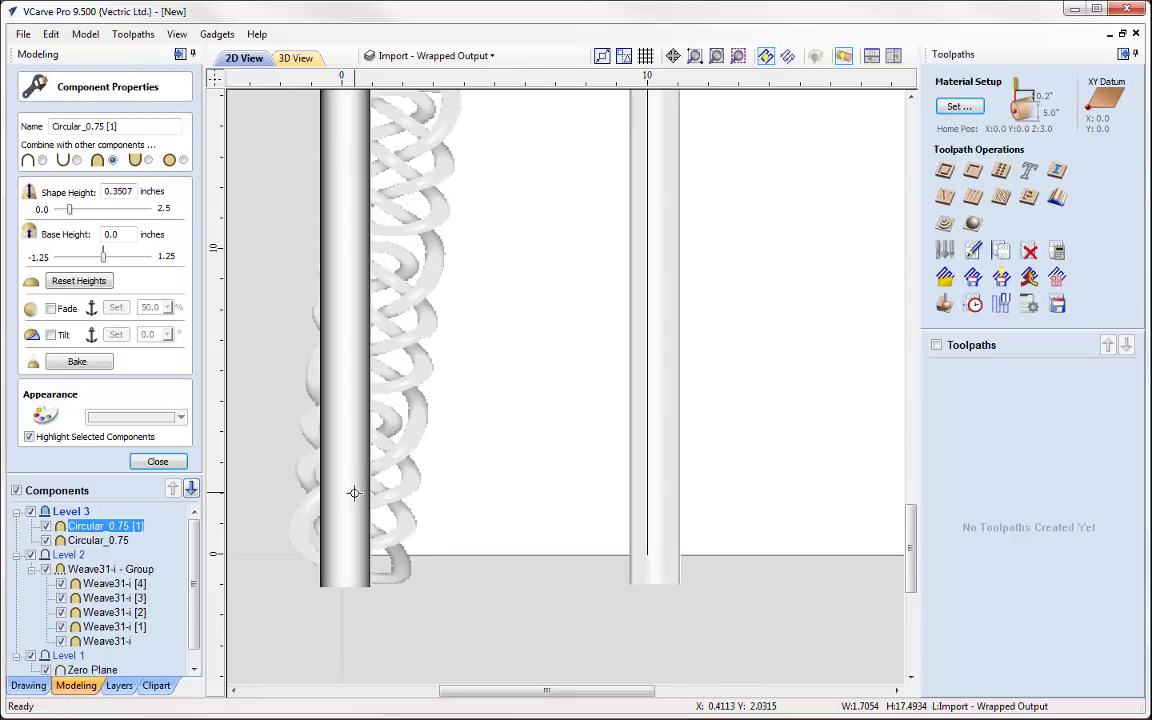
pyautogui.click(294, 58)
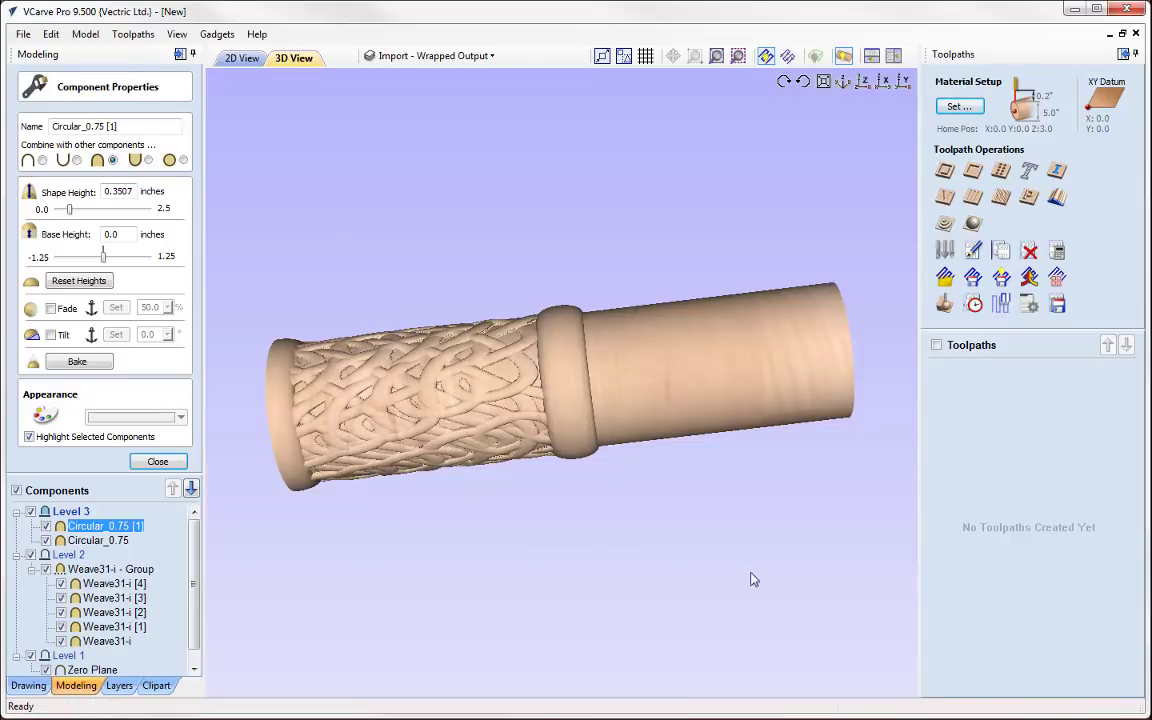
pyautogui.moveTo(751, 579); pyautogui.dragTo(843, 618)
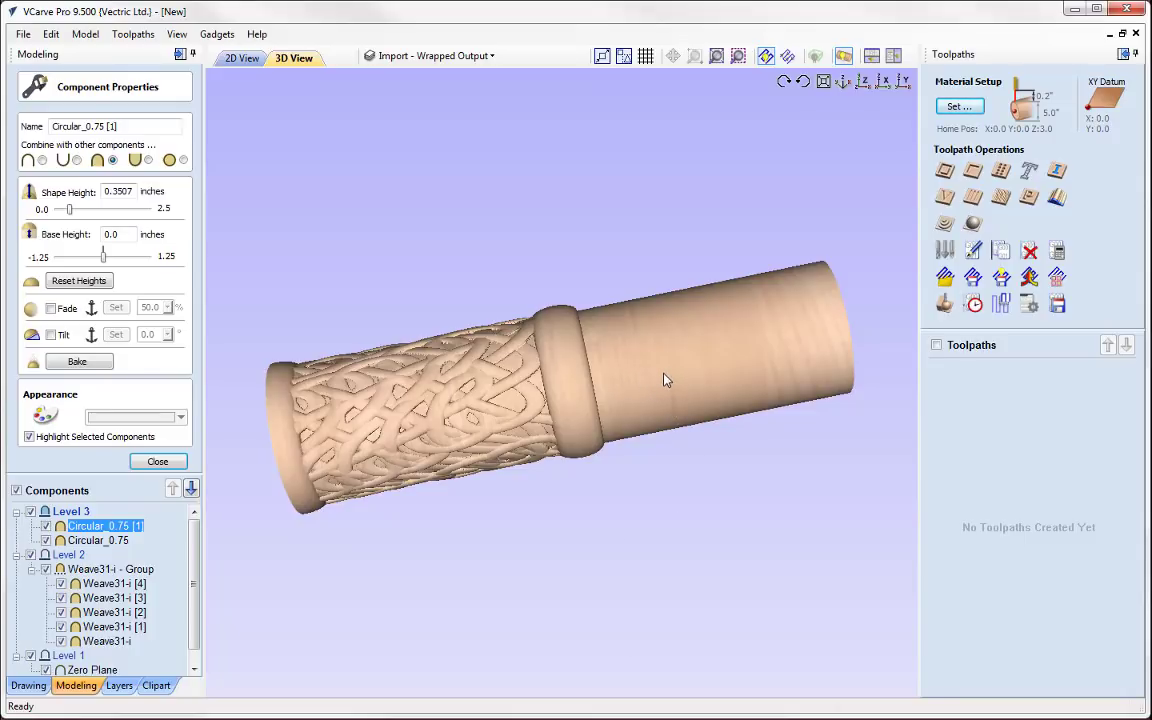
pyautogui.click(243, 58)
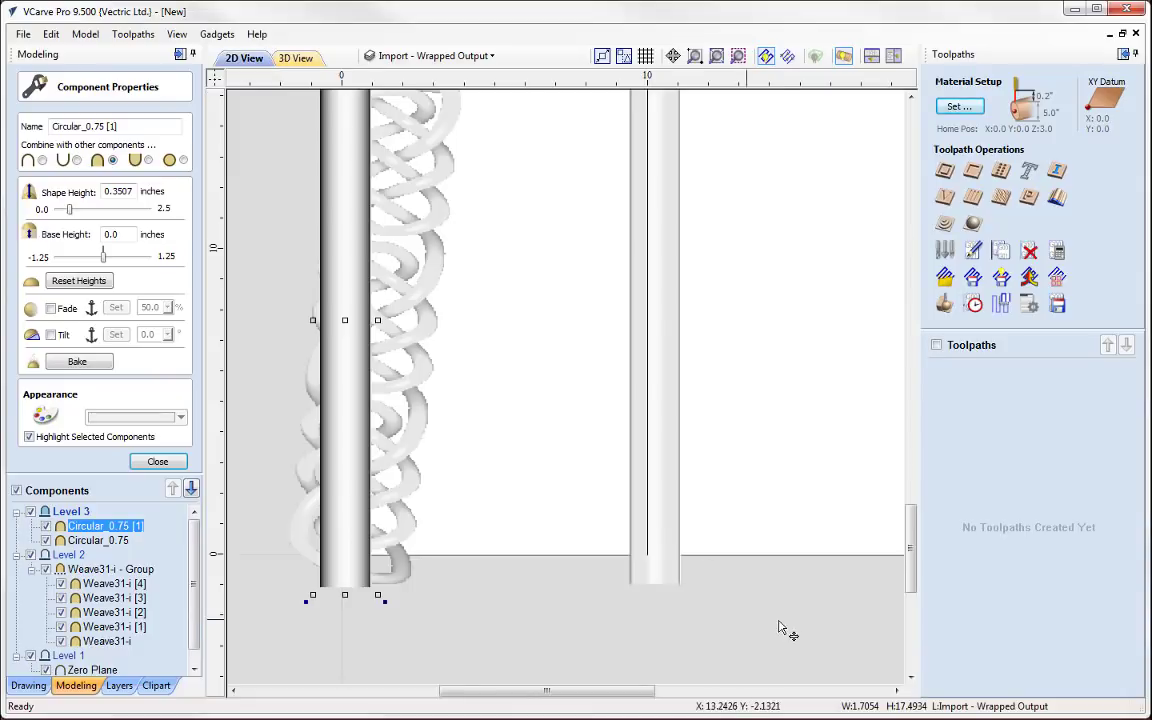
pyautogui.scroll(3, 600, 605)
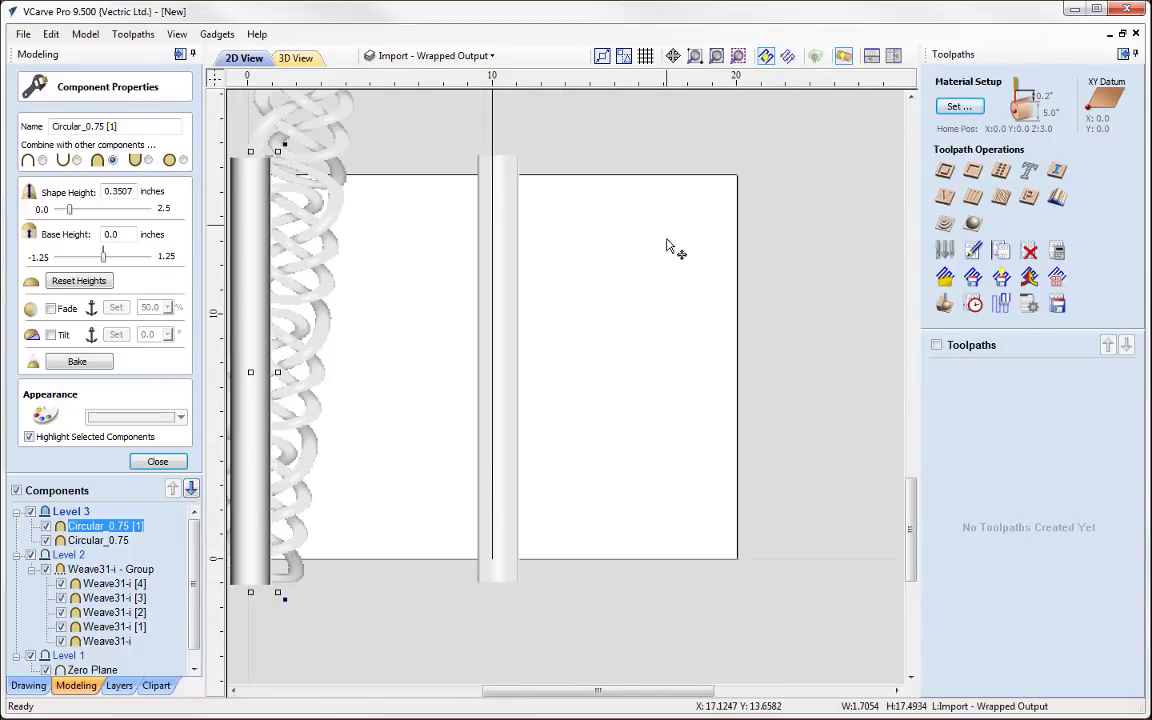
pyautogui.click(157, 462)
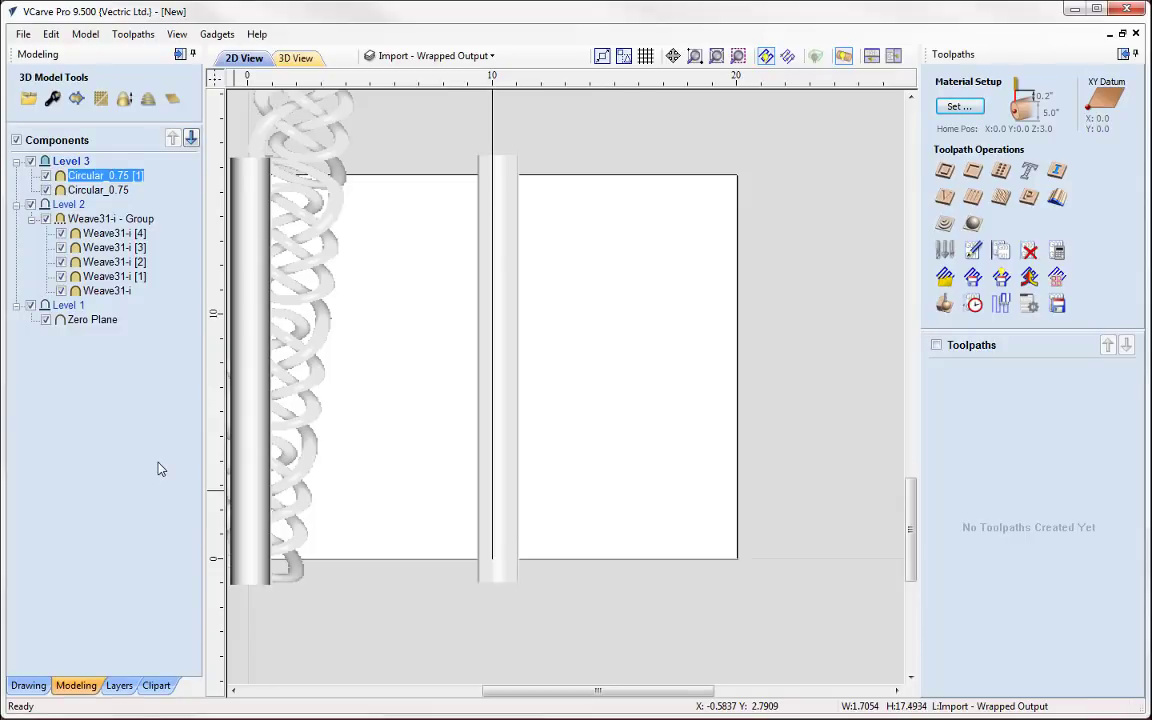
# Create a wrapped fluting layout with 5 flutes, offset 11.5 inches from the start and 1 inch from the end.
pyautogui.moveTo(422, 472); pyautogui.dragTo(521, 495, button='middle')
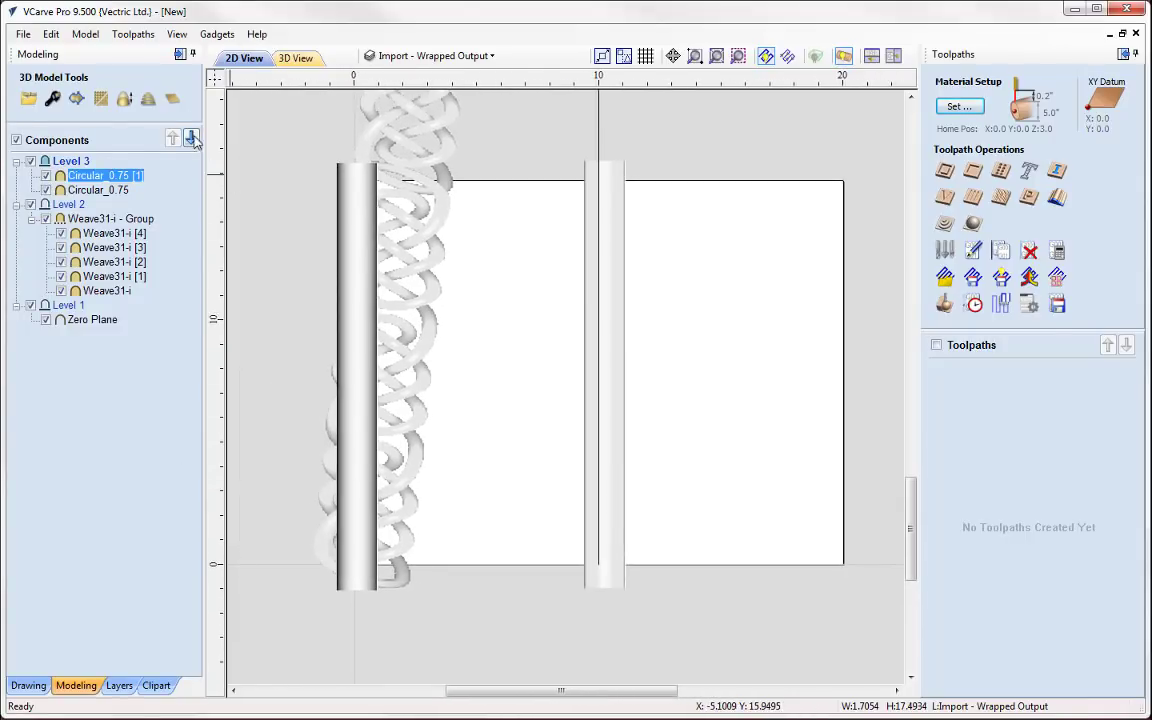
pyautogui.click(214, 36)
pyautogui.moveTo(257, 220)
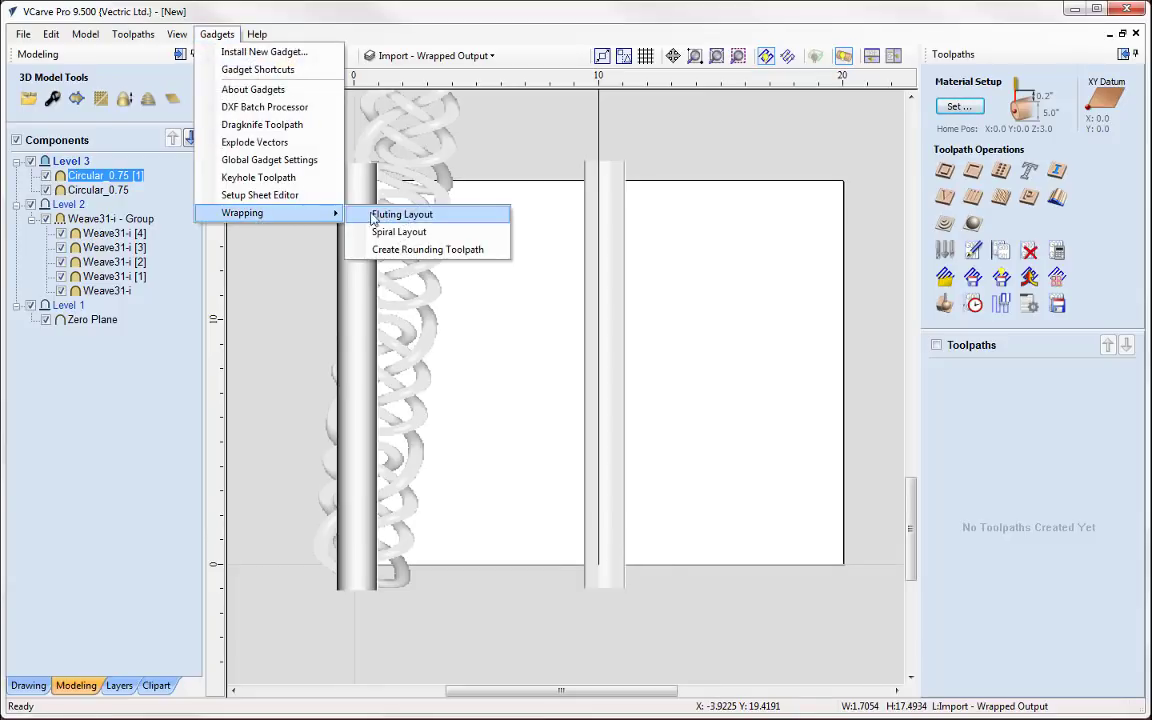
pyautogui.click(415, 218)
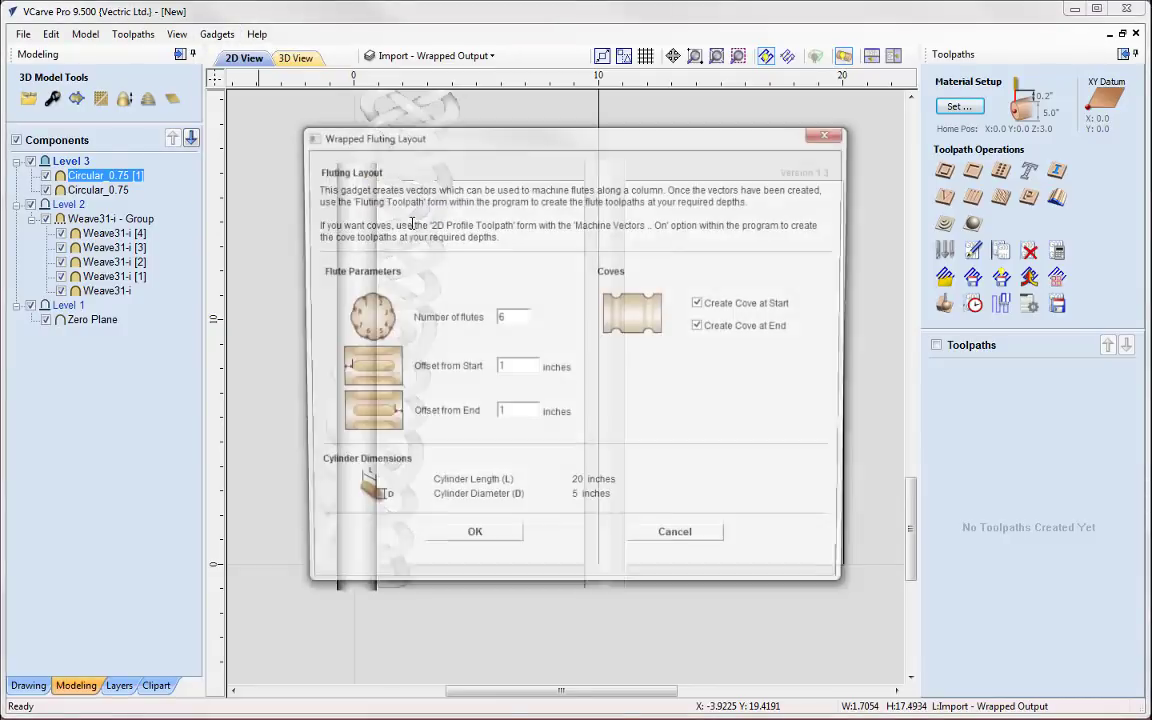
pyautogui.doubleClick(505, 315)
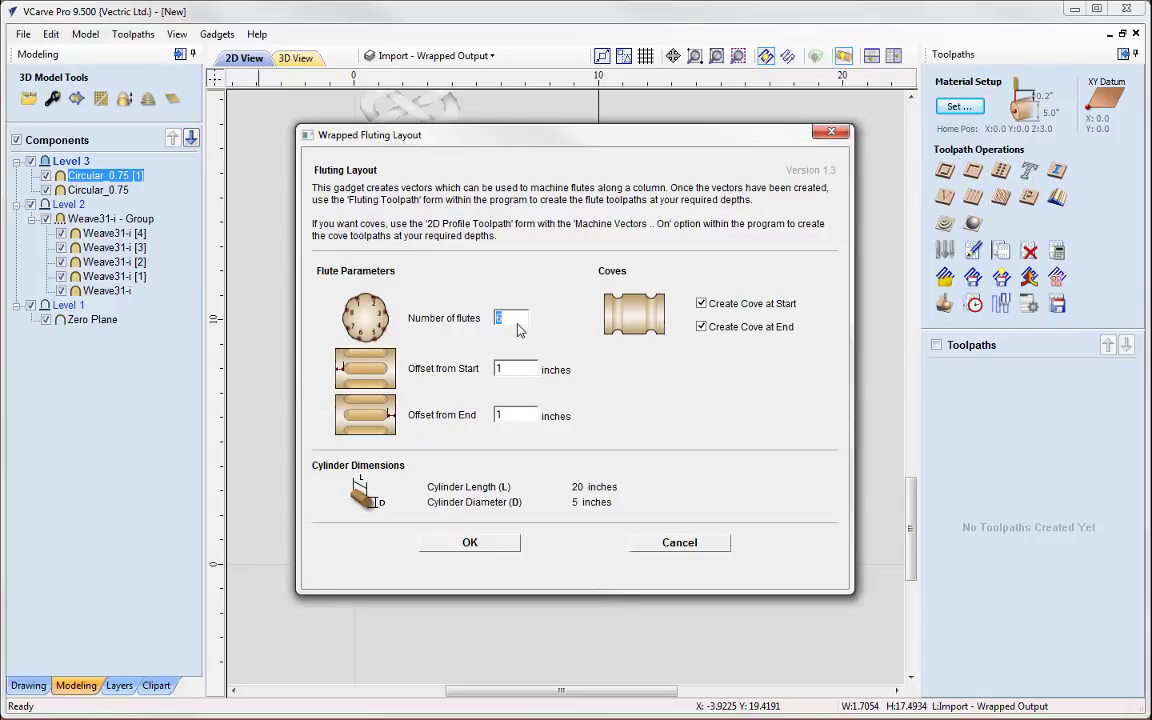
pyautogui.write('5')
pyautogui.moveTo(452, 133); pyautogui.dragTo(454, 489)
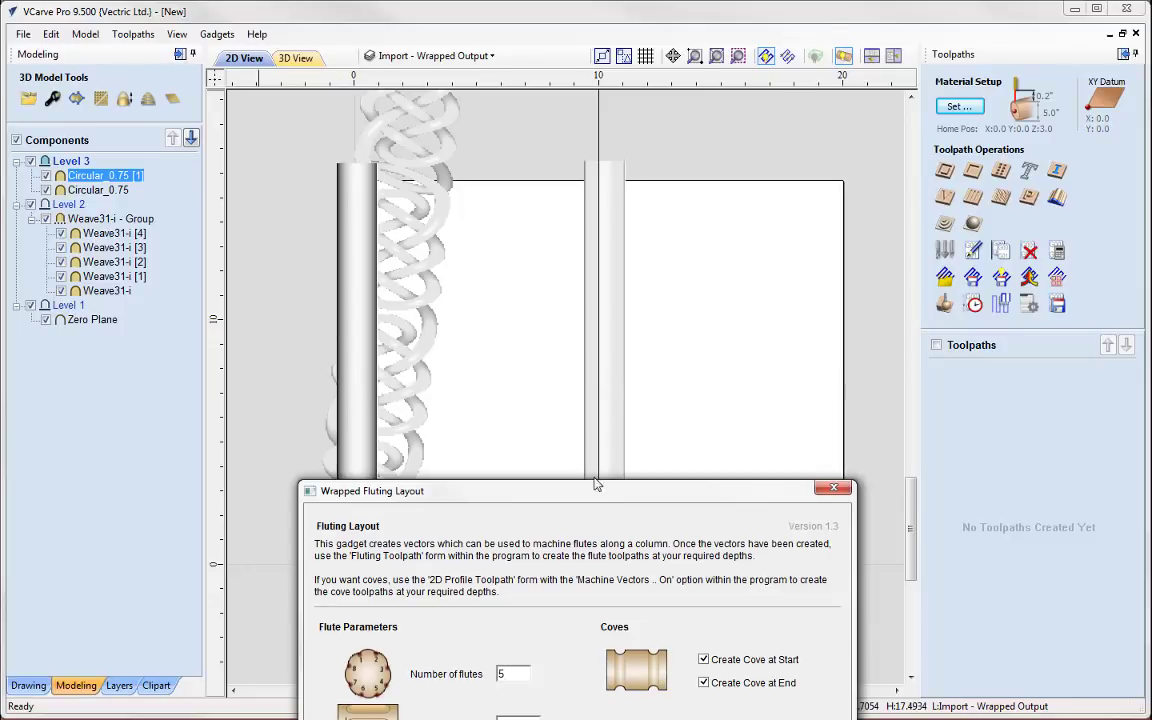
pyautogui.moveTo(533, 490); pyautogui.dragTo(528, 280)
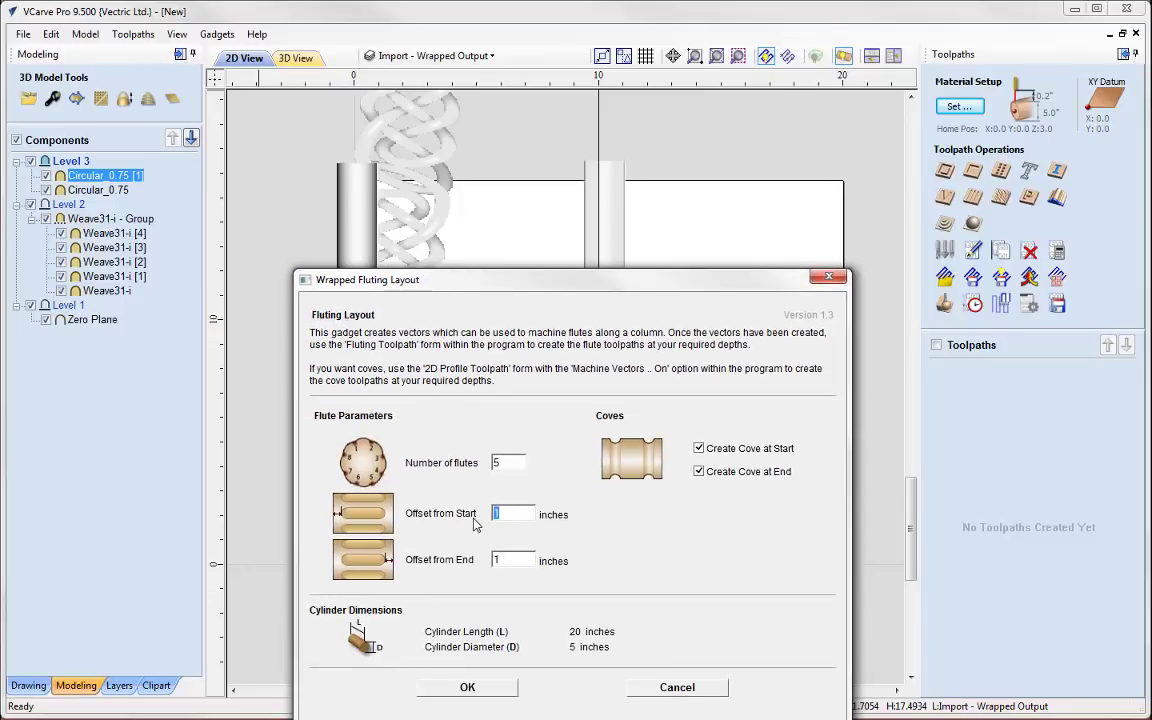
pyautogui.write('1.5')
pyautogui.press('Tab')
pyautogui.click(468, 688)
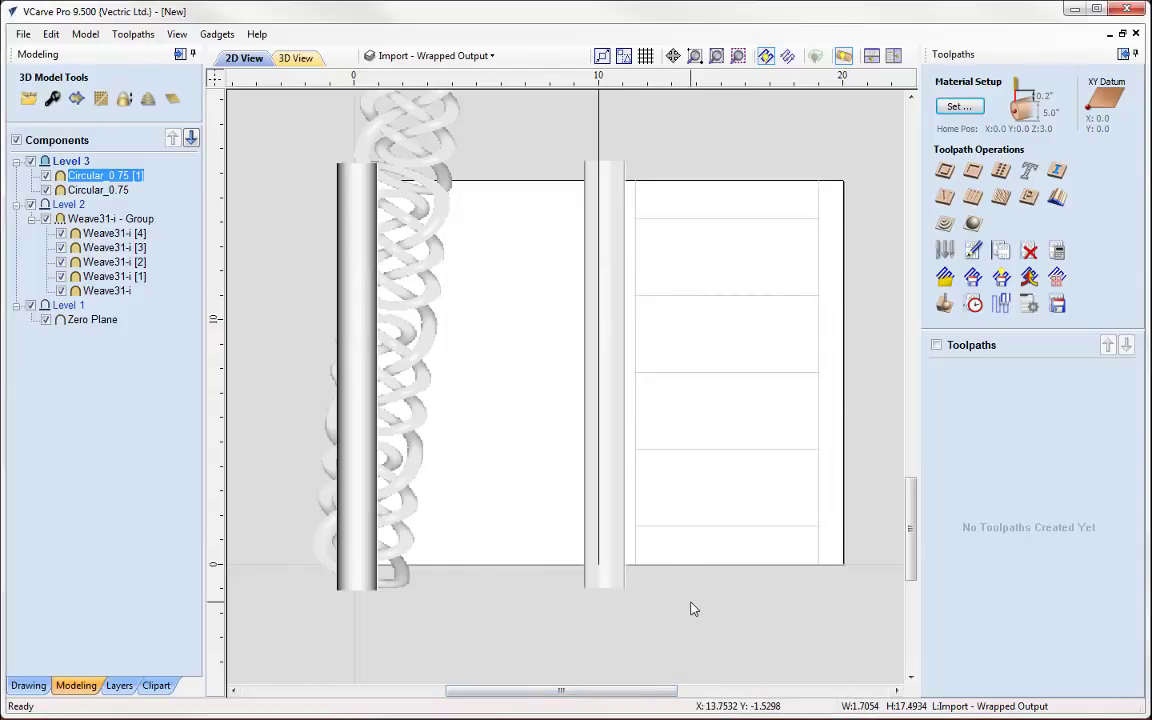
# Delete both vertical cove vectors and select the five horizontal flute lines.
pyautogui.click(636, 496)
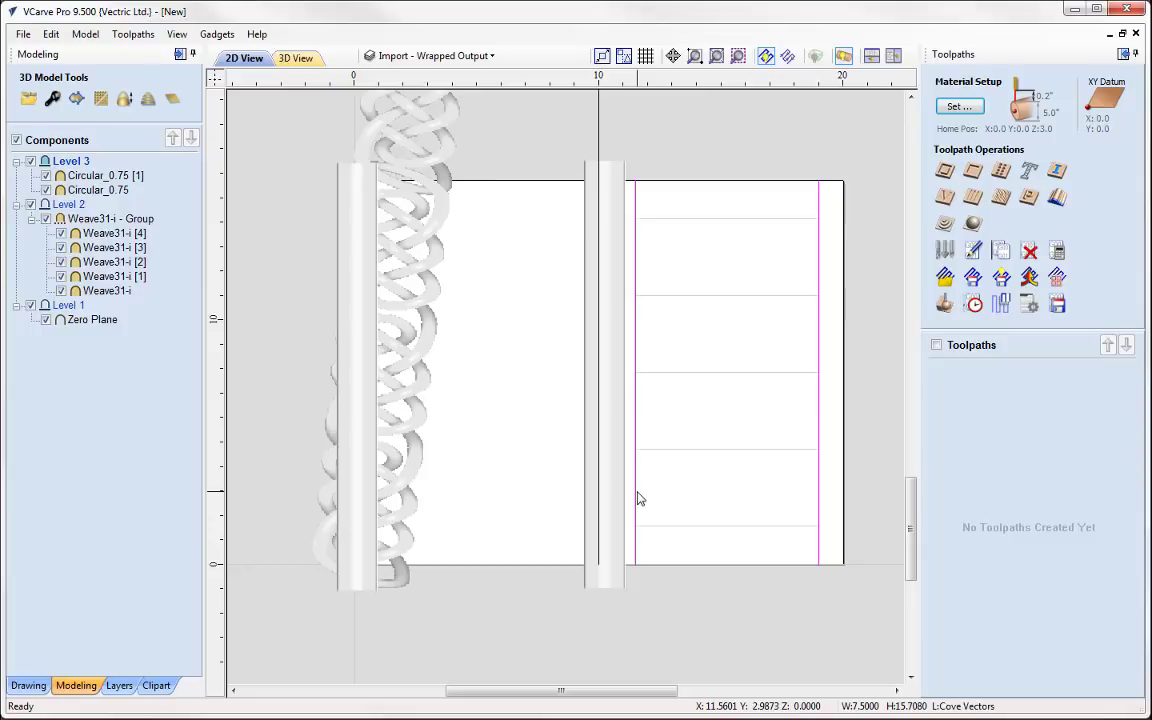
pyautogui.press('Delete')
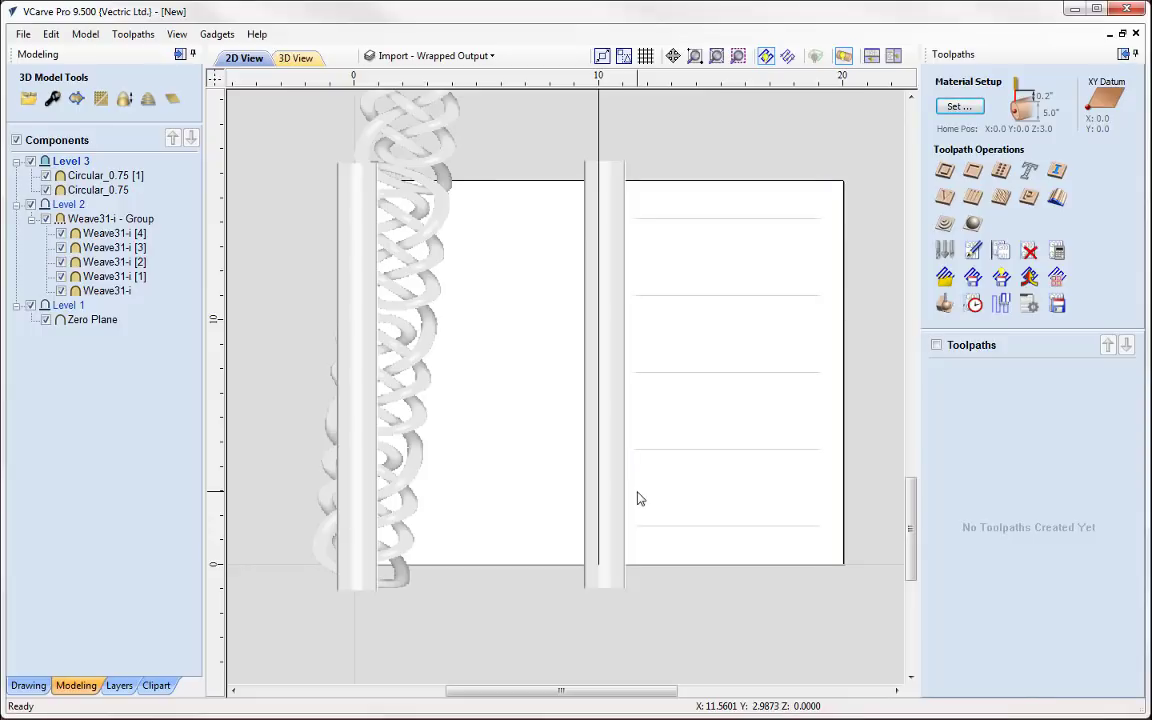
pyautogui.moveTo(855, 158); pyautogui.dragTo(787, 618)
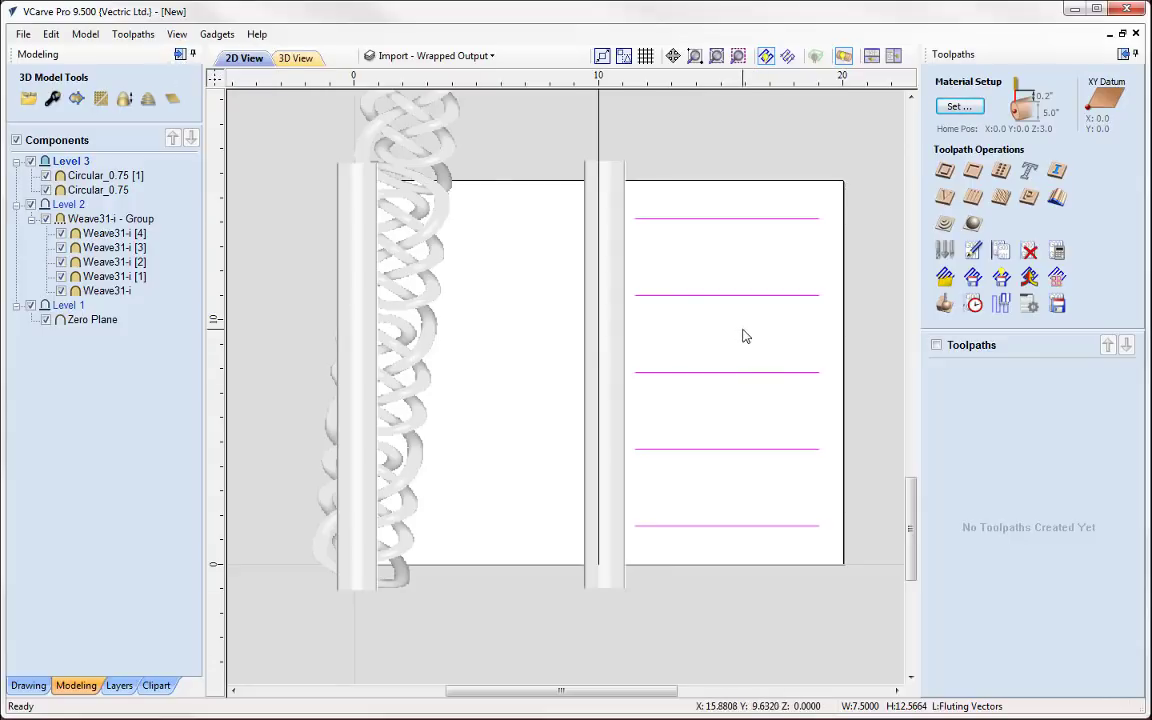
# Enlarge the drawing area and review the cylinder's material setup without changing it.
pyautogui.click(193, 54)
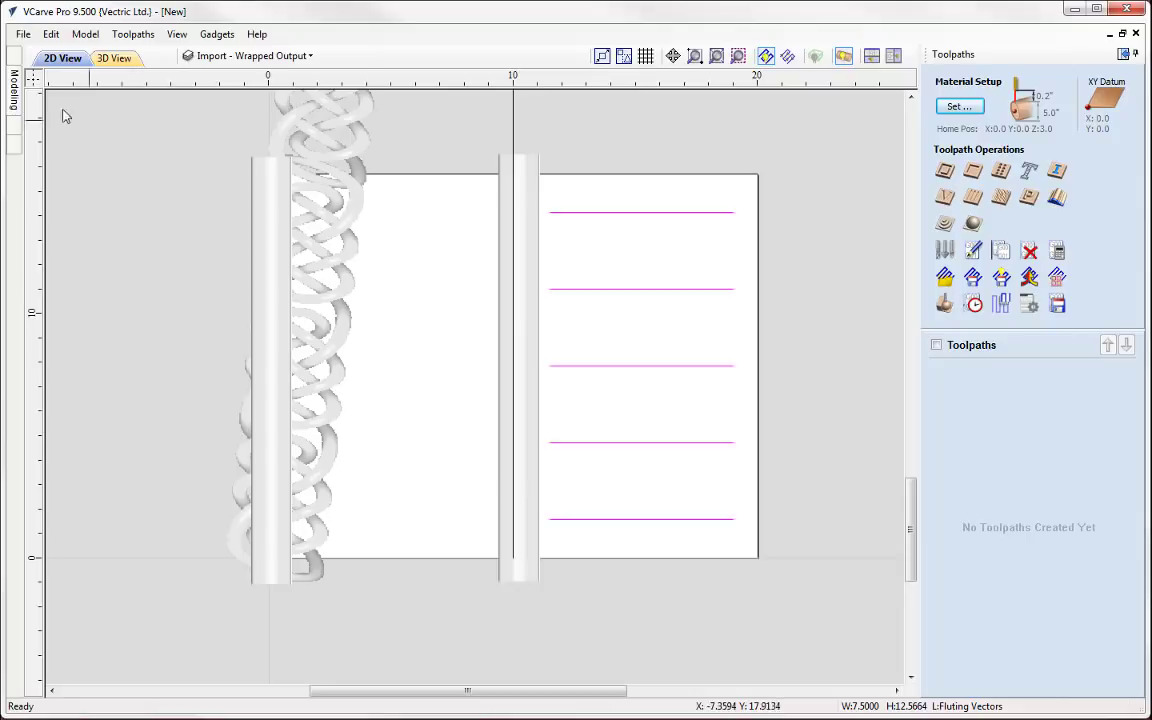
pyautogui.click(959, 106)
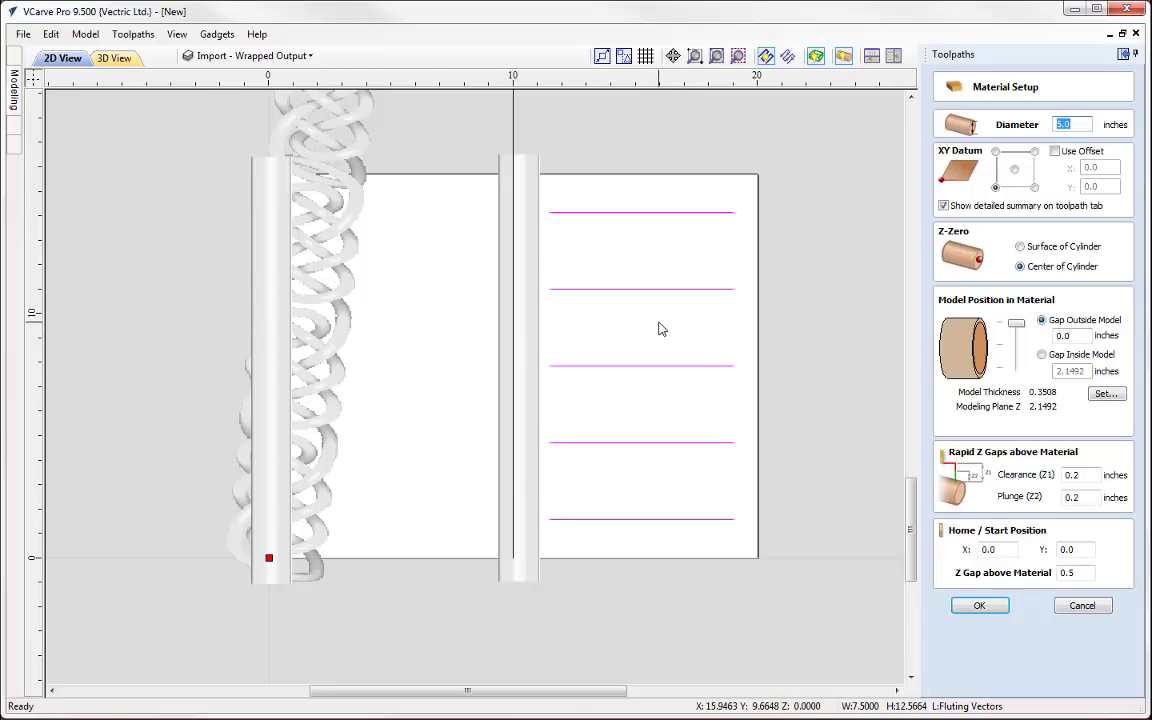
pyautogui.click(1082, 607)
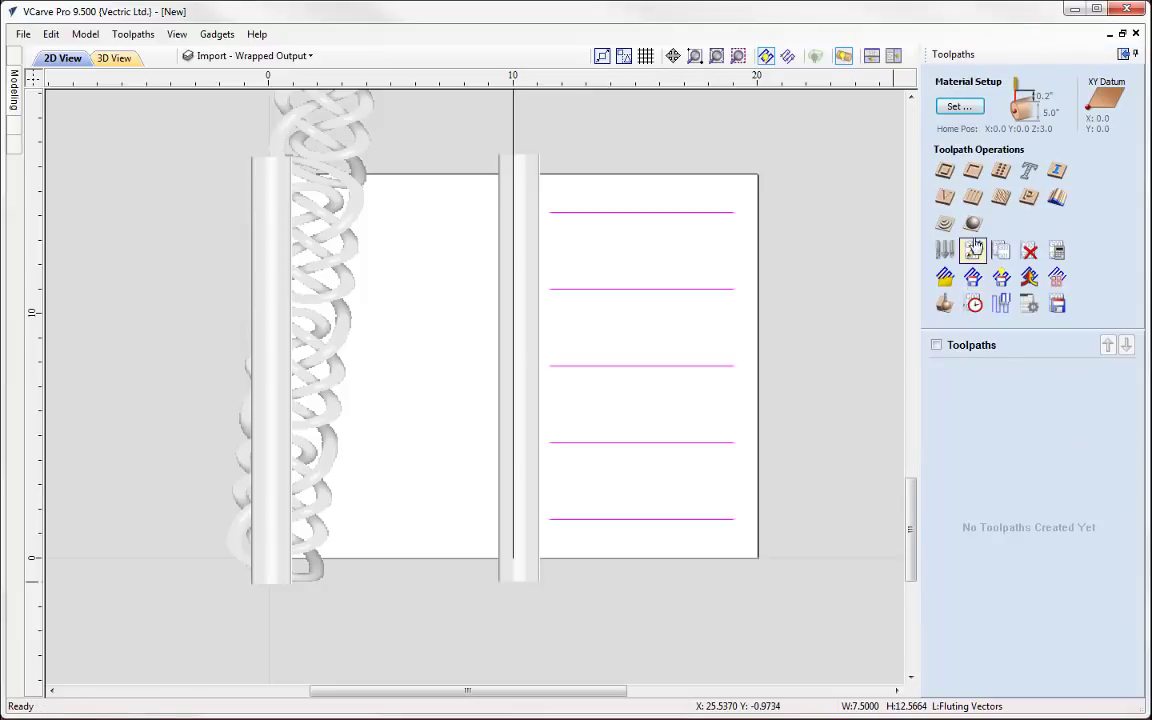
# Start a fluting toolpath on the selected lines with a start depth of 0.3 inches and a flute depth of 0.2 inches.
pyautogui.click(975, 199)
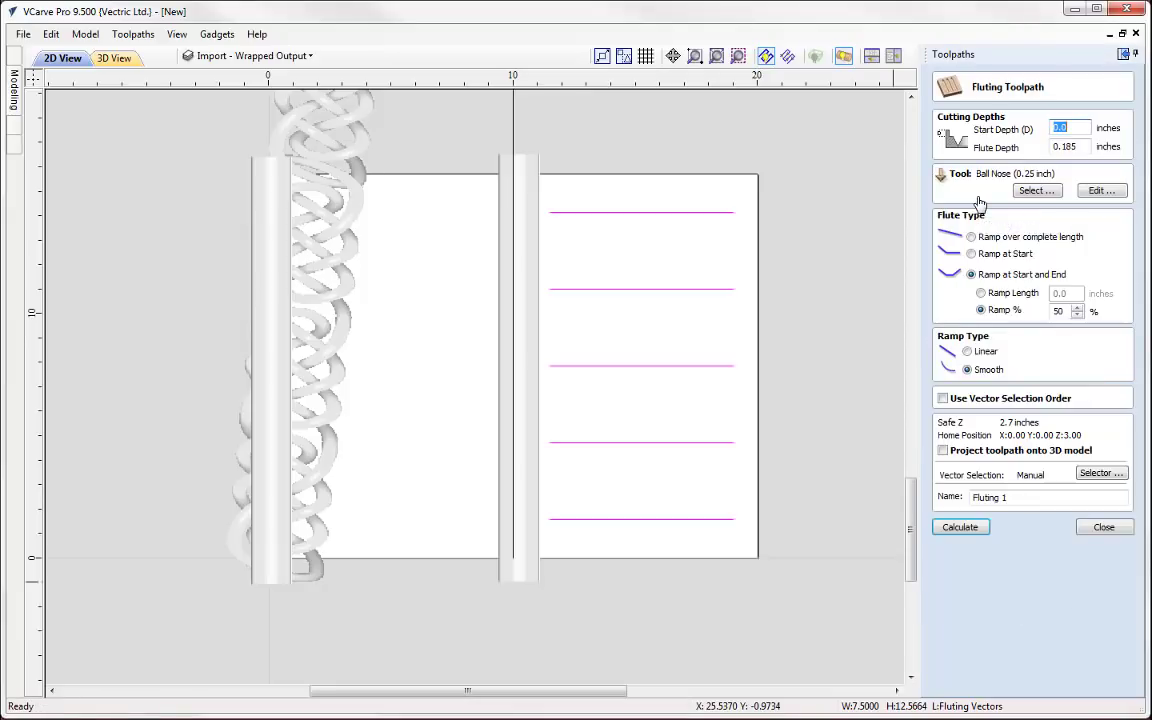
pyautogui.write('0.0')
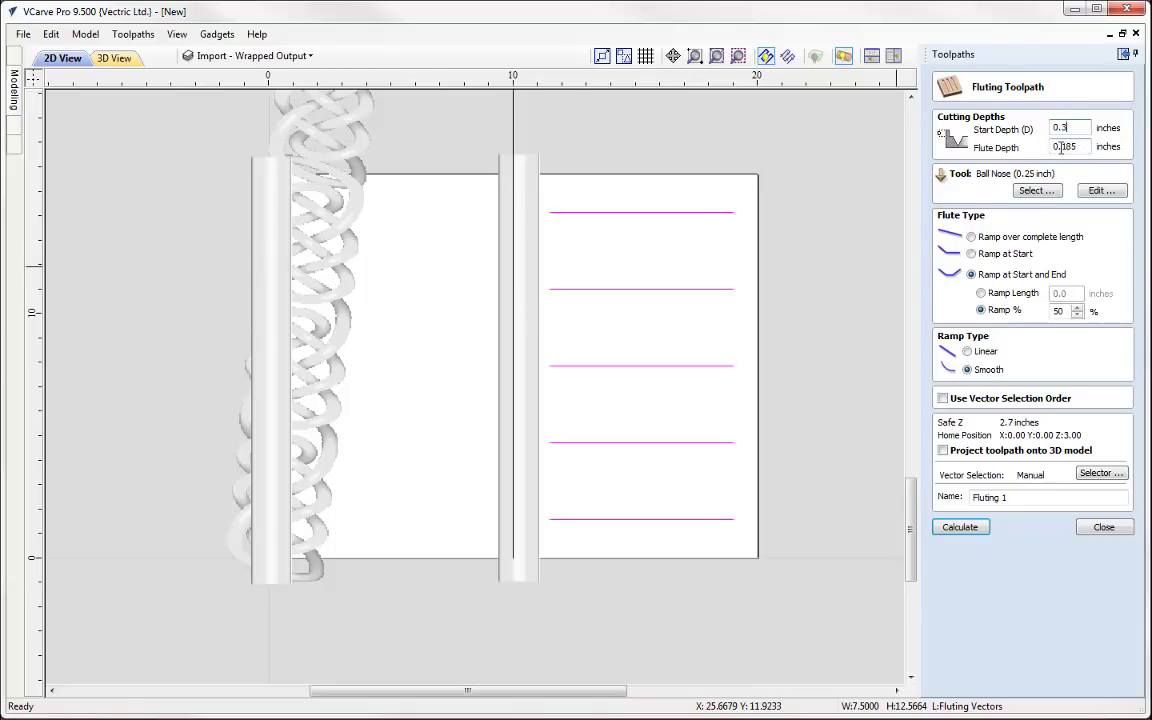
pyautogui.press('Tab')
pyautogui.write('.')
# Copy the 0.25 inch ball nose tool as "Ball Nose (1 inch)" with diameter 1 inch and pass depth 0.25 inches, and use it for the flutes.
pyautogui.click(1038, 191)
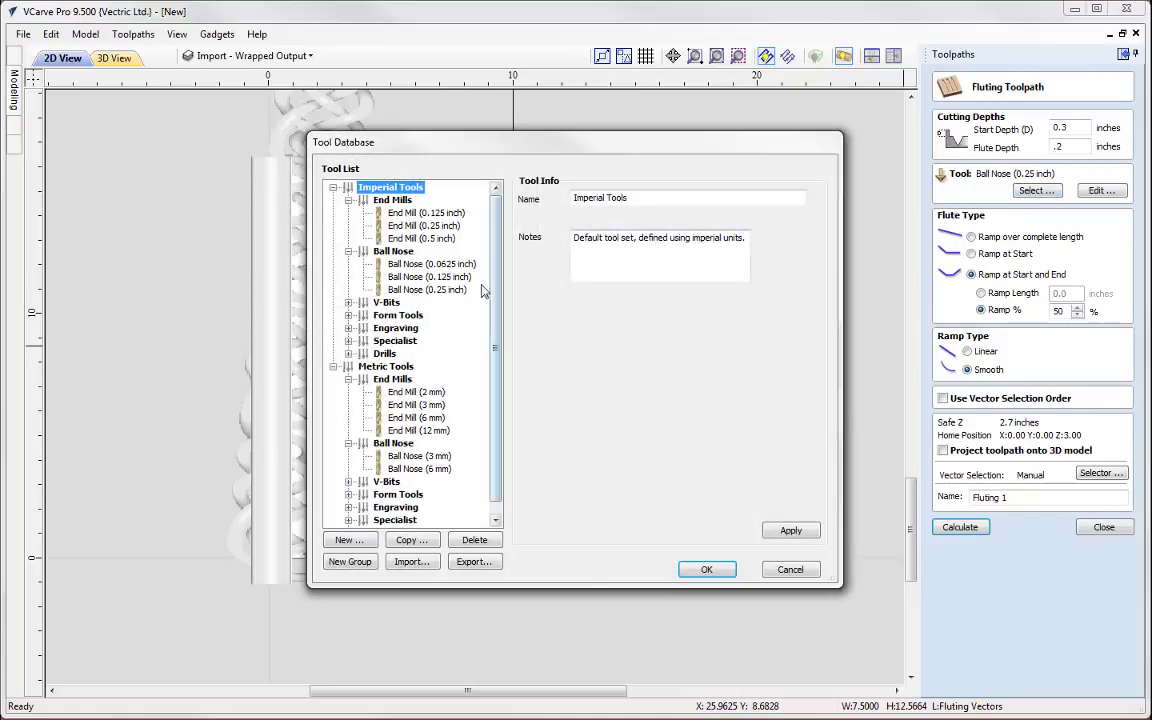
pyautogui.click(440, 290)
pyautogui.click(411, 540)
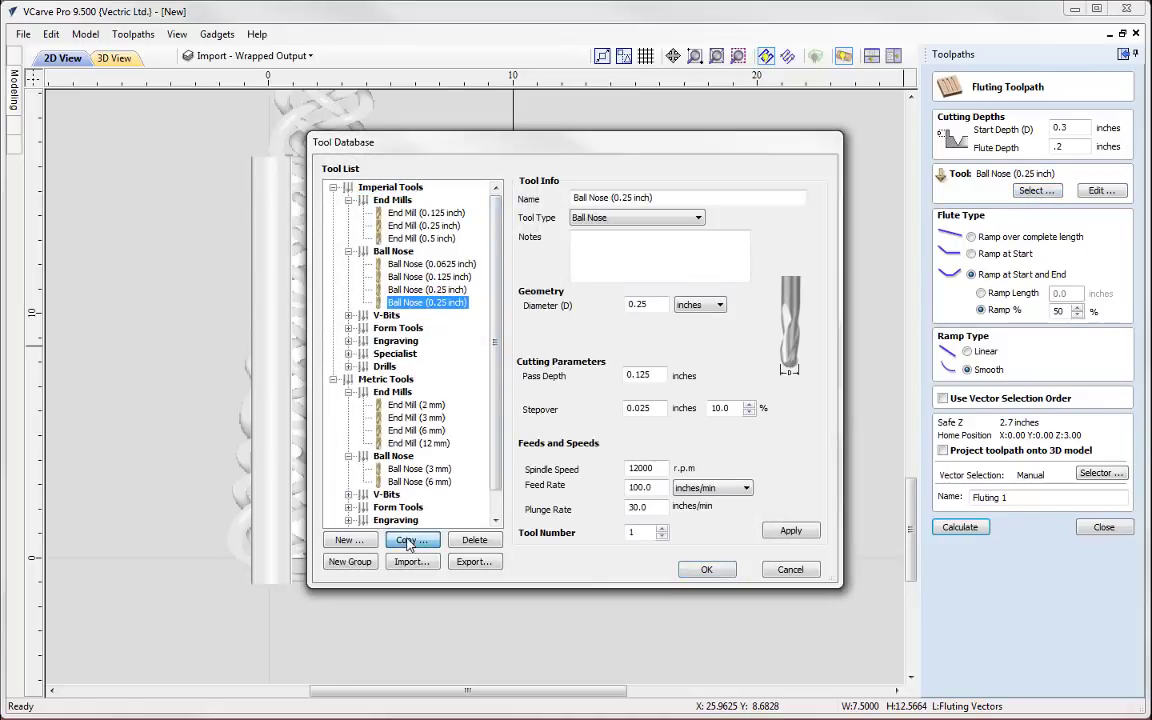
pyautogui.click(611, 197)
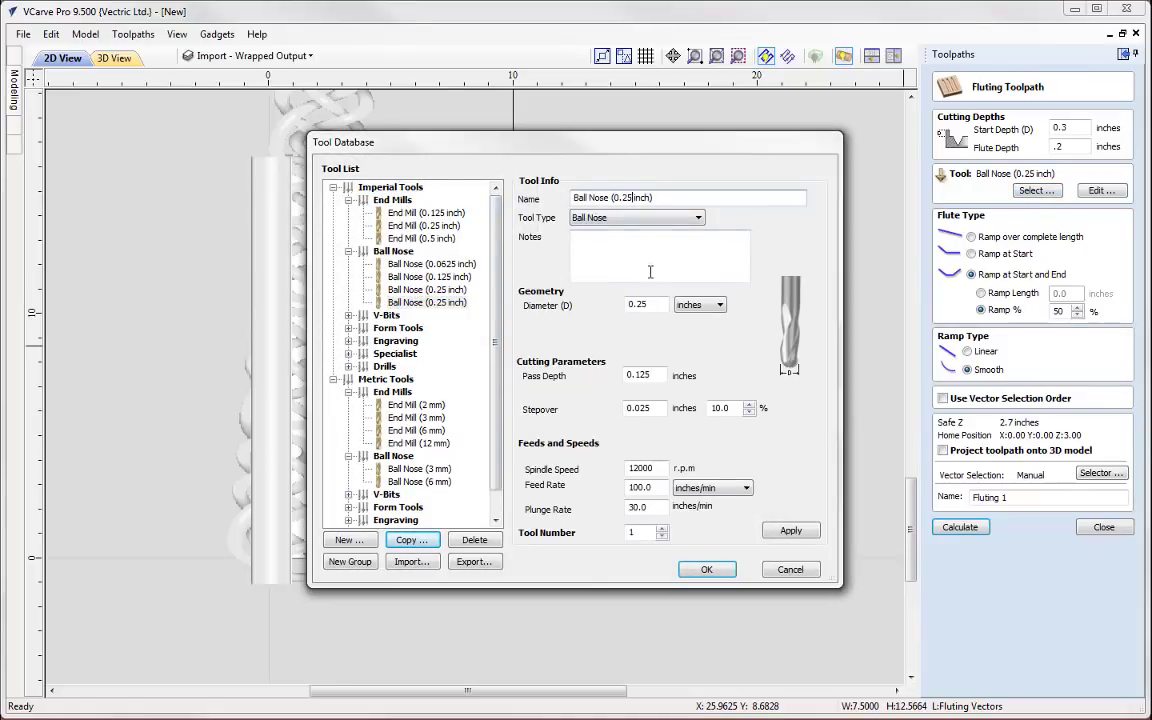
pyautogui.press('BackSpace')
pyautogui.press('BackSpace')
pyautogui.press('BackSpace')
pyautogui.press('BackSpace')
pyautogui.write('1')
pyautogui.doubleClick(637, 304)
pyautogui.write('1')
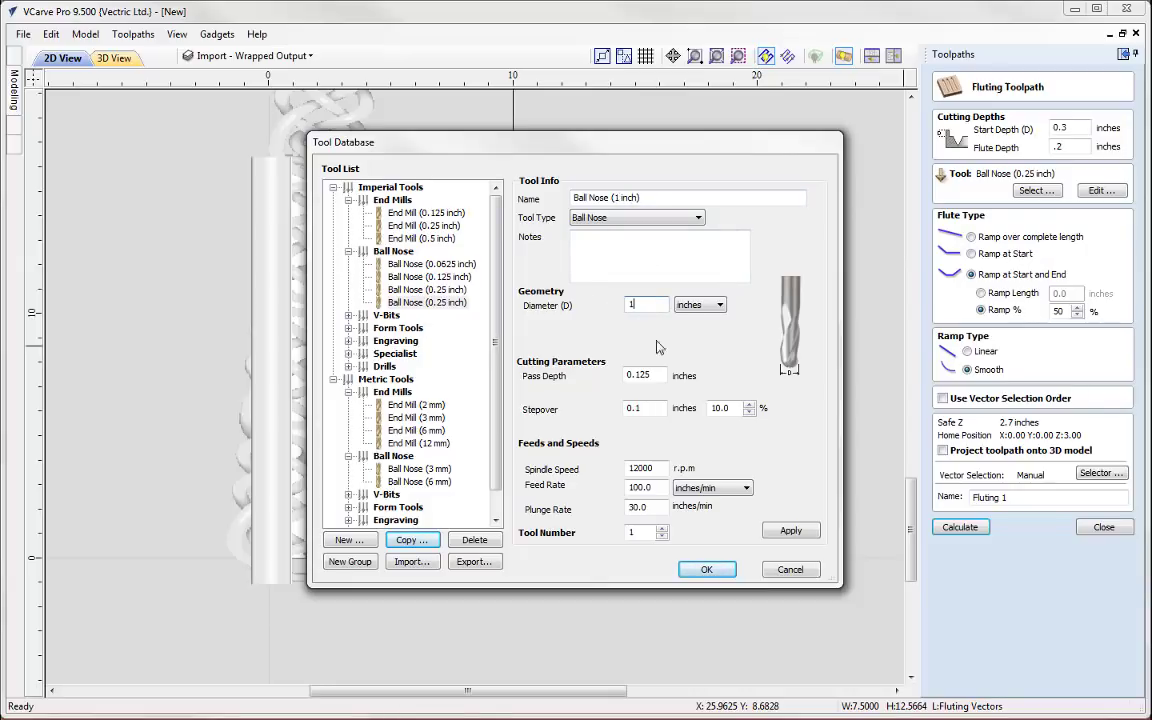
pyautogui.doubleClick(638, 375)
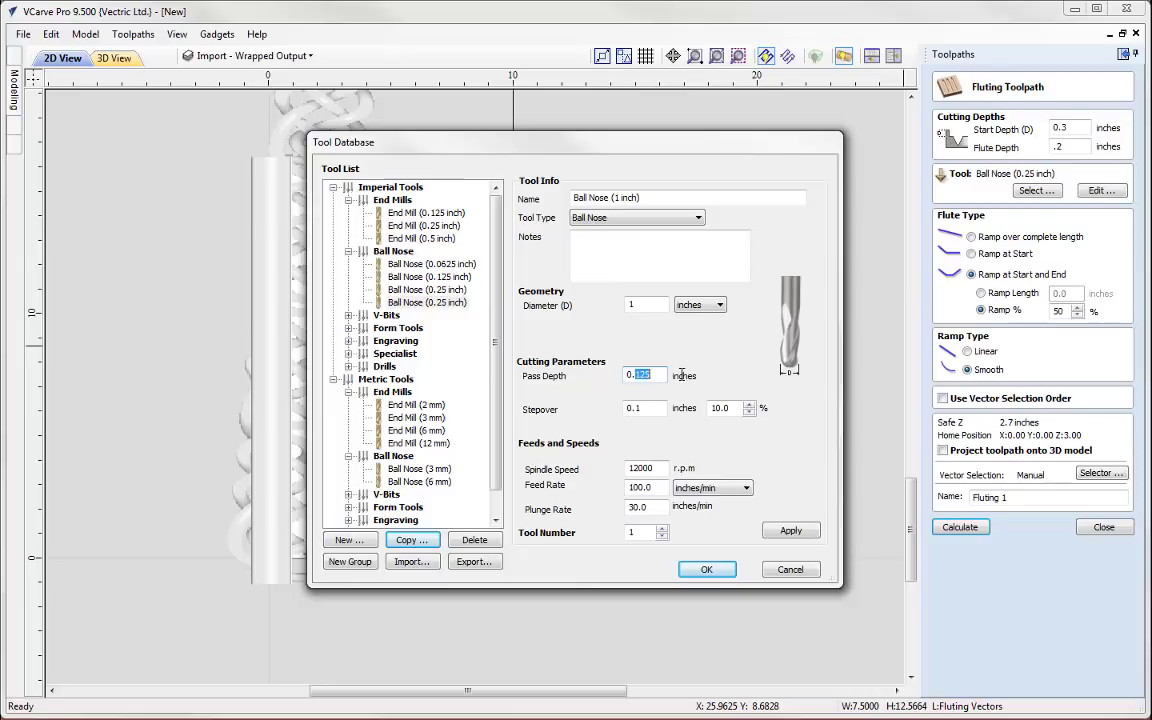
pyautogui.write('0.25')
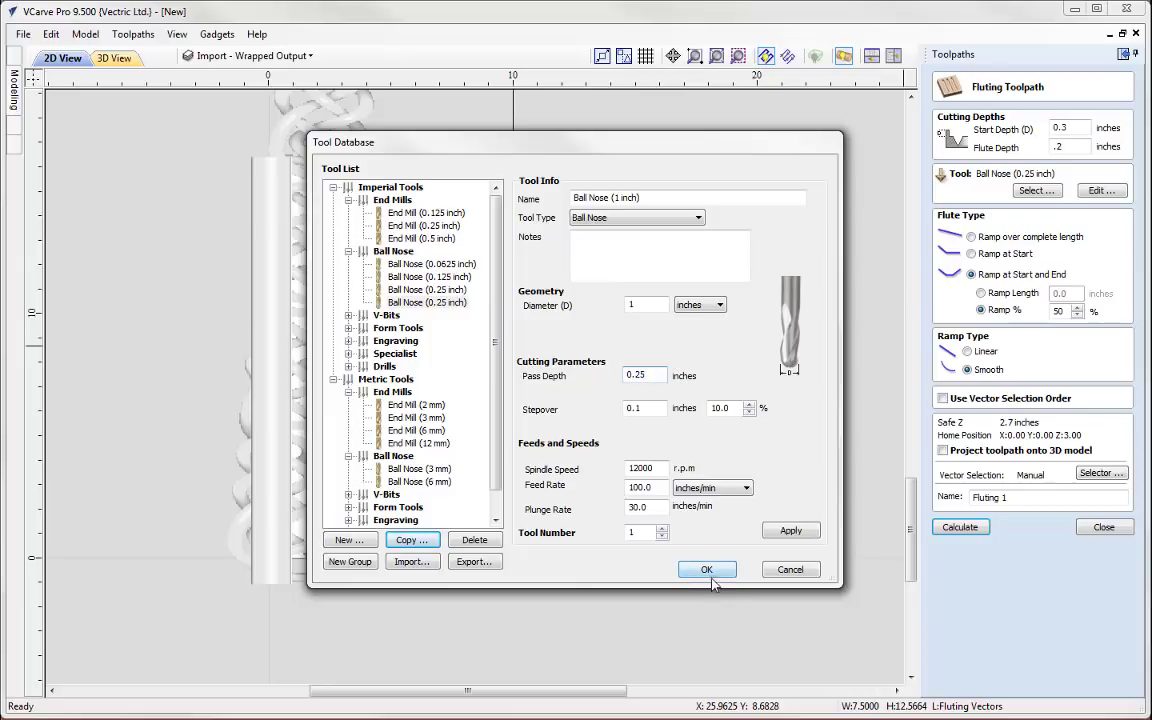
pyautogui.click(712, 569)
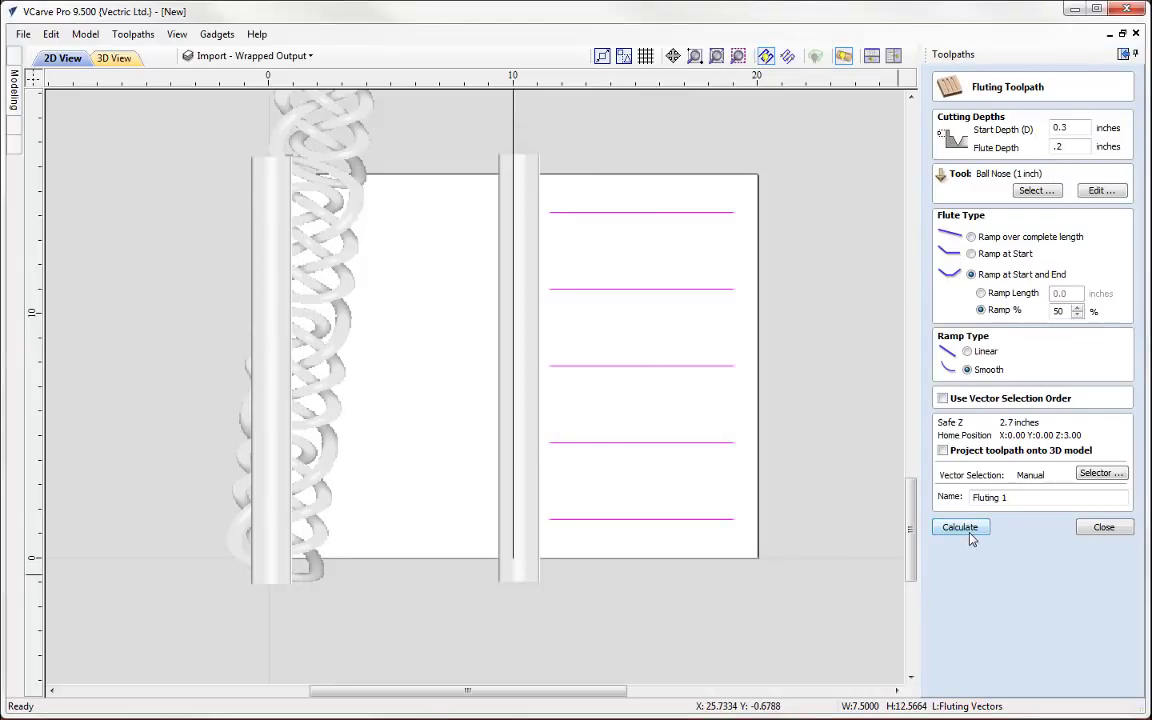
# Calculate the Fluting 1 toolpath and simulate its cuts on a freshly reset cylinder preview.
pyautogui.click(960, 527)
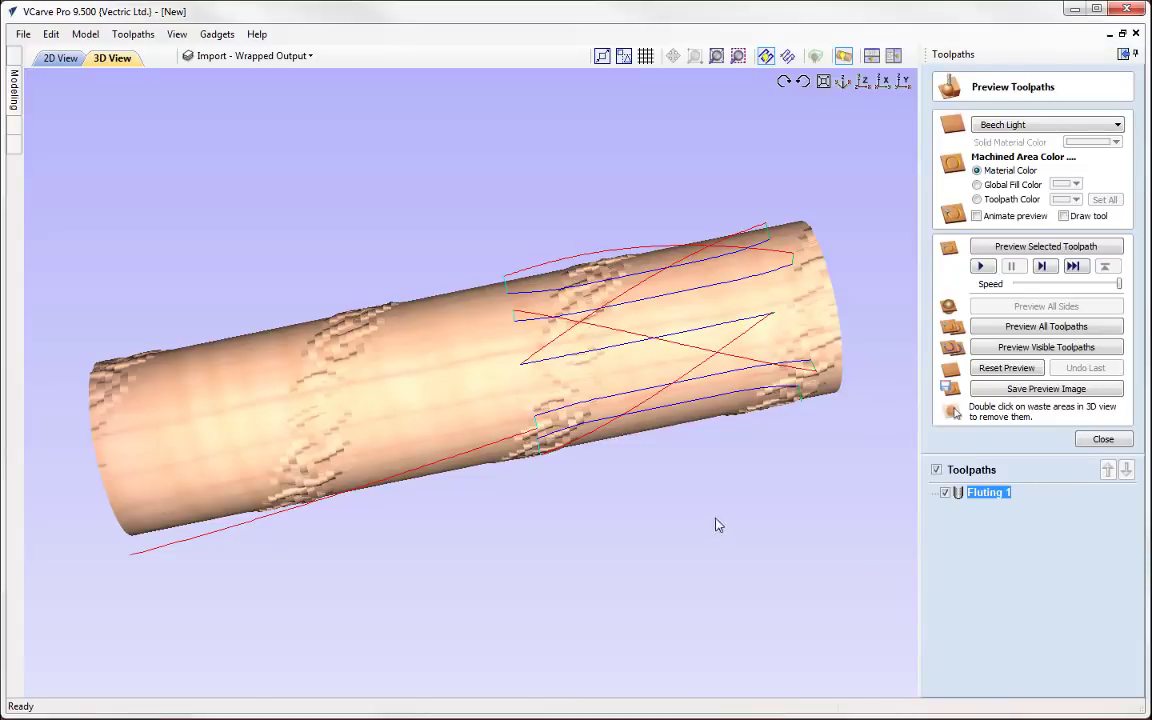
pyautogui.moveTo(715, 525); pyautogui.dragTo(785, 510)
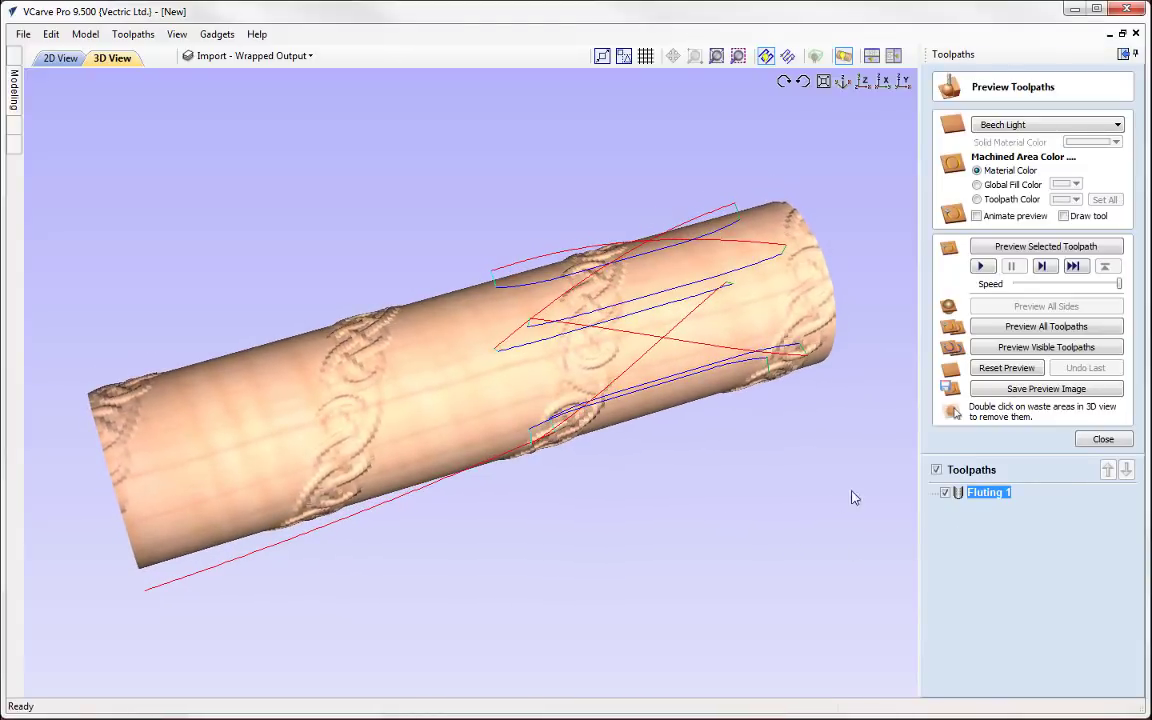
pyautogui.click(970, 370)
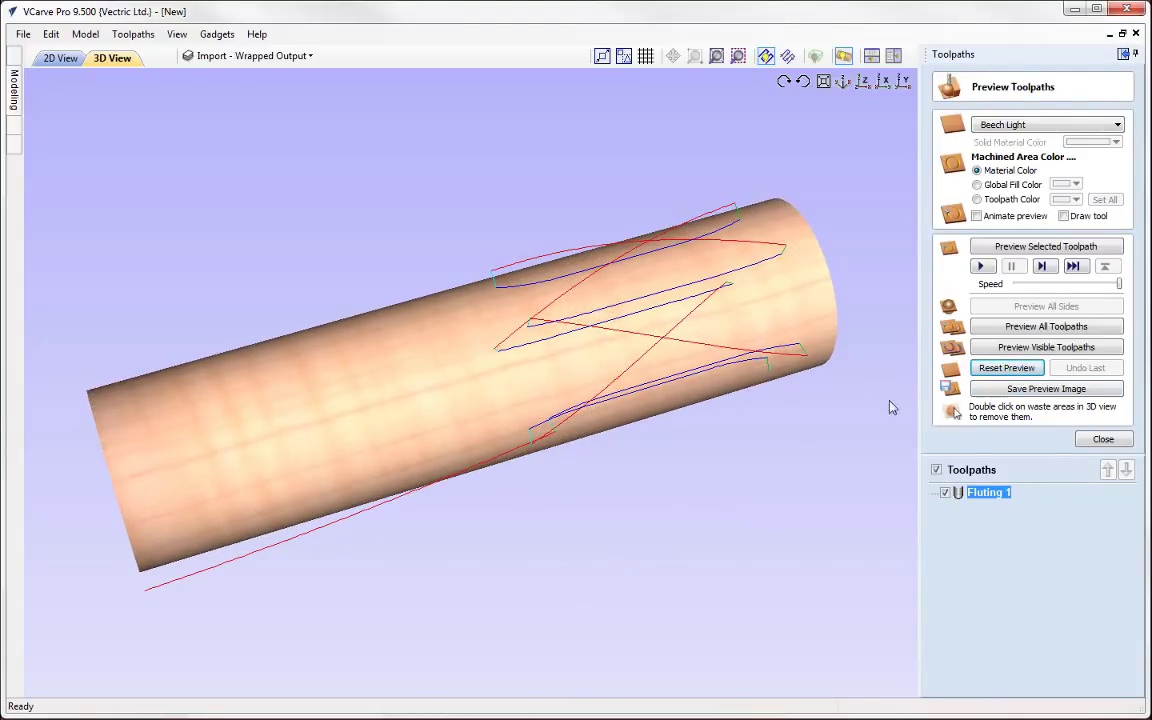
pyautogui.click(983, 268)
pyautogui.moveTo(694, 548); pyautogui.dragTo(700, 643)
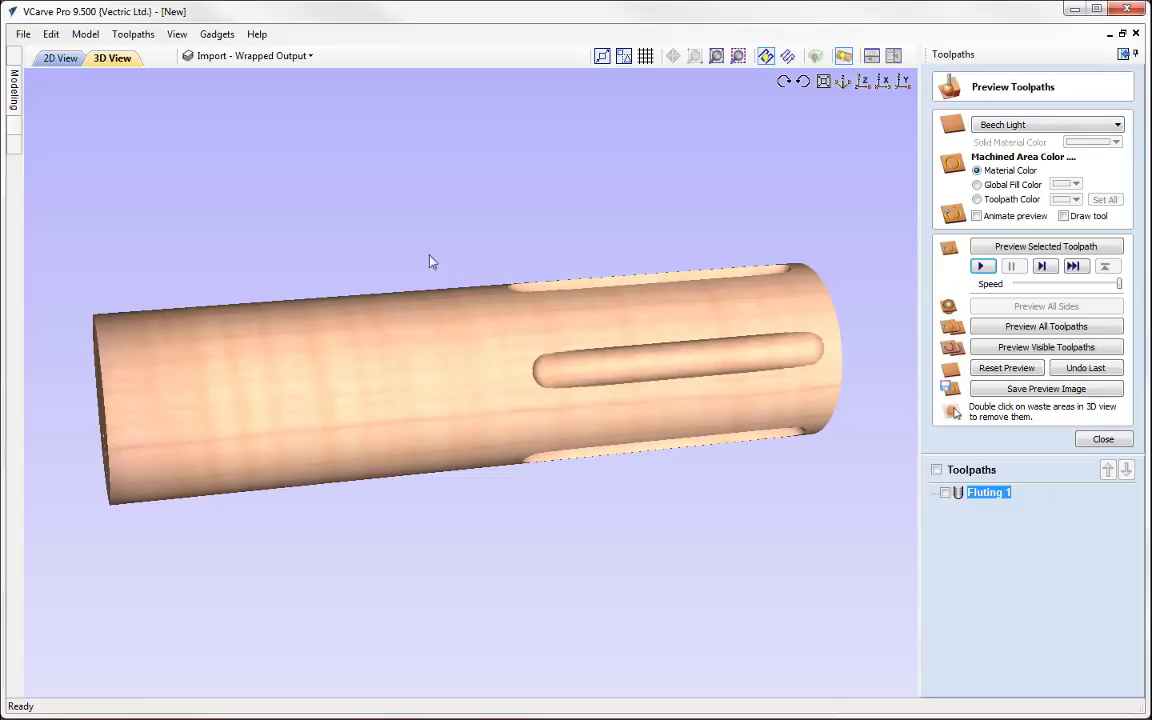
pyautogui.click(1103, 441)
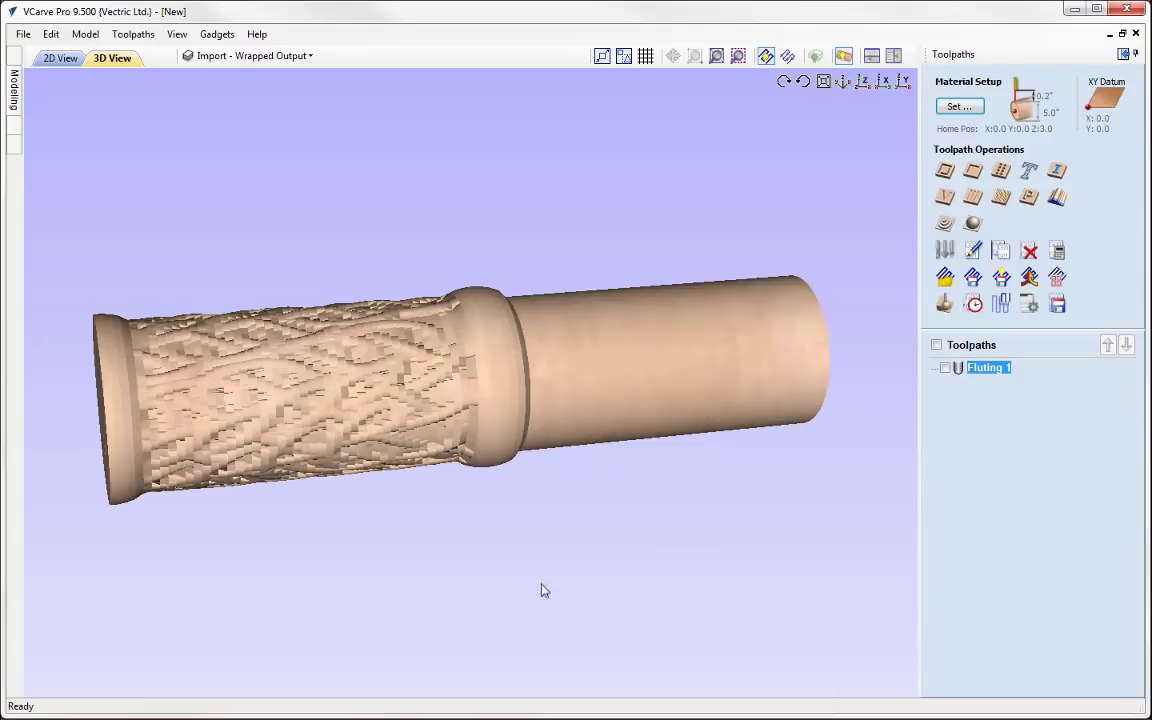
# Calculate a 3D finish toolpath with the 0.25 inch ball nose, model boundary and 90 degree raster, and simulate all toolpaths on the column.
pyautogui.moveTo(540, 589); pyautogui.dragTo(424, 684)
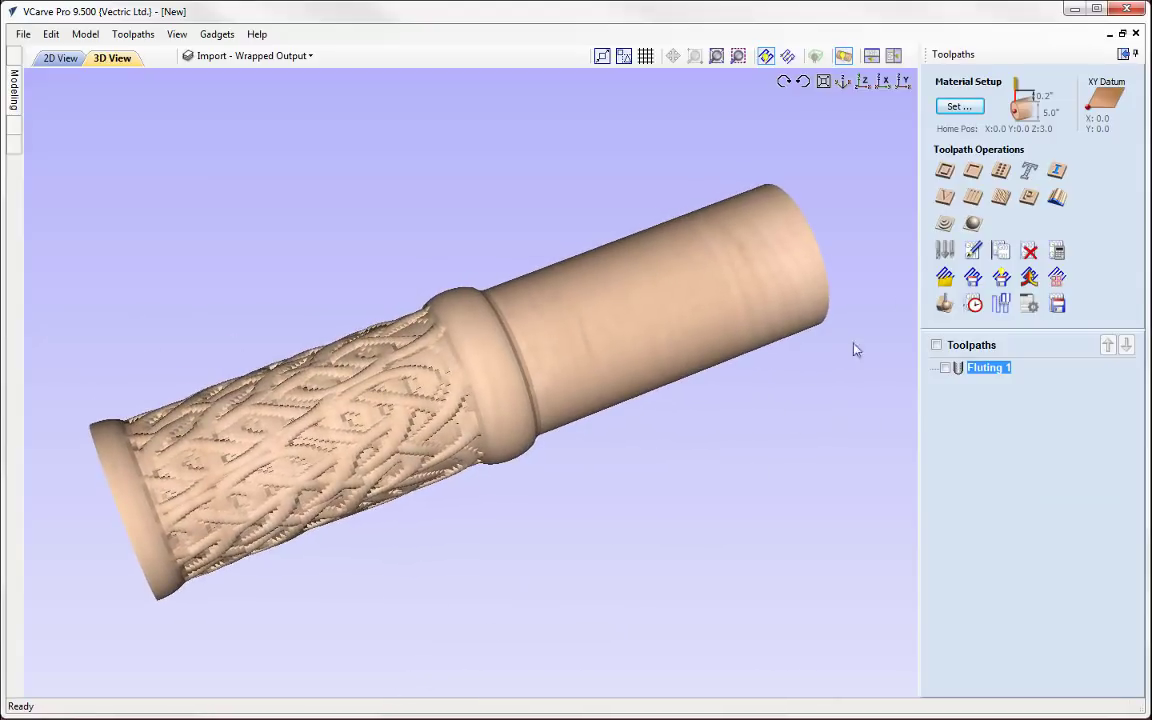
pyautogui.click(973, 226)
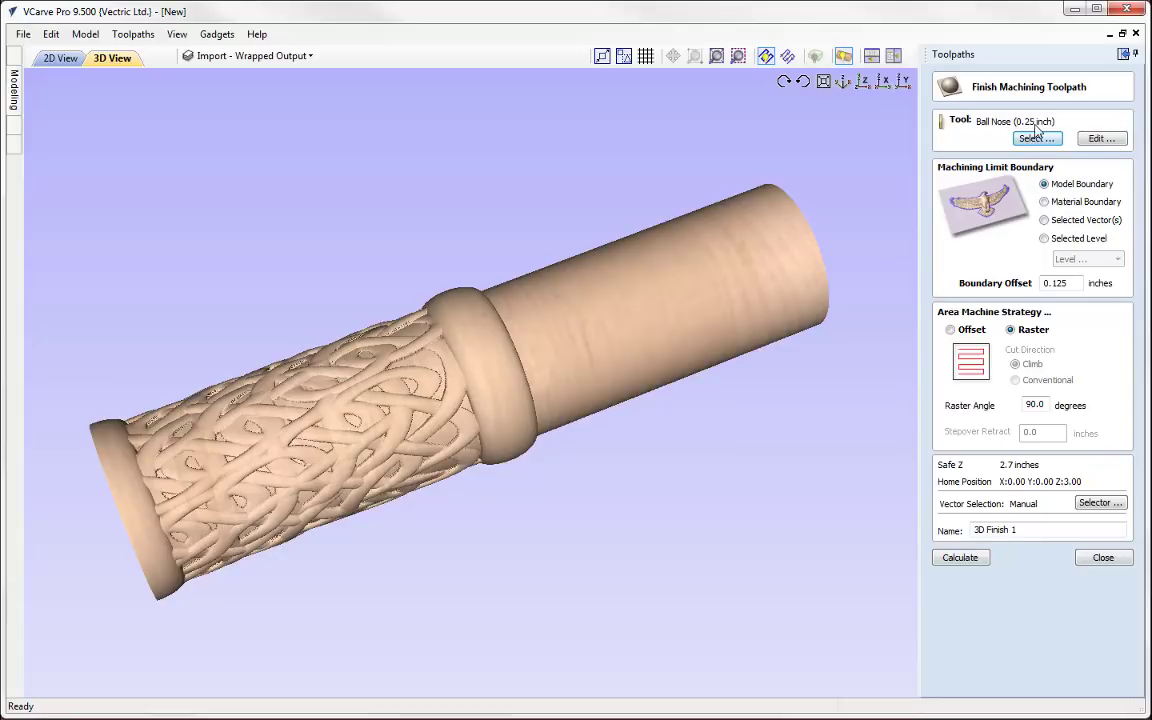
pyautogui.click(957, 562)
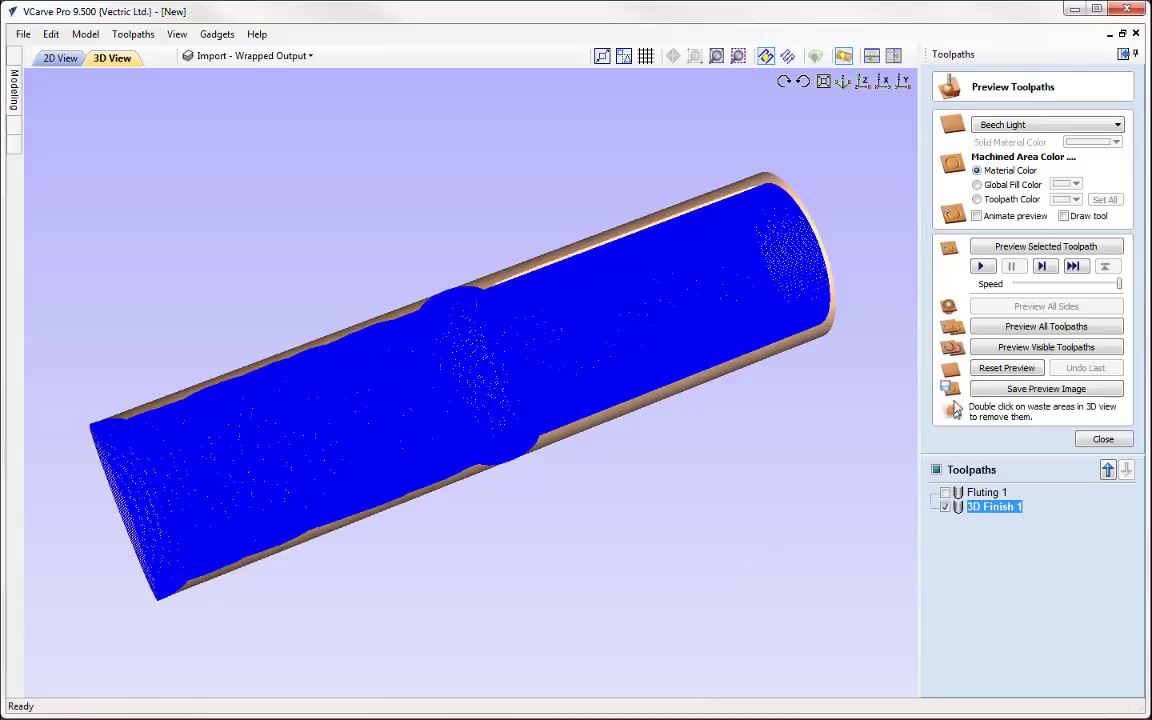
pyautogui.click(1032, 330)
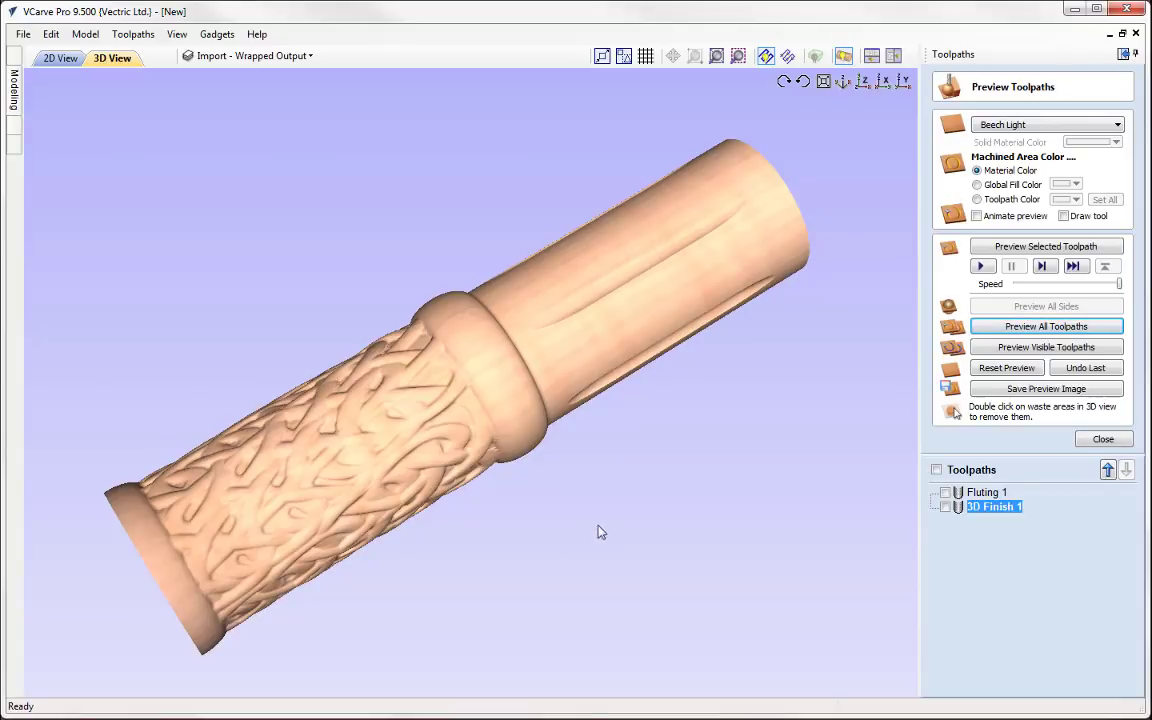
pyautogui.moveTo(599, 532)
pyautogui.mouseDown()
pyautogui.moveTo(418, 440)
pyautogui.moveTo(599, 422)
pyautogui.moveTo(728, 425)
pyautogui.moveTo(625, 424)
pyautogui.moveTo(530, 496)
pyautogui.moveTo(504, 432)
pyautogui.moveTo(518, 596)
pyautogui.mouseUp()
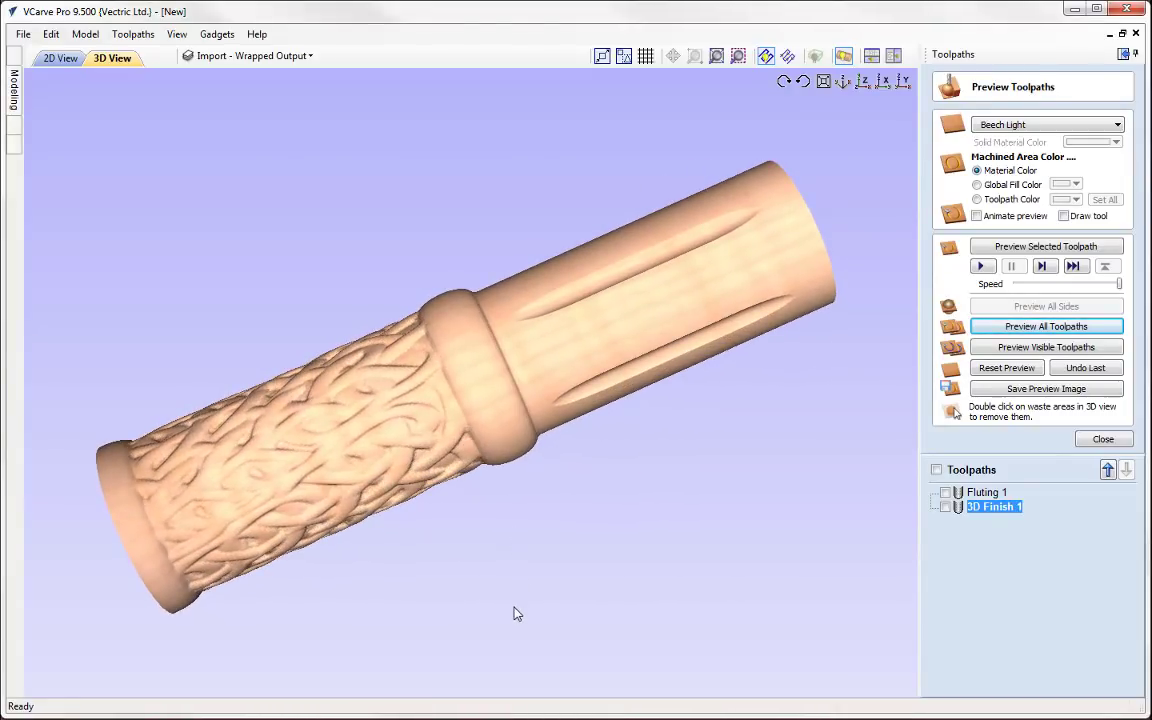
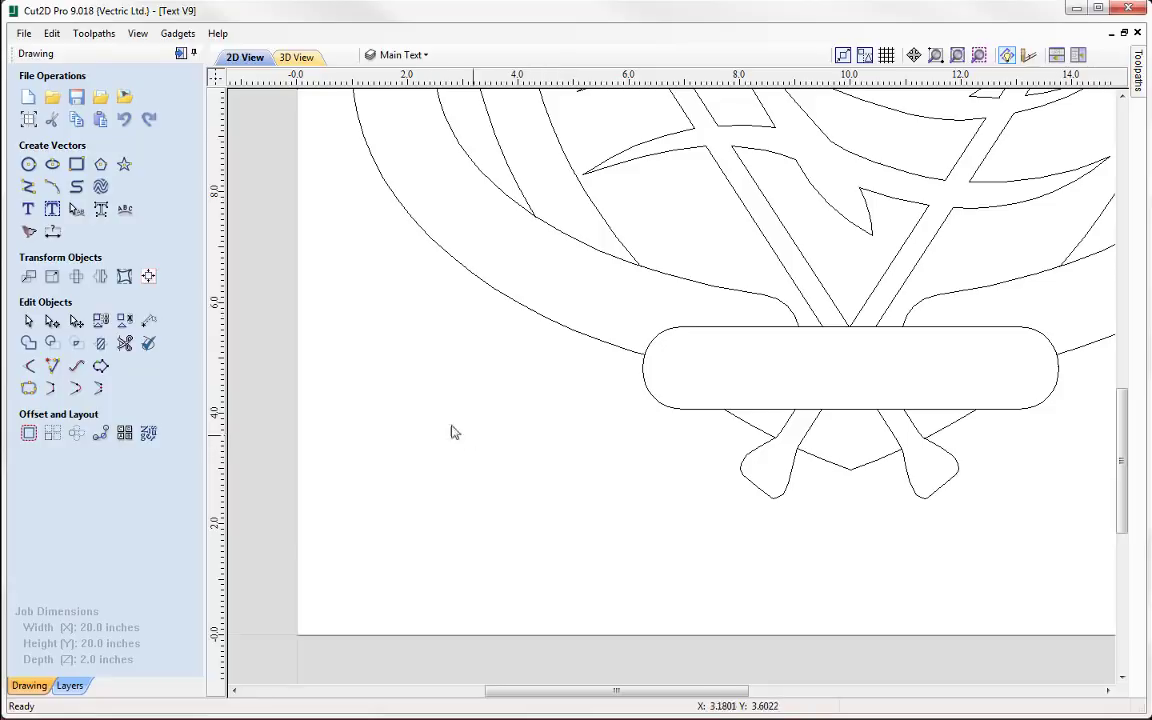
# In Cut2D Pro, create the centred text CANOE in Calibri, 1.0 inch high, at X 2.313 and Y 3.9491.
pyautogui.click(29, 211)
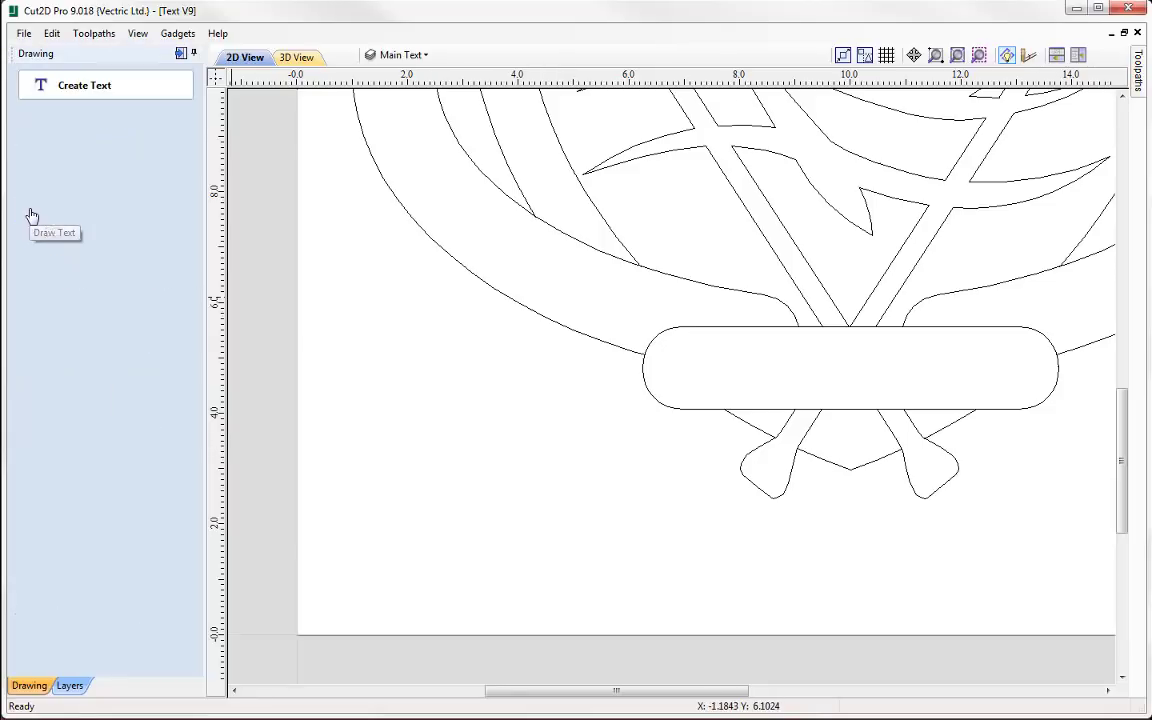
pyautogui.click(425, 425)
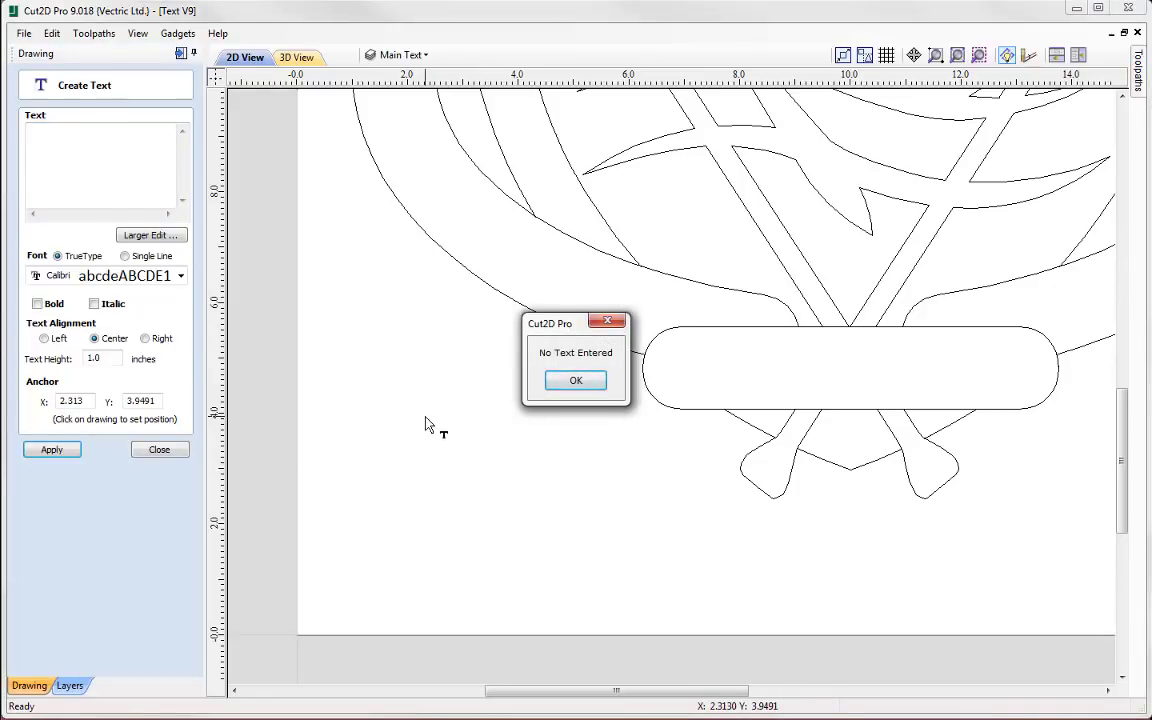
pyautogui.click(575, 382)
pyautogui.click(71, 137)
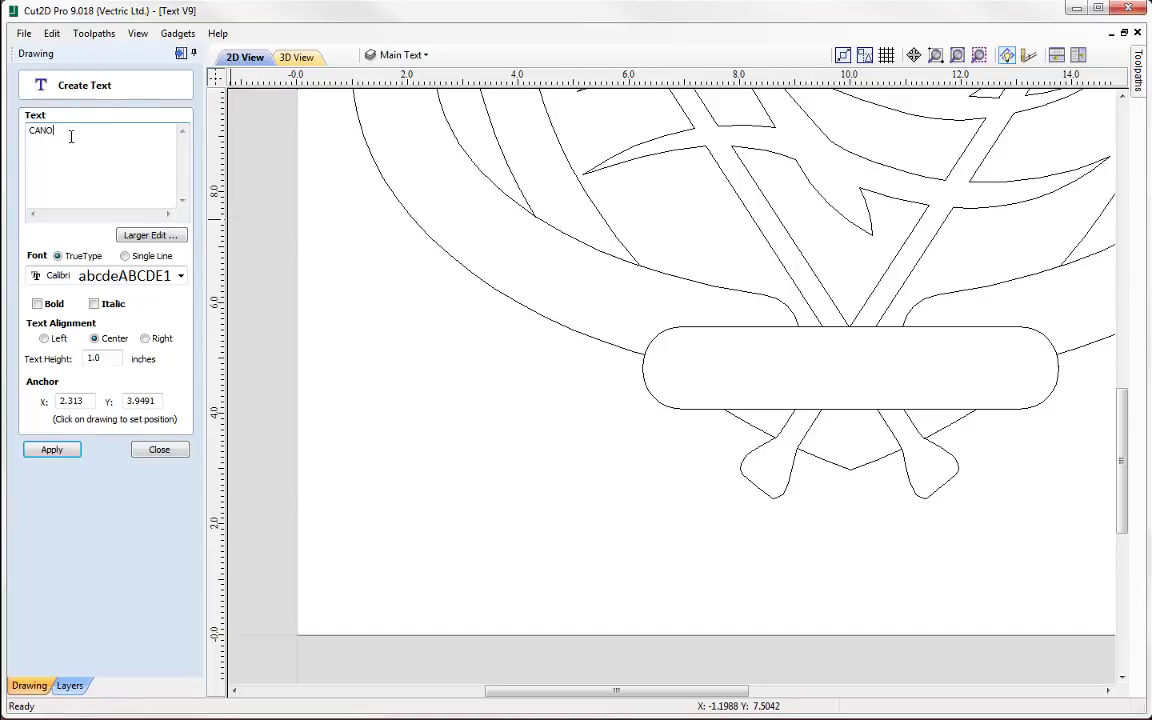
pyautogui.click(44, 452)
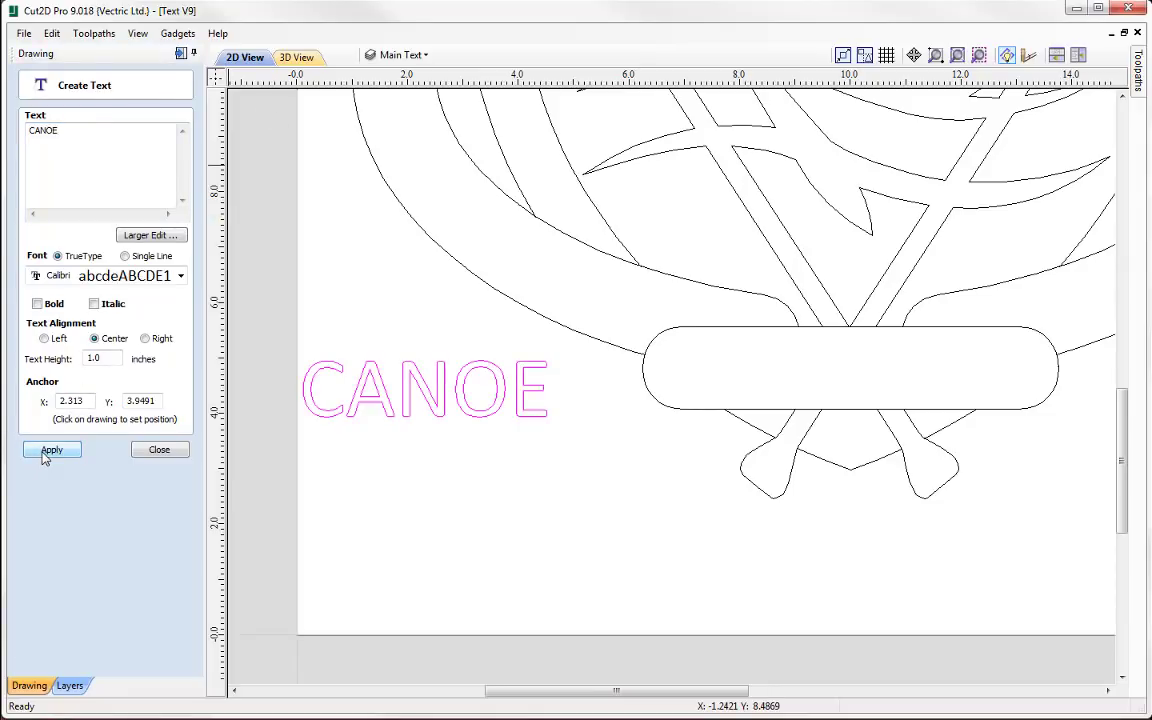
# Move the CANOE text to about X 3.95, Y 1.33 and squash it vertically to about 0.5 inches high.
pyautogui.click(390, 400)
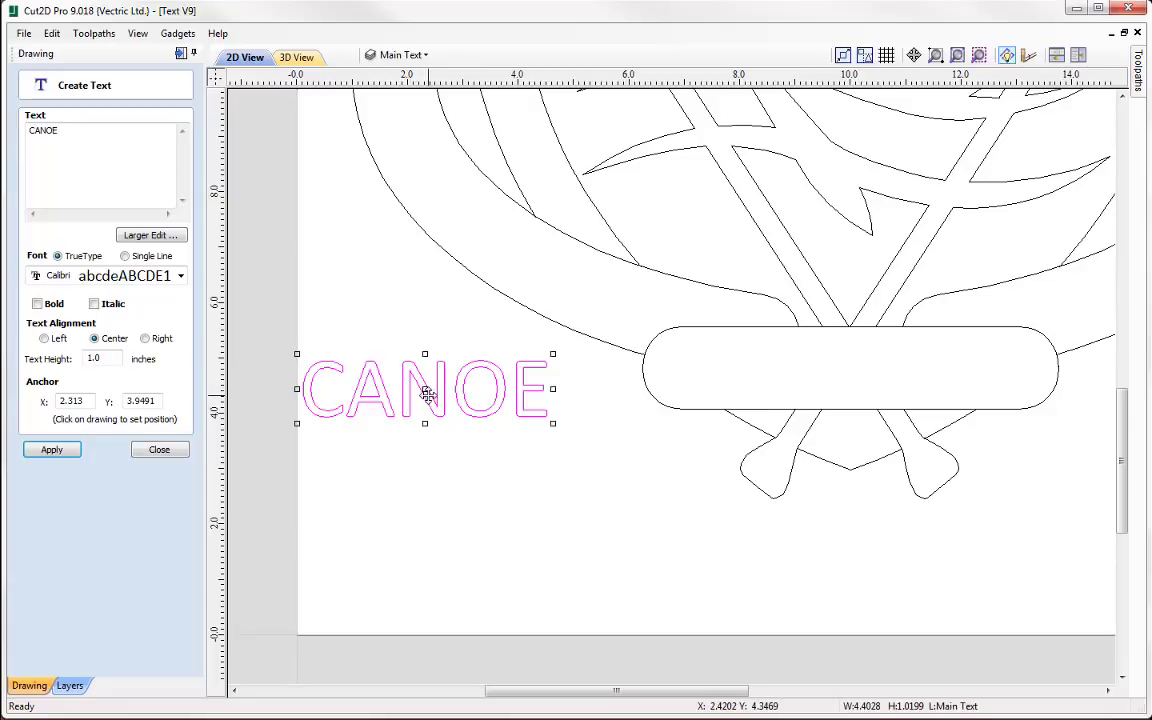
pyautogui.moveTo(432, 401); pyautogui.dragTo(514, 532)
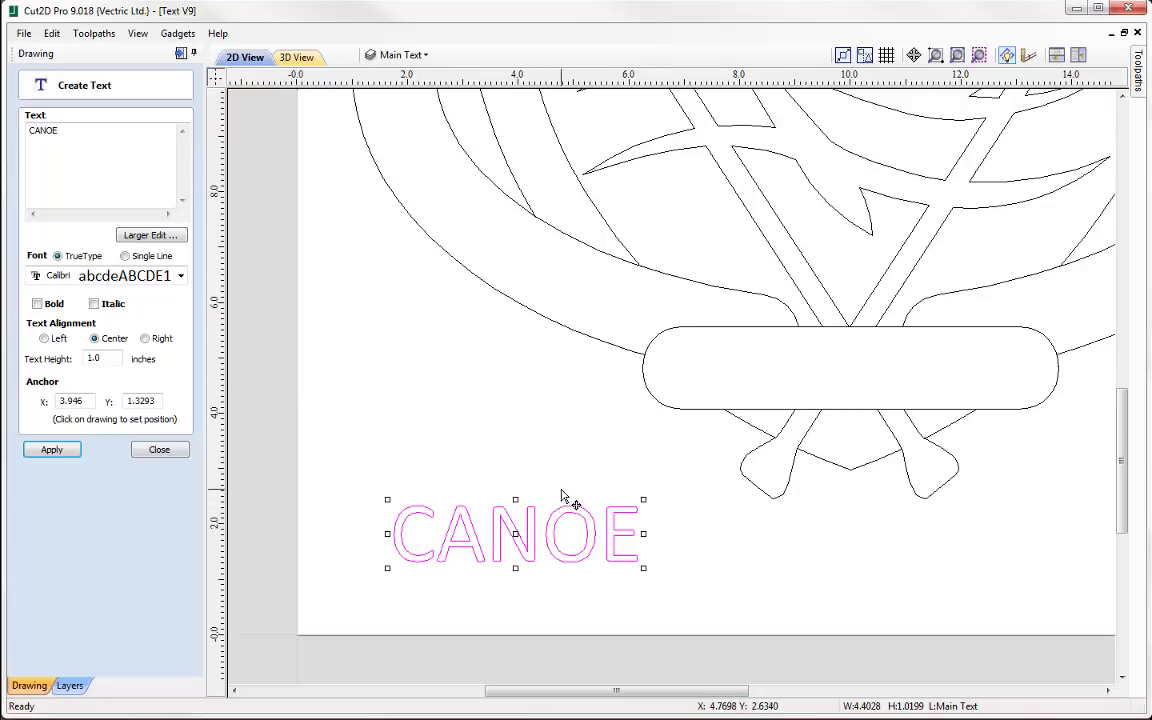
pyautogui.moveTo(566, 532); pyautogui.dragTo(545, 432, button='middle')
pyautogui.scroll(1, 545, 435)
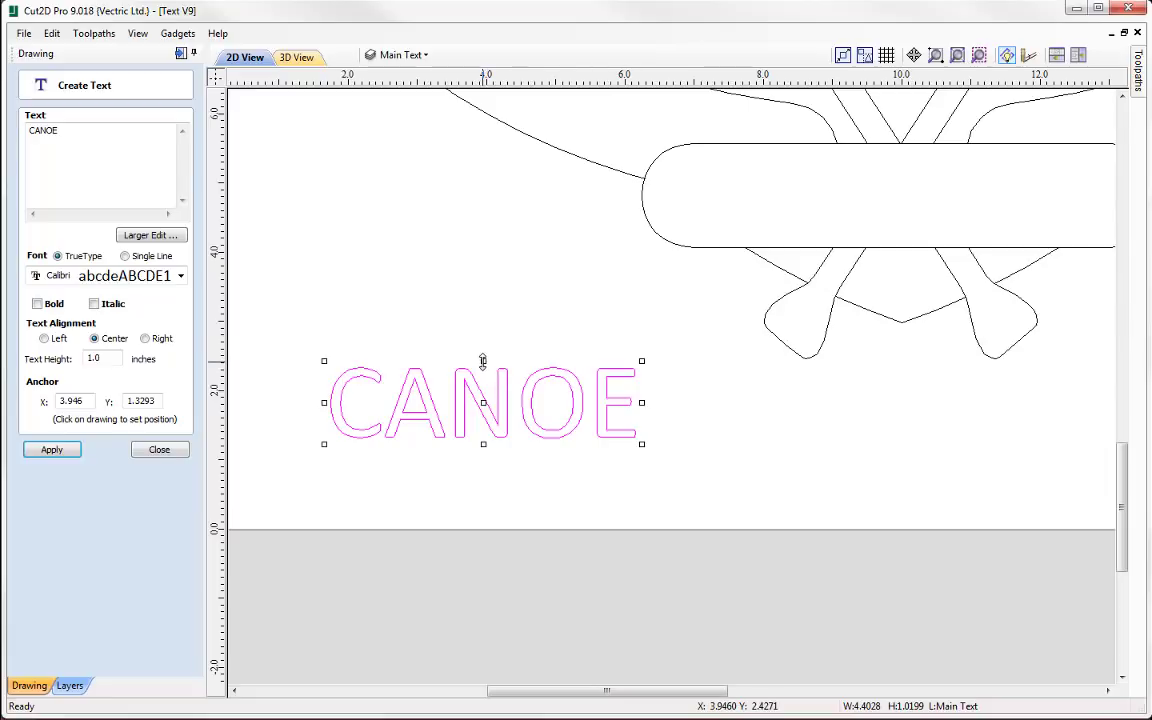
pyautogui.moveTo(483, 366); pyautogui.dragTo(484, 410)
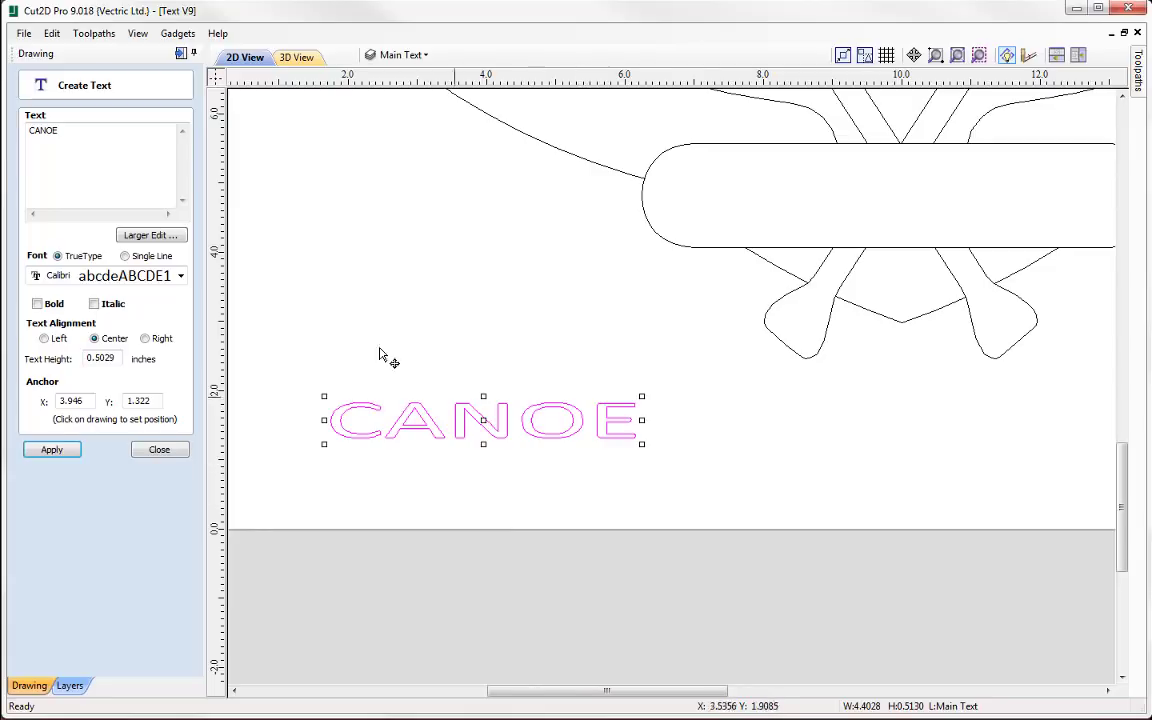
# Change the text to CANOEING and rotate it slightly counterclockwise on the drawing.
pyautogui.click(91, 128)
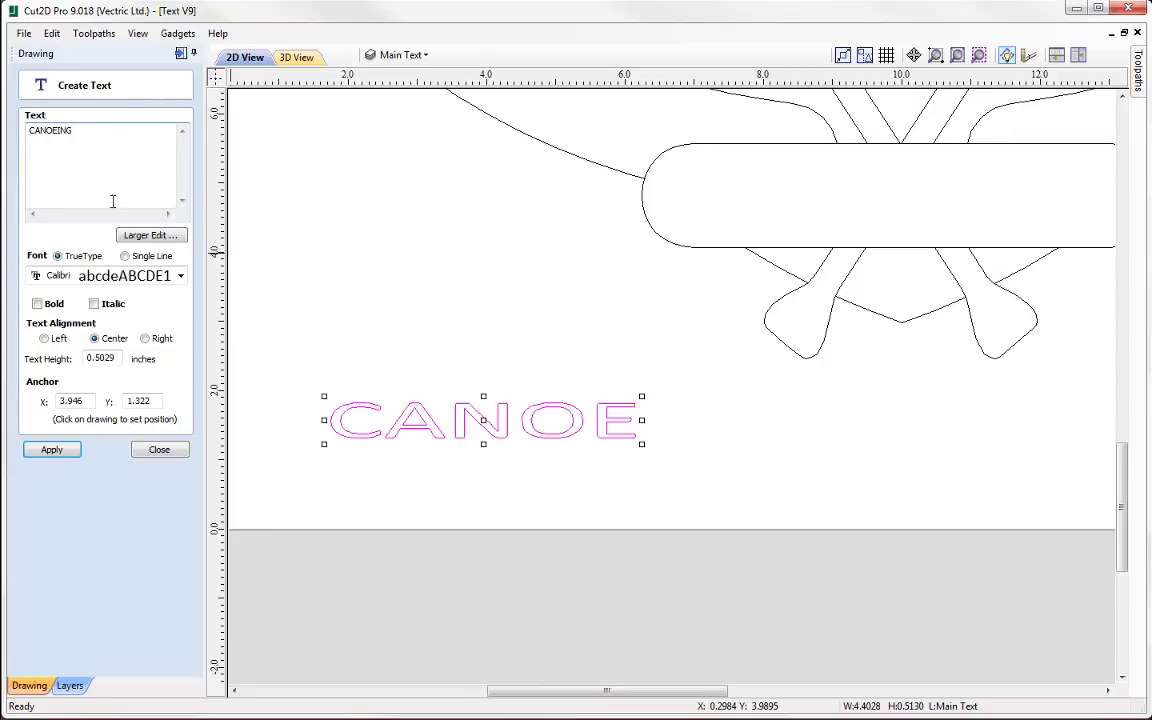
pyautogui.click(38, 453)
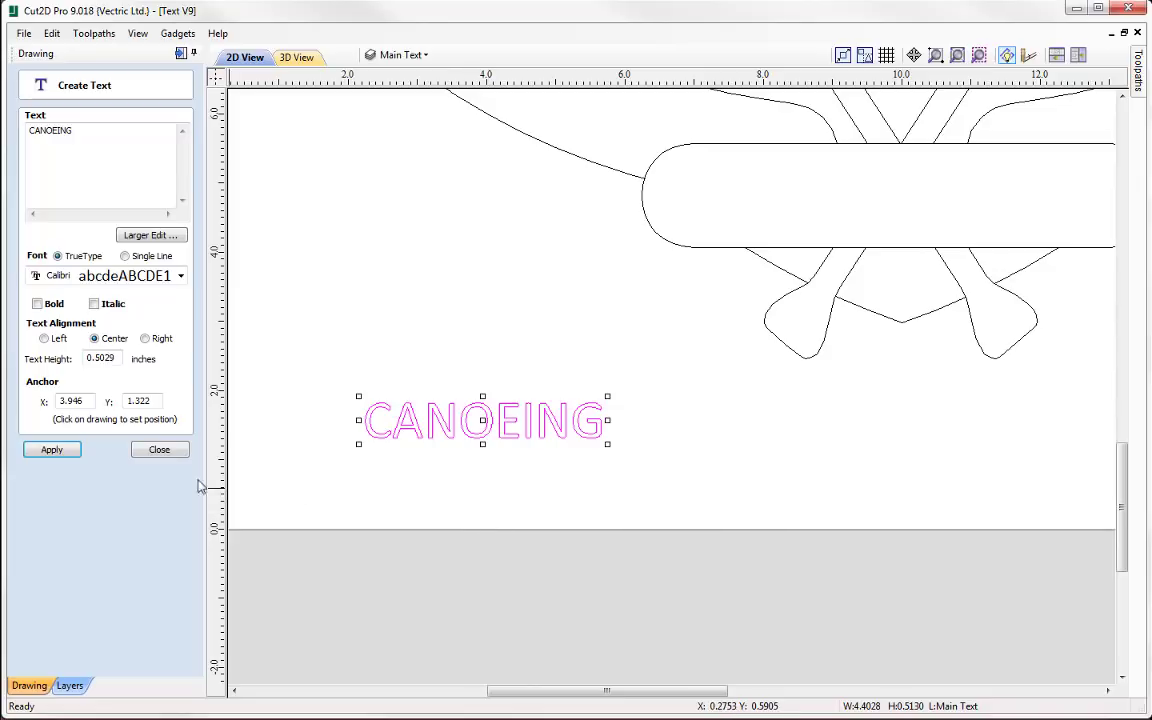
pyautogui.click(157, 451)
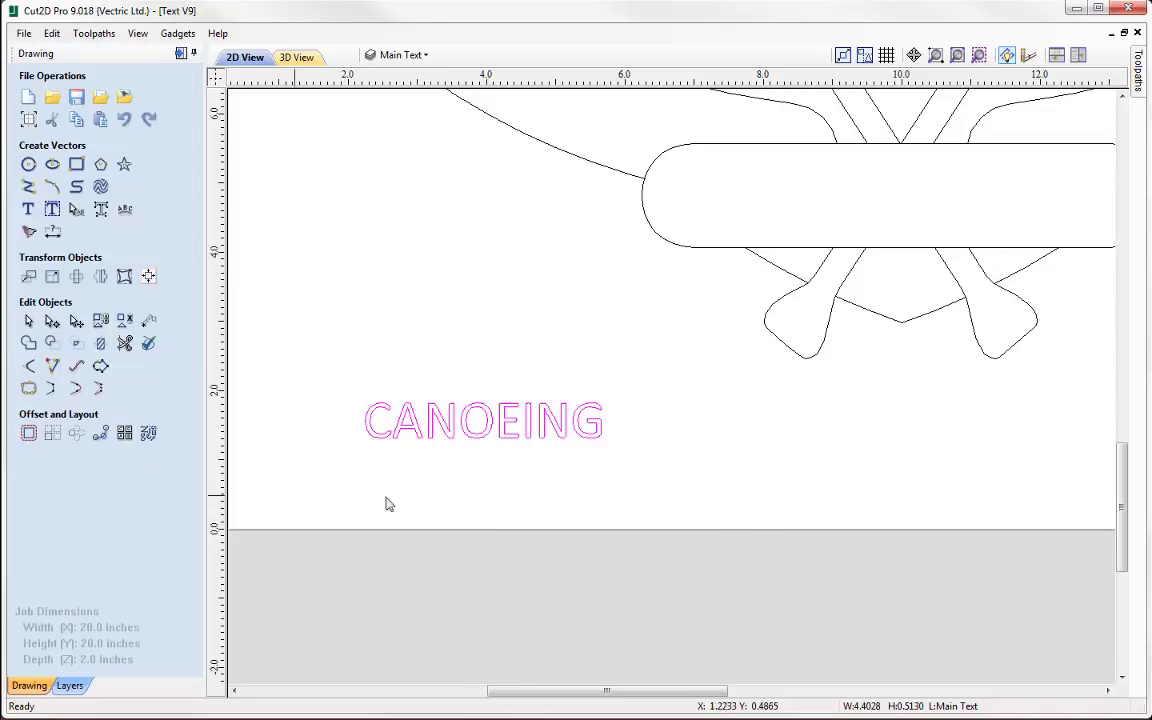
pyautogui.click(566, 432)
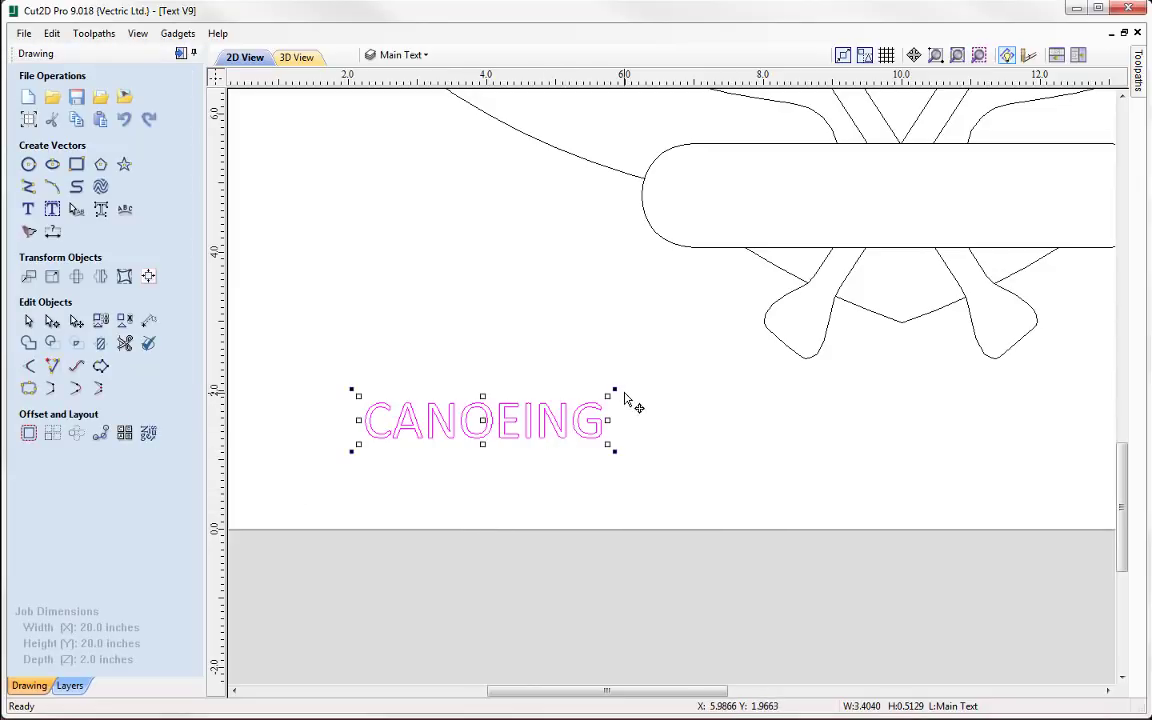
pyautogui.moveTo(614, 390); pyautogui.dragTo(607, 347)
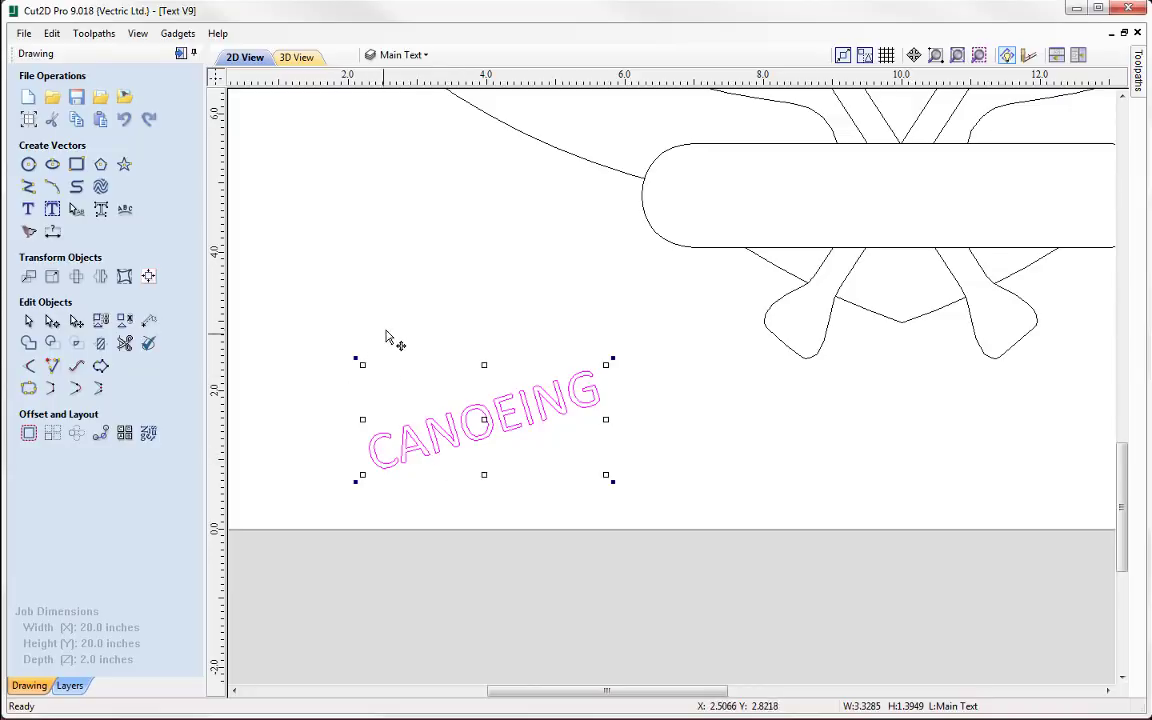
# Replace the wording of the rotated text with KAYAKING and finish editing the text.
pyautogui.click(52, 208)
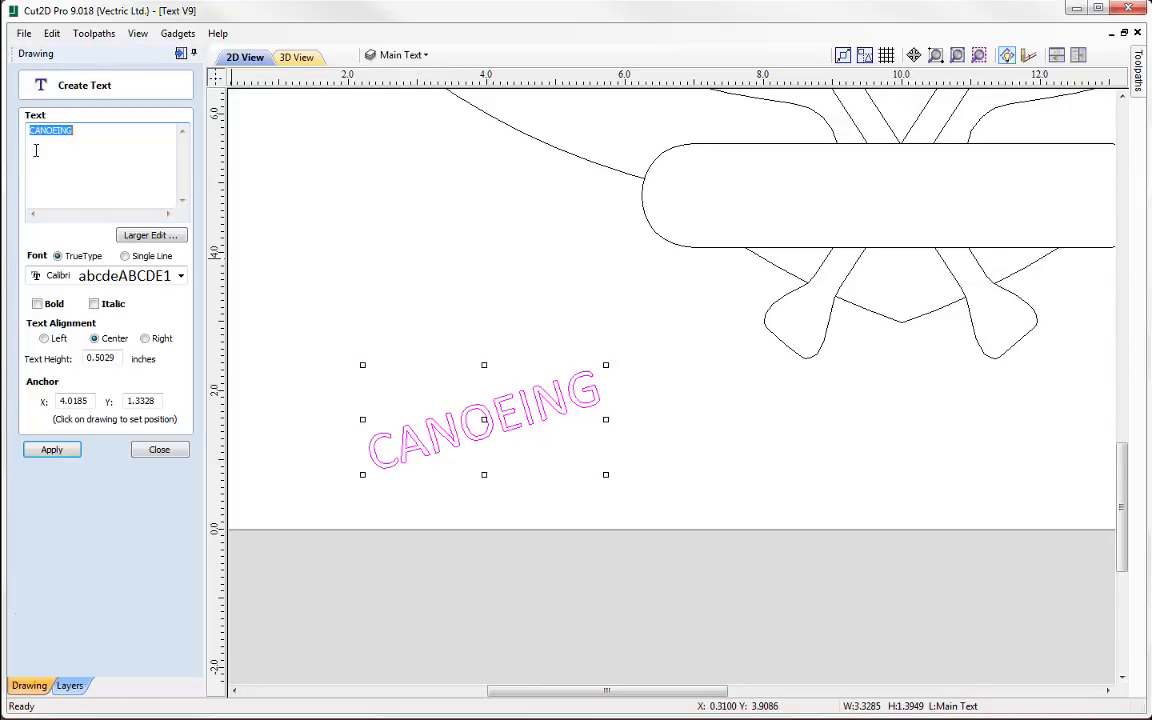
pyautogui.hotkey('shift', 'Left')
pyautogui.hotkey('shift', 'Left')
pyautogui.hotkey('shift', 'Left')
pyautogui.write('KA')
pyautogui.click(48, 451)
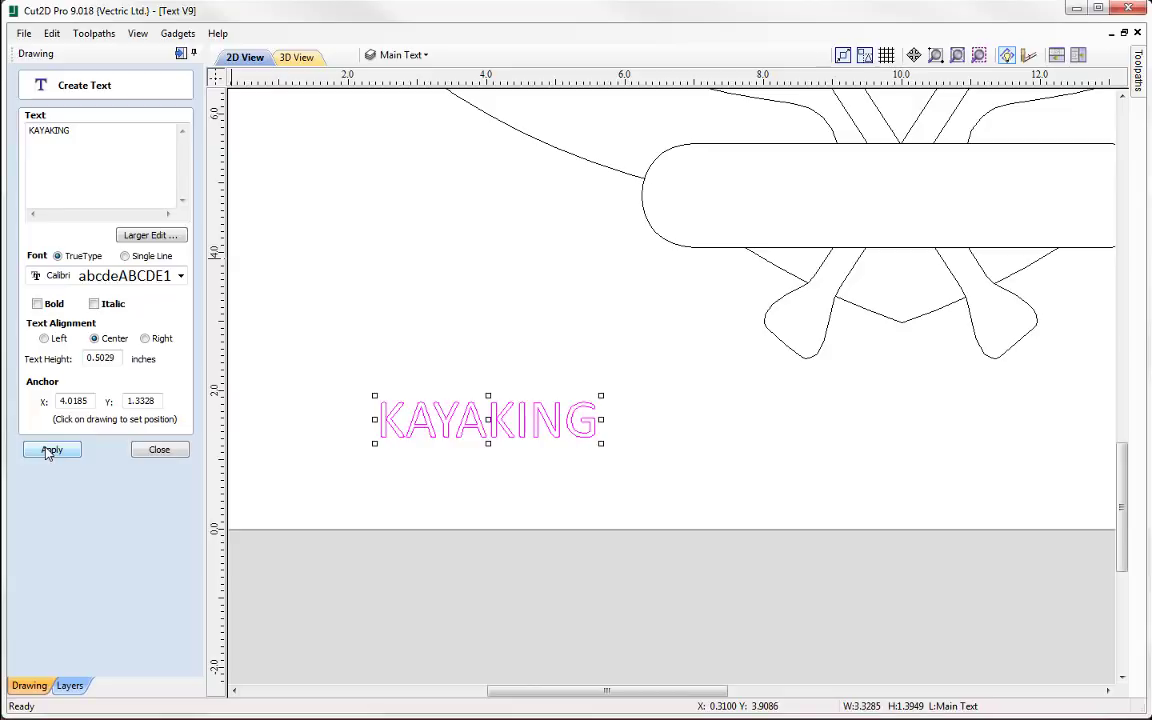
pyautogui.click(160, 449)
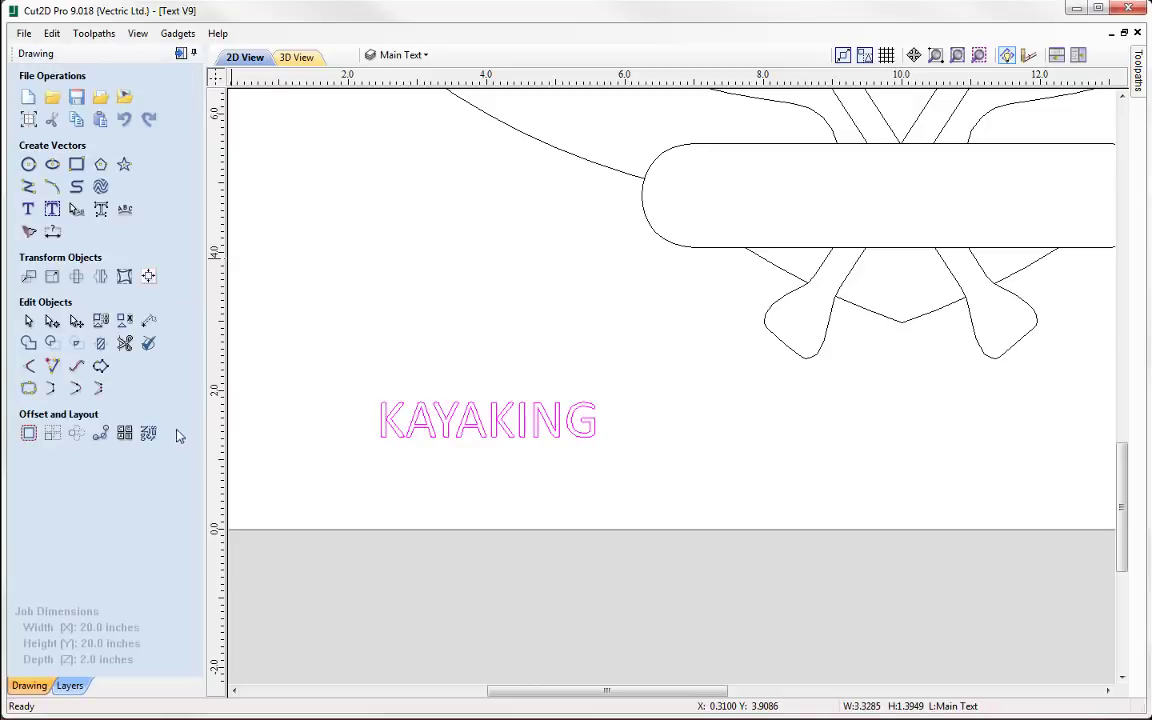
# Kern the KAYAKING text, tightening the gaps between K and I and between N and G.
pyautogui.click(78, 213)
pyautogui.click(476, 422)
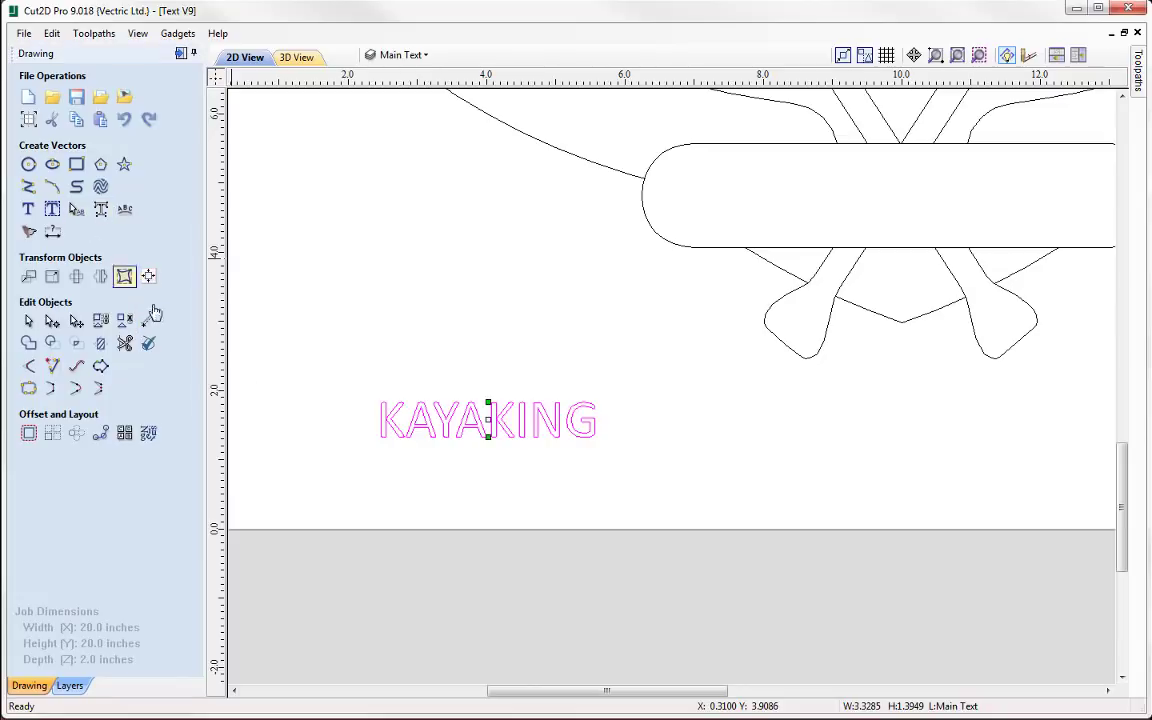
pyautogui.scroll(2, 512, 450)
pyautogui.scroll(2, 535, 330)
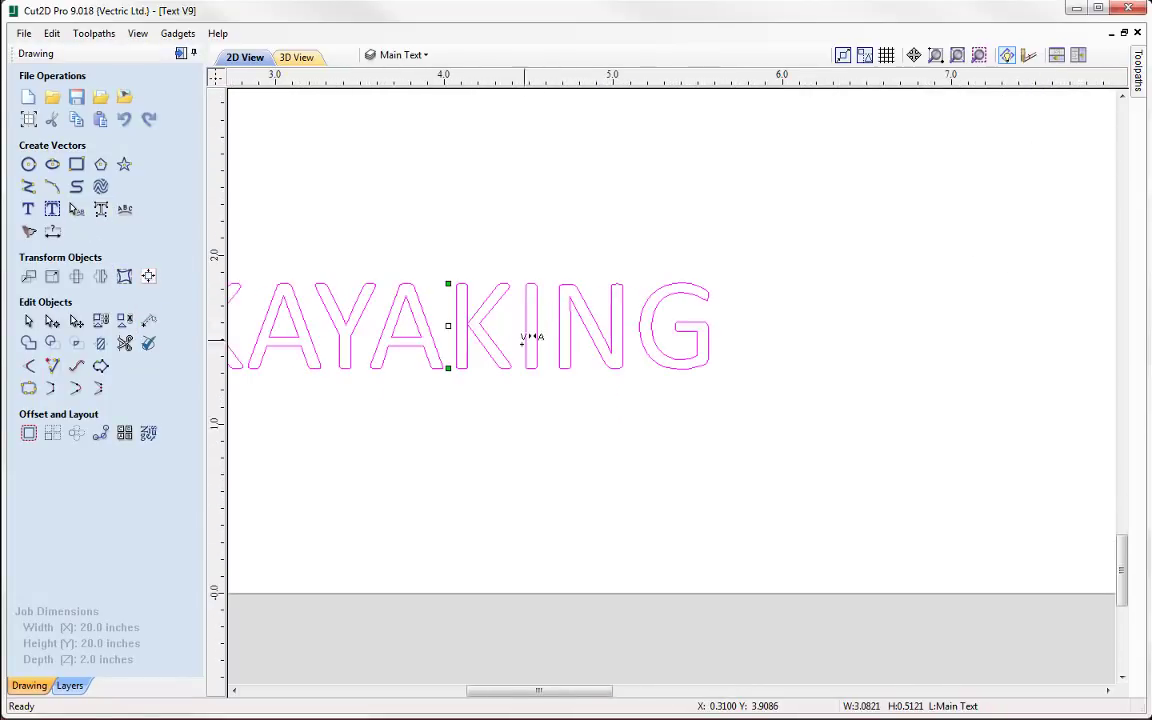
pyautogui.moveTo(518, 320); pyautogui.dragTo(527, 314)
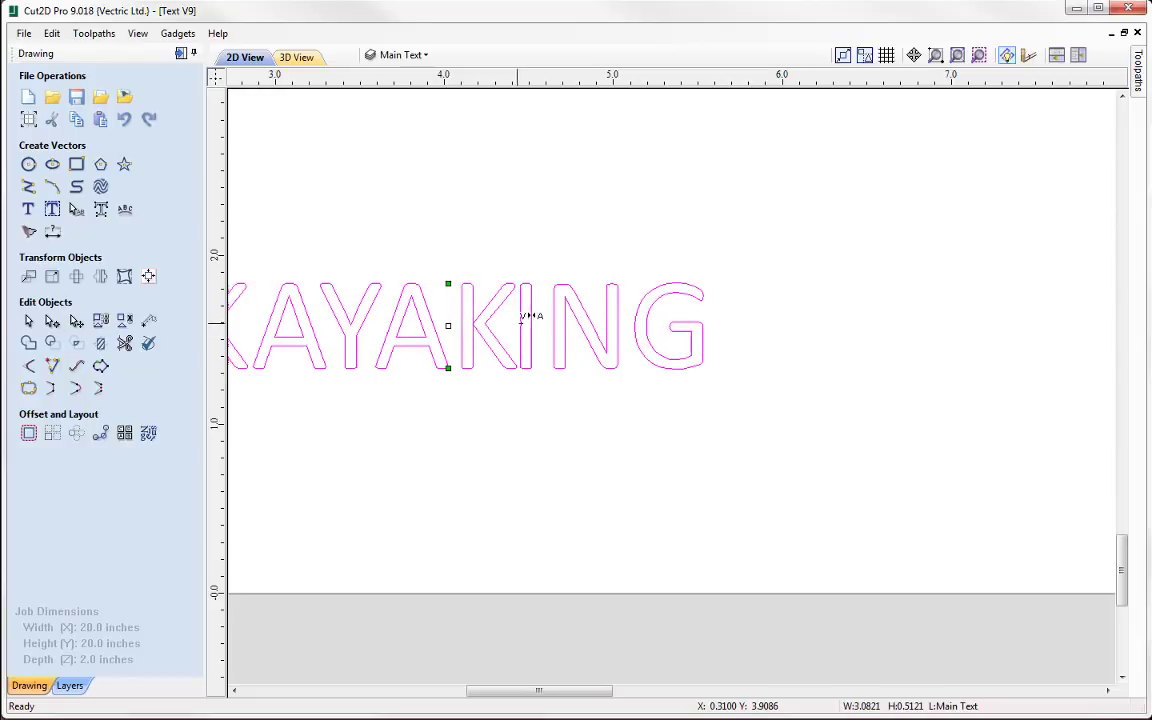
pyautogui.moveTo(638, 316); pyautogui.dragTo(612, 362)
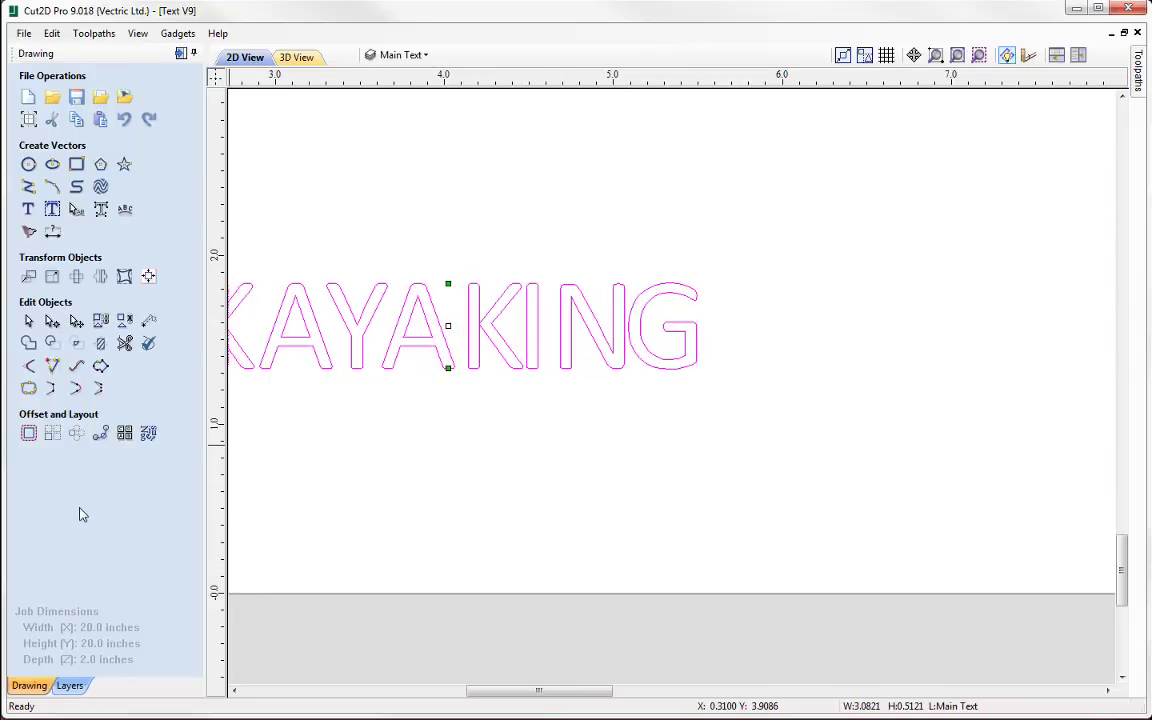
# Reopen the kerned KAYAKING text for editing.
pyautogui.click(29, 209)
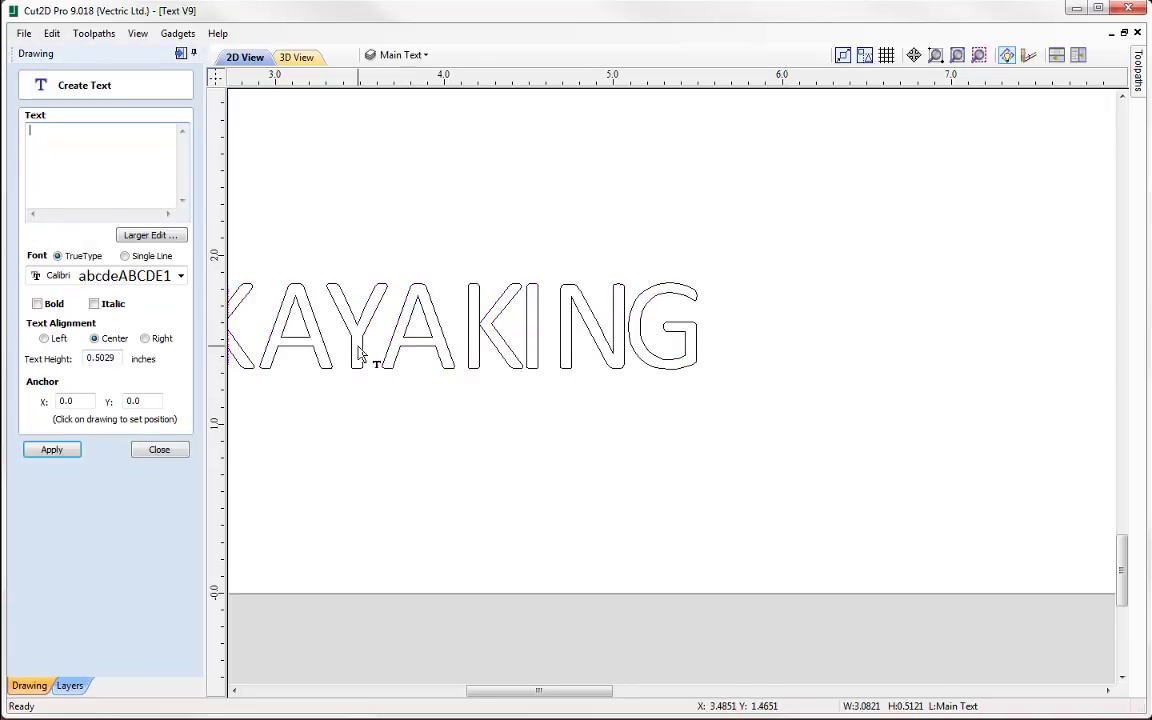
pyautogui.click(370, 350)
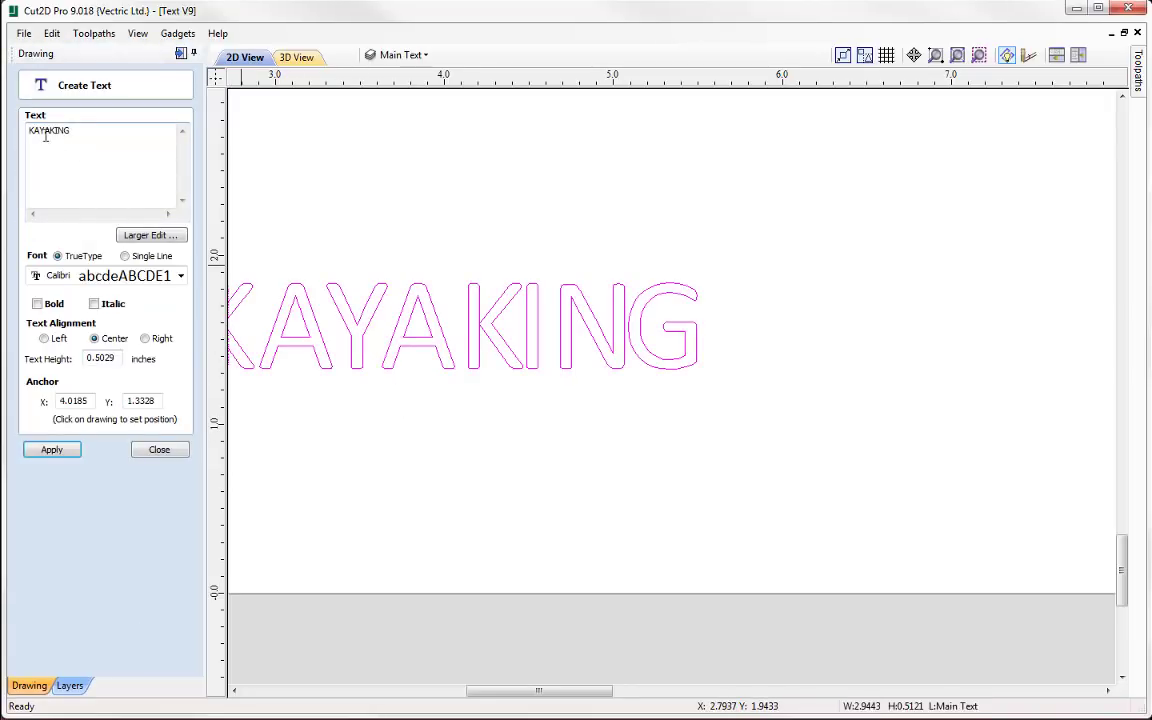
# Change the KAYAKING text to CANOEING, keeping the ING ending, and finish editing it.
pyautogui.moveTo(55, 131); pyautogui.dragTo(29, 131)
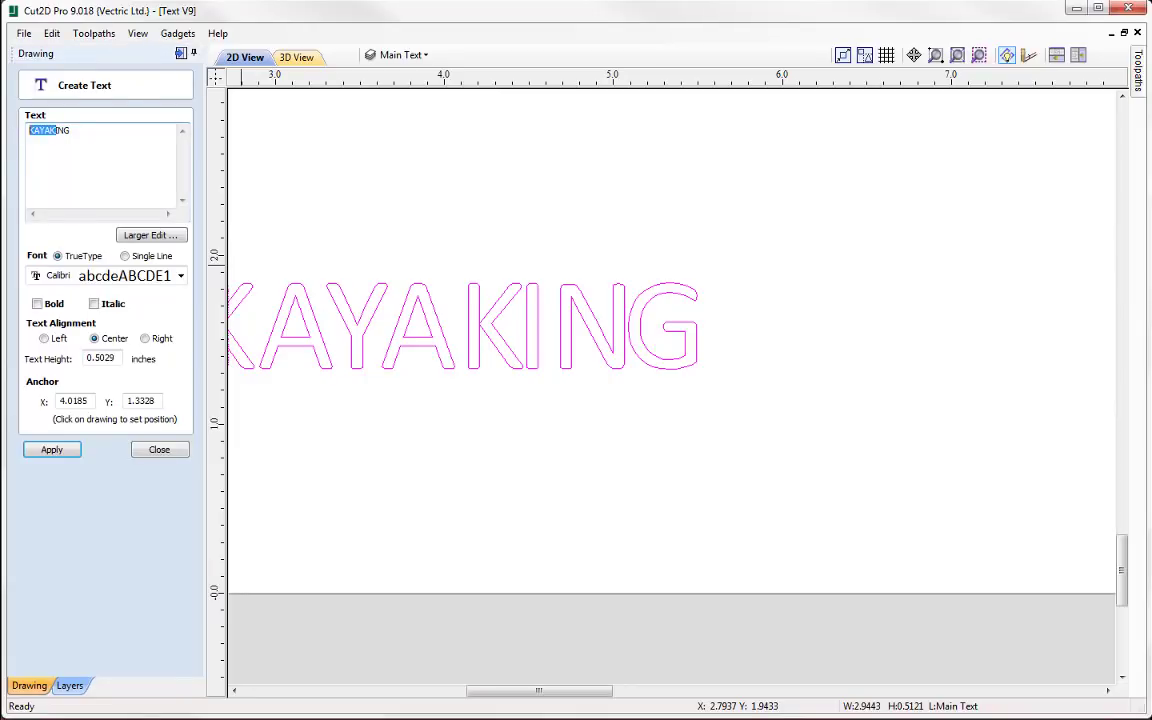
pyautogui.write('CANOE')
pyautogui.click(52, 450)
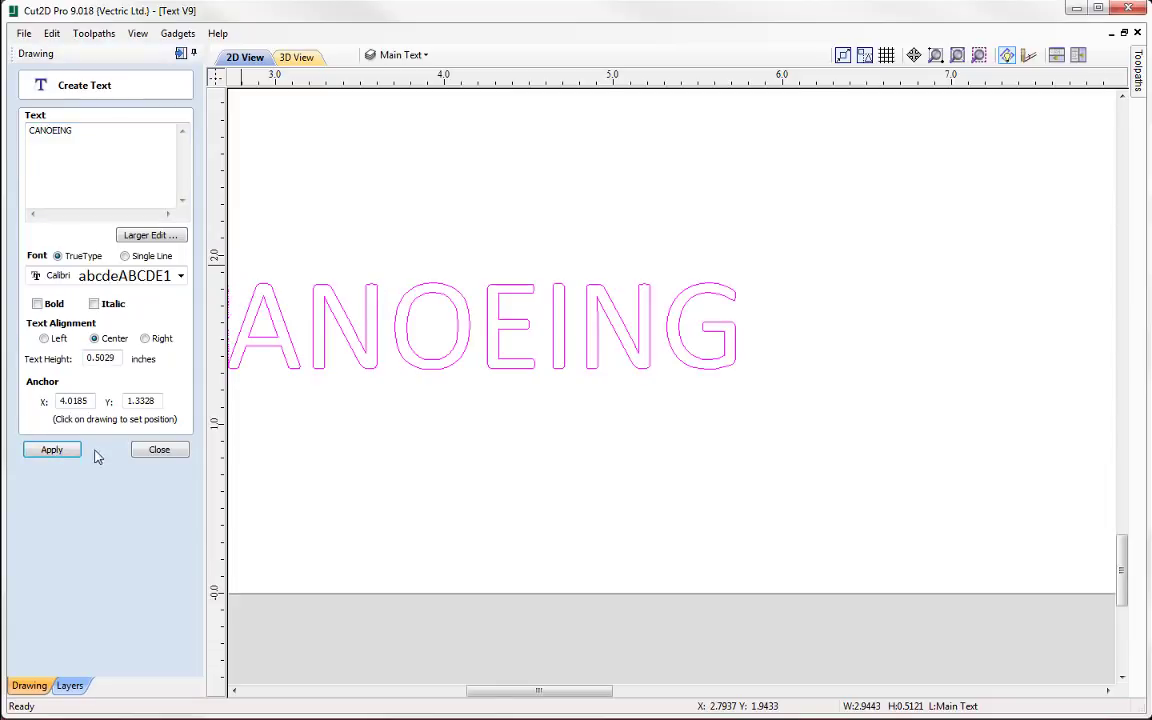
pyautogui.click(165, 451)
# Create the text ROWING in the rounded banner below the crossed paddles, anchored at about X 7.87, Y 4.50 inches.
pyautogui.scroll(-5, 460, 450)
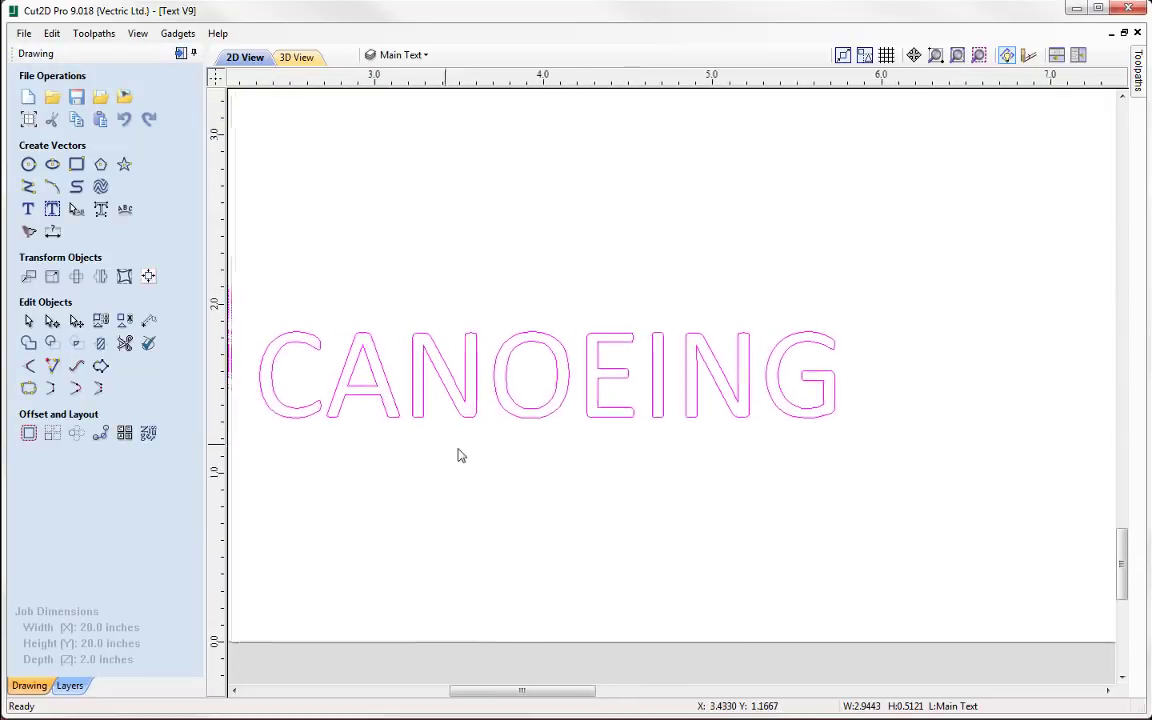
pyautogui.scroll(-4, 625, 417)
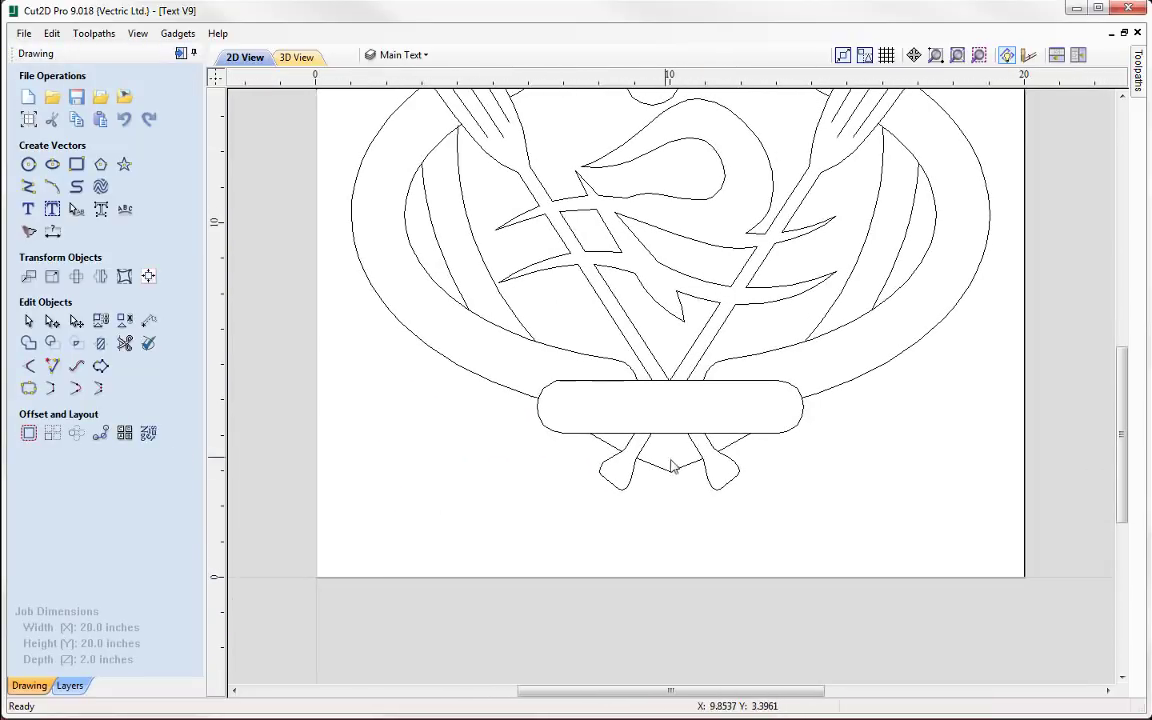
pyautogui.scroll(4, 635, 617)
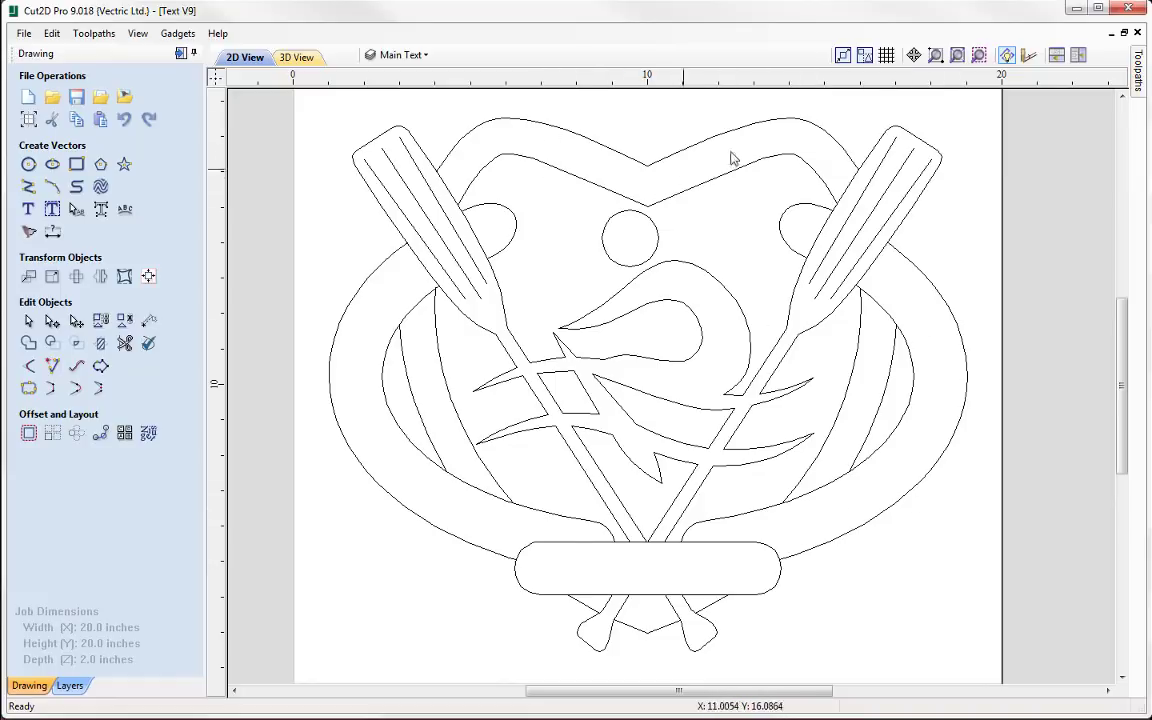
pyautogui.scroll(-3, 326, 380)
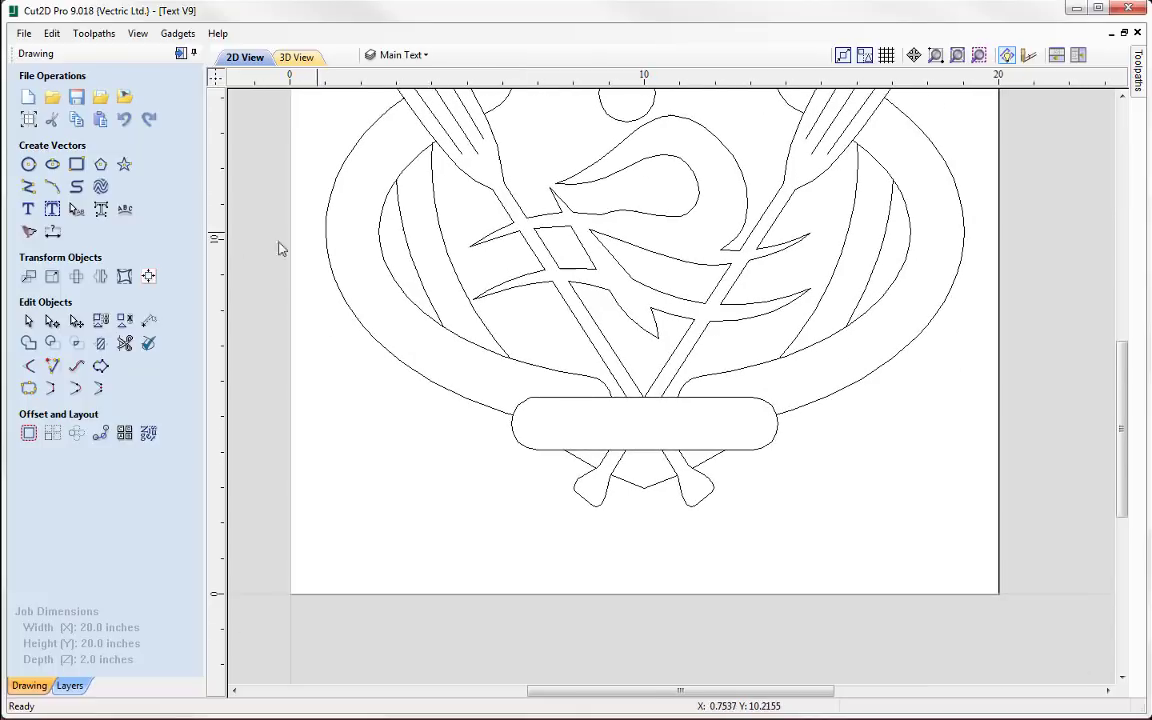
pyautogui.click(27, 210)
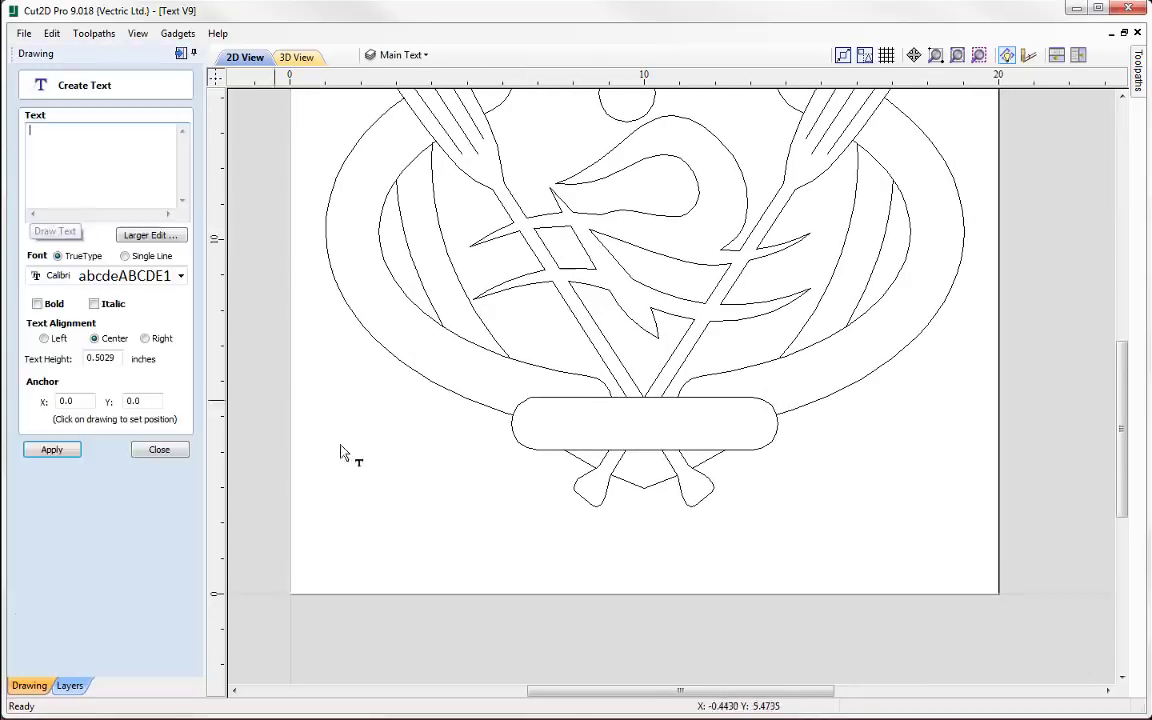
pyautogui.click(545, 462)
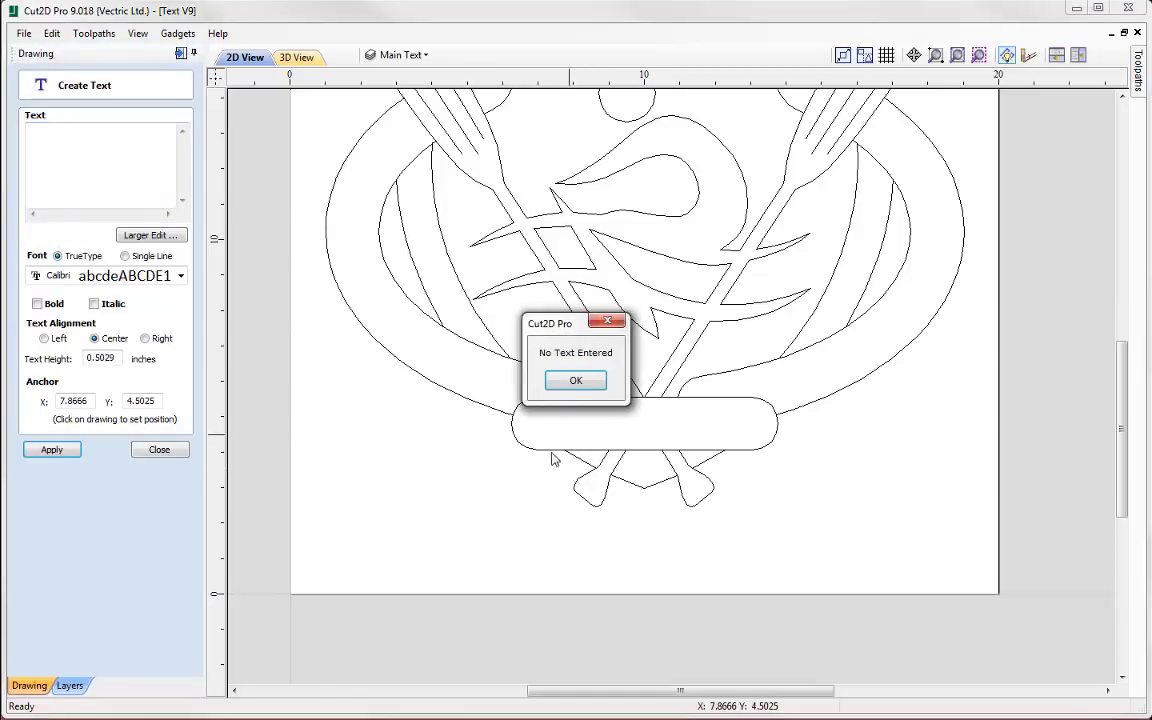
pyautogui.click(576, 379)
pyautogui.click(98, 176)
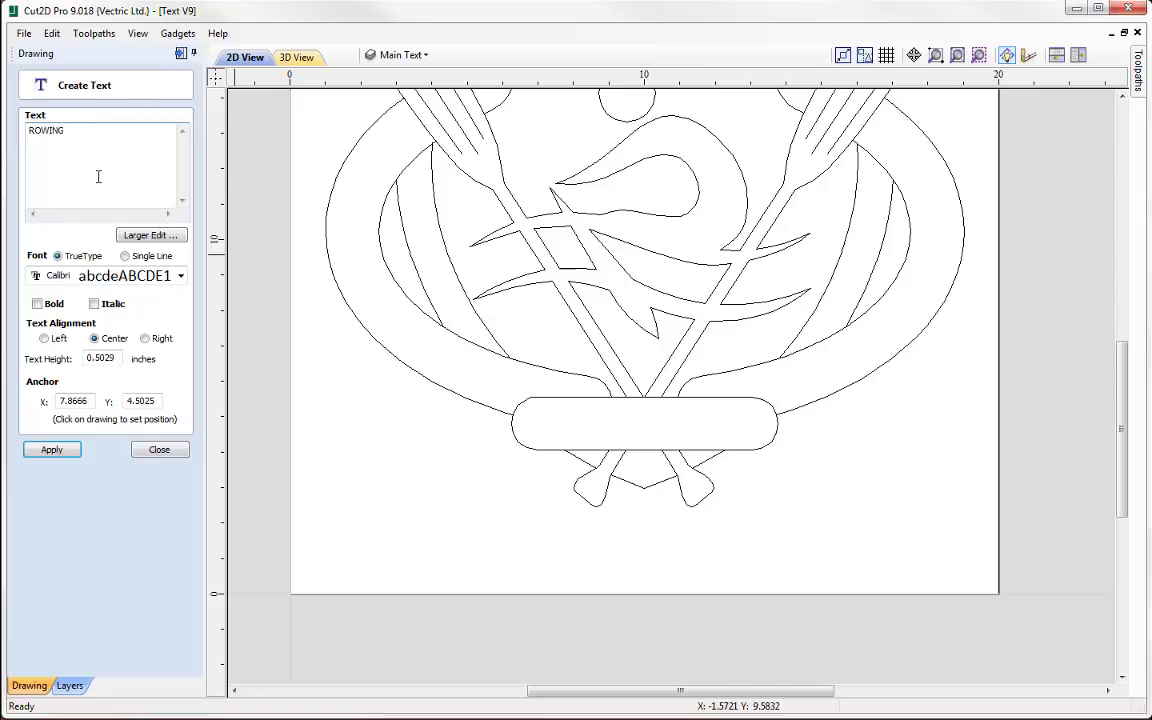
pyautogui.click(52, 450)
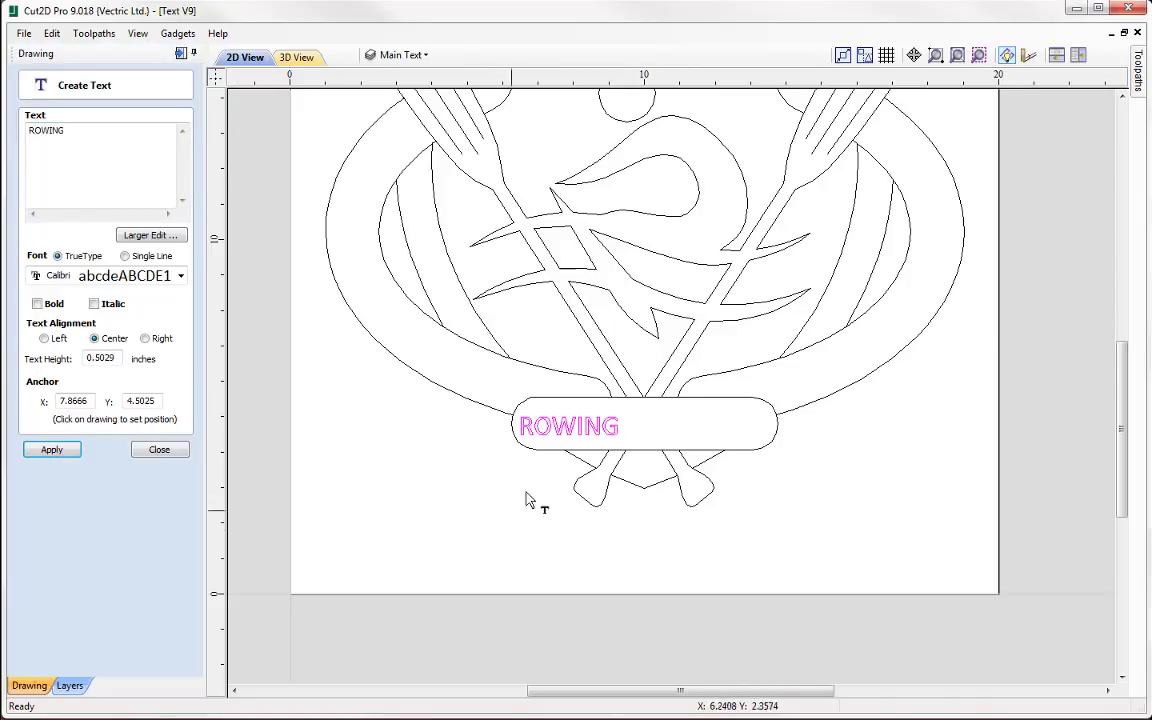
# Set the ROWING text height to 1.0 inch and move it inside the banner, anchored at about X 9.77, Y 4.39.
pyautogui.scroll(4, 506, 510)
pyautogui.scroll(1, 506, 441)
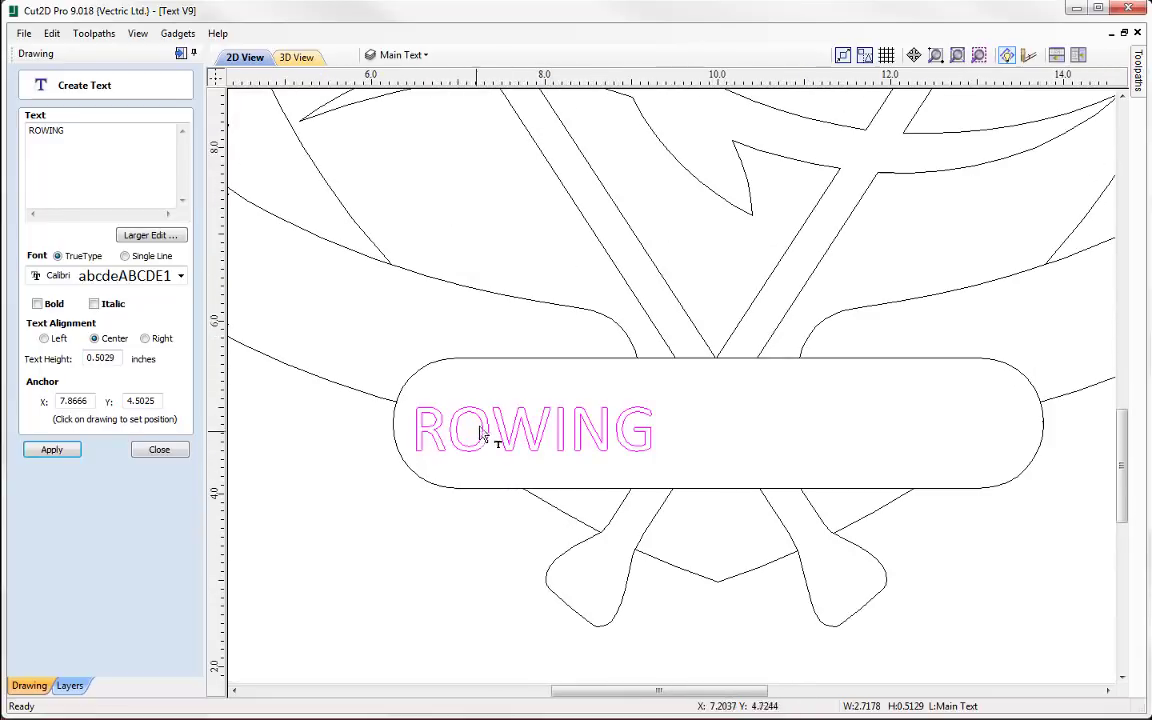
pyautogui.doubleClick(118, 357)
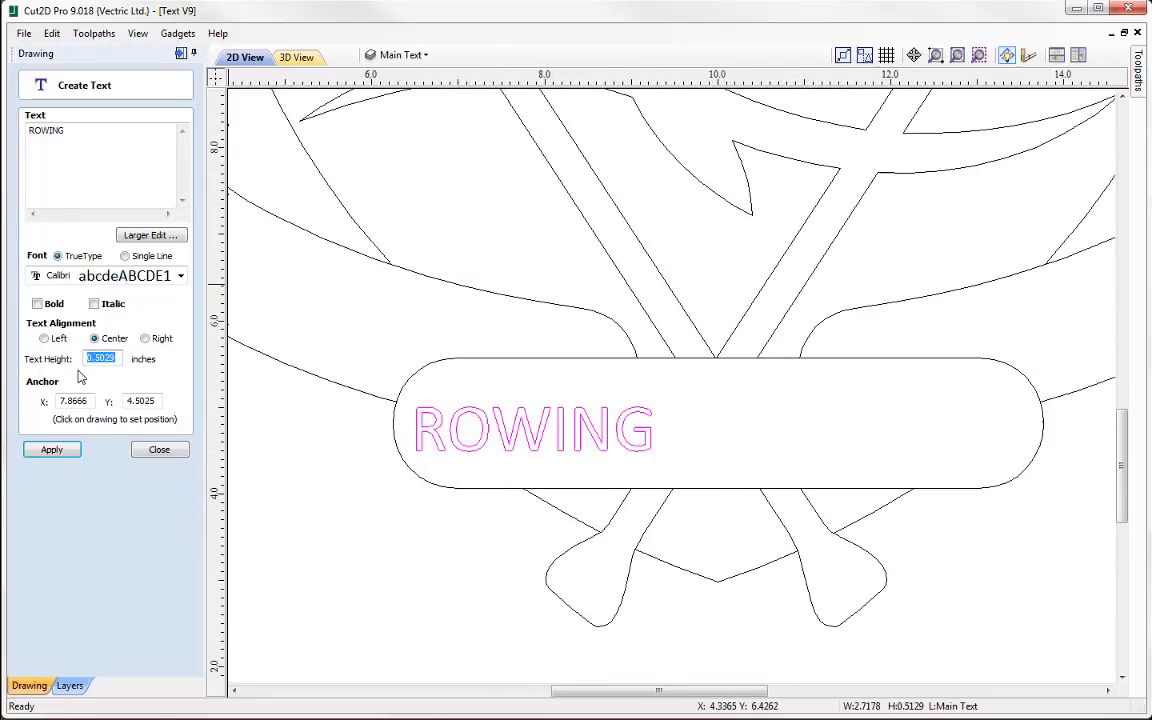
pyautogui.write('1.0')
pyautogui.click(52, 449)
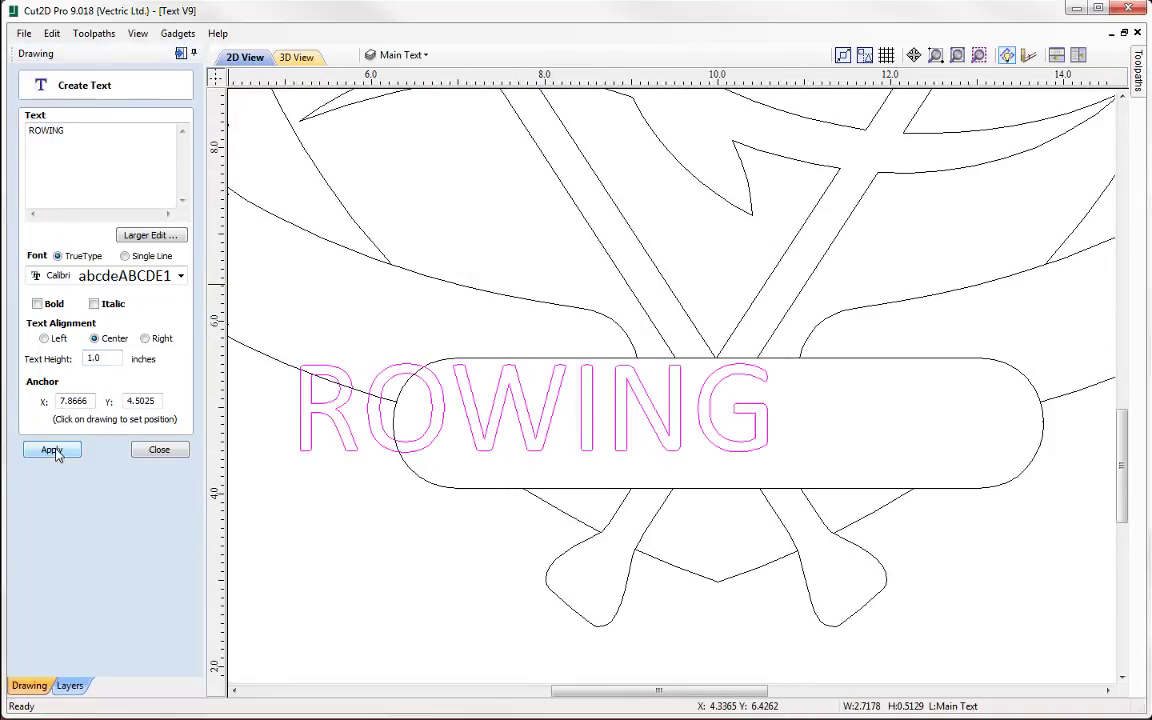
pyautogui.click(527, 406)
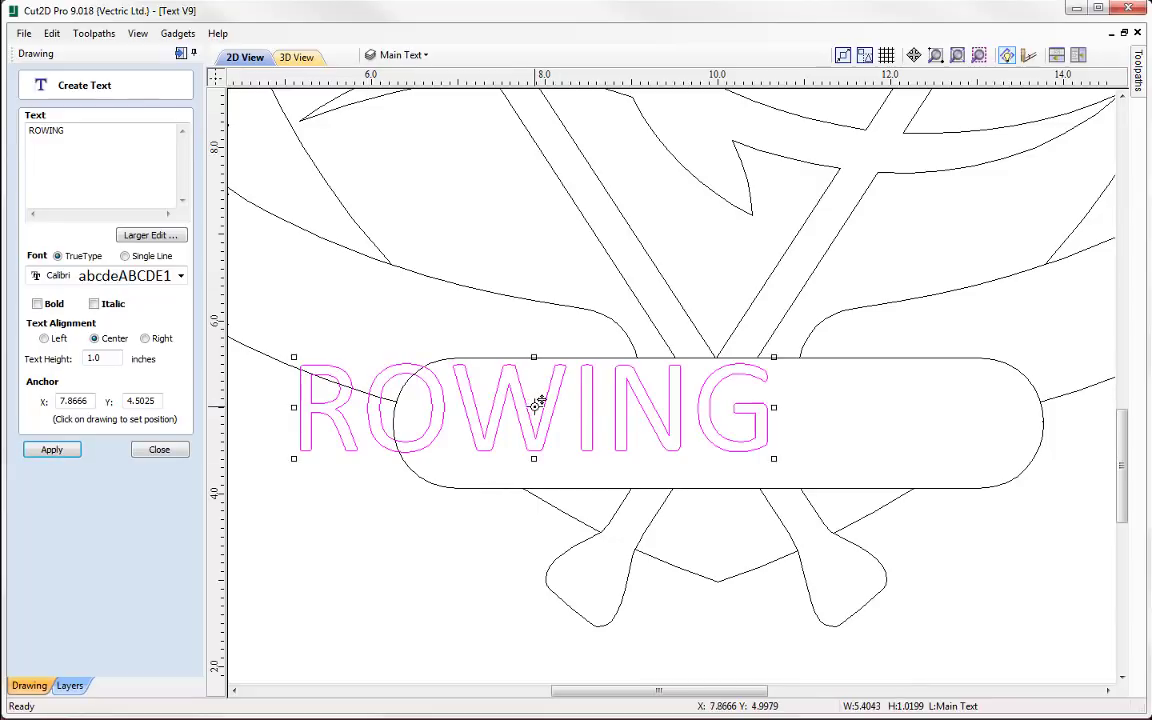
pyautogui.moveTo(532, 399); pyautogui.dragTo(697, 413)
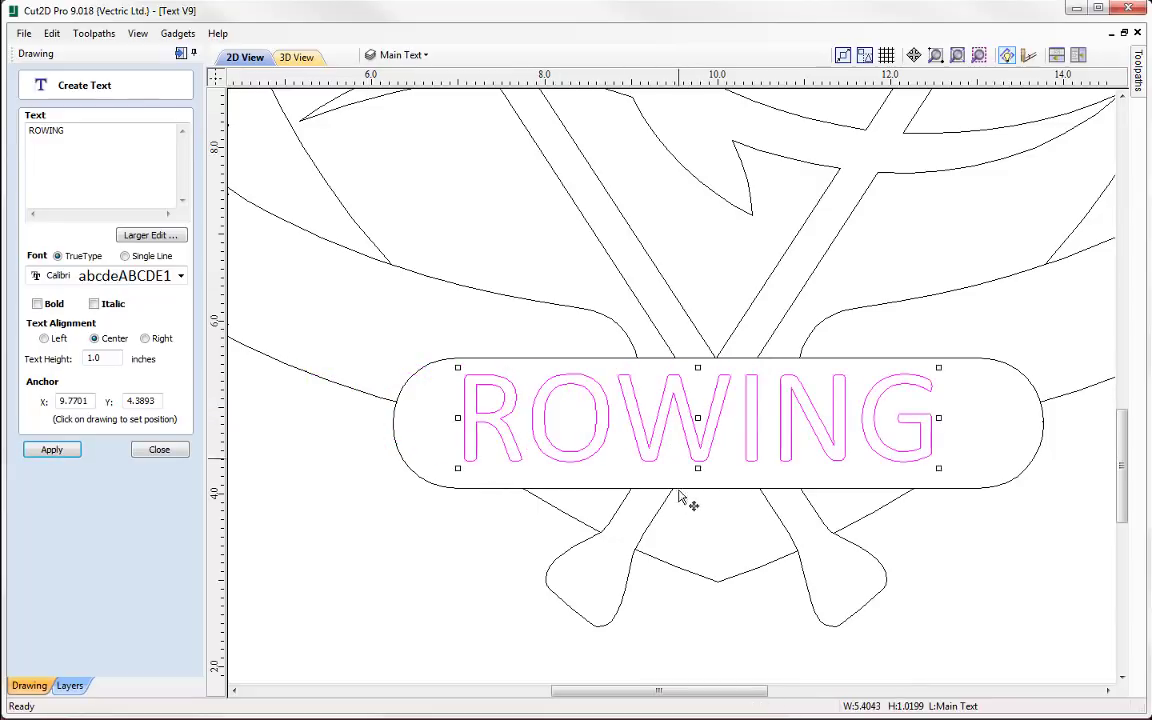
pyautogui.click(159, 450)
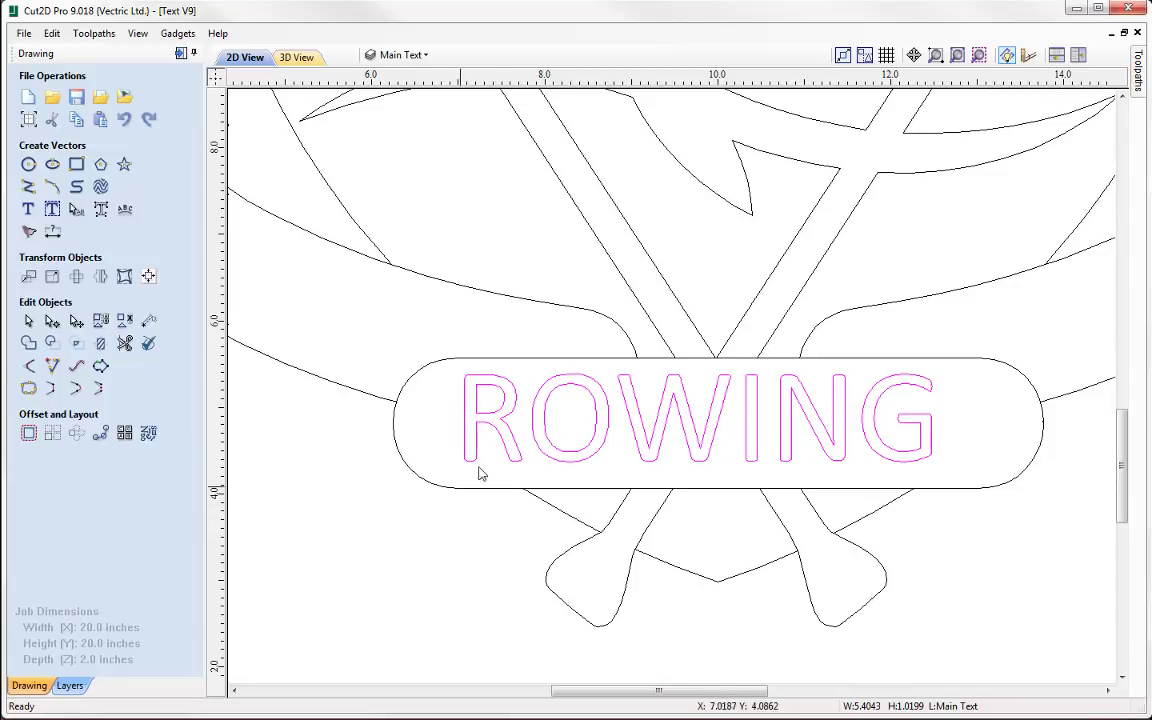
# Center the ROWING text both horizontally and vertically on the rounded banner outline, and clear the selection.
pyautogui.click(519, 366)
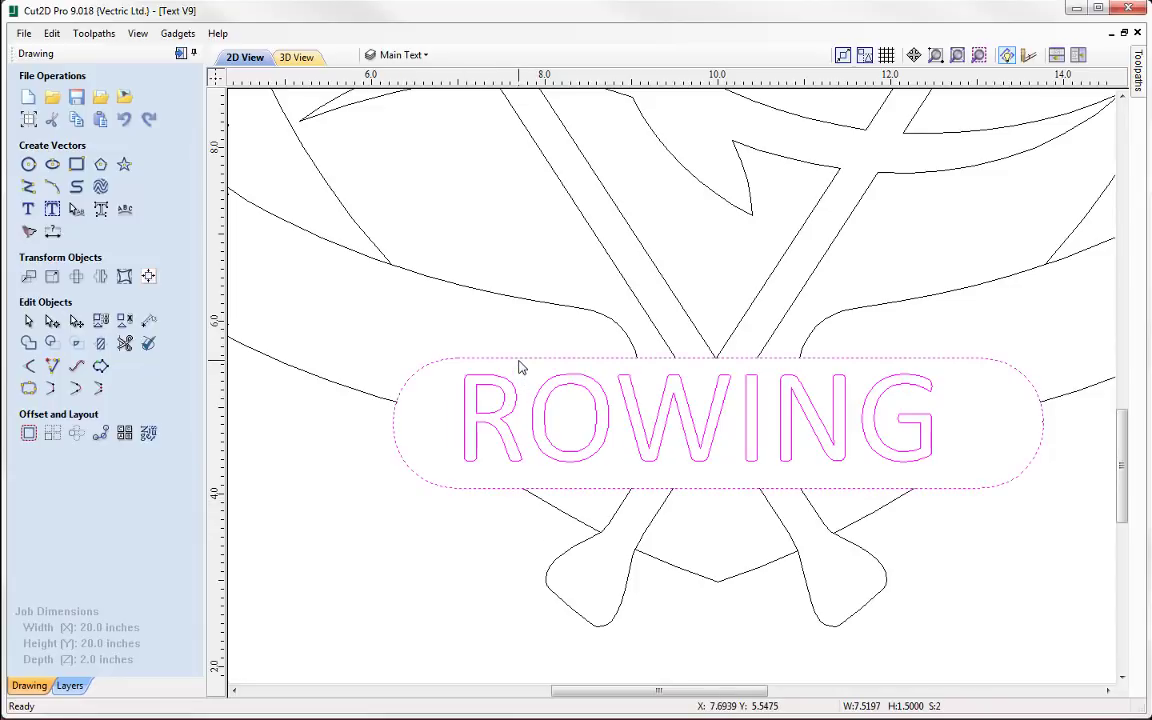
pyautogui.click(148, 277)
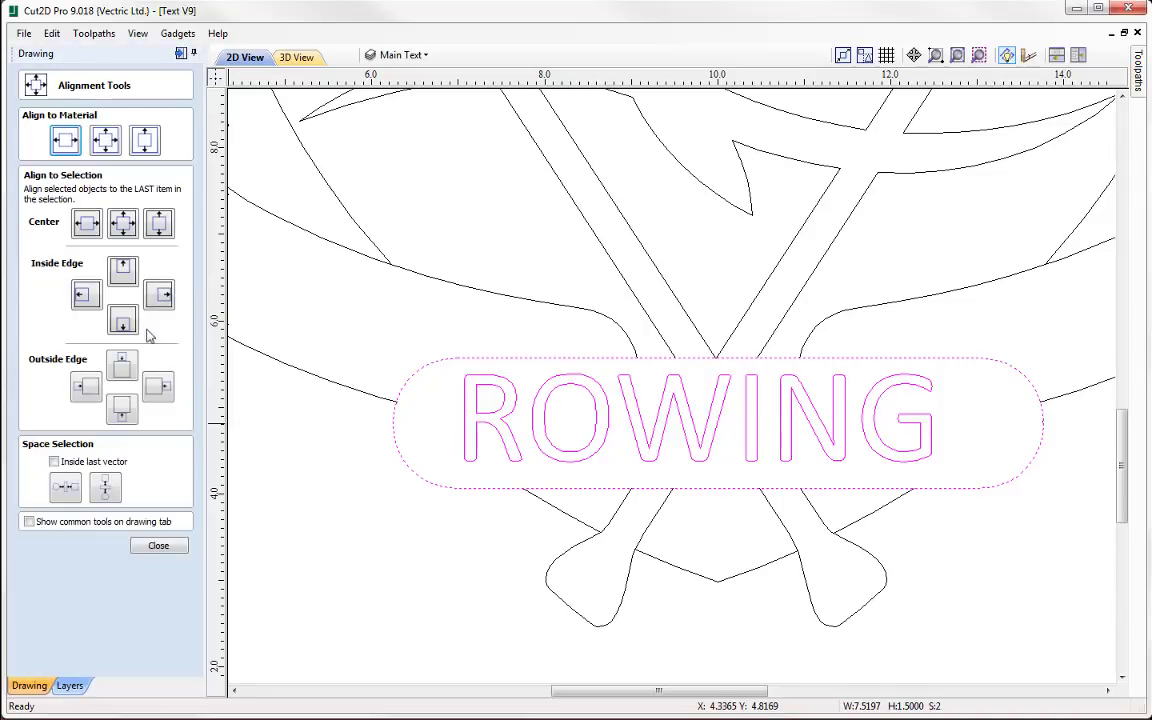
pyautogui.click(123, 224)
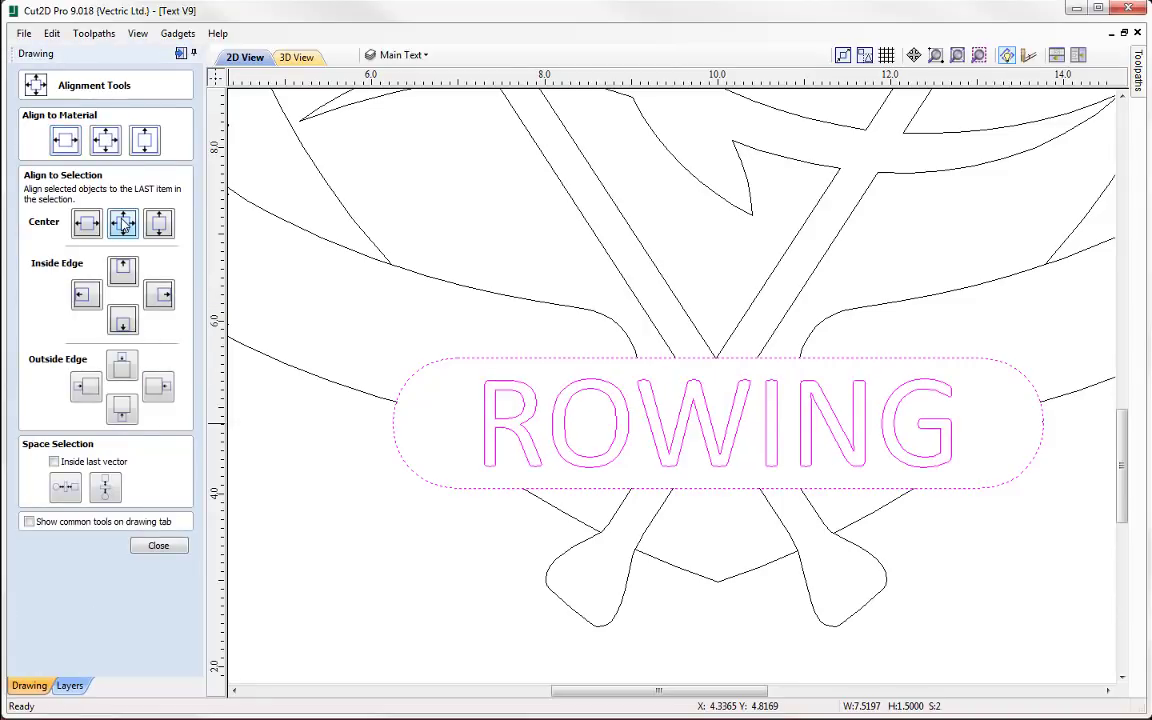
pyautogui.click(158, 547)
pyautogui.scroll(-2, 352, 417)
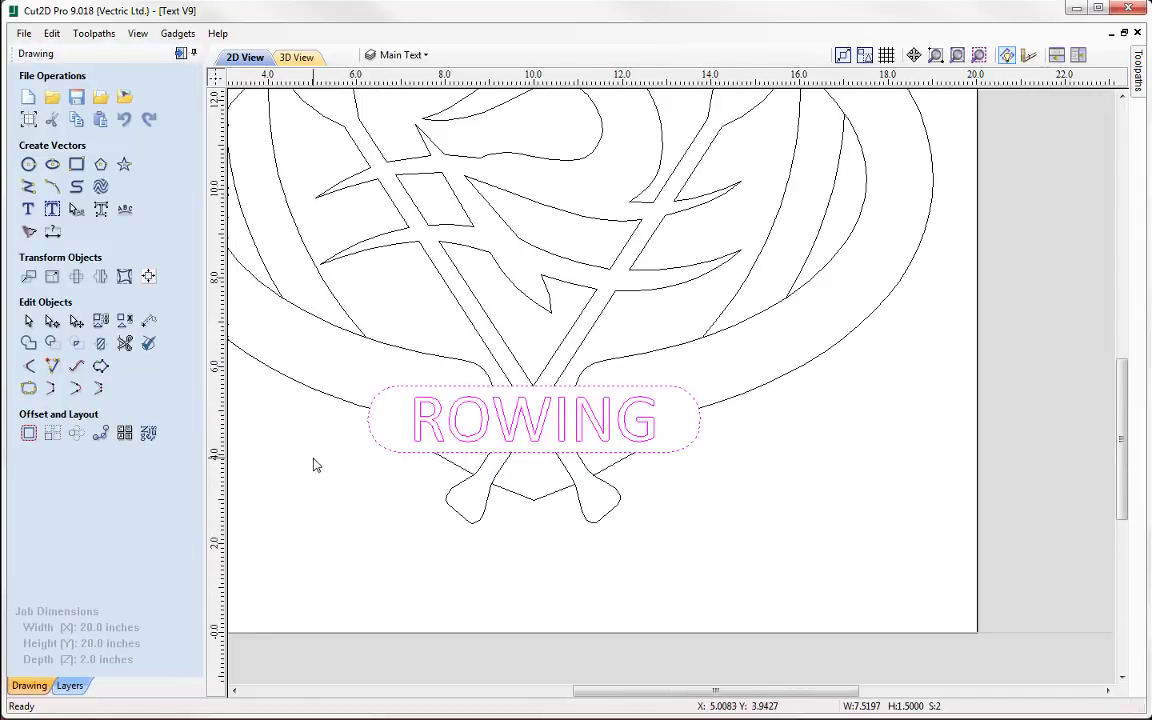
pyautogui.scroll(-2, 313, 465)
pyautogui.click(463, 483)
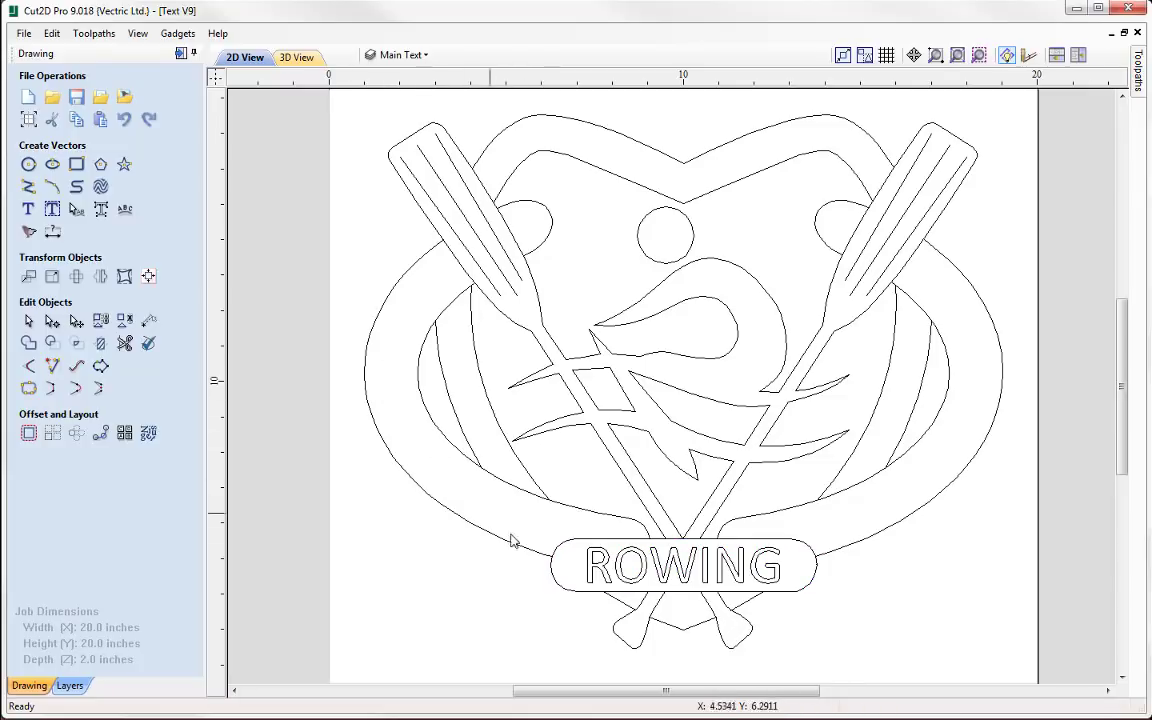
# Create the text SALLSBURY and move it beside the paddle handles below the badge, anchored at about X 3.83, Y 3.04.
pyautogui.moveTo(463, 594); pyautogui.dragTo(496, 476, button='middle')
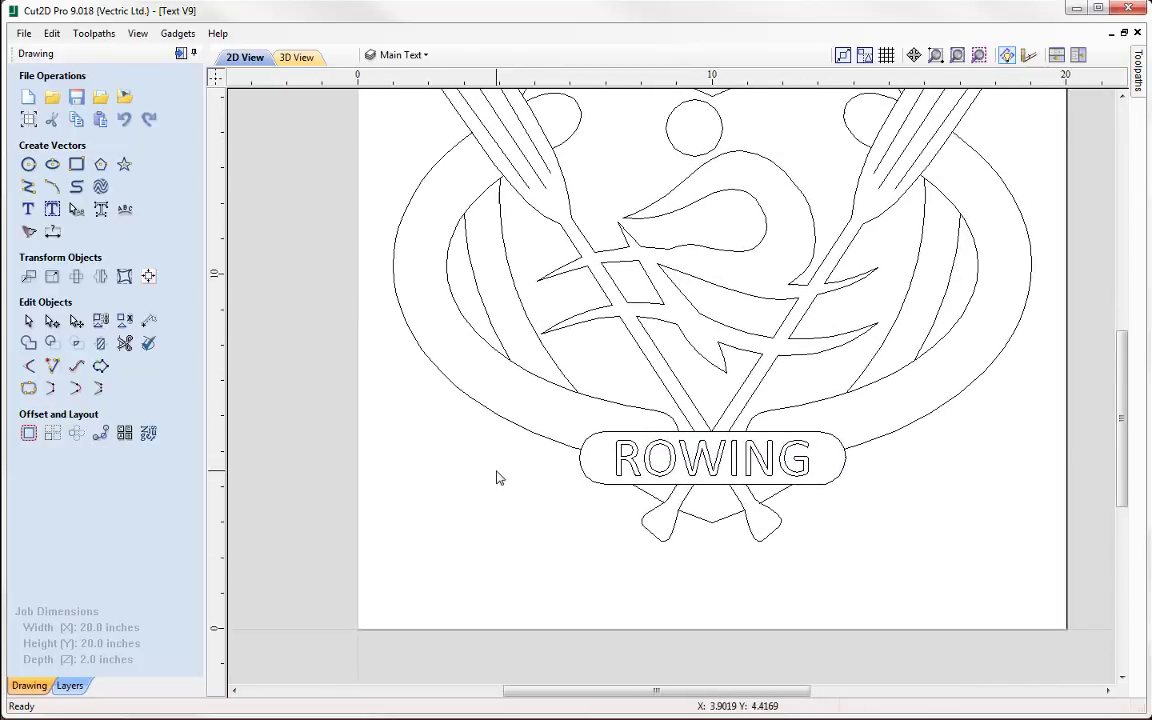
pyautogui.click(29, 210)
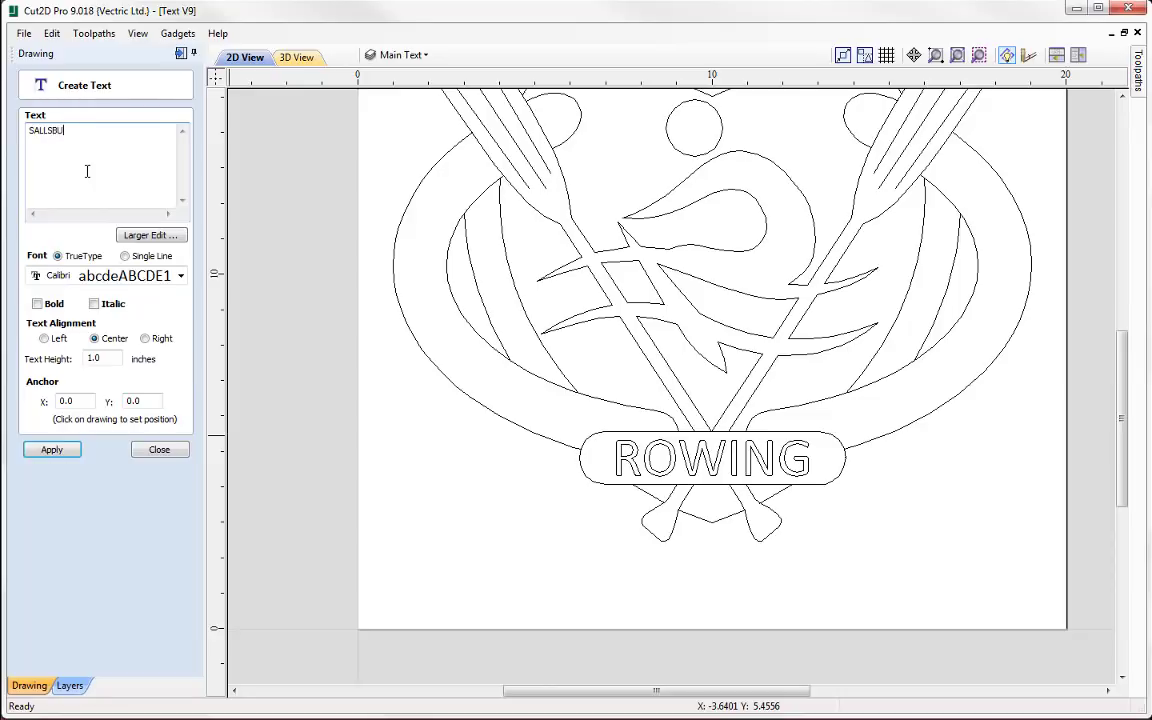
pyautogui.click(52, 450)
pyautogui.scroll(2, 296, 468)
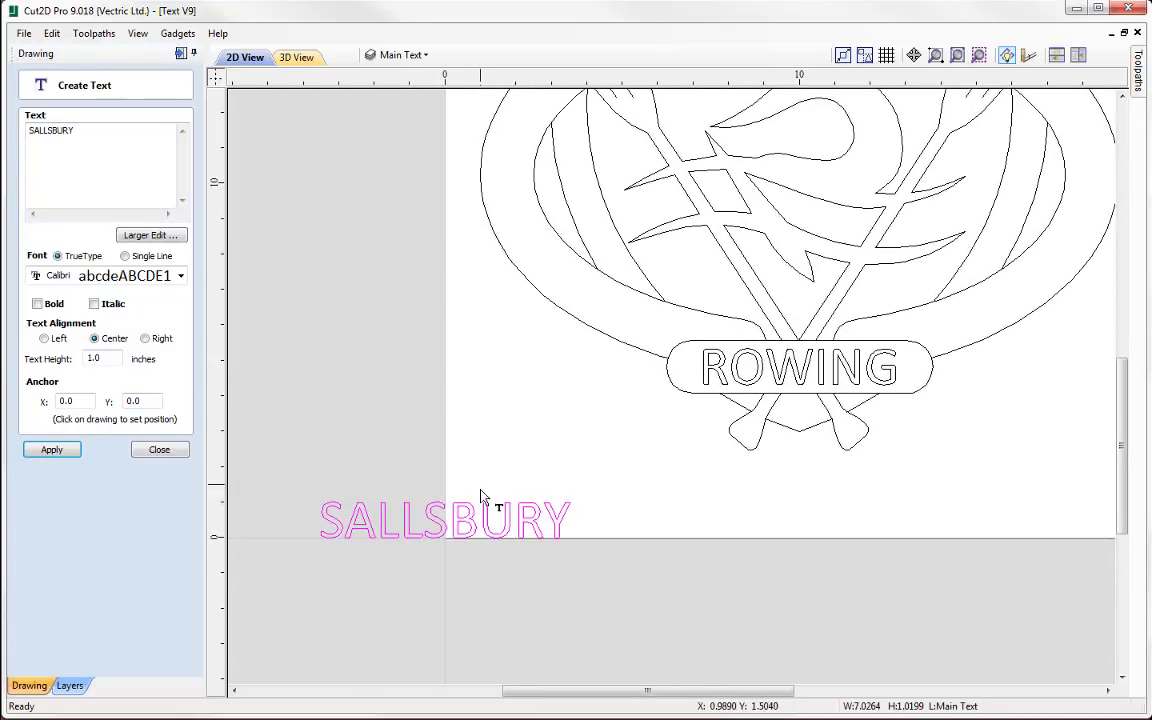
pyautogui.click(436, 524)
pyautogui.moveTo(450, 522); pyautogui.dragTo(579, 416)
pyautogui.scroll(3, 604, 584)
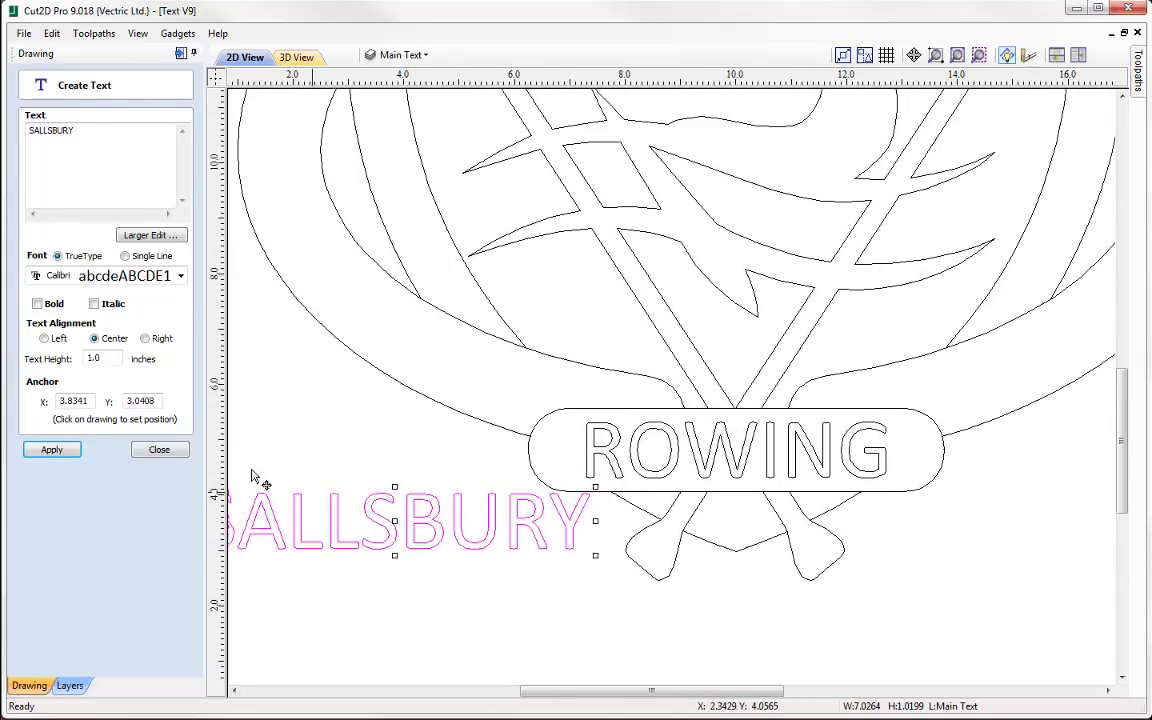
pyautogui.click(159, 449)
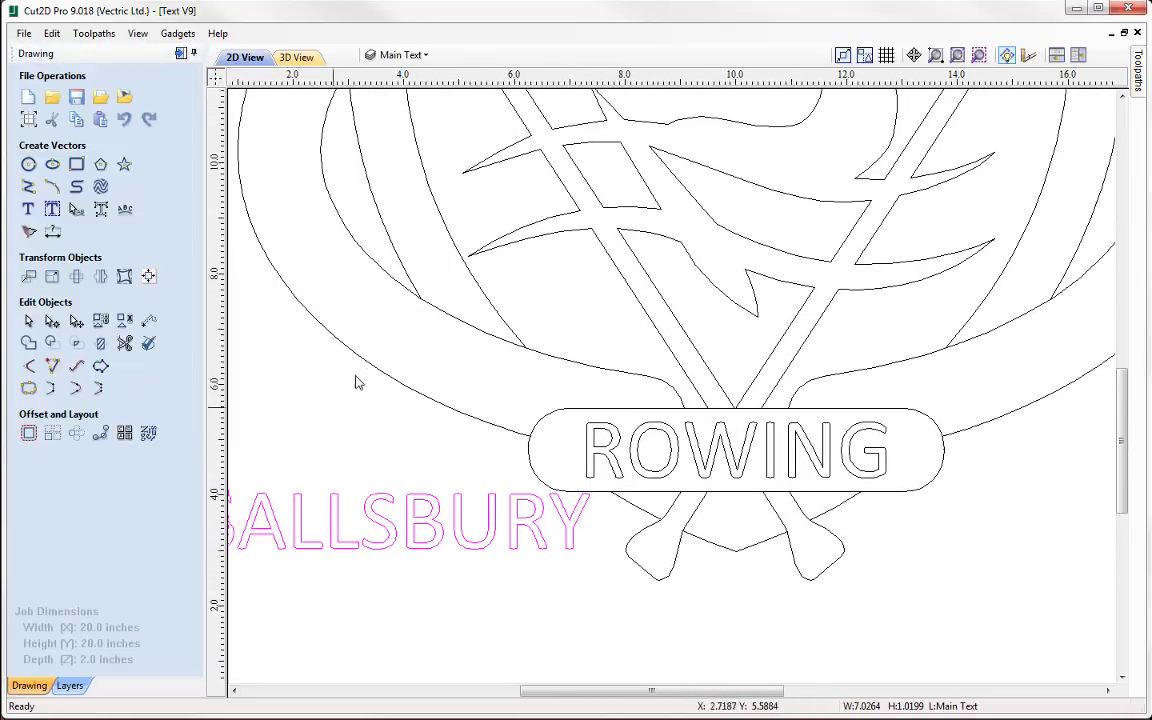
# Wrap the SALLSBURY text onto the lower-left outer curve of the badge using Text On A Curve.
pyautogui.click(419, 398)
pyautogui.moveTo(342, 414); pyautogui.dragTo(425, 497, button='middle')
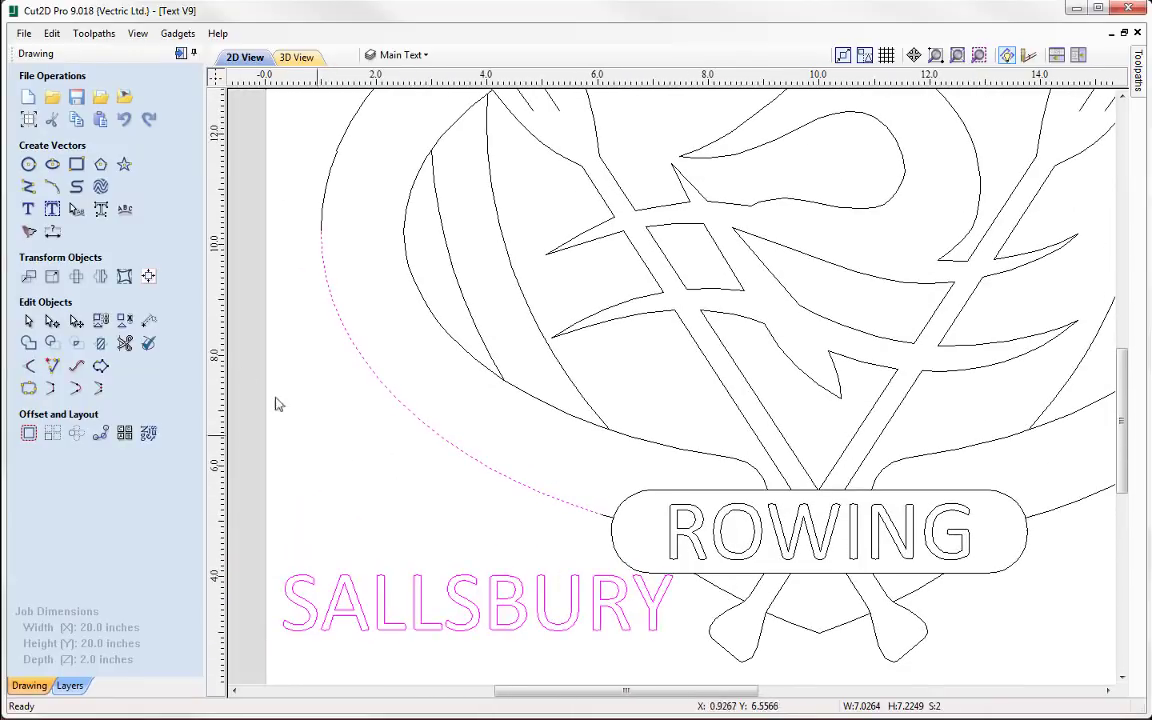
pyautogui.click(127, 211)
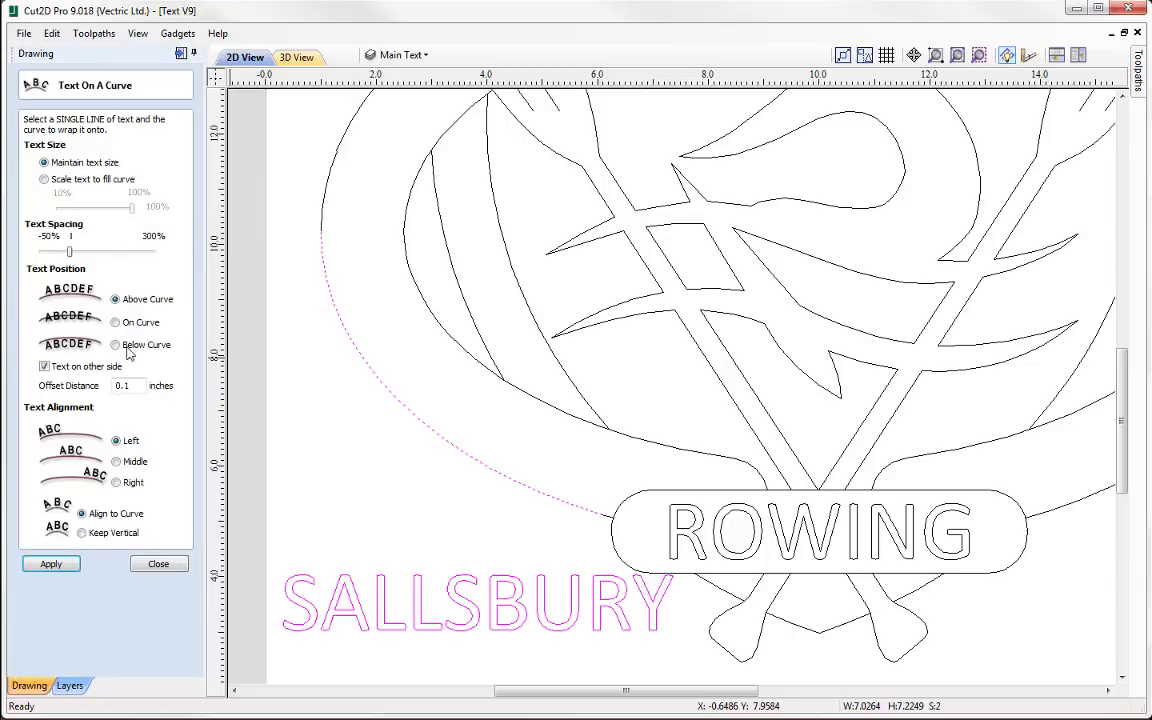
pyautogui.click(64, 565)
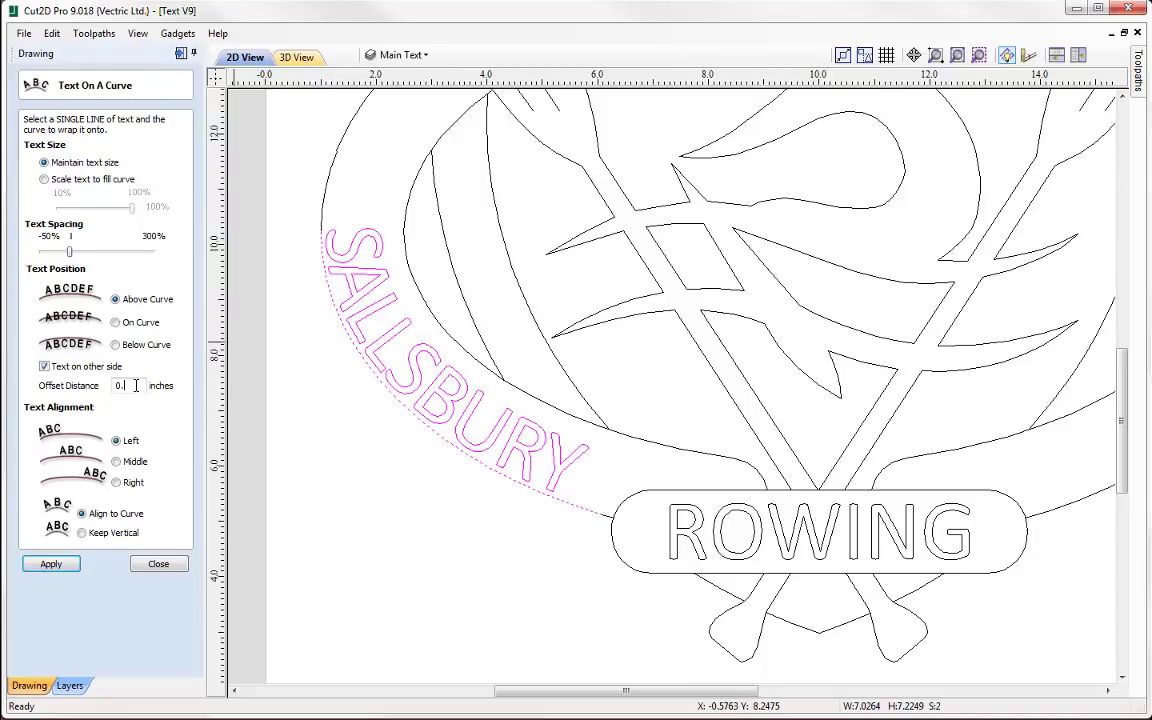
# Set the curved text's offset distance to 0.25 inches and widen its letter spacing to fill more of the curve.
pyautogui.click(66, 566)
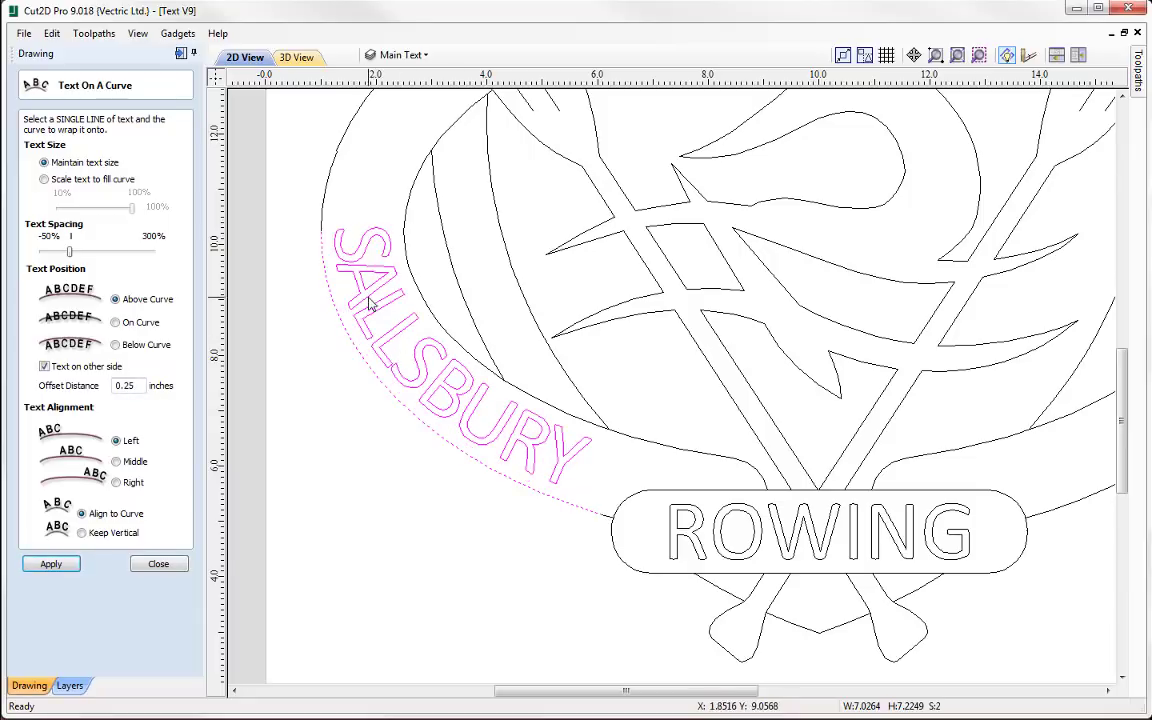
pyautogui.moveTo(72, 255); pyautogui.dragTo(112, 257)
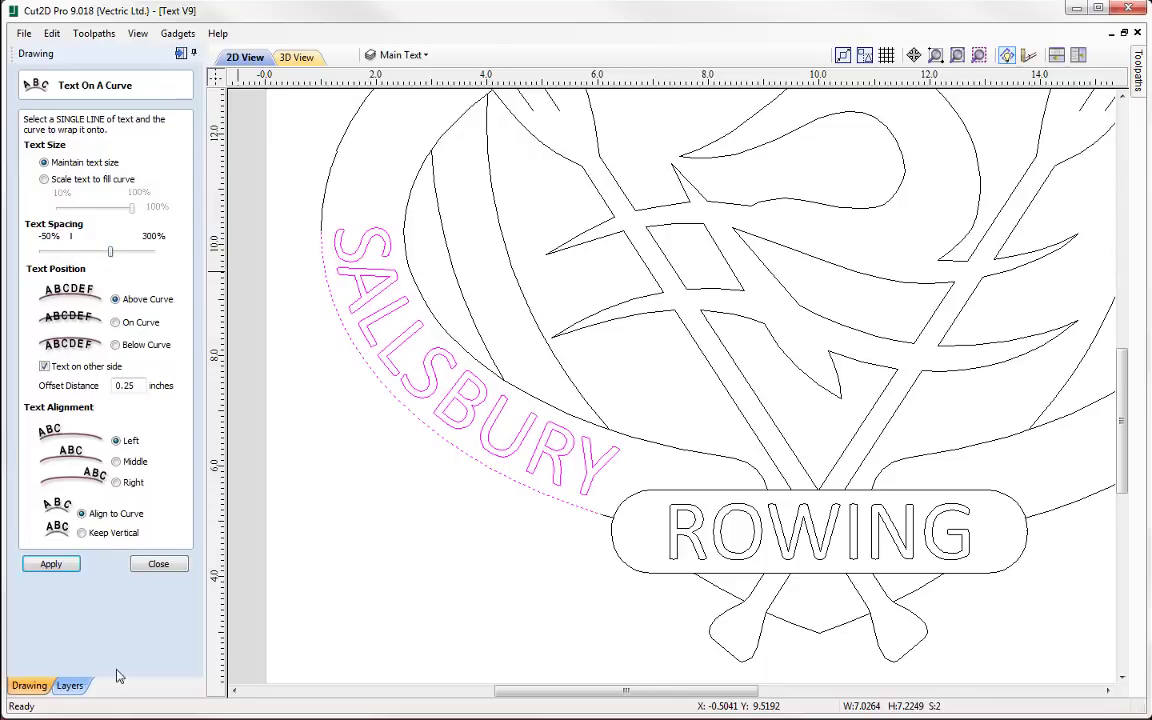
pyautogui.click(48, 566)
pyautogui.click(157, 565)
pyautogui.scroll(-3, 446, 490)
pyautogui.click(419, 527)
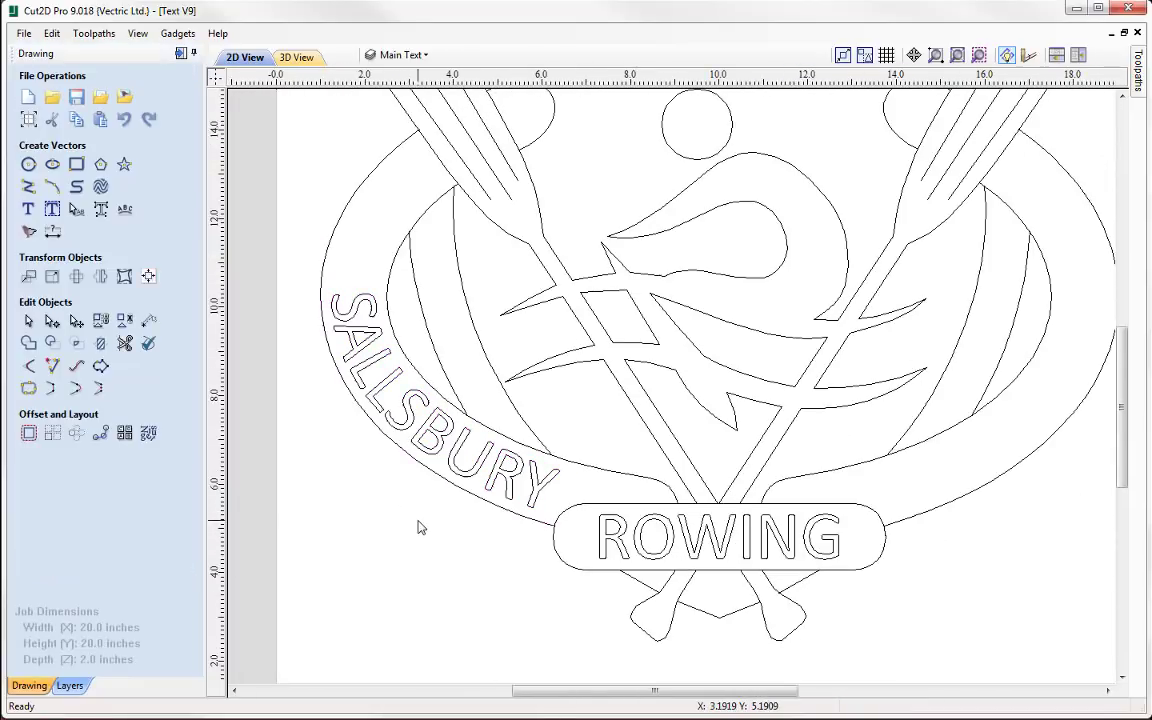
# Correct the spelling of the curved town name's text to SALISBURY and apply the change.
pyautogui.click(383, 396)
pyautogui.click(383, 396)
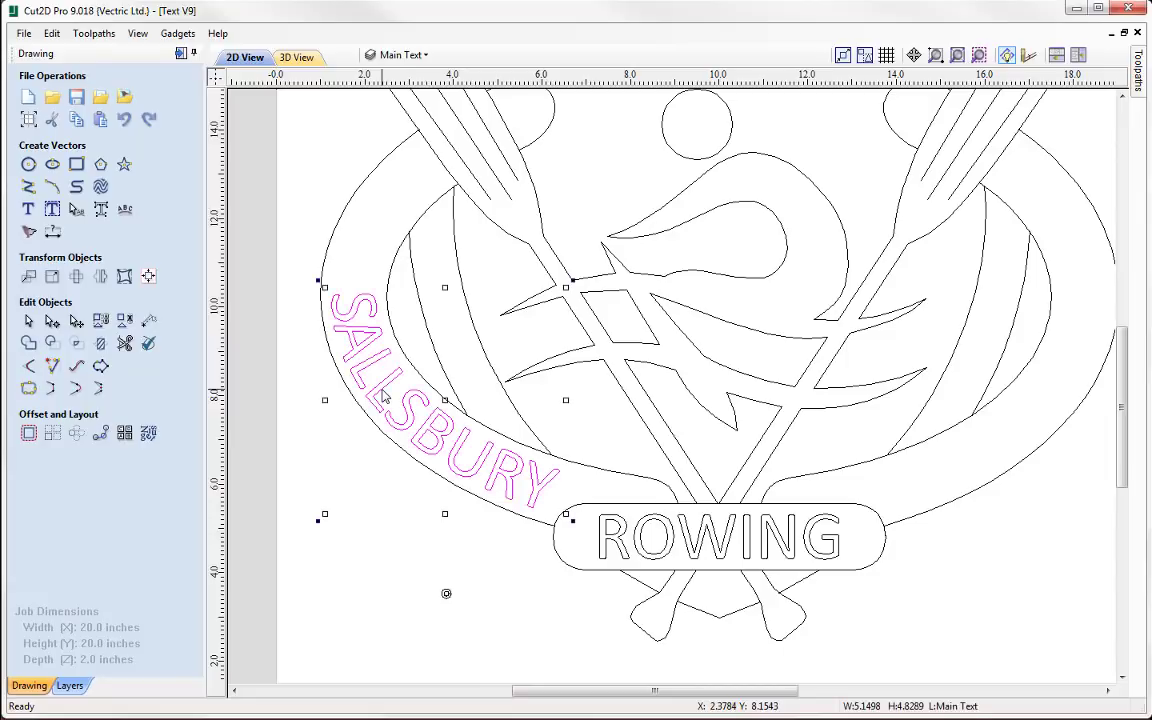
pyautogui.click(28, 209)
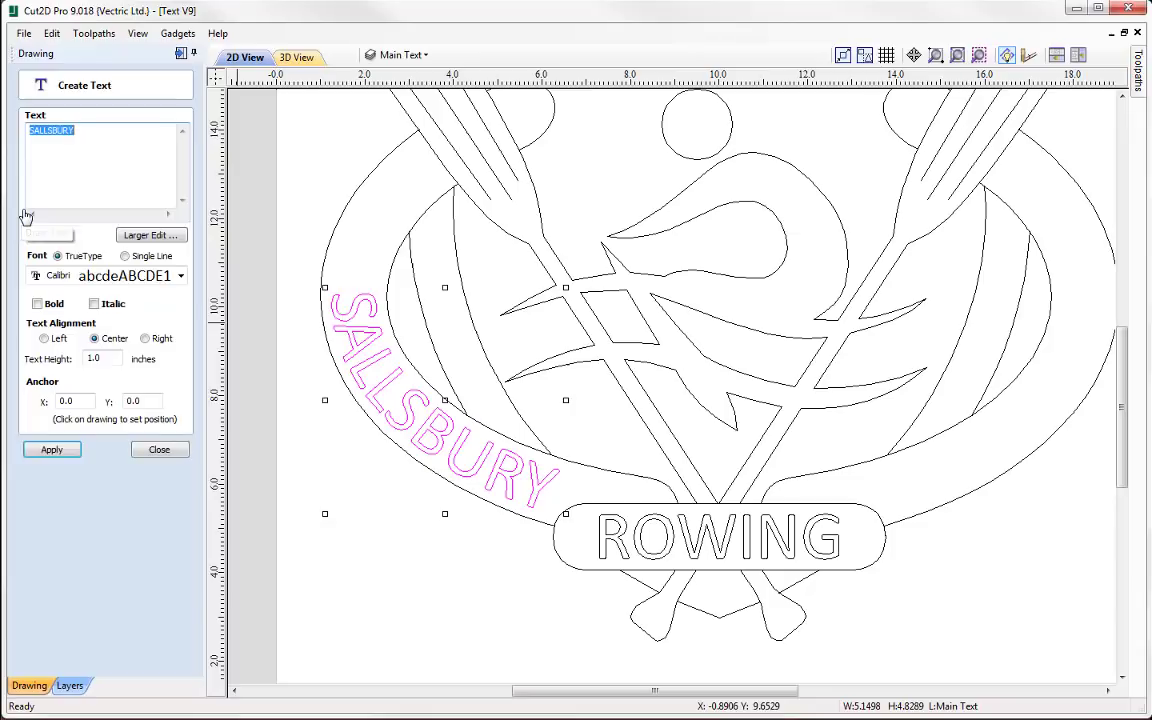
pyautogui.click(48, 132)
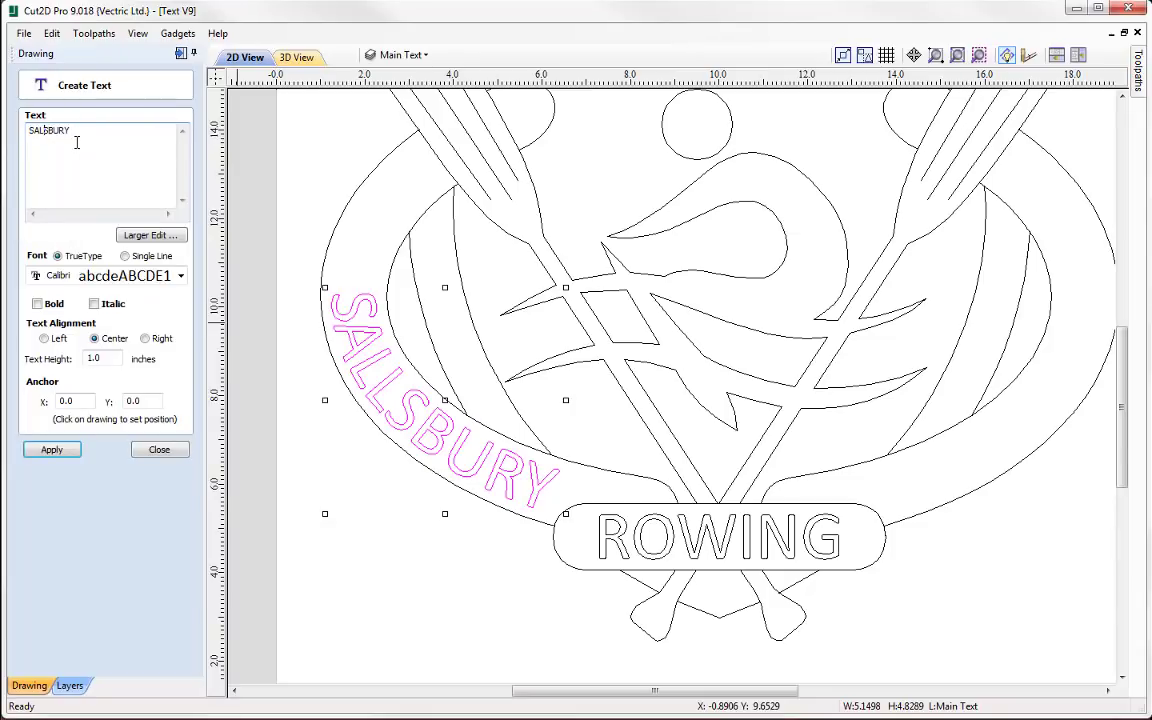
pyautogui.click(52, 450)
pyautogui.scroll(-2, 386, 432)
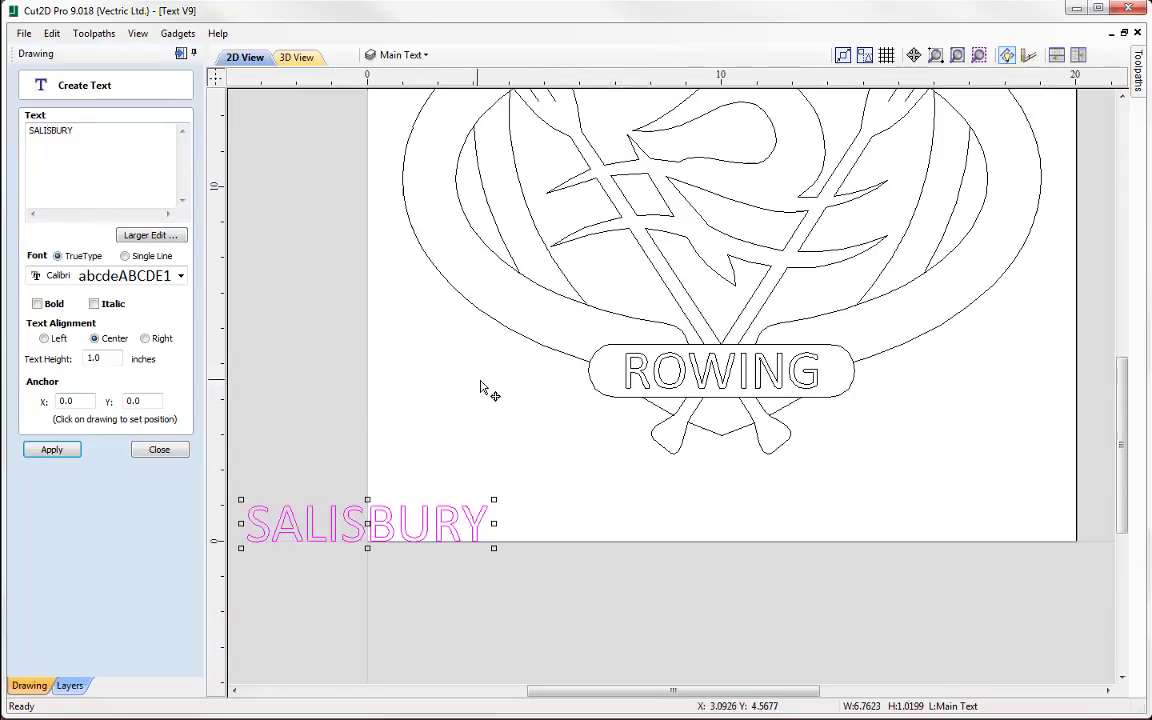
pyautogui.moveTo(480, 388); pyautogui.dragTo(650, 398, button='middle')
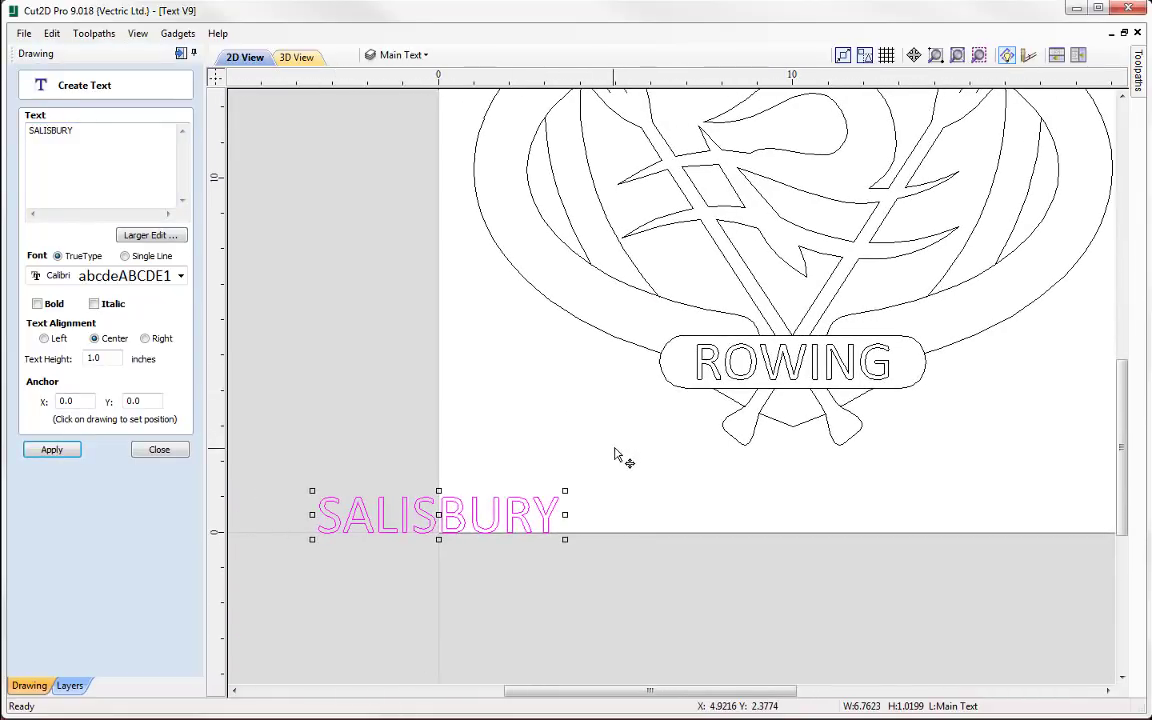
pyautogui.moveTo(626, 440); pyautogui.dragTo(614, 497, button='middle')
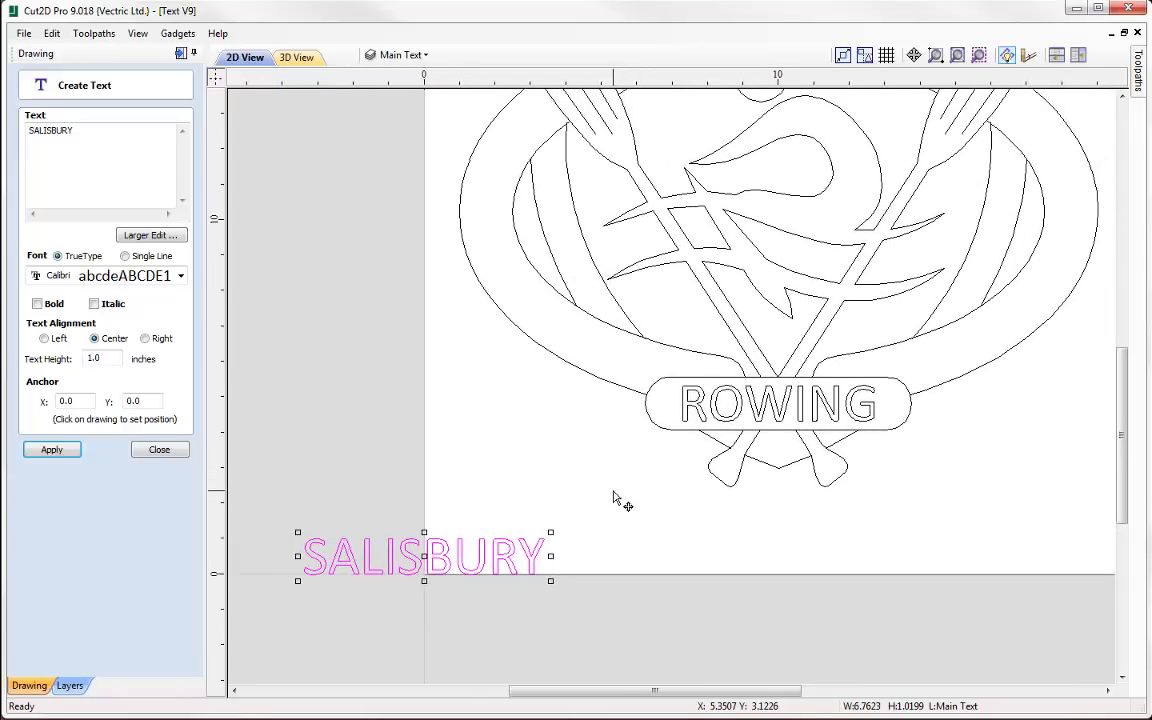
pyautogui.click(158, 452)
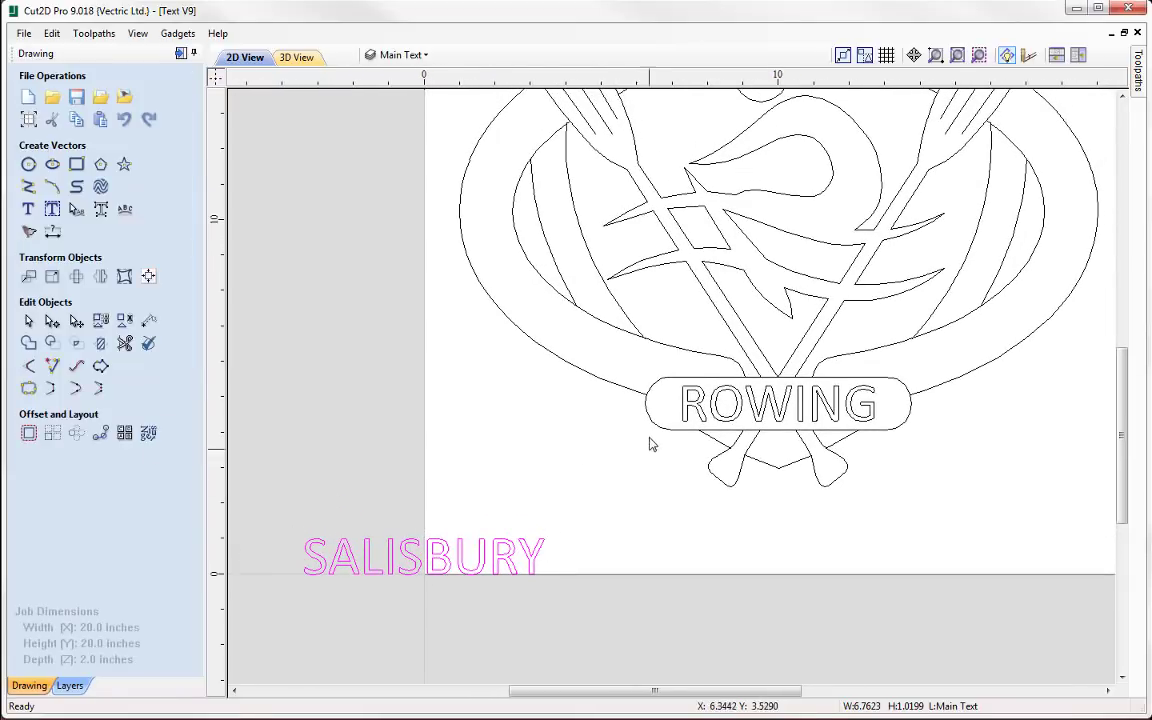
# Wrap the SALISBURY text back onto the badge's lower-left outer curve and widen its letter spacing to fill the curve.
pyautogui.click(612, 388)
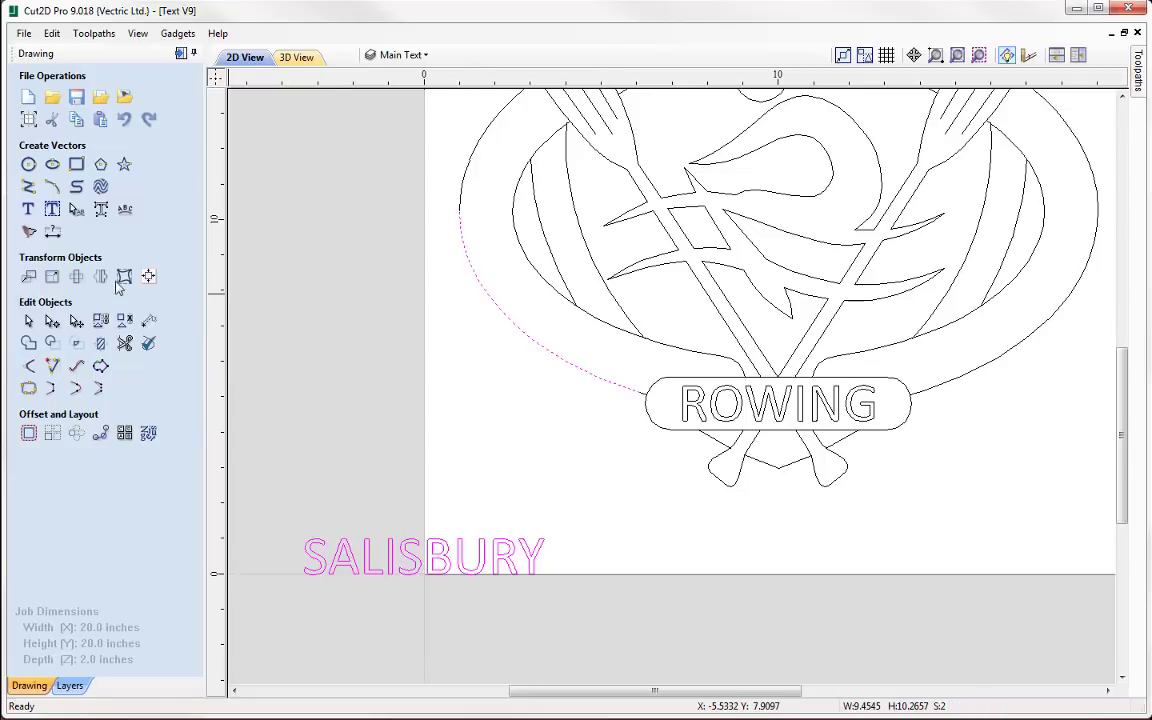
pyautogui.click(125, 210)
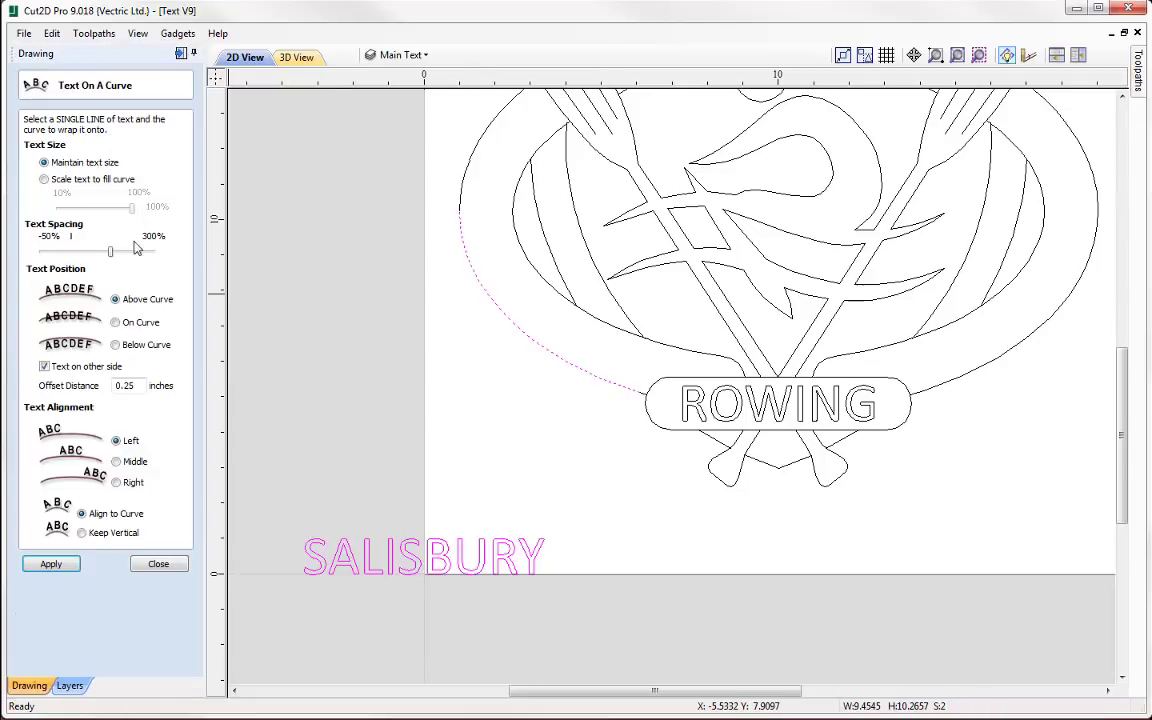
pyautogui.click(50, 563)
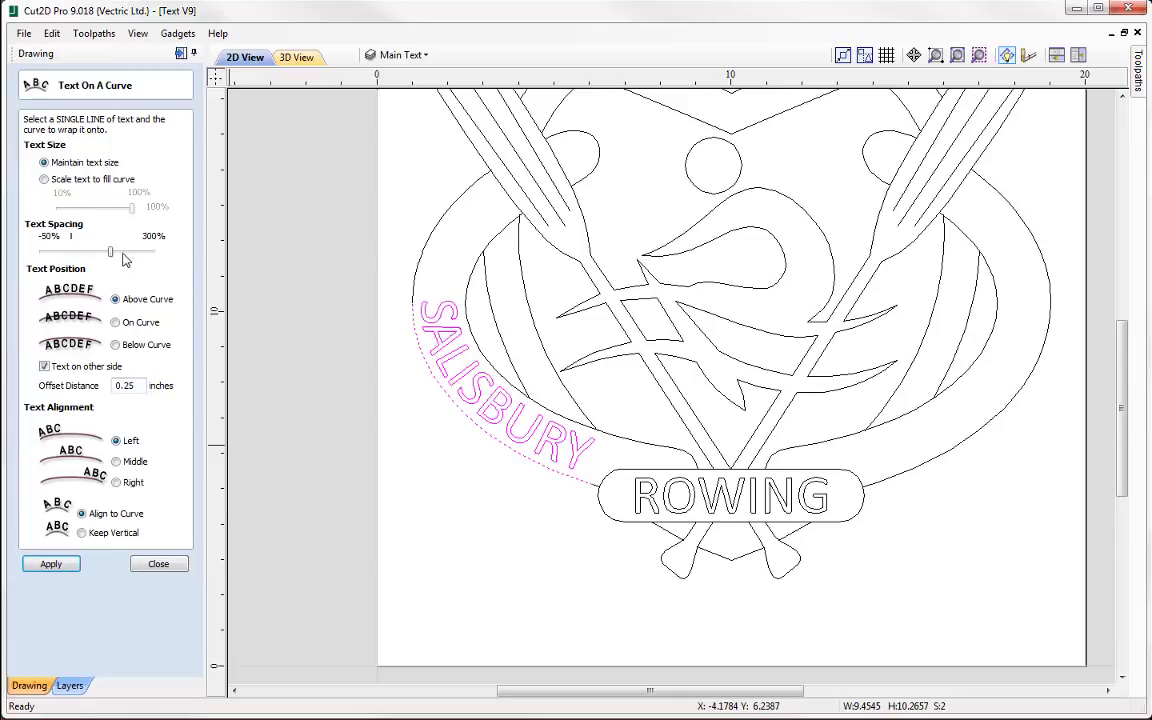
pyautogui.click(123, 253)
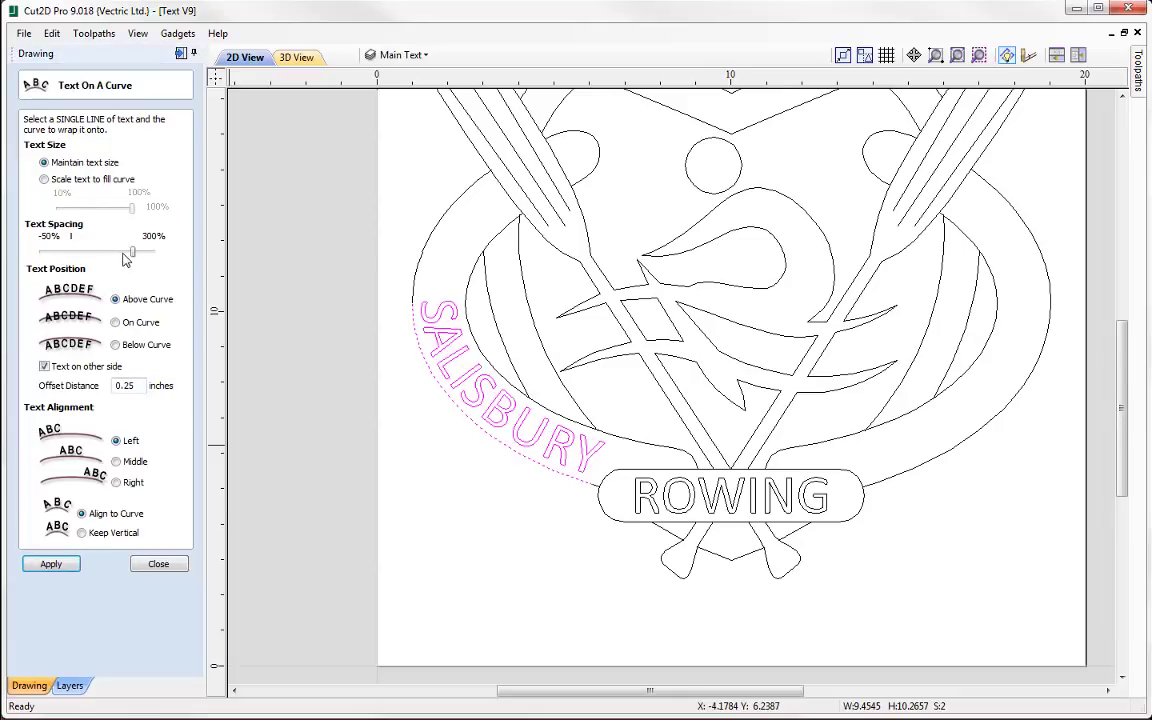
pyautogui.click(159, 564)
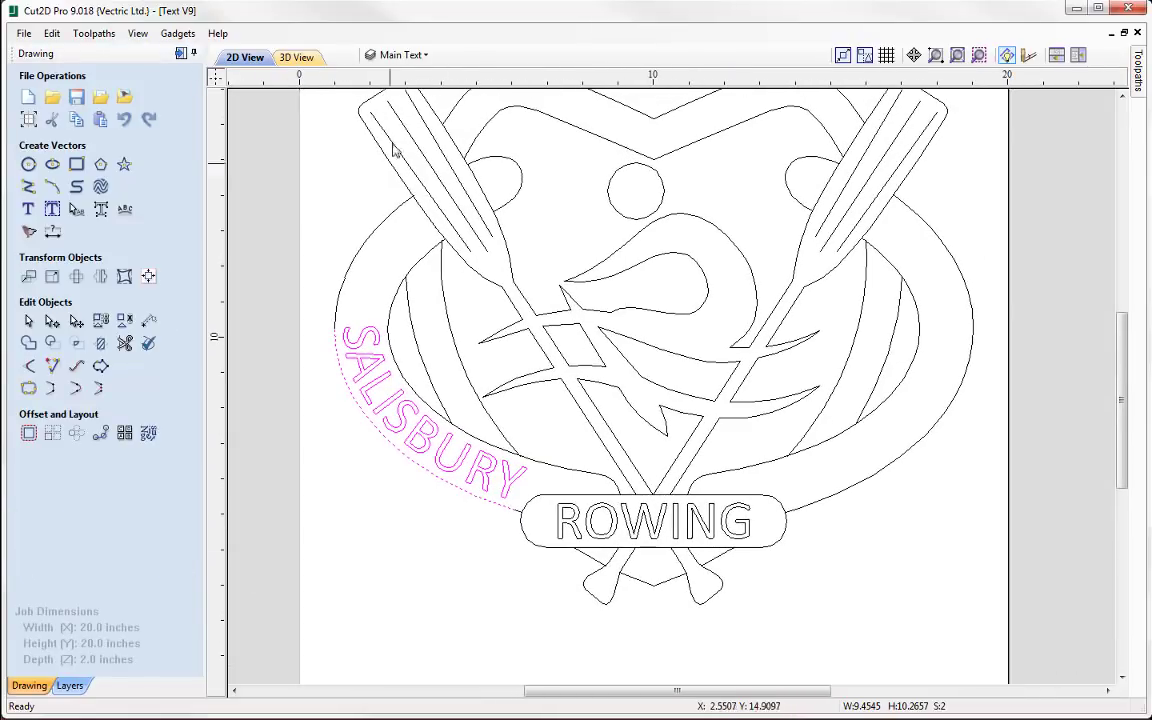
# Make the Extra Text layer visible.
pyautogui.click(426, 58)
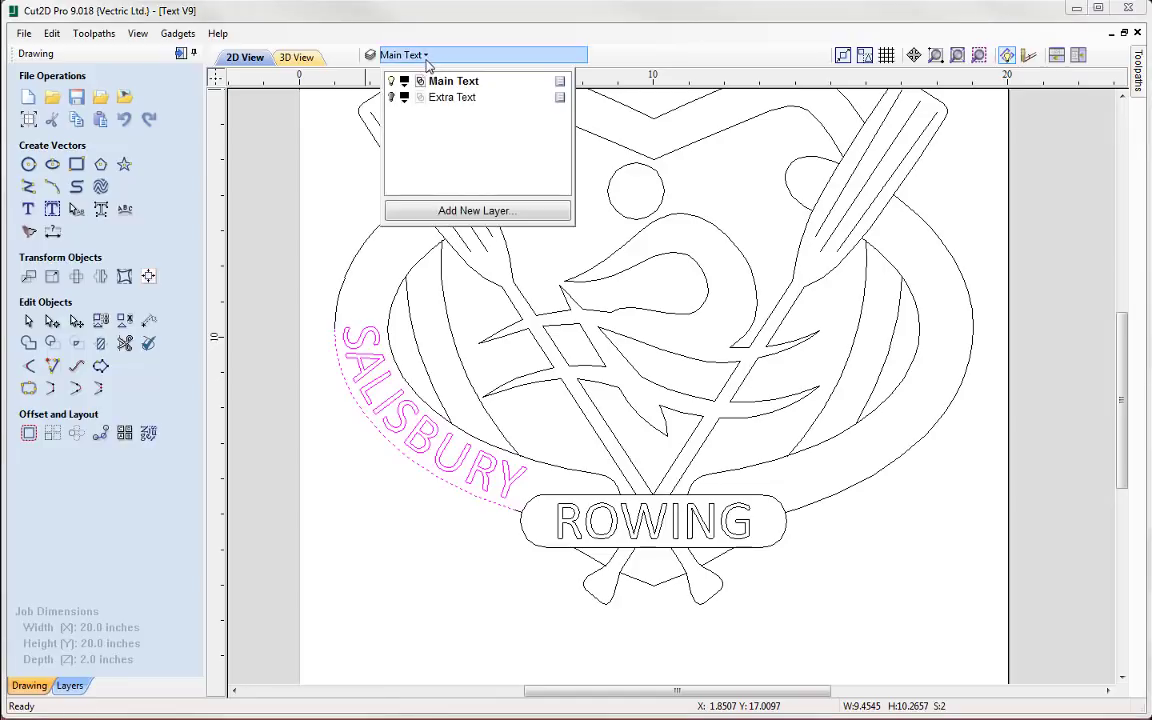
pyautogui.click(392, 98)
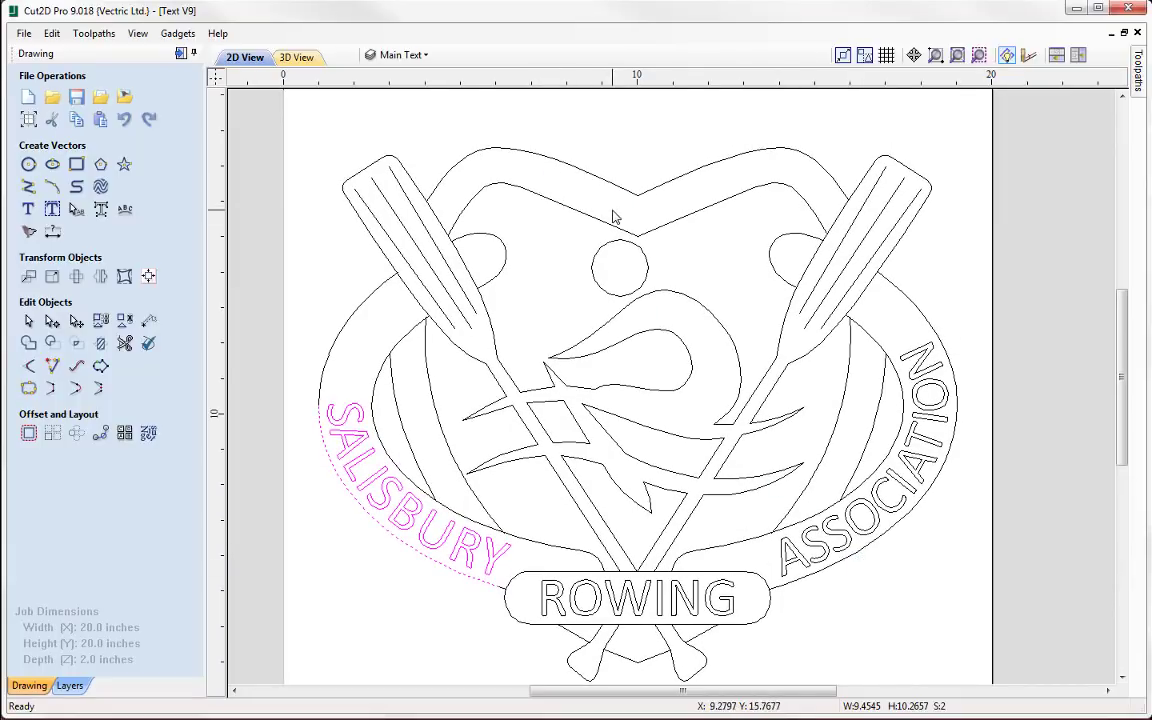
# Create the text 1934 and place it over the badge's upper band, left of the centre notch, anchored at about X 8.06, Y 16.57.
pyautogui.moveTo(535, 229); pyautogui.dragTo(562, 400, button='middle')
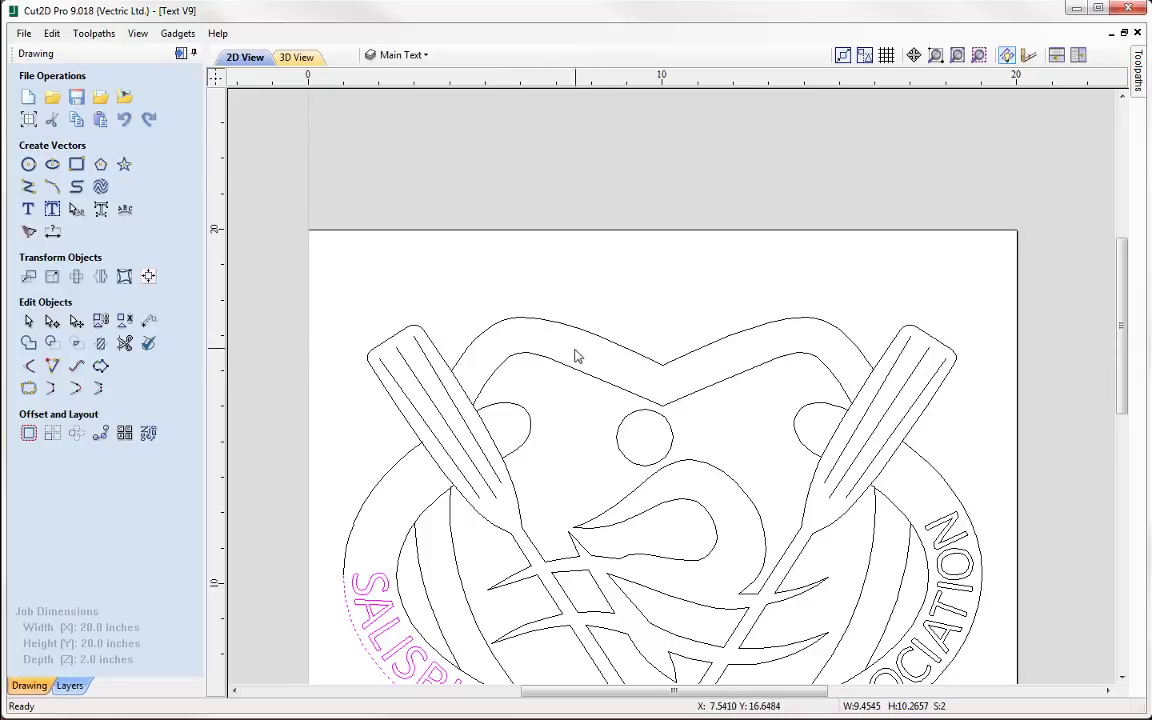
pyautogui.scroll(5, 545, 440)
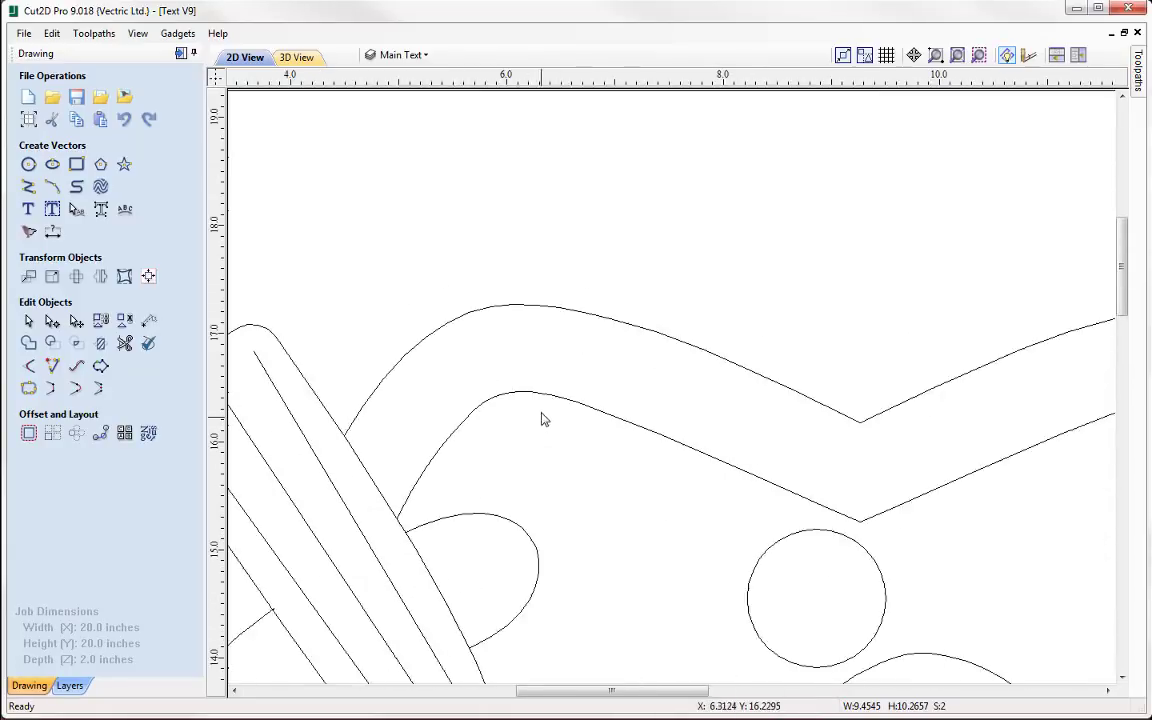
pyautogui.hscroll(1, 551, 408)
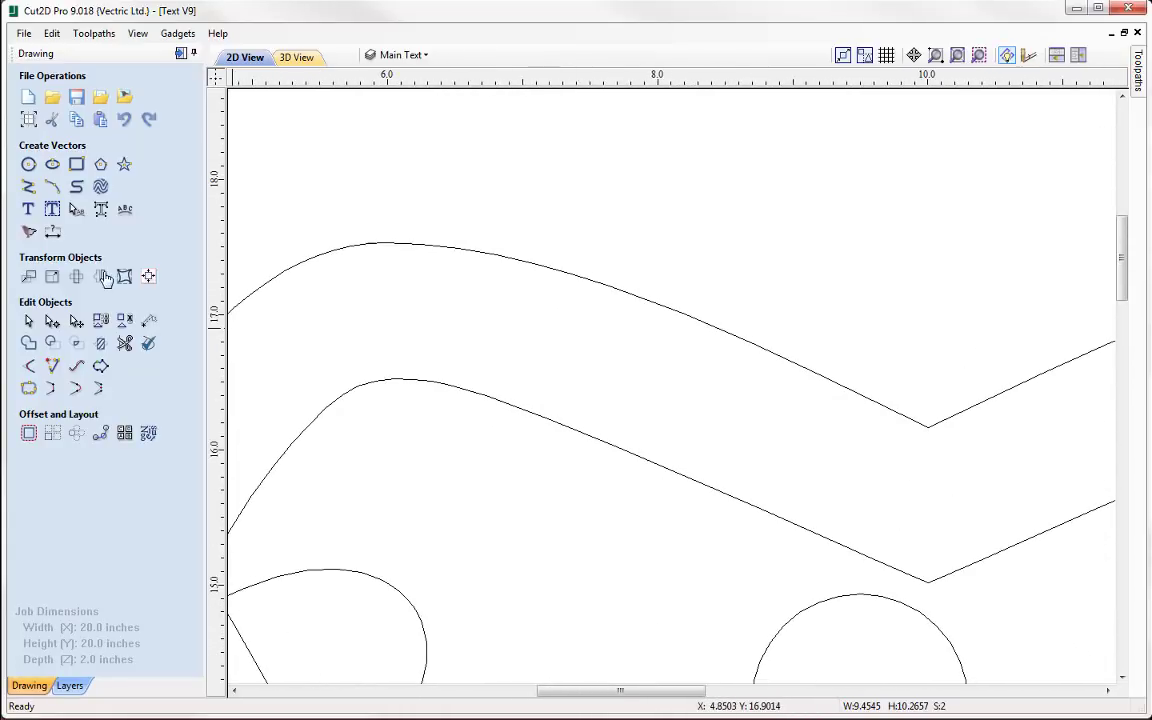
pyautogui.click(28, 209)
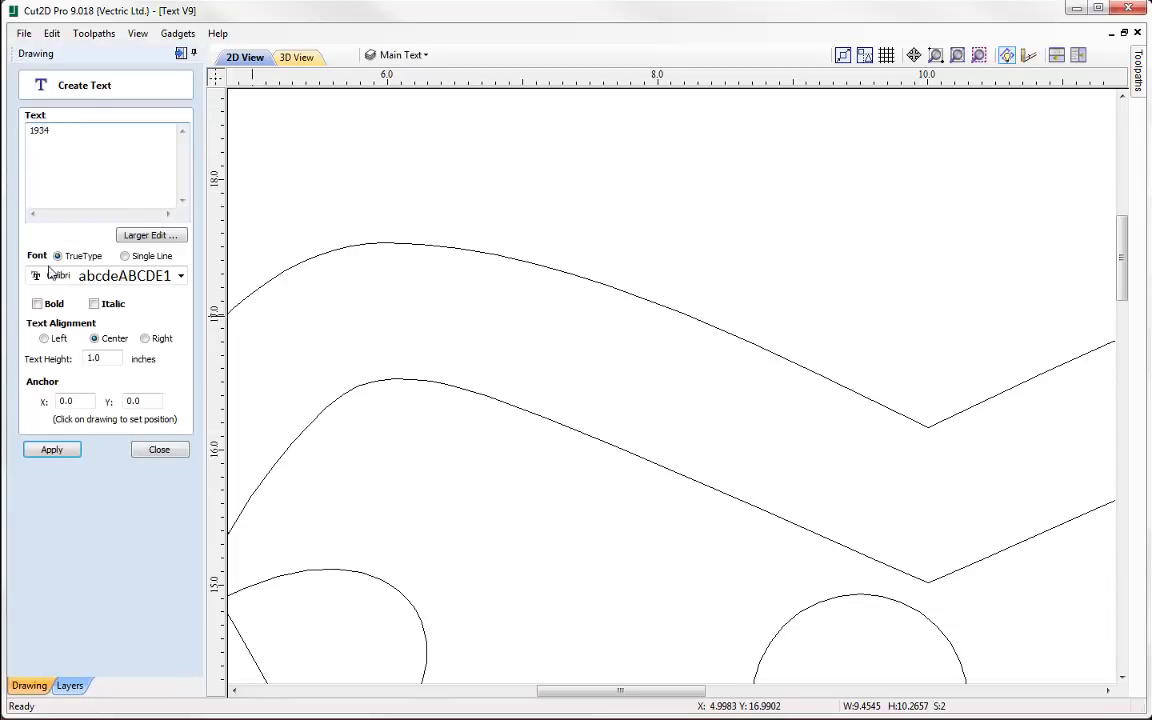
pyautogui.click(58, 451)
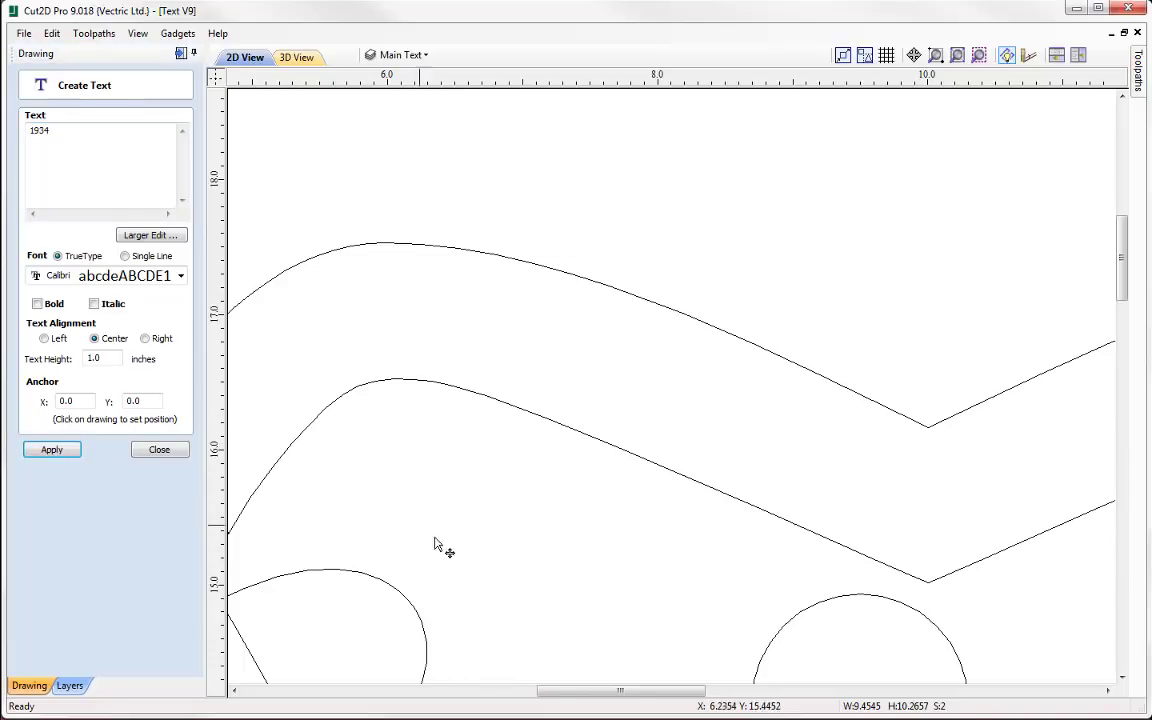
pyautogui.scroll(-4, 560, 440)
pyautogui.scroll(-3, 560, 505)
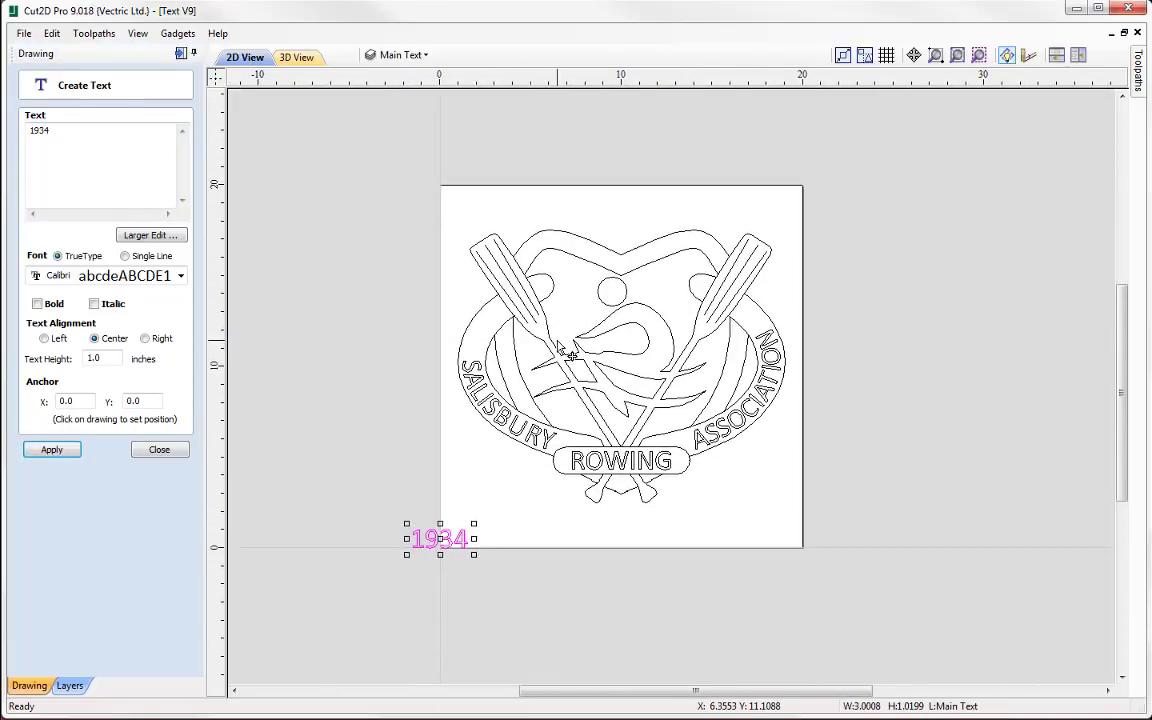
pyautogui.moveTo(397, 601); pyautogui.dragTo(548, 306)
pyautogui.scroll(3, 555, 330)
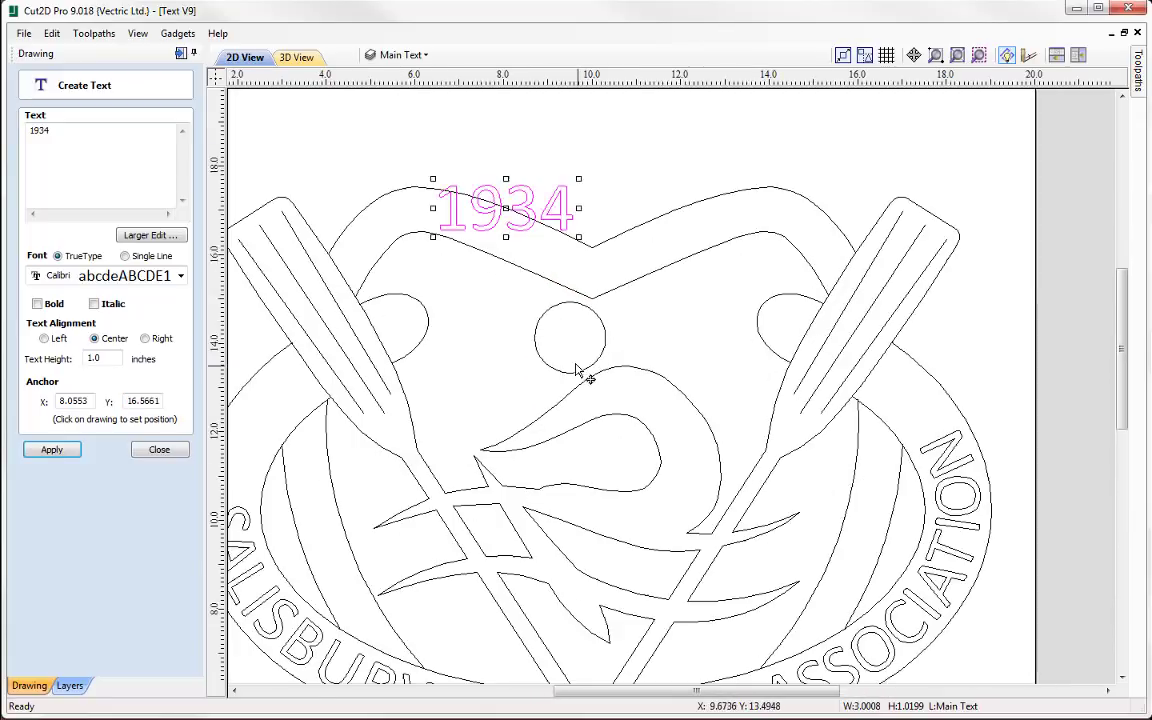
pyautogui.scroll(1, 527, 488)
pyautogui.scroll(1, 524, 406)
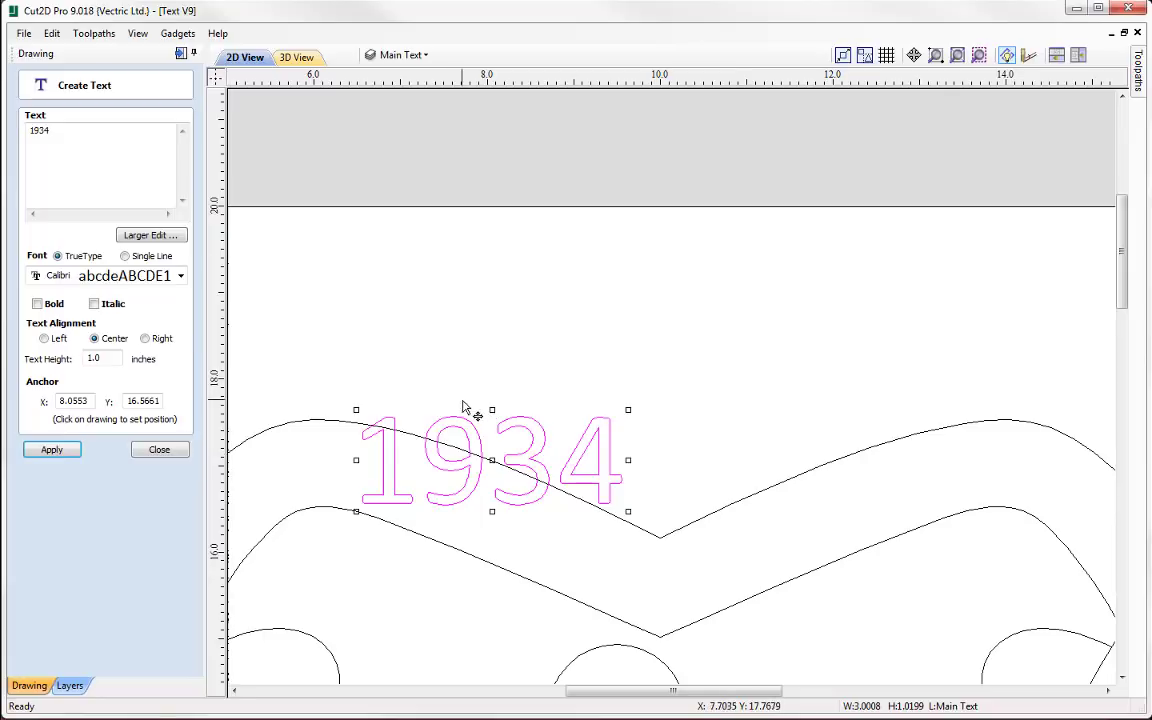
pyautogui.click(159, 449)
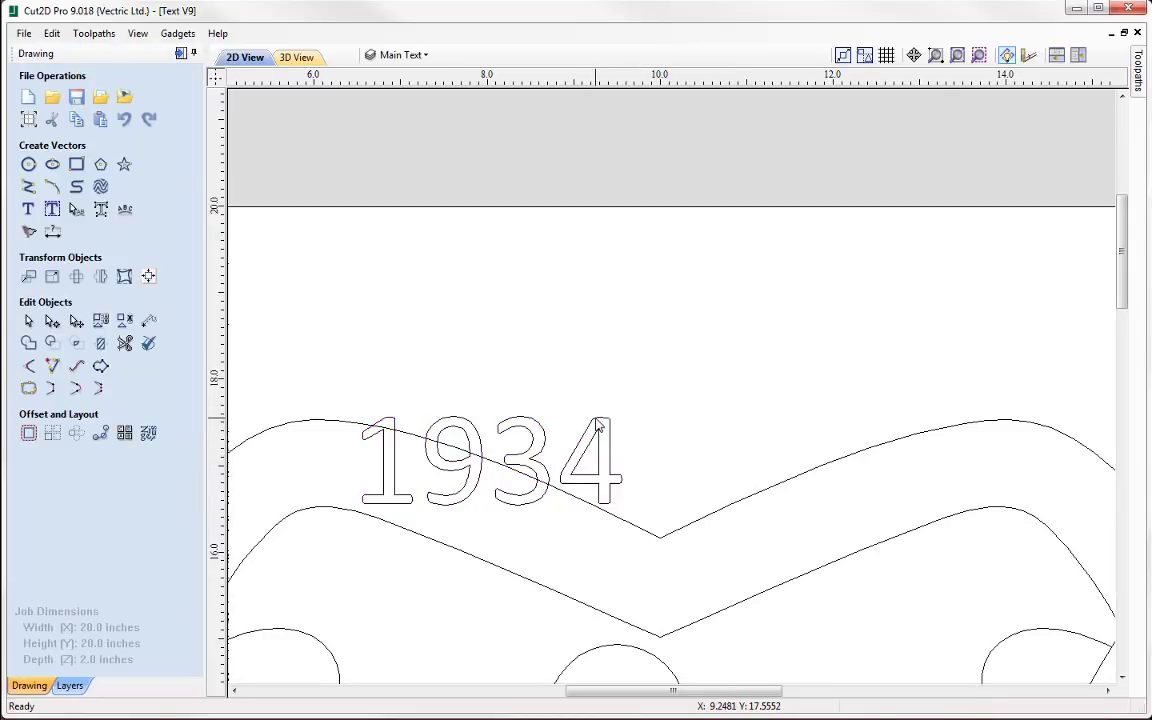
# Rotate the 1934 text clockwise and move it into the band sloping down to the centre notch.
pyautogui.click(599, 424)
pyautogui.moveTo(632, 408); pyautogui.dragTo(662, 457)
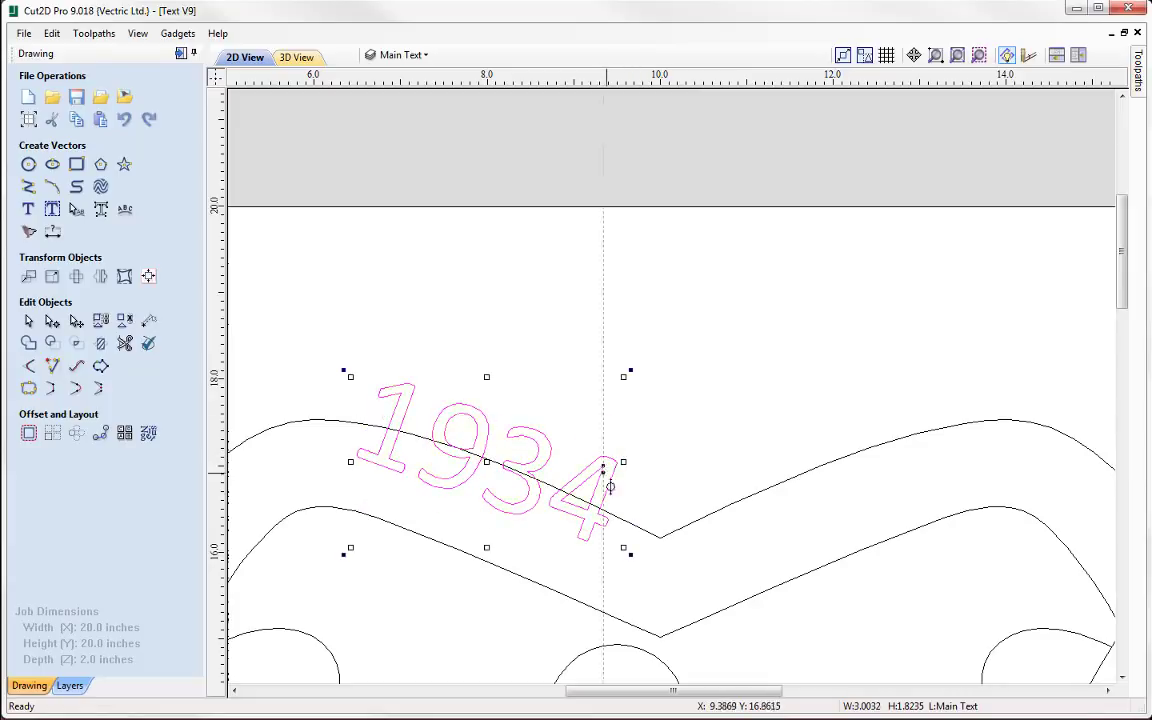
pyautogui.moveTo(610, 487); pyautogui.dragTo(624, 543)
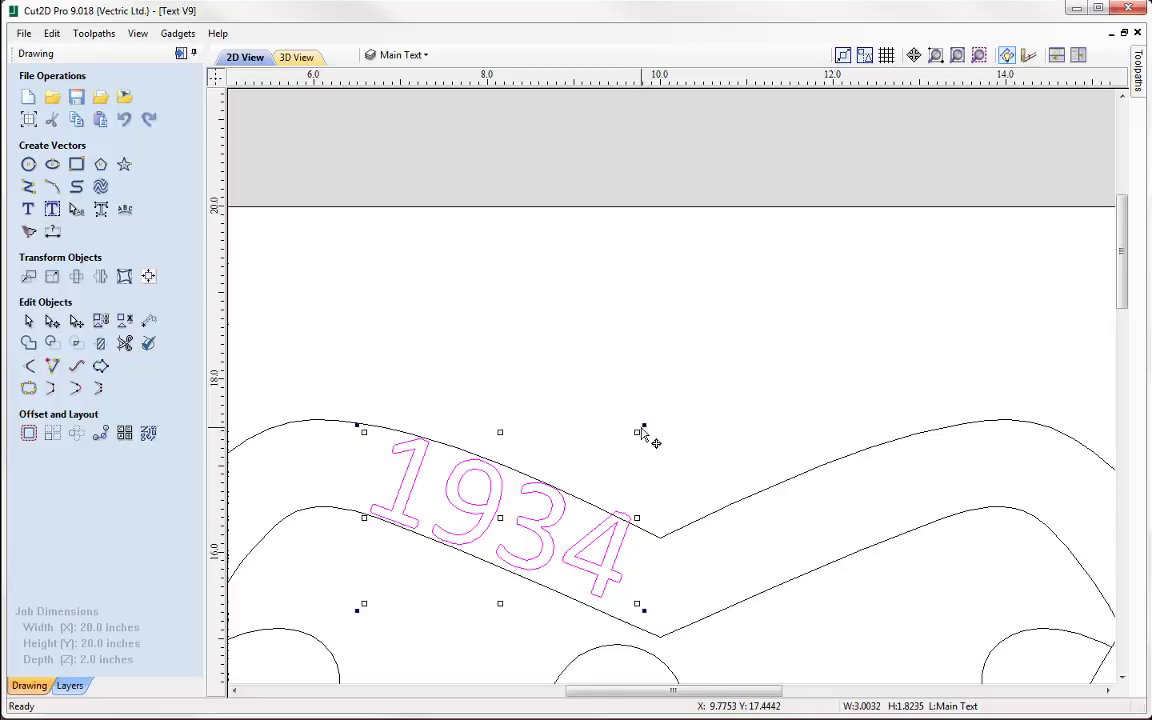
pyautogui.click(643, 428)
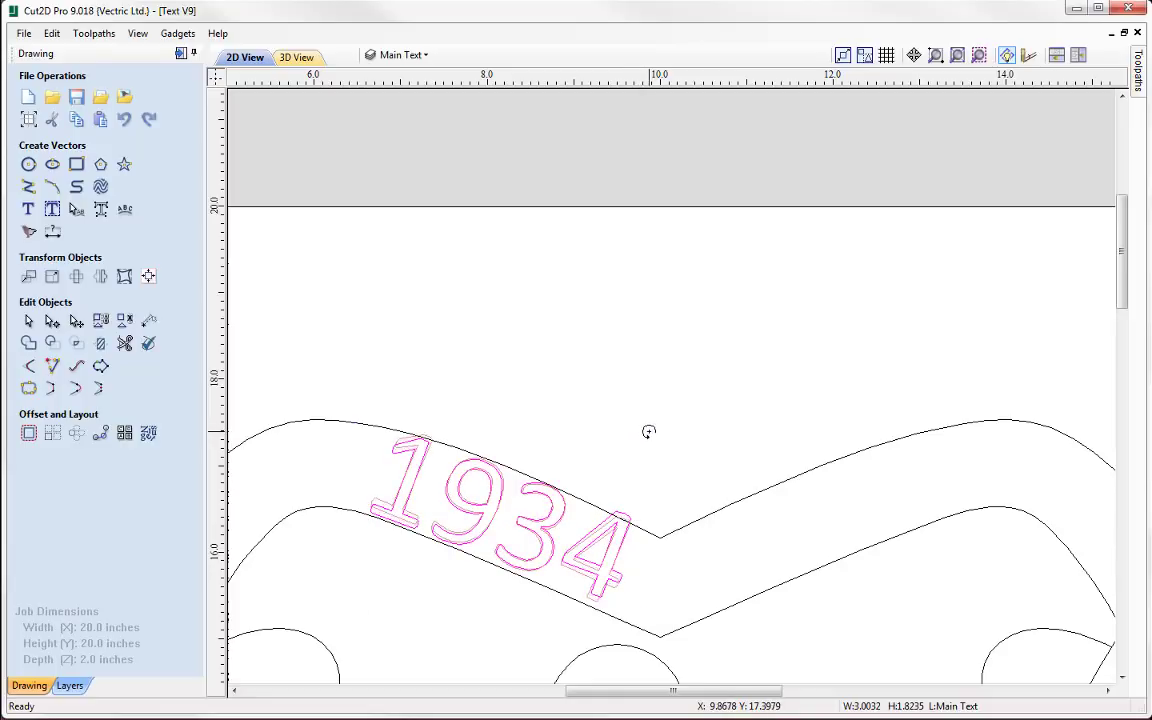
pyautogui.moveTo(649, 431); pyautogui.dragTo(661, 442)
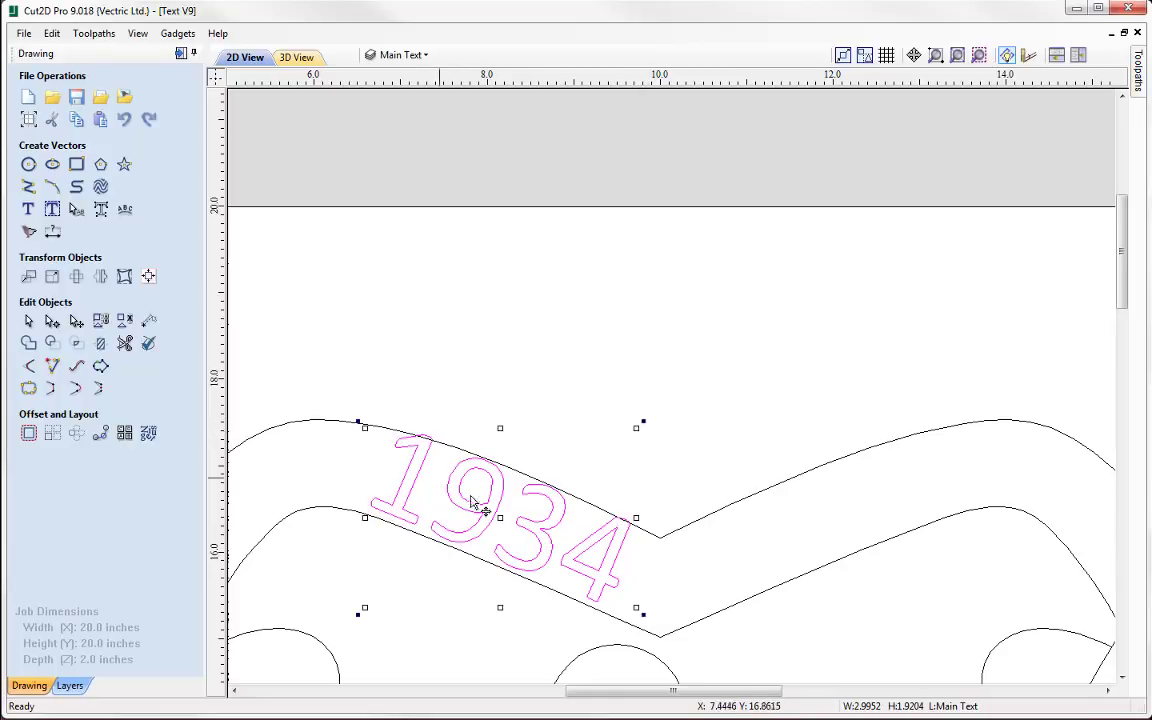
# Set the 1934 text's height to 0.8 inches, then rotate and position it between the edges of the upper band's left slope.
pyautogui.click(31, 209)
pyautogui.click(108, 361)
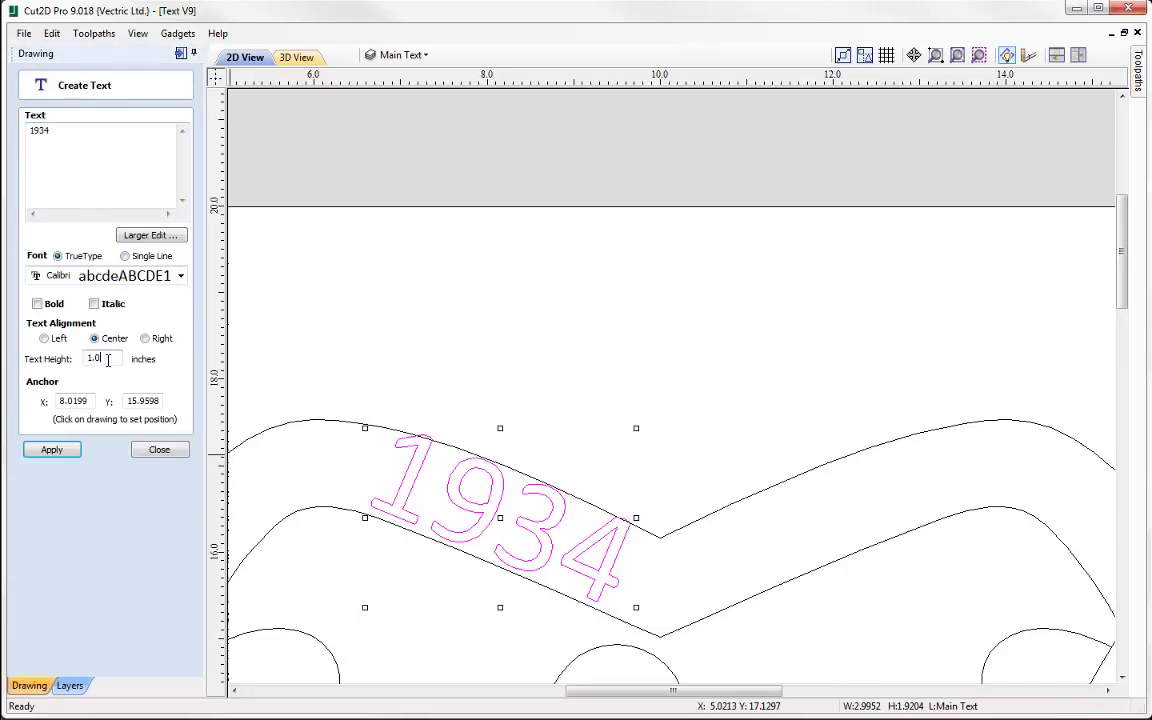
pyautogui.write('.')
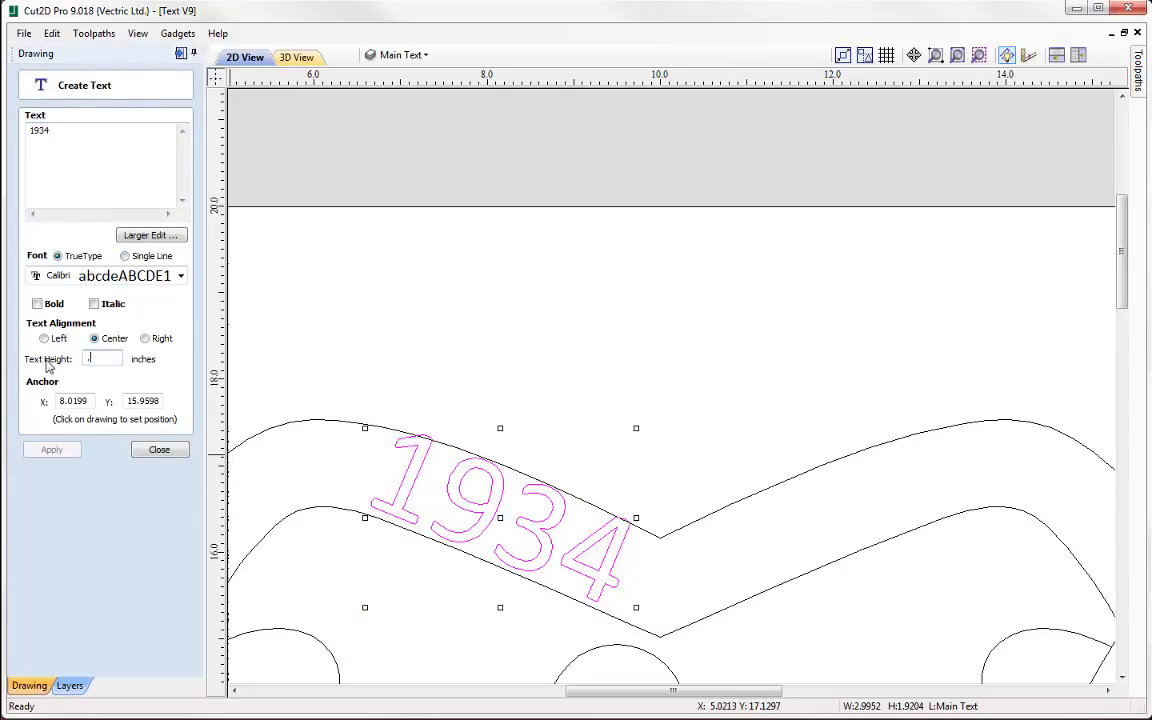
pyautogui.write('8')
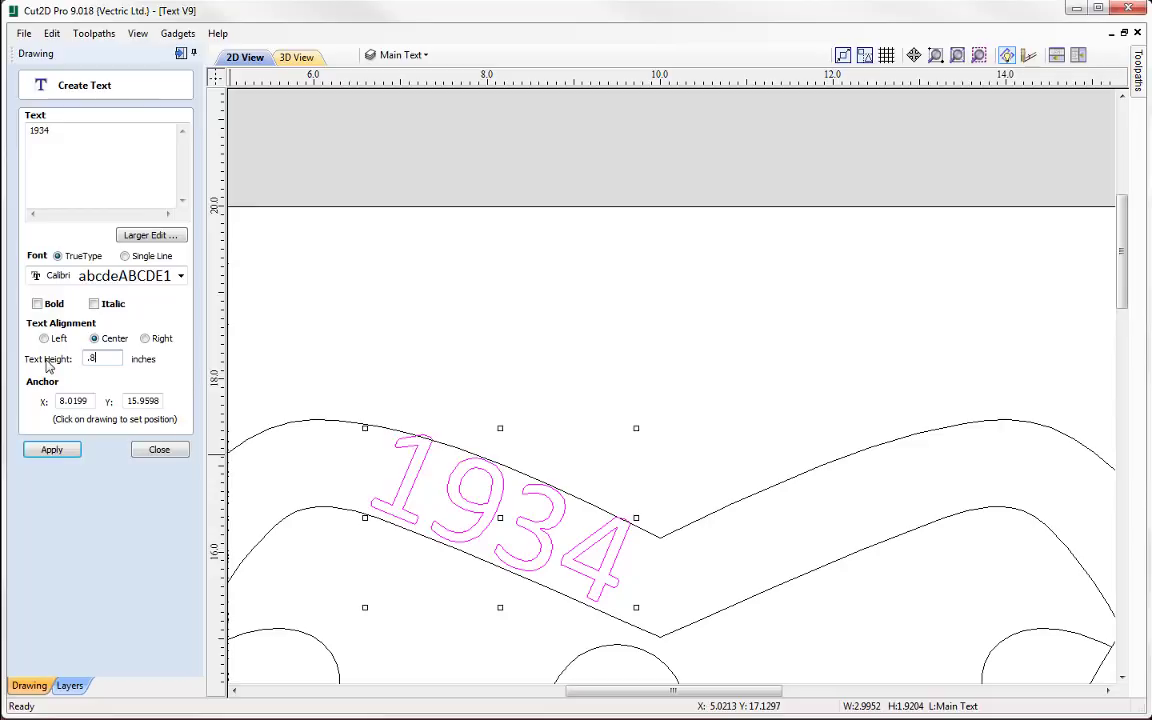
pyautogui.click(48, 451)
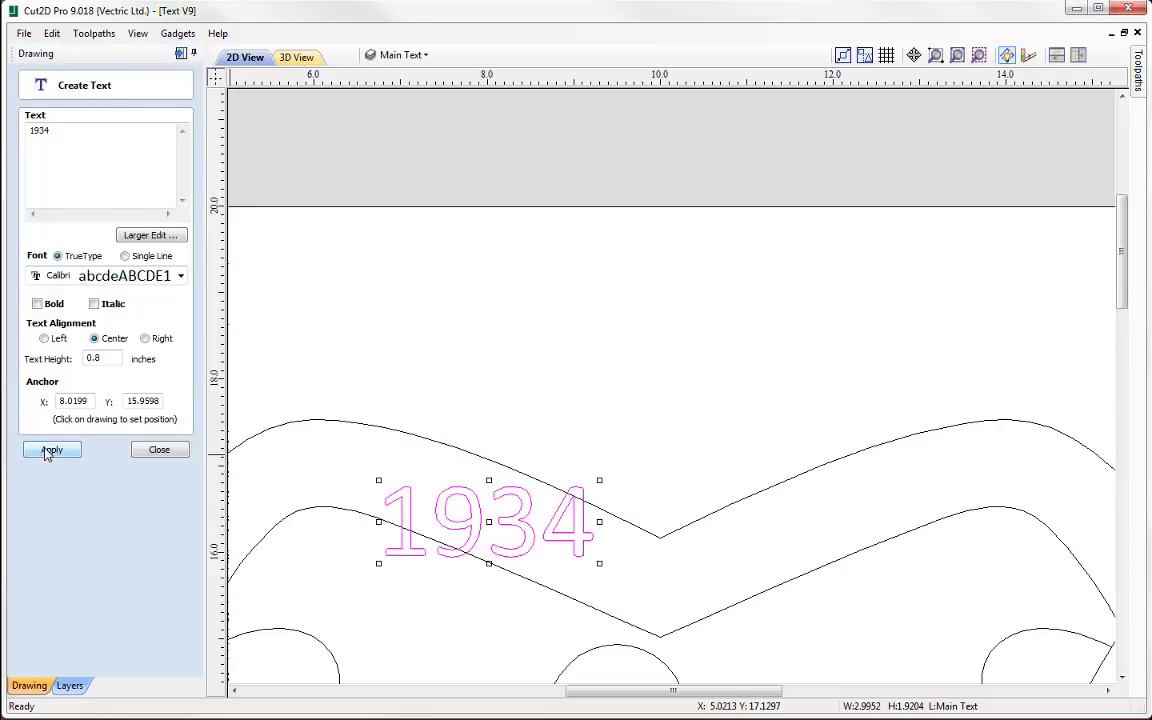
pyautogui.click(159, 450)
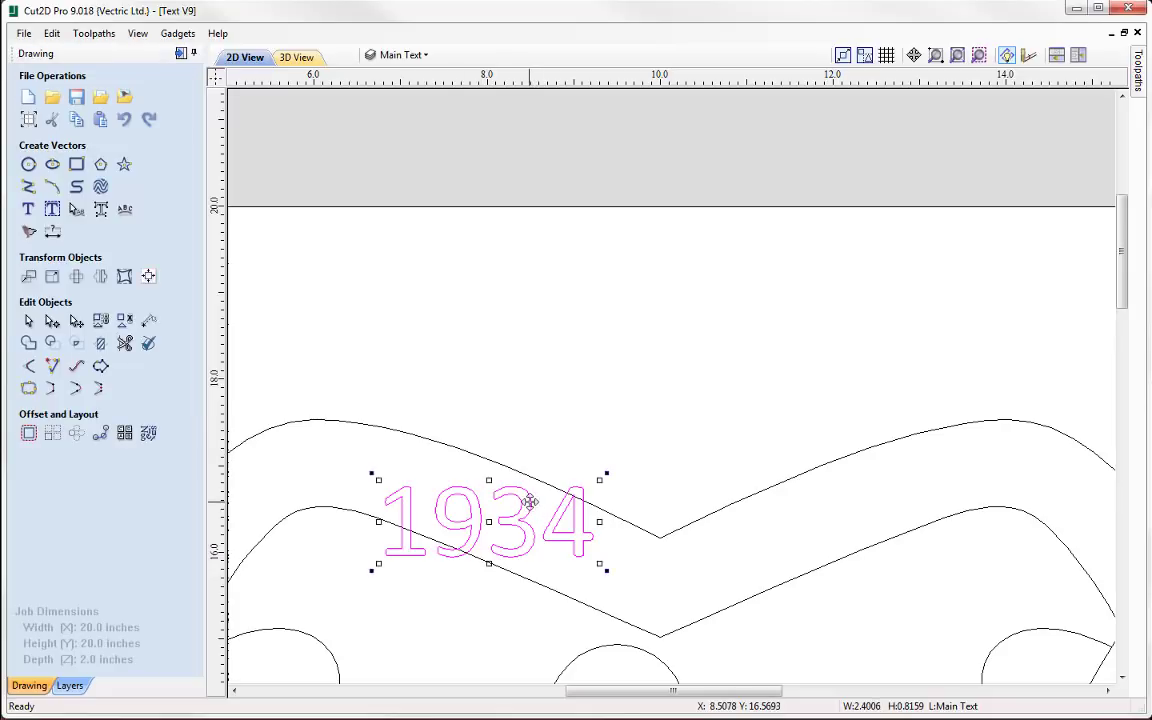
pyautogui.moveTo(604, 470); pyautogui.dragTo(599, 522)
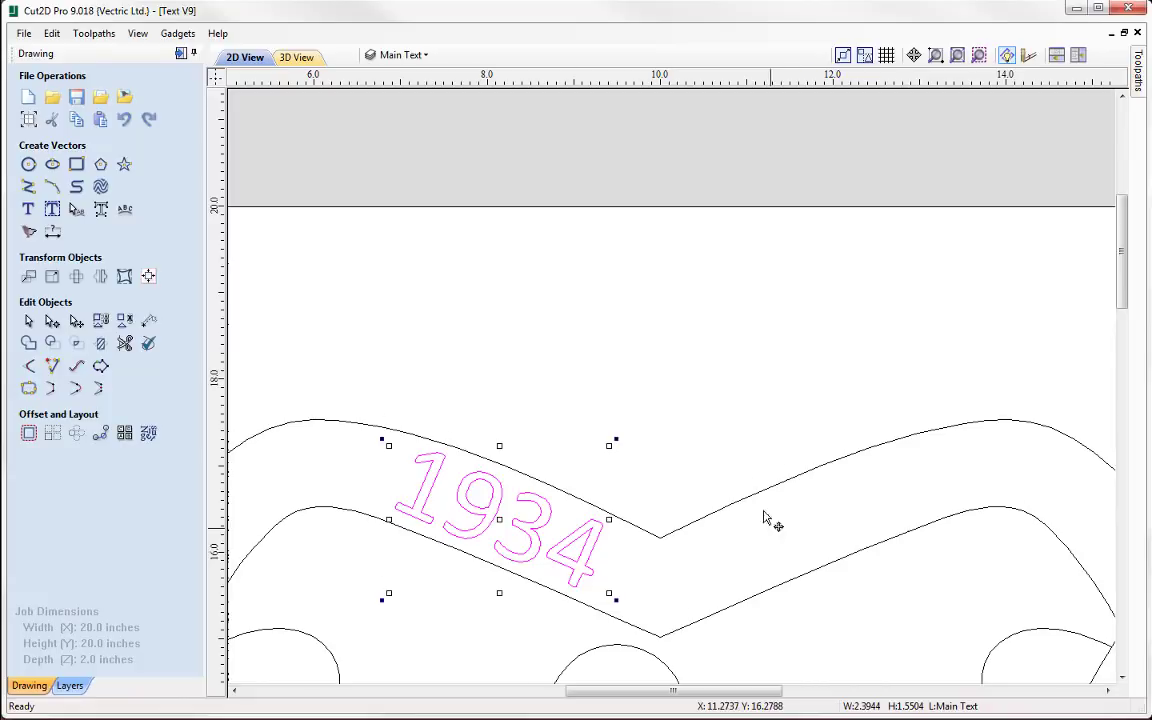
# Duplicate the 1934 text with the opposite slant and move the copy into the right slope of the badge's upper band.
pyautogui.moveTo(764, 517); pyautogui.dragTo(663, 373, button='middle')
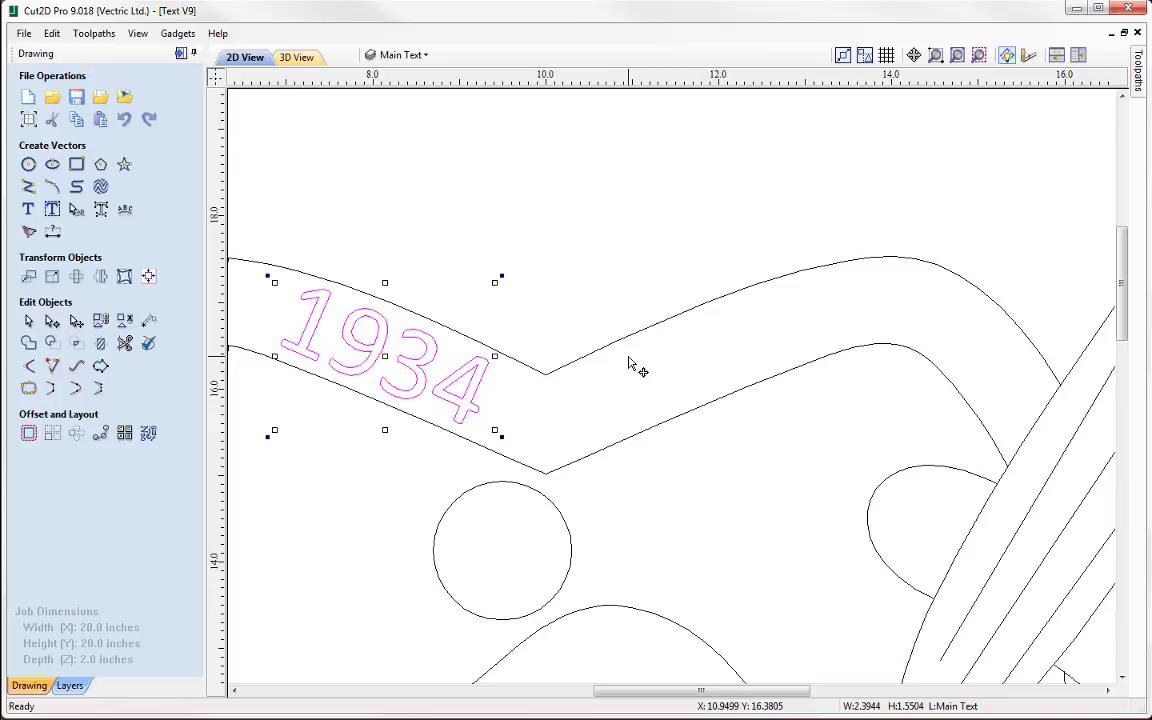
pyautogui.press('Right')
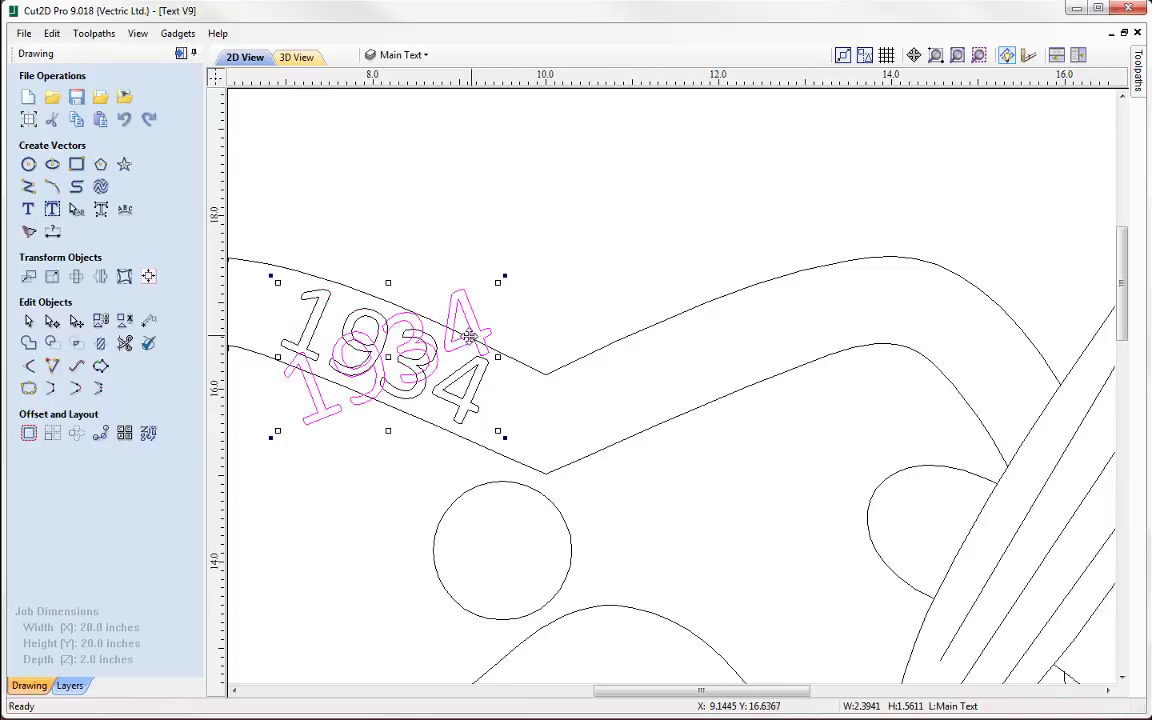
pyautogui.moveTo(470, 343); pyautogui.dragTo(778, 347)
pyautogui.moveTo(597, 483); pyautogui.dragTo(630, 512, button='middle')
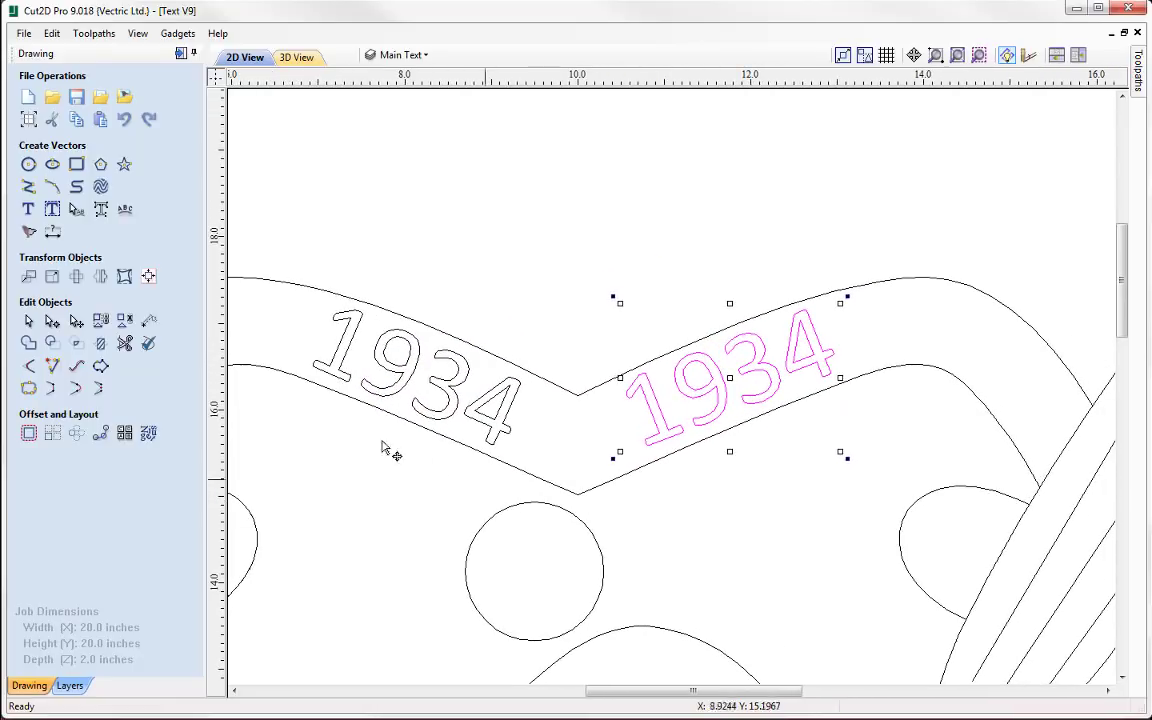
# Change the wording of the copied 1934 text on the band's right slope to 2018.
pyautogui.click(29, 209)
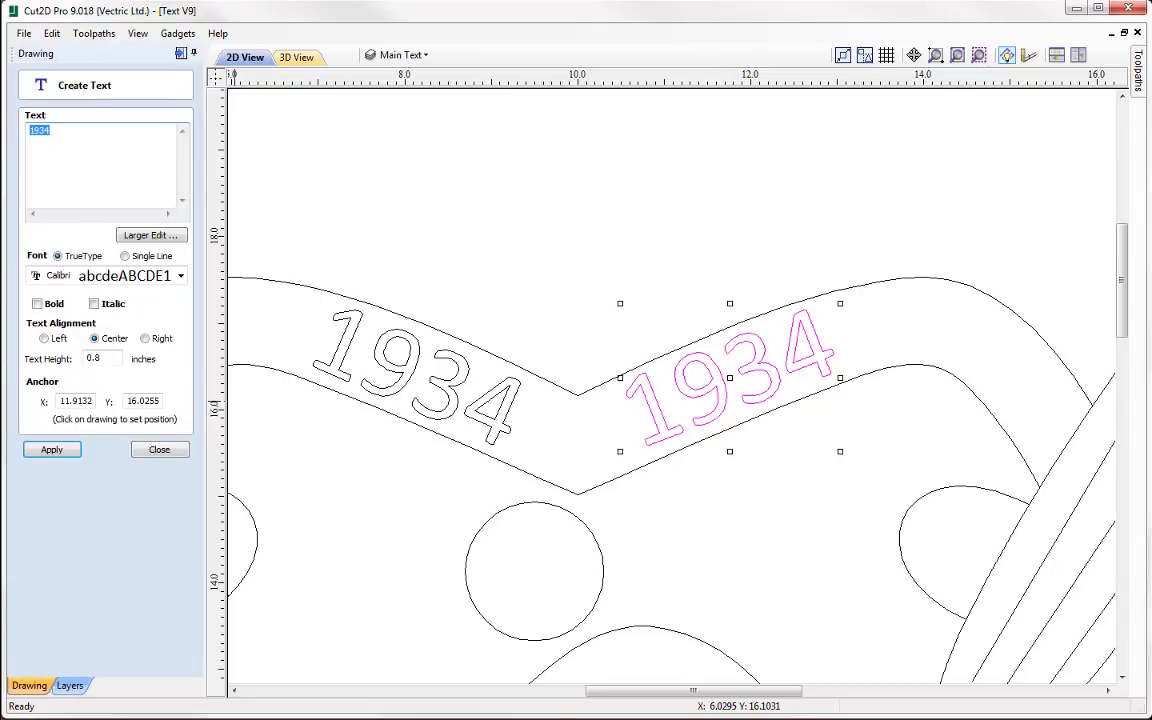
pyautogui.click(52, 450)
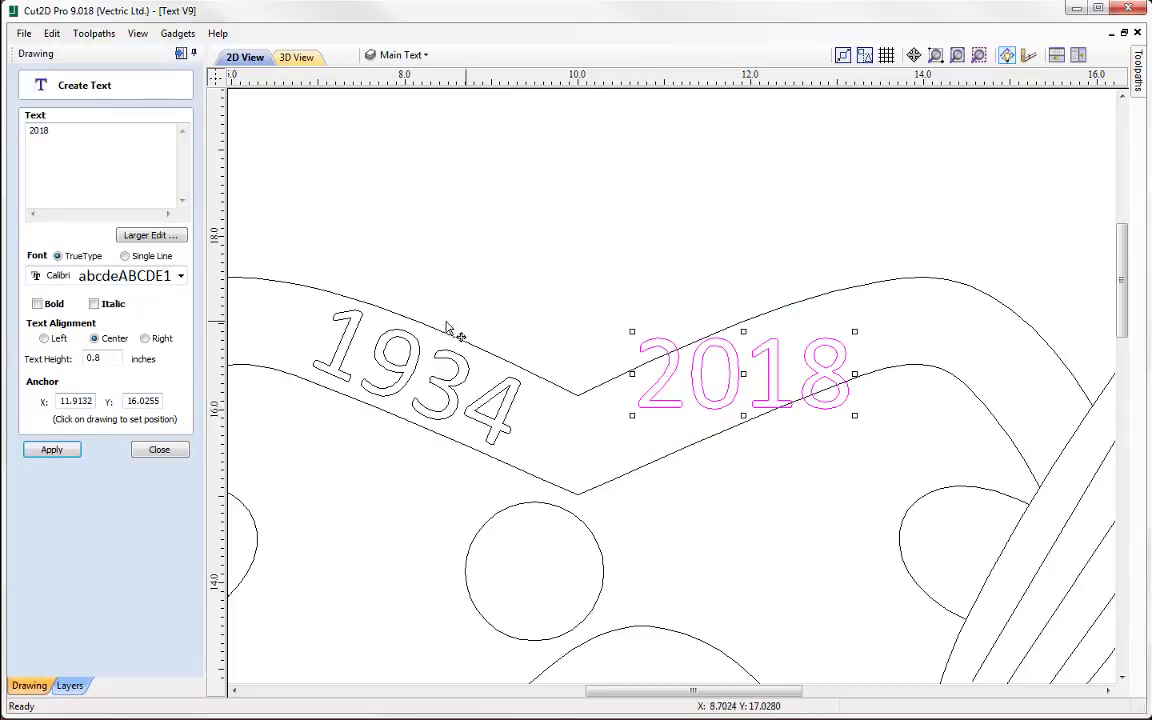
pyautogui.click(159, 450)
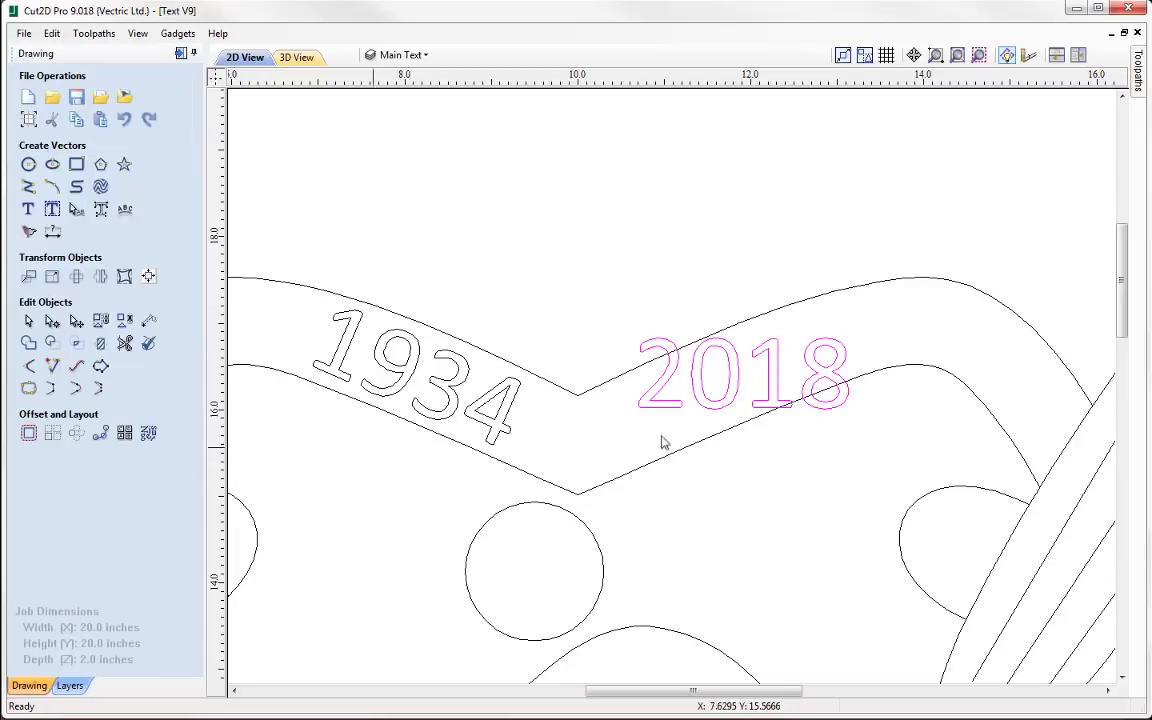
# Rotate the 2018 text counterclockwise so it follows the upper band's right slope, then deselect it.
pyautogui.click(838, 345)
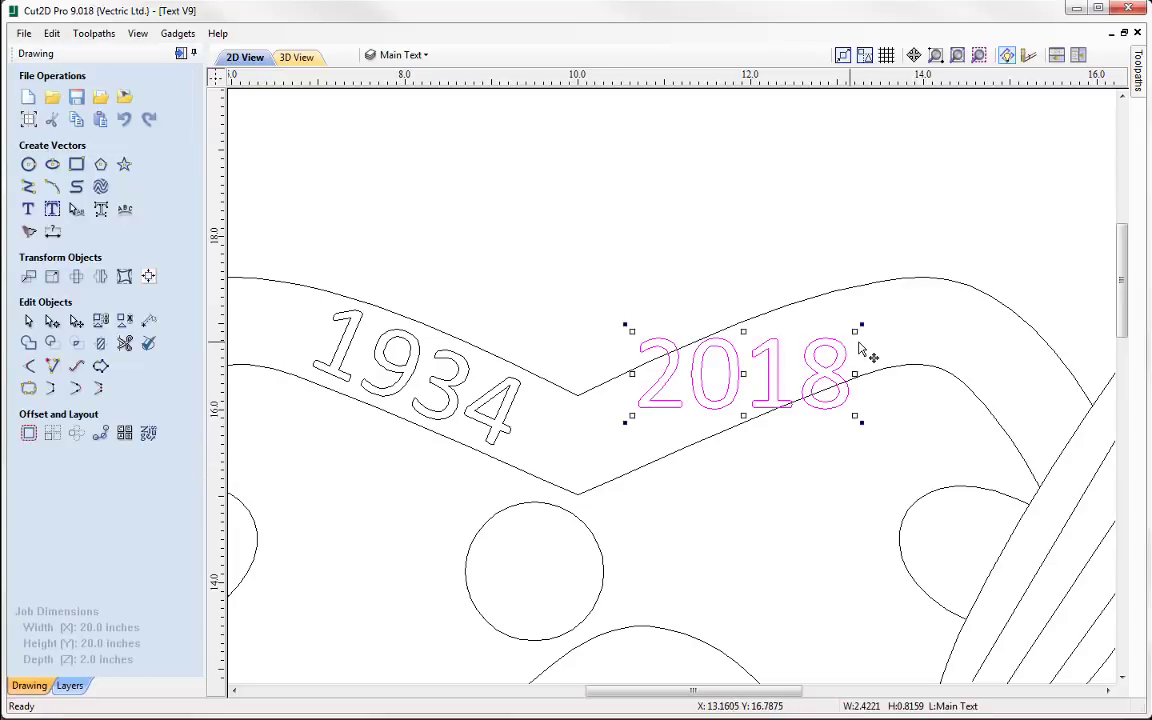
pyautogui.moveTo(862, 326); pyautogui.dragTo(856, 293)
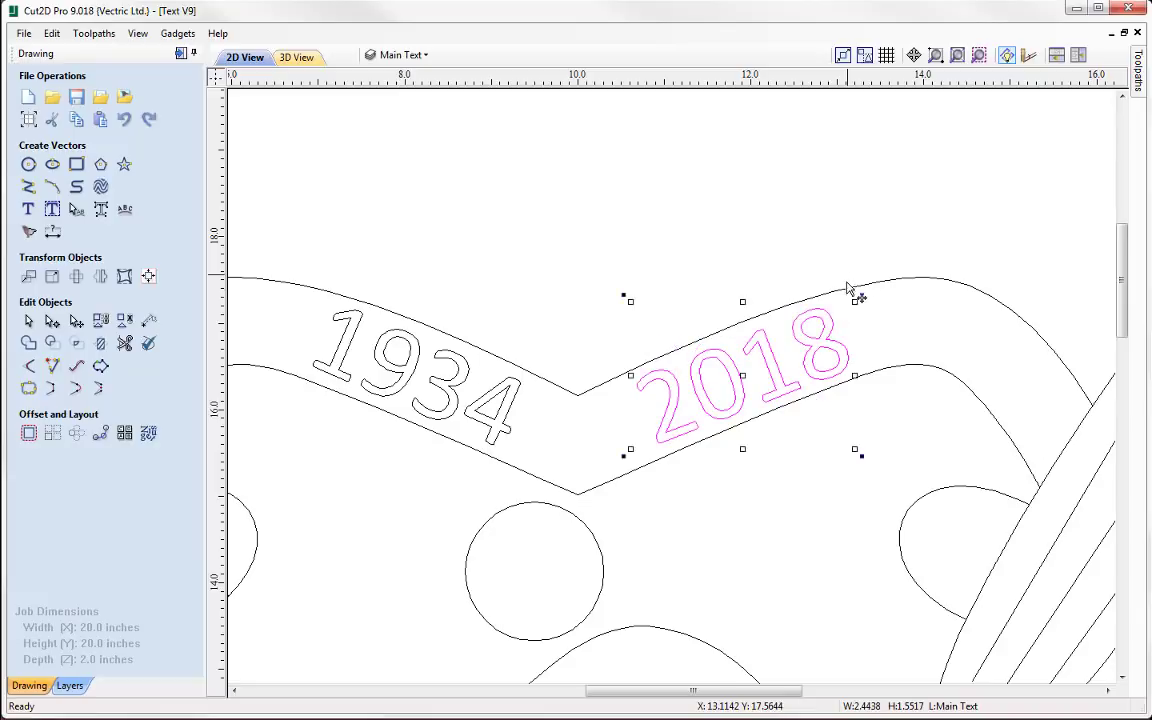
pyautogui.click(700, 282)
pyautogui.scroll(-5, 661, 275)
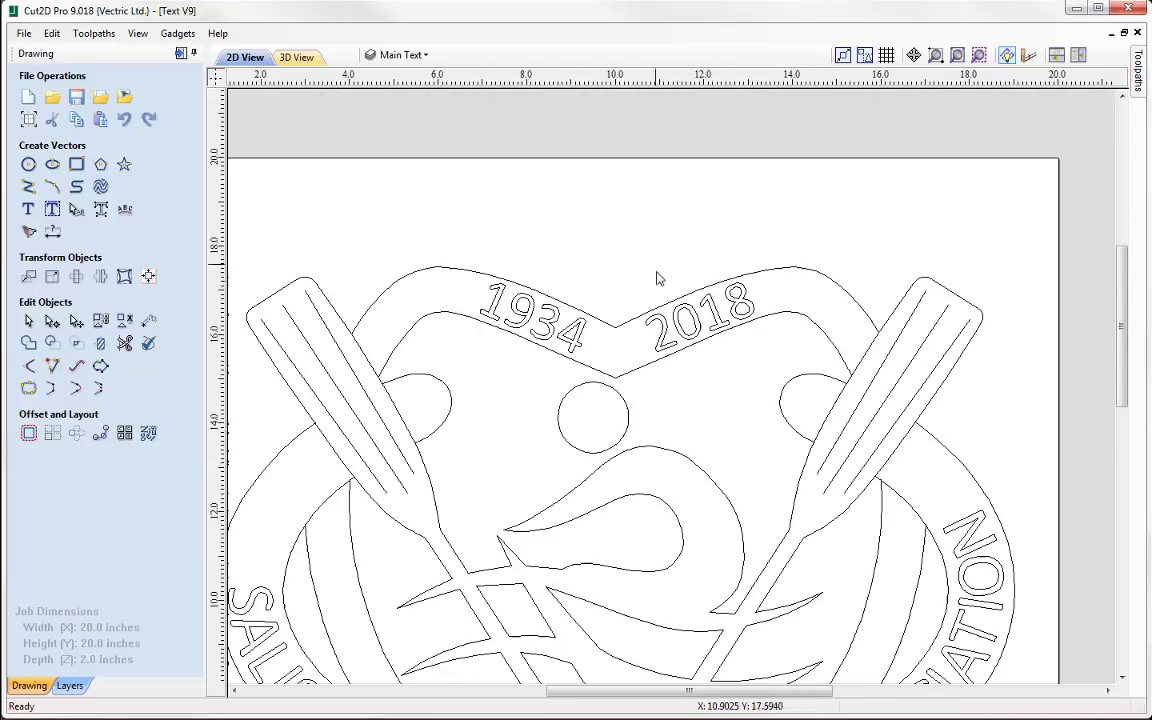
pyautogui.scroll(-5, 670, 360)
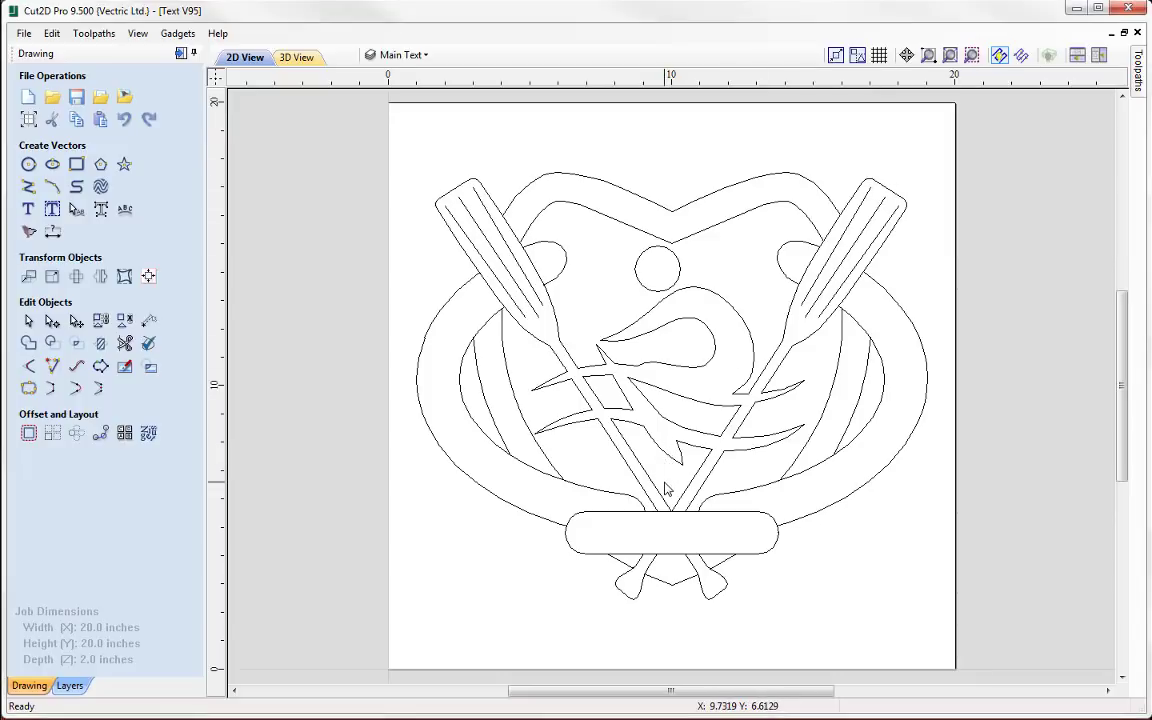
# Start a new text and try several anchor positions beside the badge's lower left, ending at about X 4.18, Y 4.39.
pyautogui.scroll(5, 665, 488)
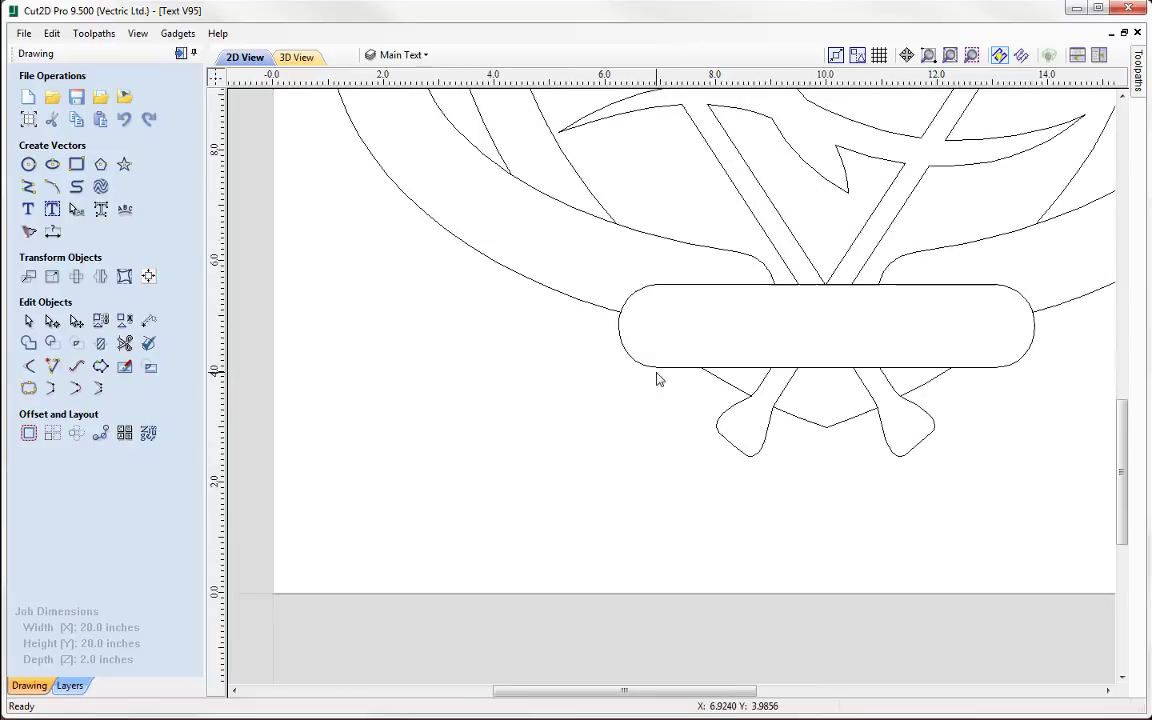
pyautogui.scroll(3, 612, 440)
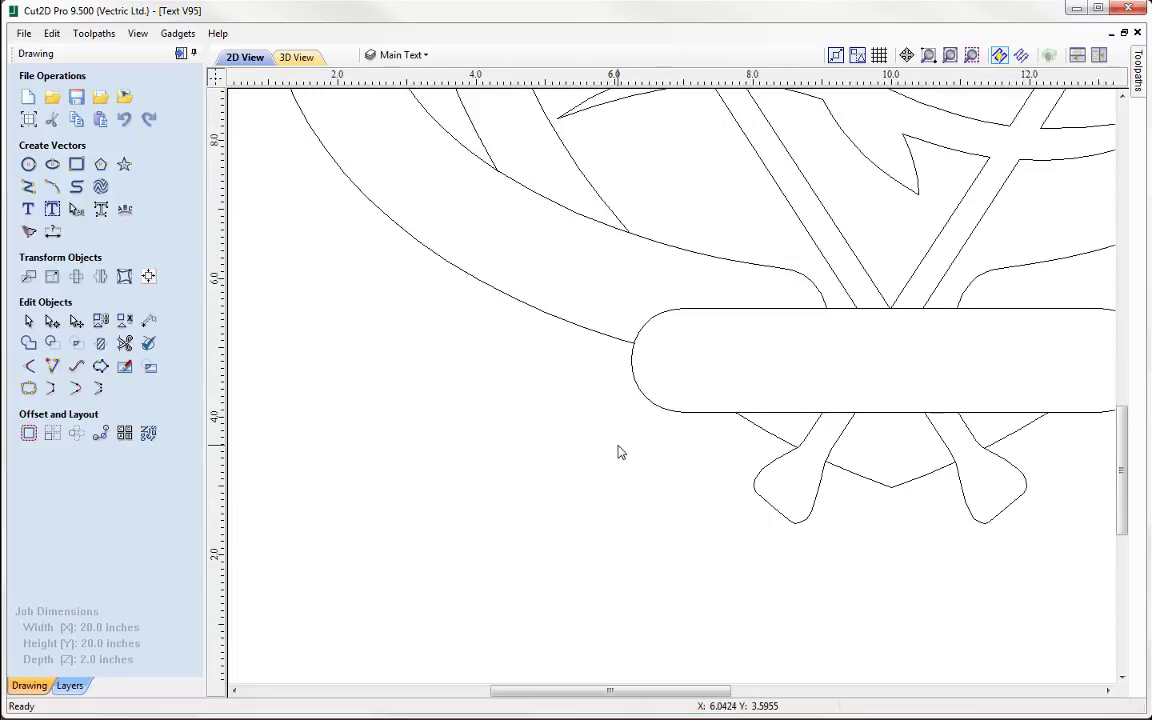
pyautogui.moveTo(653, 378); pyautogui.dragTo(682, 410, button='middle')
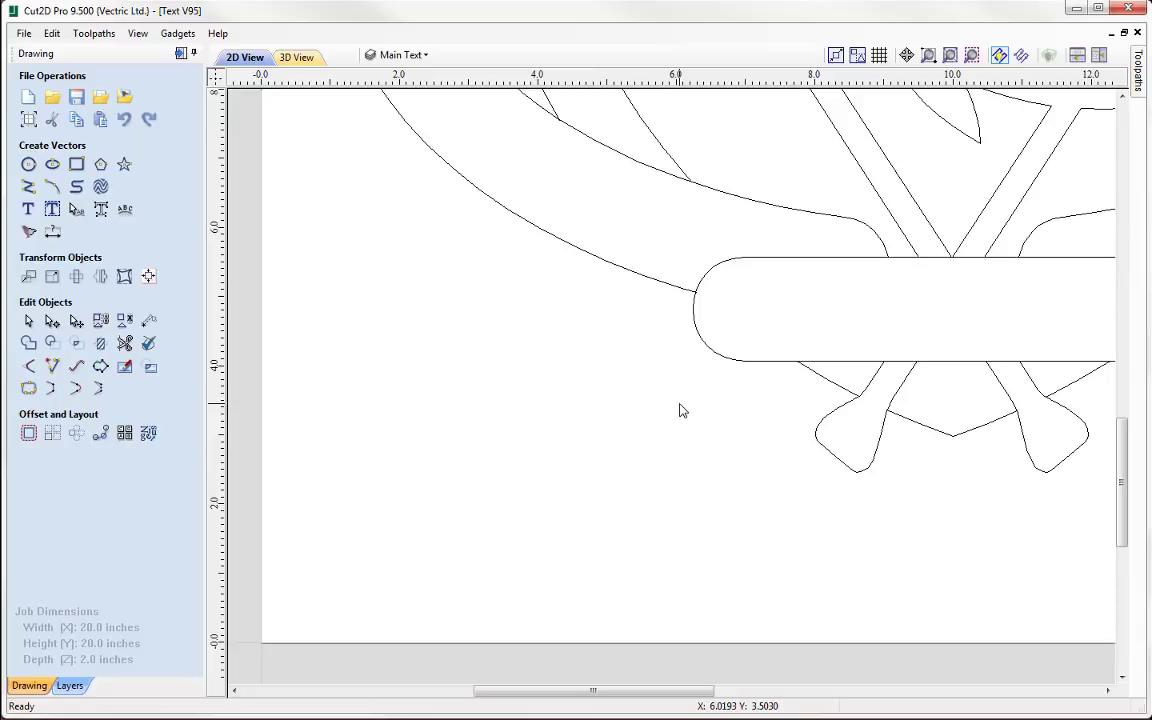
pyautogui.click(28, 211)
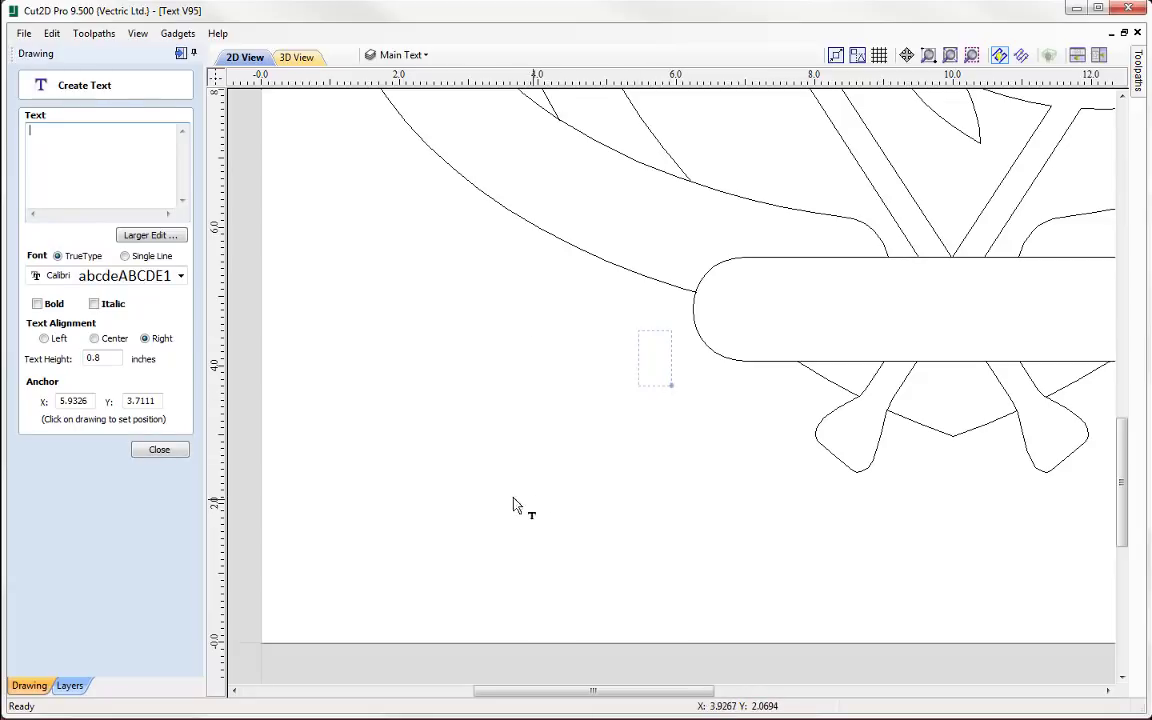
pyautogui.click(427, 398)
pyautogui.click(594, 487)
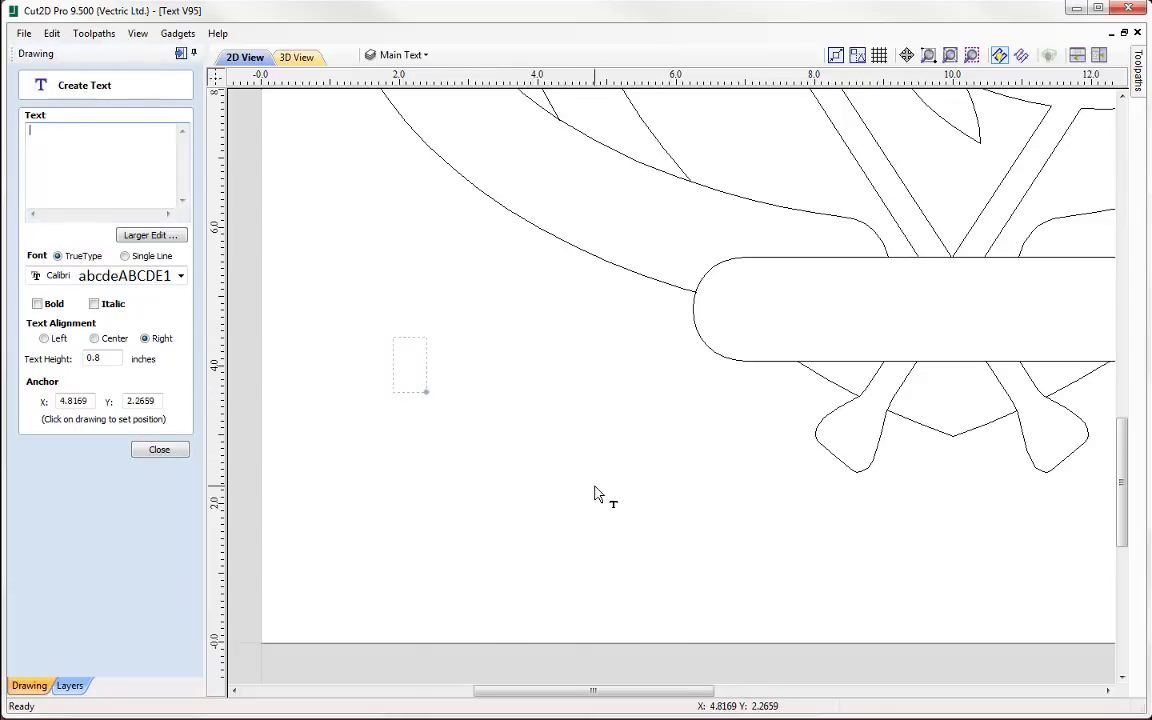
pyautogui.click(422, 523)
pyautogui.click(376, 352)
pyautogui.click(550, 338)
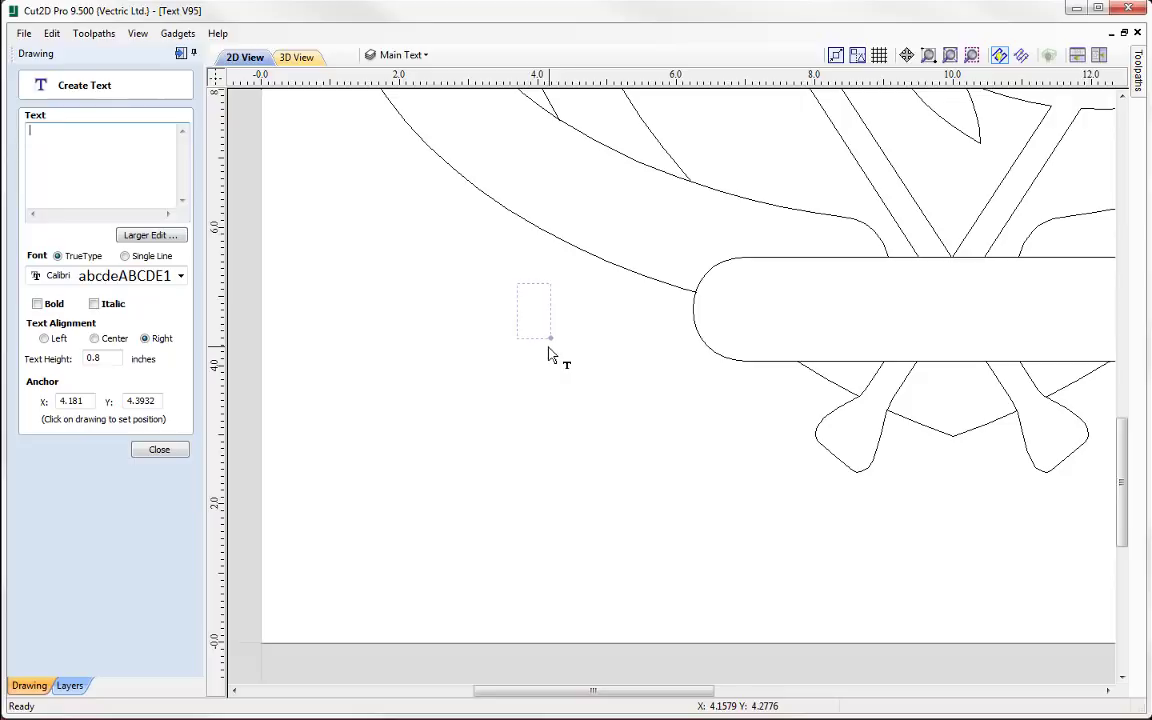
# Set the new text's alignment to left and its height to 1 inch.
pyautogui.click(94, 338)
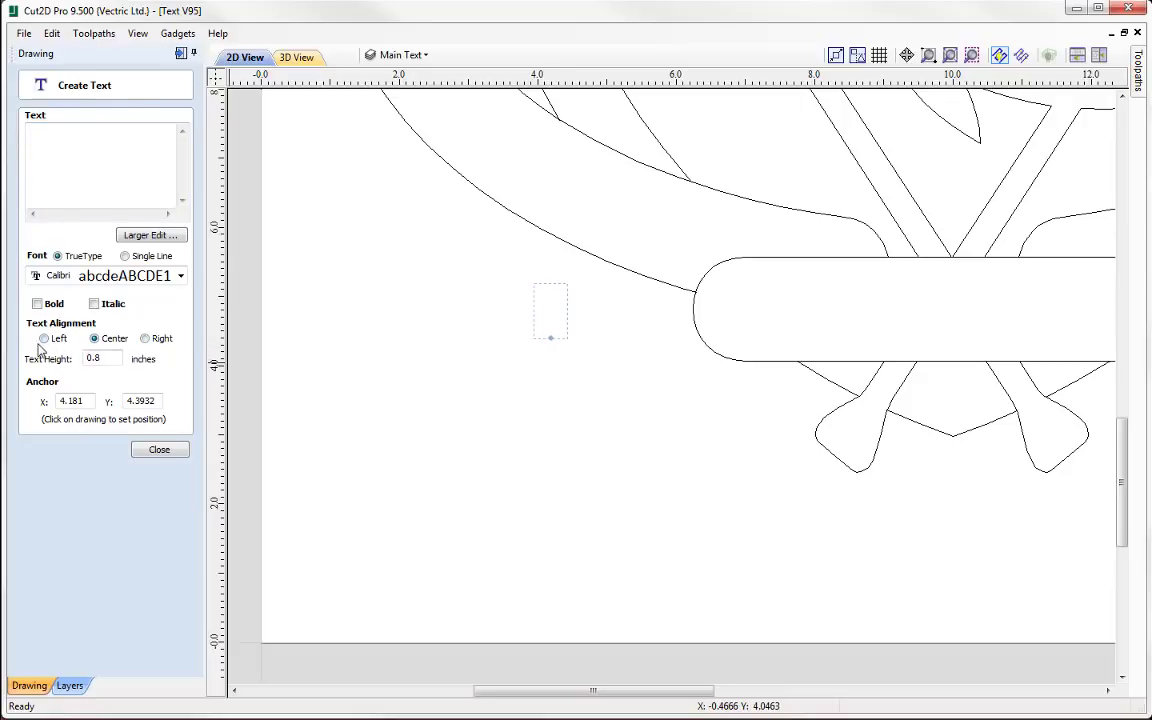
pyautogui.click(44, 339)
pyautogui.doubleClick(93, 358)
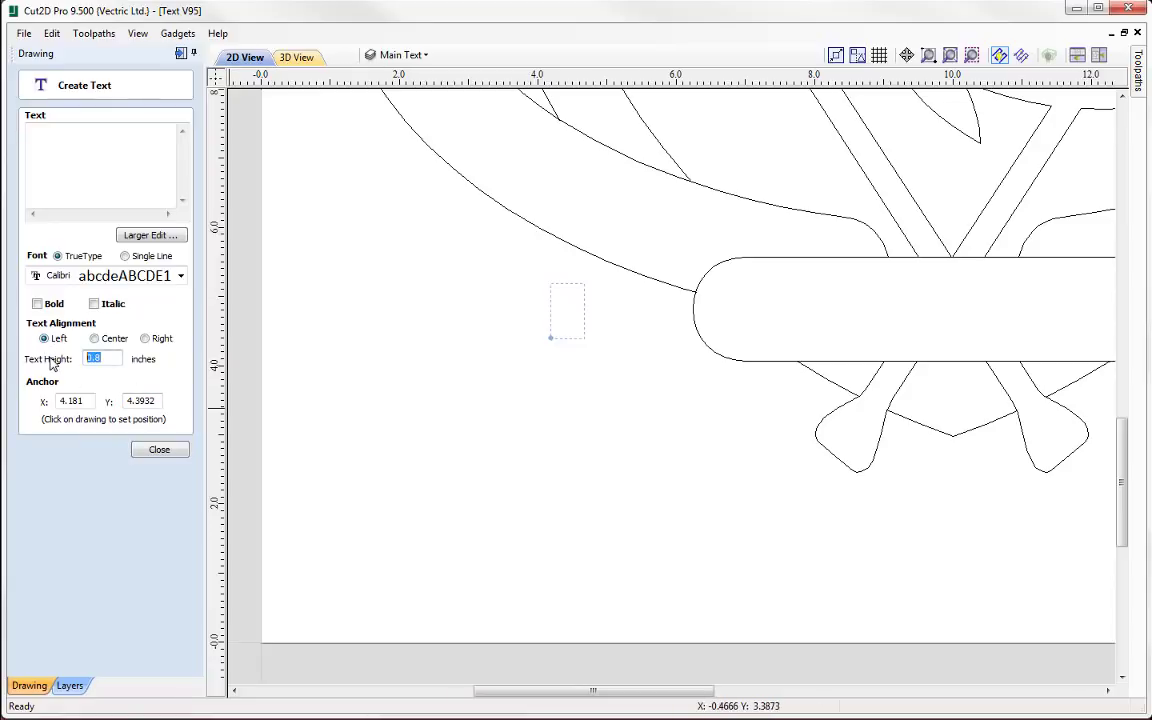
pyautogui.write('2')
pyautogui.press('Tab')
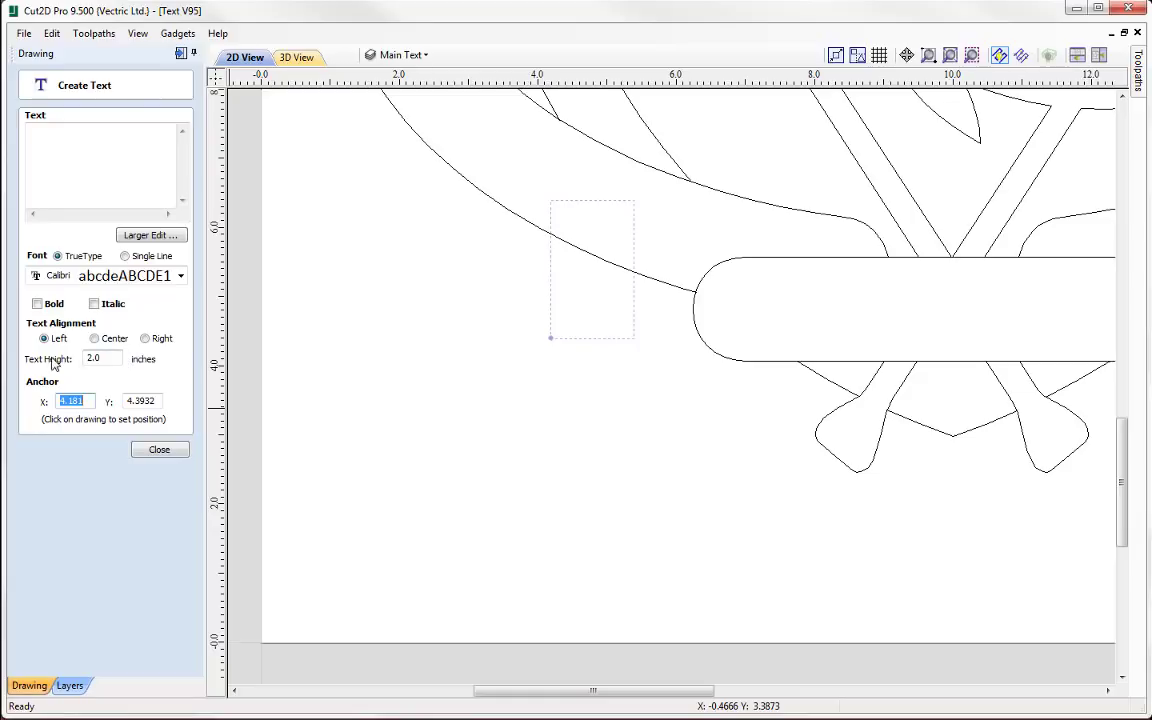
pyautogui.doubleClick(104, 358)
pyautogui.write('1')
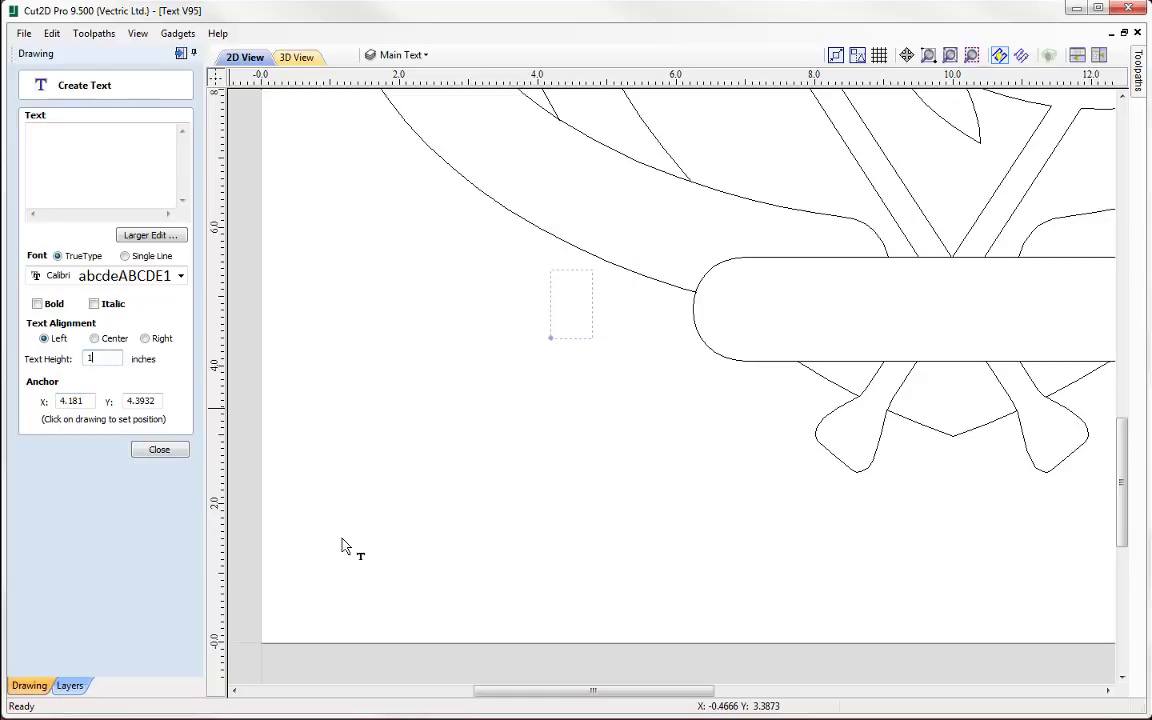
# Place the text anchor at about X 1.78, Y 2.09 and enter the word CANOE.
pyautogui.click(454, 466)
pyautogui.click(657, 513)
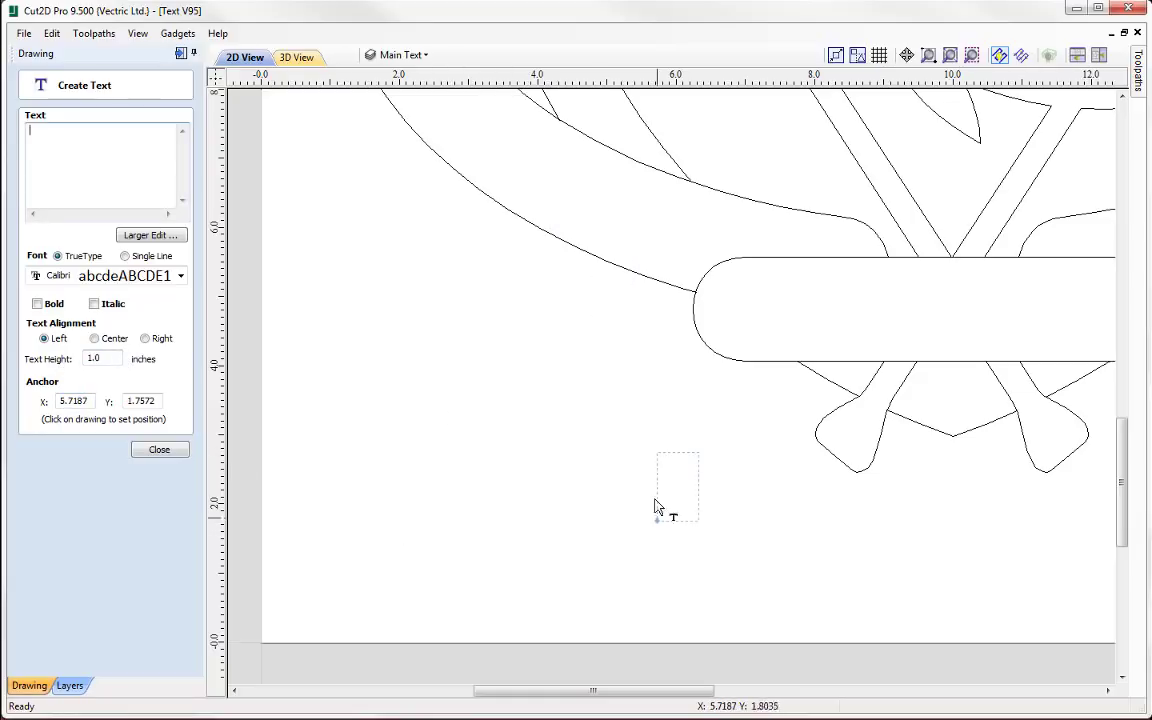
pyautogui.click(634, 383)
pyautogui.click(424, 374)
pyautogui.click(384, 497)
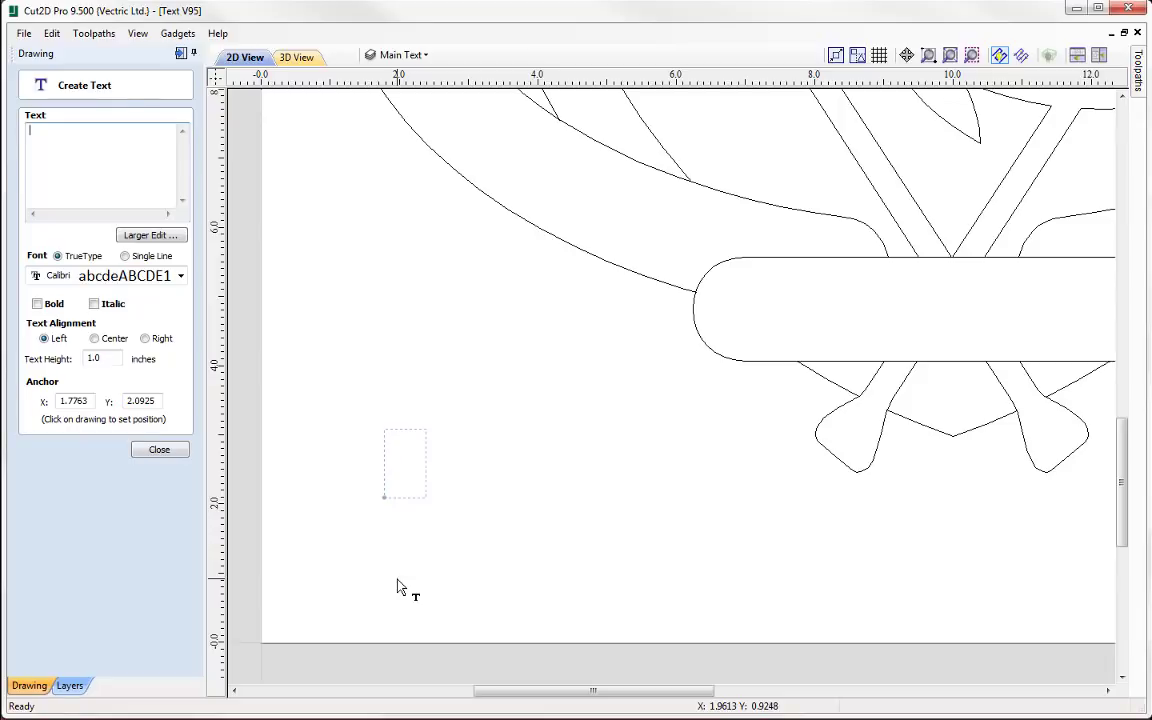
pyautogui.write('CANOE')
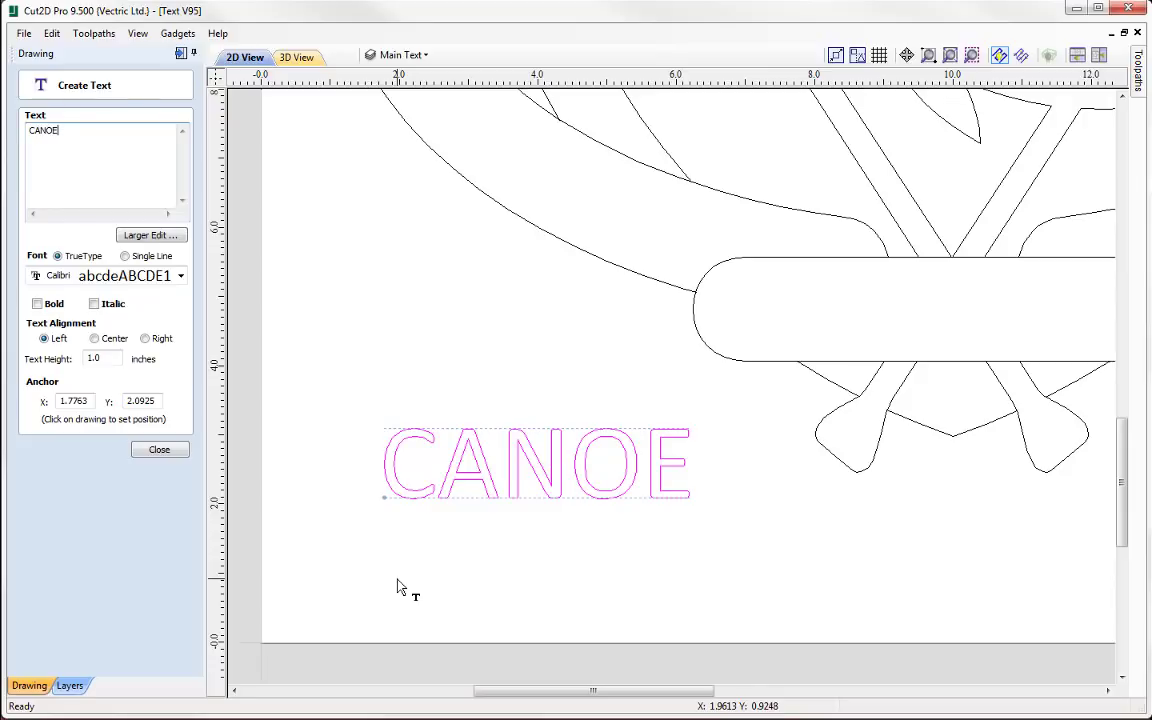
# Squash the CANOE text to a height of about 0.39 inches and extend its wording to CANOEING.
pyautogui.click(524, 475)
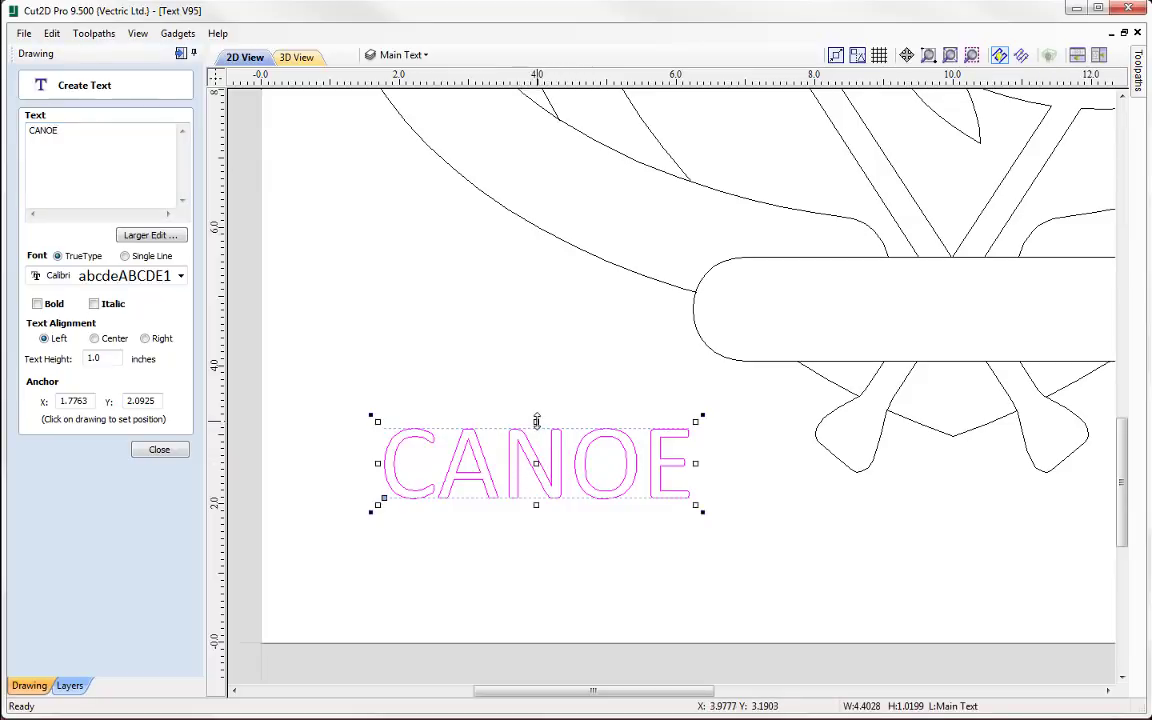
pyautogui.moveTo(536, 421); pyautogui.dragTo(530, 464)
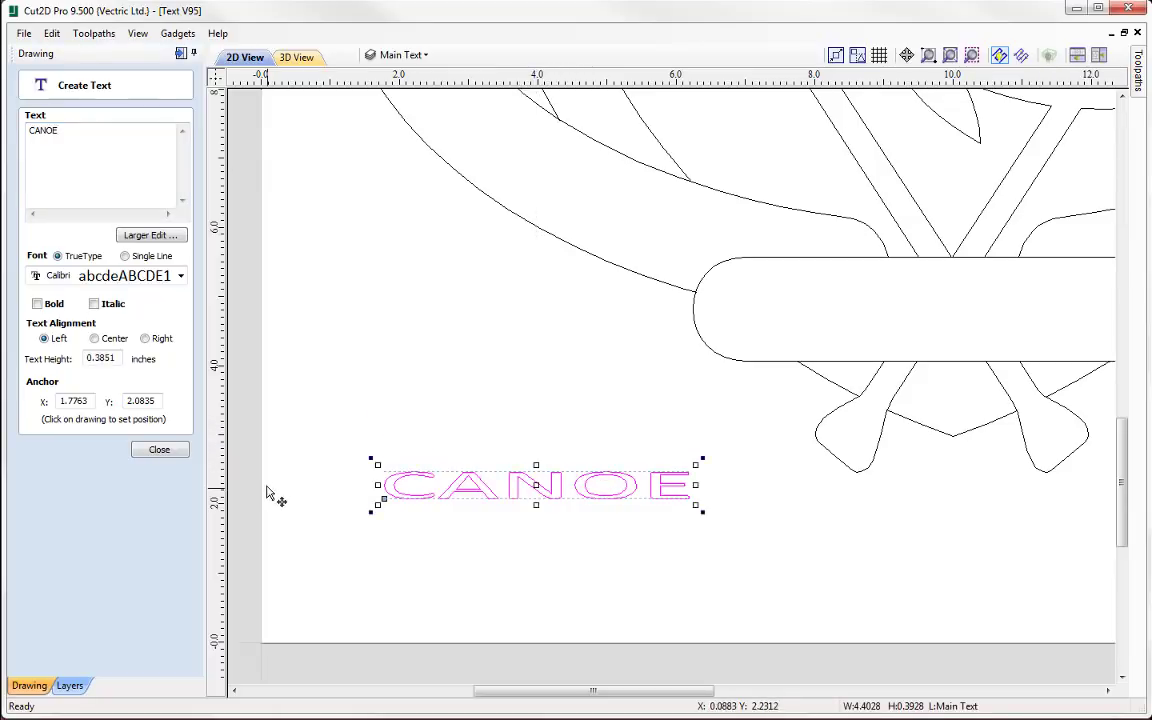
pyautogui.click(122, 157)
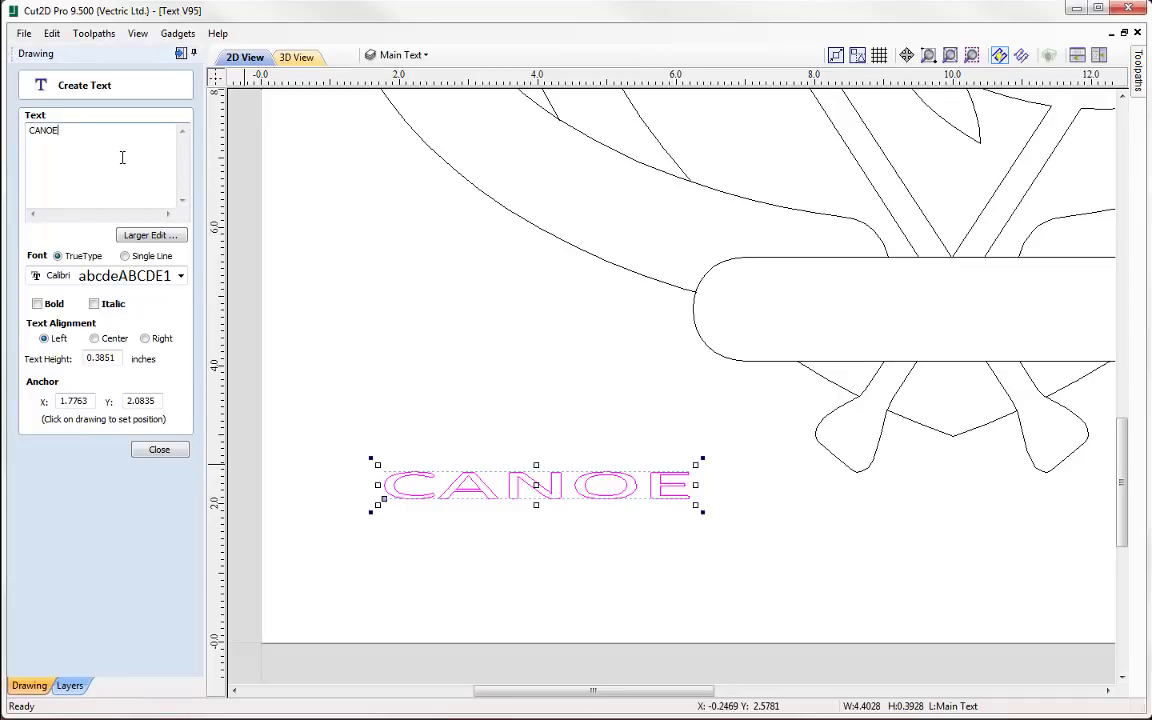
pyautogui.write('ING')
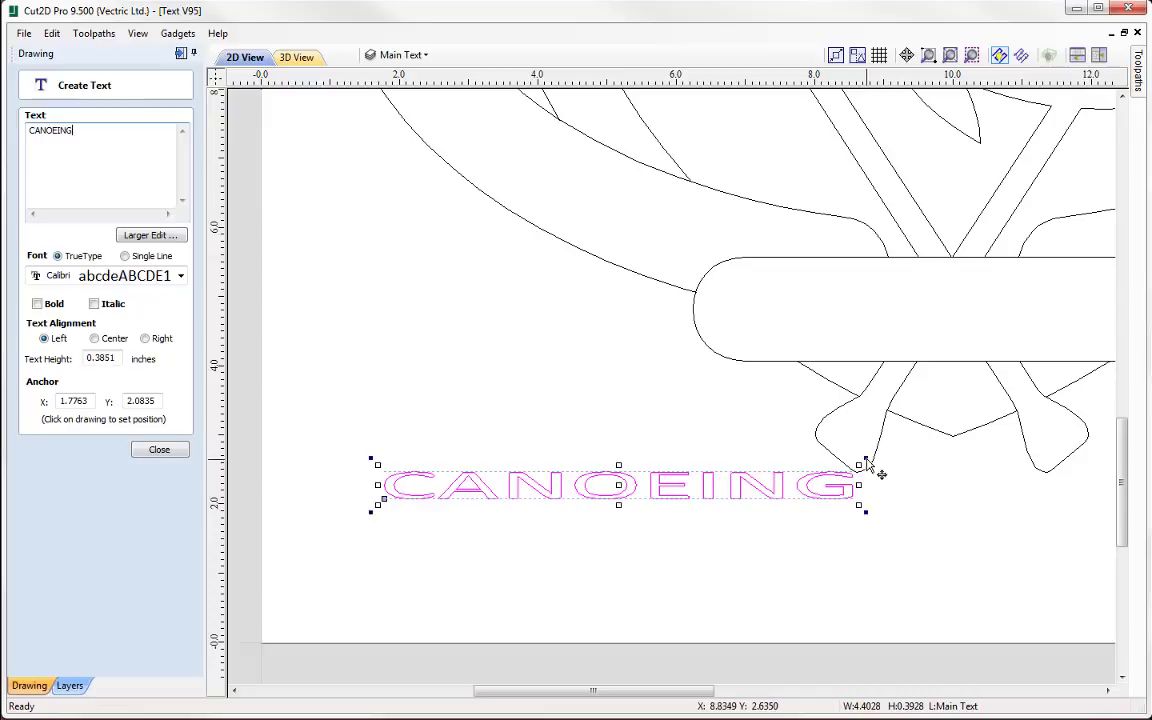
# Rotate the CANOEING text counterclockwise so it slopes upward, and change its wording to KAYAKING.
pyautogui.moveTo(870, 464); pyautogui.dragTo(787, 327)
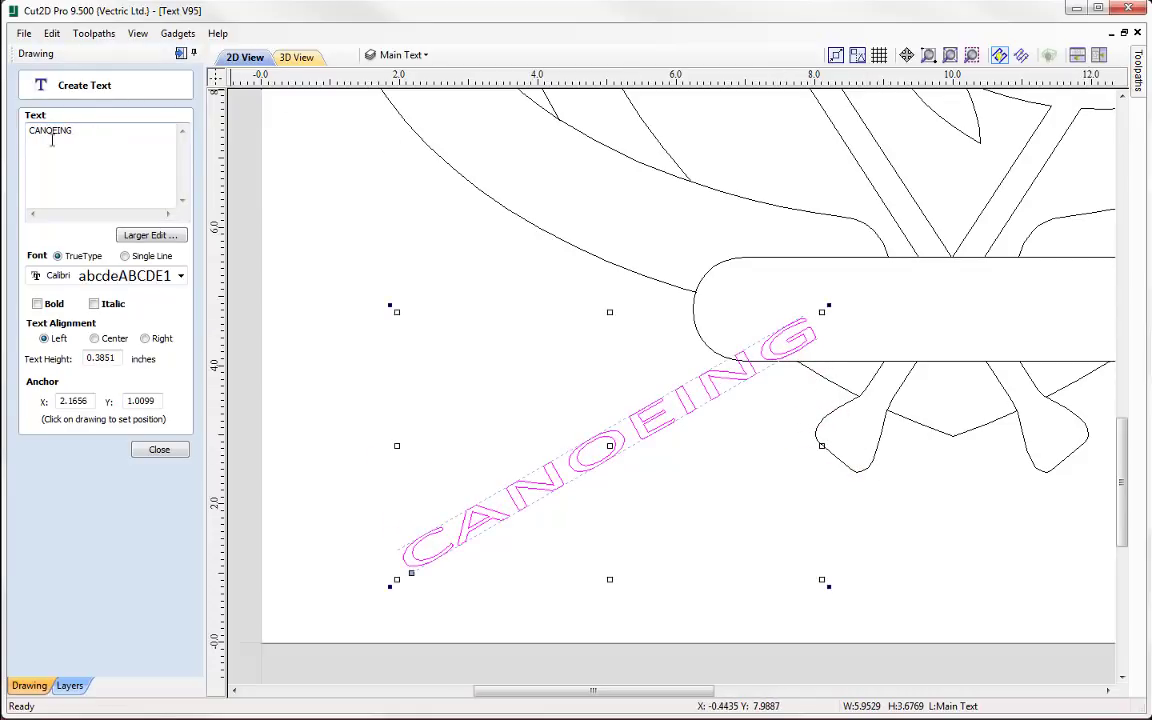
pyautogui.moveTo(57, 130); pyautogui.dragTo(29, 130)
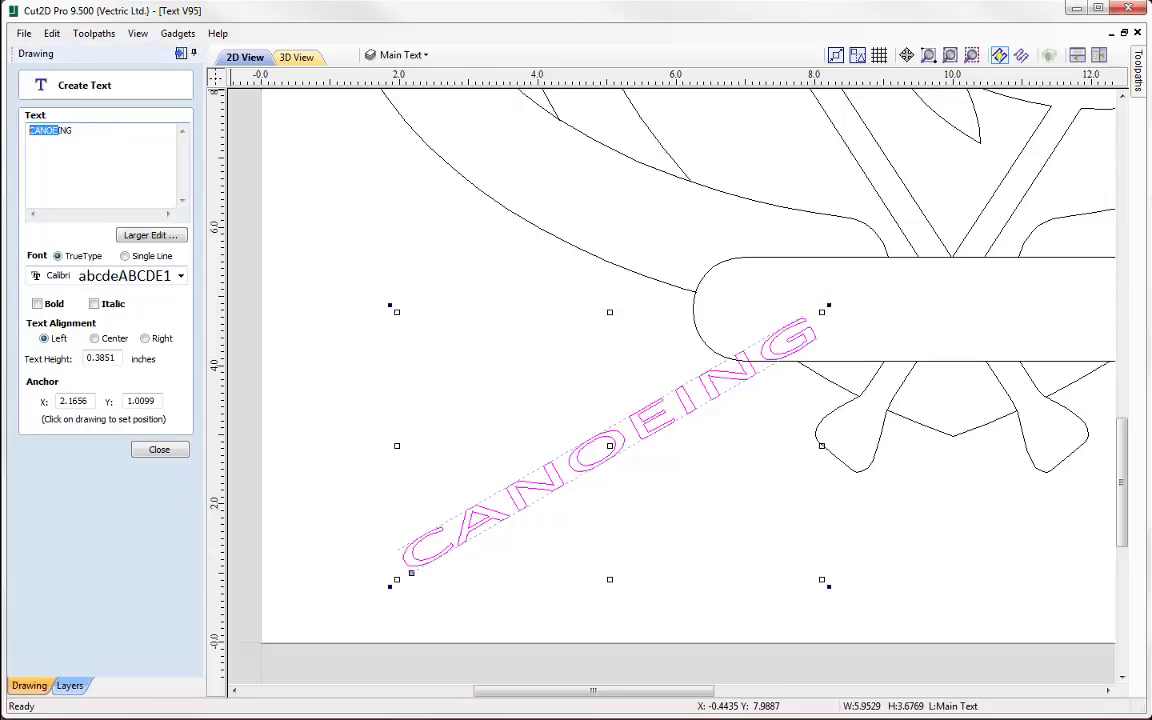
pyautogui.write('KAYA')
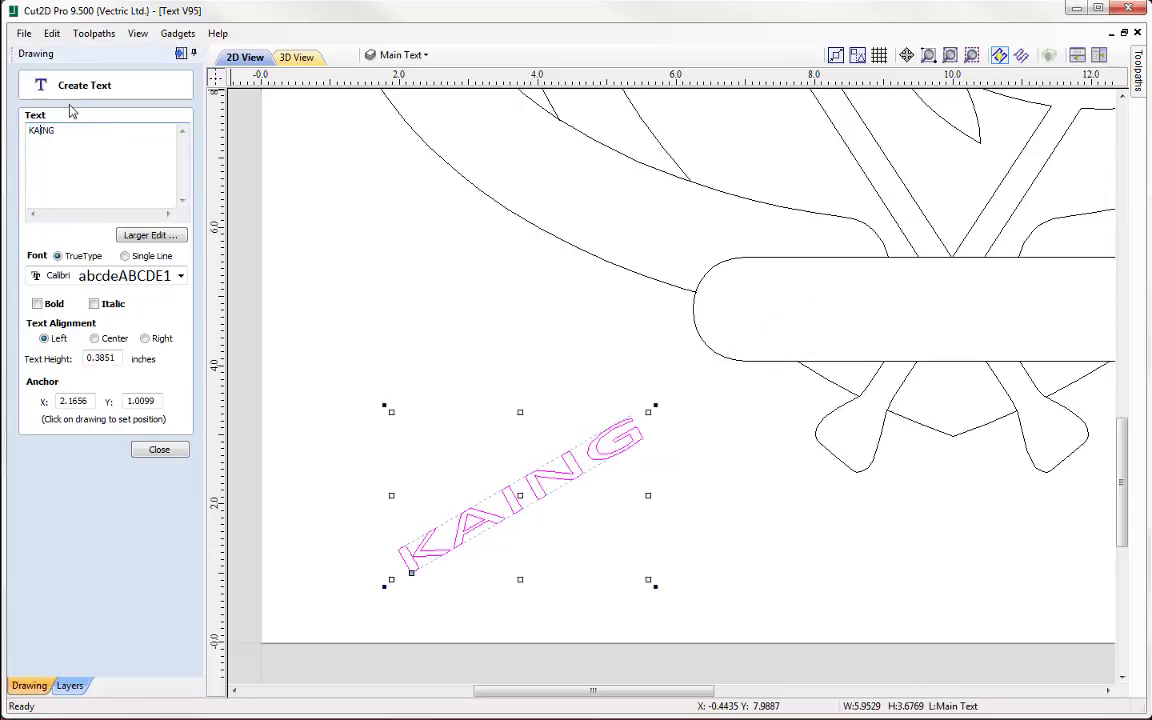
pyautogui.write('K')
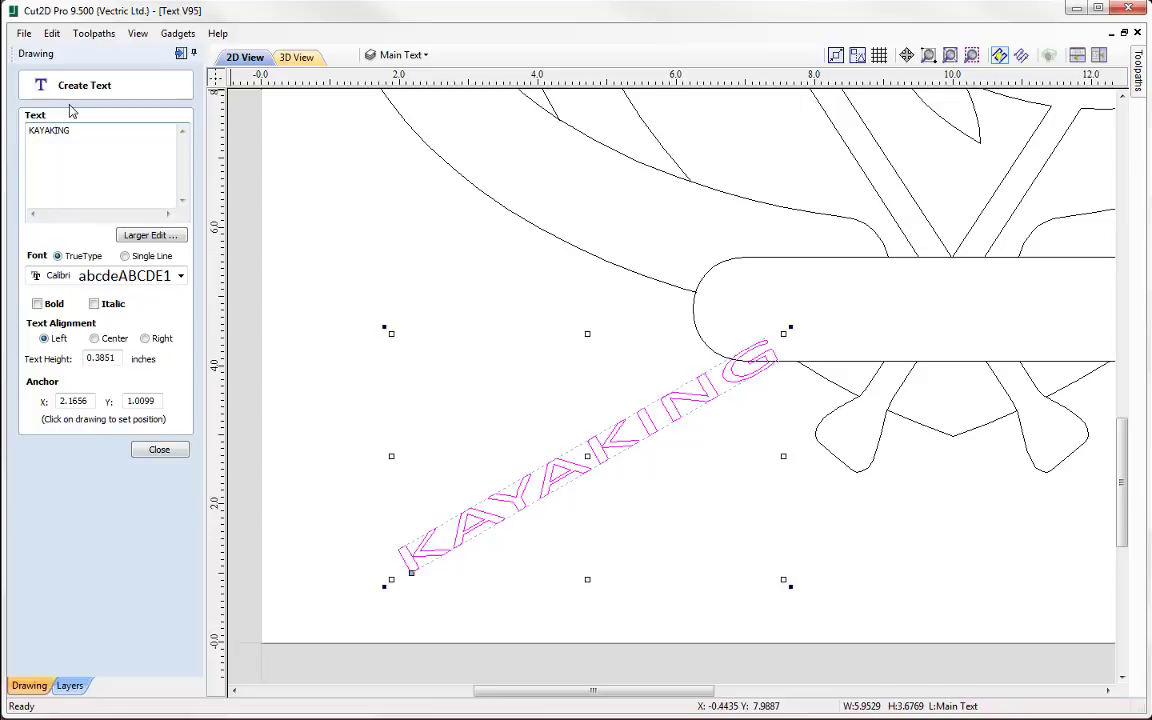
# Remove the letter I from KAYAKING, finish the text editing and delete the practice text from the drawing.
pyautogui.press('BackSpace')
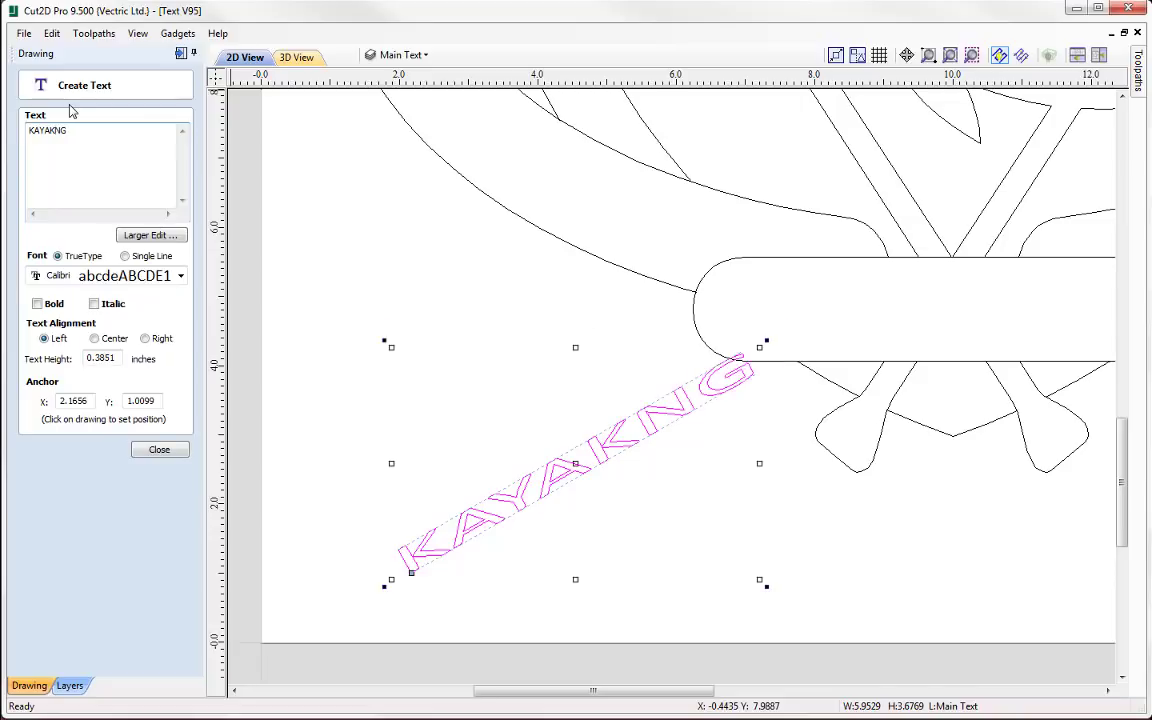
pyautogui.click(158, 452)
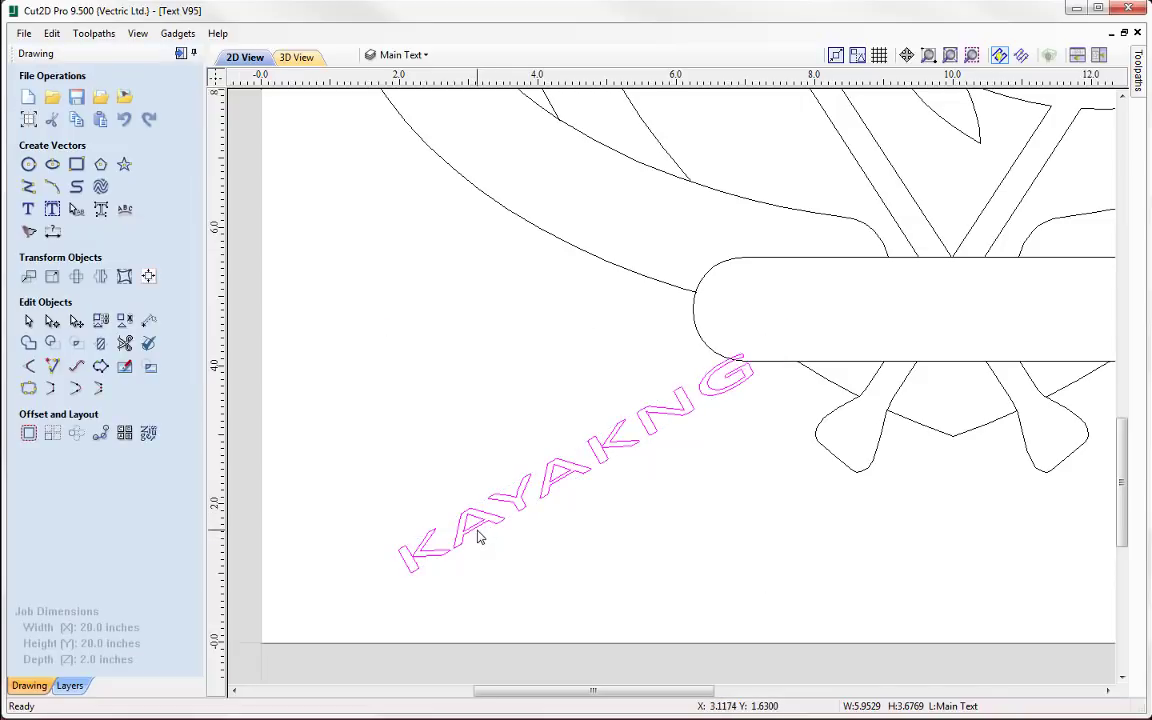
pyautogui.press('Delete')
pyautogui.scroll(-3, 764, 386)
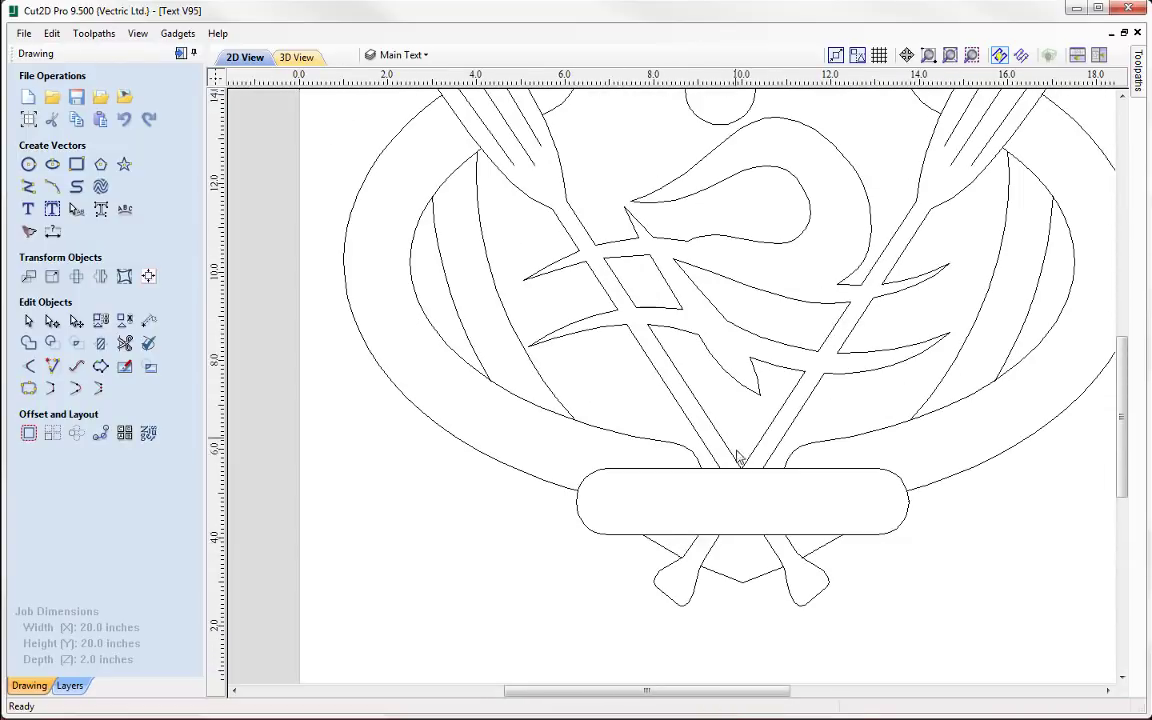
pyautogui.scroll(-2, 730, 480)
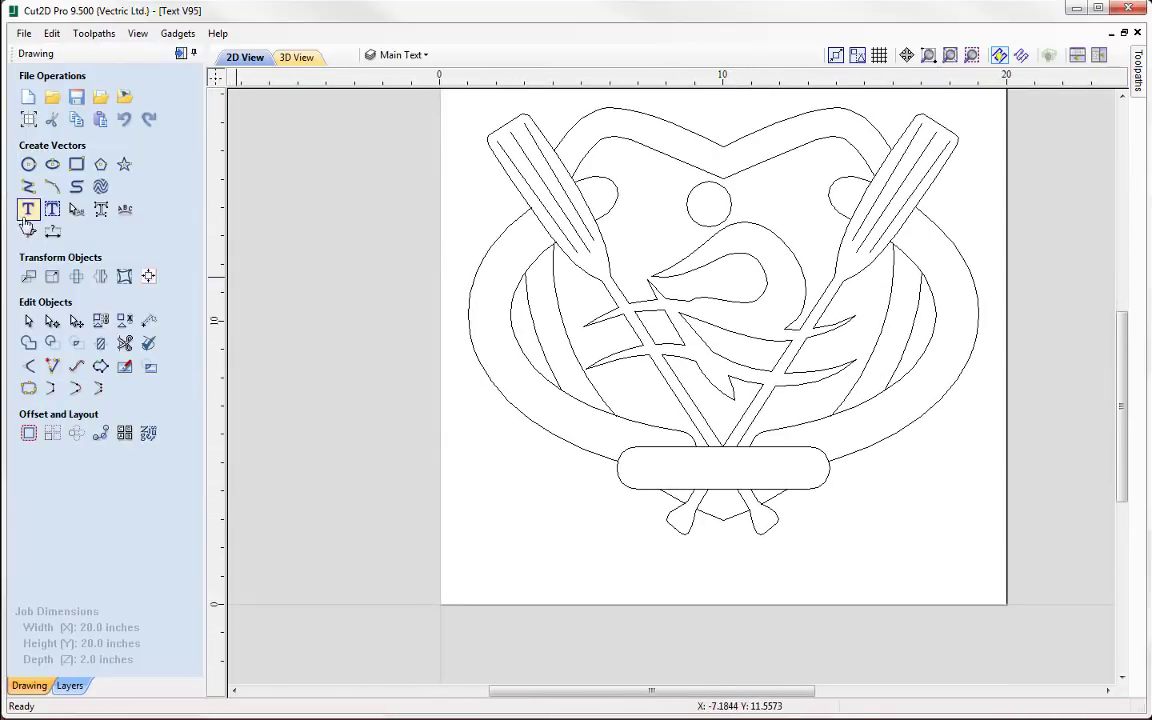
# Start a new text inside the rounded lower banner, anchored at about X 7.08, Y 4.45, with a text height of 1.0 inch.
pyautogui.click(29, 211)
pyautogui.scroll(3, 560, 450)
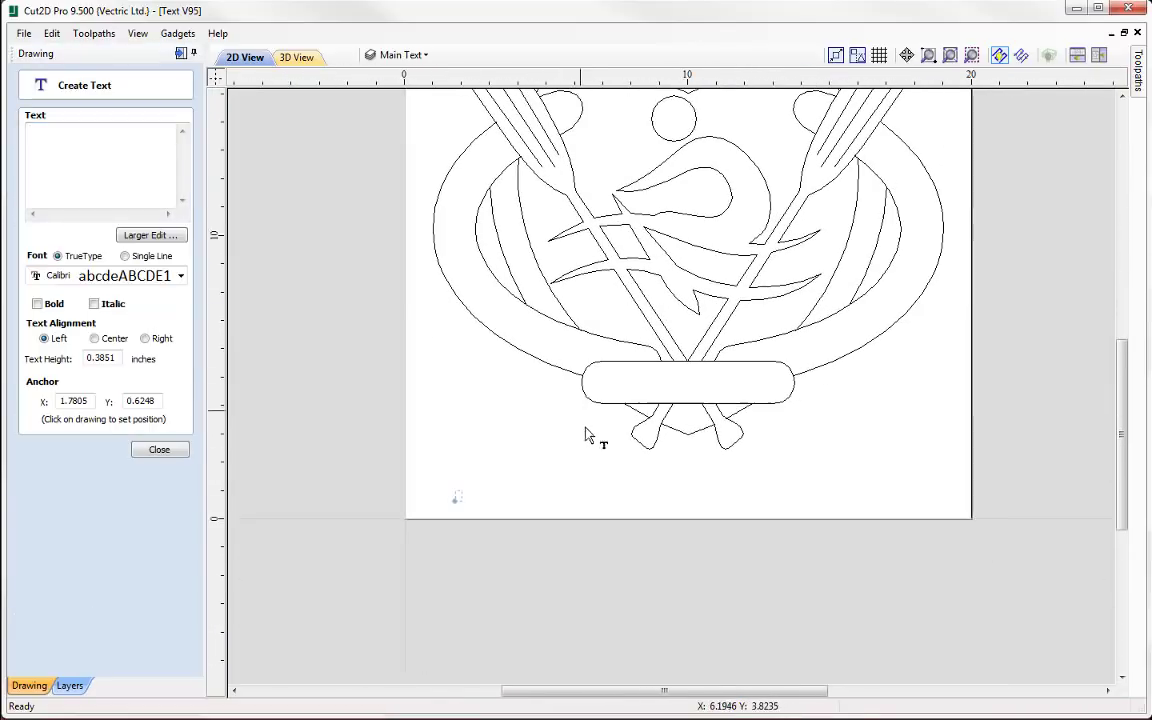
pyautogui.scroll(1, 600, 400)
pyautogui.click(621, 360)
pyautogui.scroll(2, 648, 353)
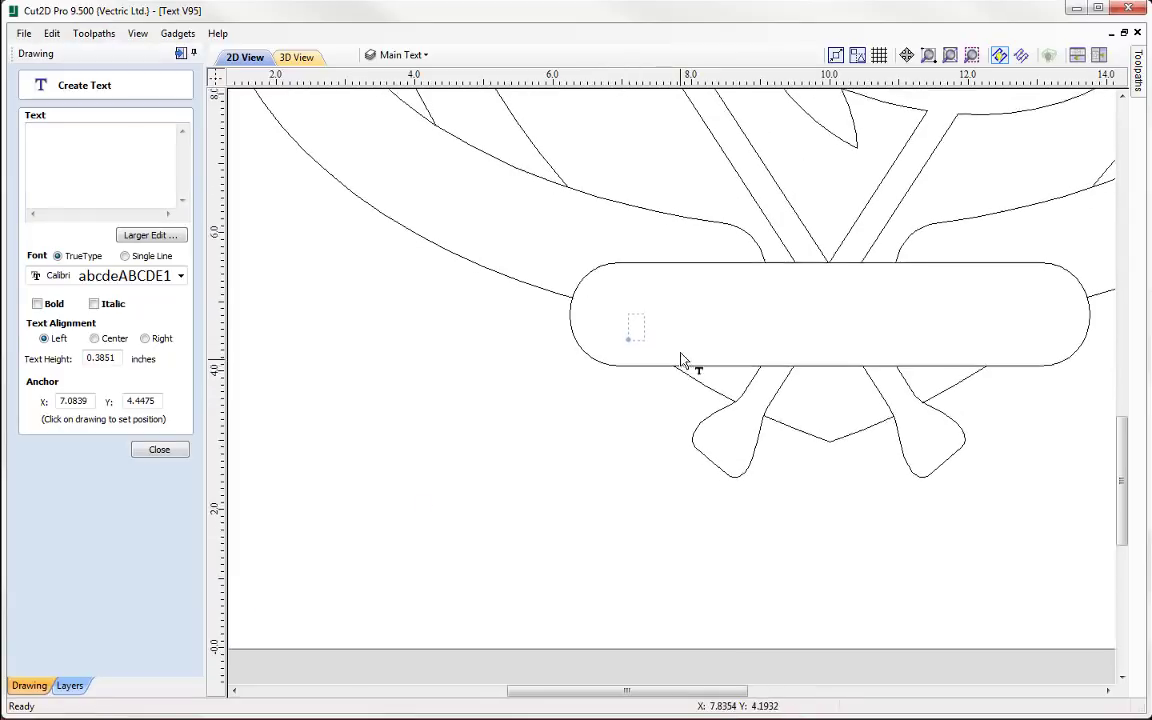
pyautogui.scroll(2, 605, 430)
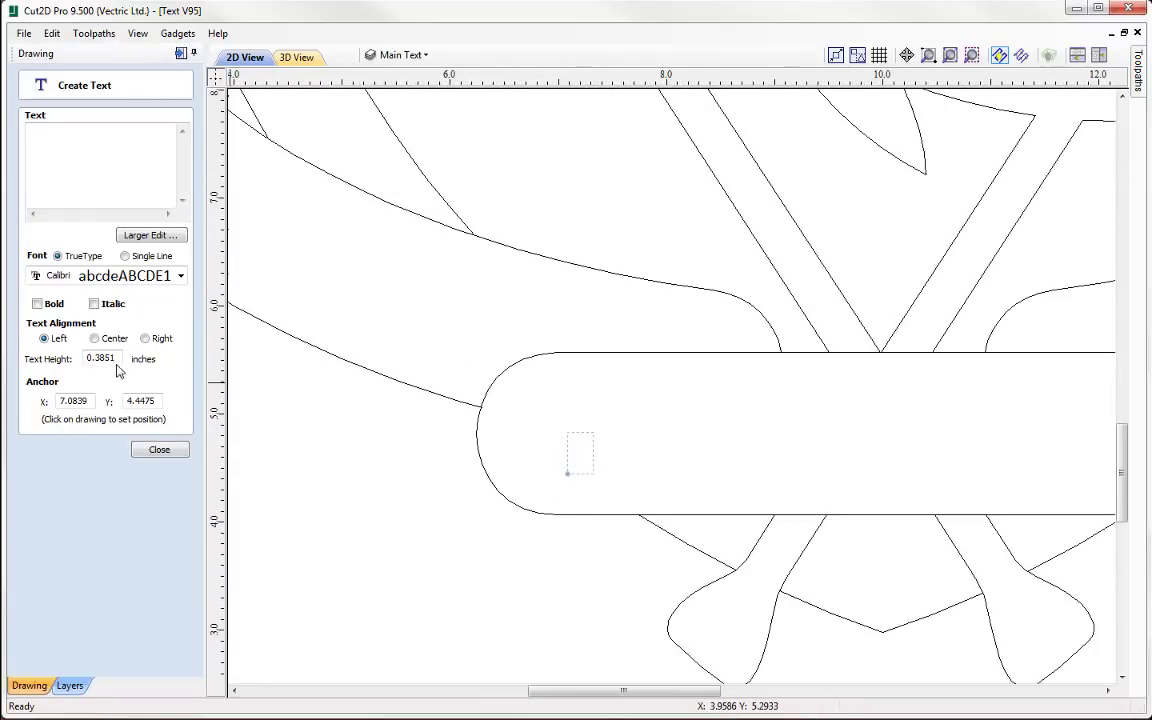
pyautogui.moveTo(115, 358); pyautogui.dragTo(27, 360)
pyautogui.write('1.0')
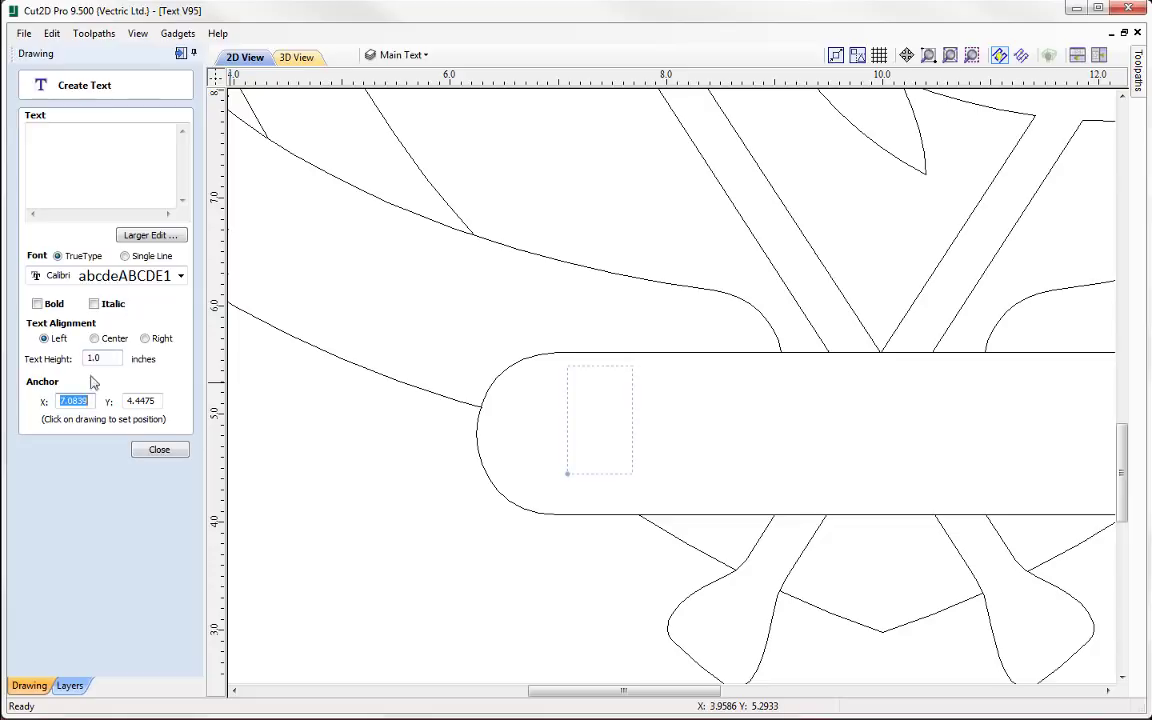
# Enter ROWING as the banner text and finish creating it.
pyautogui.moveTo(626, 497); pyautogui.dragTo(590, 494, button='middle')
pyautogui.click(61, 173)
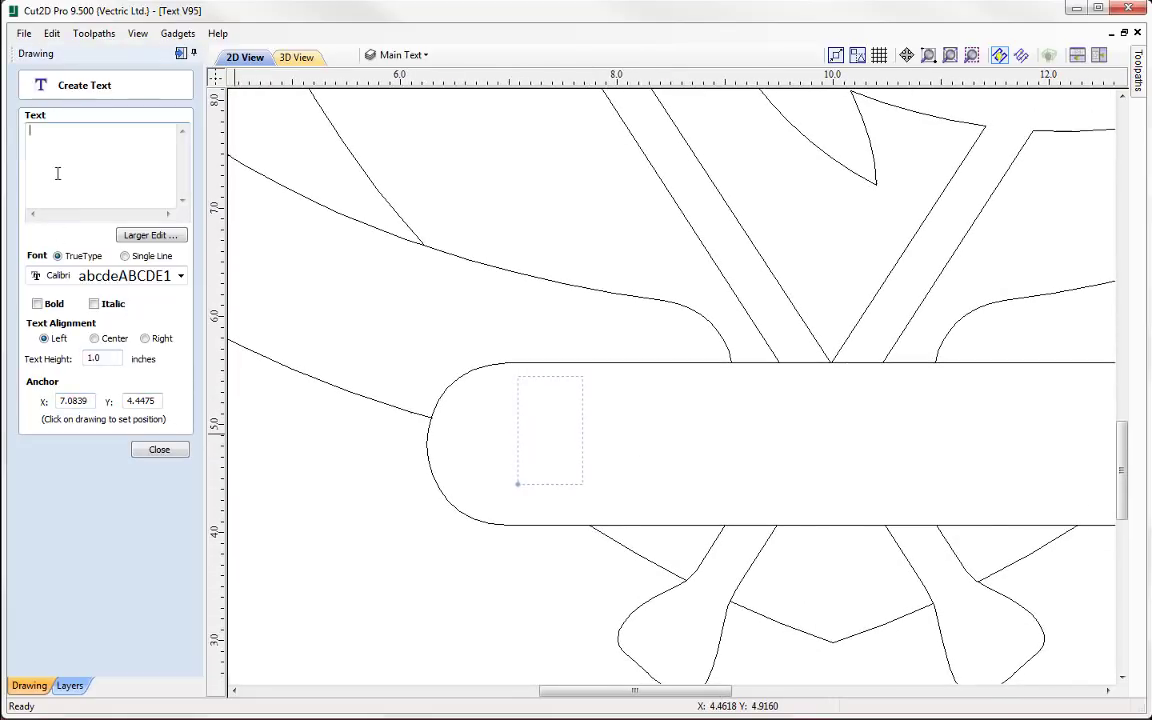
pyautogui.write('ROW')
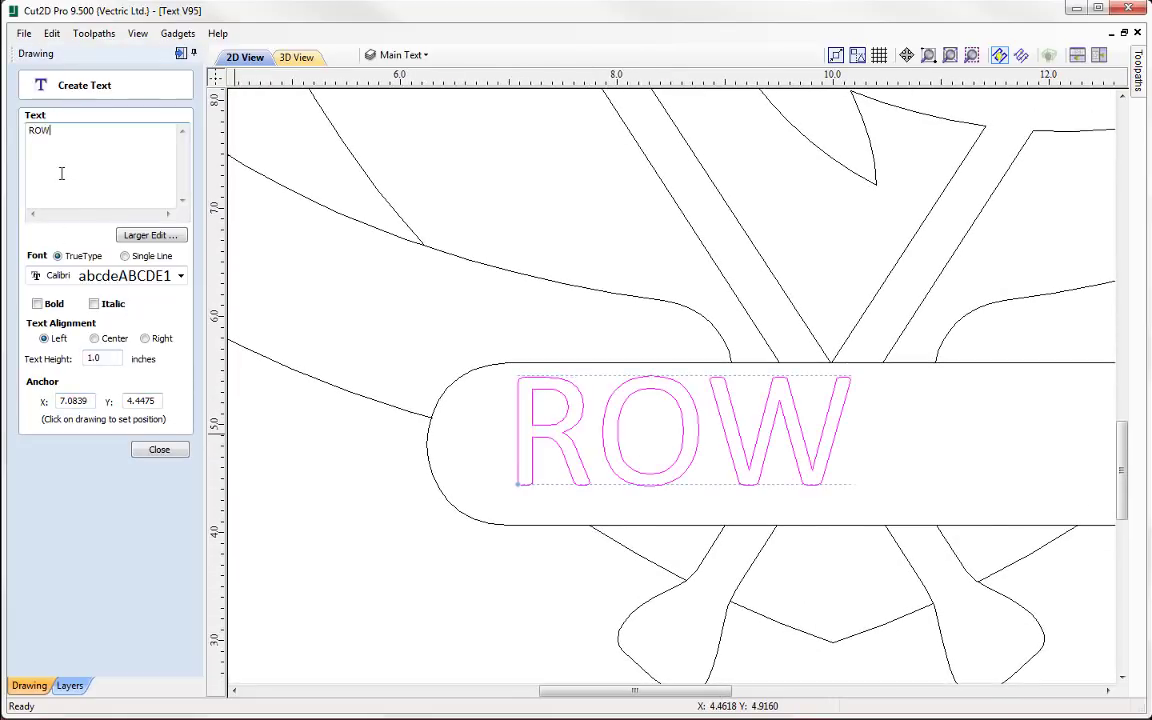
pyautogui.write('ING')
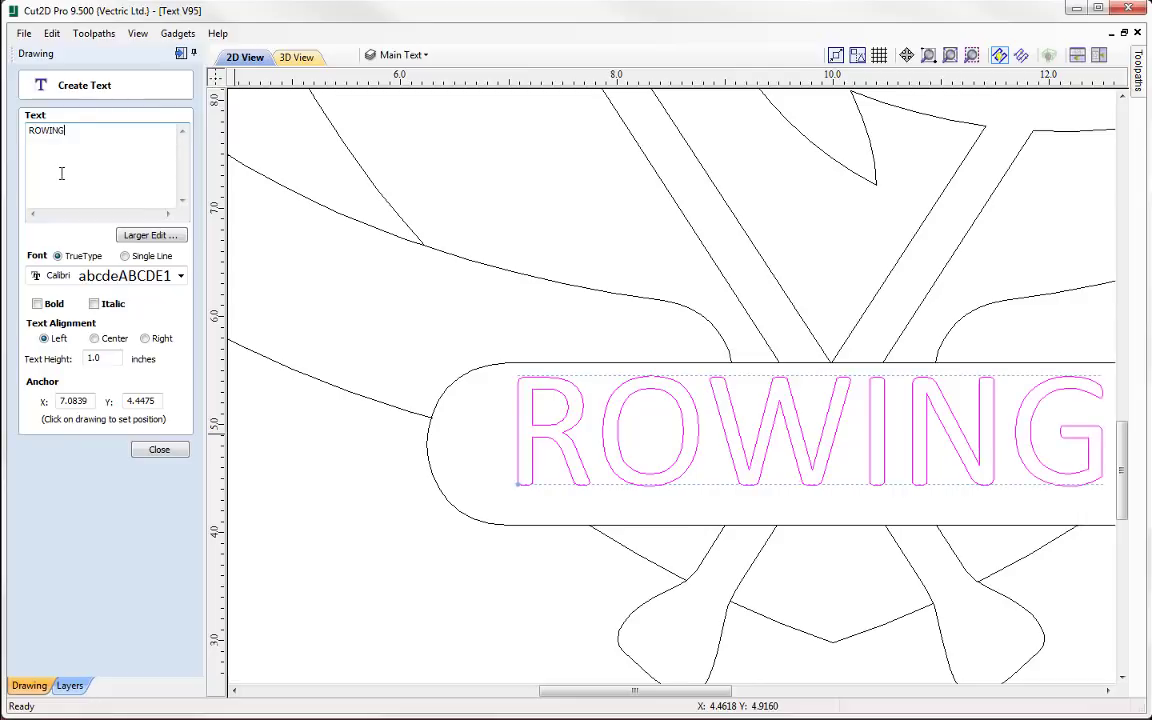
pyautogui.click(157, 449)
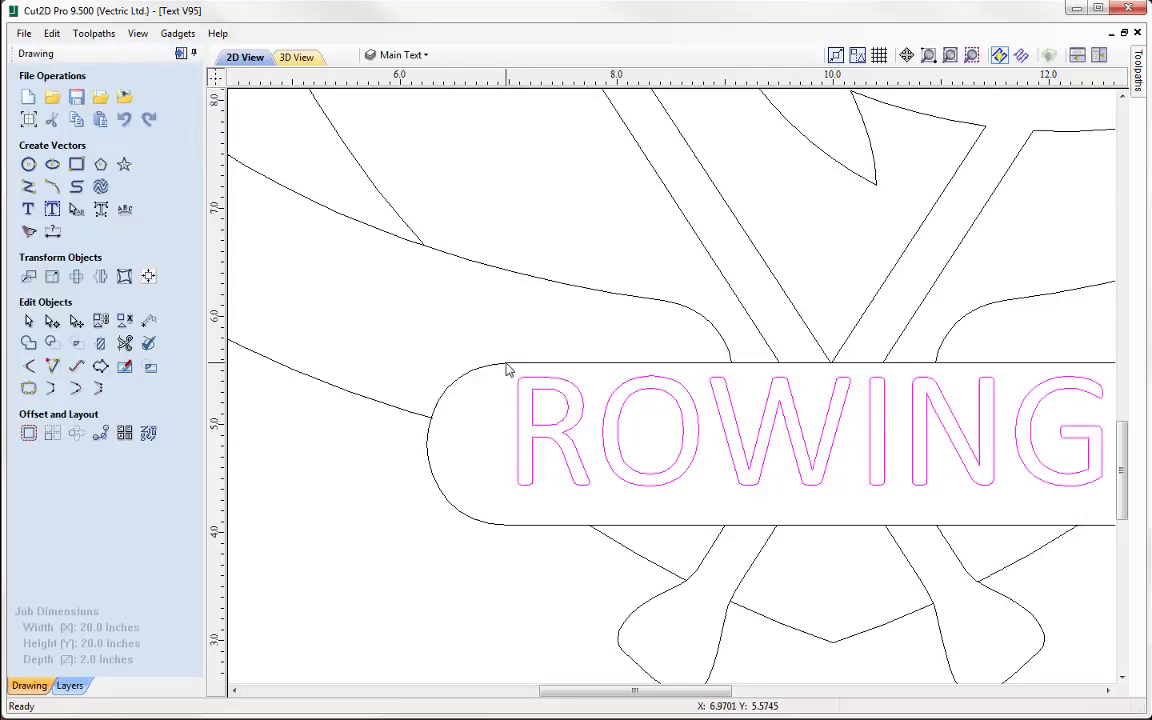
# Center the ROWING text horizontally and vertically on the rounded banner outline.
pyautogui.keyDown('shift'); pyautogui.click(506, 364); pyautogui.keyUp('shift')
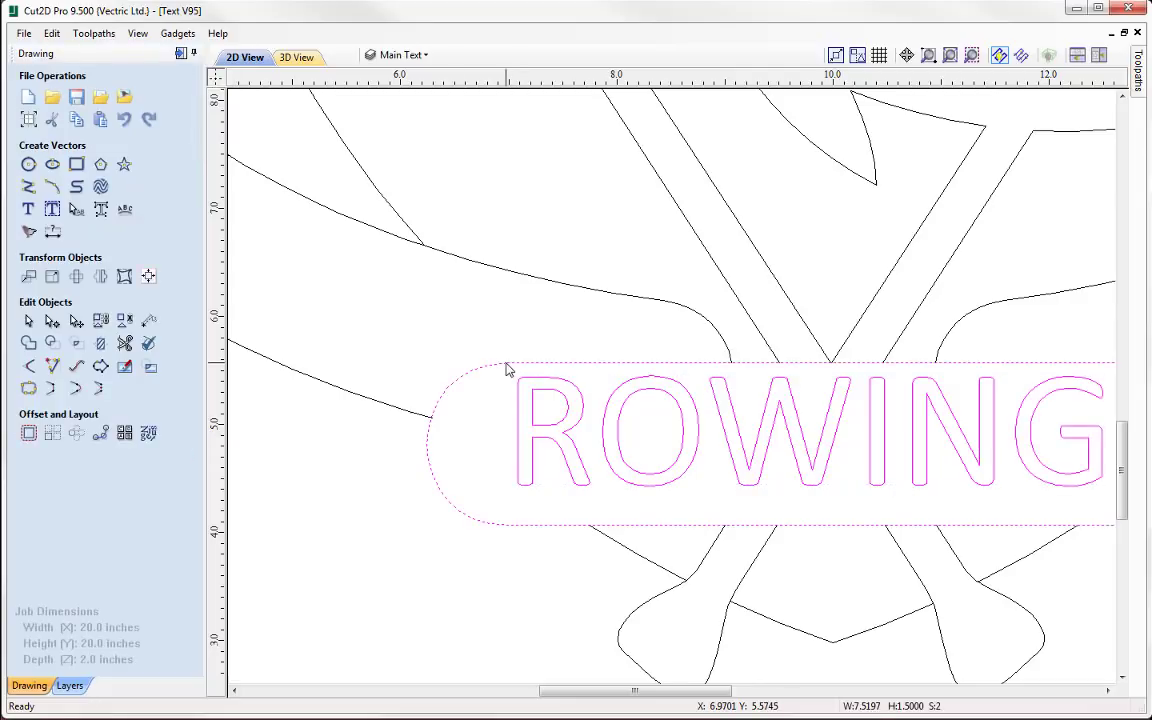
pyautogui.click(148, 276)
pyautogui.click(123, 222)
pyautogui.scroll(-2, 674, 406)
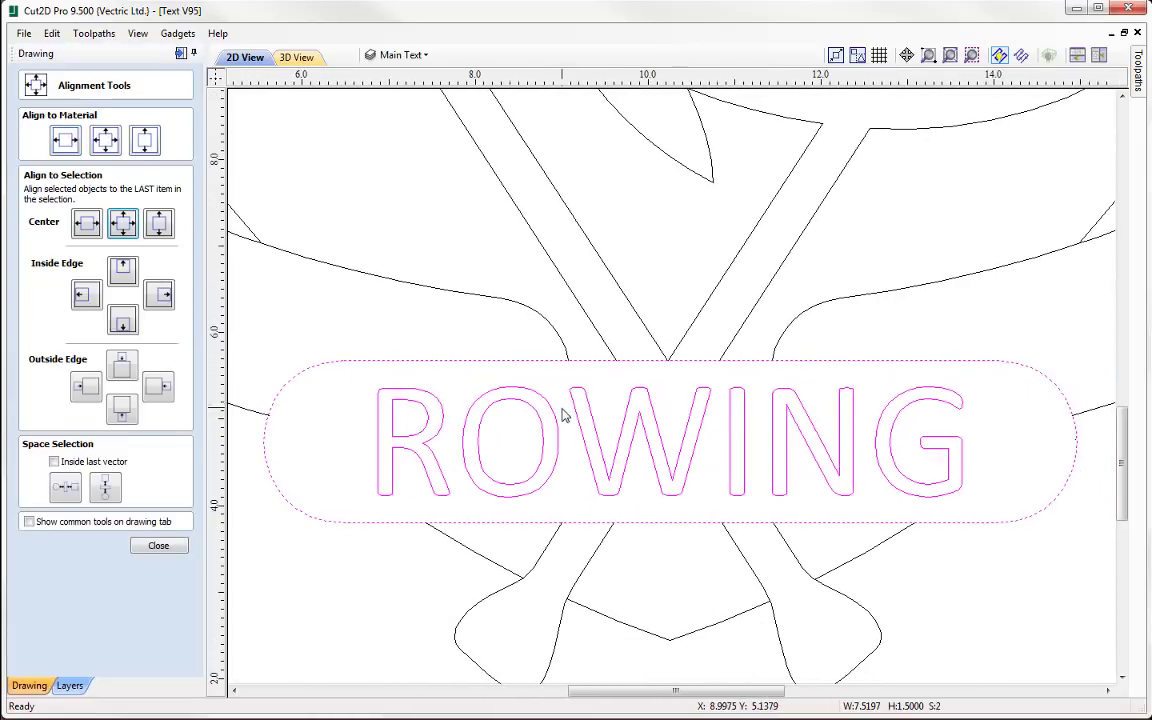
pyautogui.click(159, 545)
# Create the text SALLSBURY in the empty area below the badge, anchored at about X 1.46, Y 2.04.
pyautogui.scroll(2, 363, 496)
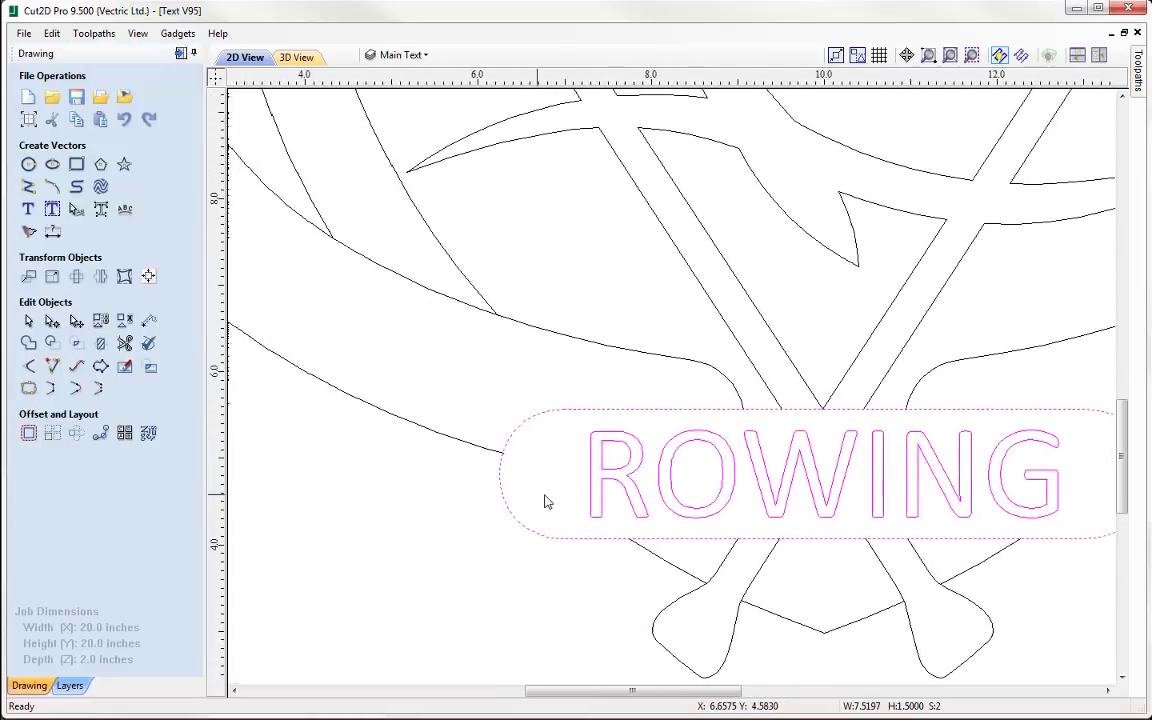
pyautogui.scroll(-2, 376, 553)
pyautogui.scroll(1, 450, 571)
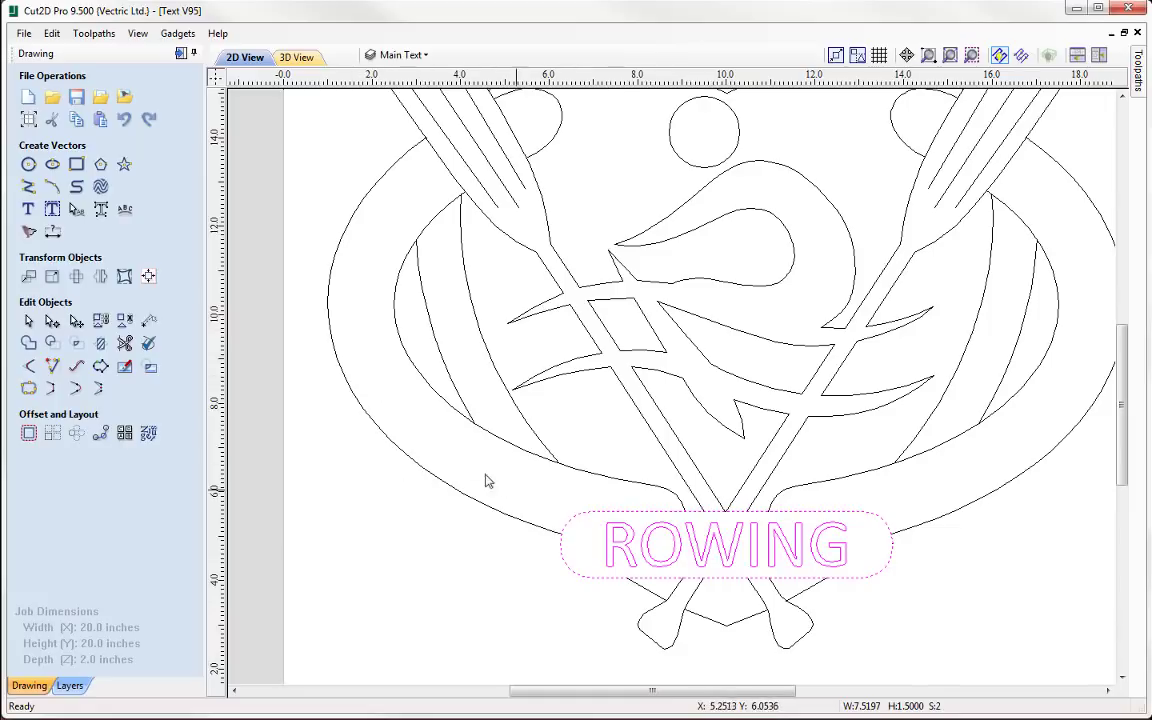
pyautogui.scroll(-2, 405, 396)
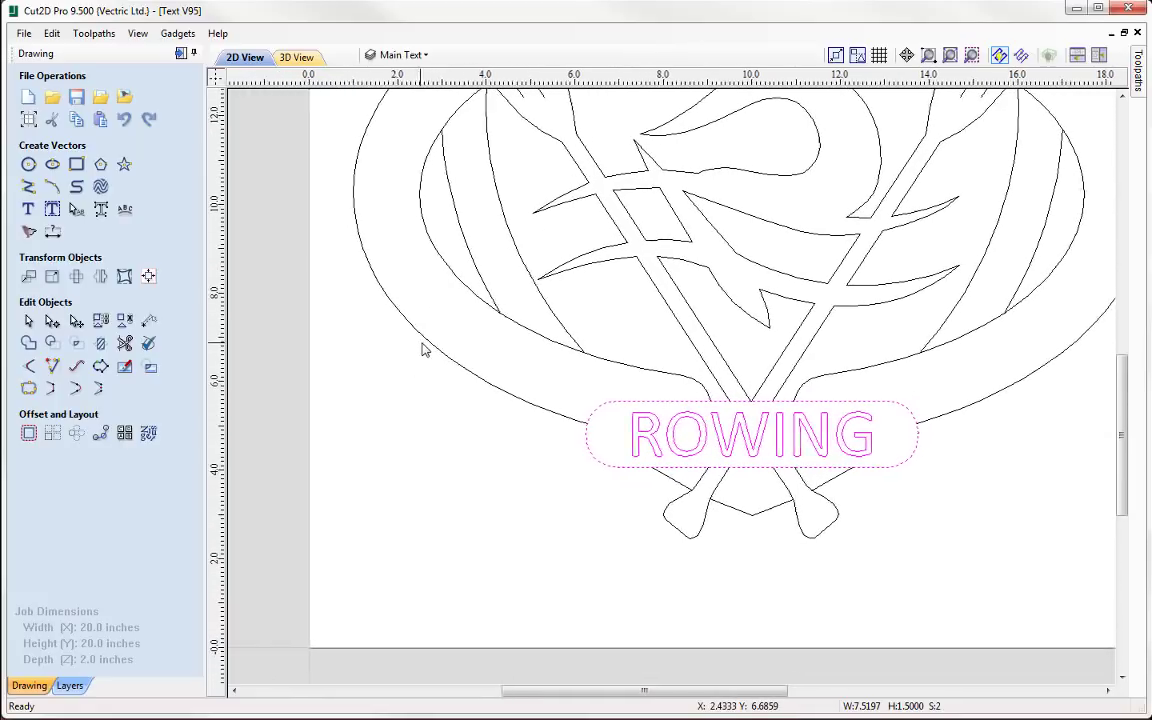
pyautogui.click(29, 208)
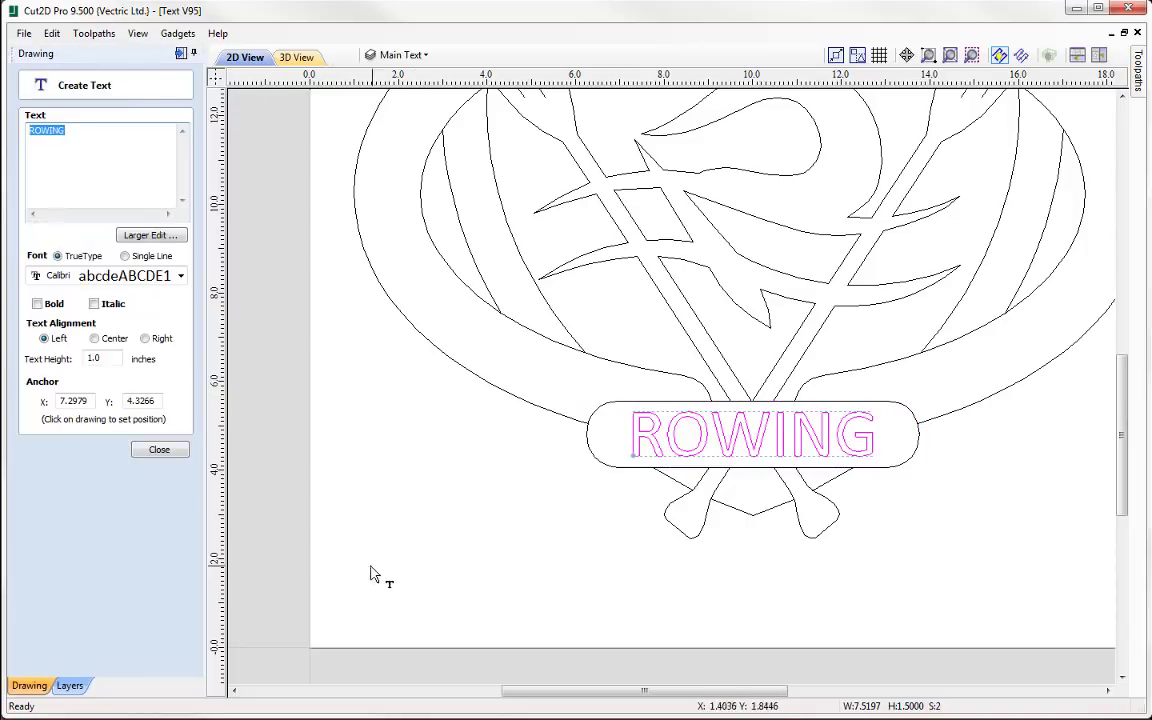
pyautogui.click(375, 558)
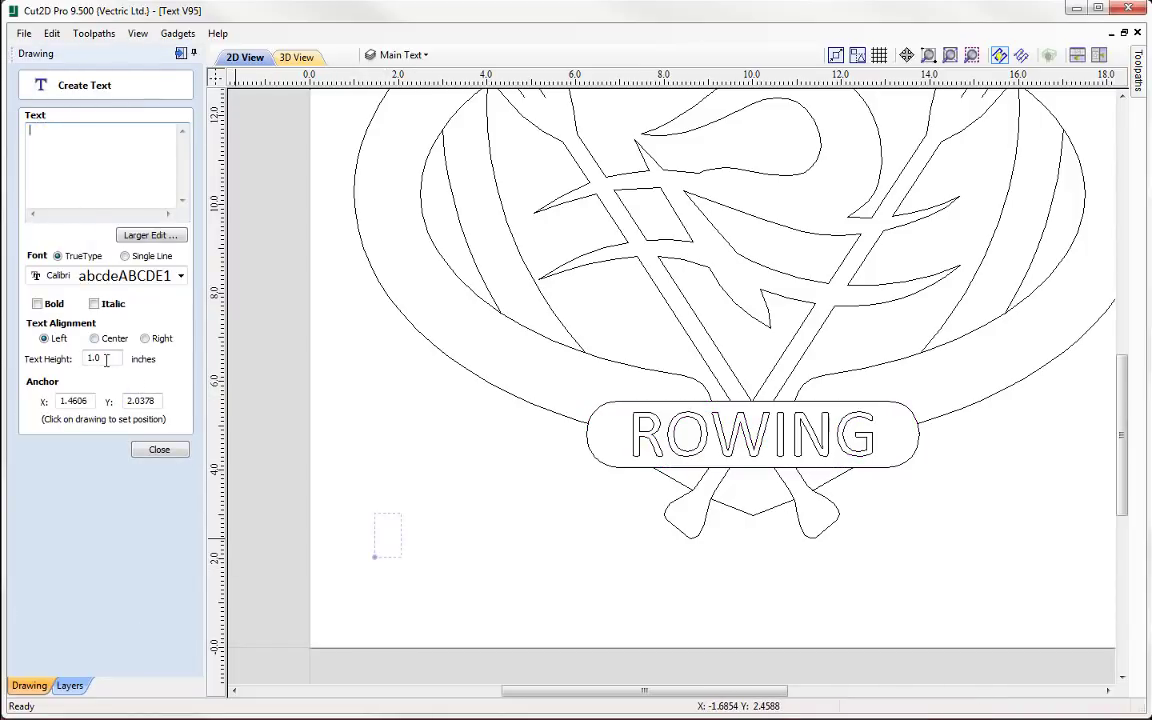
pyautogui.click(57, 175)
pyautogui.write('S')
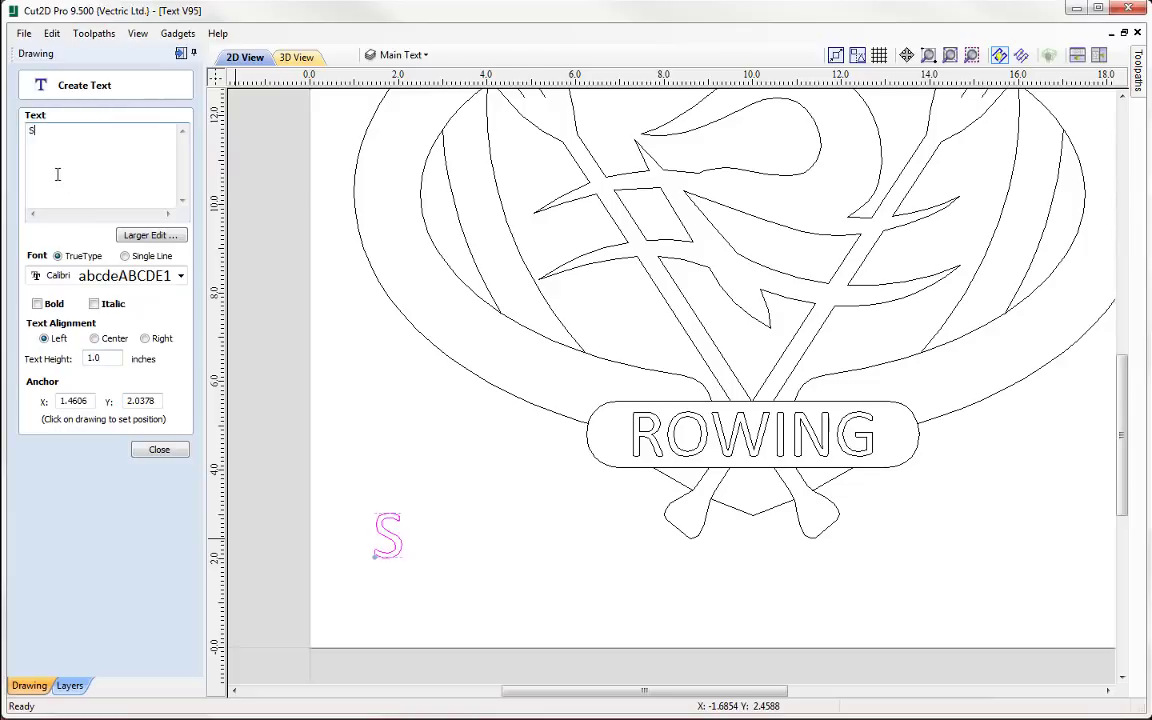
pyautogui.write('ALLSBURY')
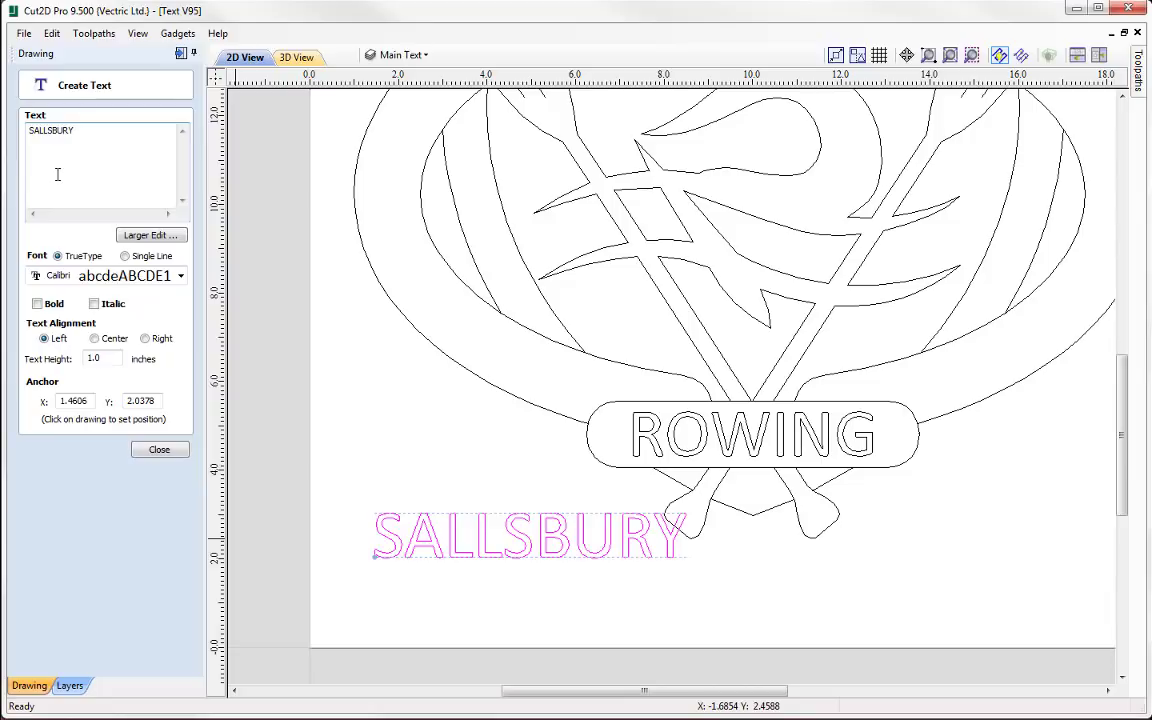
pyautogui.click(159, 449)
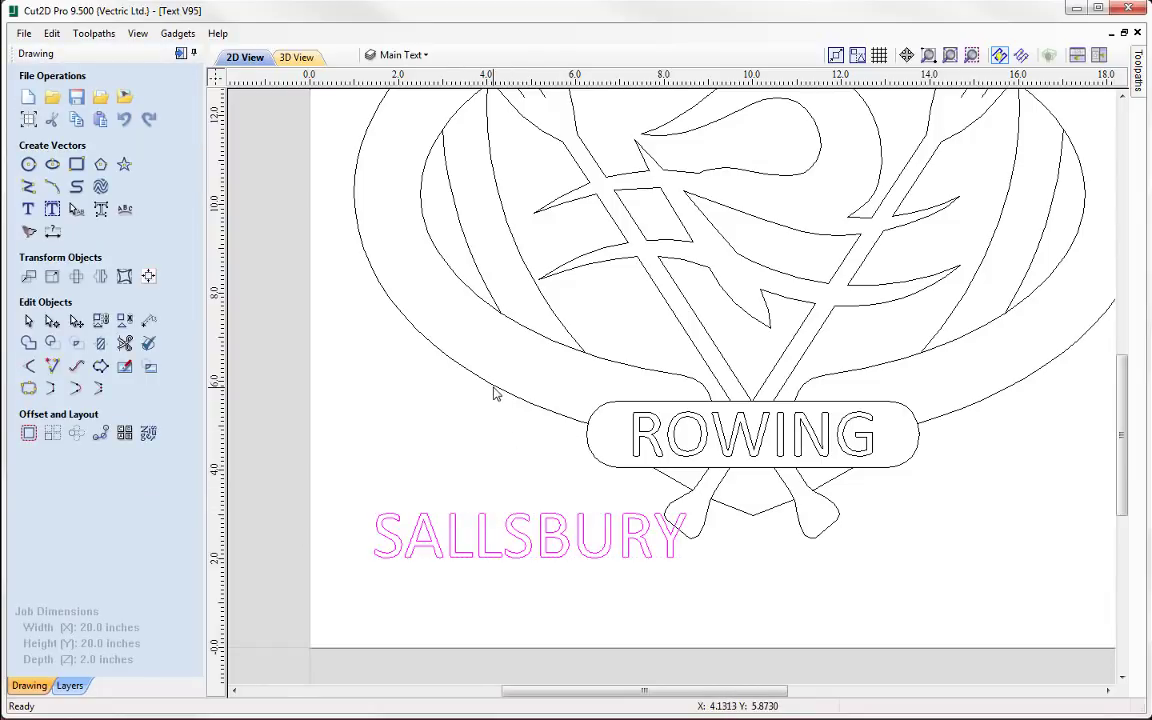
# Wrap SALLSBURY onto the badge's lower-left outer curve, aligned to the curve, on its other side, with a 0.25 inch offset.
pyautogui.keyDown('shift'); pyautogui.click(493, 393); pyautogui.keyUp('shift')
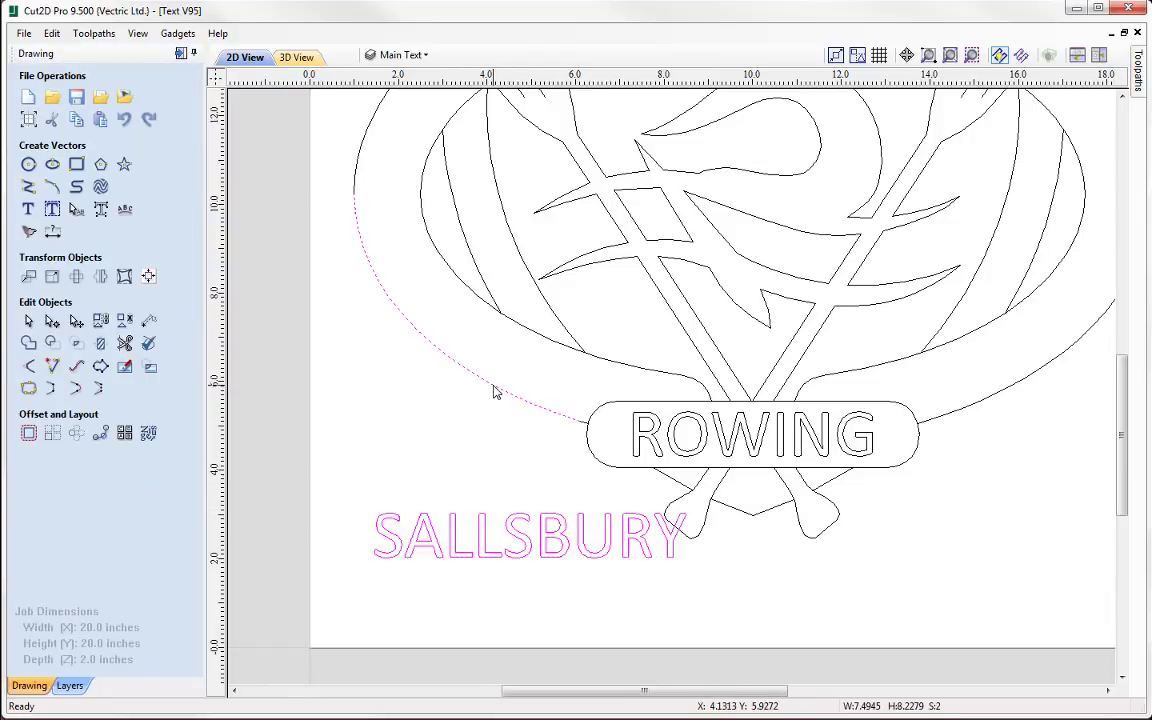
pyautogui.click(123, 210)
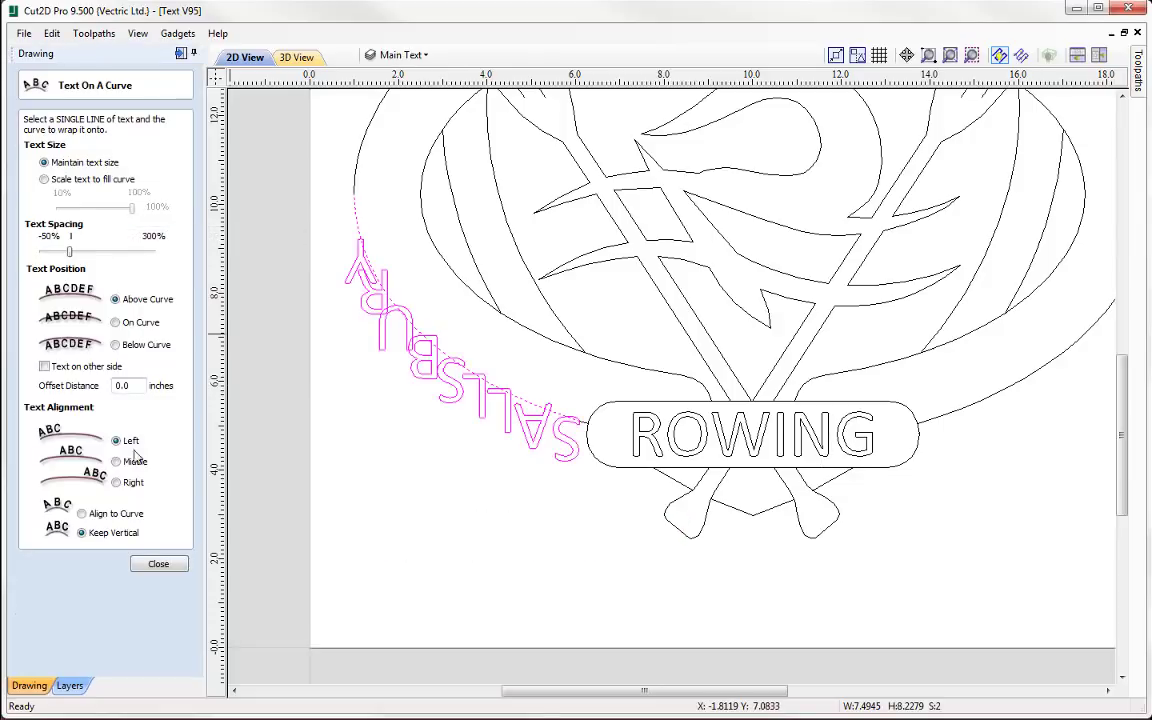
pyautogui.click(82, 513)
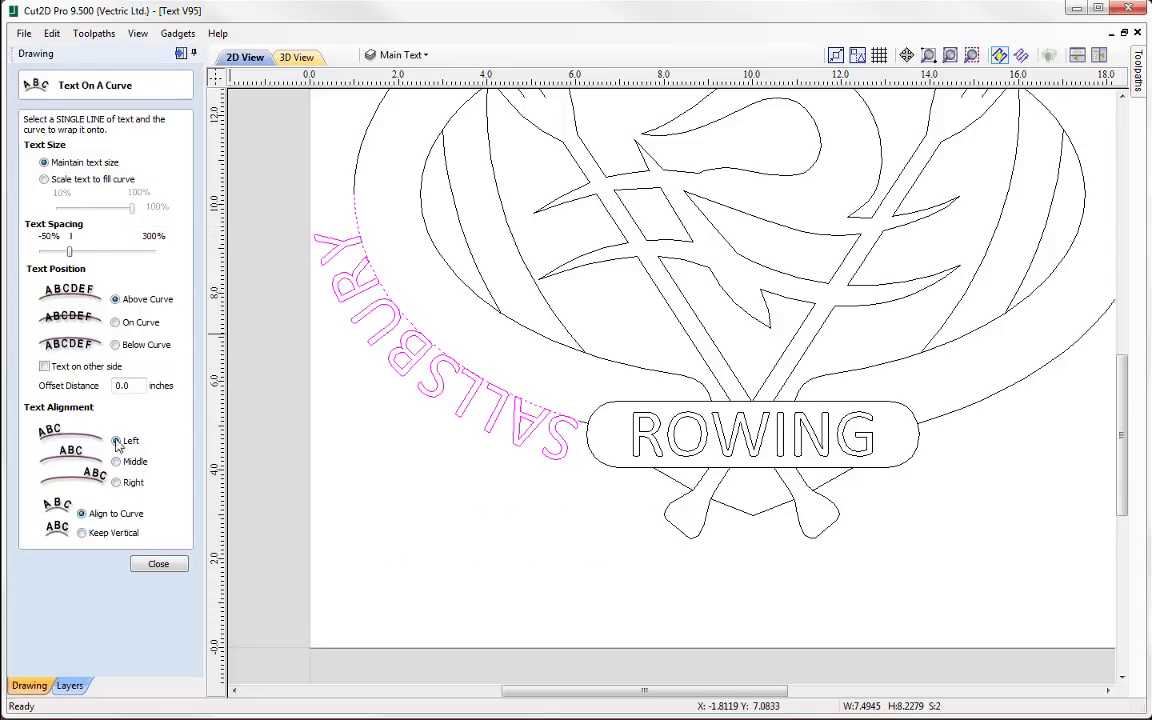
pyautogui.click(44, 367)
pyautogui.doubleClick(121, 386)
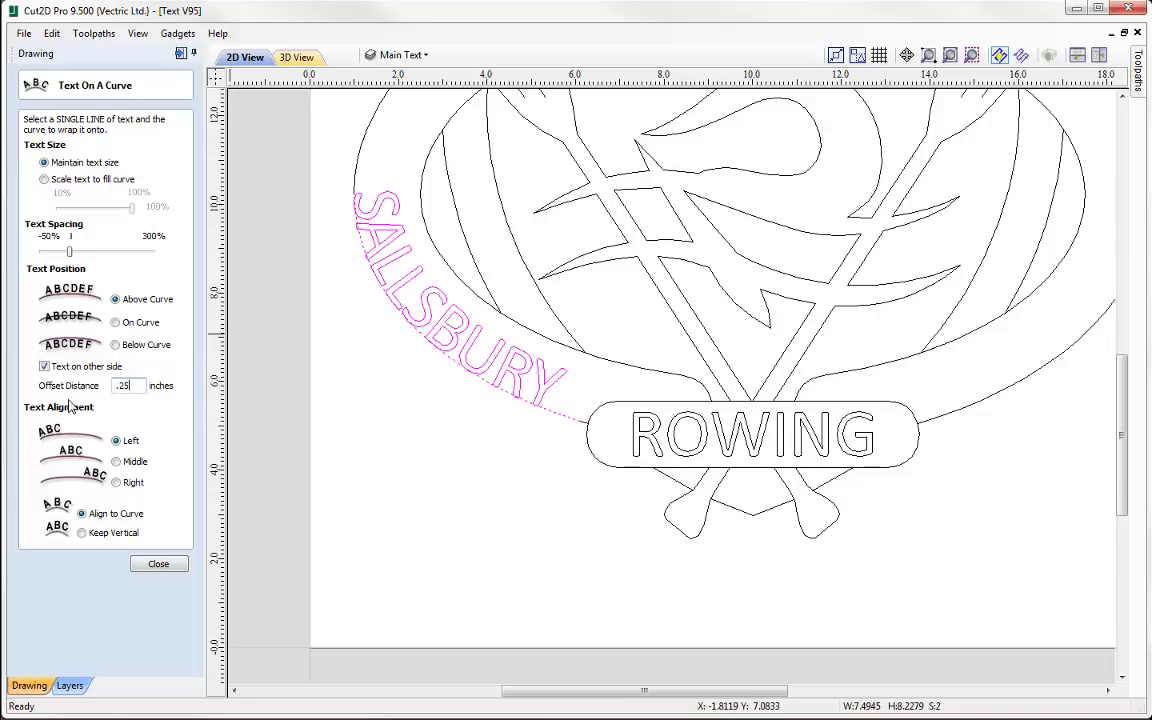
pyautogui.write('.25')
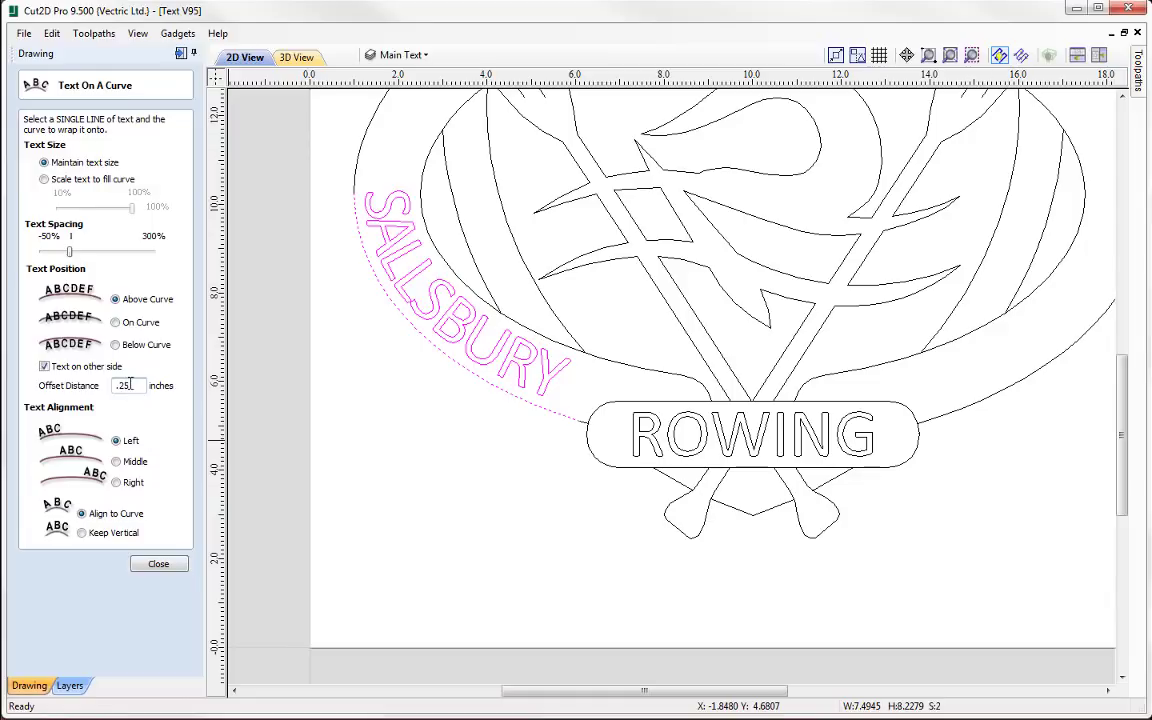
pyautogui.moveTo(427, 404); pyautogui.dragTo(515, 480, button='middle')
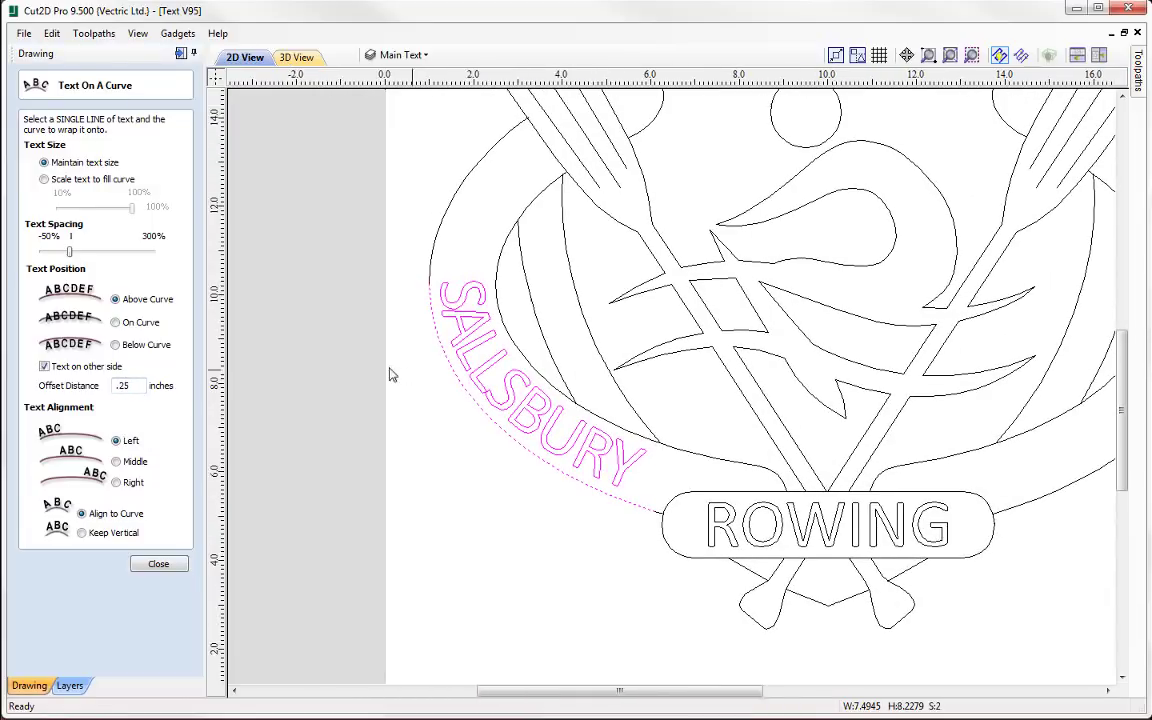
# Widen the letter spacing of the curved SALLSBURY text so it spreads further along the band, and finish the curve fitting.
pyautogui.click(70, 254)
pyautogui.moveTo(70, 254); pyautogui.dragTo(140, 254)
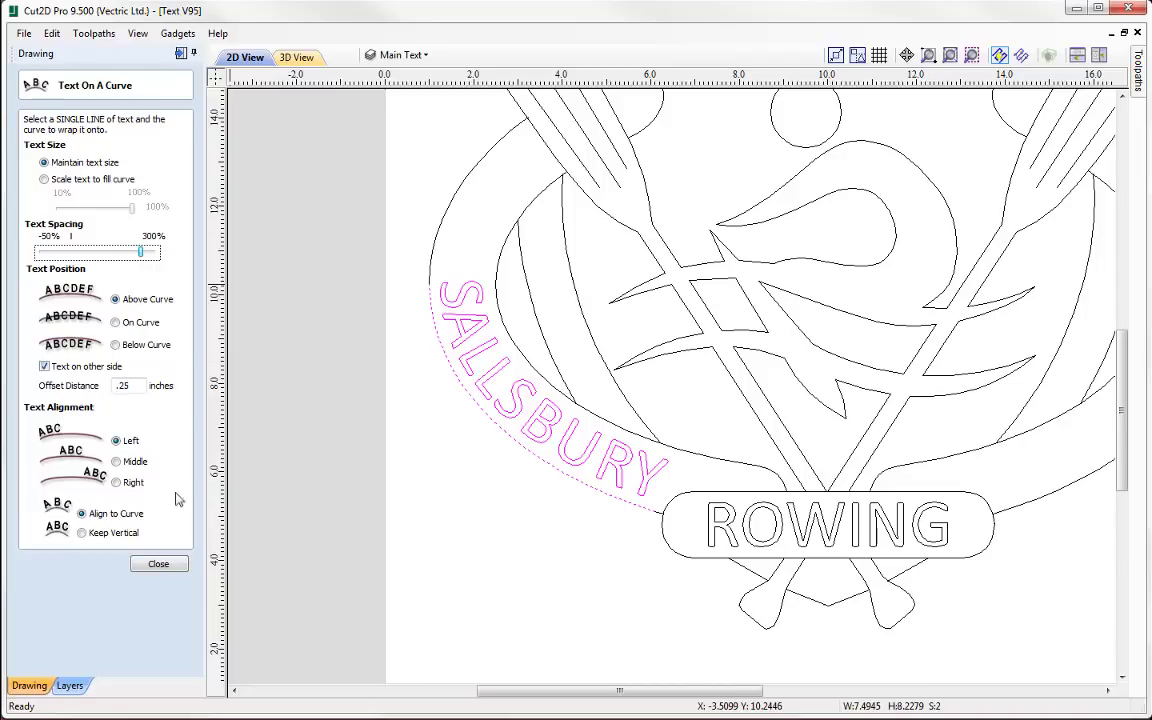
pyautogui.click(159, 565)
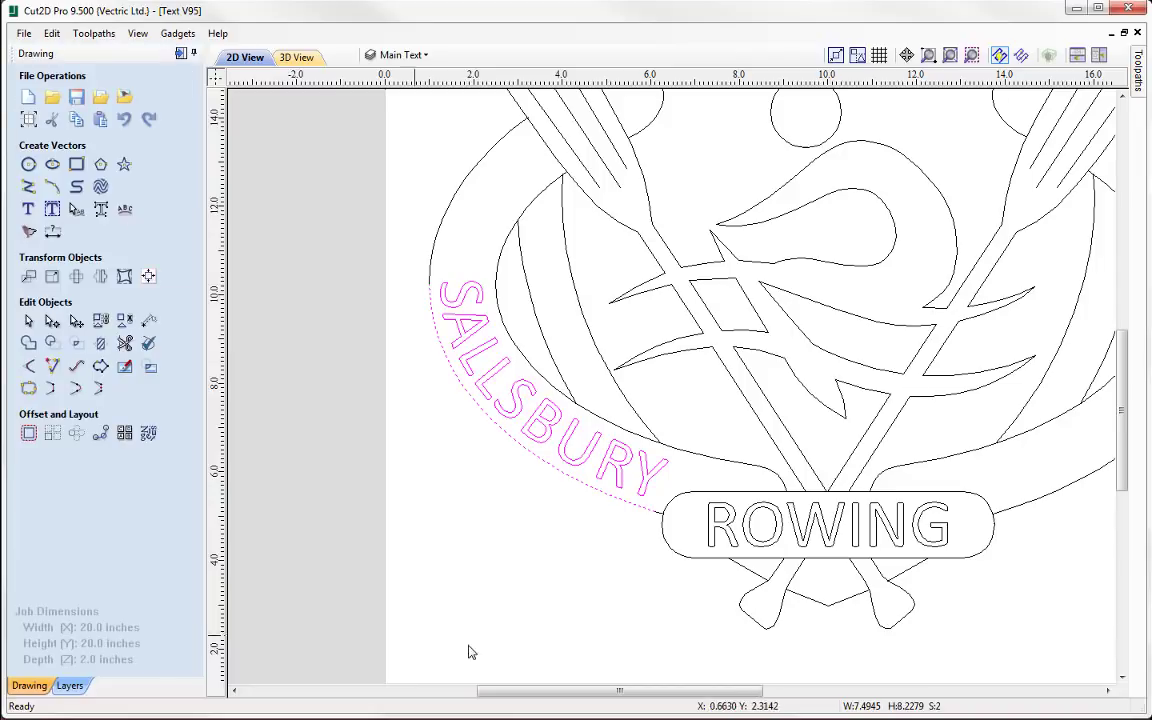
pyautogui.click(503, 561)
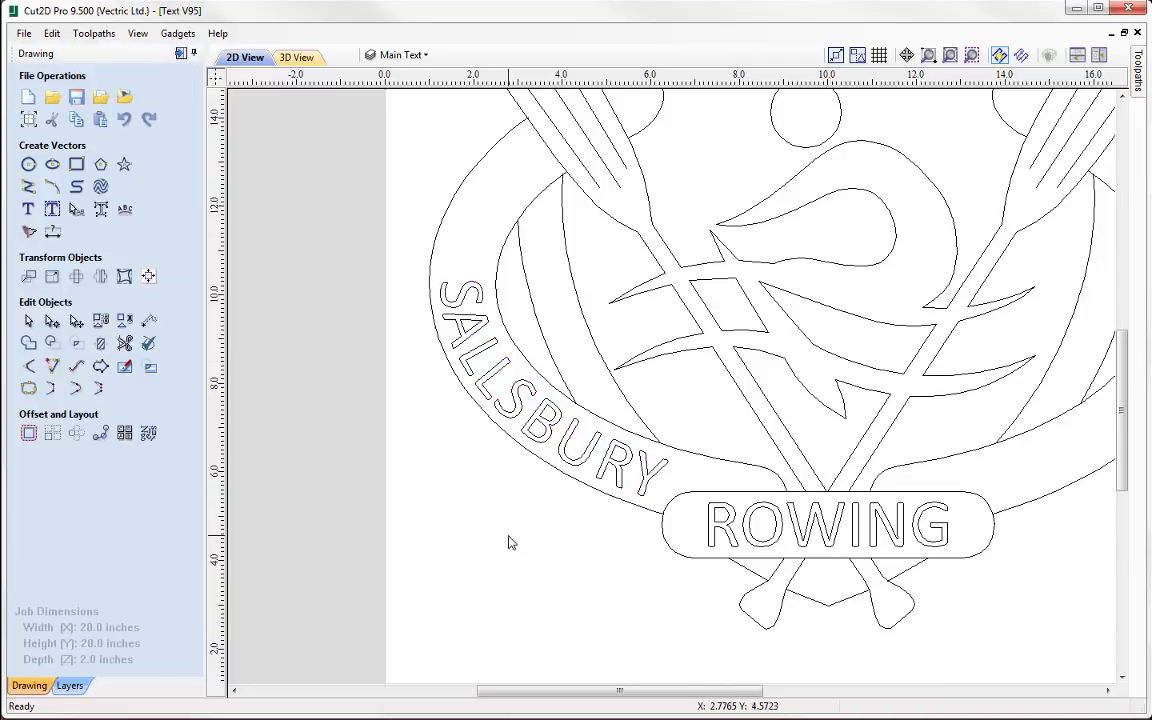
# Correct the spelling of the curved text to SALISBURY.
pyautogui.click(521, 413)
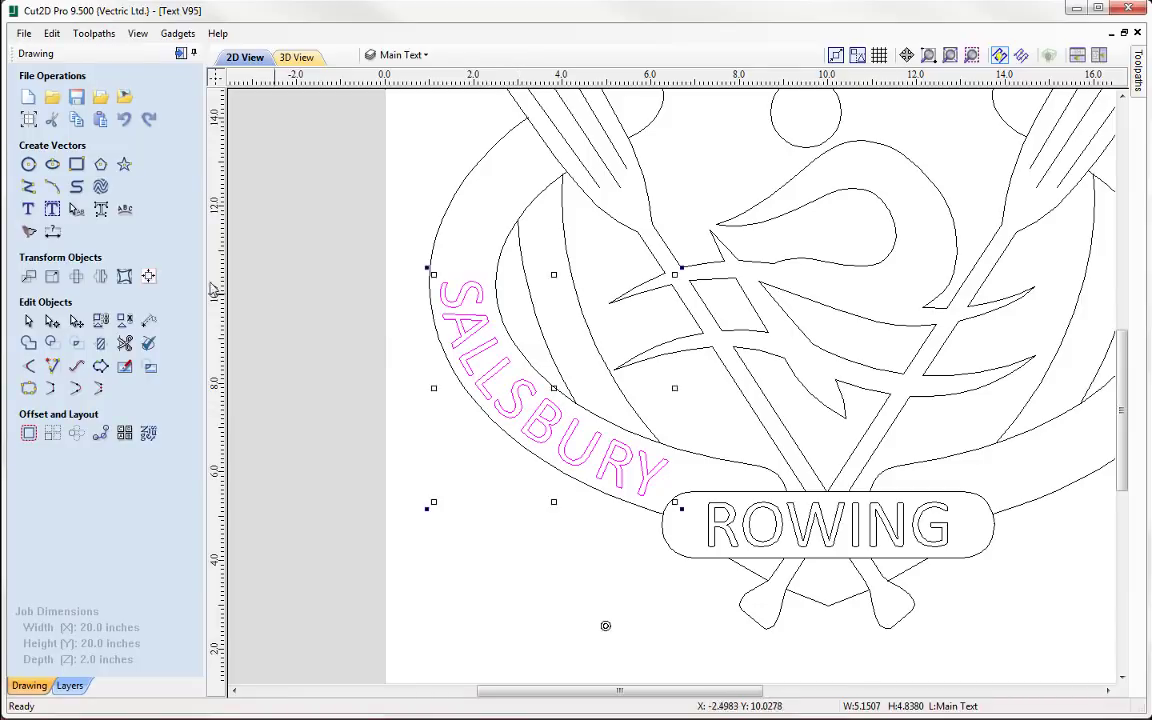
pyautogui.click(40, 207)
pyautogui.click(52, 133)
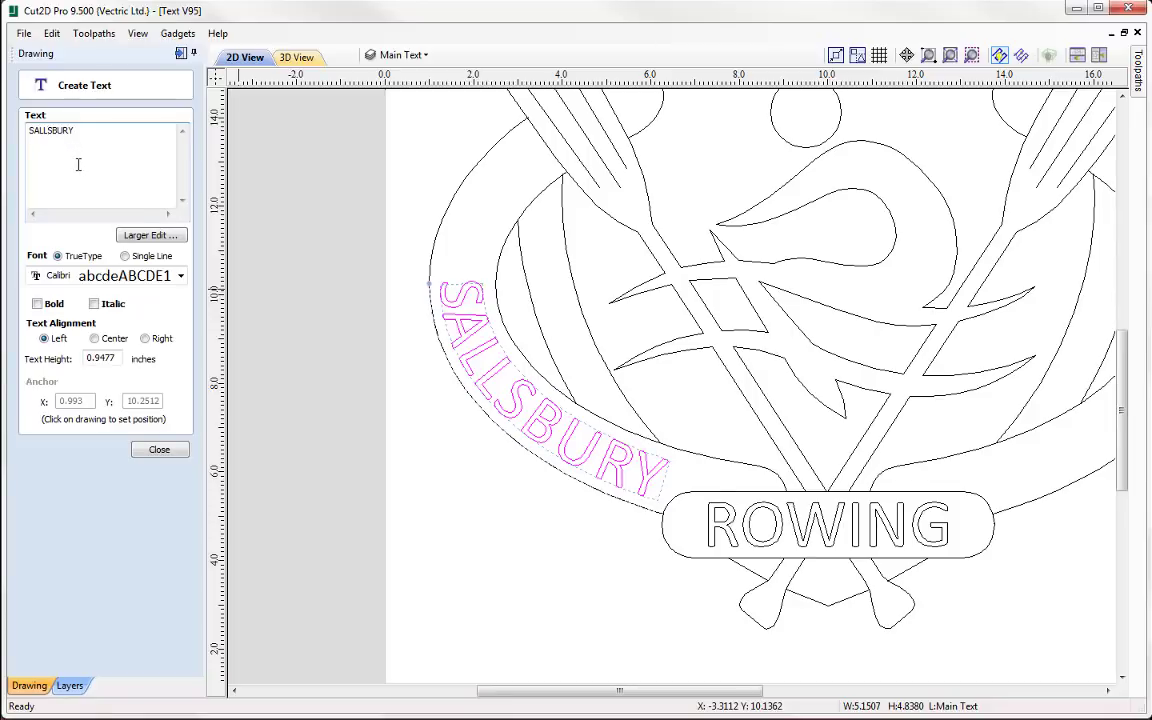
pyautogui.press('BackSpace')
pyautogui.write('I')
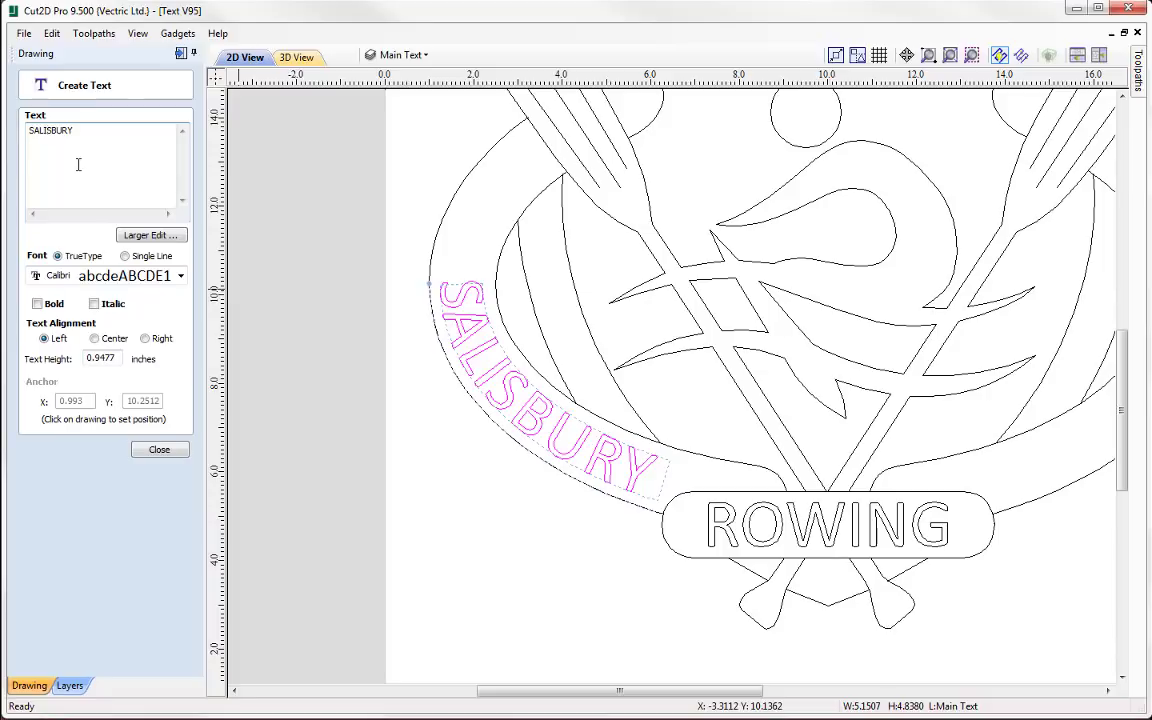
pyautogui.click(160, 450)
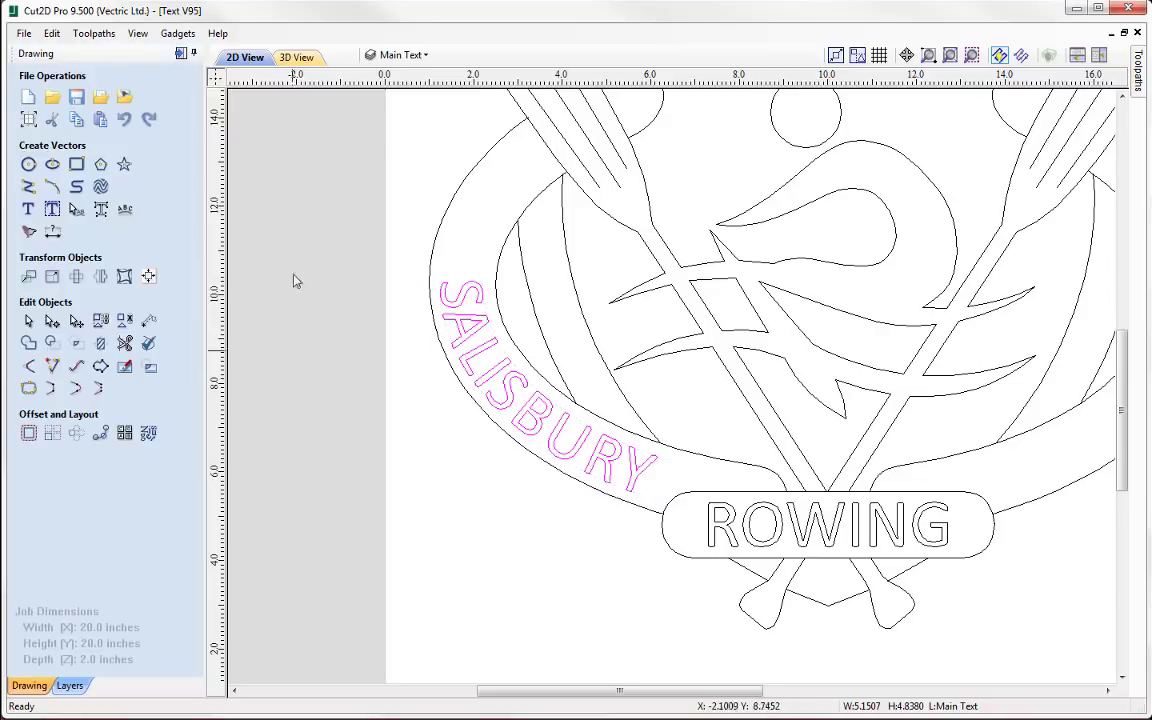
# Make the Extra Text layer visible and deselect the SALISBURY text.
pyautogui.click(399, 55)
pyautogui.click(391, 97)
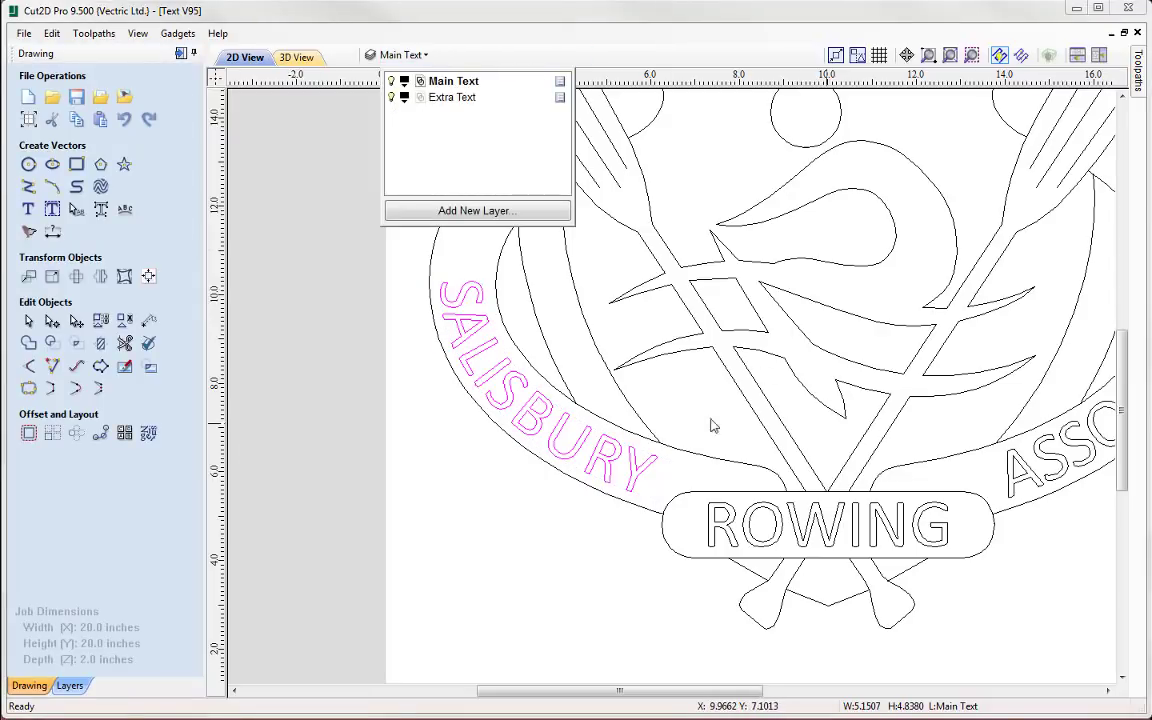
pyautogui.click(403, 288)
# Add the text 1934 over the left slope of the badge's upper band.
pyautogui.scroll(5, 527, 491)
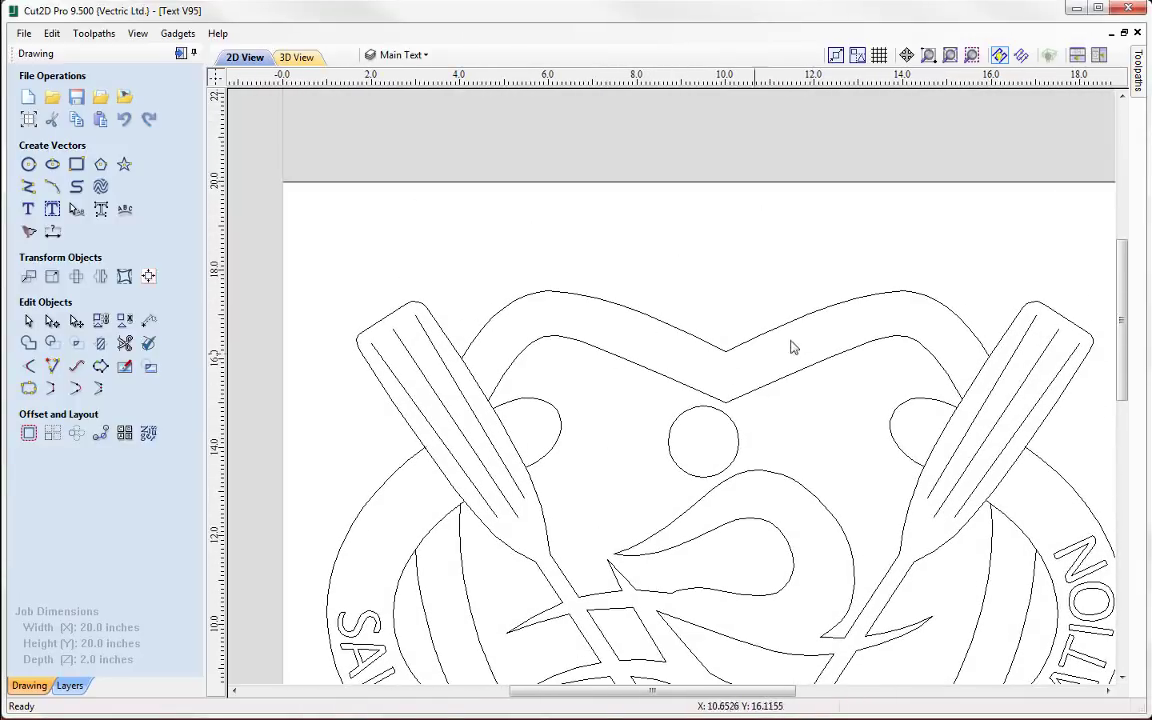
pyautogui.scroll(1, 636, 344)
pyautogui.scroll(1, 636, 344)
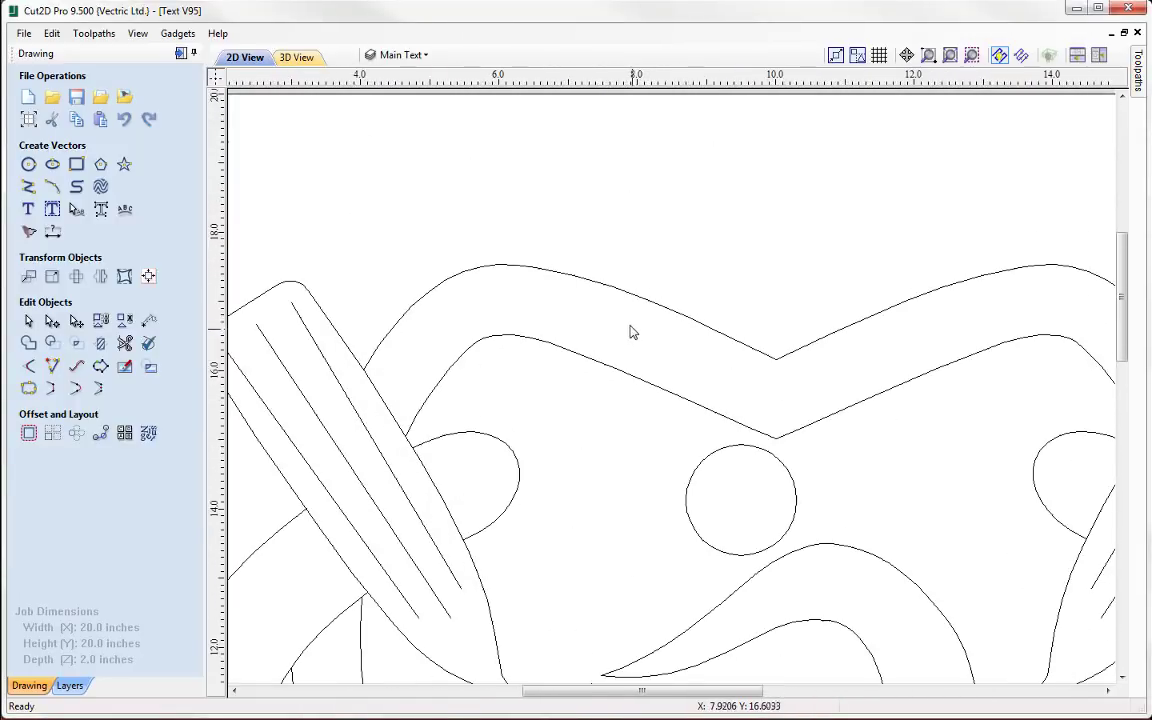
pyautogui.click(29, 208)
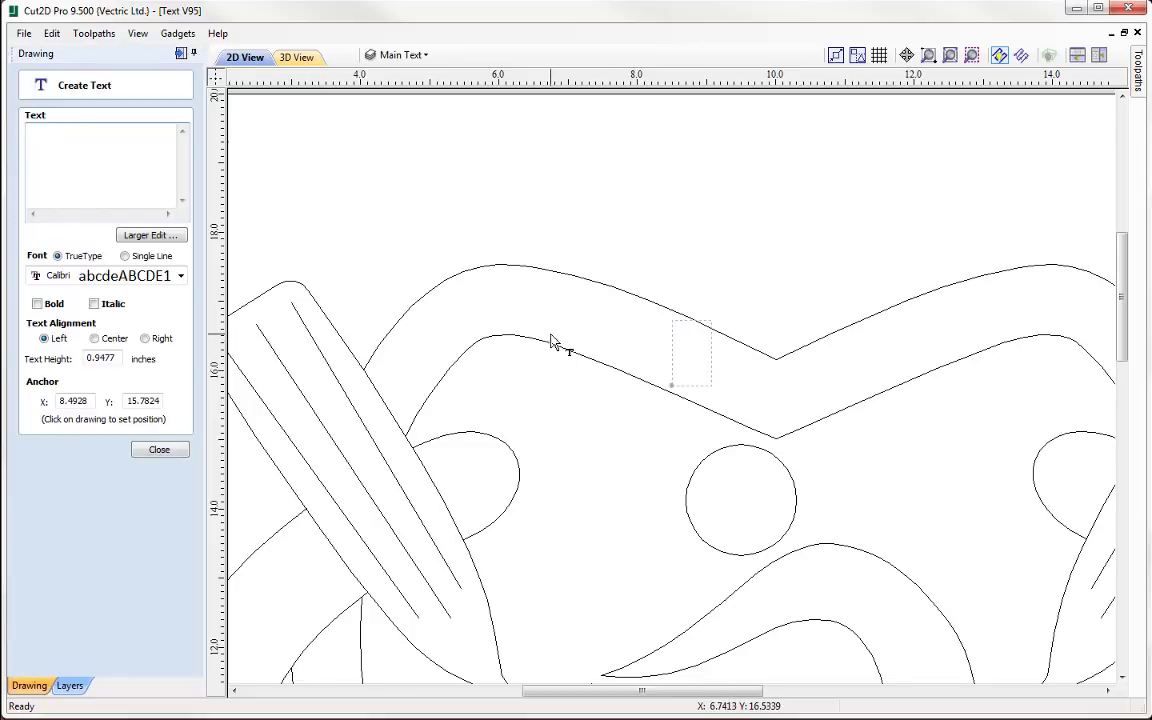
pyautogui.click(577, 345)
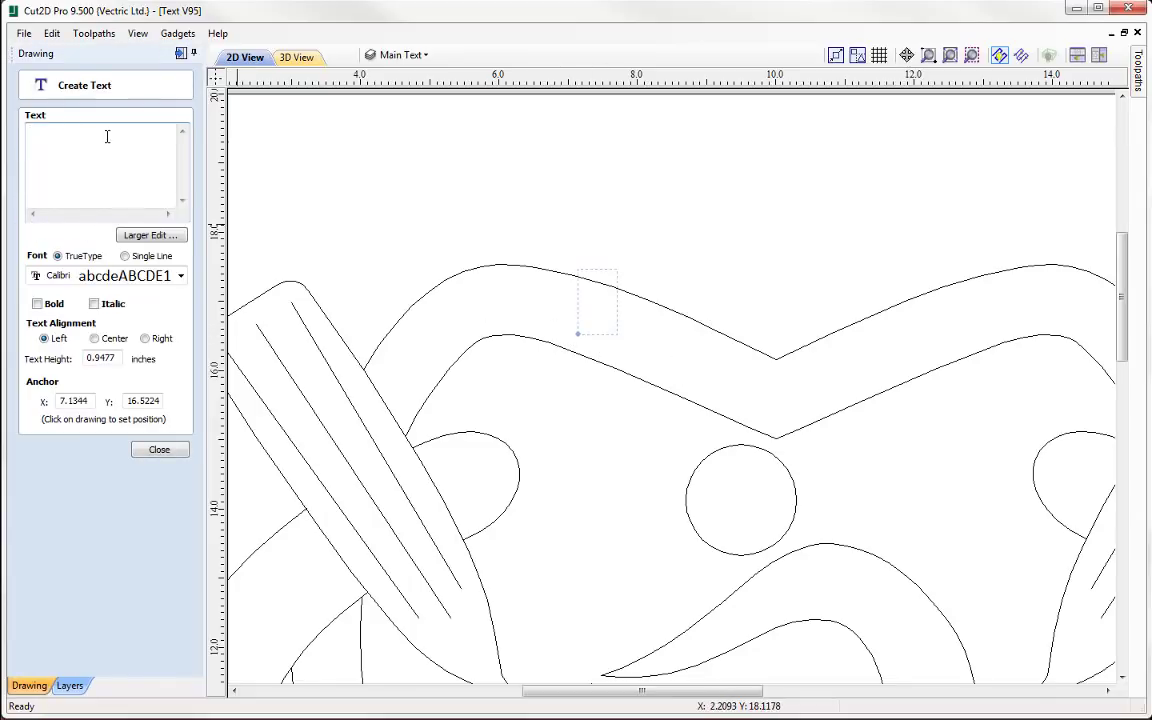
pyautogui.write('19')
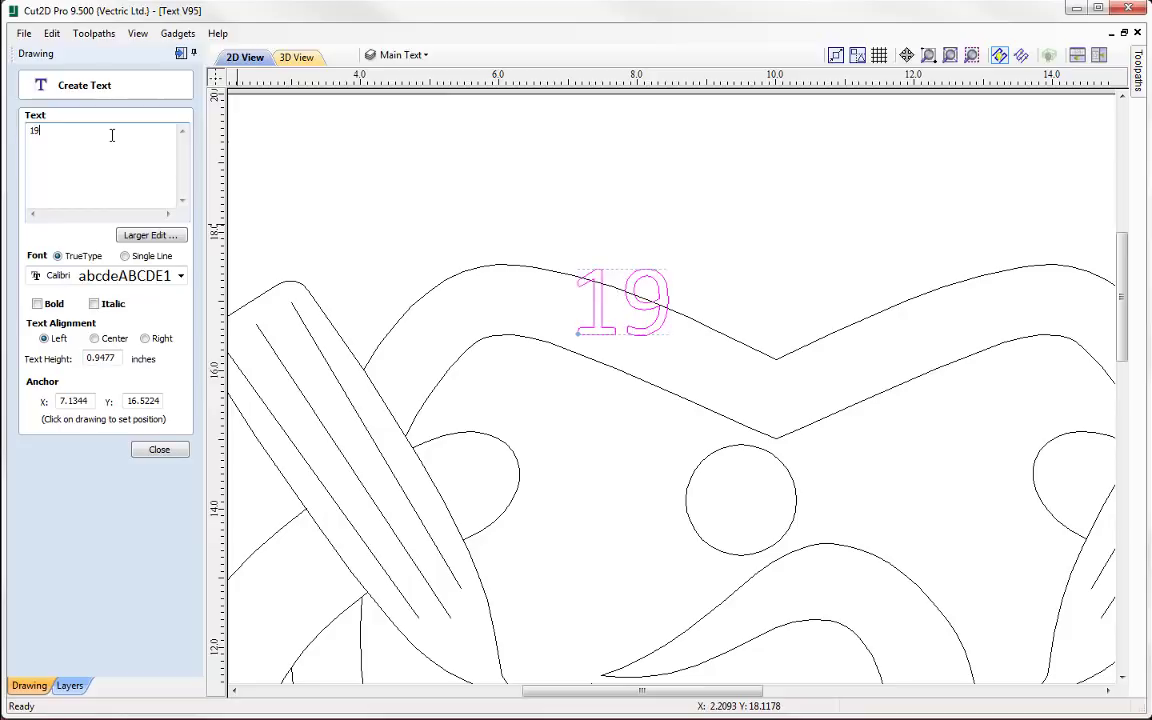
pyautogui.write('34')
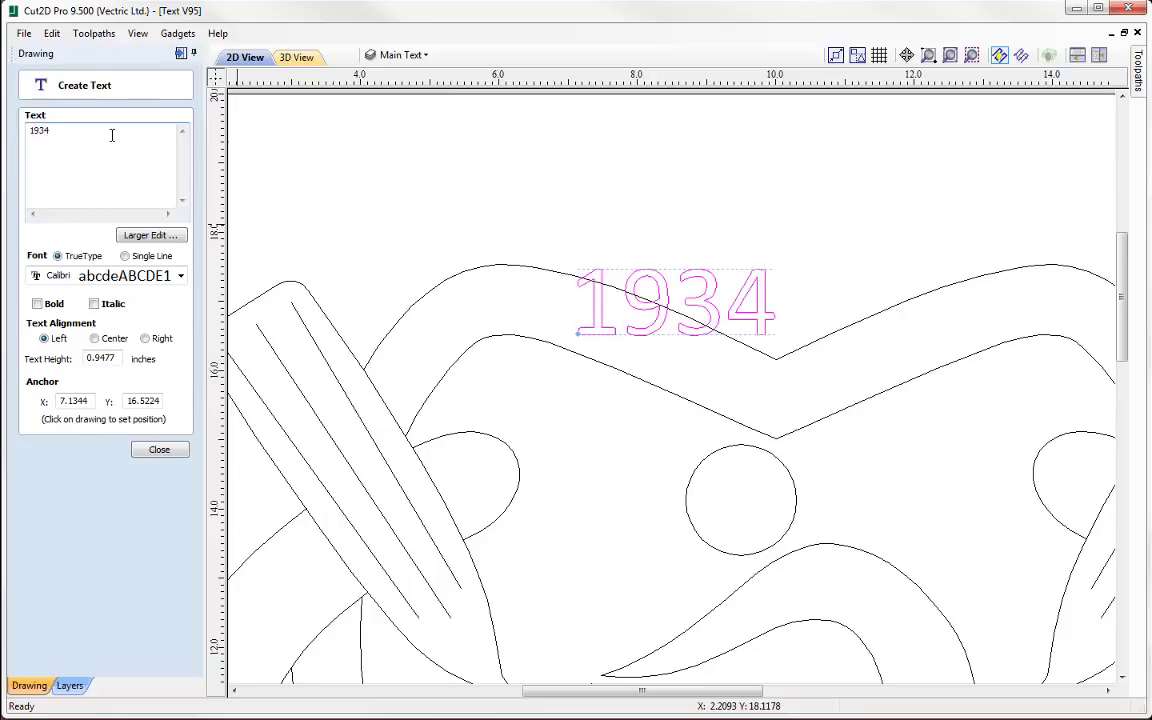
# Set the height of the 1934 text to 0.8 inches.
pyautogui.doubleClick(118, 360)
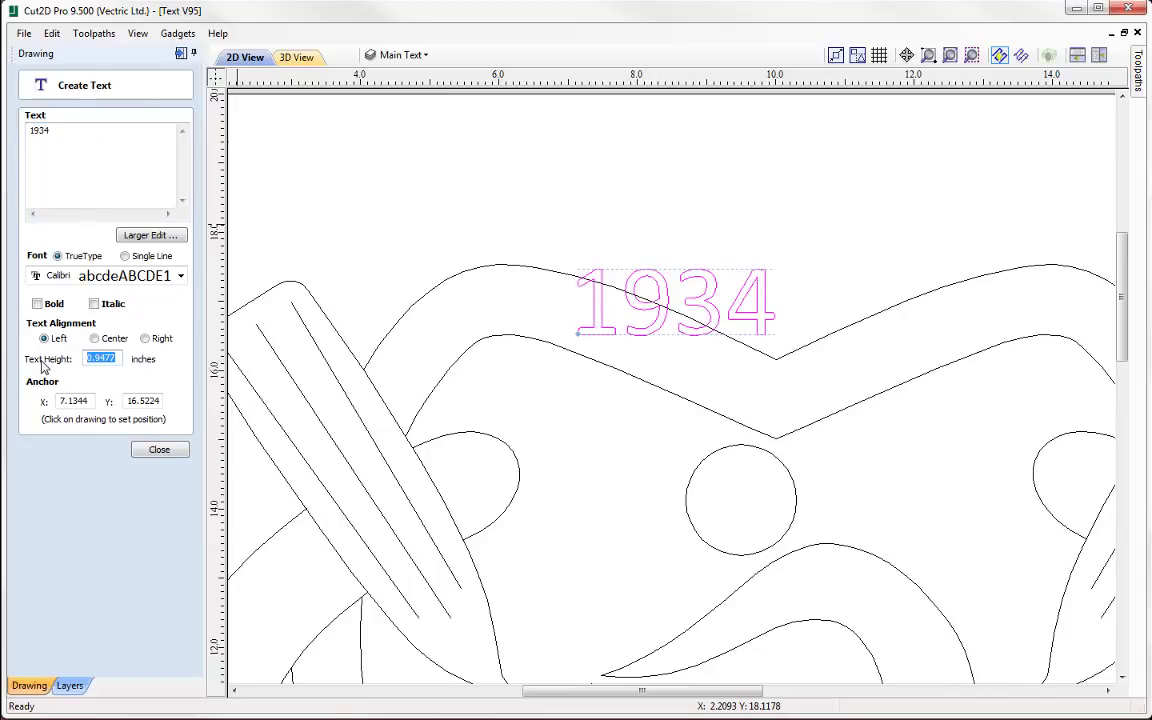
pyautogui.write('.8')
pyautogui.press('Tab')
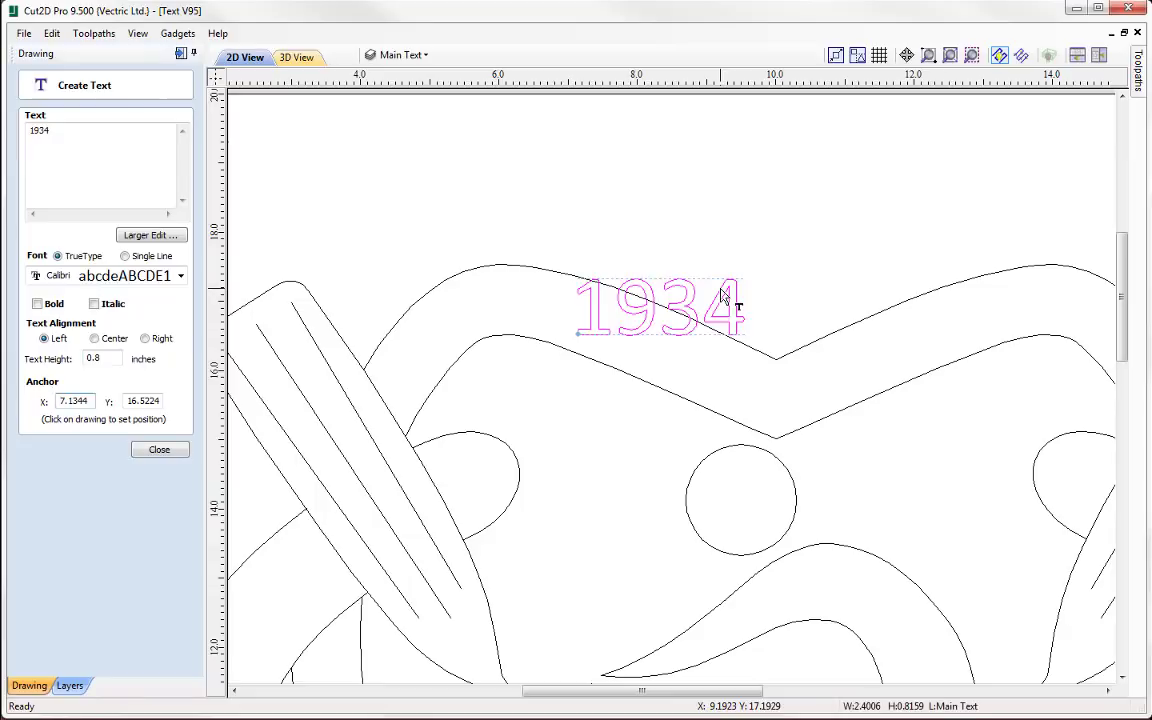
# Rotate the 1934 text to follow the band's left downward slope, position it between the band's edges, and finish the text.
pyautogui.click(736, 300)
pyautogui.moveTo(758, 272); pyautogui.dragTo(733, 324)
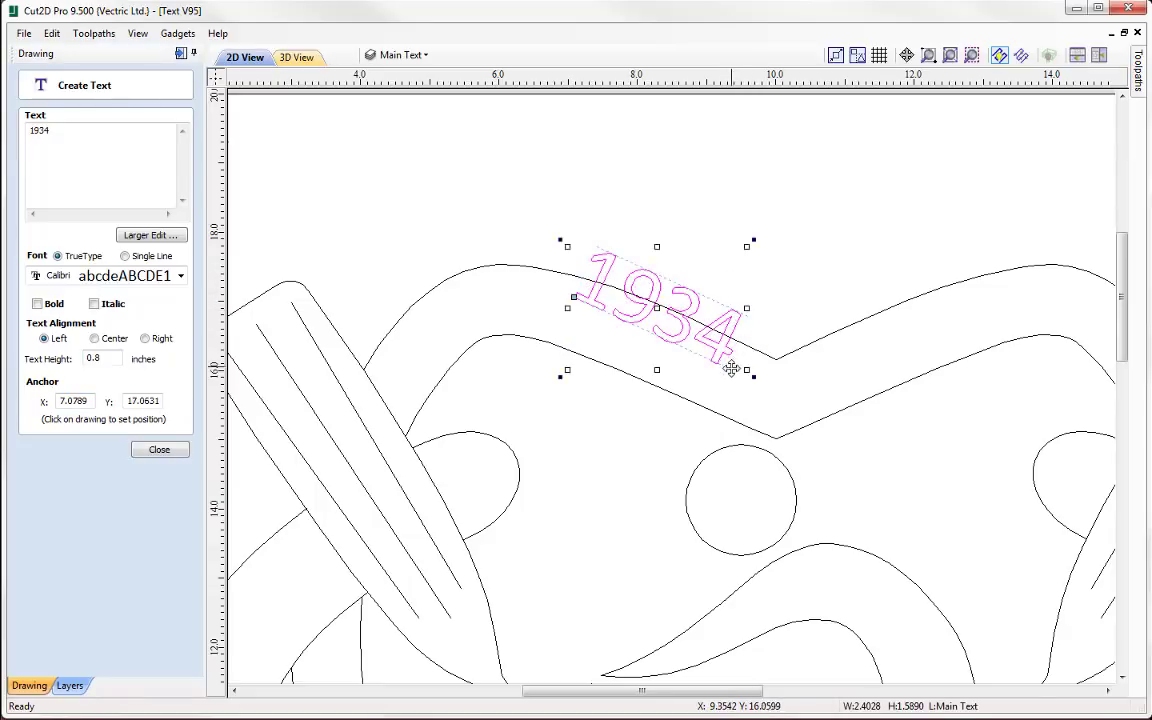
pyautogui.click(743, 350)
pyautogui.click(733, 350)
pyautogui.click(731, 350)
pyautogui.moveTo(733, 348); pyautogui.dragTo(735, 382)
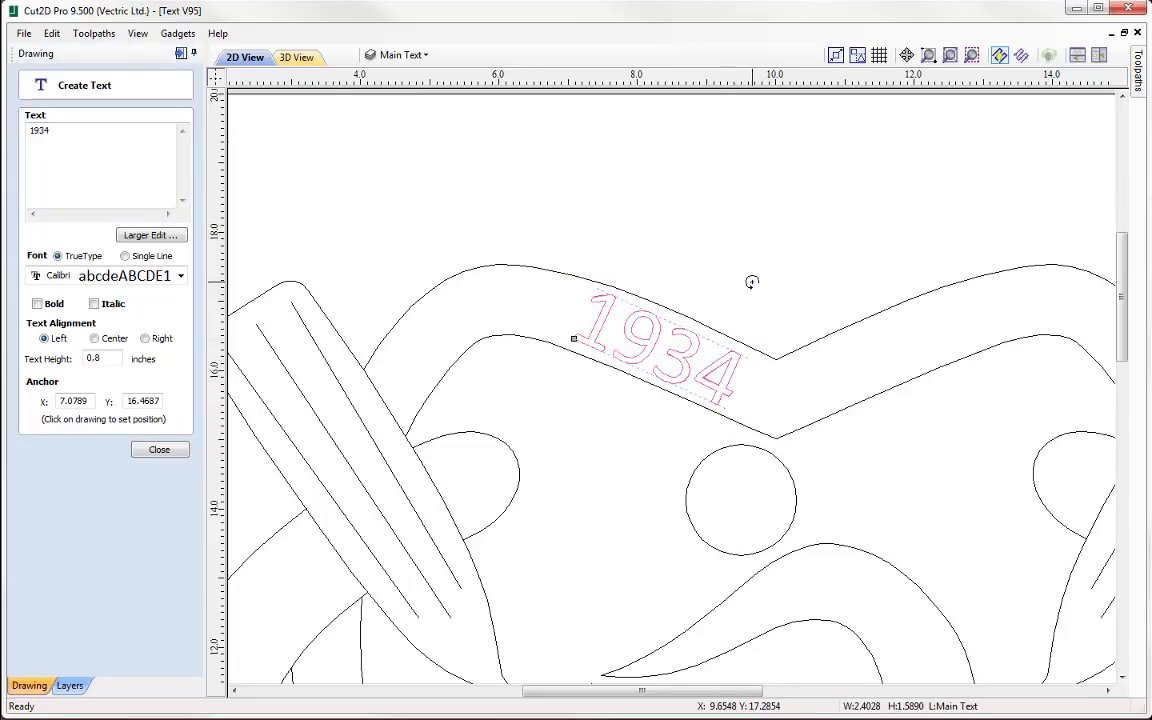
pyautogui.click(661, 331)
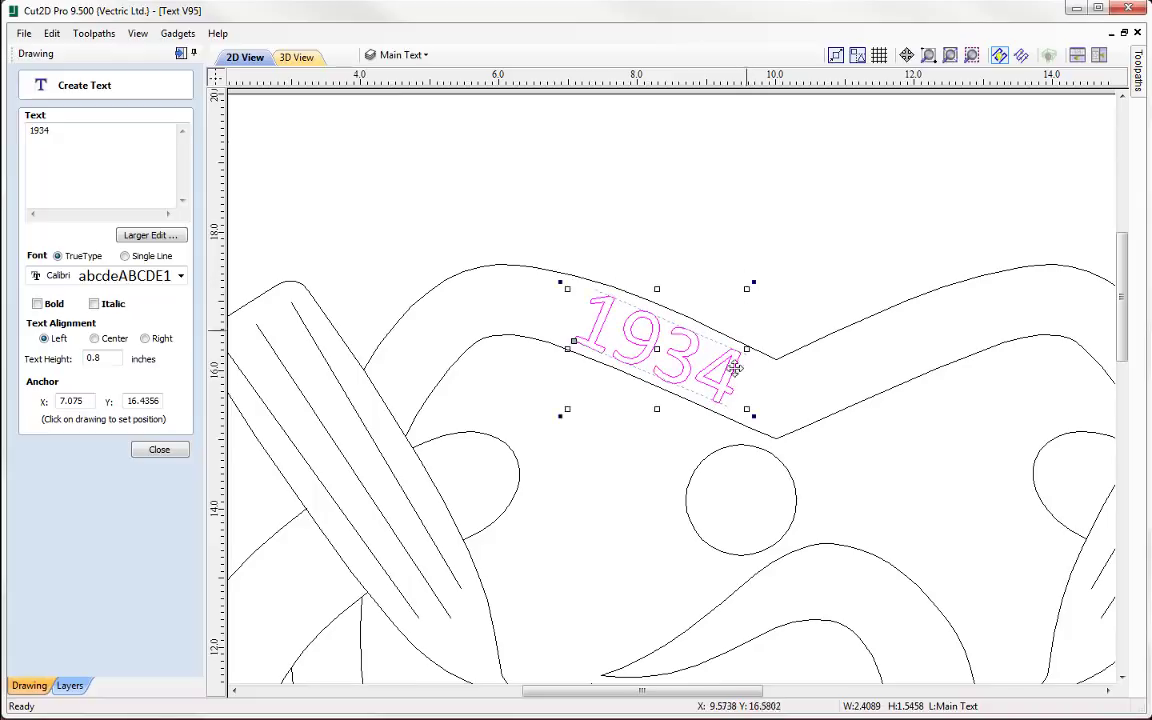
pyautogui.moveTo(752, 418); pyautogui.dragTo(648, 339, button='middle')
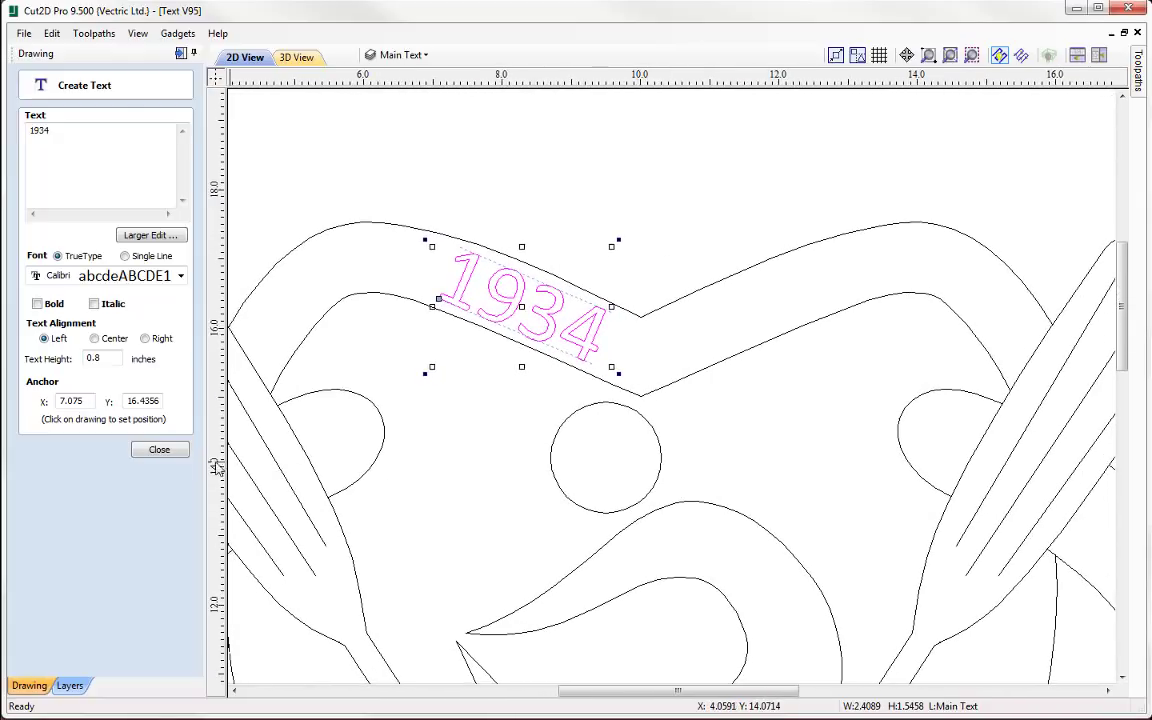
pyautogui.click(161, 452)
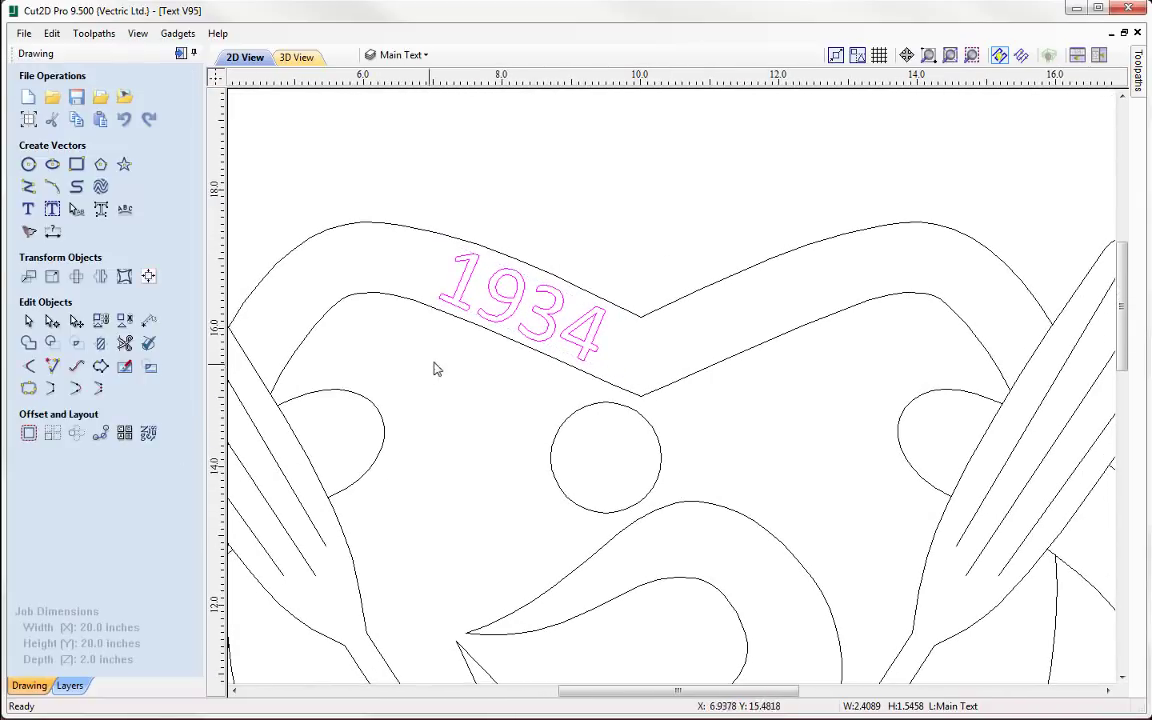
# Copy the 1934 text onto the upper band's right slope, angled to match, and change the copy to read 2018.
pyautogui.click(558, 340)
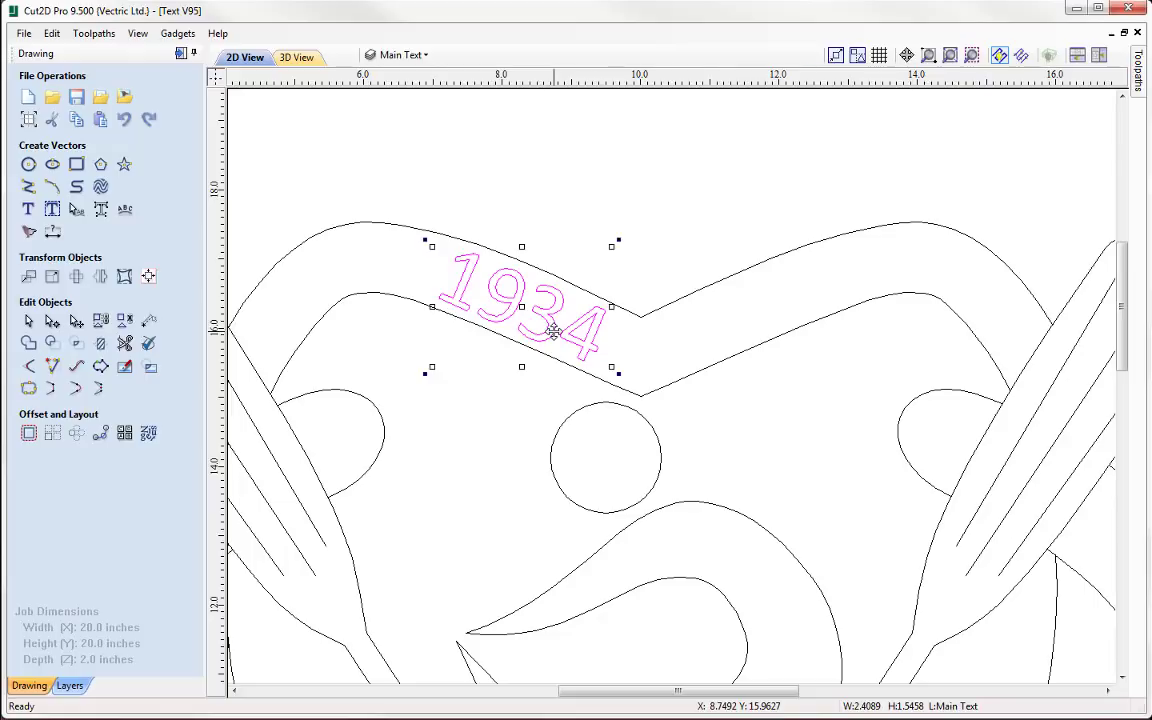
pyautogui.moveTo(554, 332); pyautogui.dragTo(810, 298)
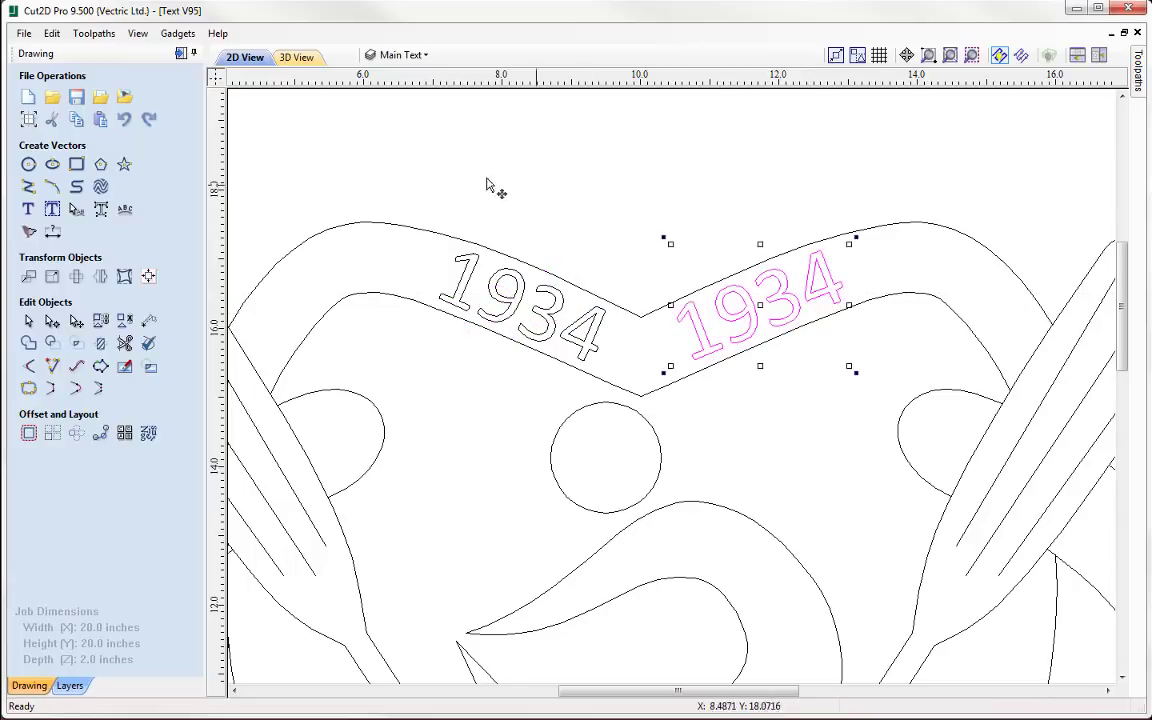
pyautogui.click(29, 210)
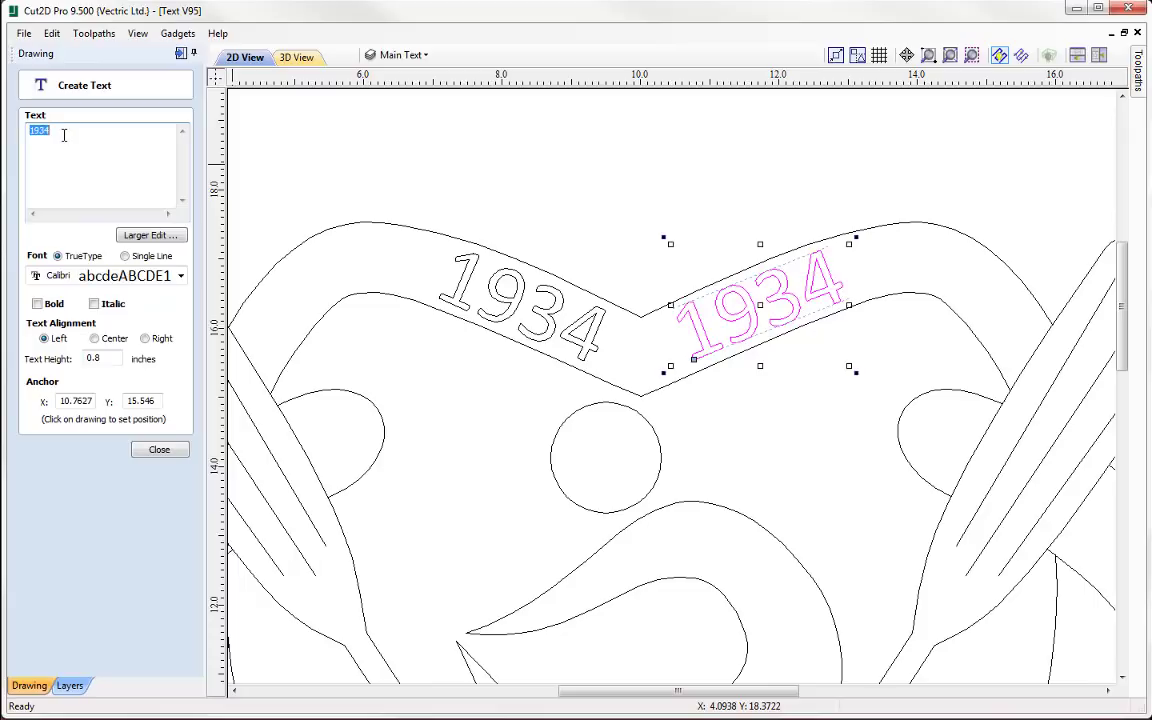
pyautogui.write('2018')
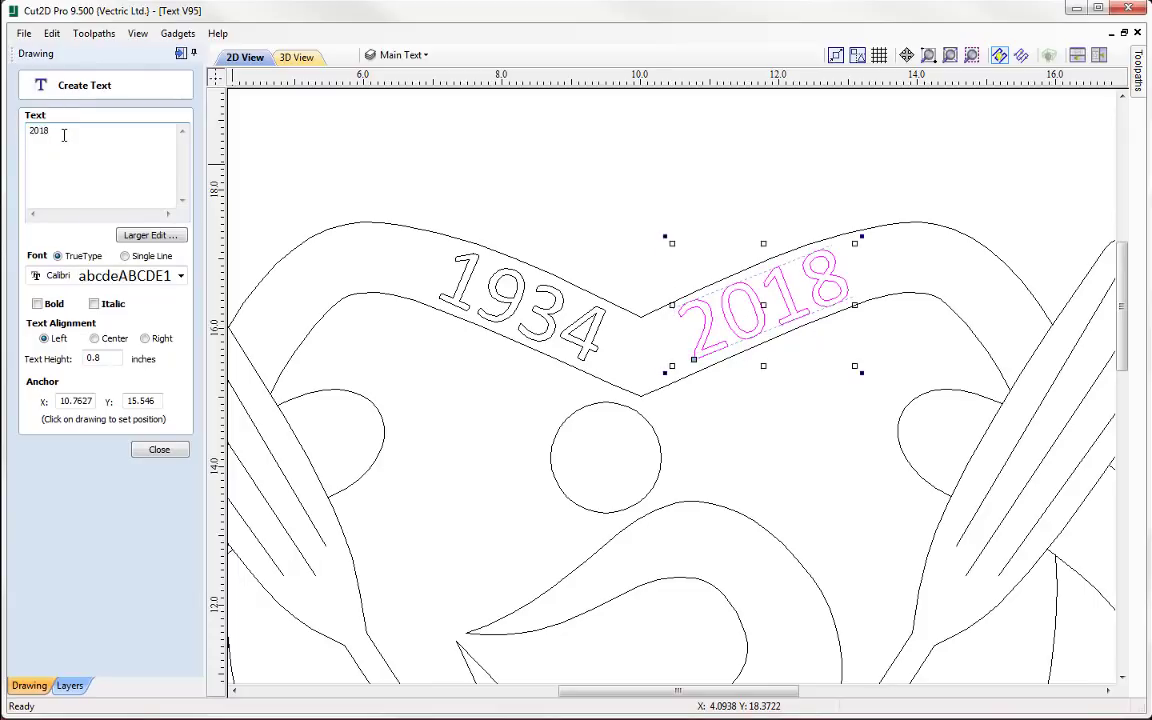
pyautogui.click(157, 450)
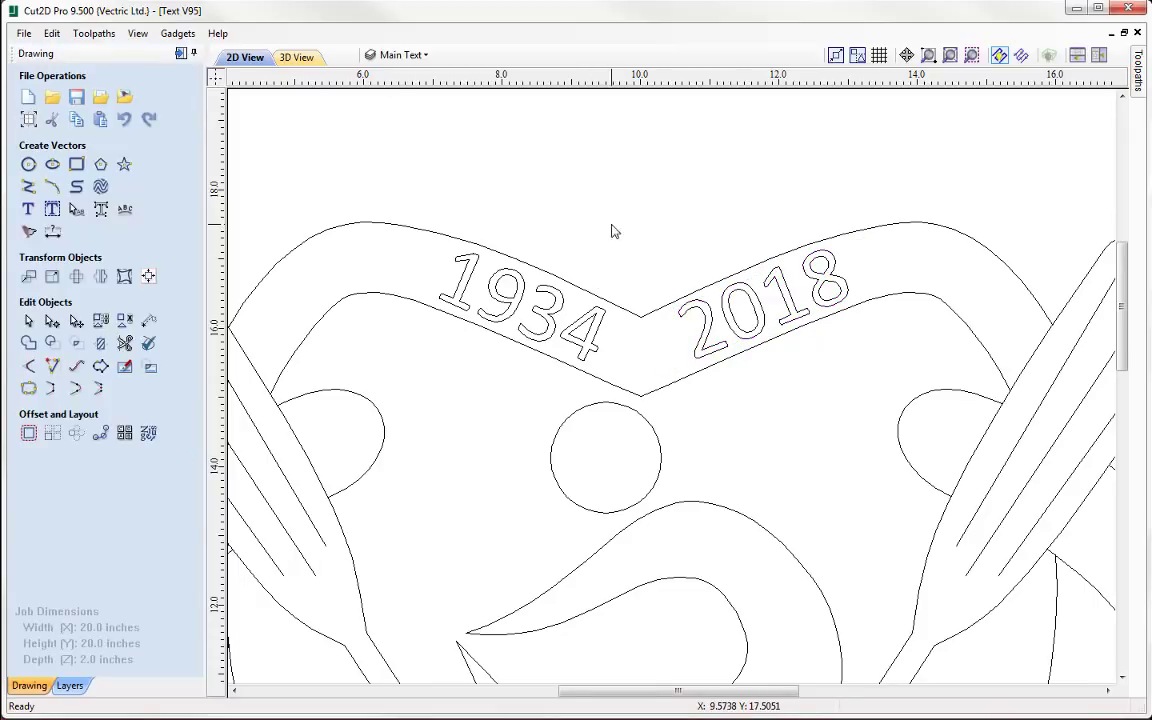
# Review the whole badge with all its lettering, and switch to the PowerPoint slide show.
pyautogui.scroll(-5, 614, 231)
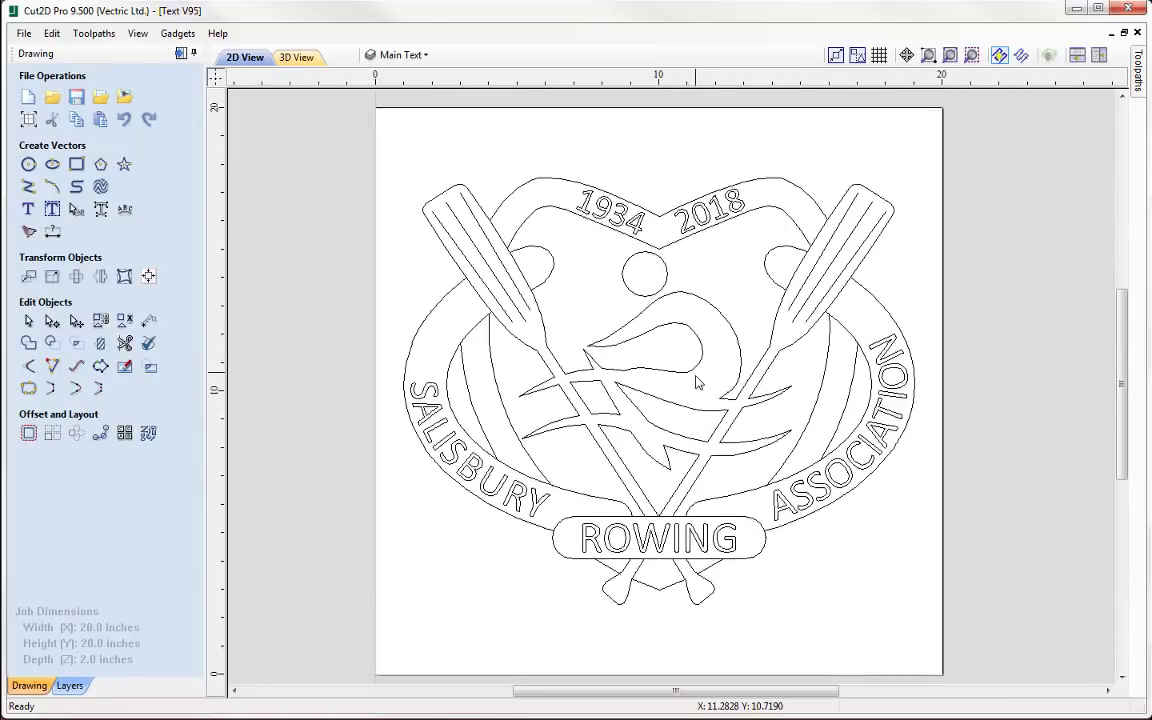
pyautogui.moveTo(697, 381); pyautogui.dragTo(692, 378, button='middle')
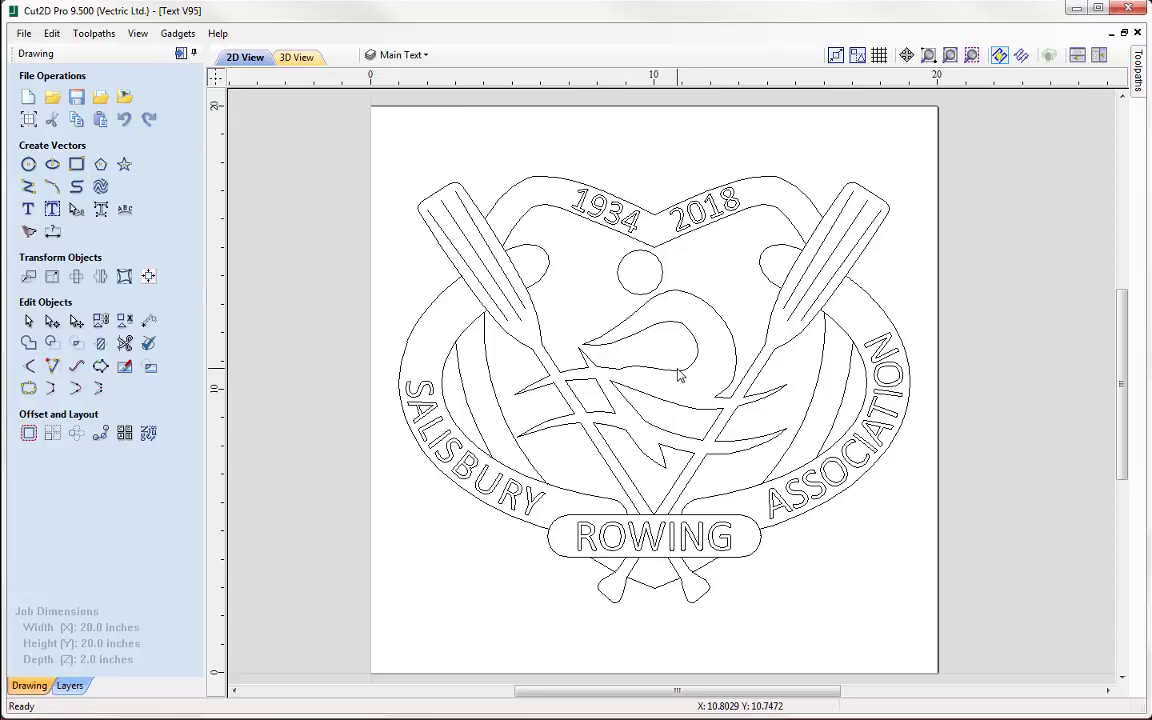
pyautogui.hotkey('alt', 'Tab')
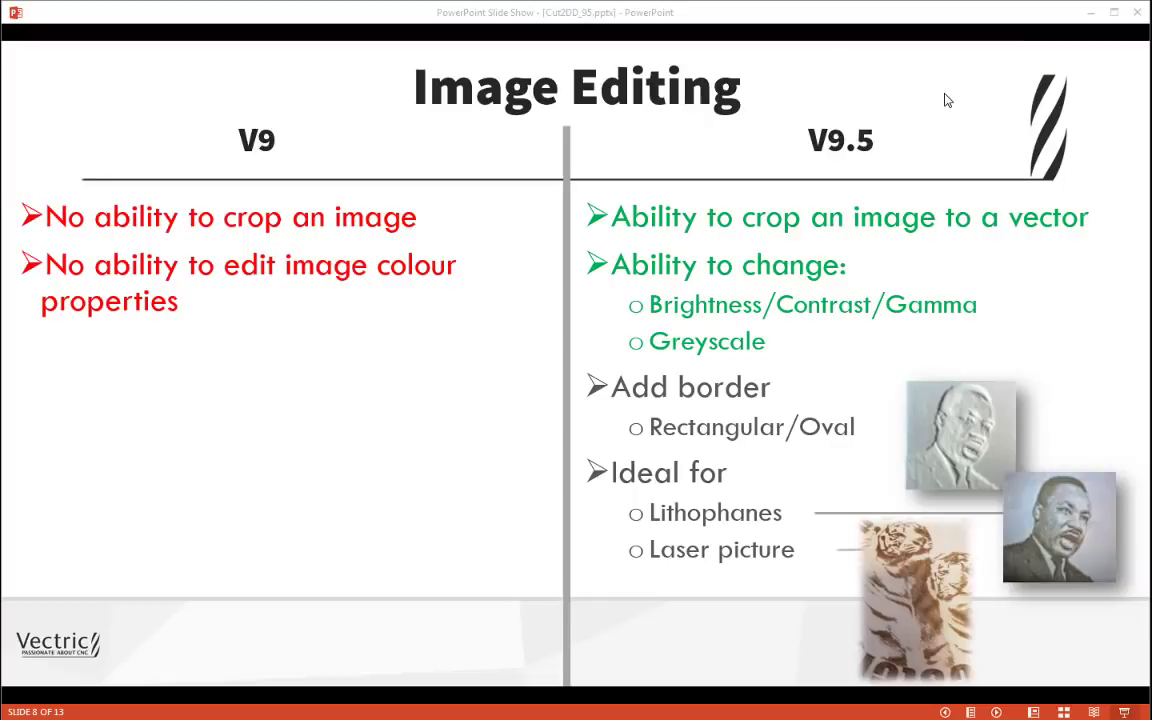
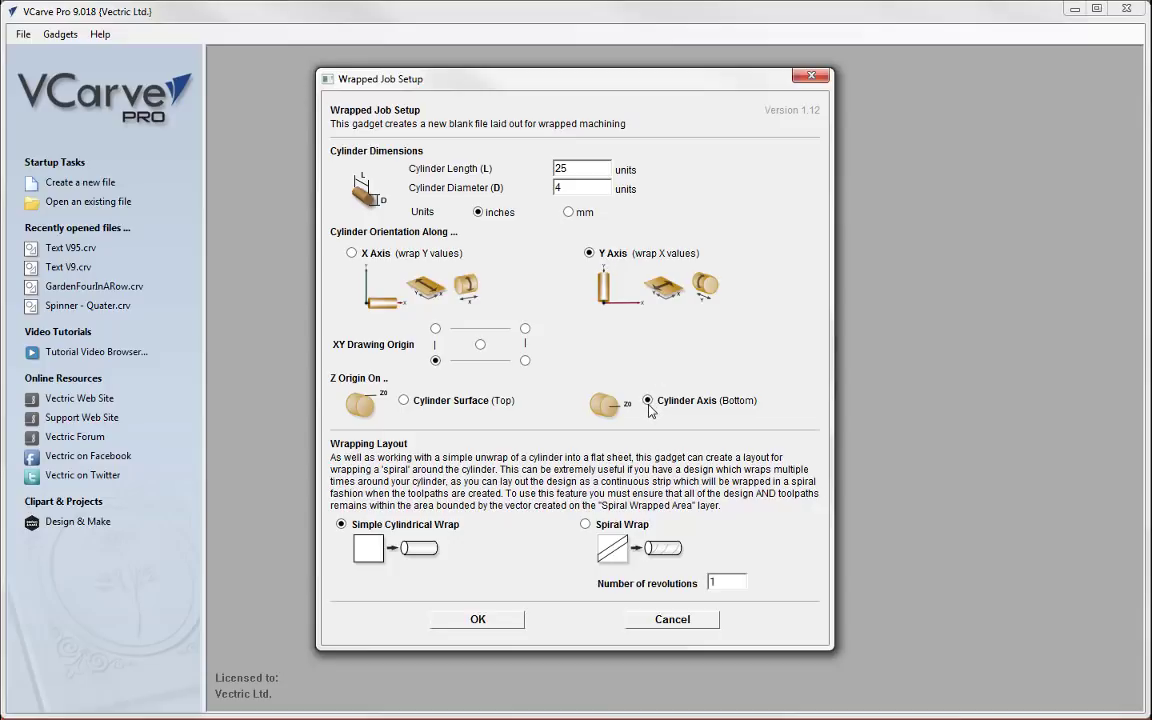
# In VCarve Pro, create the wrapped job for the 25 inch long, 4 inch diameter cylinder and import the table leg.stl model.
pyautogui.click(472, 620)
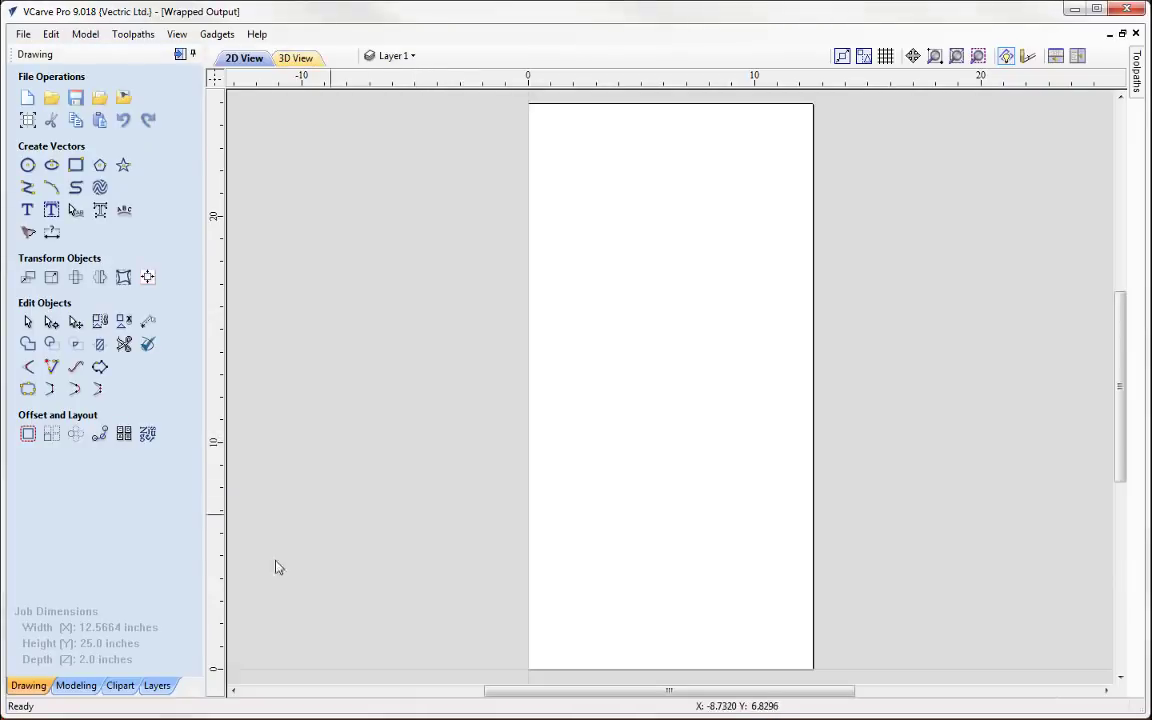
pyautogui.click(86, 688)
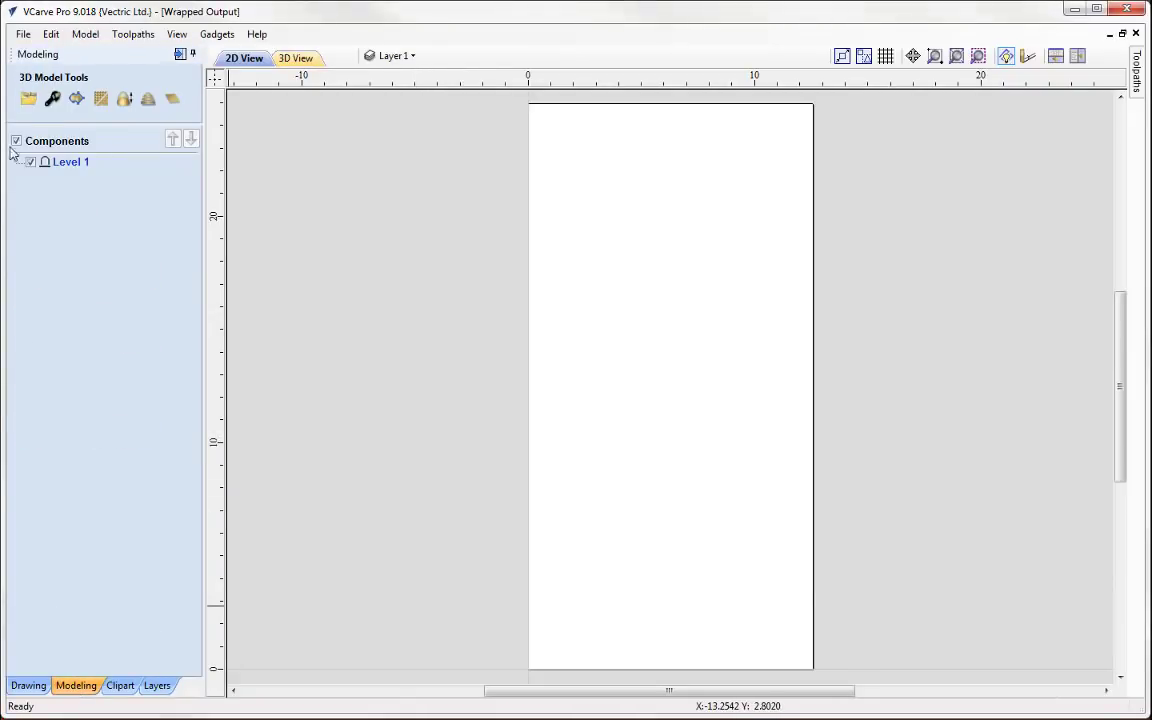
pyautogui.click(28, 100)
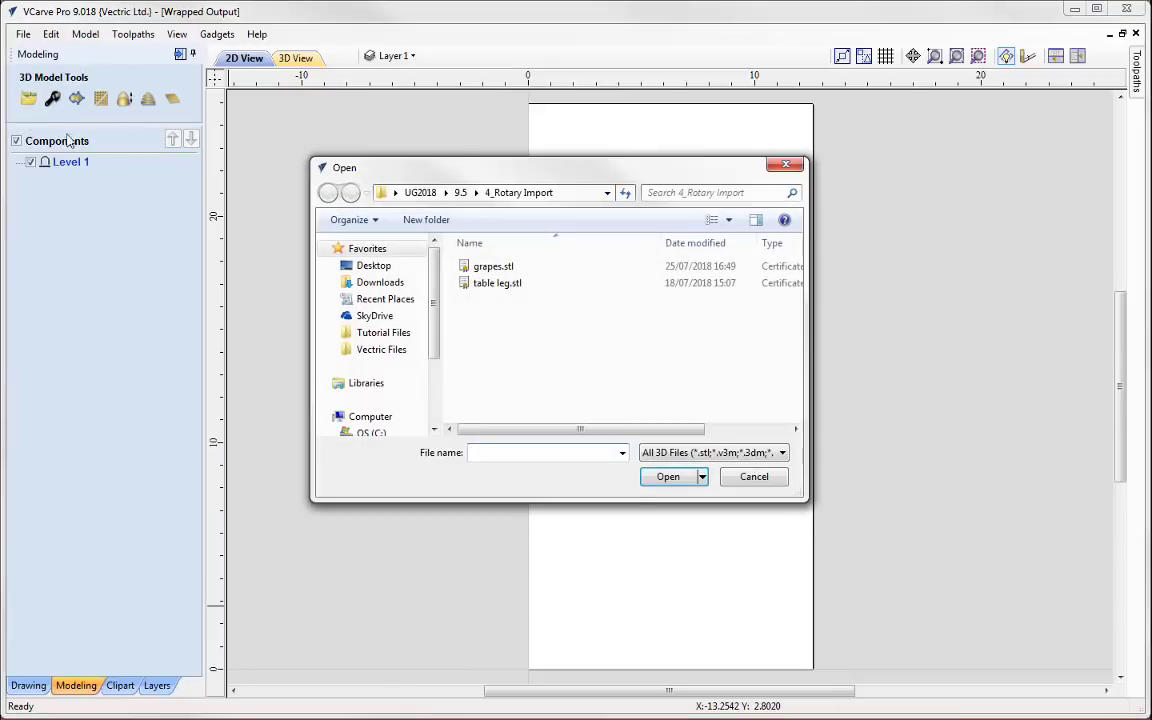
pyautogui.click(490, 284)
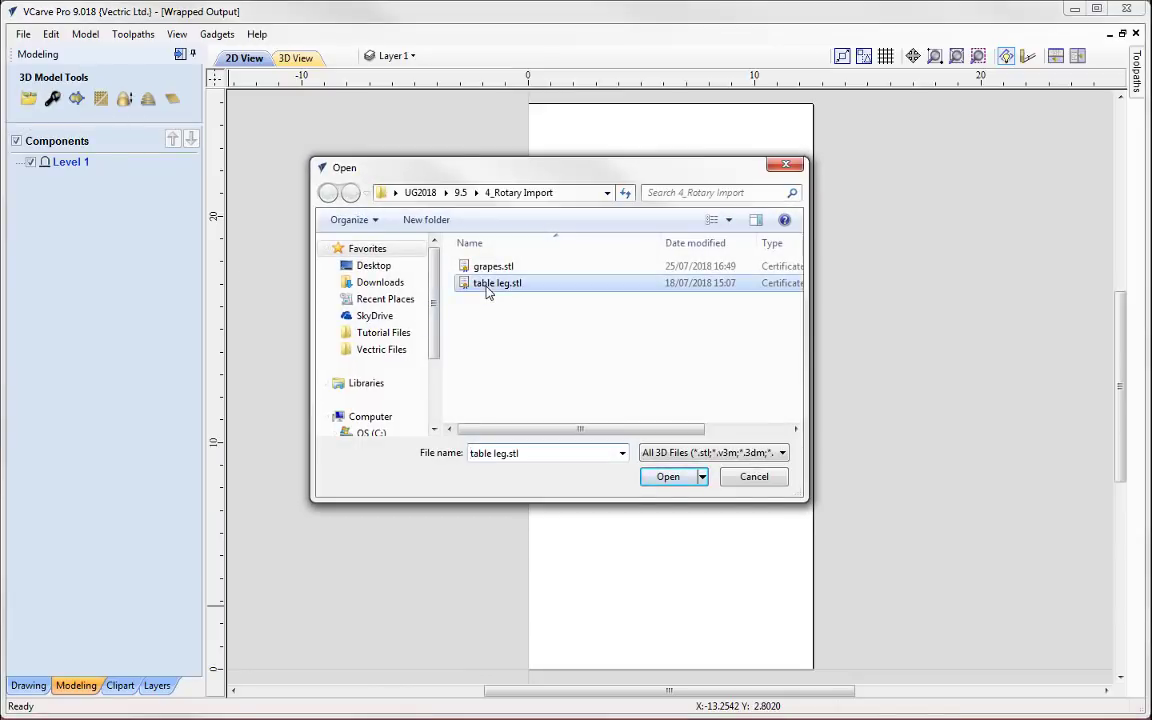
pyautogui.click(670, 477)
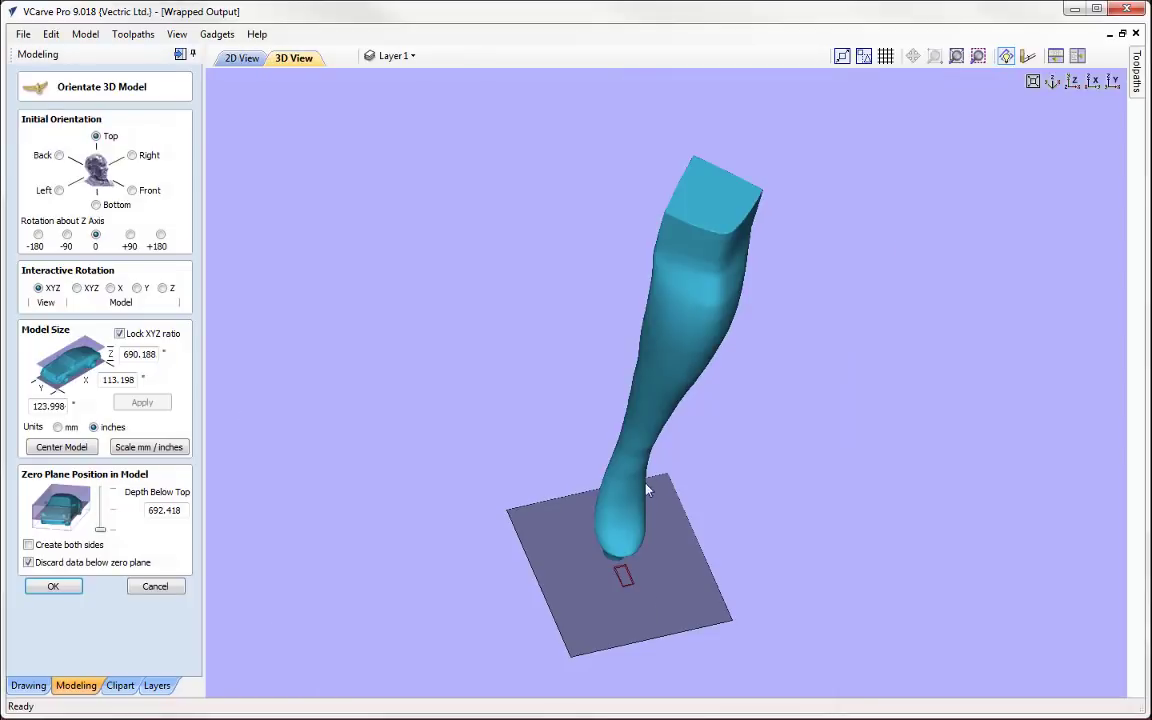
# Try the initial orientations on the table leg model and set it to Front so the leg lies flat along Y.
pyautogui.moveTo(646, 487); pyautogui.dragTo(521, 673)
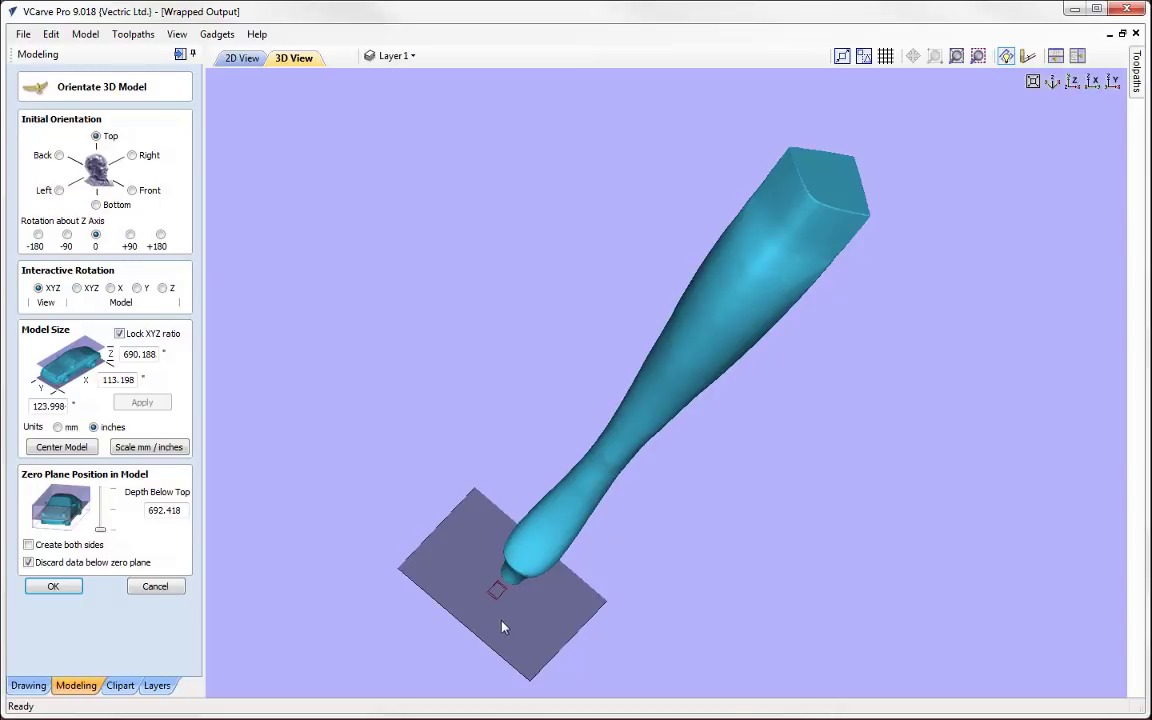
pyautogui.moveTo(618, 595); pyautogui.dragTo(688, 535)
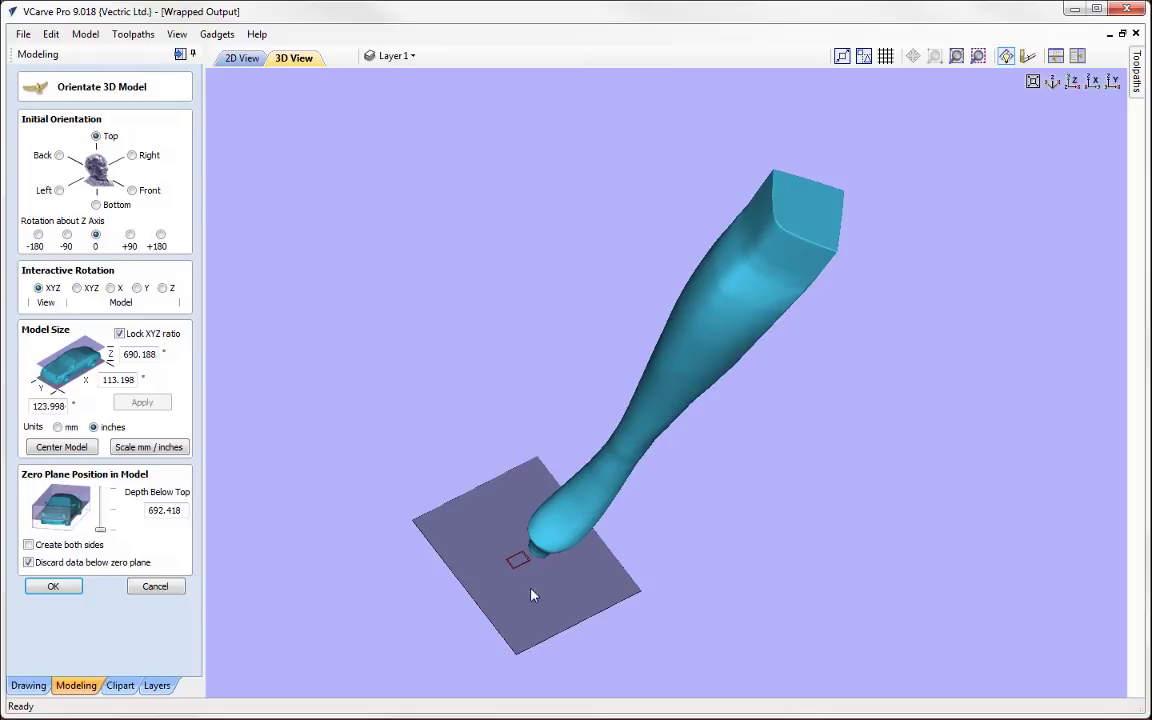
pyautogui.click(129, 155)
pyautogui.click(59, 156)
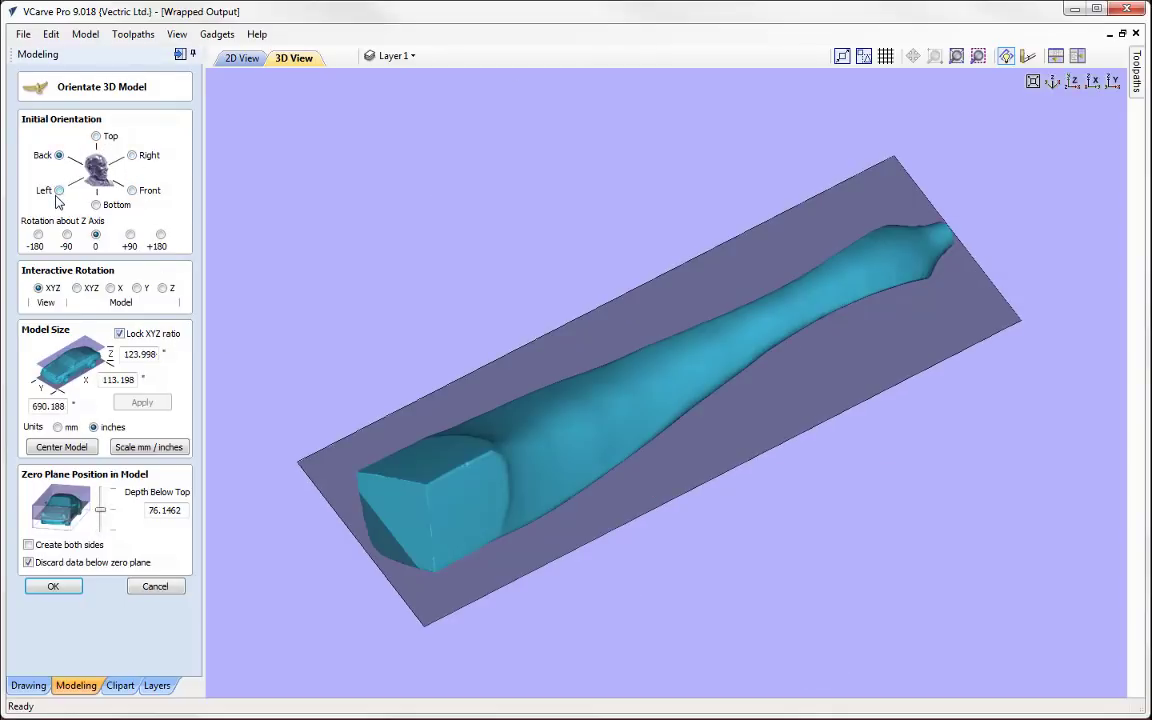
pyautogui.click(59, 191)
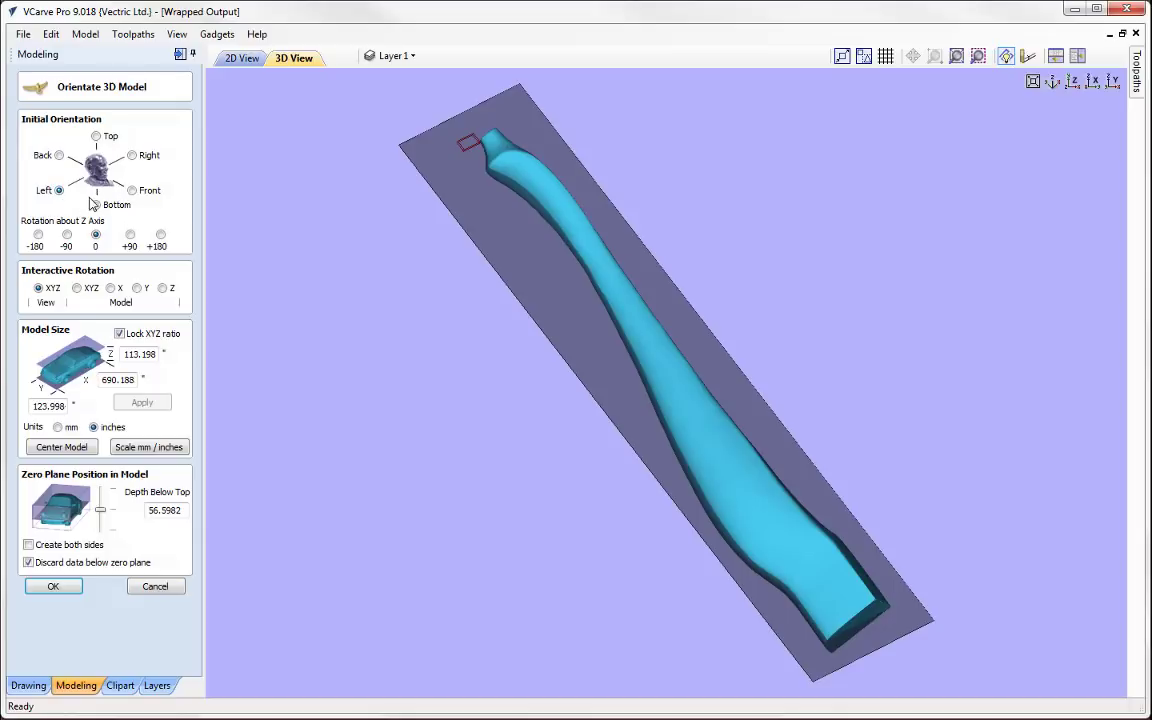
pyautogui.click(95, 204)
pyautogui.click(133, 193)
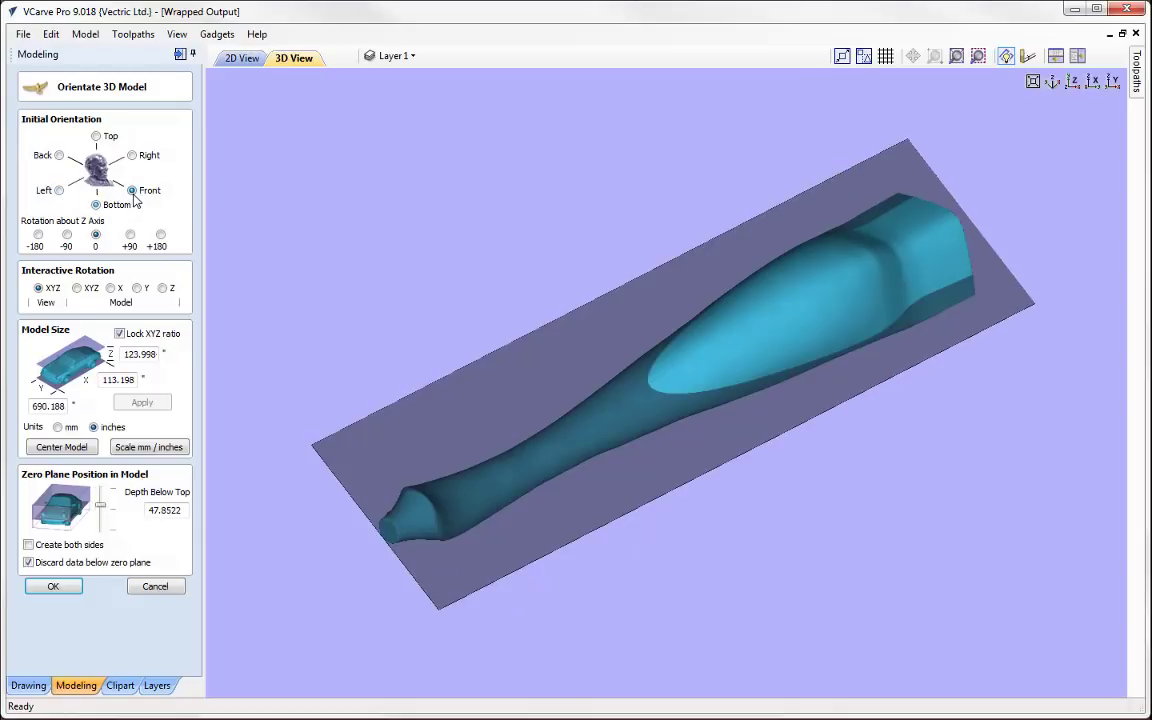
pyautogui.moveTo(962, 216); pyautogui.dragTo(400, 516)
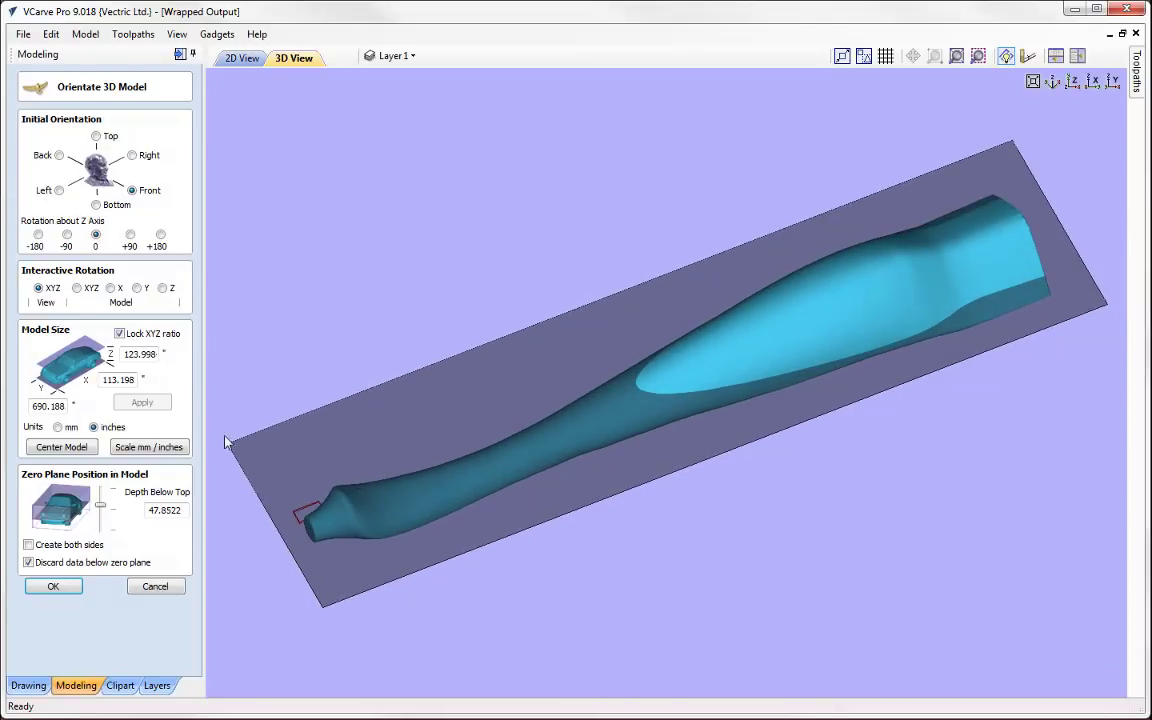
# Convert the table leg model's scale from millimetres to inches and center it in the job.
pyautogui.click(152, 447)
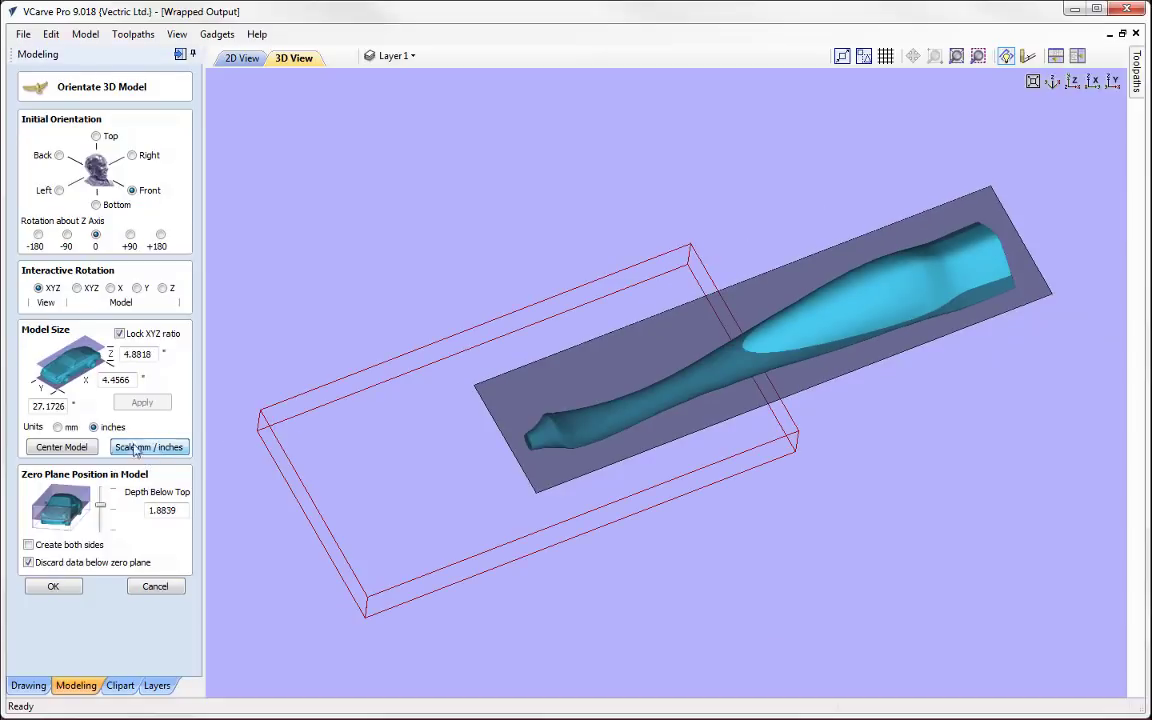
pyautogui.click(62, 448)
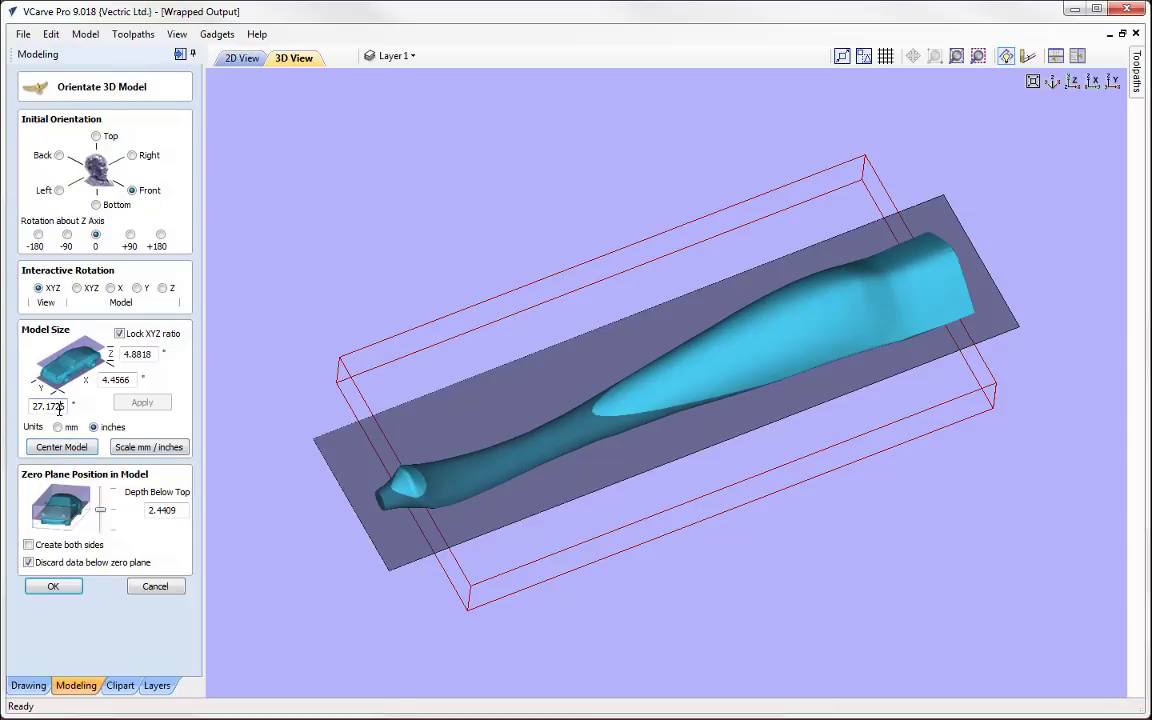
# Scale the table leg model to a Y length of 16 inches with the XYZ ratio locked.
pyautogui.doubleClick(60, 406)
pyautogui.write('16')
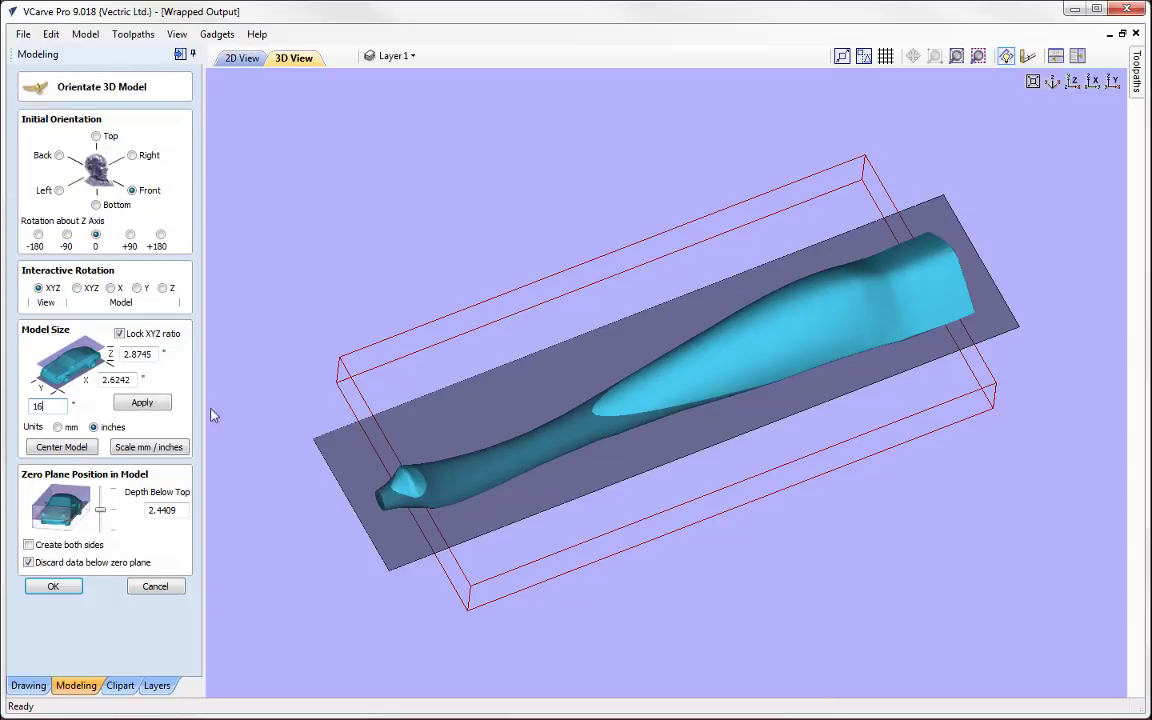
pyautogui.click(142, 402)
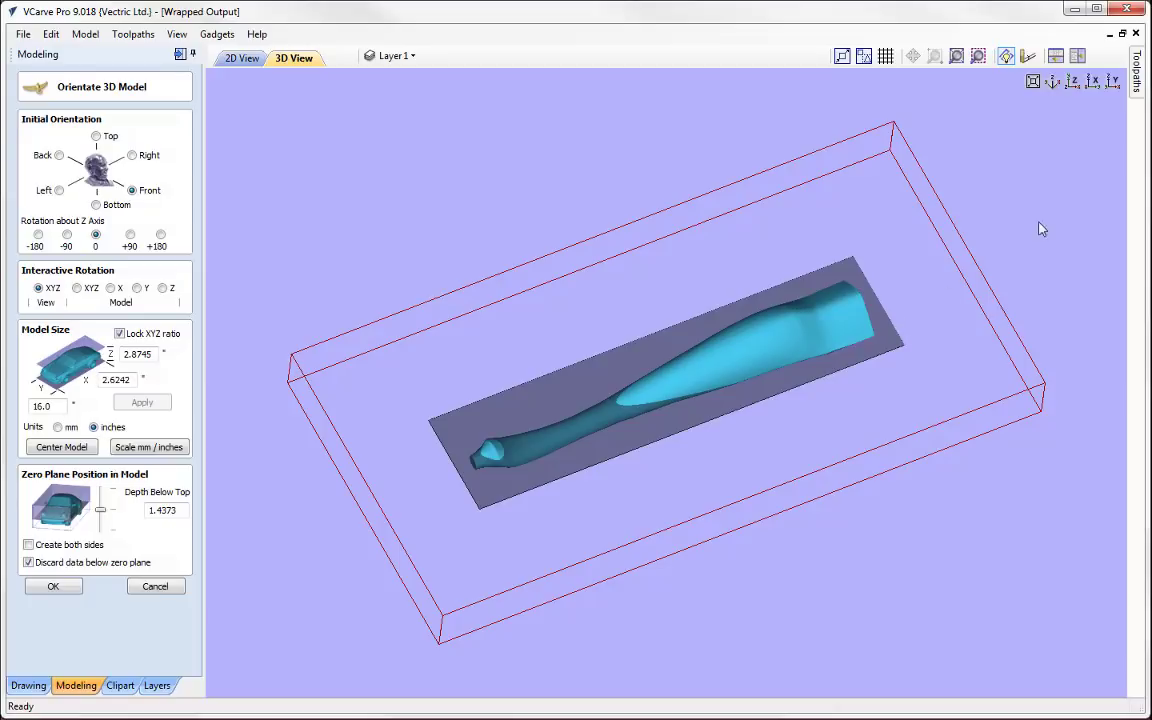
# Lower the zero plane to 1.9834 inches below the model top and create the table leg component with the model unwrapped.
pyautogui.click(1092, 82)
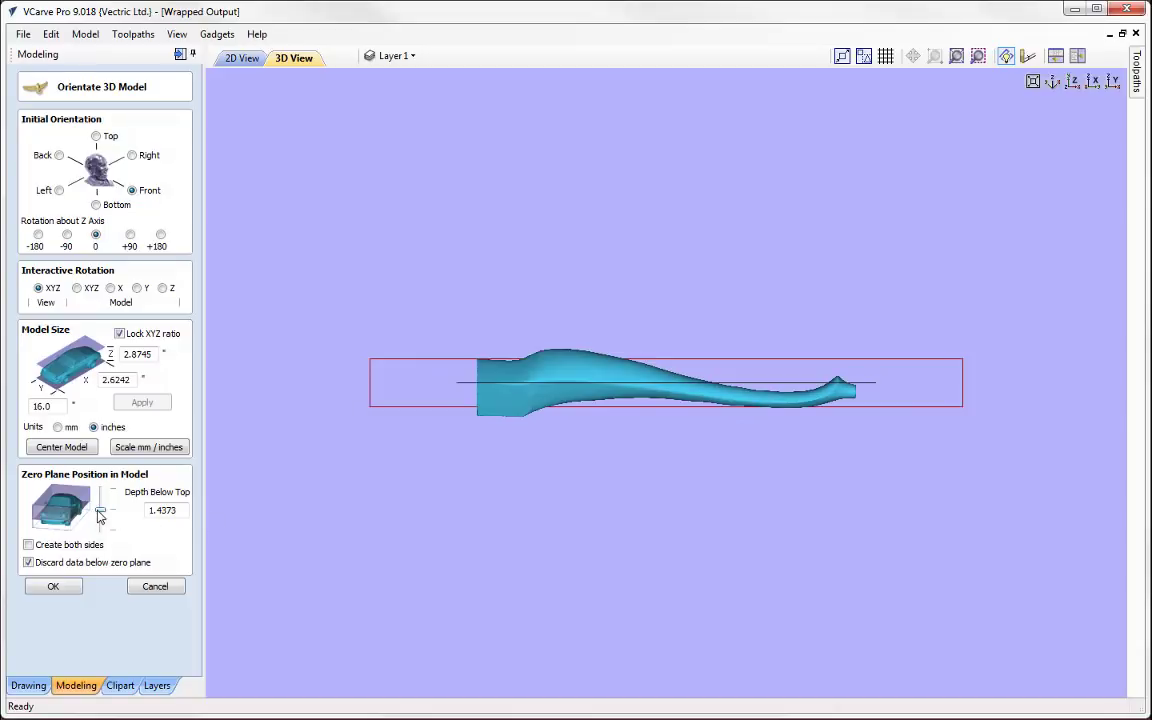
pyautogui.moveTo(99, 513); pyautogui.dragTo(99, 521)
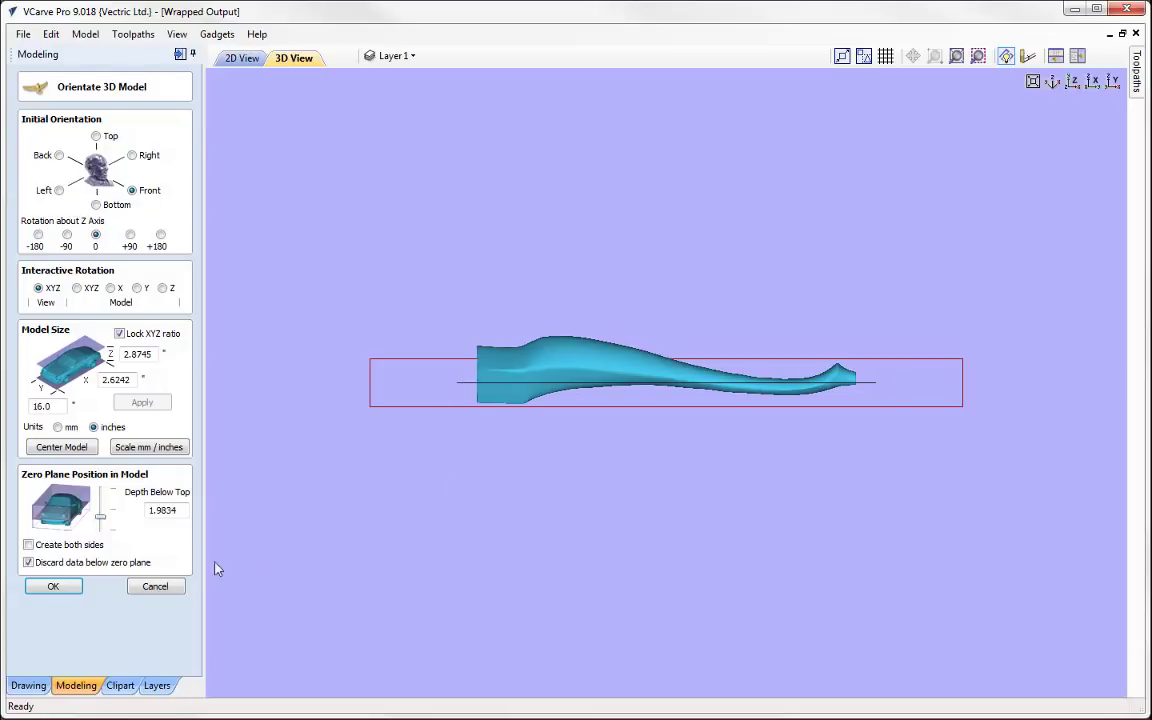
pyautogui.click(55, 589)
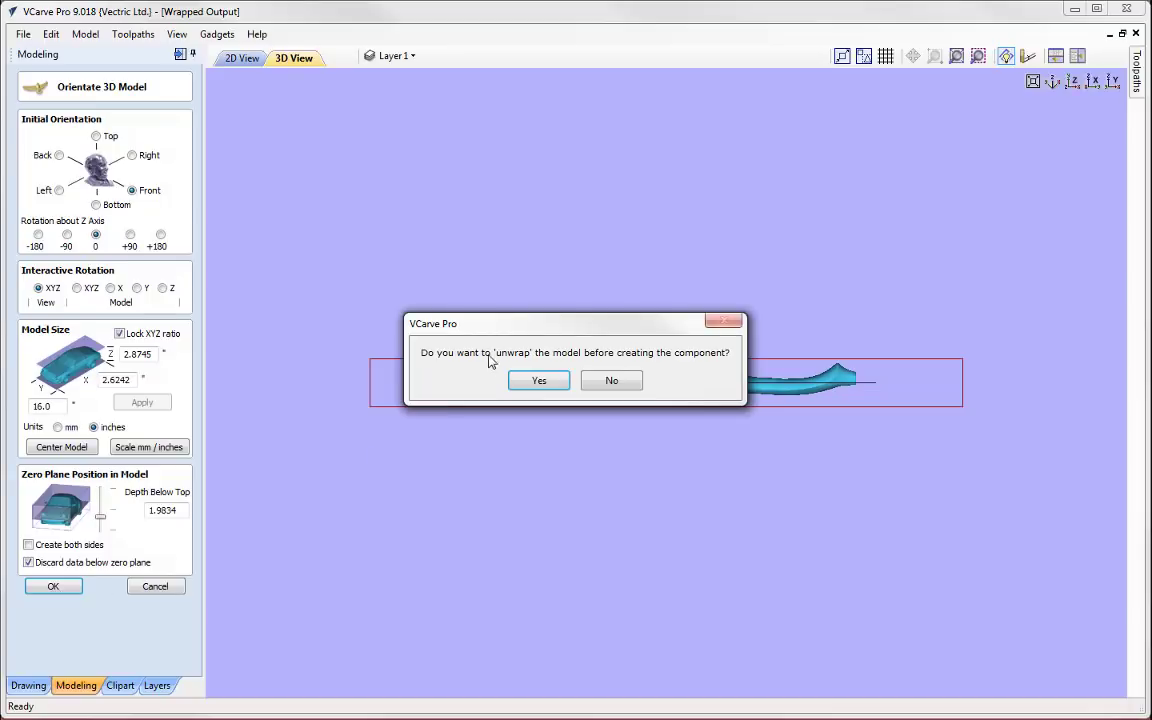
pyautogui.click(540, 384)
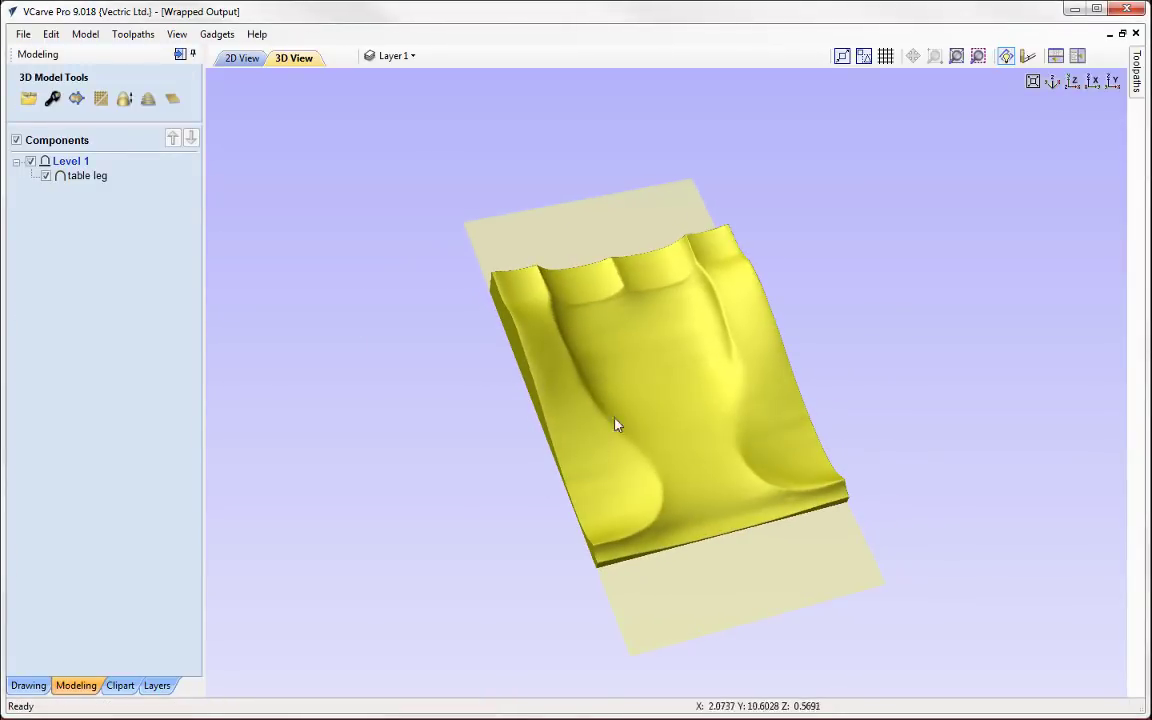
pyautogui.moveTo(617, 424); pyautogui.dragTo(650, 412)
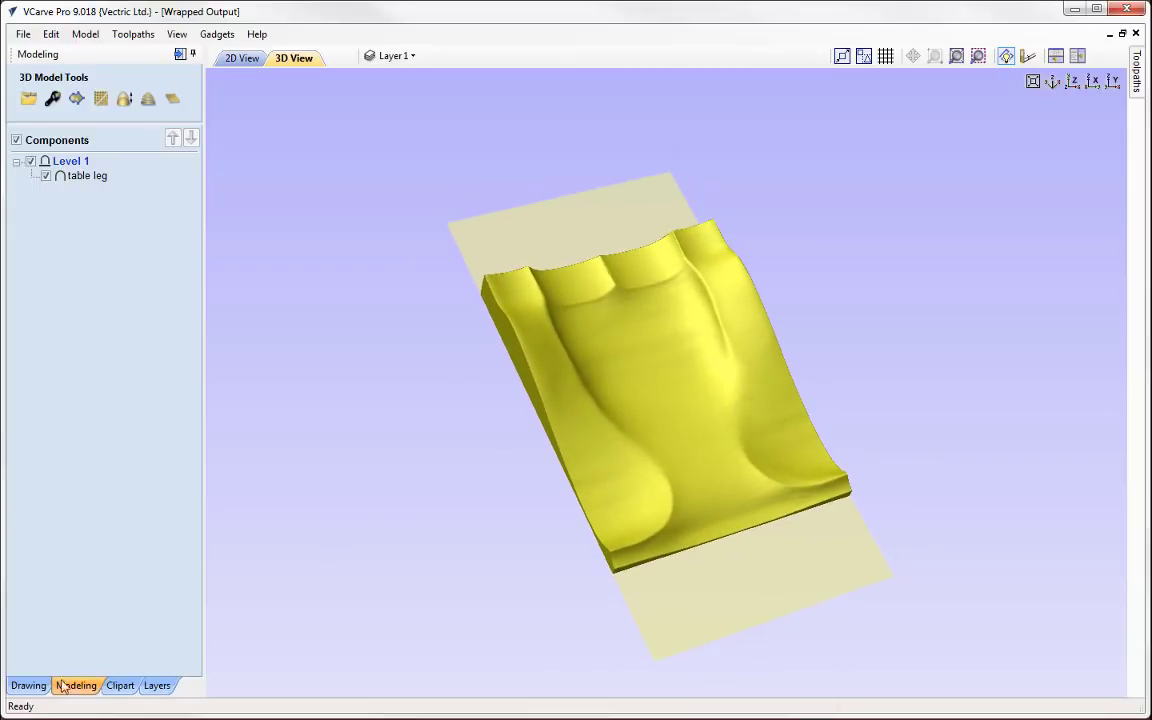
# Change the job's material appearance from solid color to the Beech Light wood.
pyautogui.click(28, 685)
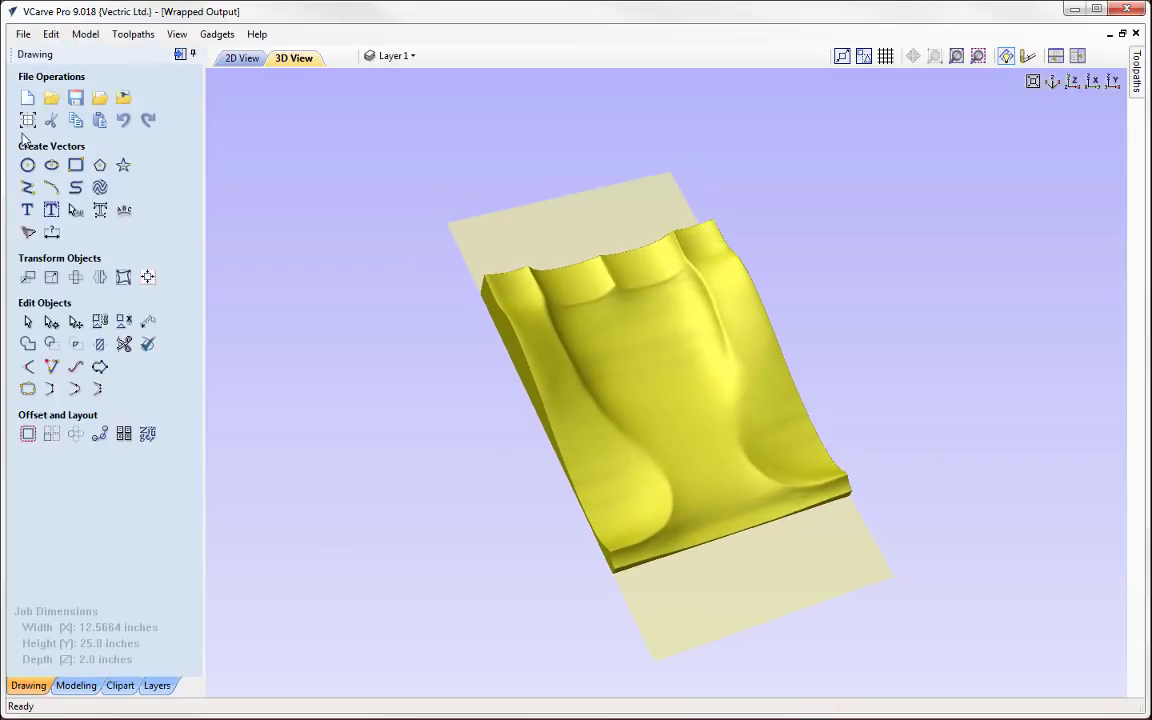
pyautogui.click(28, 120)
pyautogui.click(150, 549)
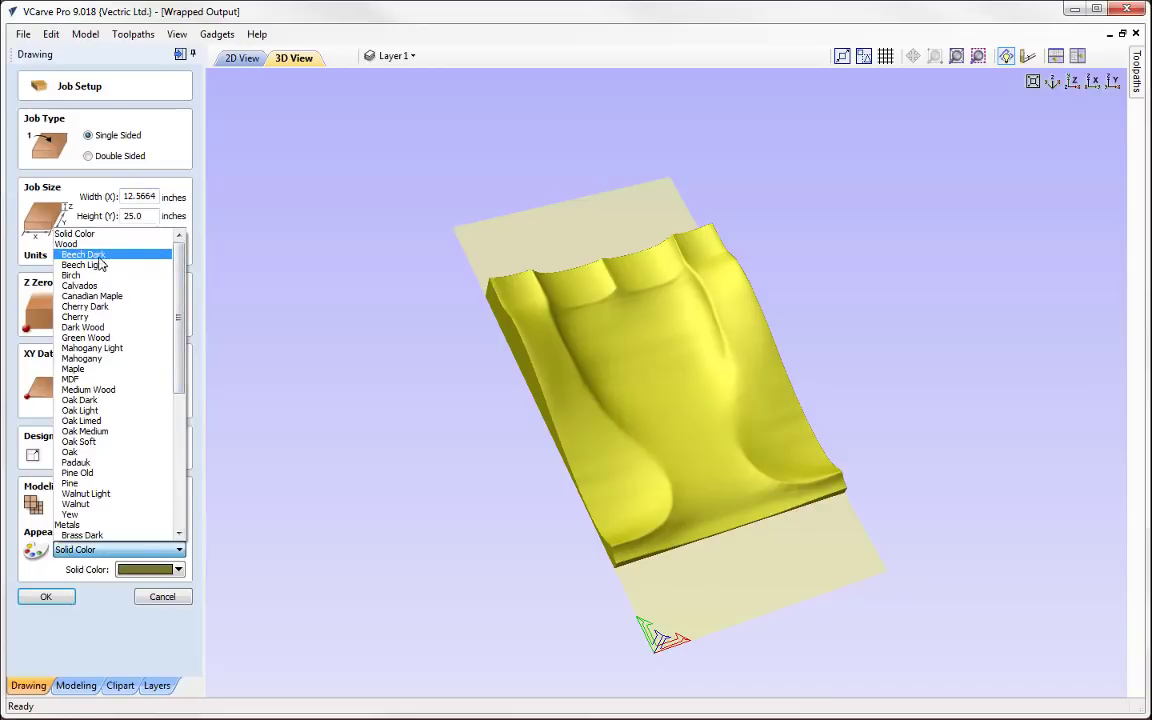
pyautogui.click(84, 264)
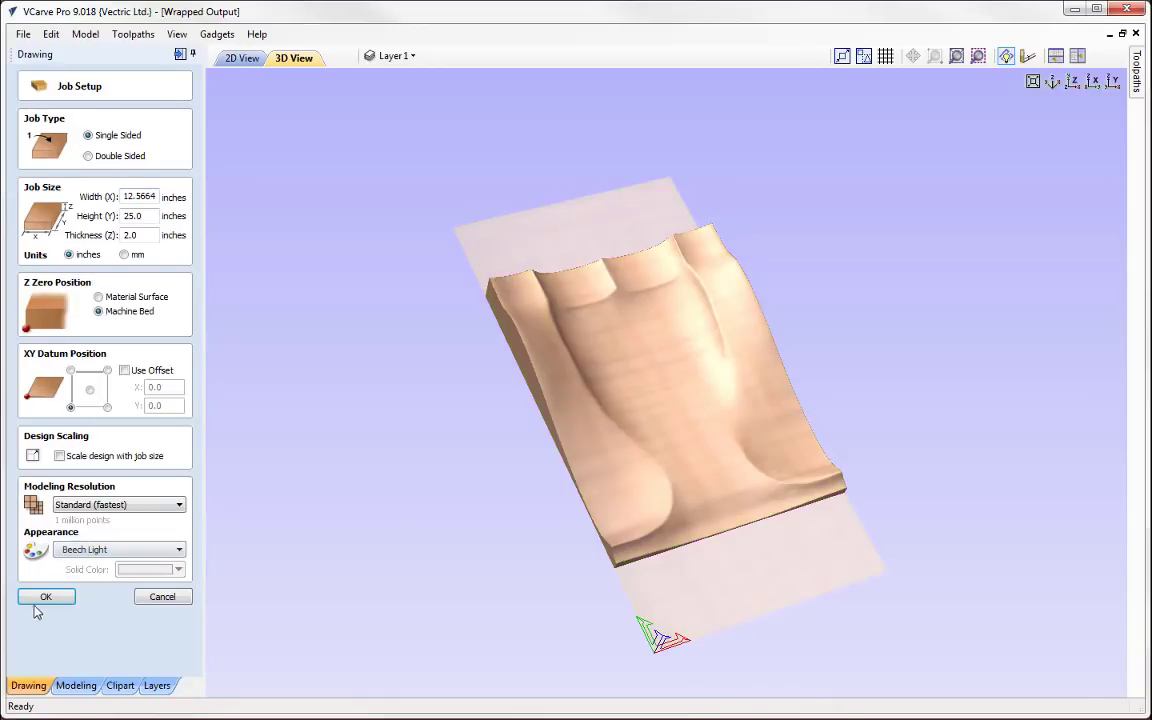
pyautogui.click(46, 596)
pyautogui.moveTo(625, 500); pyautogui.dragTo(680, 448)
pyautogui.scroll(2, 680, 448)
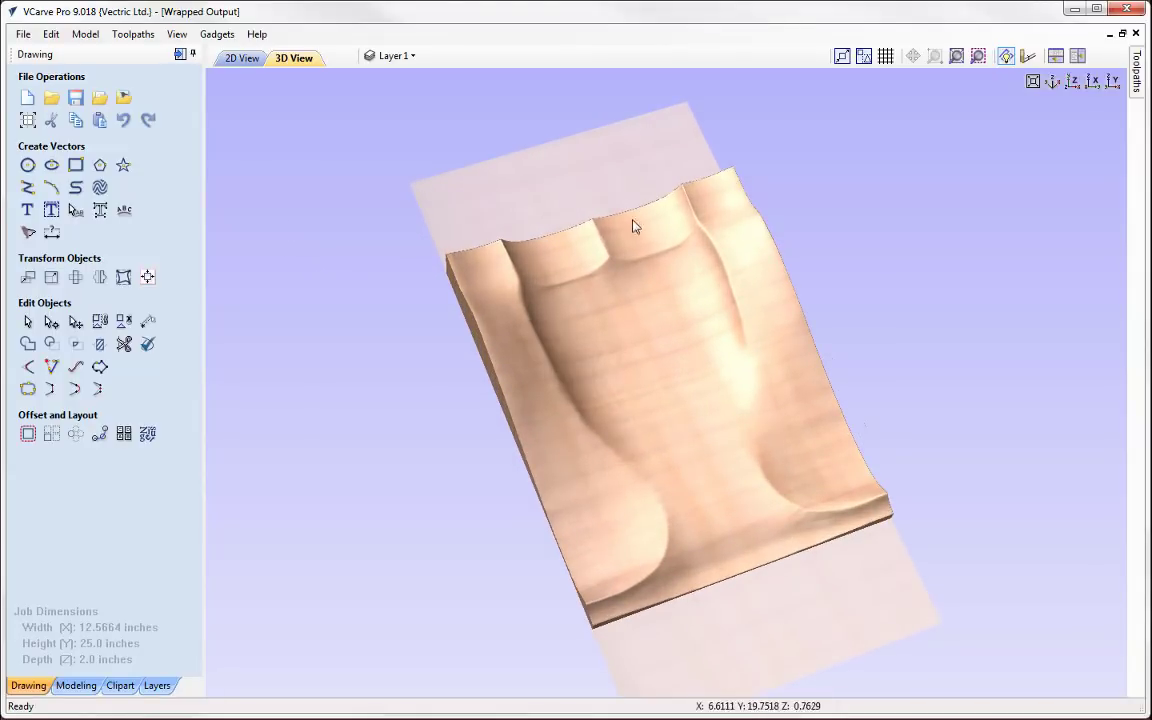
# Review the wrapping options for toolpath drawing and inspect the unwrapped table leg from above.
pyautogui.click(133, 35)
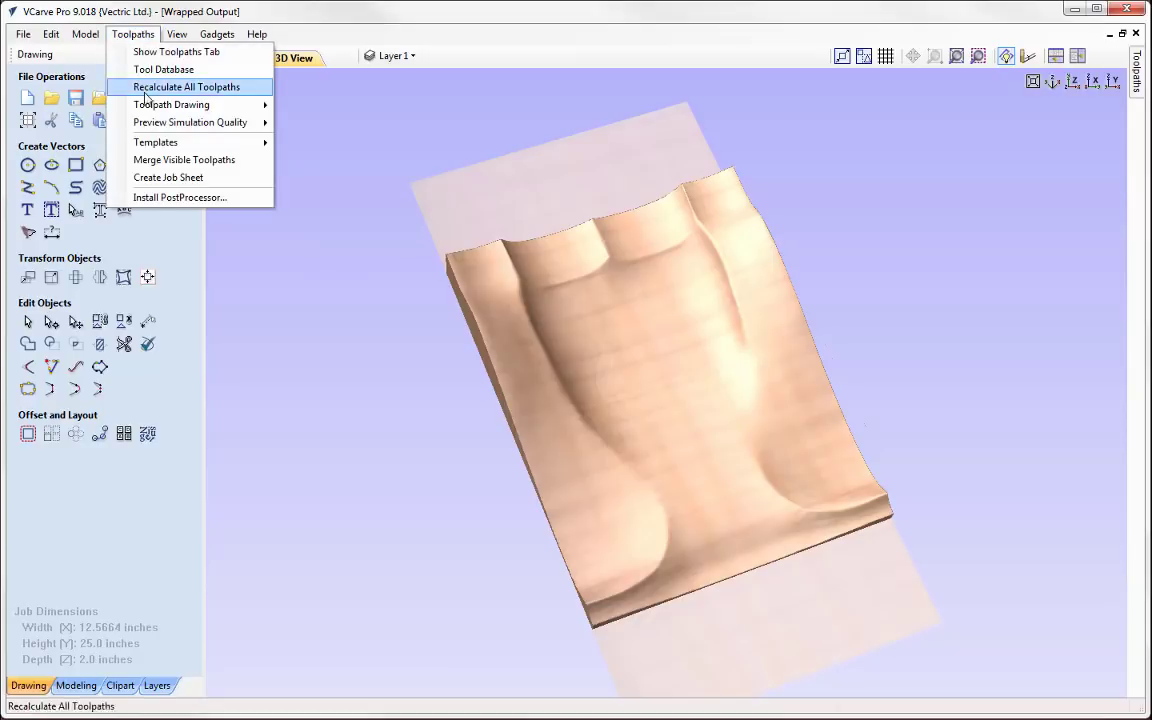
pyautogui.moveTo(150, 105)
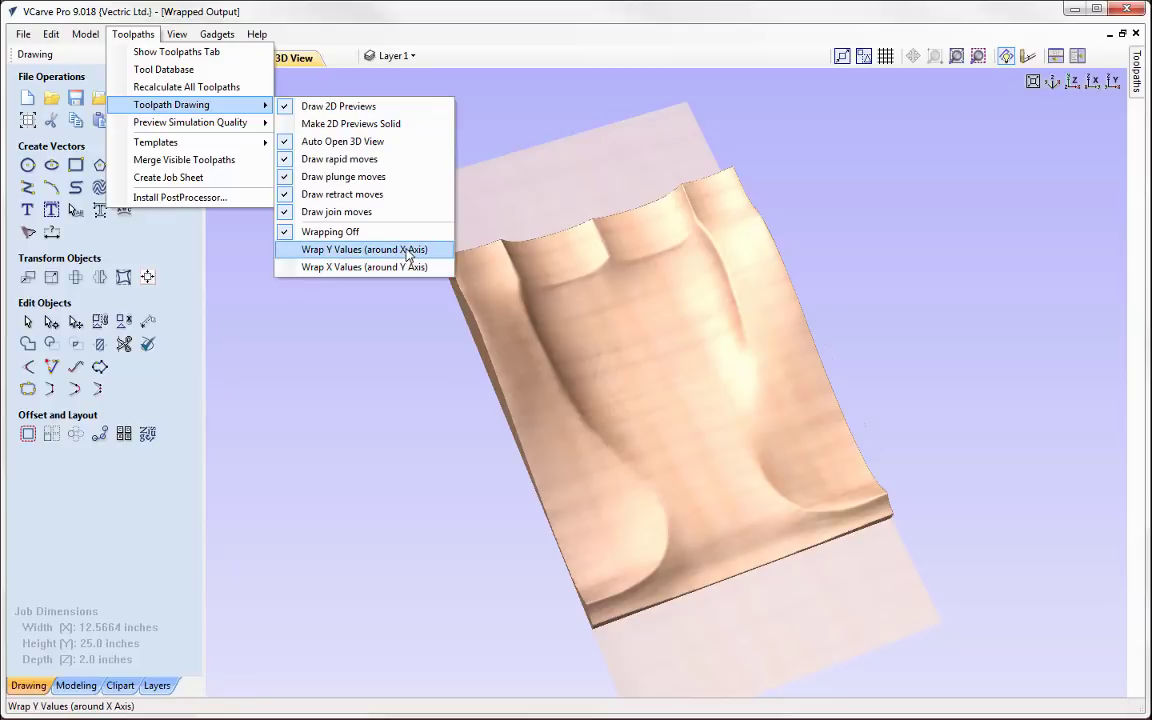
pyautogui.click(409, 256)
pyautogui.moveTo(753, 473); pyautogui.dragTo(758, 381)
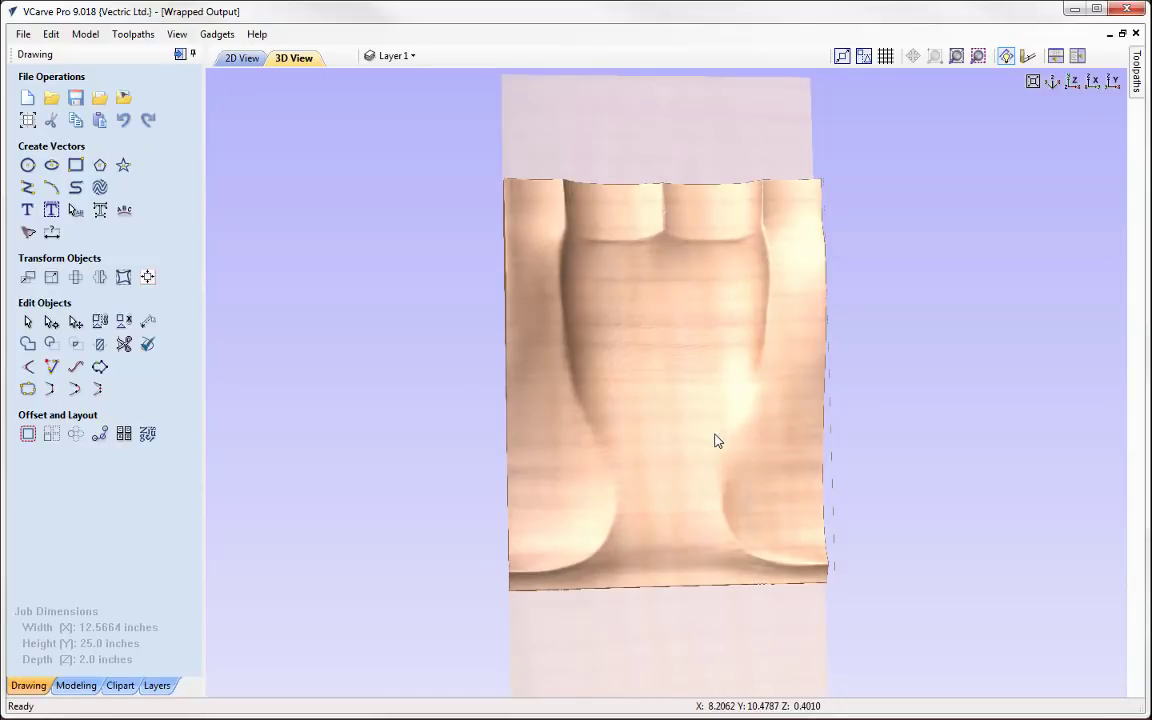
pyautogui.click(1073, 82)
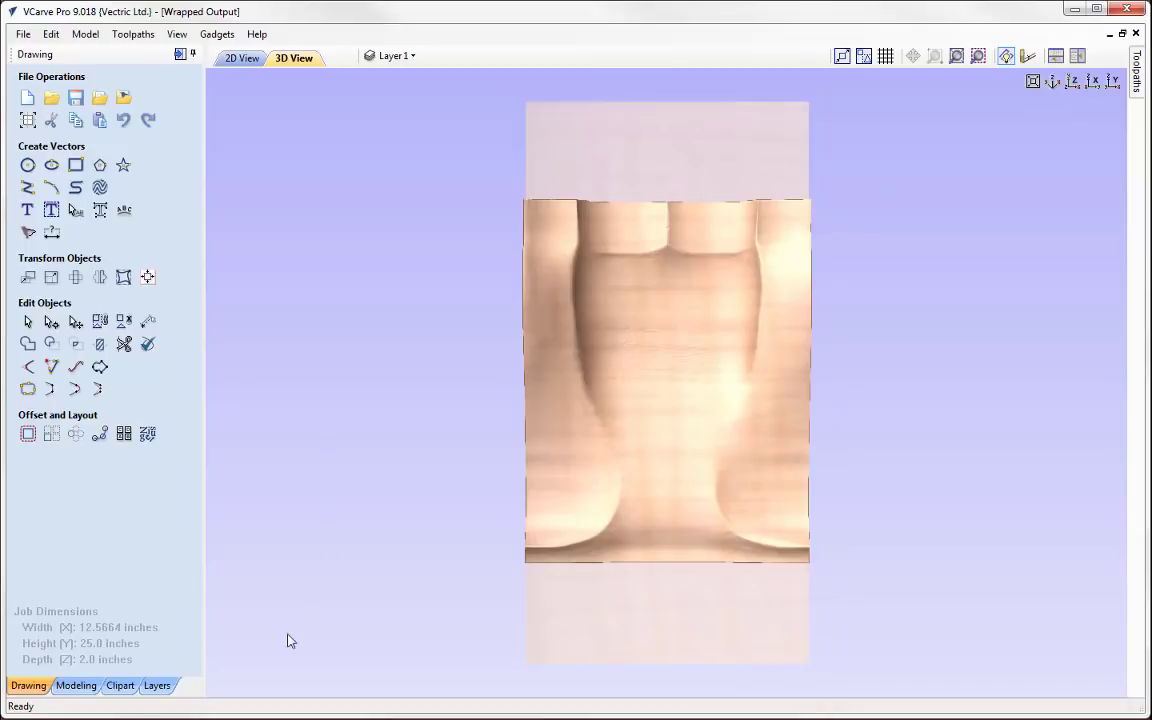
# Try to import a second external 3D model into the wrapped job.
pyautogui.click(76, 686)
pyautogui.click(28, 98)
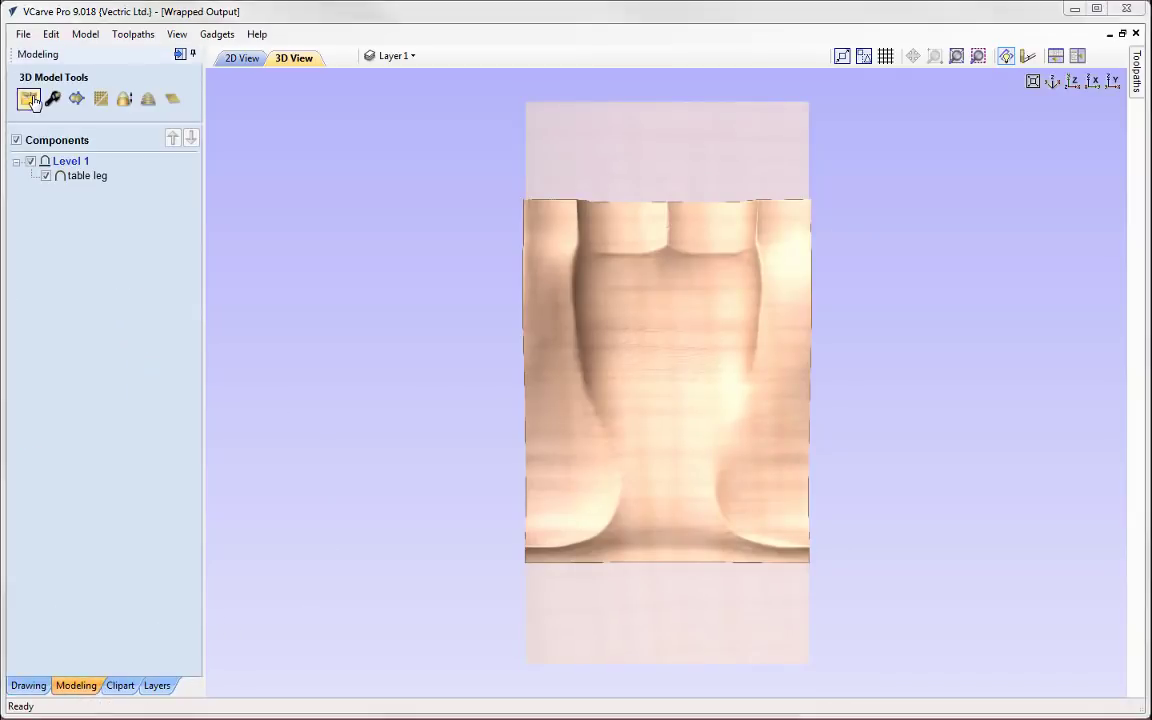
pyautogui.click(493, 266)
pyautogui.click(668, 478)
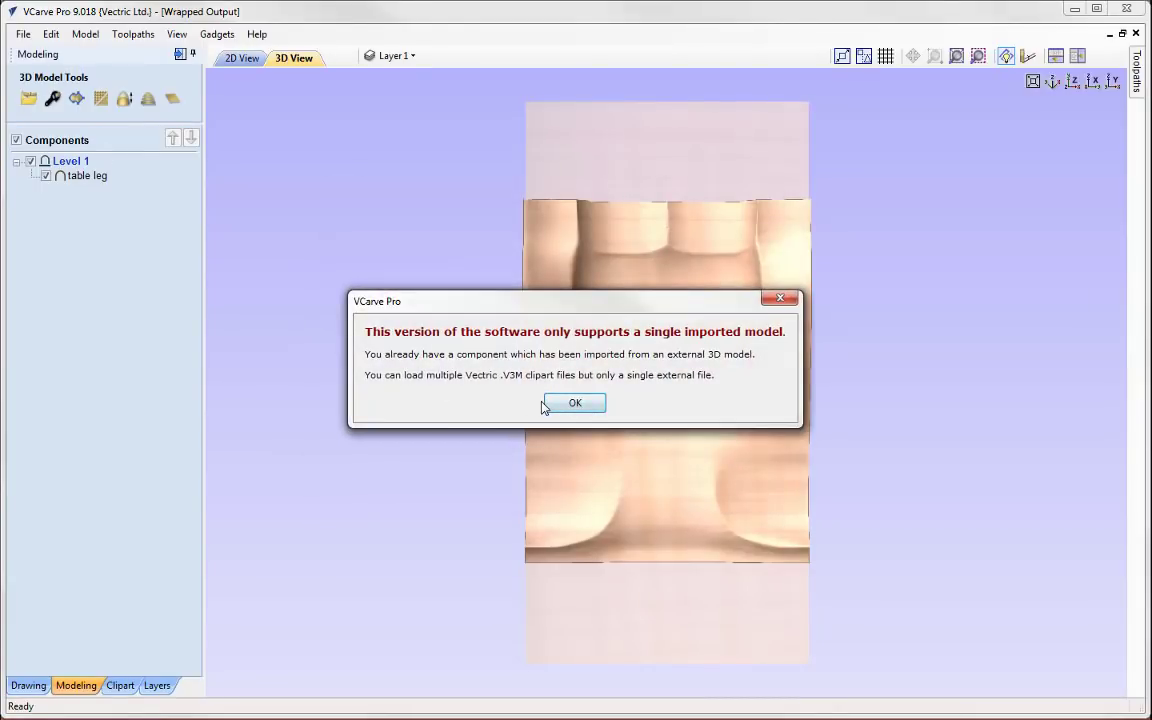
pyautogui.click(781, 298)
# Place the Flower_Flourish clipart from the Plants & Fruit library on the upper part of the leg.
pyautogui.click(121, 686)
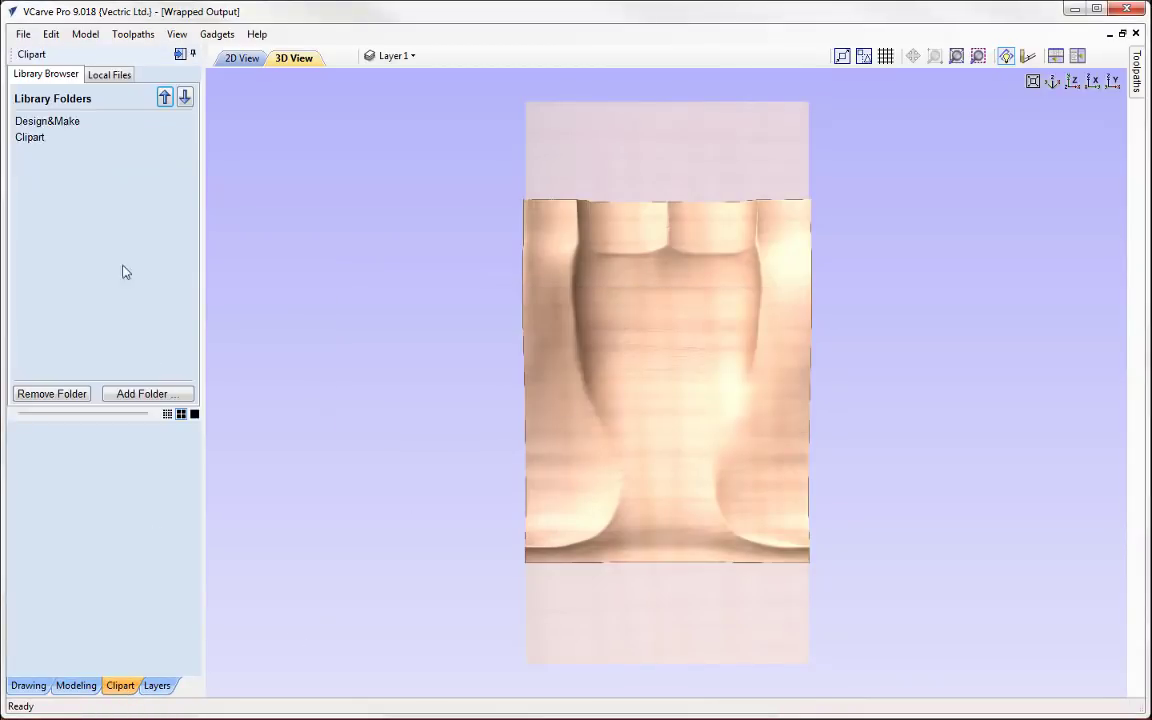
pyautogui.click(30, 139)
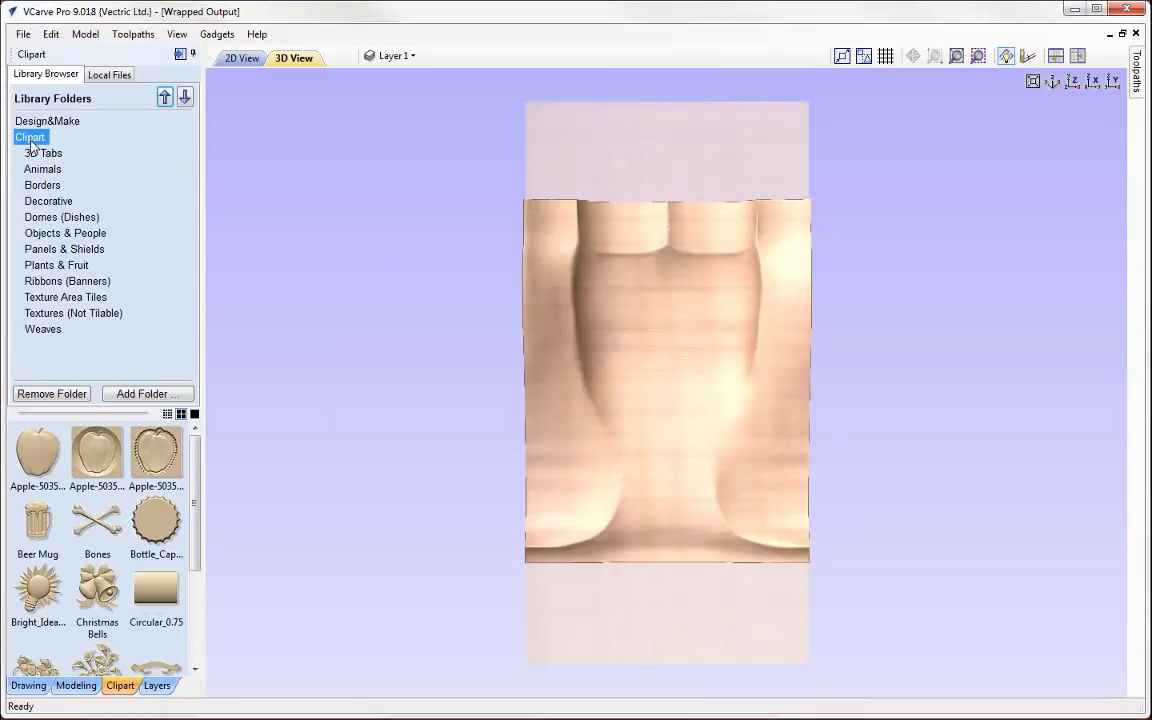
pyautogui.click(66, 267)
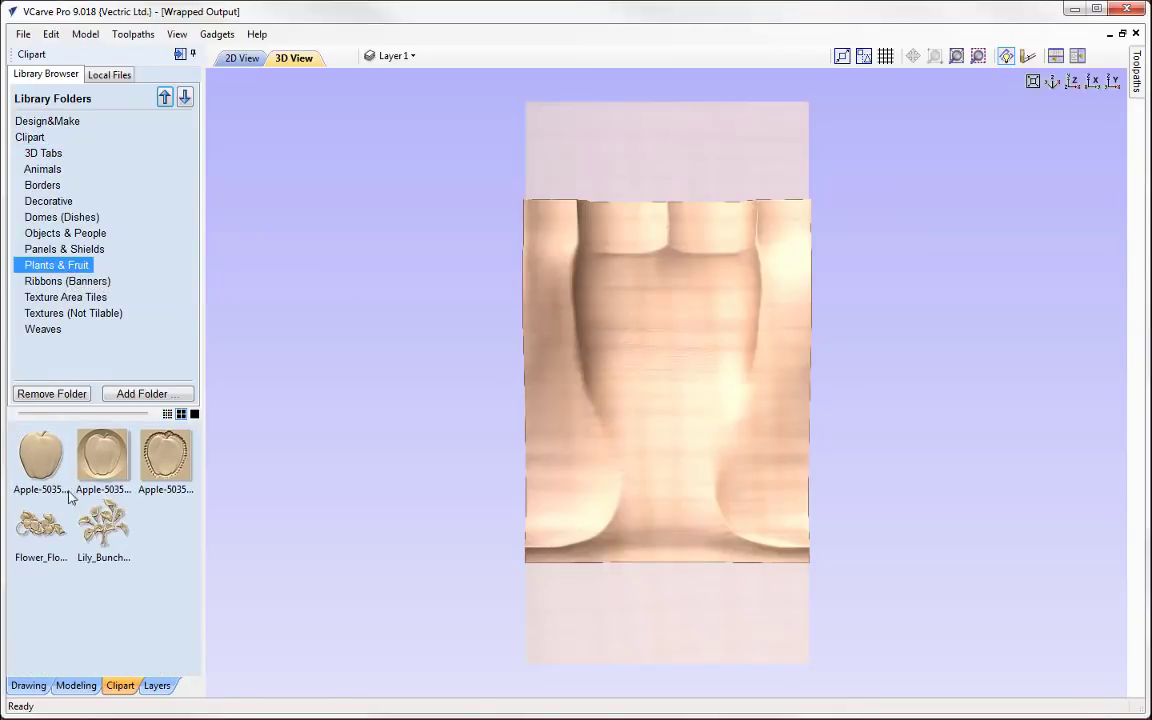
pyautogui.moveTo(31, 540); pyautogui.dragTo(710, 341)
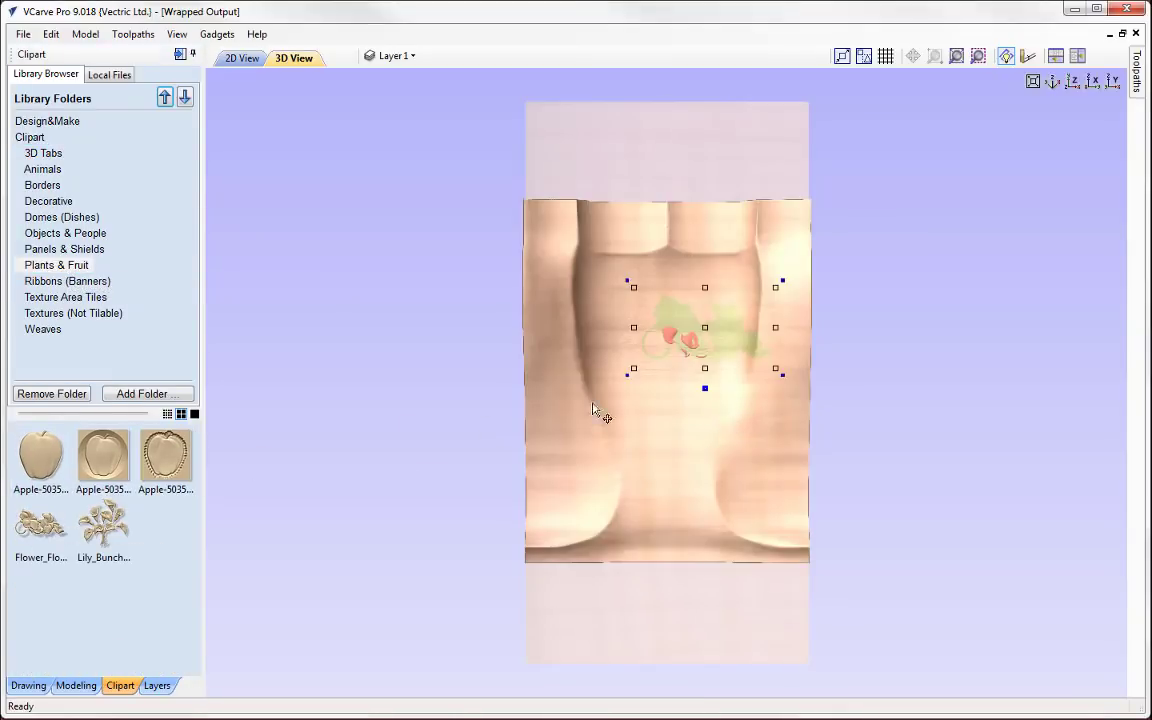
# Insert a new component level and move the Flower_Flourish component into it, above the table leg.
pyautogui.click(75, 686)
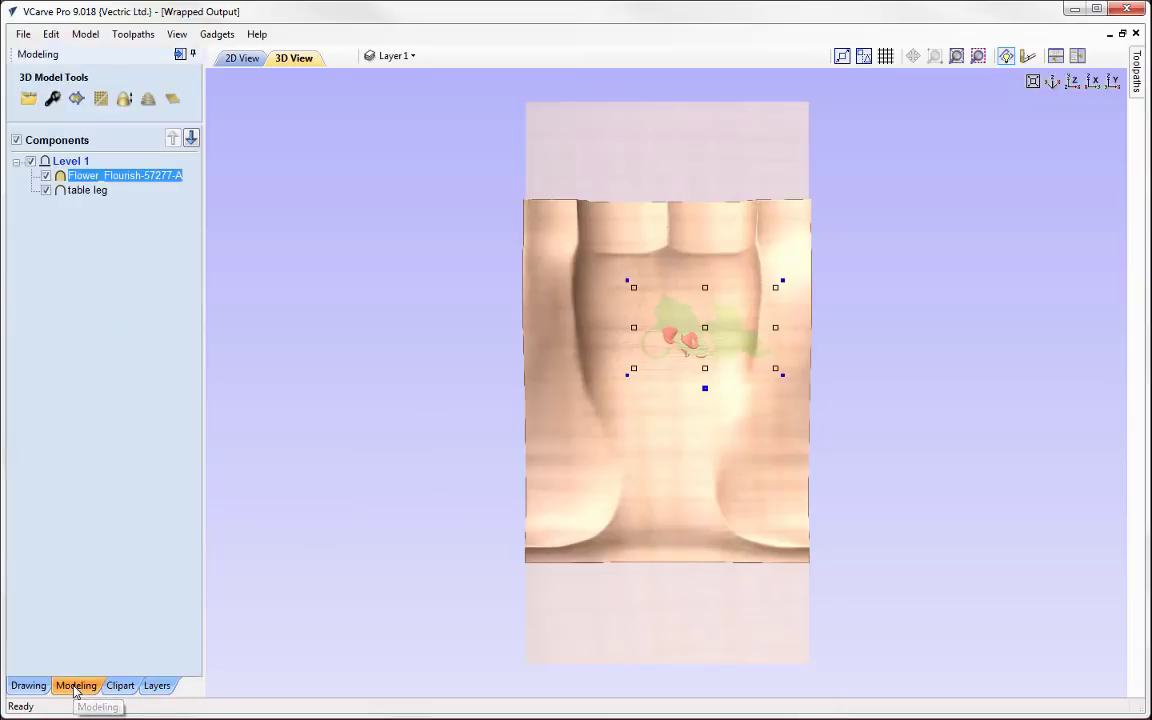
pyautogui.click(60, 163)
pyautogui.rightClick(60, 163)
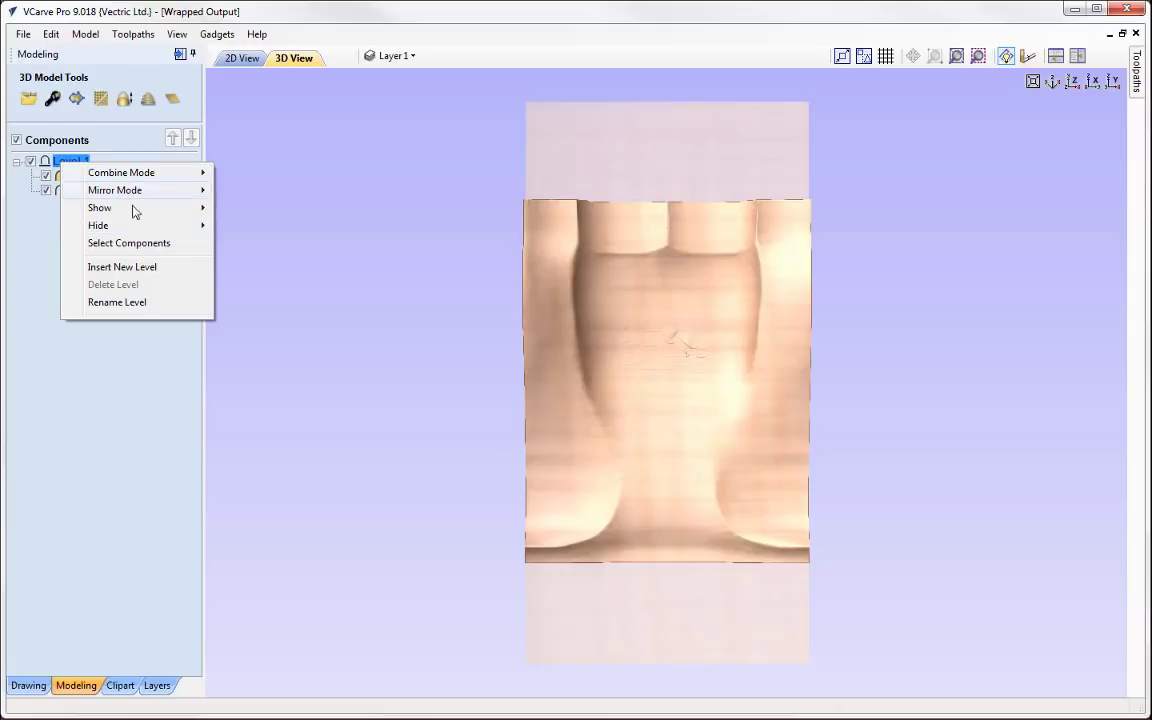
pyautogui.click(122, 267)
pyautogui.moveTo(100, 190); pyautogui.dragTo(80, 168)
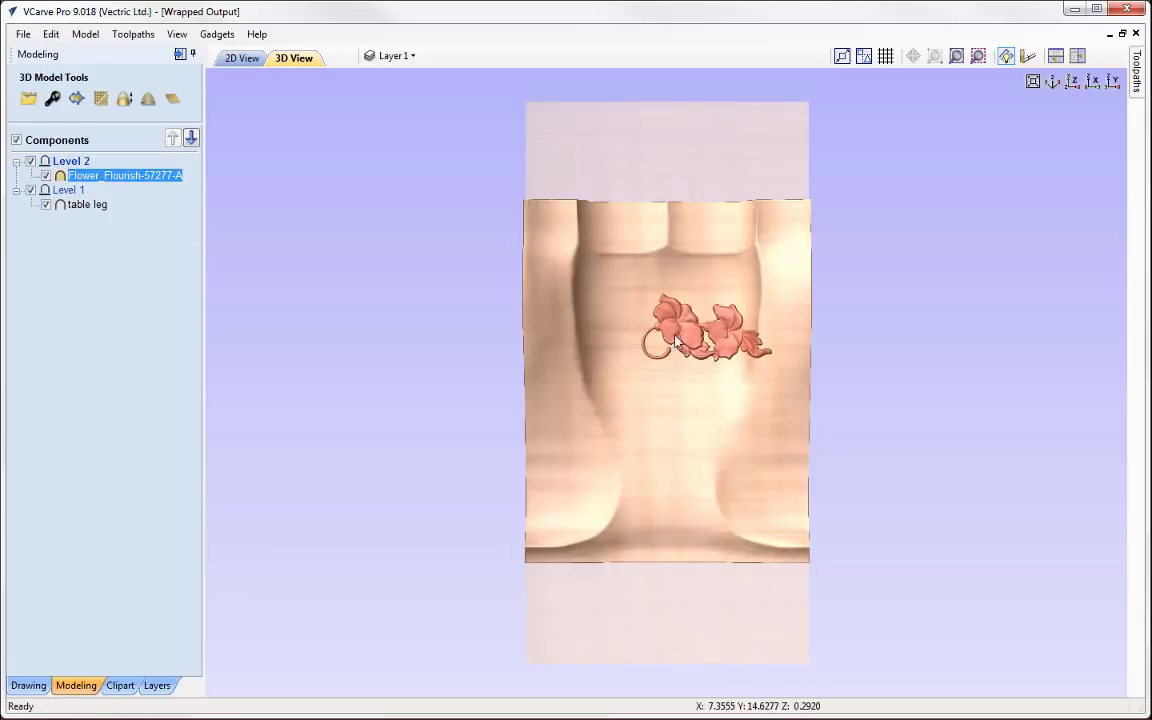
# Rotate the flower flourish to run along the leg's length and position it just beside the job's vertical center line.
pyautogui.click(678, 335)
pyautogui.scroll(5, 785, 565)
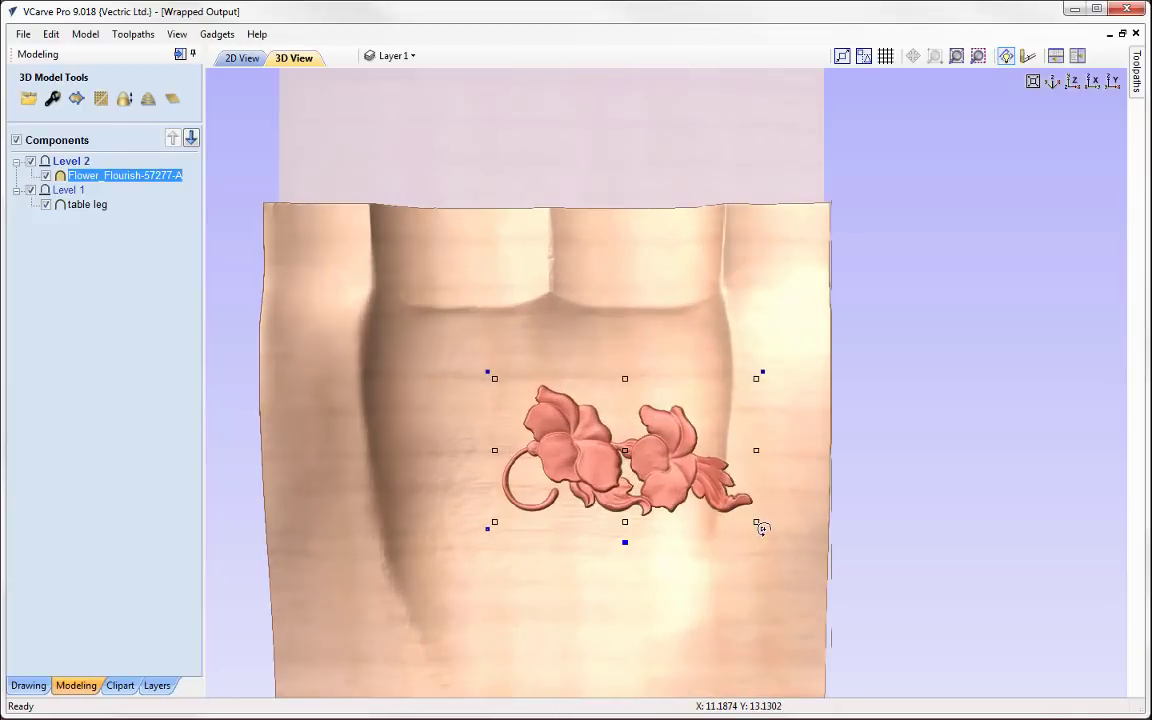
pyautogui.moveTo(762, 528); pyautogui.dragTo(593, 597)
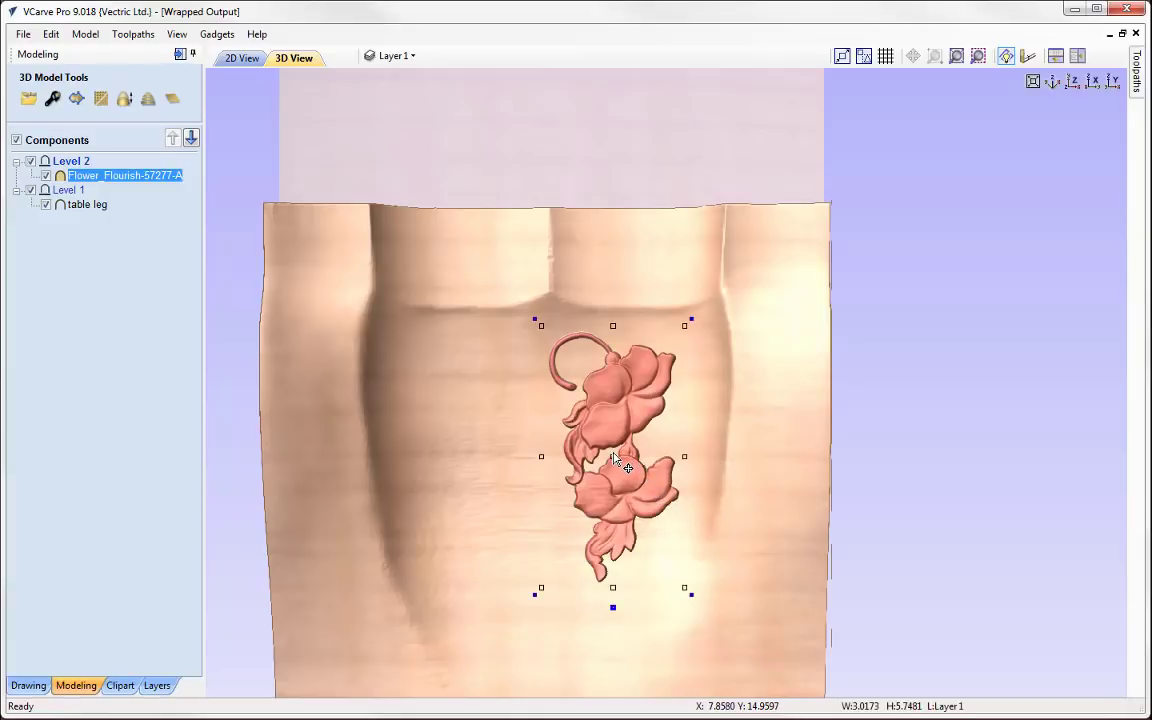
pyautogui.click(615, 458)
pyautogui.moveTo(596, 440); pyautogui.dragTo(589, 438)
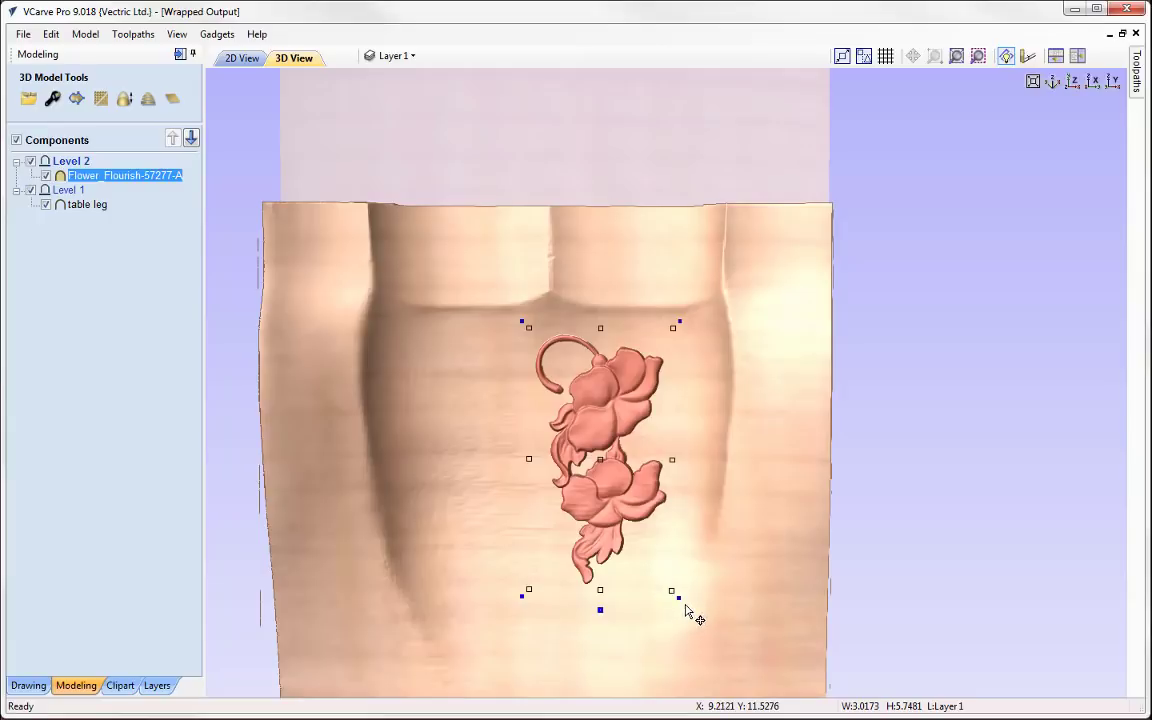
pyautogui.moveTo(676, 596); pyautogui.dragTo(696, 604)
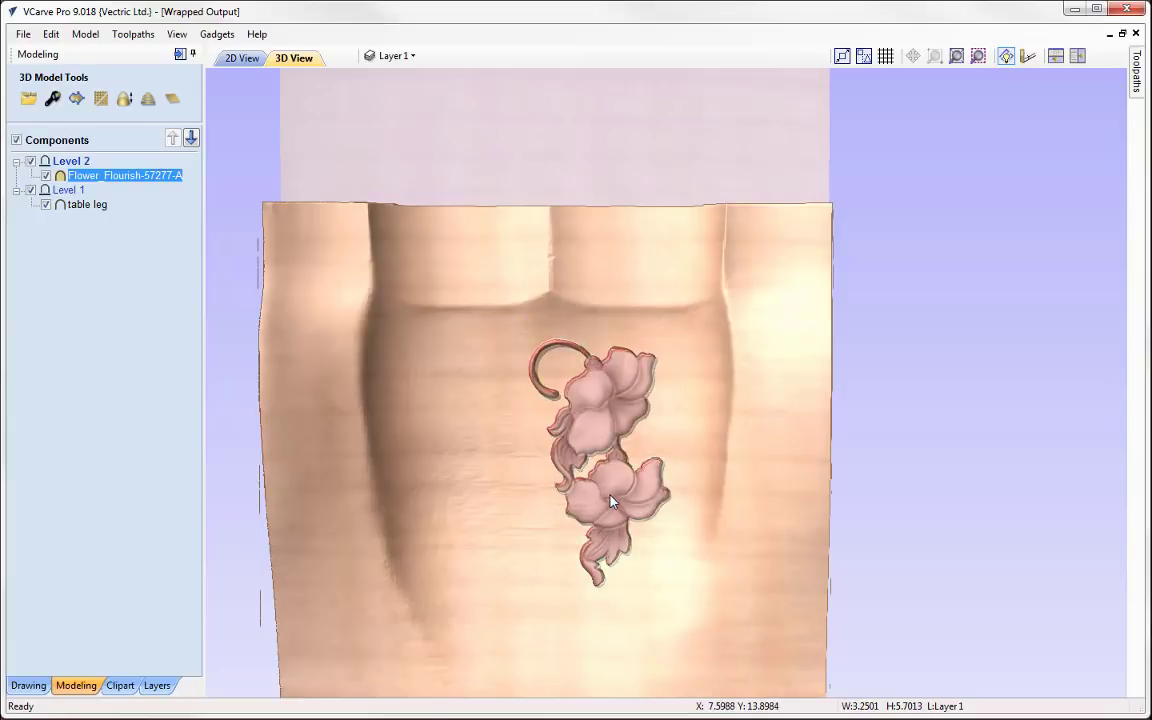
pyautogui.moveTo(612, 500); pyautogui.dragTo(617, 495)
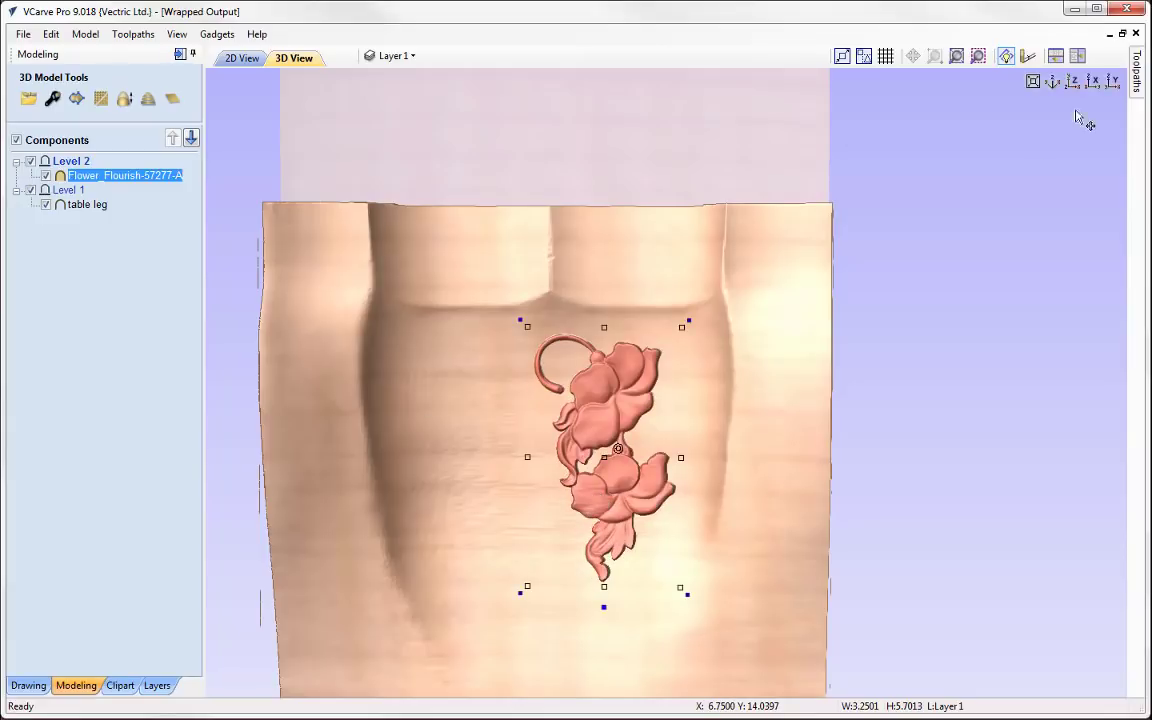
# Create a horizontally flipped copy of the flower flourish about the job center, and switch to the toolpath operations layout.
pyautogui.click(976, 57)
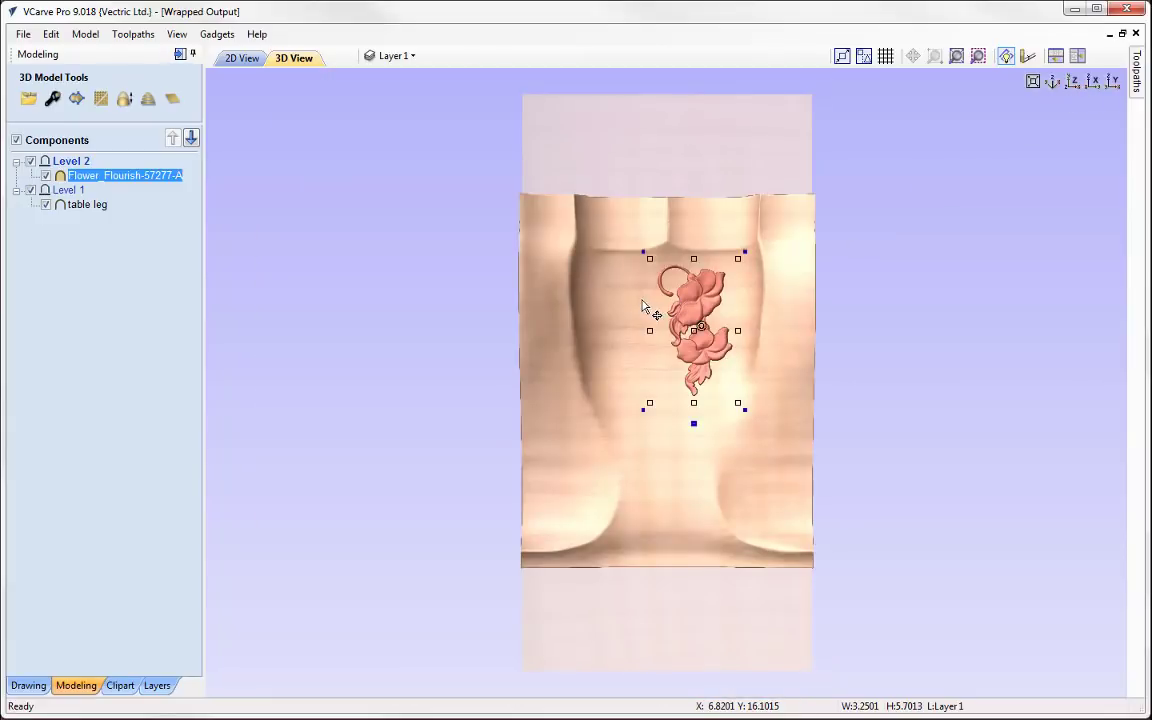
pyautogui.click(28, 686)
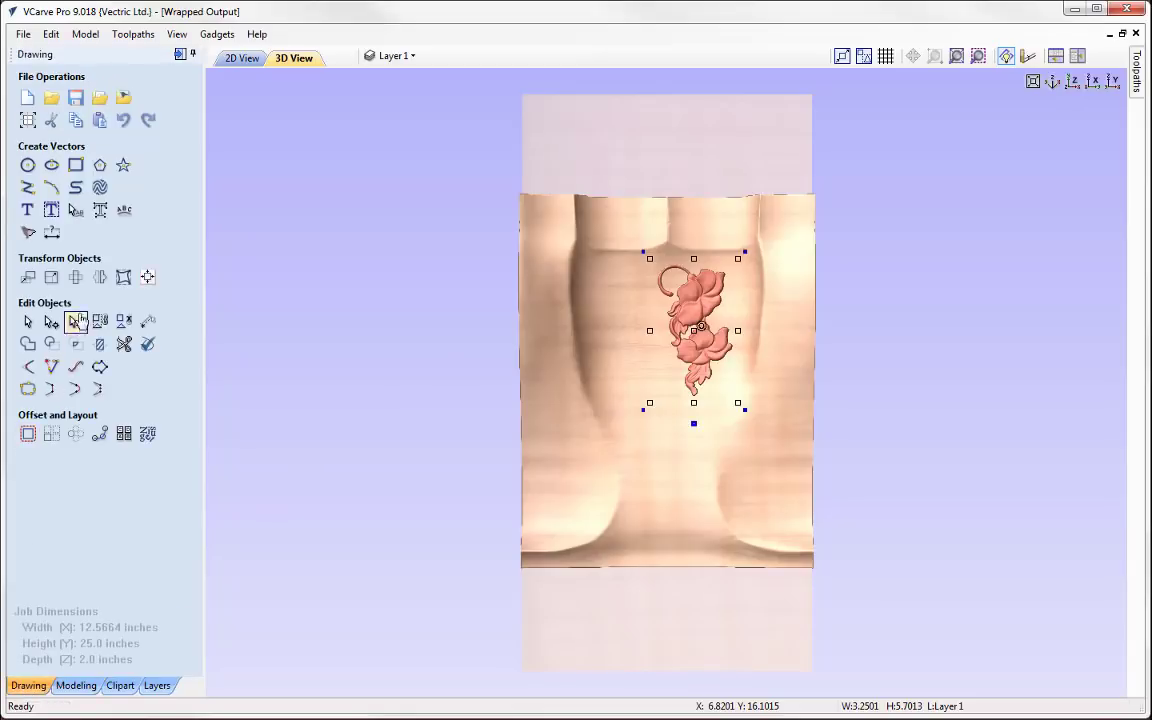
pyautogui.click(100, 278)
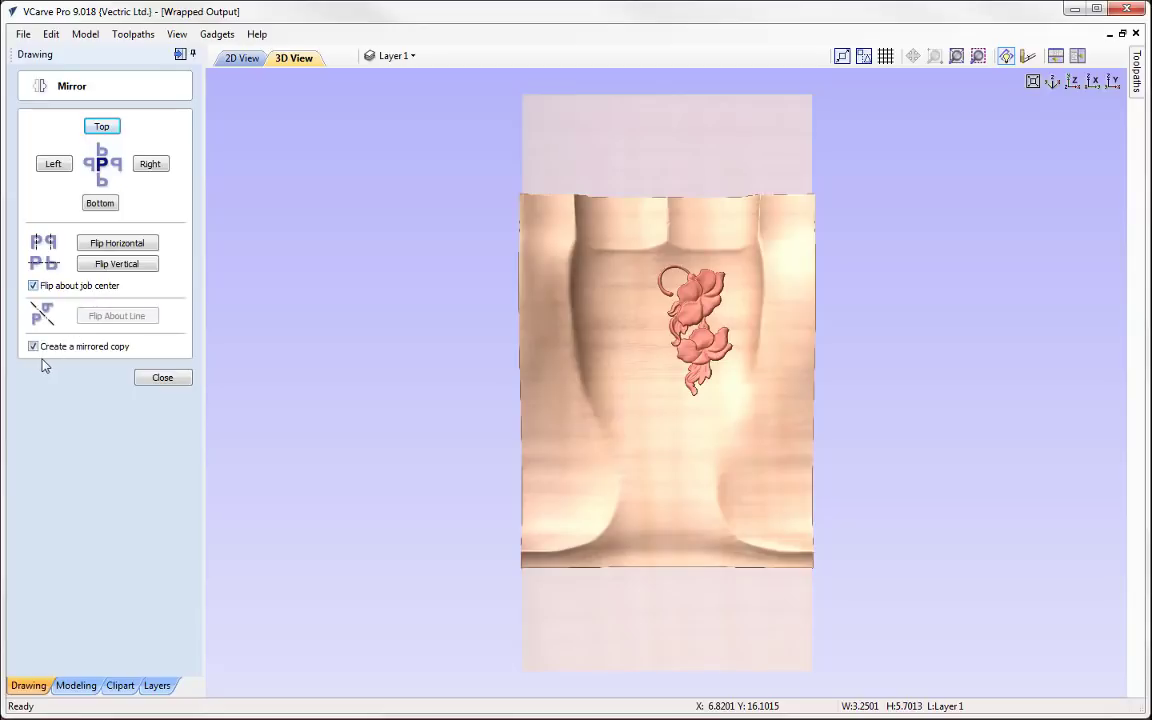
pyautogui.click(124, 247)
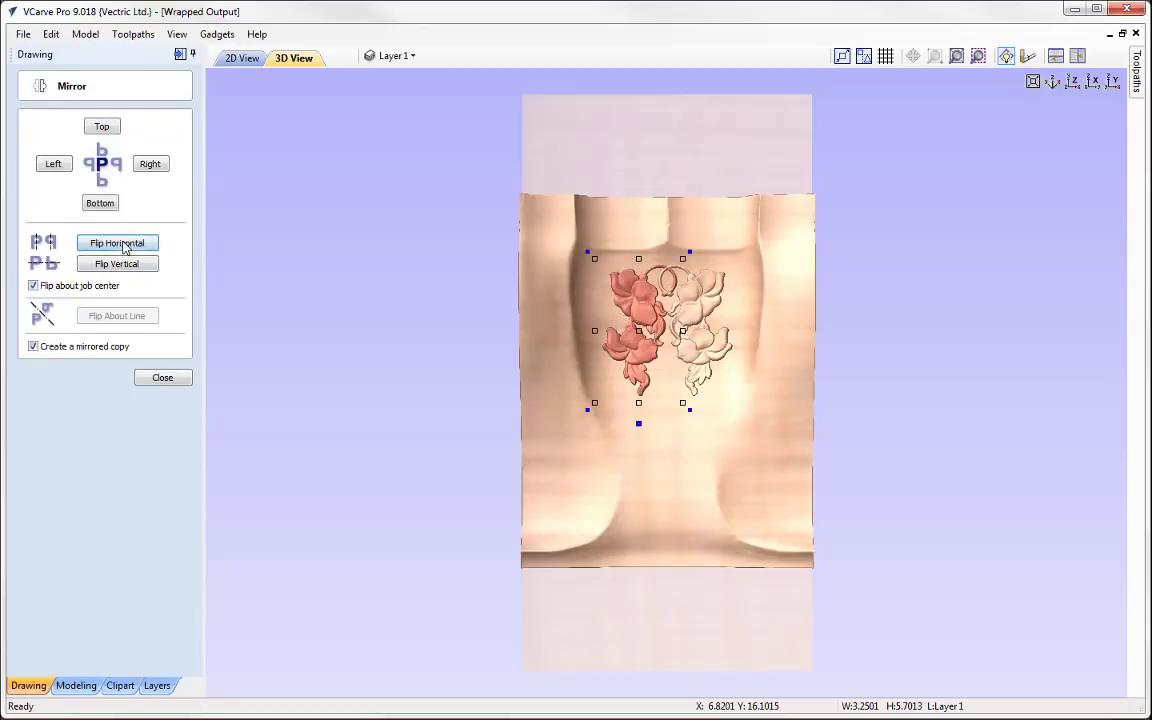
pyautogui.click(160, 378)
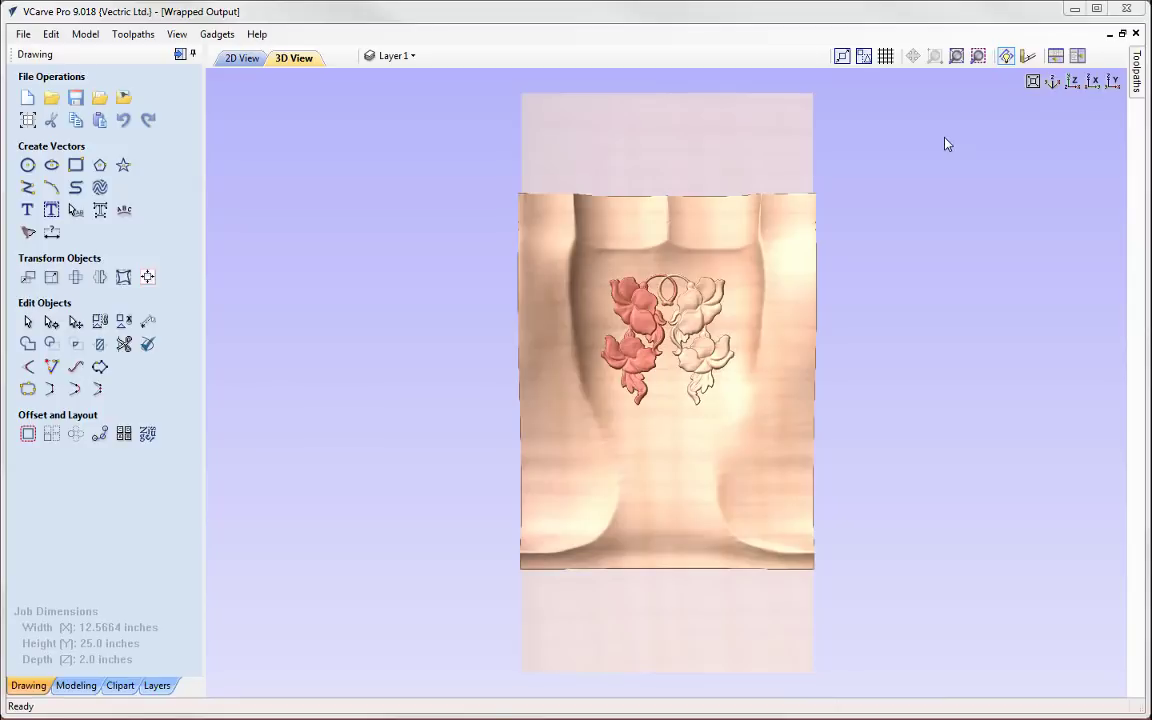
pyautogui.click(179, 55)
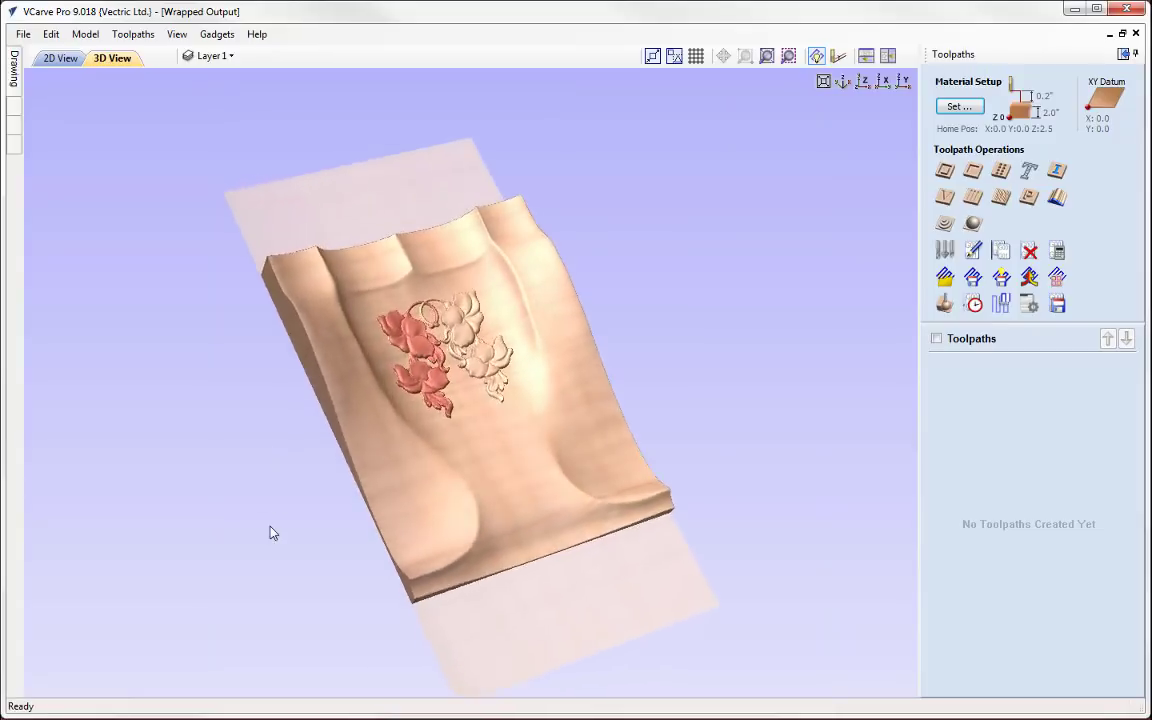
# Confirm the material setup and calculate a 3D finish toolpath with the 0.25 inch ball nose, model boundary, 0.125 inch offset and 90-degree raster.
pyautogui.click(960, 107)
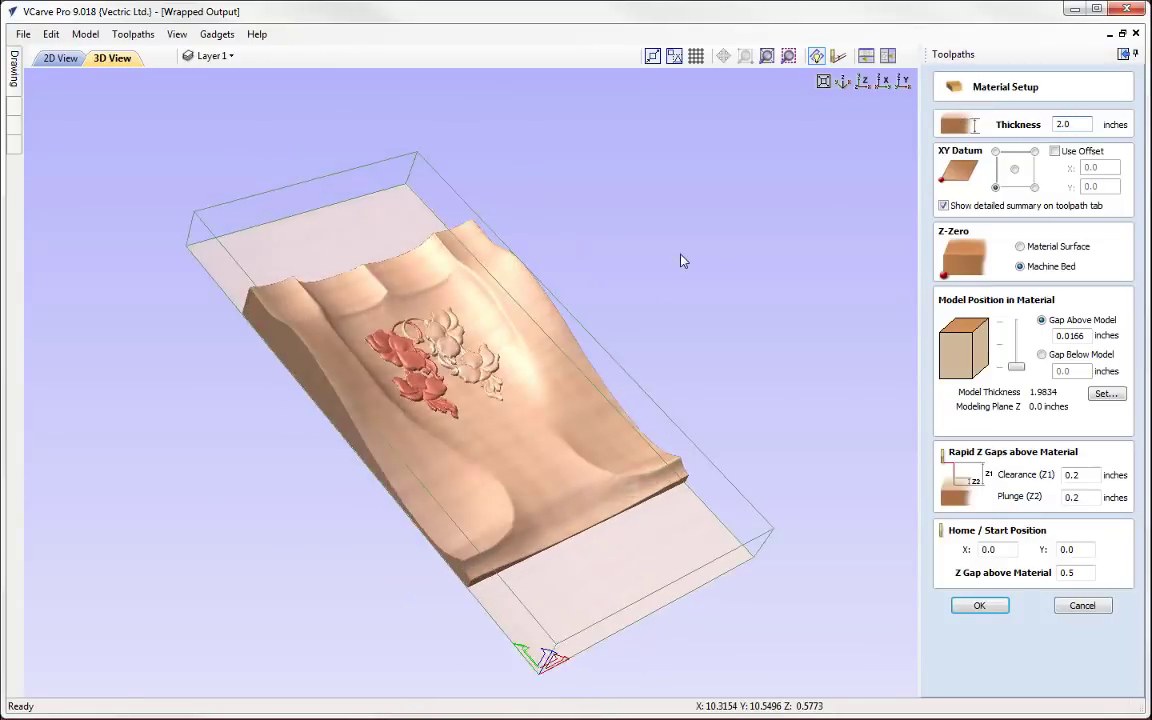
pyautogui.click(980, 605)
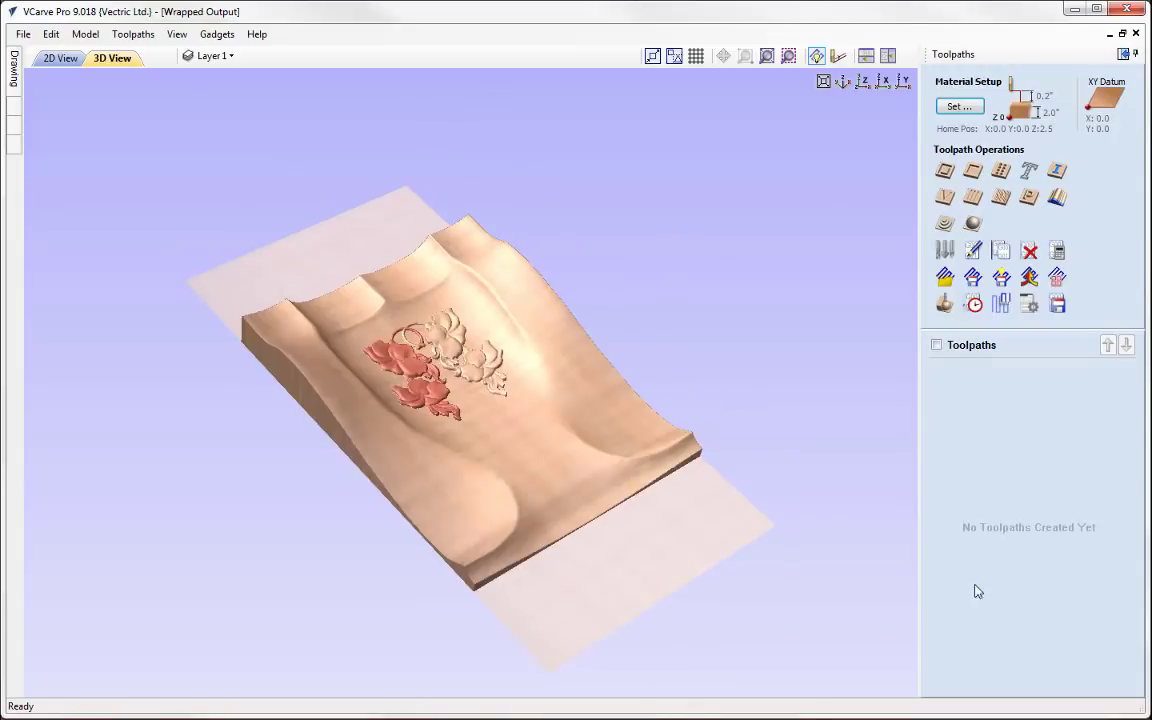
pyautogui.click(973, 224)
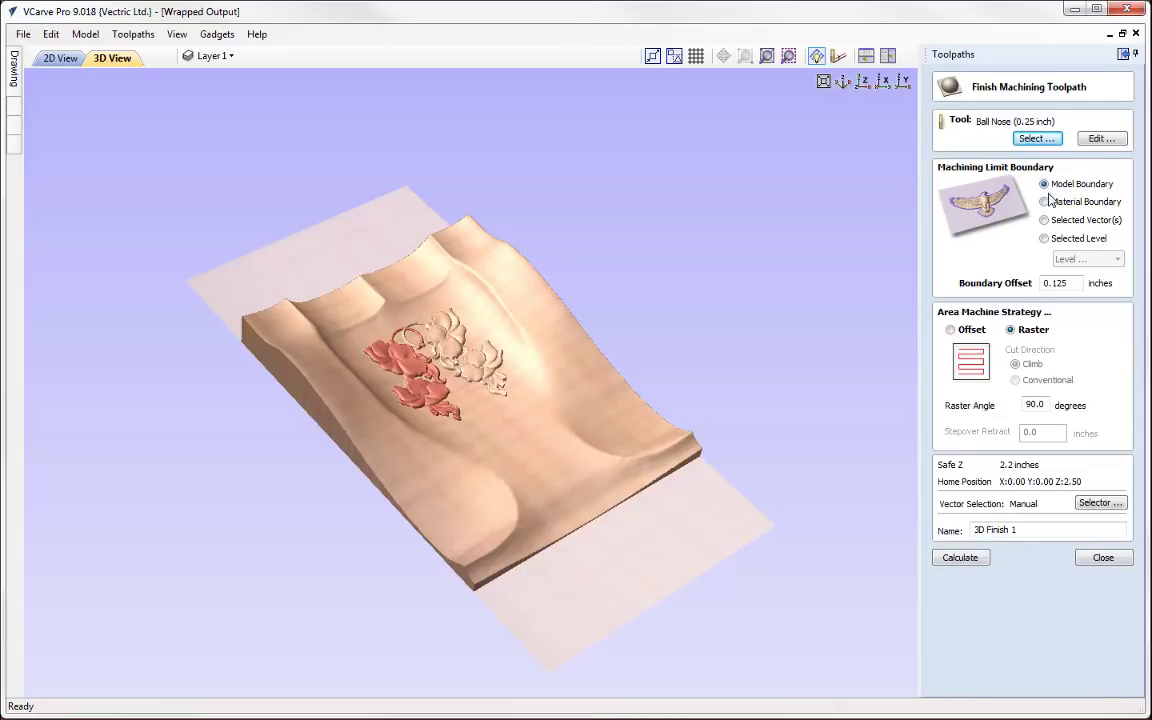
pyautogui.click(1038, 405)
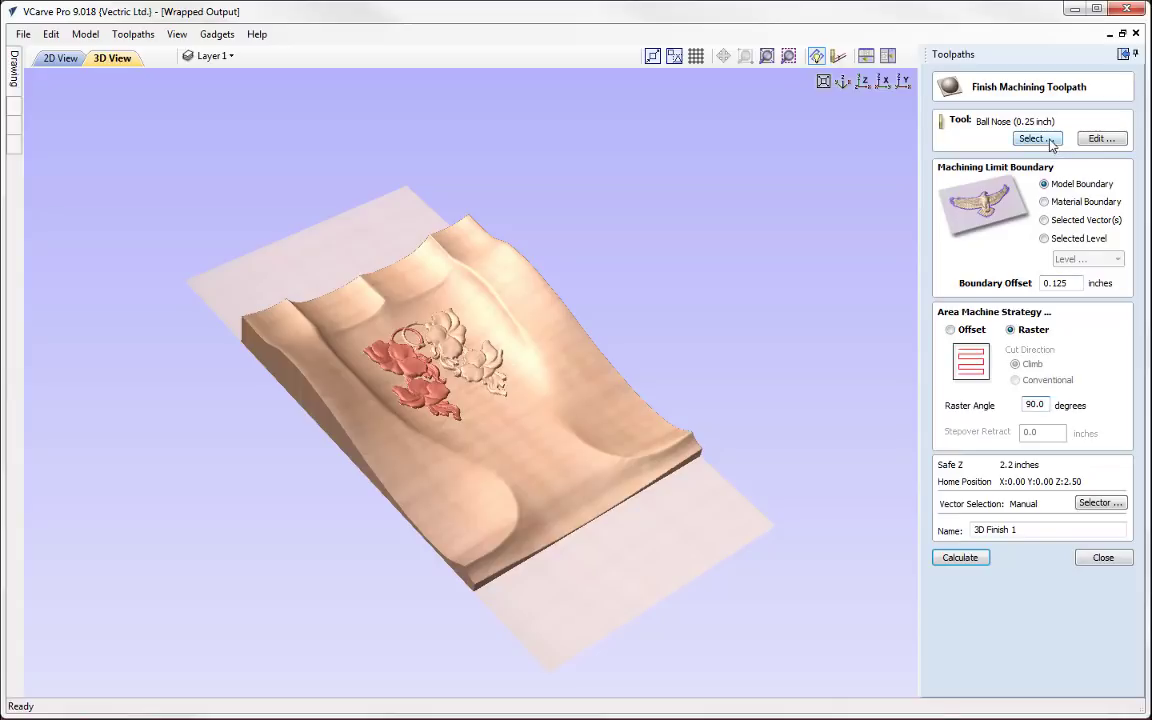
pyautogui.click(960, 558)
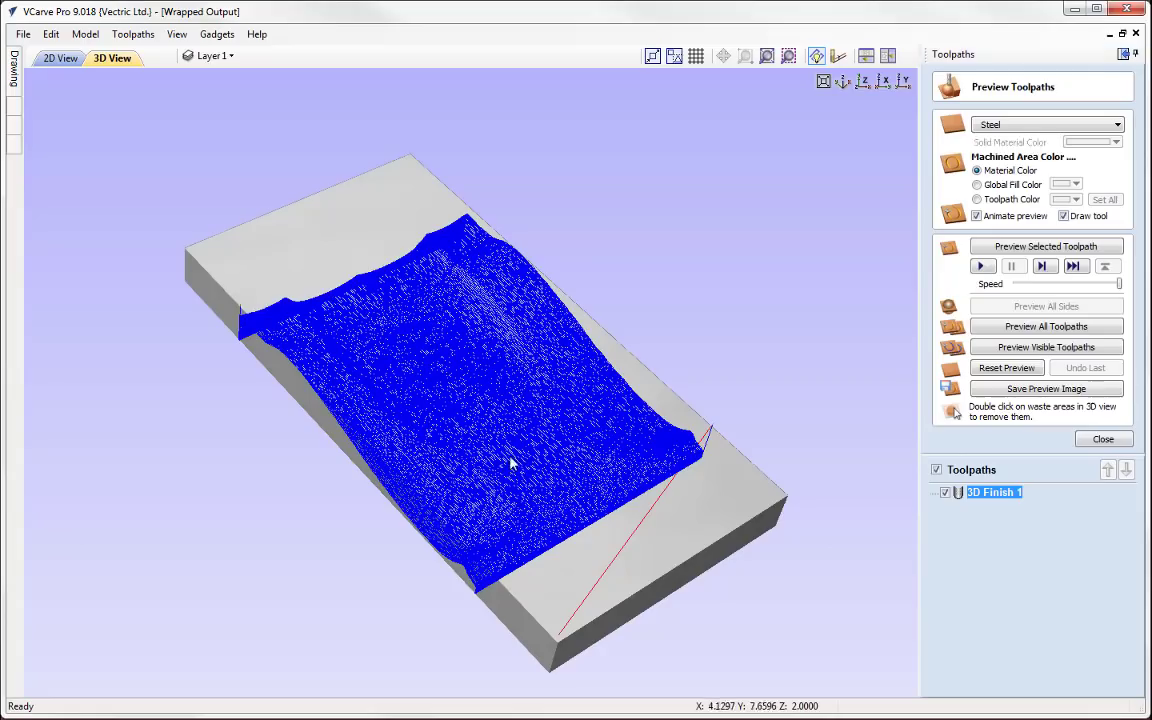
# Examine the raster passes over the flower detail and simulate the 3D Finish 1 toolpath on the material block.
pyautogui.moveTo(473, 504); pyautogui.dragTo(501, 303)
pyautogui.scroll(5, 425, 376)
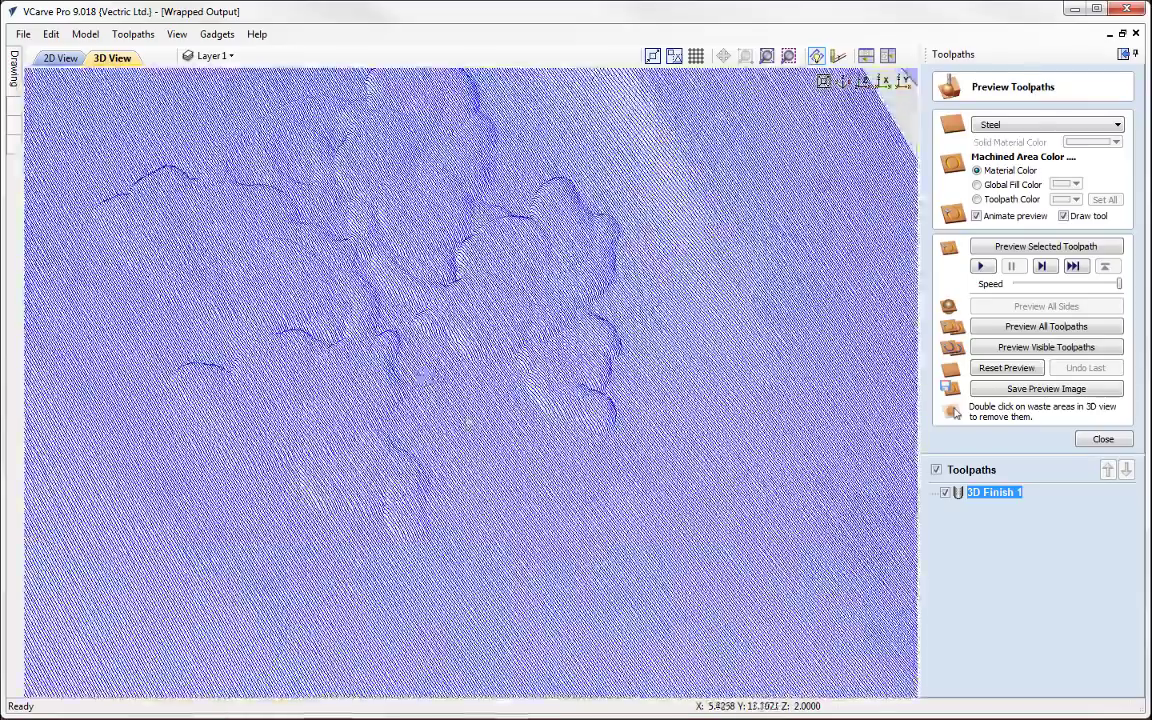
pyautogui.moveTo(425, 376); pyautogui.dragTo(478, 478)
pyautogui.scroll(-3, 435, 461)
pyautogui.scroll(-2, 471, 508)
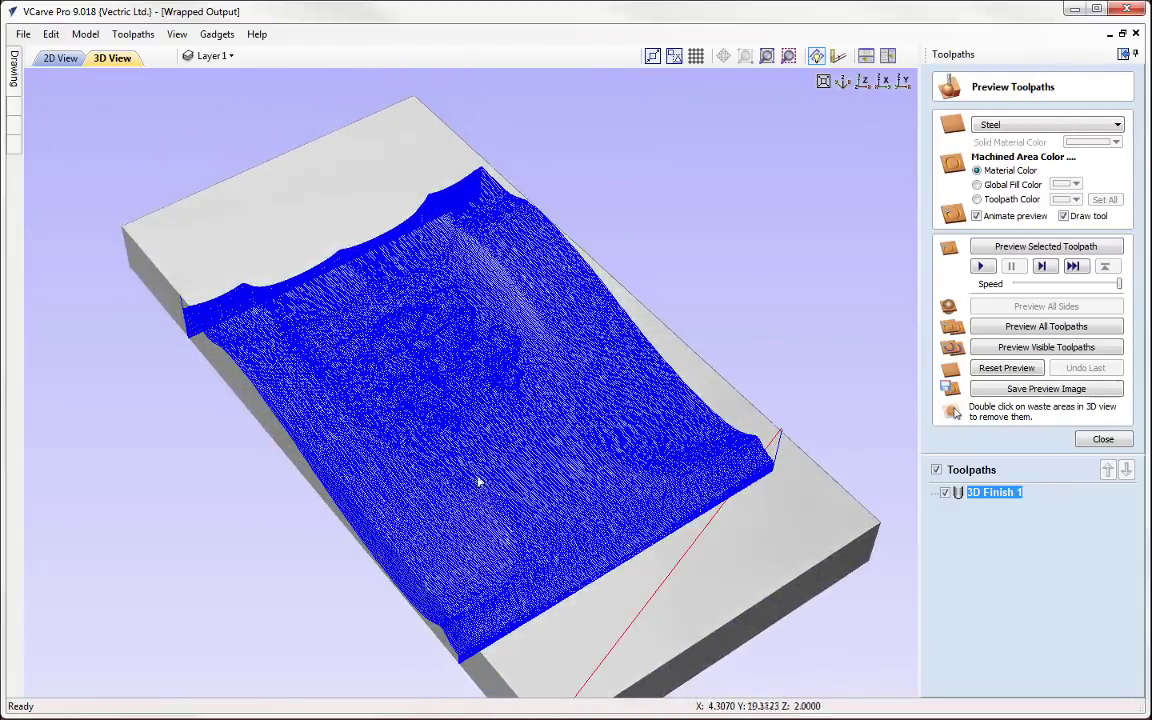
pyautogui.moveTo(504, 568); pyautogui.dragTo(357, 452)
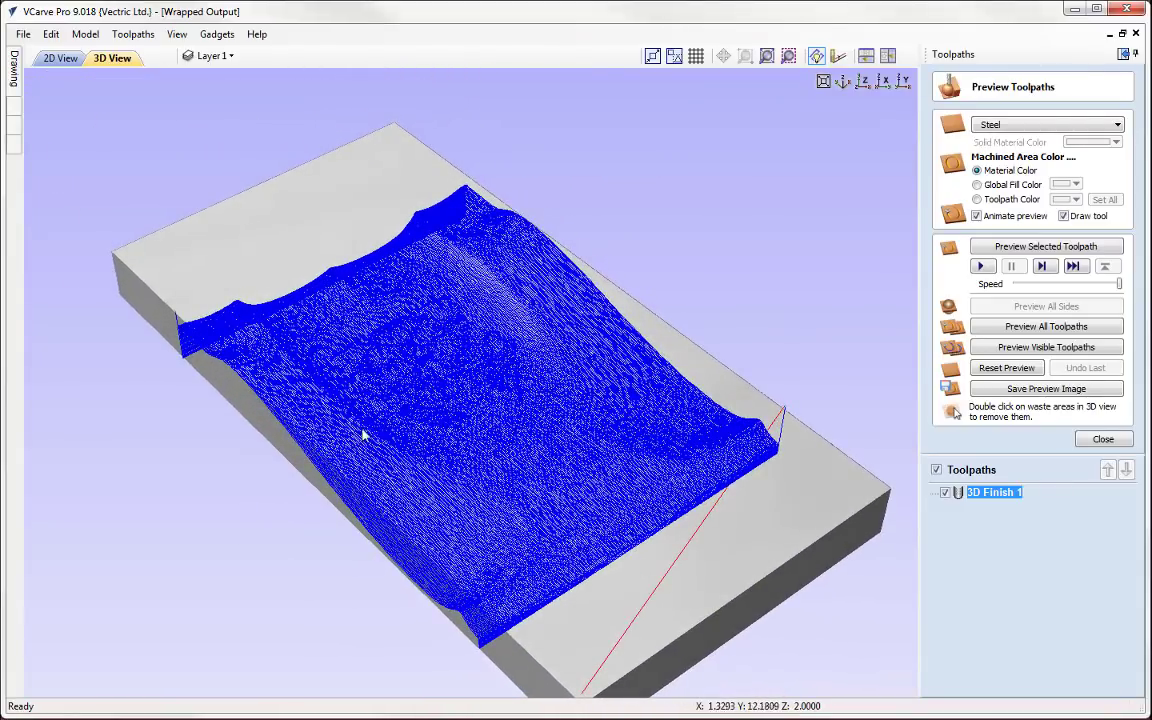
pyautogui.moveTo(401, 414); pyautogui.dragTo(732, 371)
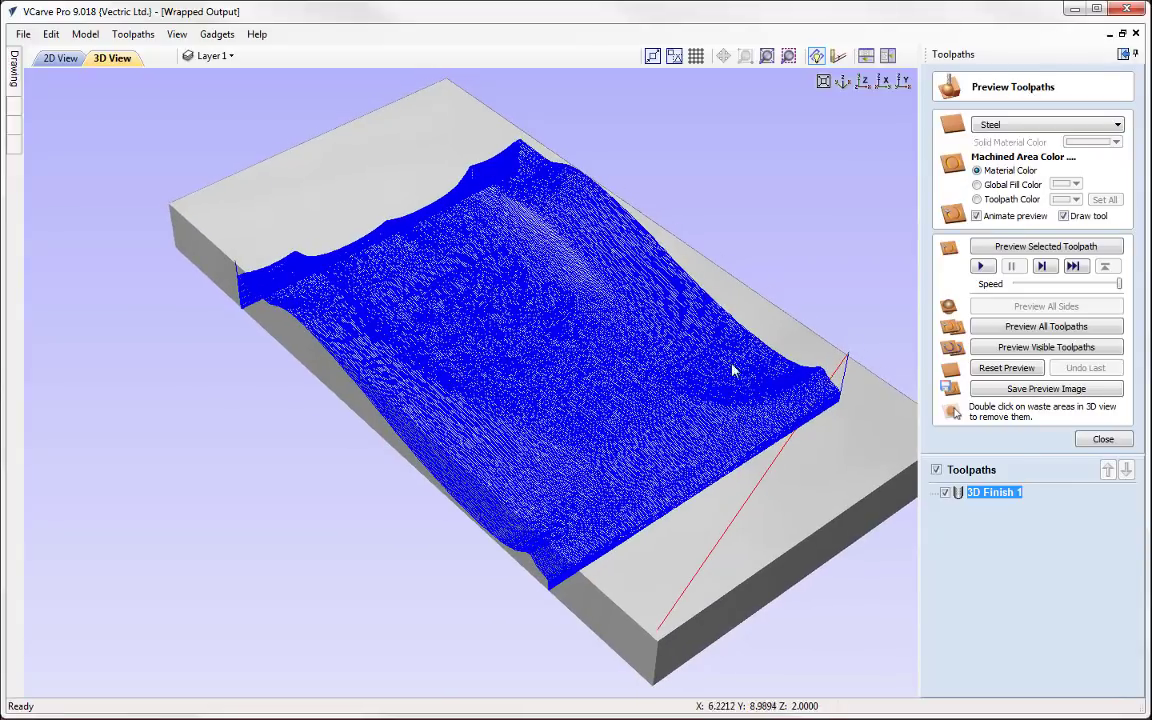
pyautogui.click(980, 266)
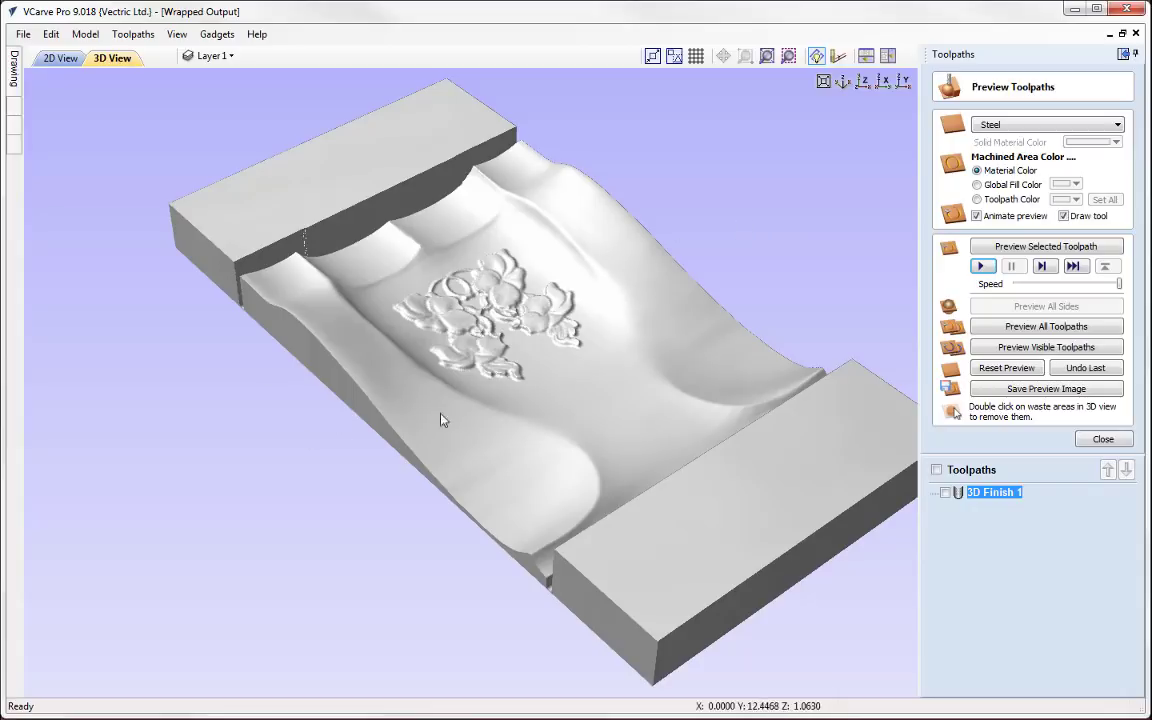
# Show the 3D Finish 1 toolpath again, draw it with X values wrapped around the Y axis, and examine the wrapped passes.
pyautogui.click(945, 492)
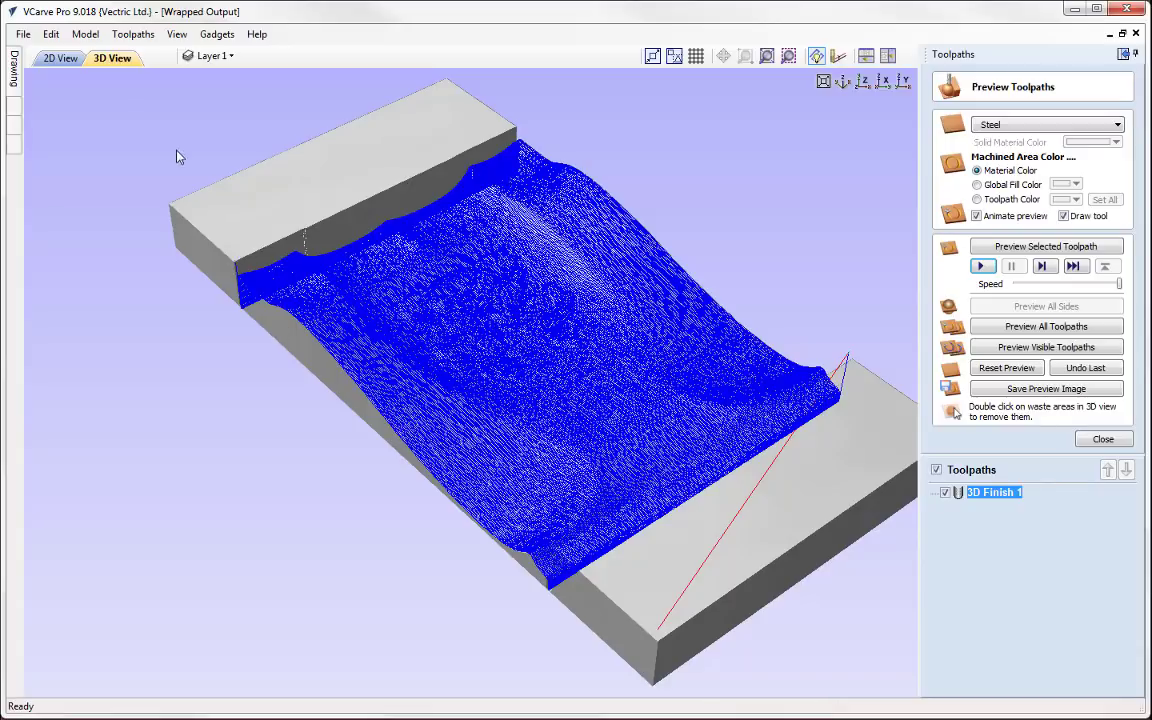
pyautogui.click(132, 36)
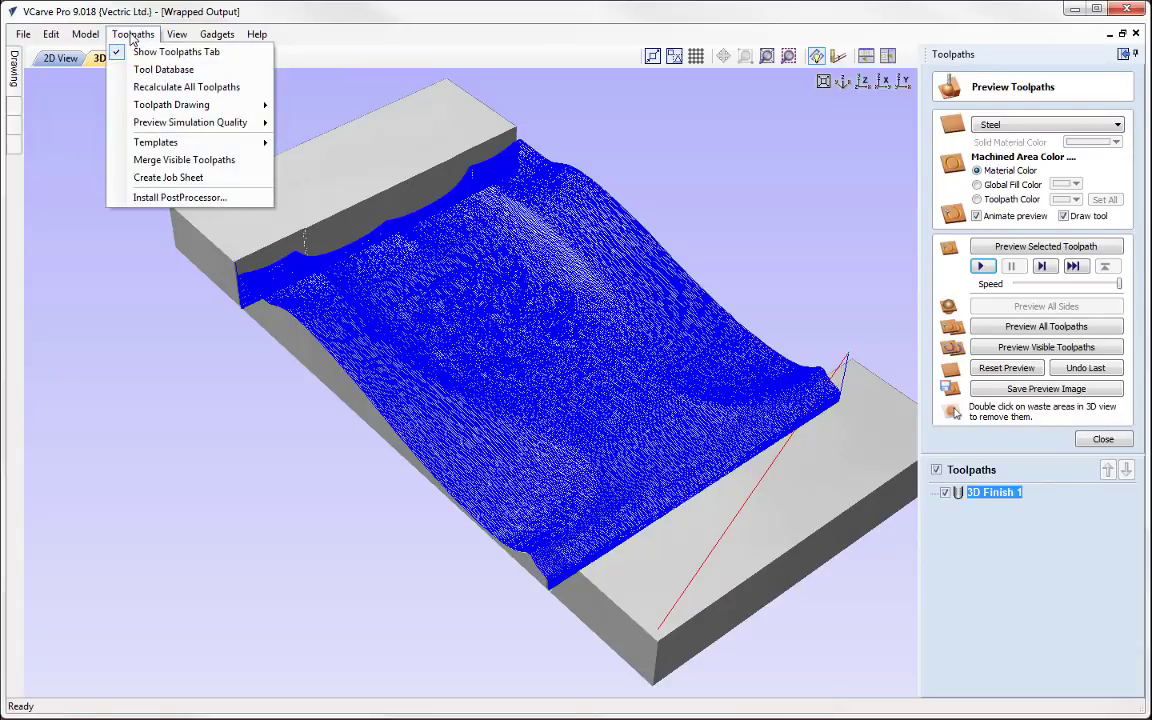
pyautogui.moveTo(200, 104)
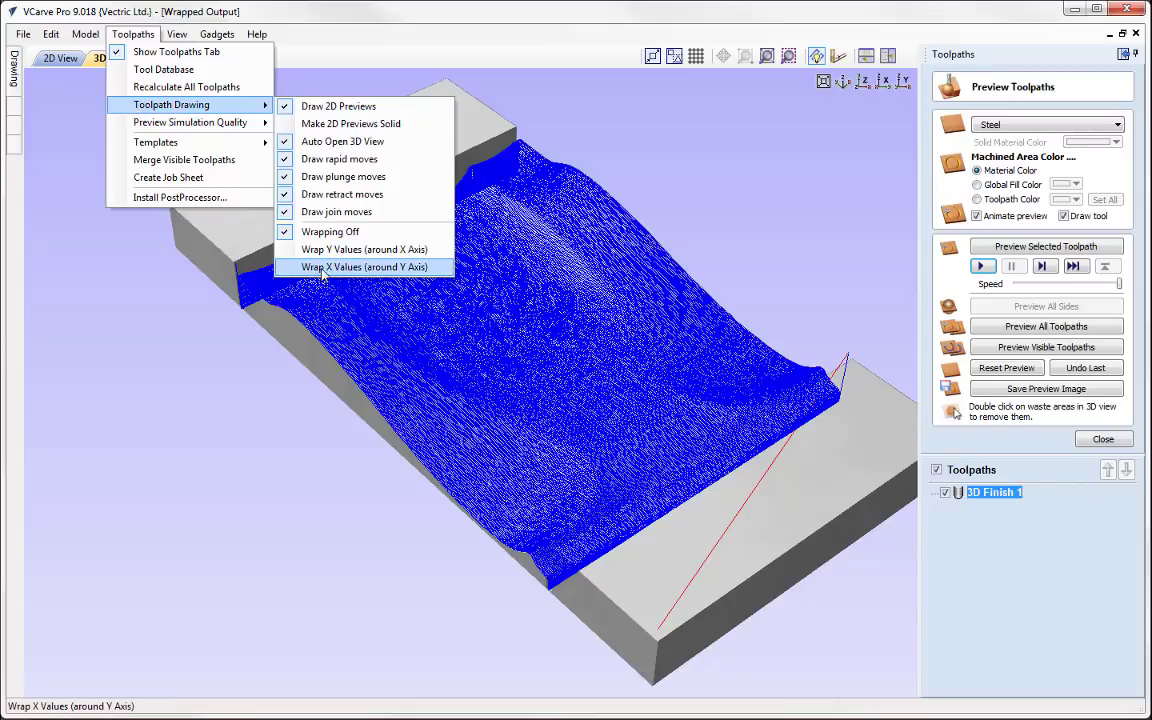
pyautogui.click(405, 267)
pyautogui.moveTo(434, 358); pyautogui.dragTo(480, 398)
pyautogui.scroll(10, 455, 388)
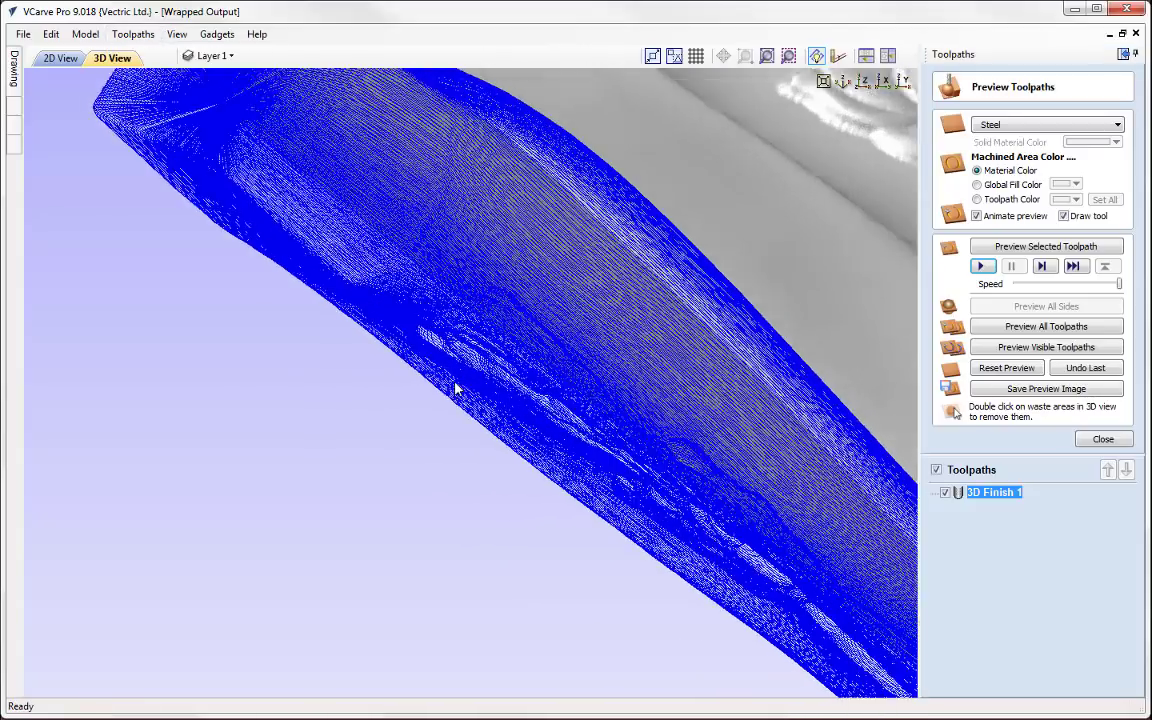
pyautogui.moveTo(585, 393); pyautogui.dragTo(388, 376)
pyautogui.scroll(-10, 388, 376)
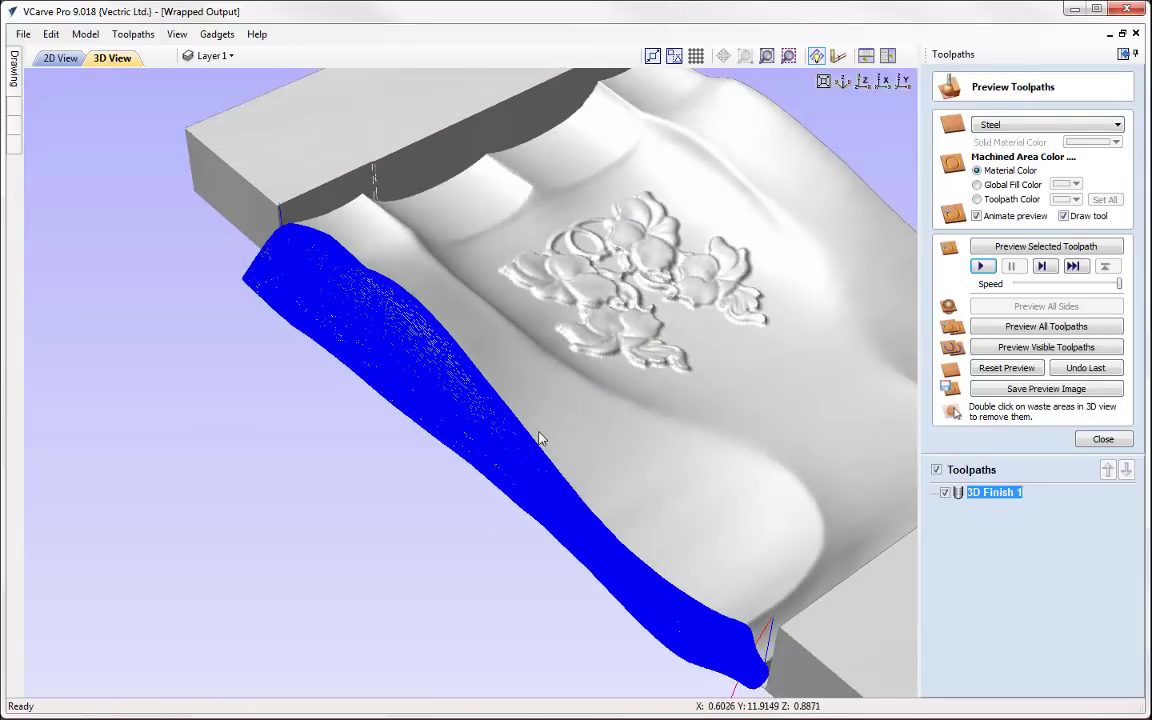
pyautogui.moveTo(539, 439); pyautogui.dragTo(383, 388)
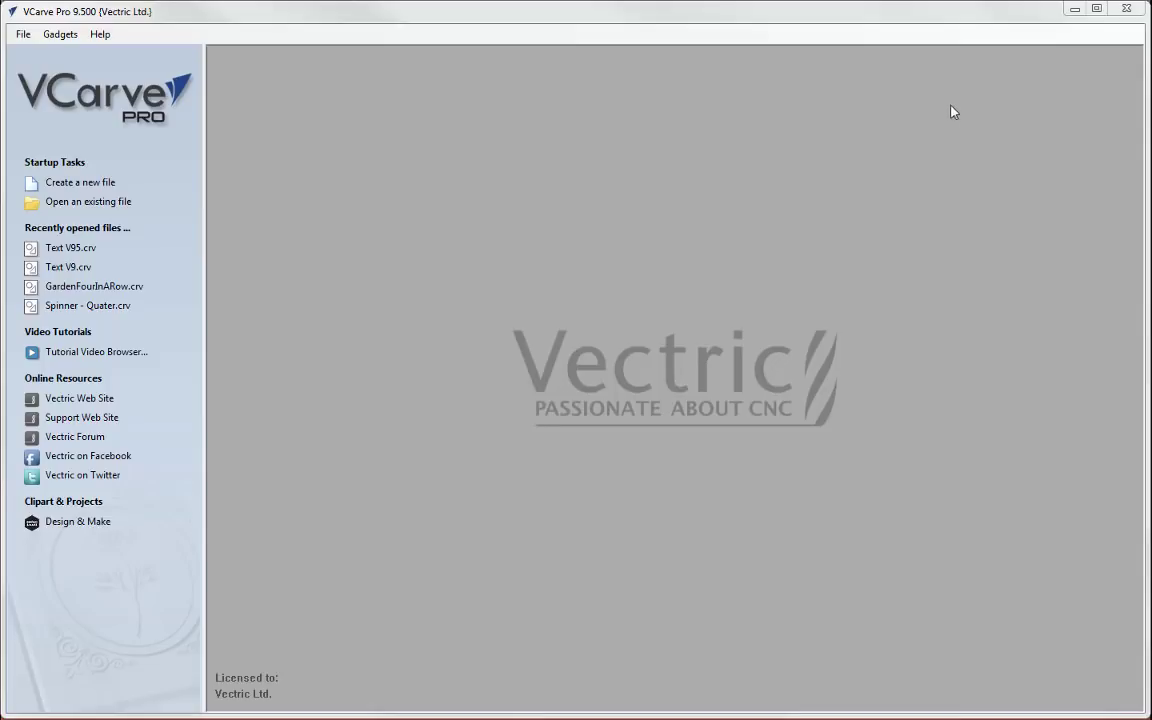
# Create a new rotary job 25 inches long and 4 inches in diameter, along the Y axis with flipped design and Z zero at the cylinder axis.
pyautogui.click(84, 189)
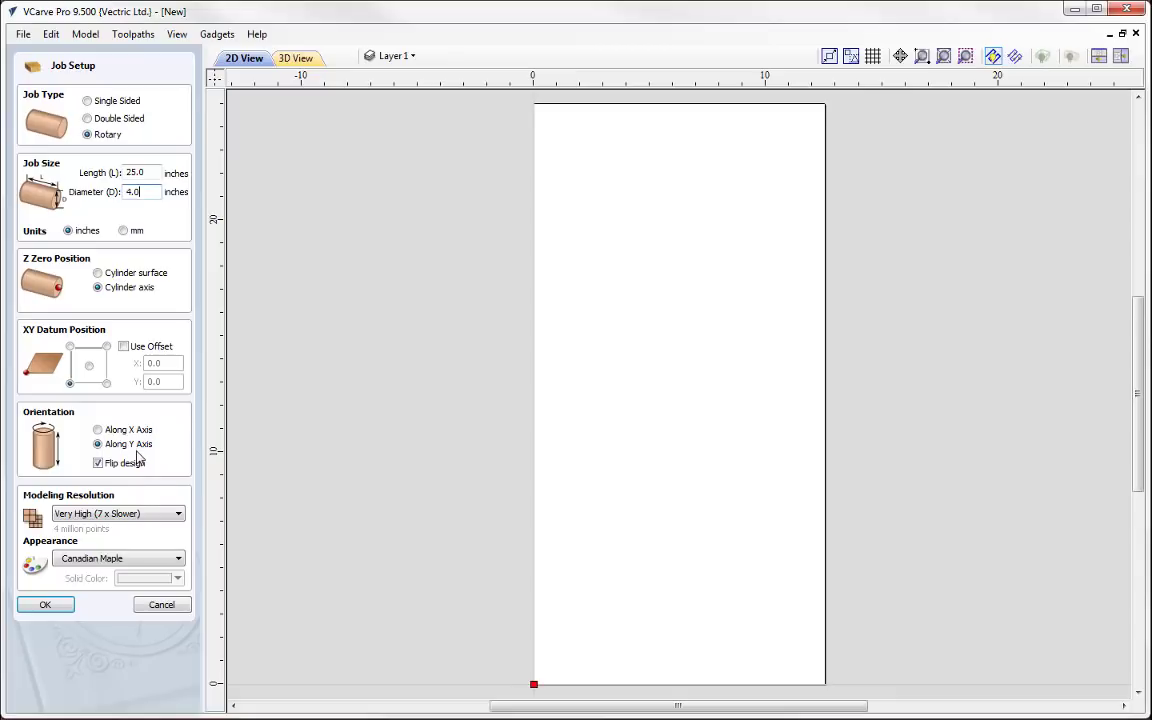
pyautogui.click(43, 605)
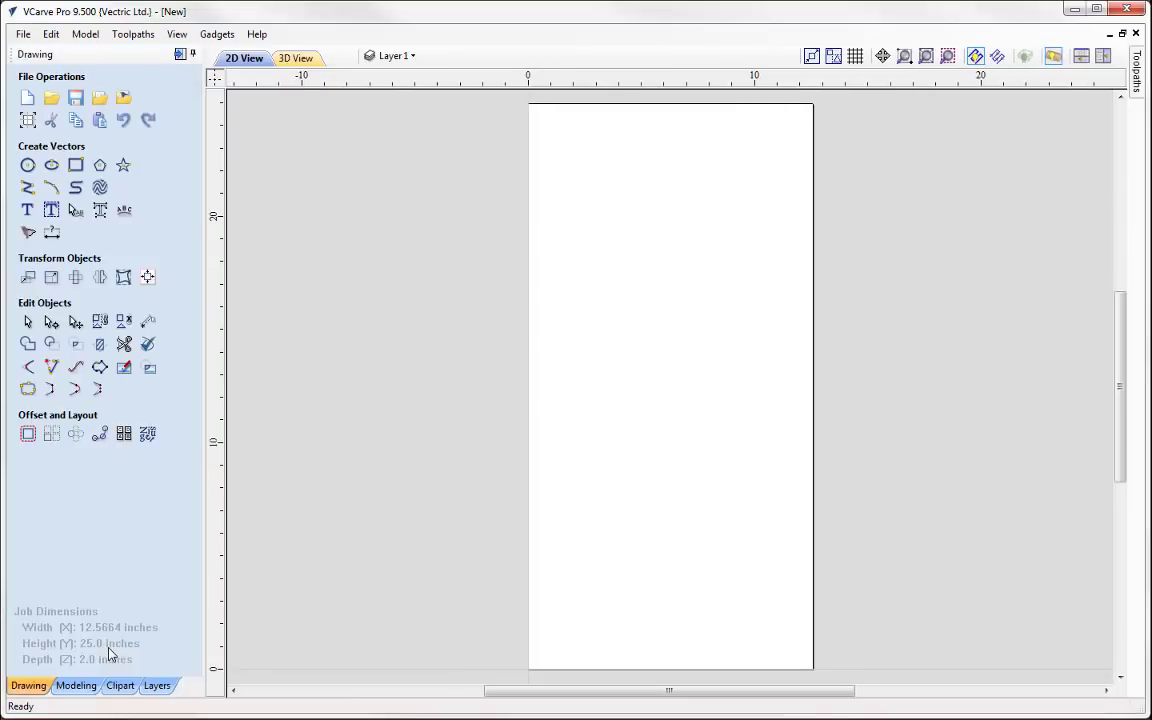
# Import table leg.stl as a full 3D model with the Front initial orientation.
pyautogui.click(78, 686)
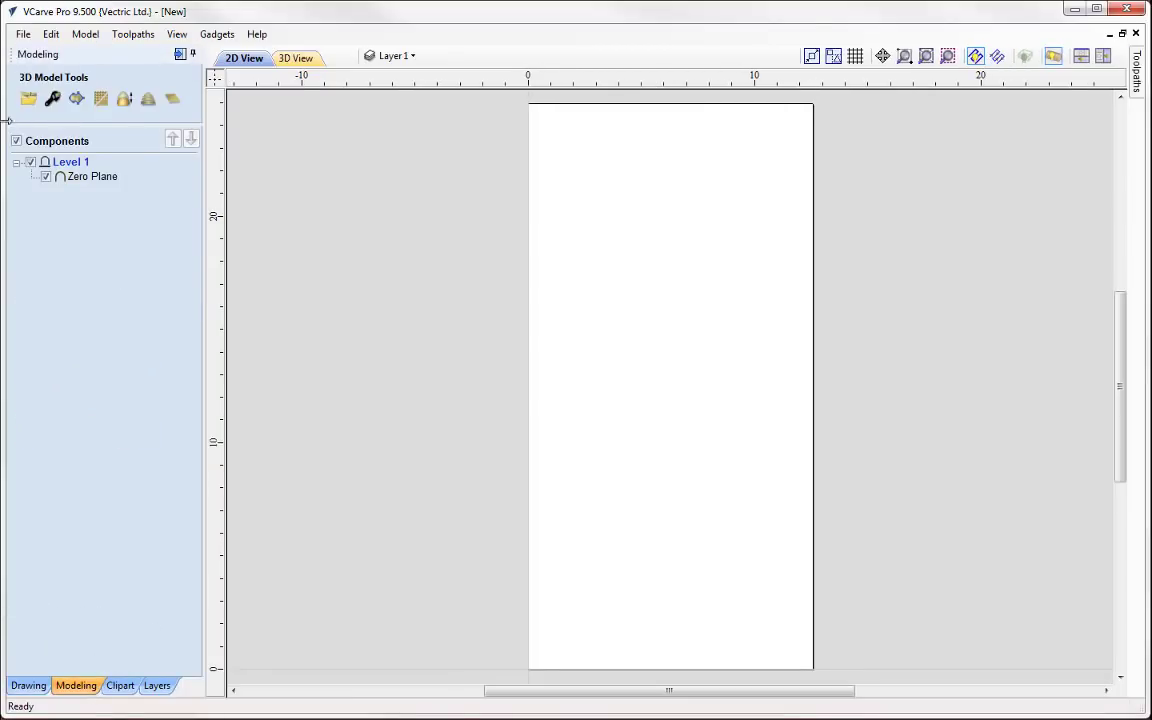
pyautogui.click(28, 98)
pyautogui.click(505, 283)
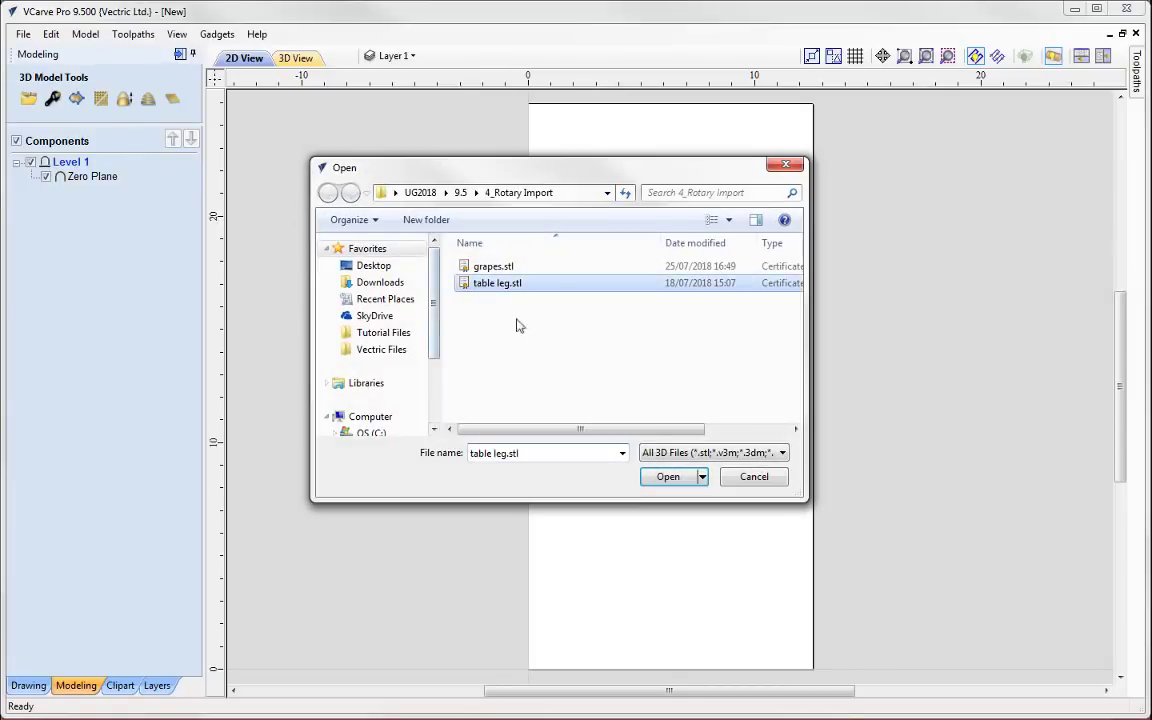
pyautogui.click(676, 478)
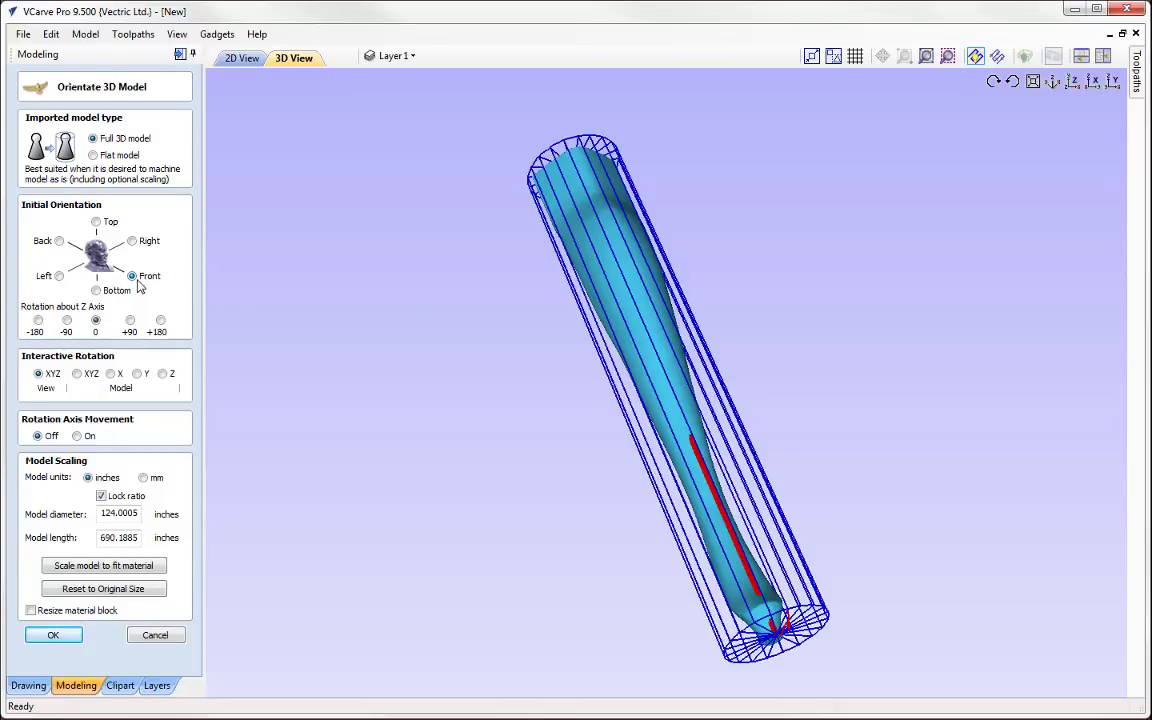
# Enable rotation axis movement and, viewed along X, shift the axis down so it passes through the foot end of the leg.
pyautogui.moveTo(576, 458); pyautogui.dragTo(860, 449)
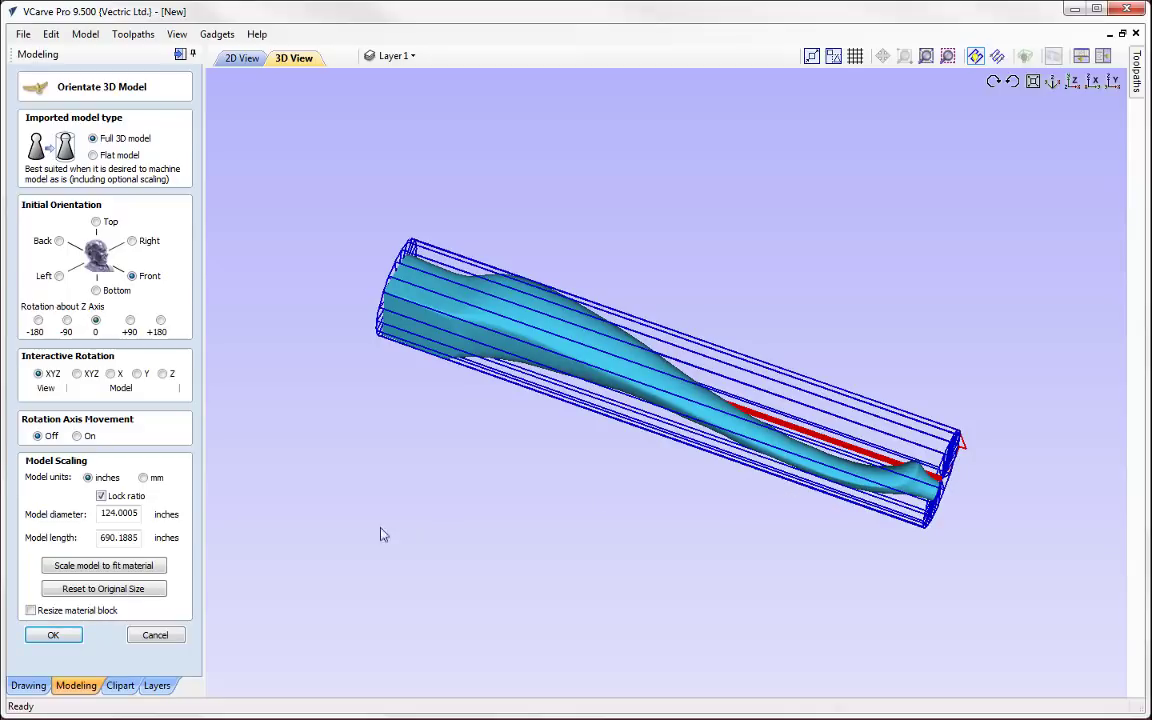
pyautogui.click(79, 437)
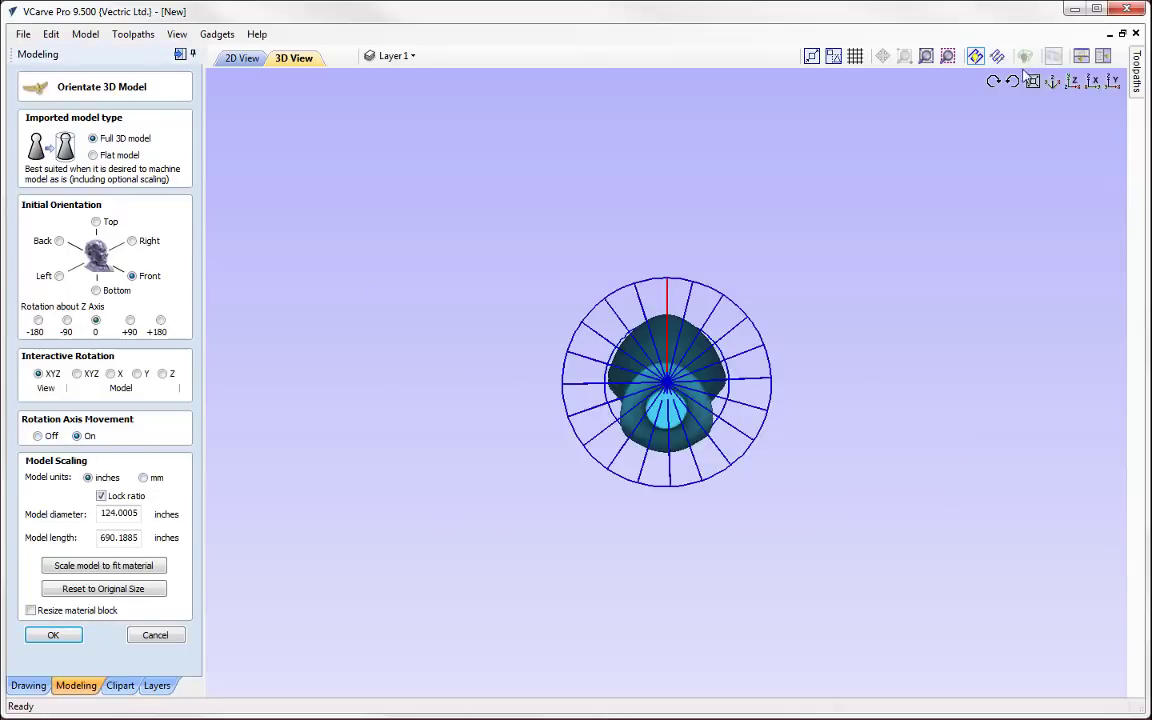
pyautogui.click(1093, 84)
pyautogui.scroll(-5, 661, 195)
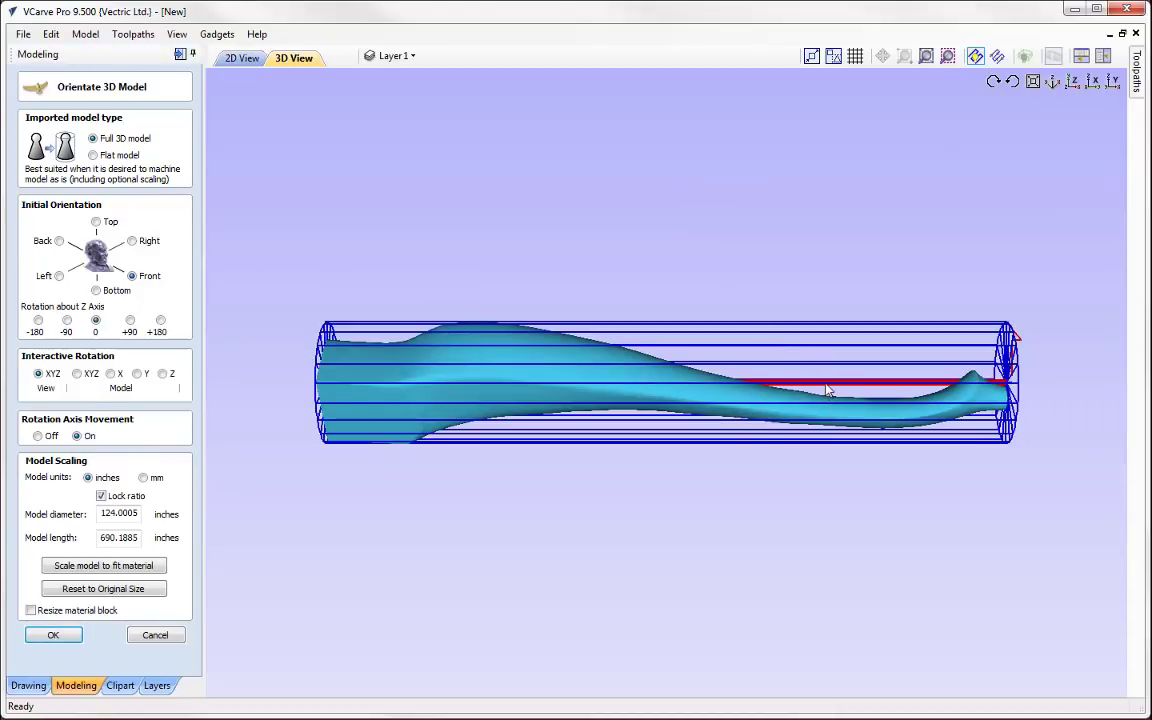
pyautogui.moveTo(828, 392); pyautogui.dragTo(836, 411)
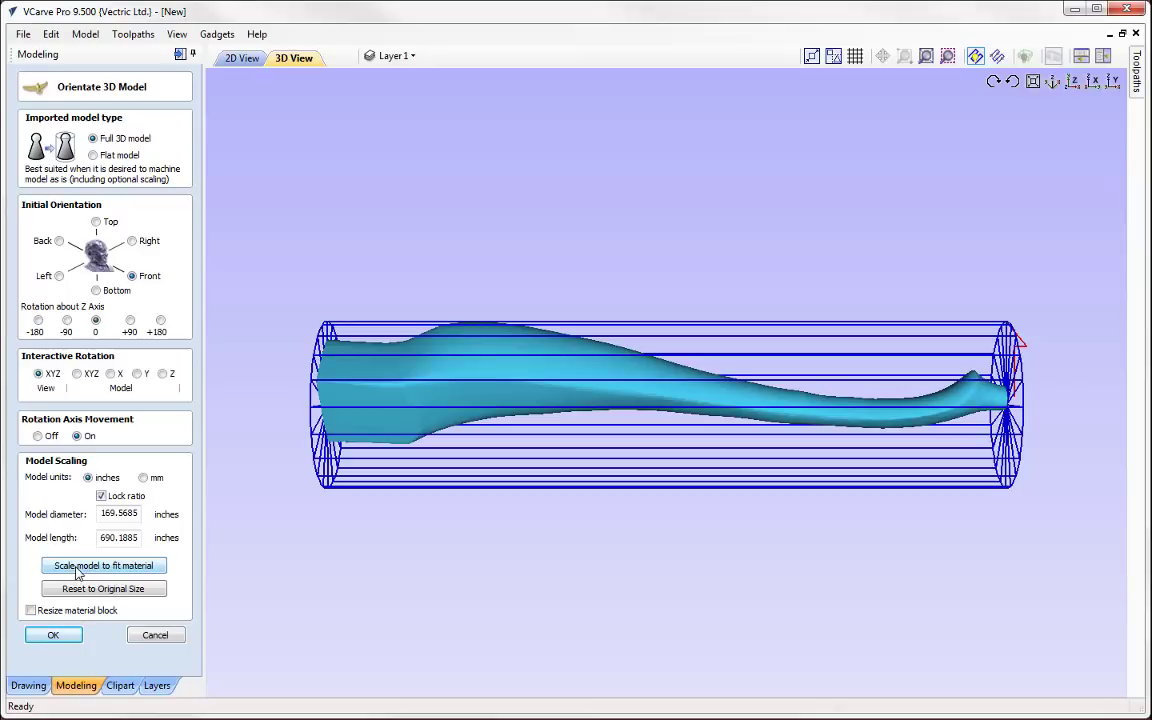
# Scale the leg model to fit the material, resize the material block to it, and complete the import.
pyautogui.click(137, 567)
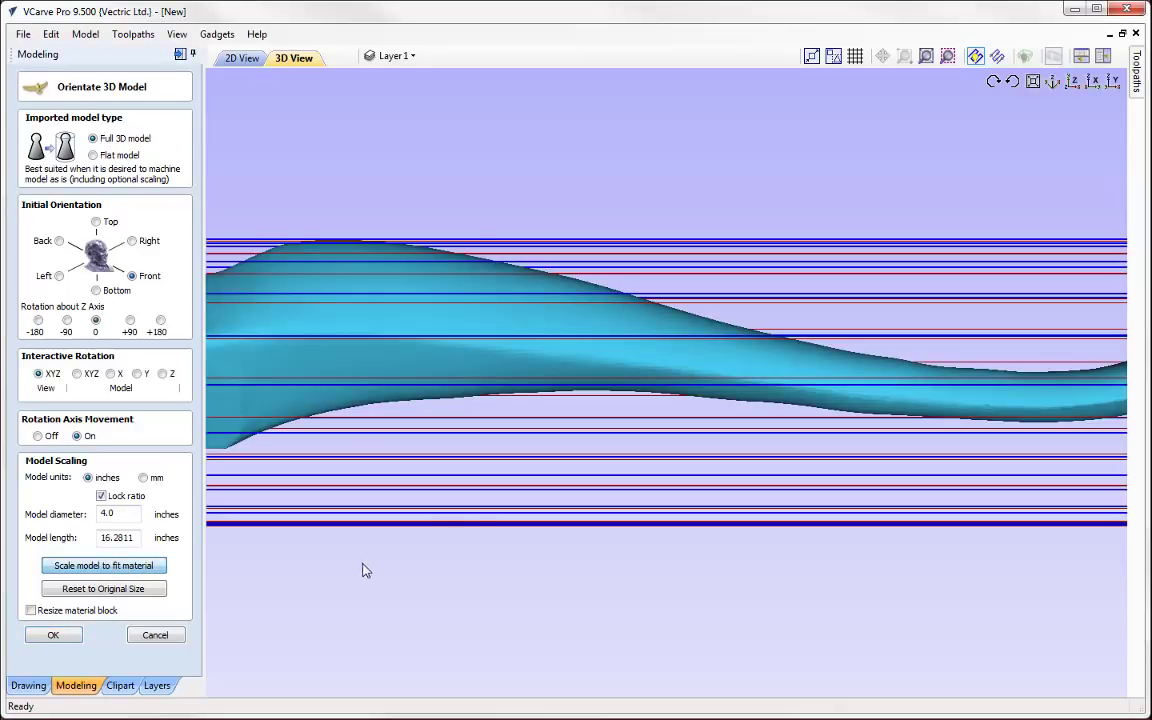
pyautogui.scroll(-5, 445, 541)
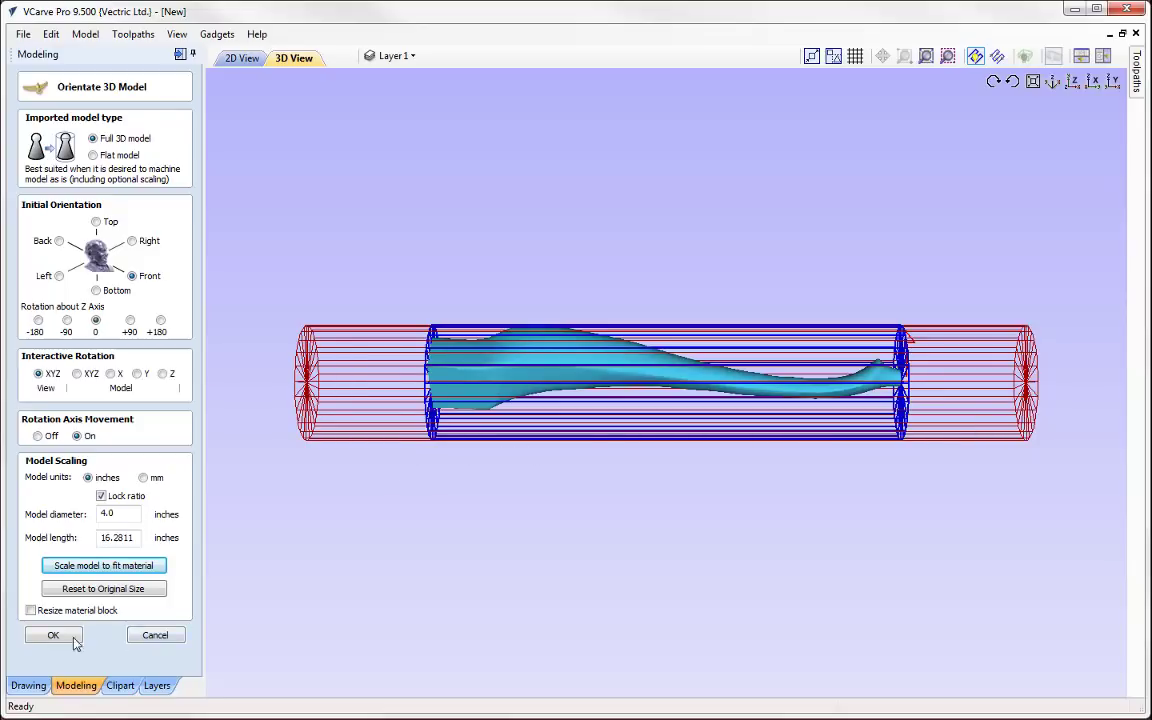
pyautogui.click(30, 611)
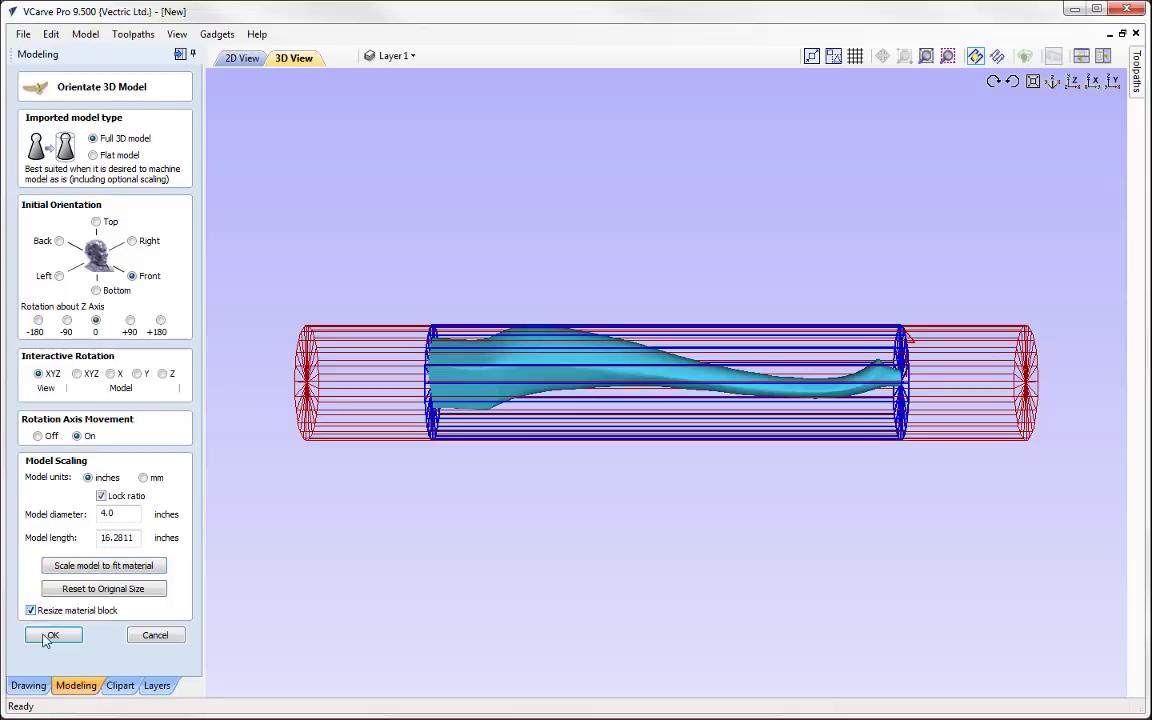
pyautogui.click(55, 637)
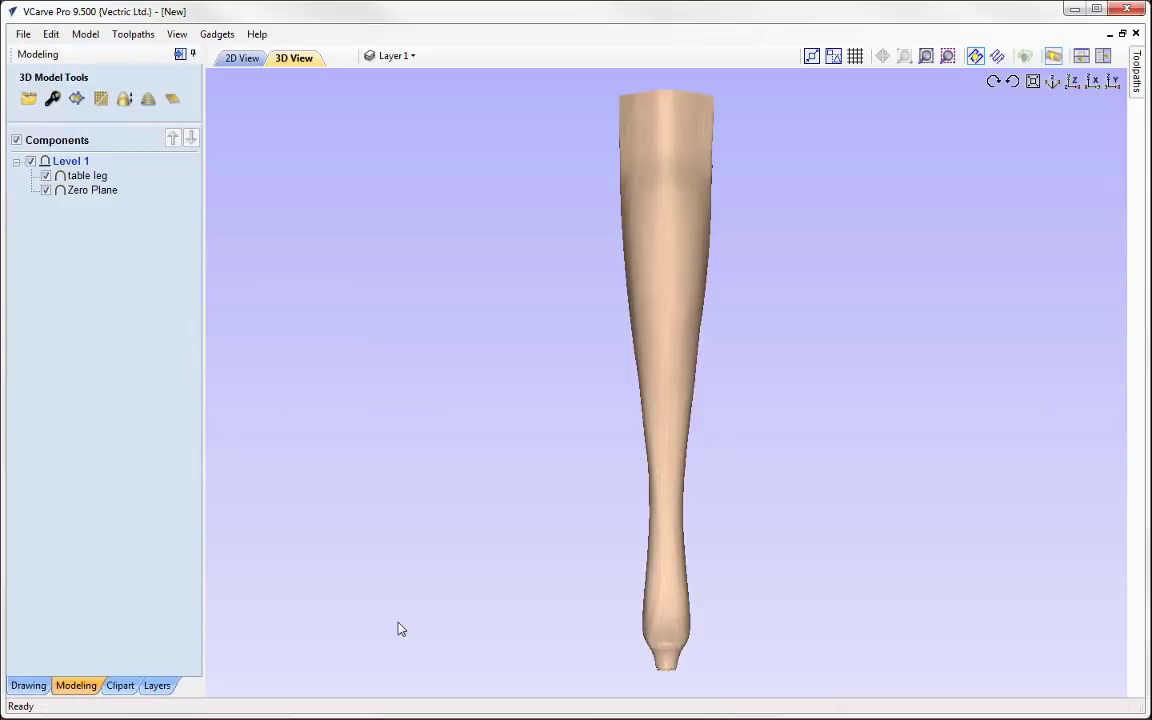
# Compare the imported table leg as a wrapped 3D shape and as a flat unwrapped relief, ending in the flat view.
pyautogui.moveTo(399, 627); pyautogui.dragTo(641, 384)
pyautogui.moveTo(521, 410); pyautogui.dragTo(603, 466)
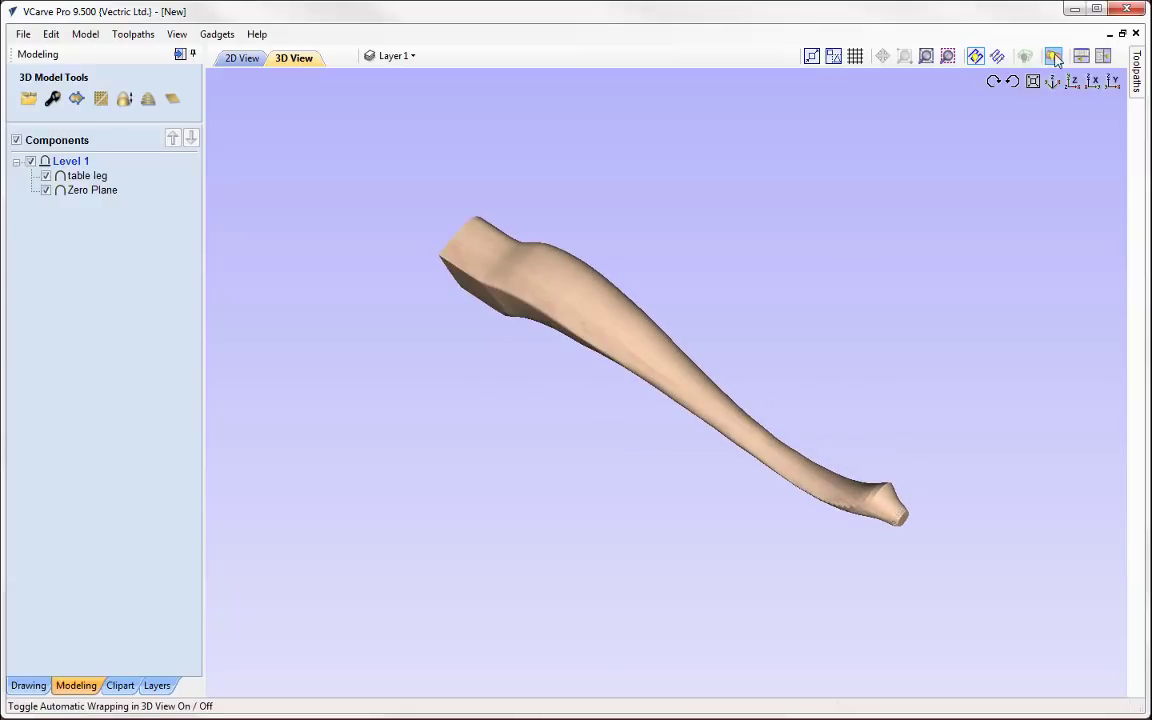
pyautogui.click(948, 55)
pyautogui.moveTo(715, 597); pyautogui.dragTo(671, 285)
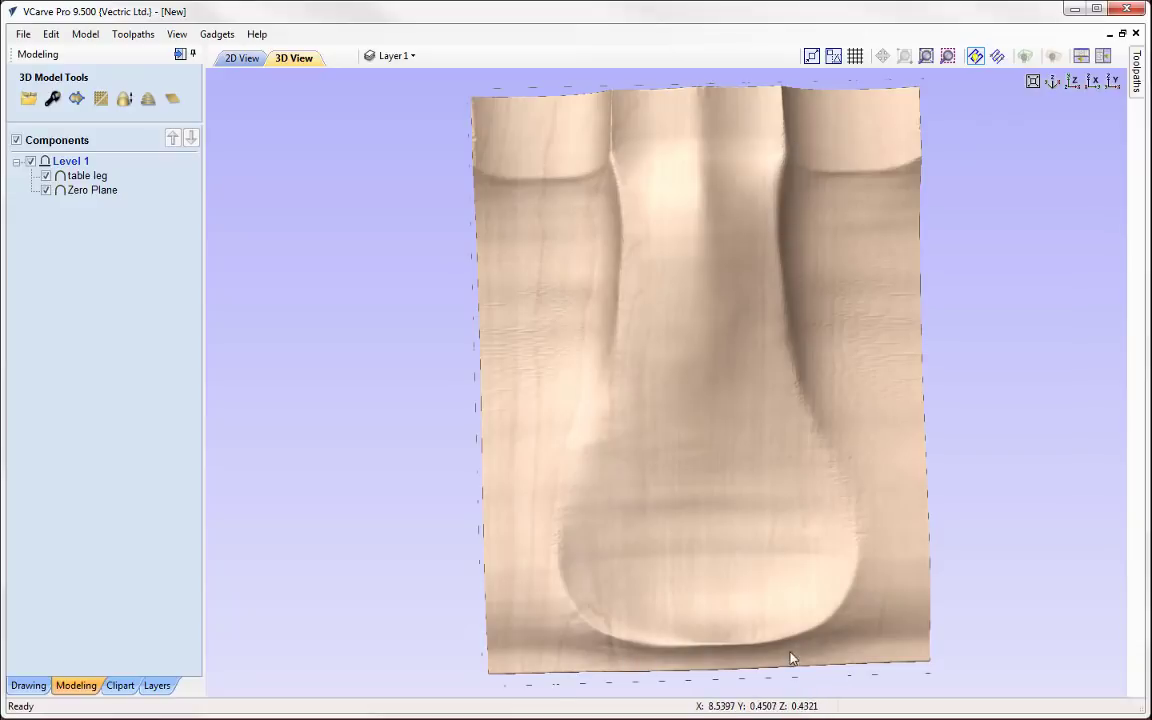
pyautogui.moveTo(792, 661); pyautogui.dragTo(620, 270)
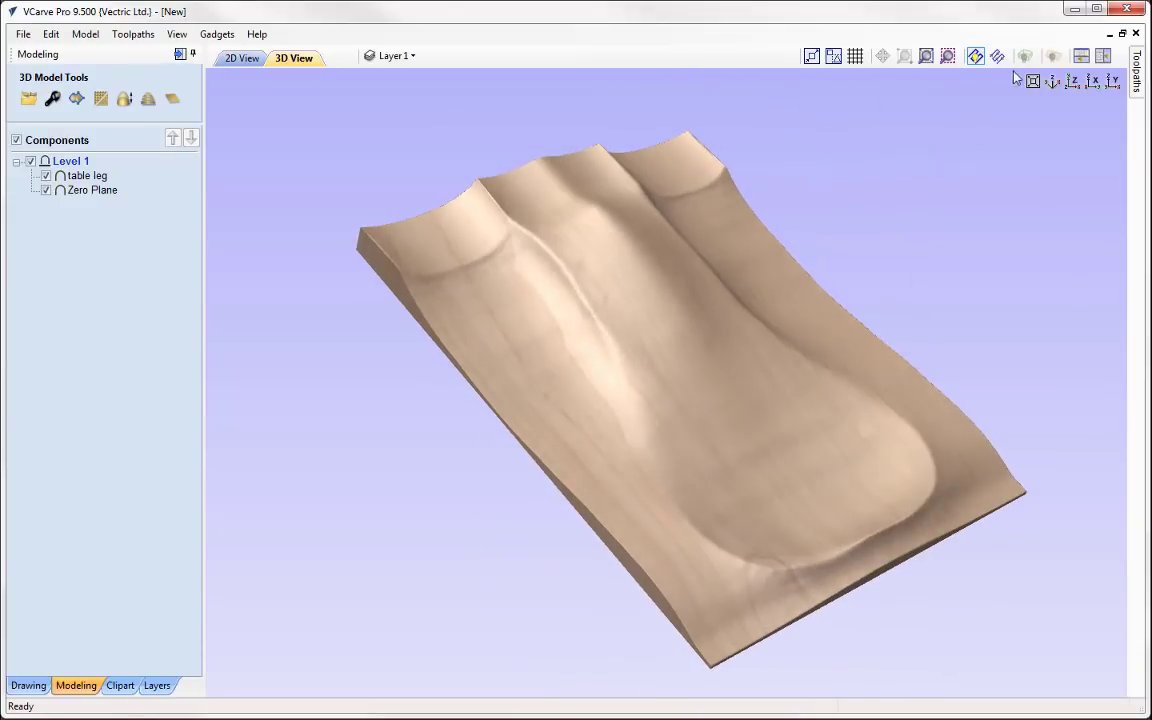
pyautogui.click(1054, 57)
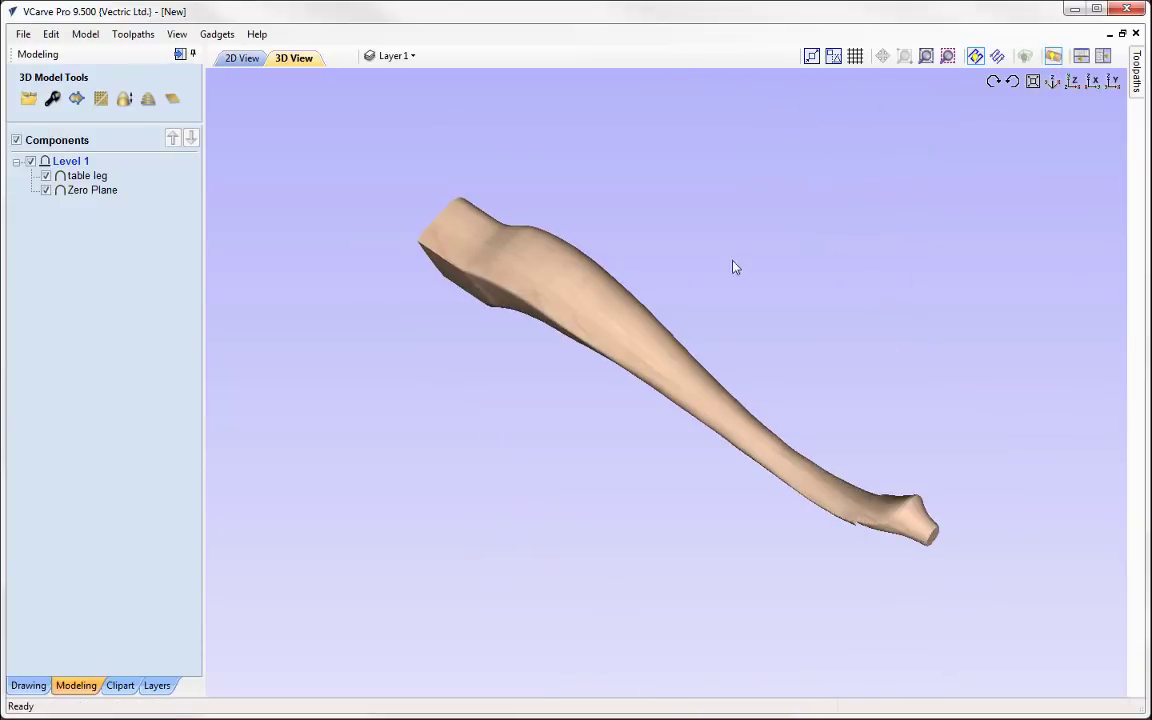
pyautogui.moveTo(699, 322); pyautogui.dragTo(665, 365)
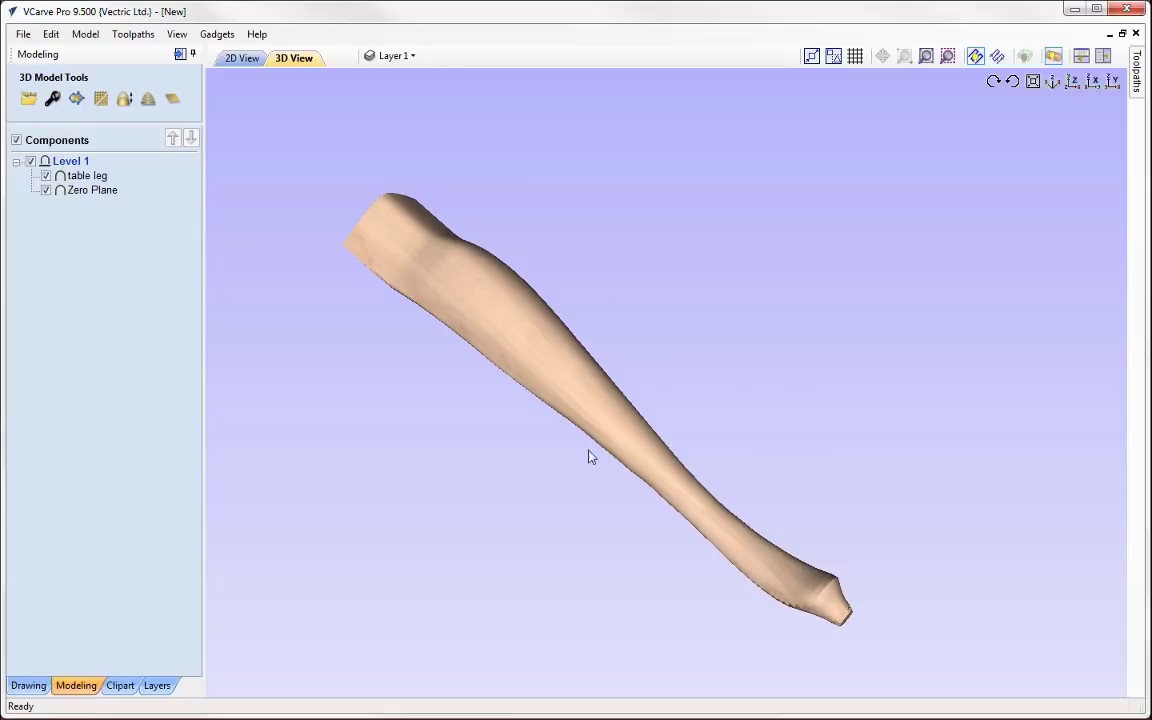
pyautogui.click(1023, 57)
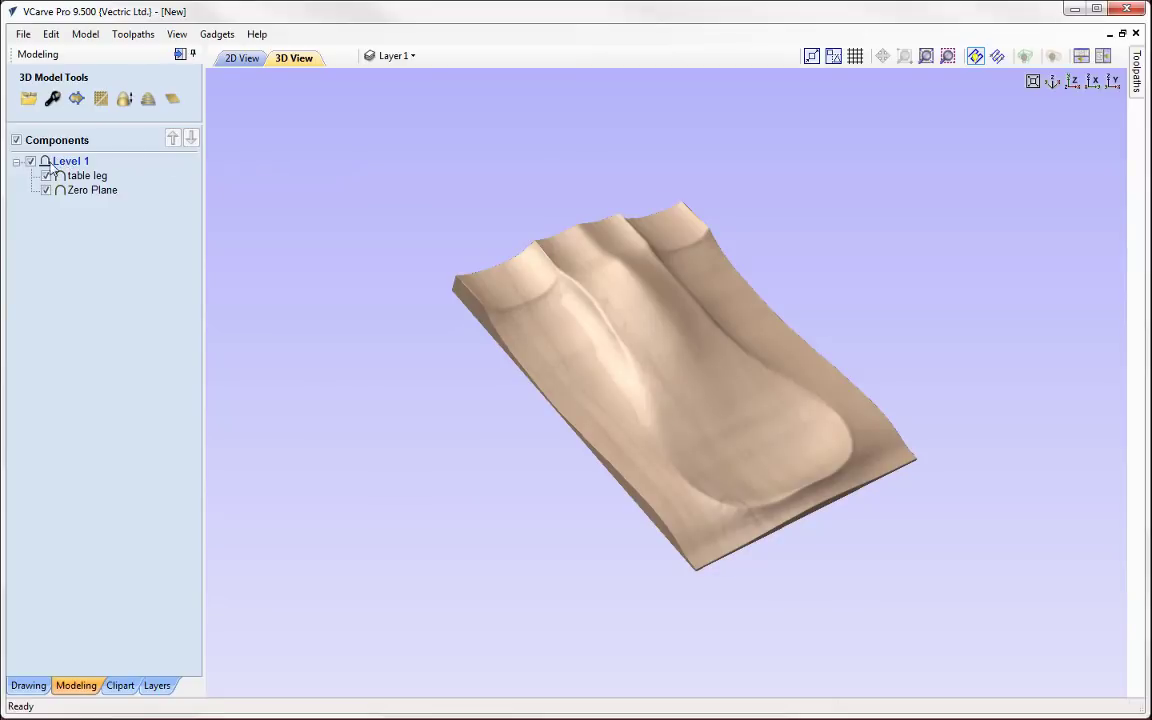
# Insert a new component level above Level 1.
pyautogui.click(52, 162)
pyautogui.rightClick(50, 163)
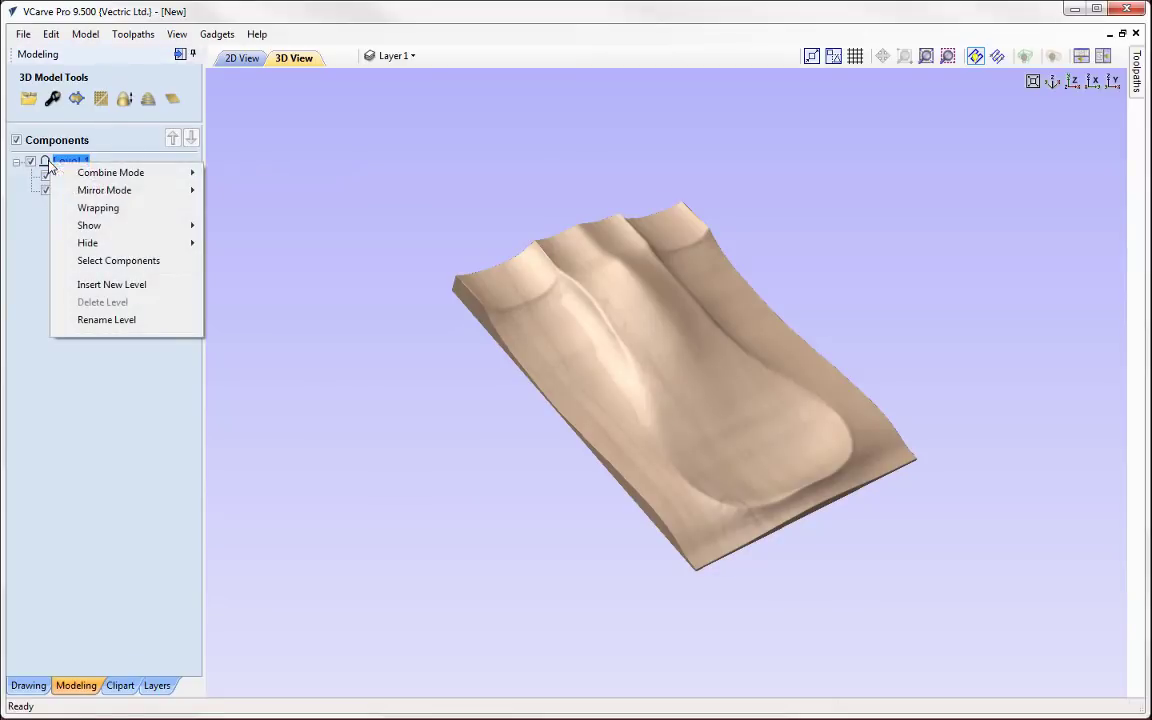
pyautogui.click(98, 286)
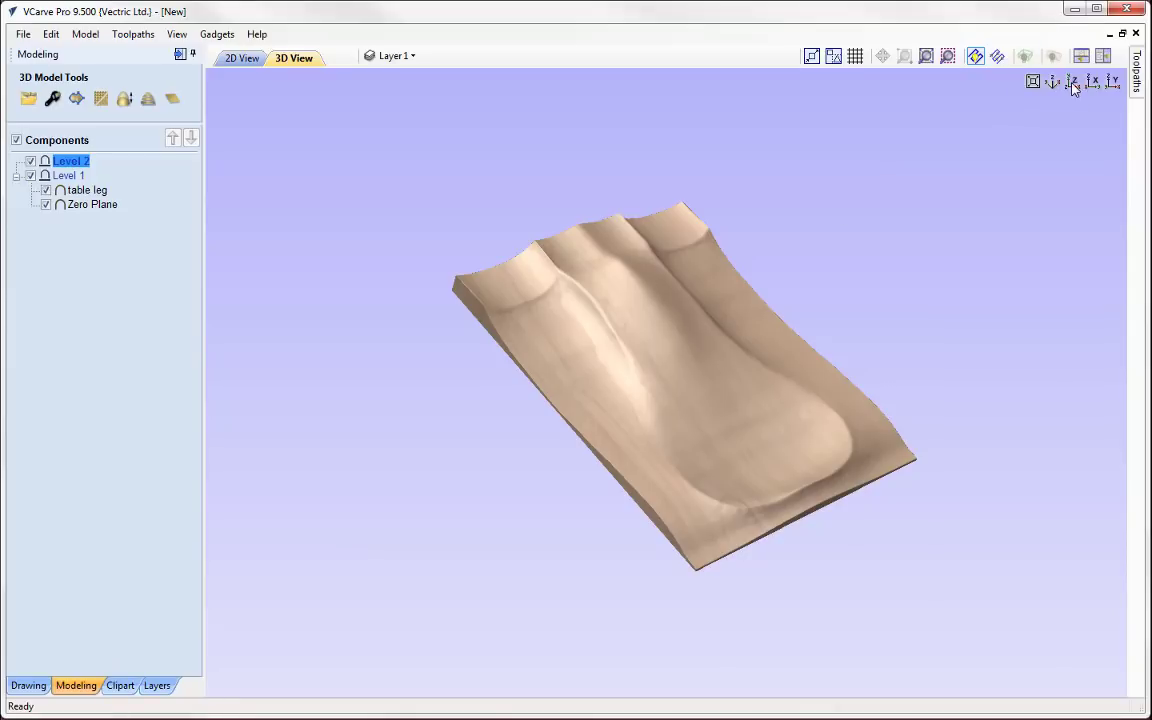
# Place the Flower_Flourish-57277-A clipart from the Plants & Fruit library on the upper part of the flat leg relief, viewed along Z.
pyautogui.click(1072, 82)
pyautogui.click(120, 685)
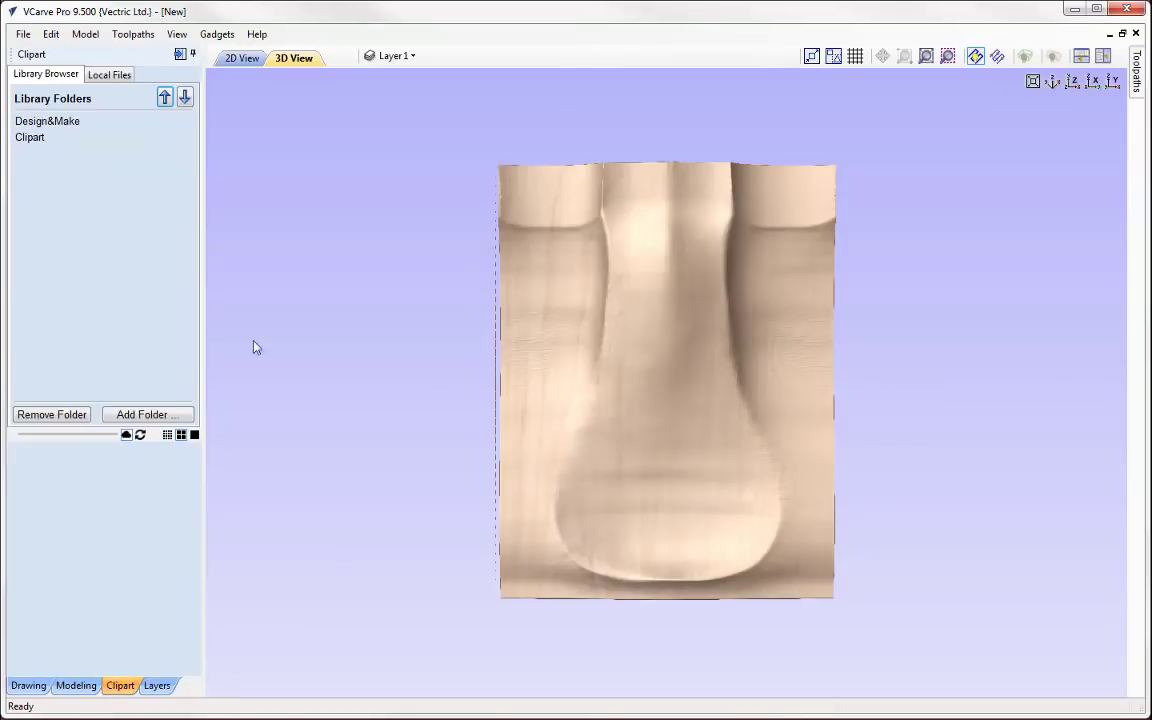
pyautogui.click(29, 137)
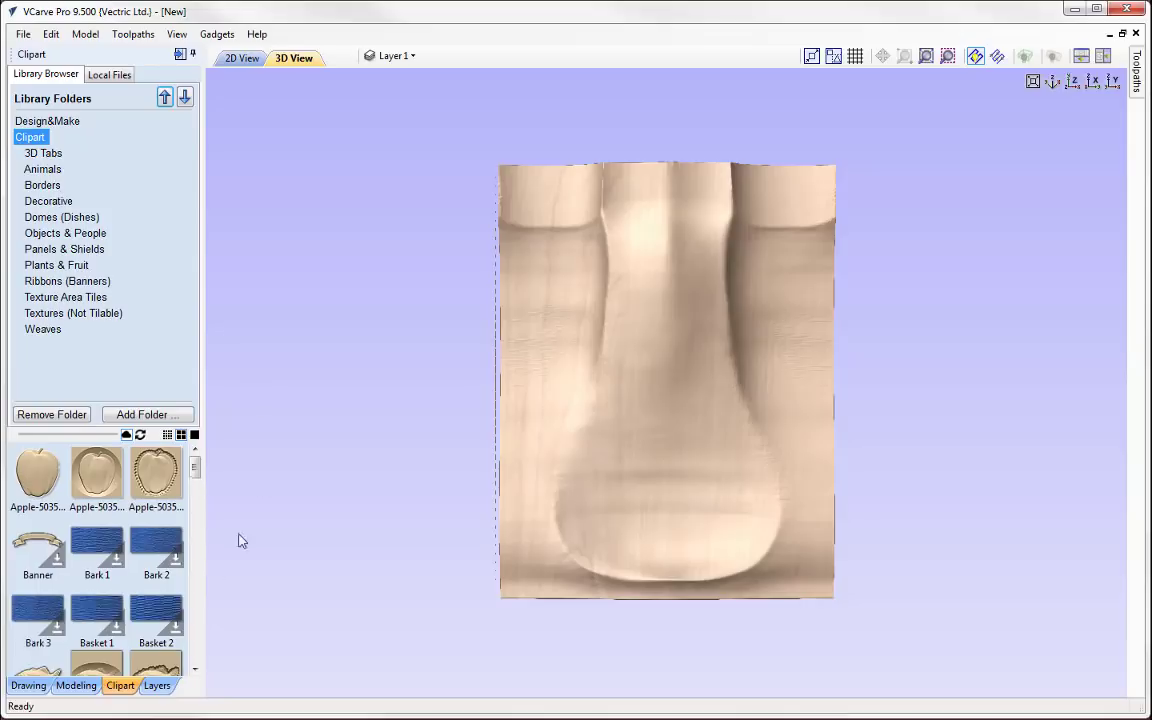
pyautogui.click(56, 265)
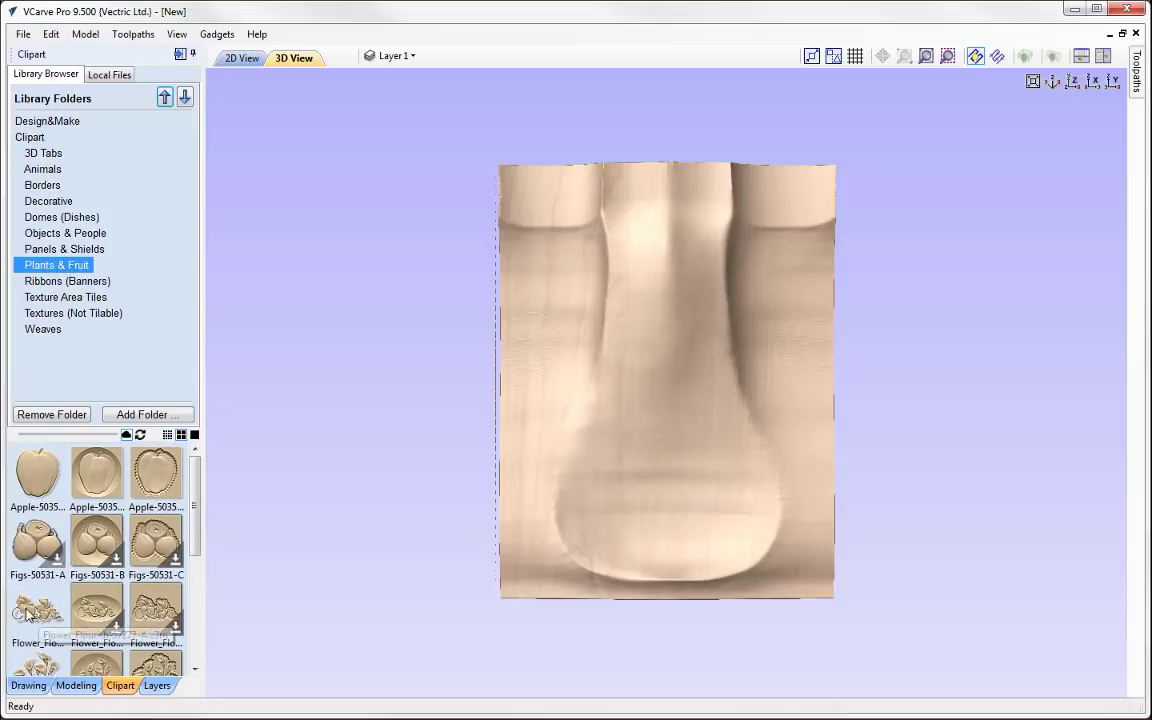
pyautogui.moveTo(37, 608); pyautogui.dragTo(704, 291)
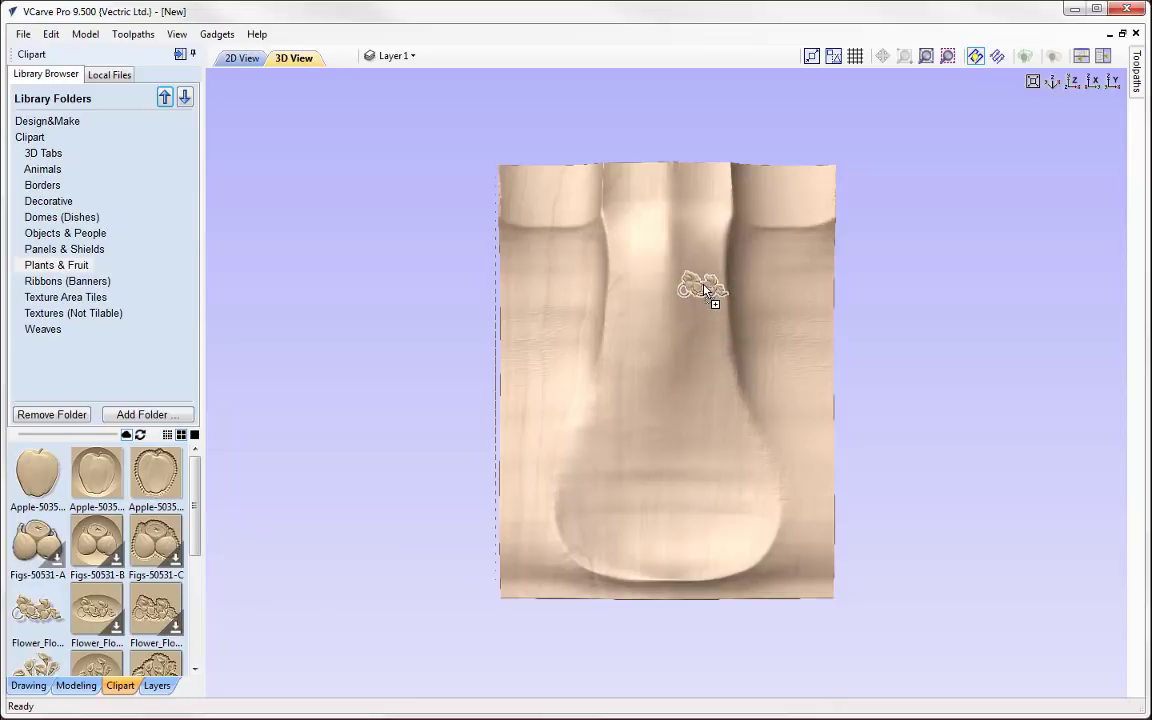
pyautogui.moveTo(724, 372); pyautogui.dragTo(728, 375)
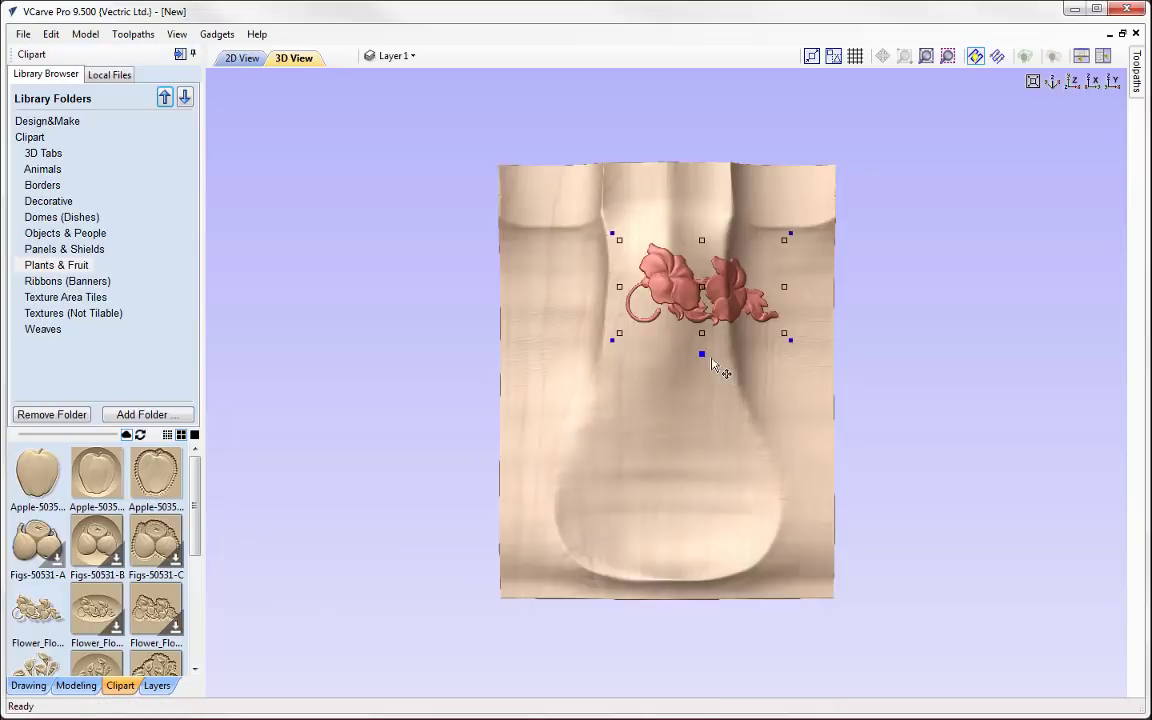
# Rotate the flower flourish to run lengthwise along the leg and position it just right of the leg's centre line.
pyautogui.moveTo(728, 375); pyautogui.dragTo(657, 455, button='middle')
pyautogui.scroll(3, 657, 455)
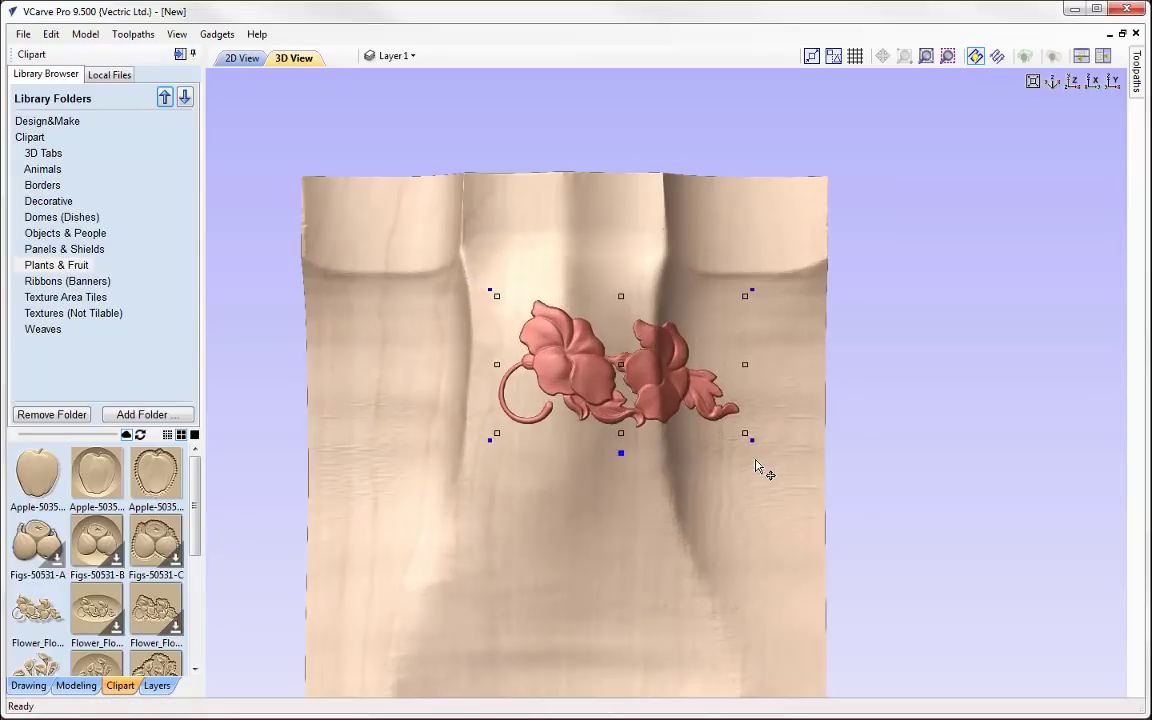
pyautogui.click(753, 467)
pyautogui.moveTo(753, 467); pyautogui.dragTo(625, 463)
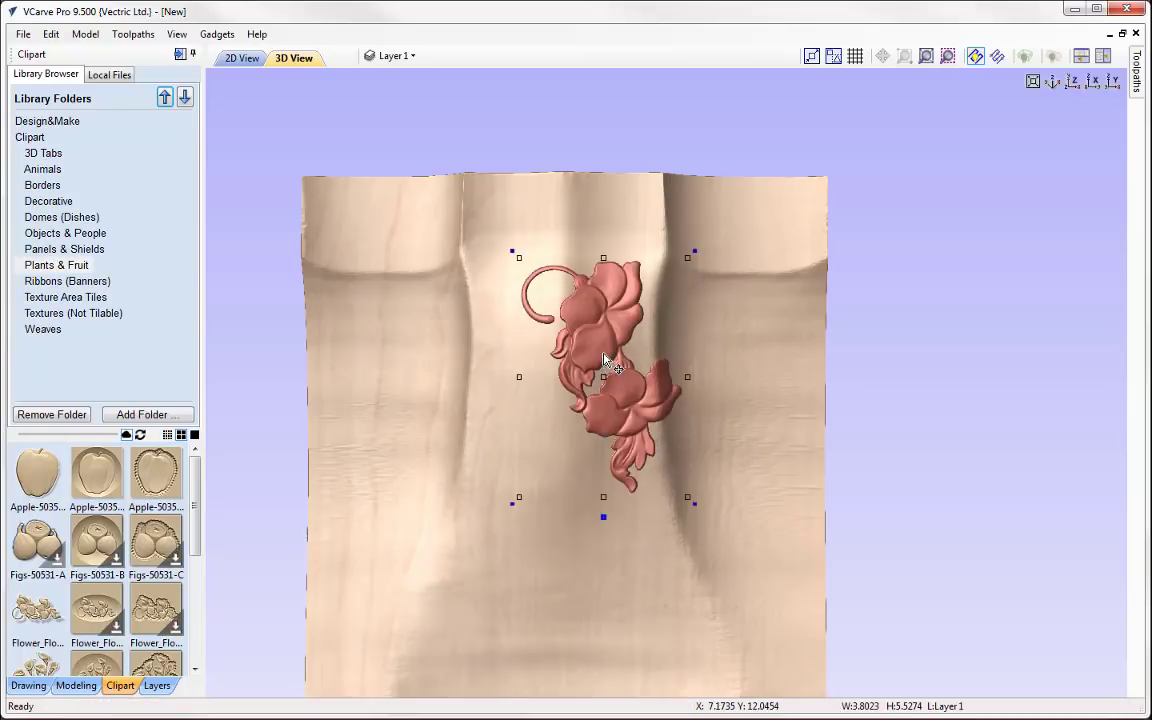
pyautogui.moveTo(604, 360); pyautogui.dragTo(612, 405)
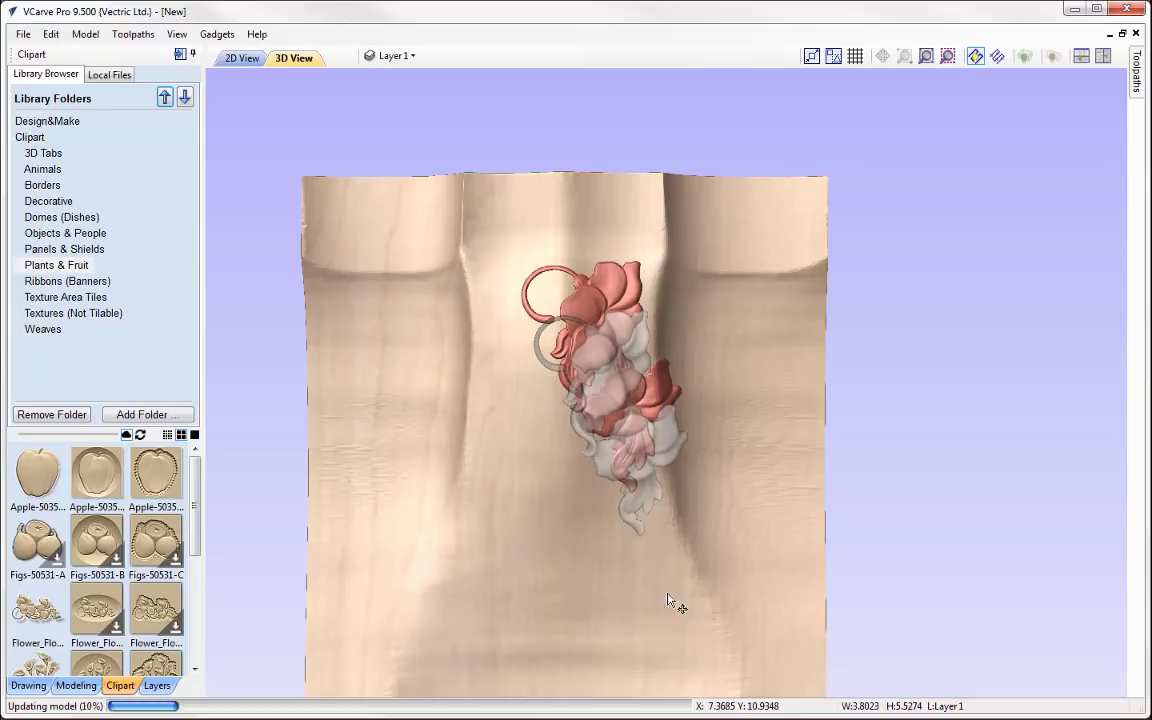
pyautogui.moveTo(700, 548)
pyautogui.mouseDown()
pyautogui.moveTo(685, 578)
pyautogui.moveTo(684, 555)
pyautogui.mouseUp()
pyautogui.moveTo(590, 400); pyautogui.dragTo(623, 412)
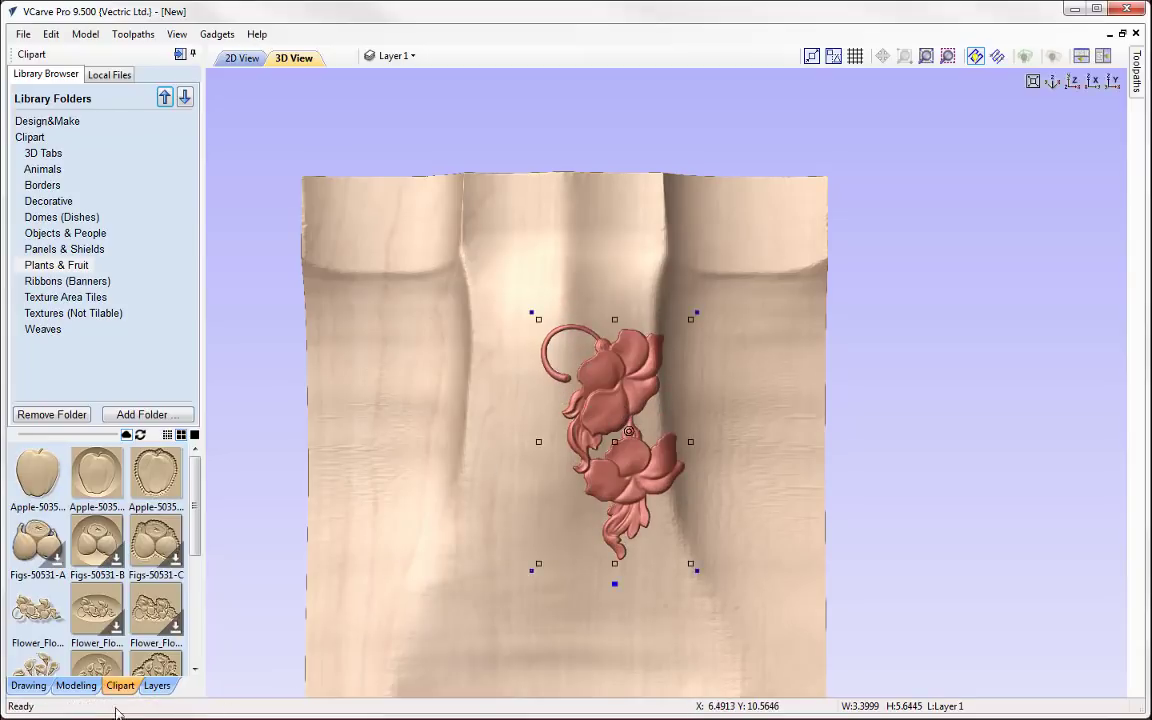
# Create a mirrored copy of the flower flourish, flipped horizontally about the job center.
pyautogui.click(22, 686)
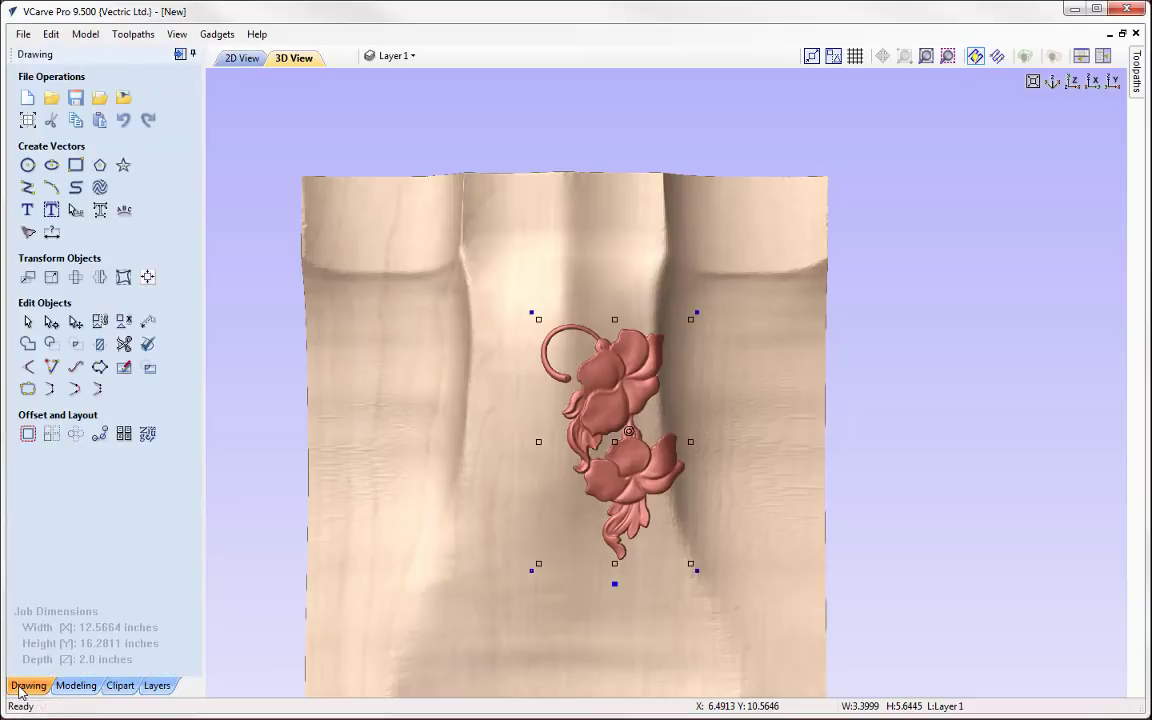
pyautogui.click(100, 278)
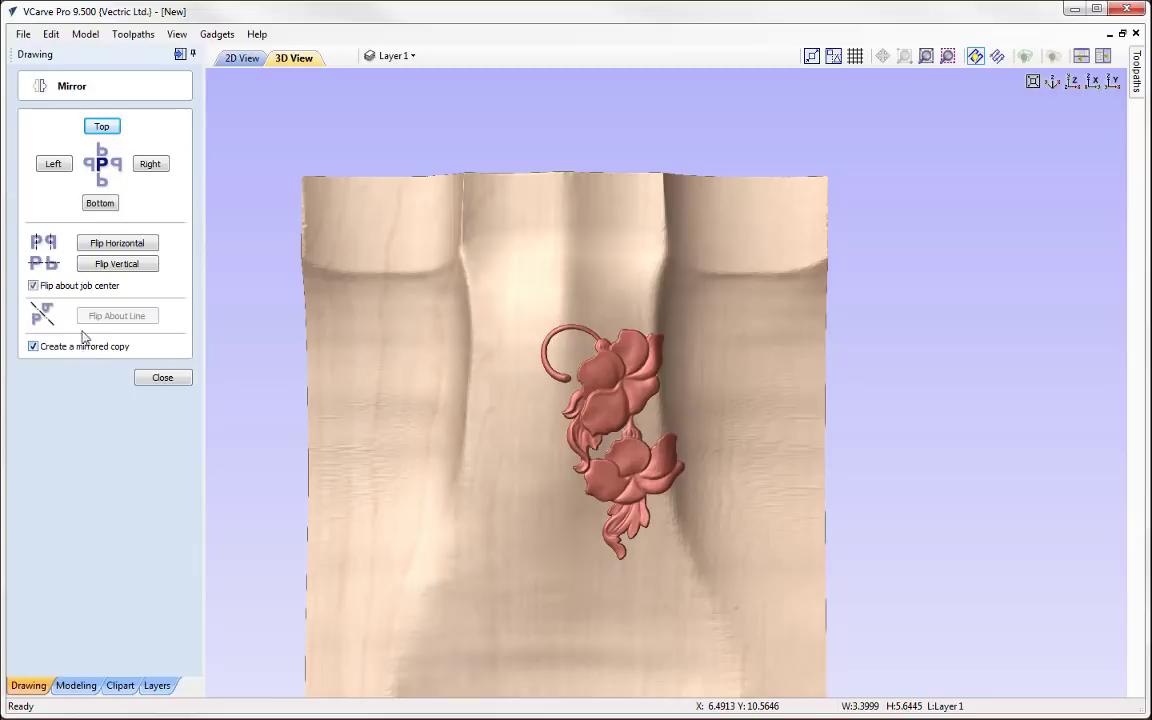
pyautogui.click(116, 245)
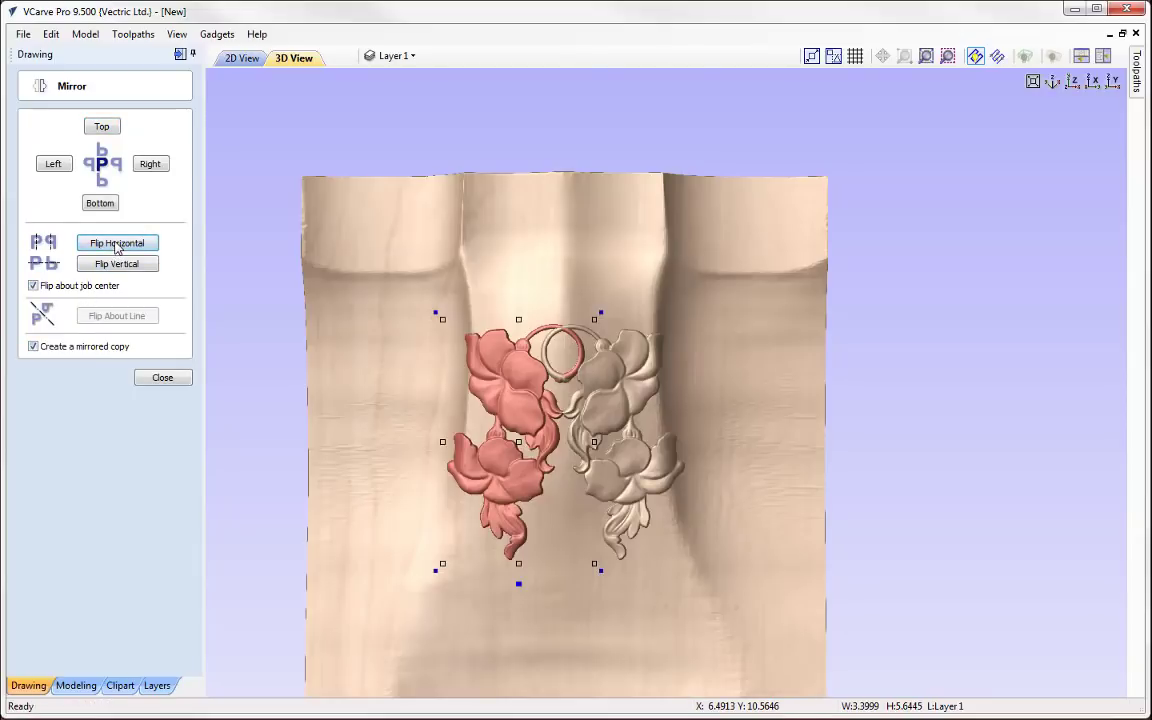
pyautogui.click(163, 379)
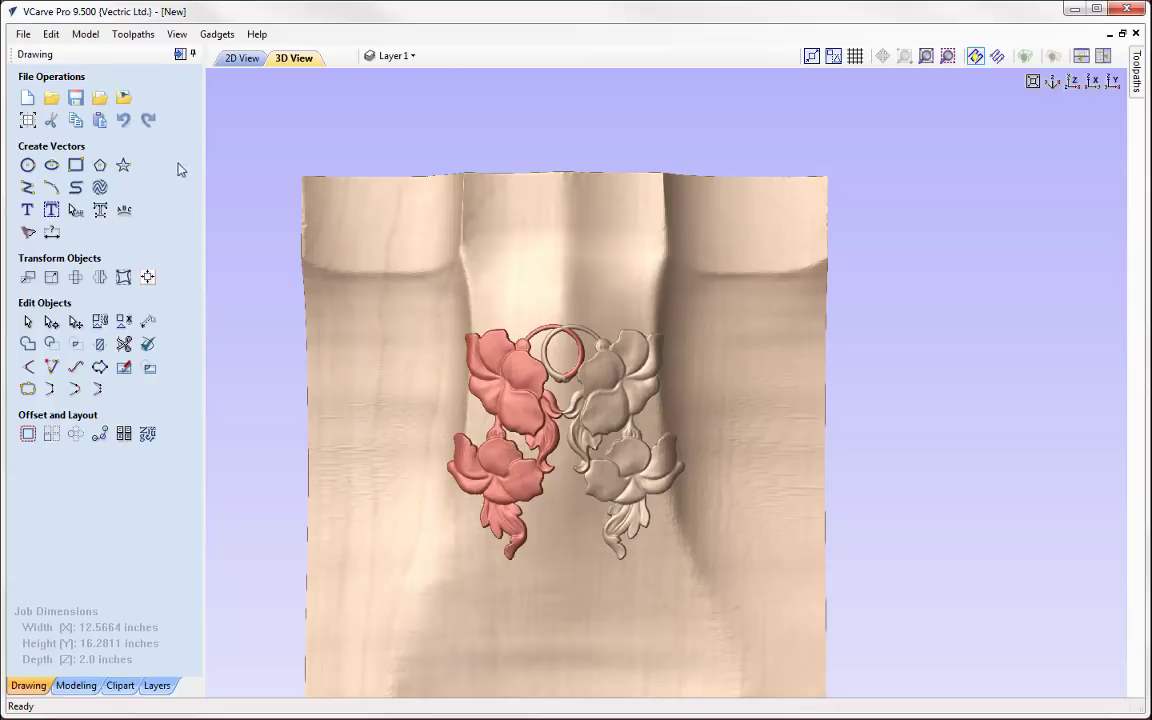
# Check the model thickness in the material setup and the shape height of the mirrored flower flourish.
pyautogui.click(179, 55)
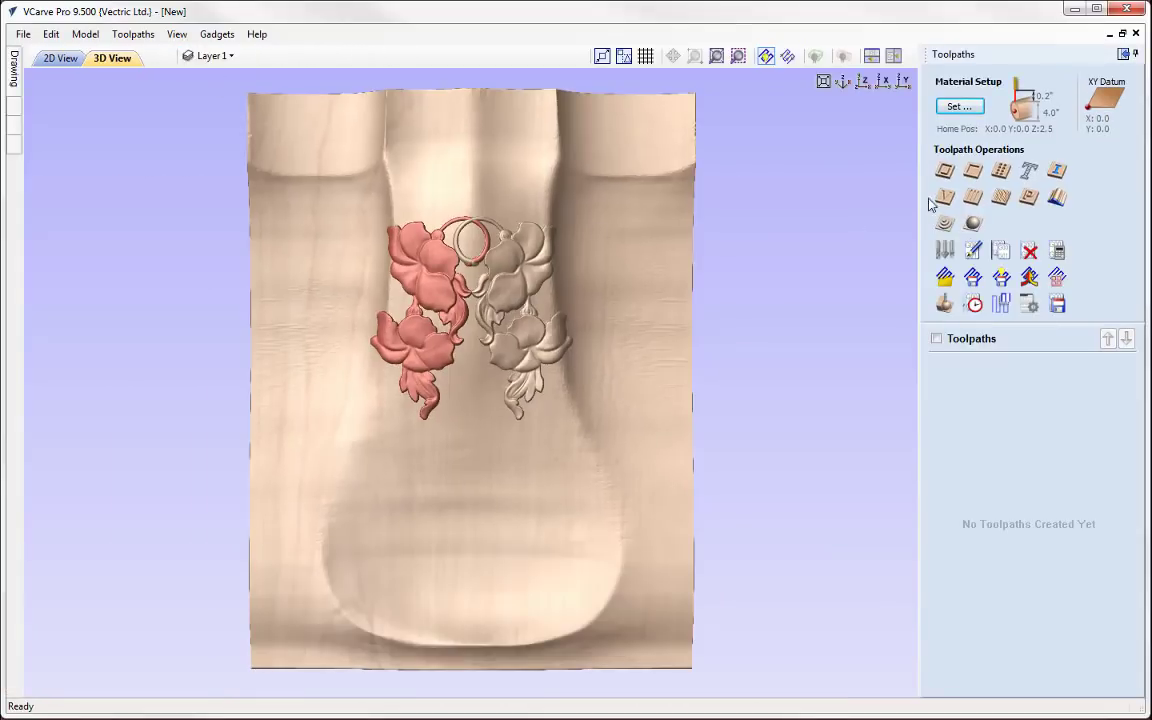
pyautogui.click(958, 108)
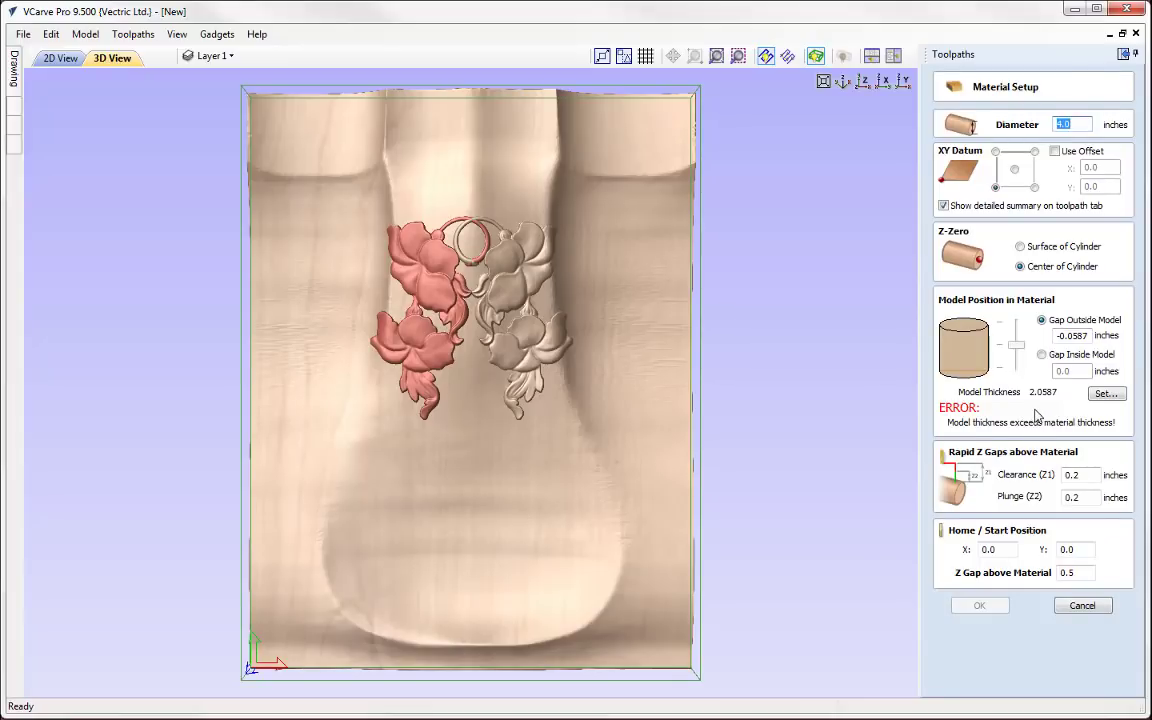
pyautogui.click(1080, 607)
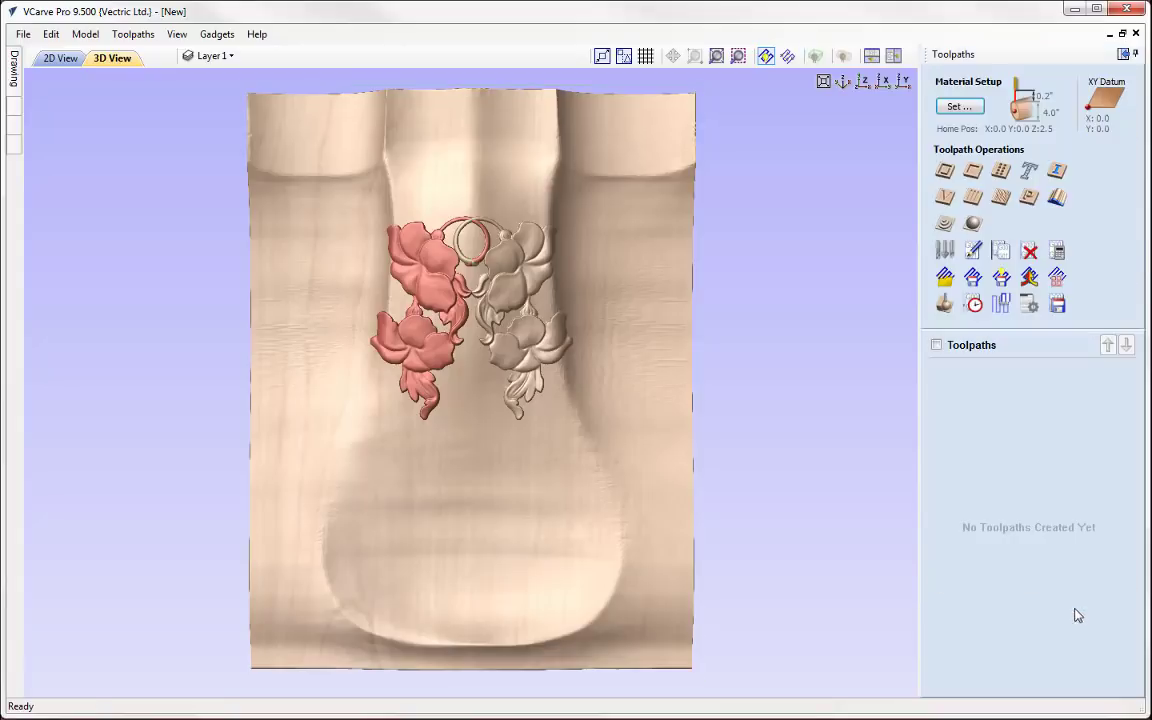
pyautogui.click(14, 115)
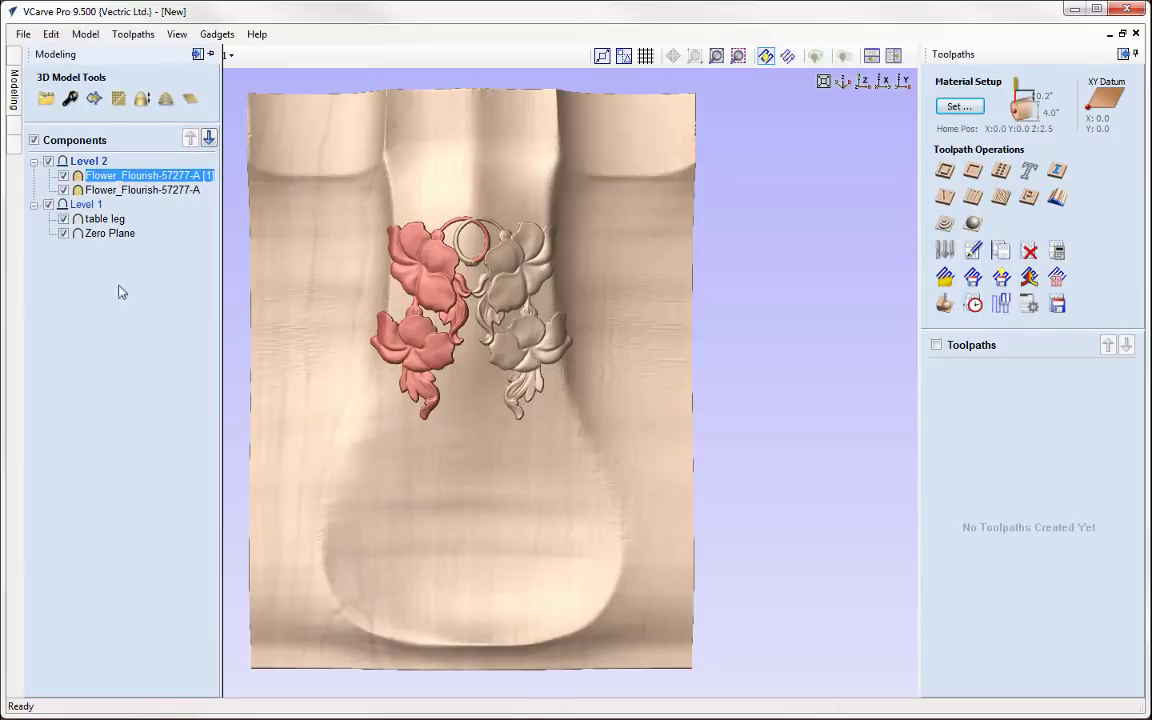
pyautogui.doubleClick(79, 178)
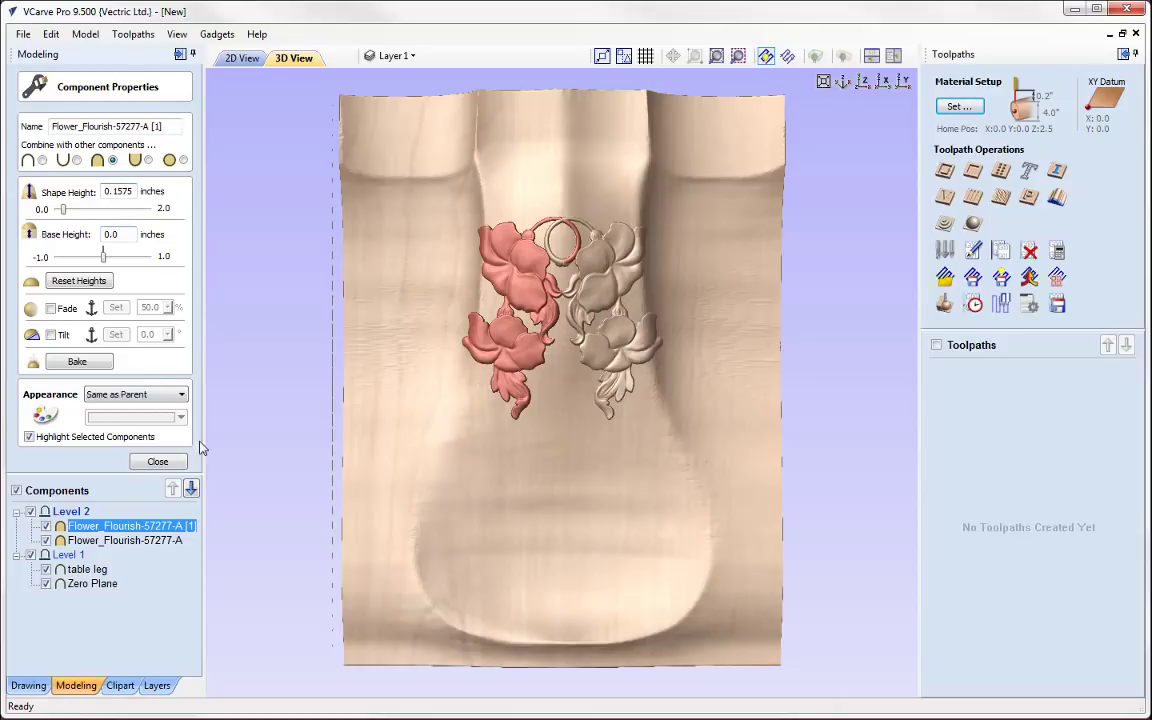
pyautogui.click(157, 462)
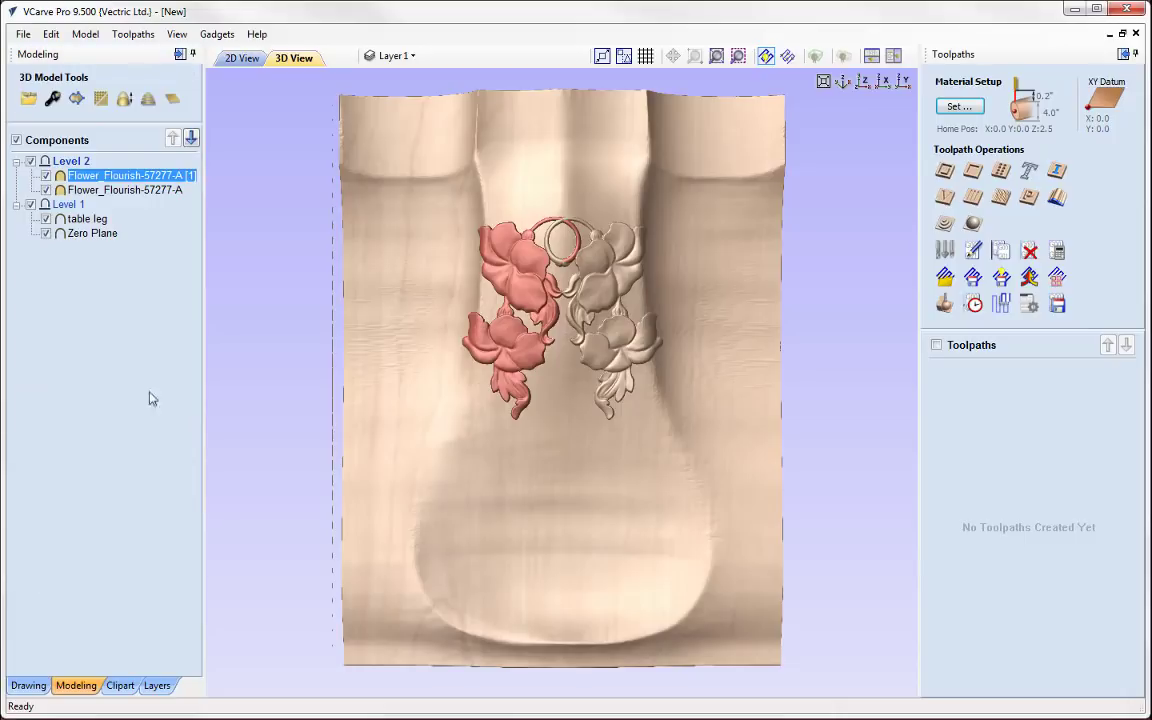
# Set the table leg component's shape height to 1.84 inches and confirm the material setup.
pyautogui.doubleClick(64, 220)
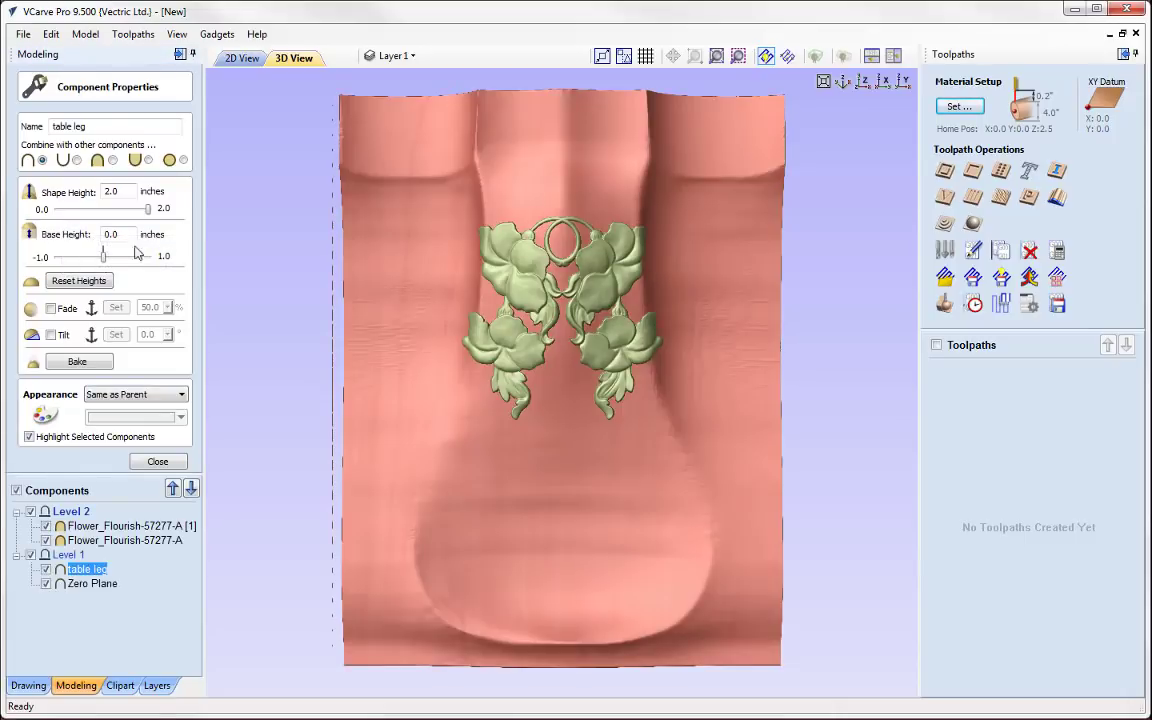
pyautogui.doubleClick(112, 191)
pyautogui.write('1.84')
pyautogui.click(155, 464)
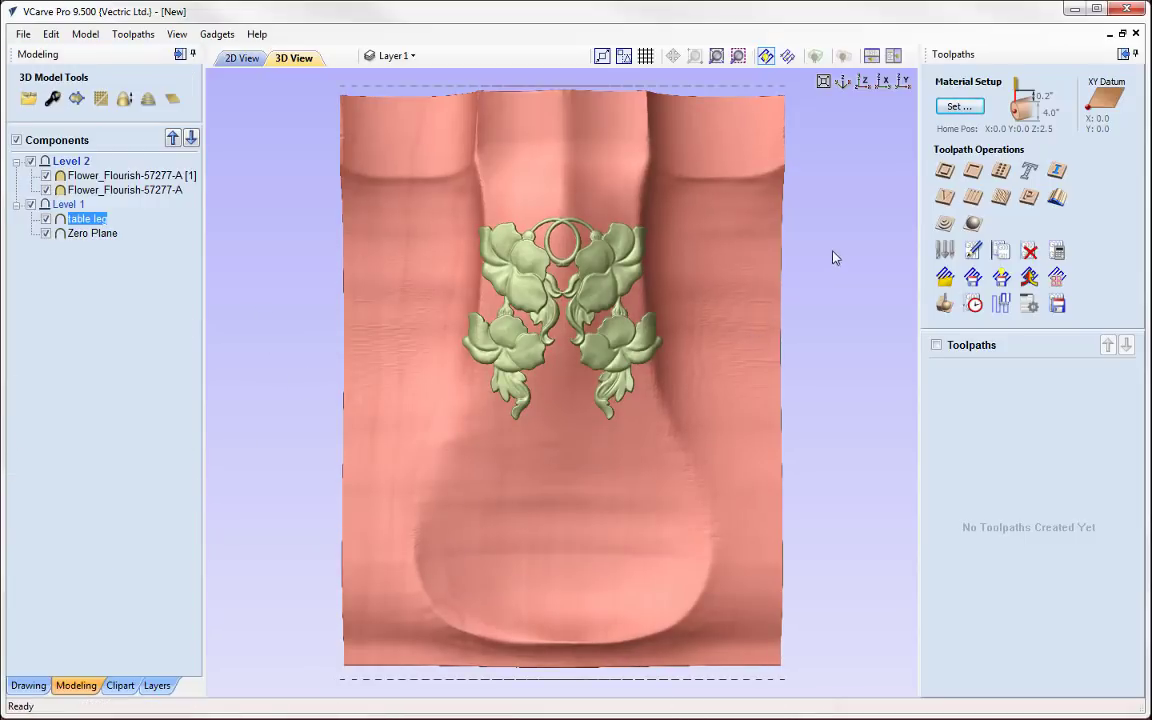
pyautogui.click(958, 107)
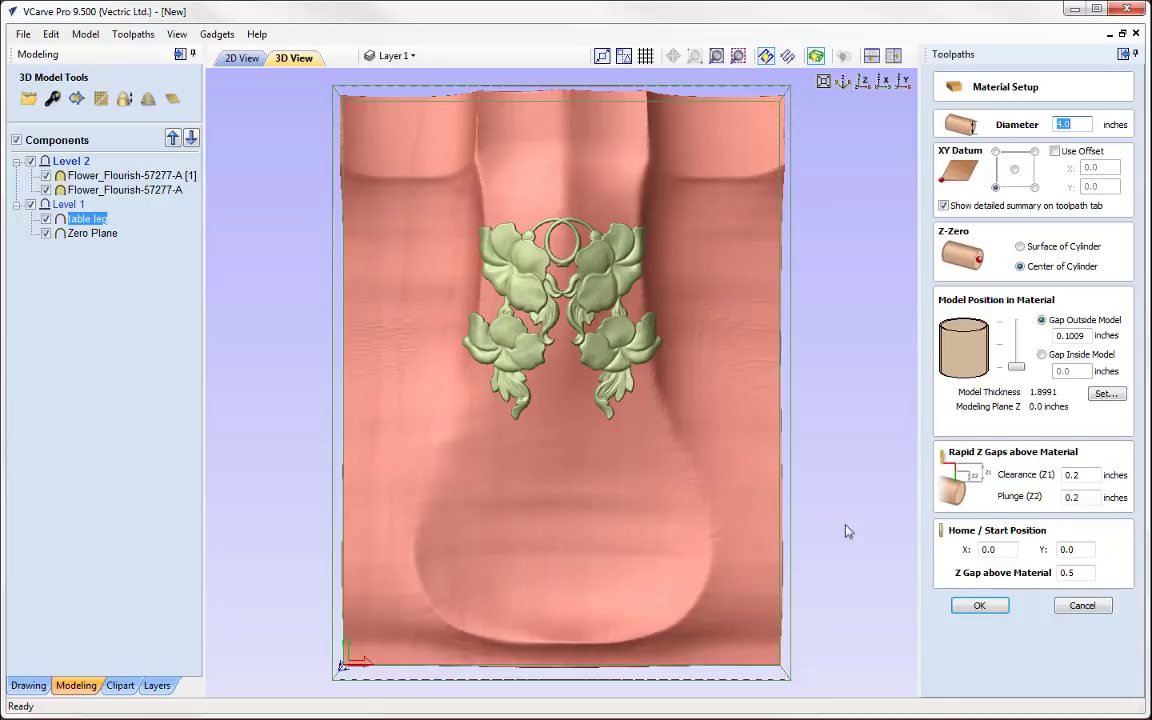
pyautogui.click(977, 607)
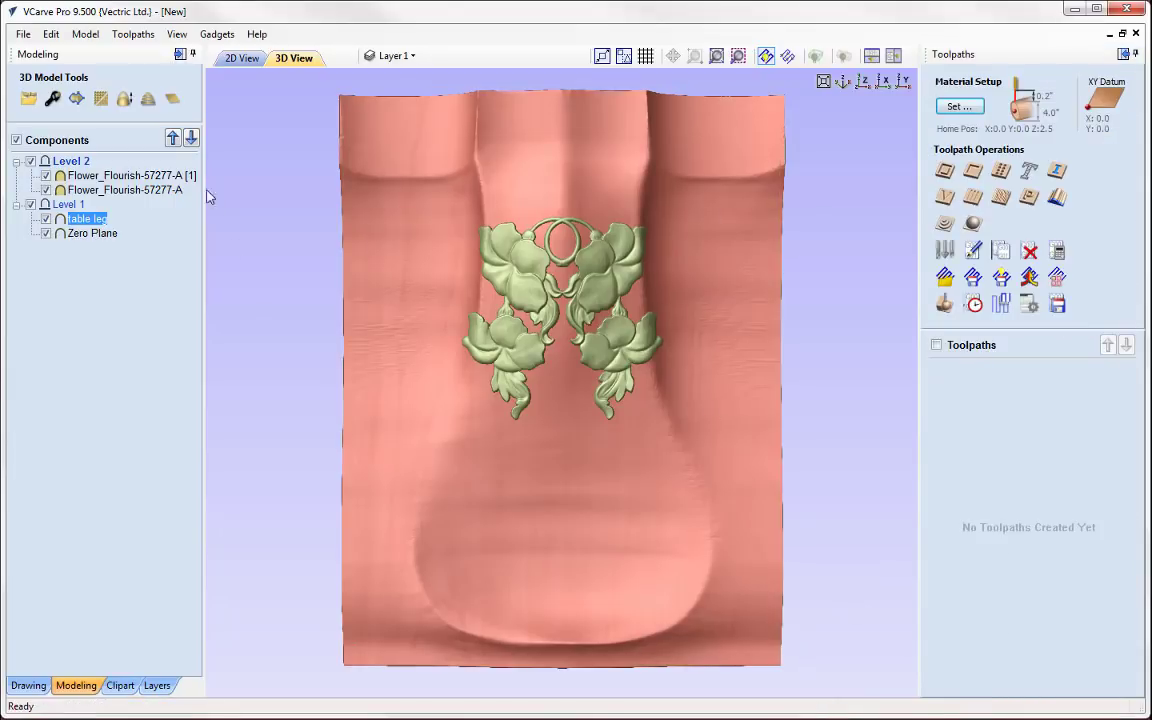
# Inspect the decorated table leg as a wrapped 3D shape up close, then return to the flat view.
pyautogui.click(843, 55)
pyautogui.moveTo(641, 322); pyautogui.dragTo(600, 392)
pyautogui.scroll(3, 507, 395)
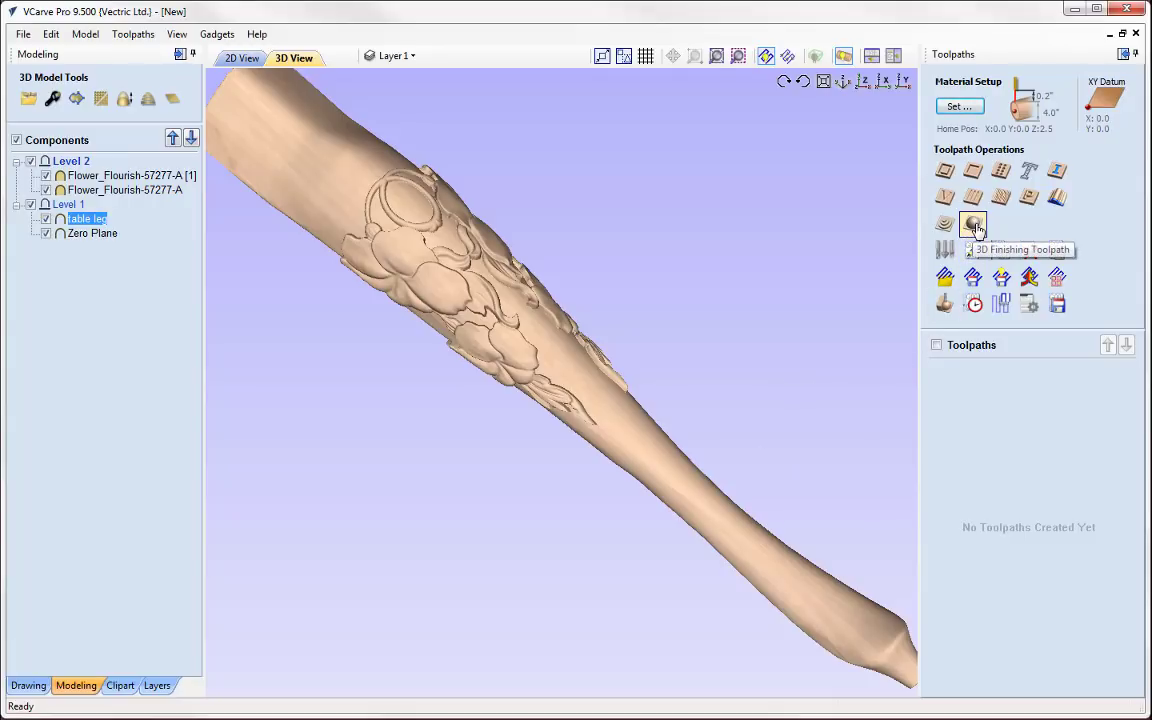
pyautogui.click(762, 55)
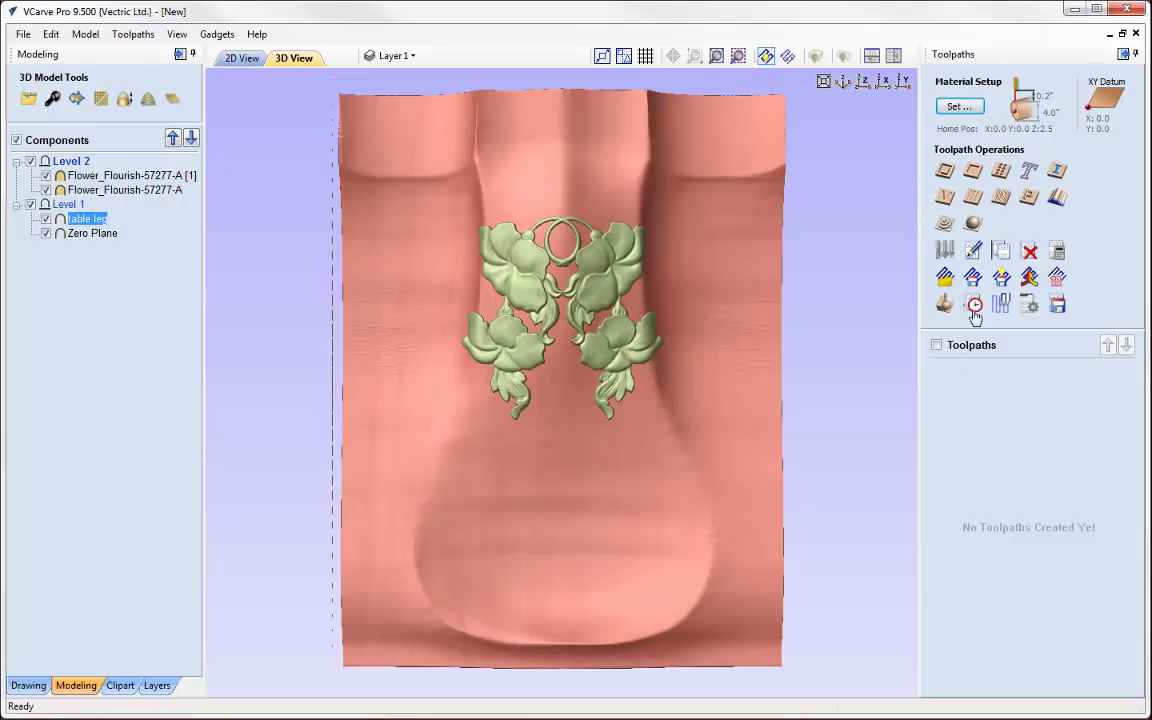
# Calculate a 3D finishing toolpath with the 0.25 inch ball nose, Model Boundary and 90-degree raster, and view it wrapped around the cylinder.
pyautogui.click(979, 224)
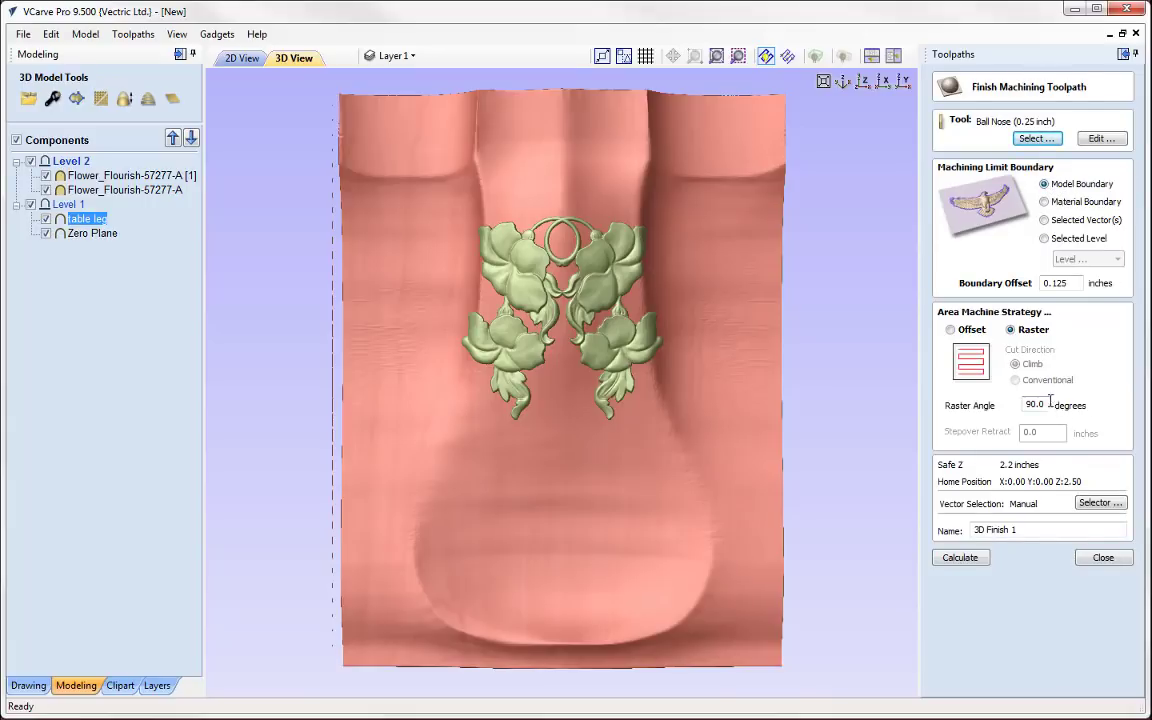
pyautogui.click(962, 558)
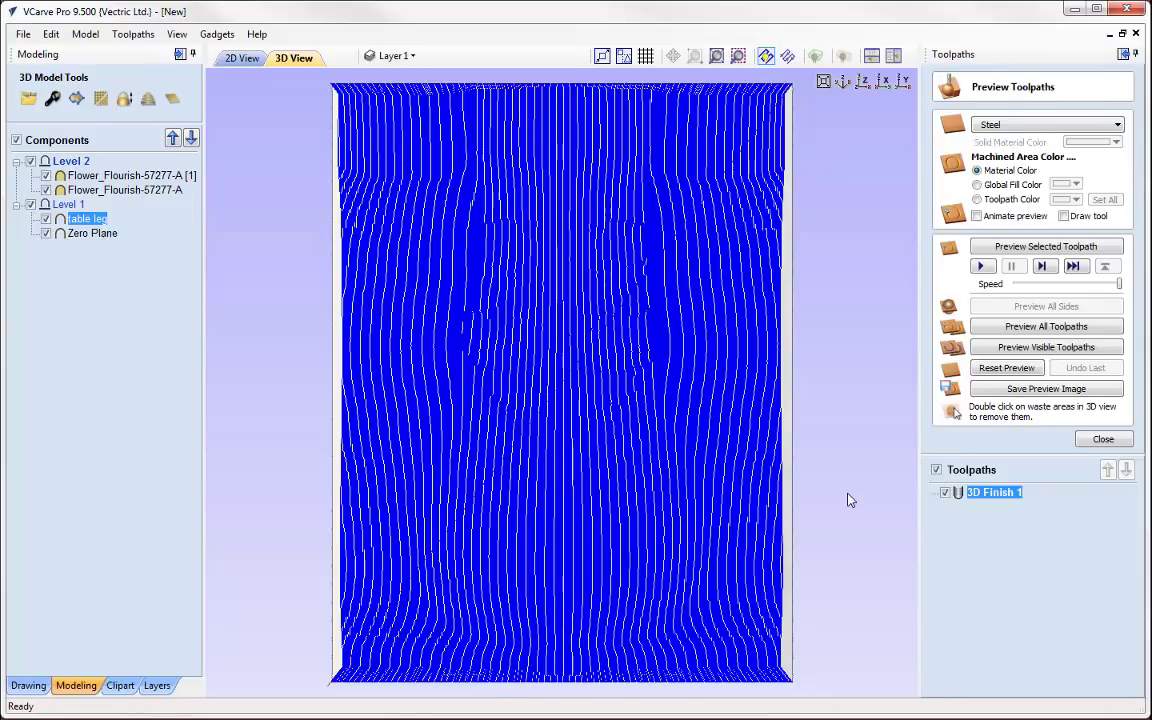
pyautogui.click(843, 55)
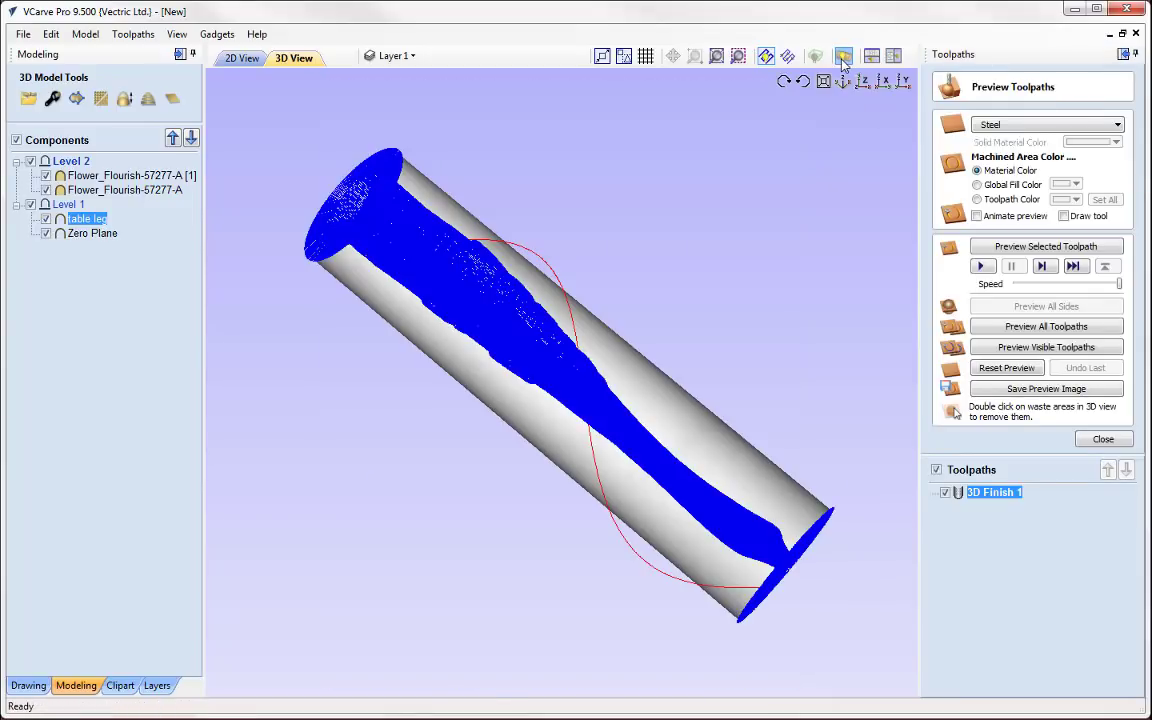
pyautogui.moveTo(659, 318); pyautogui.dragTo(776, 260)
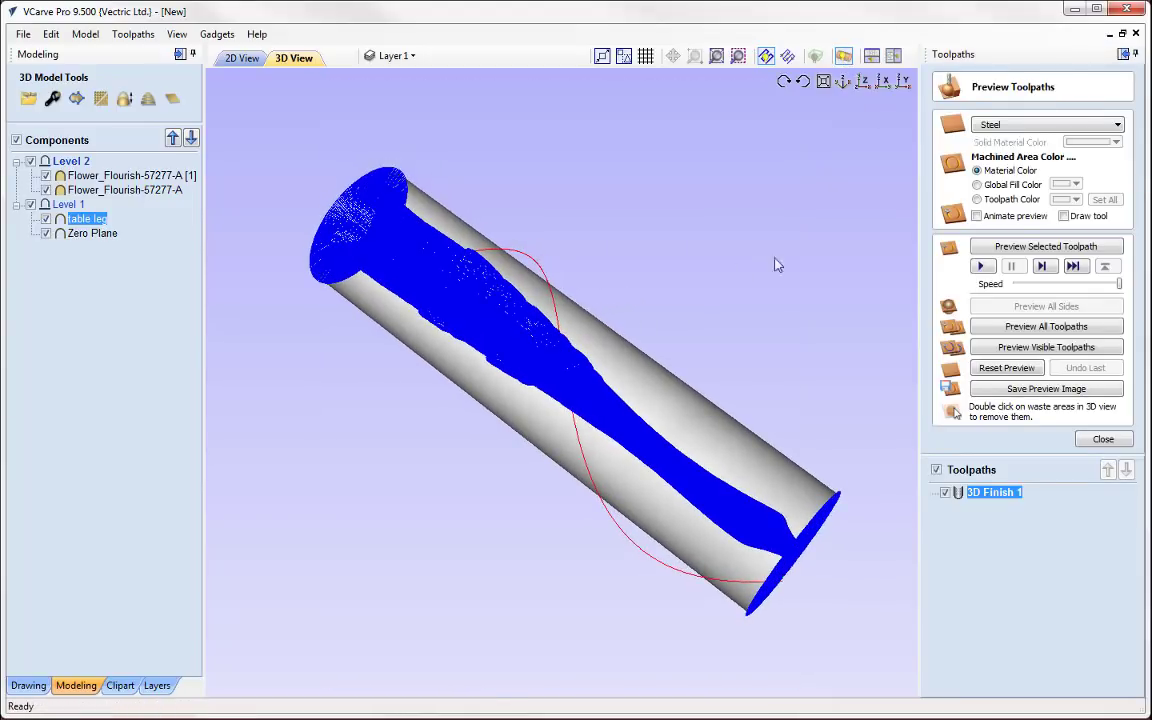
# Set the preview material to Beech Light, preview all toolpaths, and examine the carved flowers up close.
pyautogui.click(1010, 133)
pyautogui.moveTo(1121, 319); pyautogui.dragTo(1117, 153)
pyautogui.click(1005, 170)
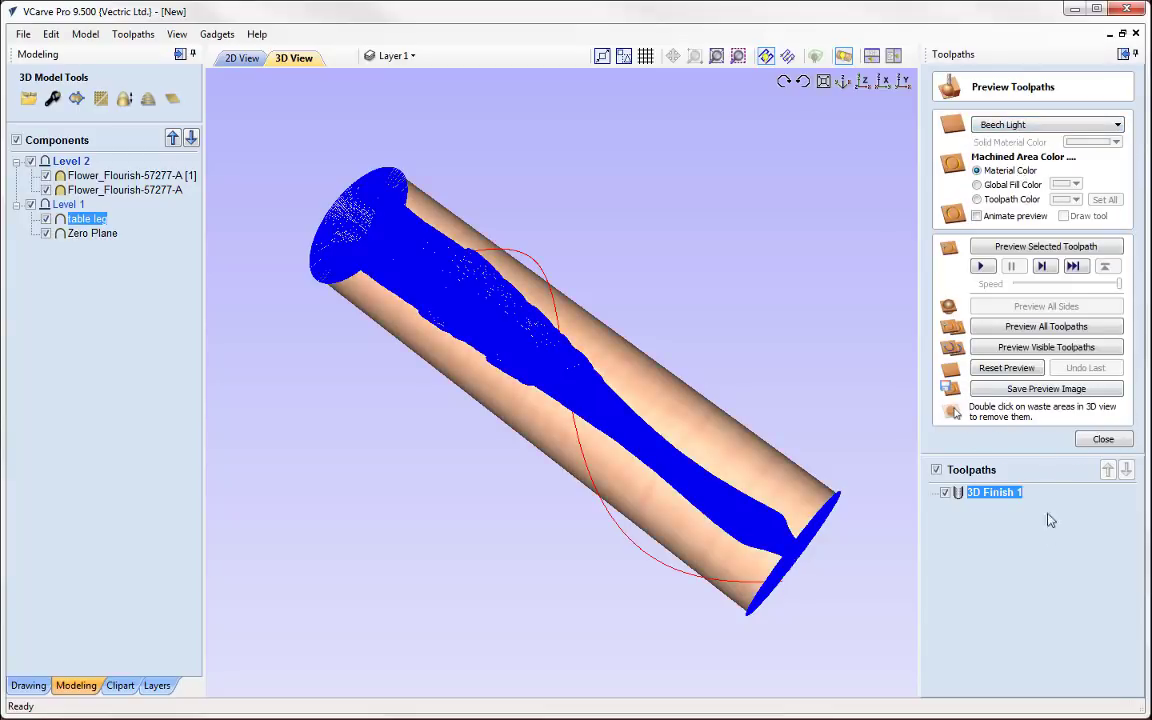
pyautogui.click(1030, 328)
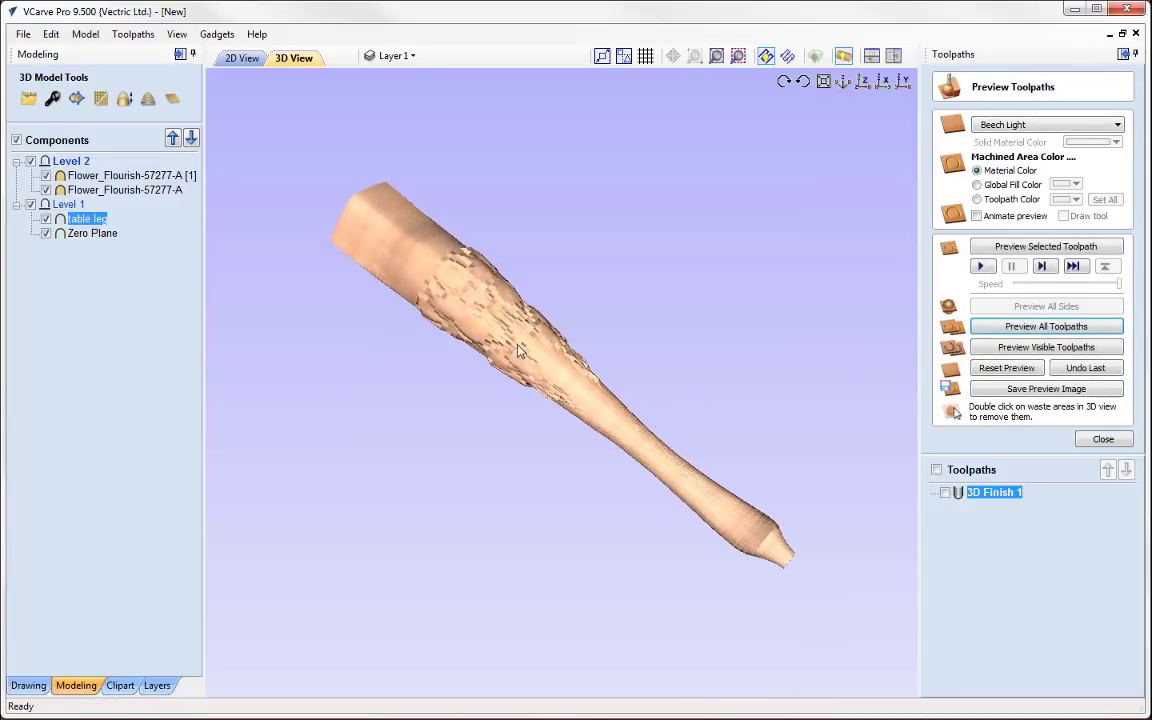
pyautogui.scroll(5, 530, 330)
pyautogui.moveTo(530, 330); pyautogui.dragTo(660, 440, button='middle')
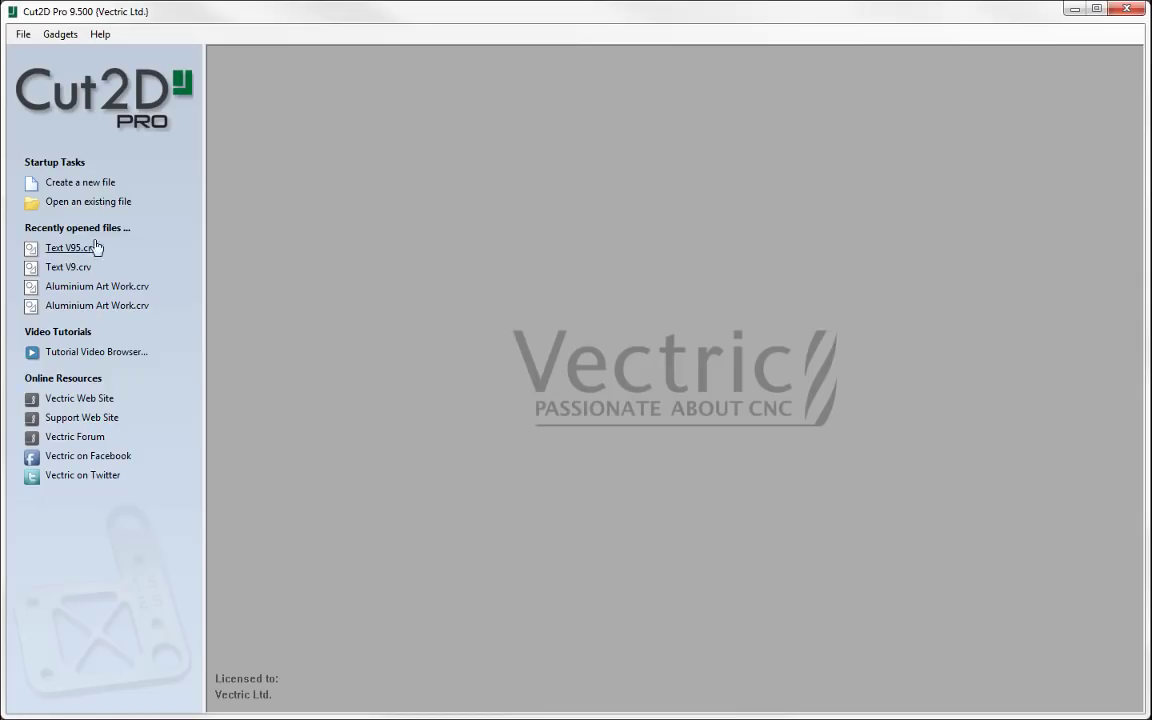
# Create a single-sided 5 x 5 x 0.2 inch job and draw a circle with a 2-inch radius.
pyautogui.click(82, 182)
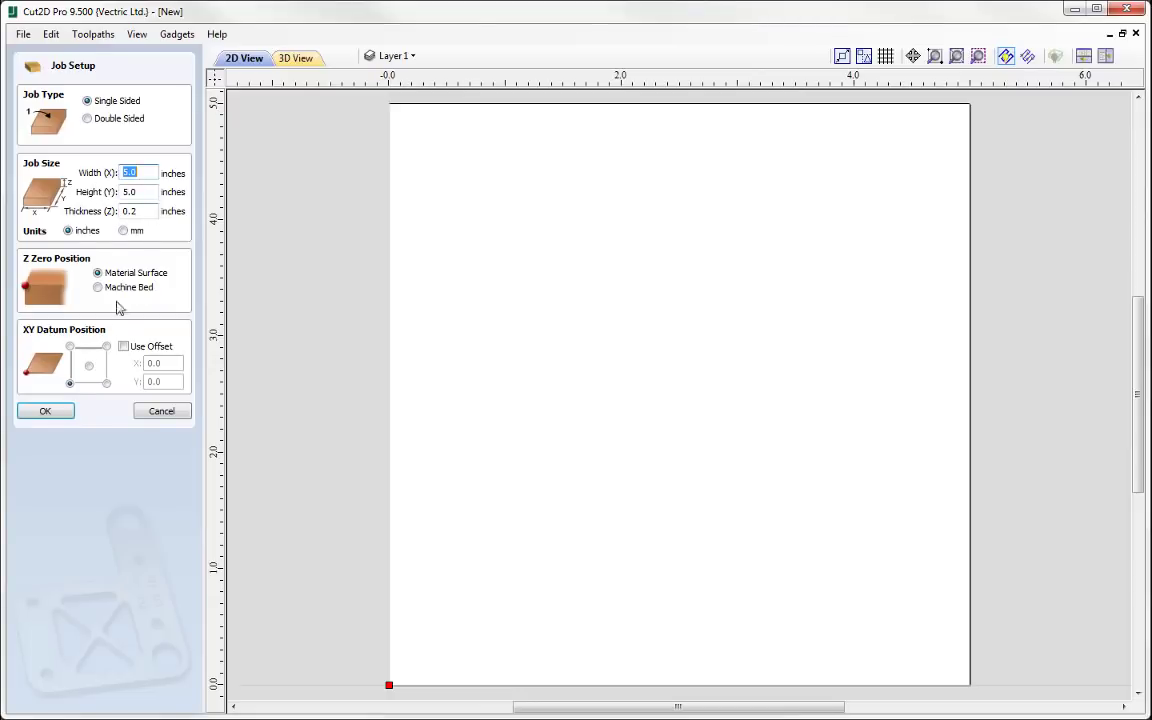
pyautogui.click(47, 414)
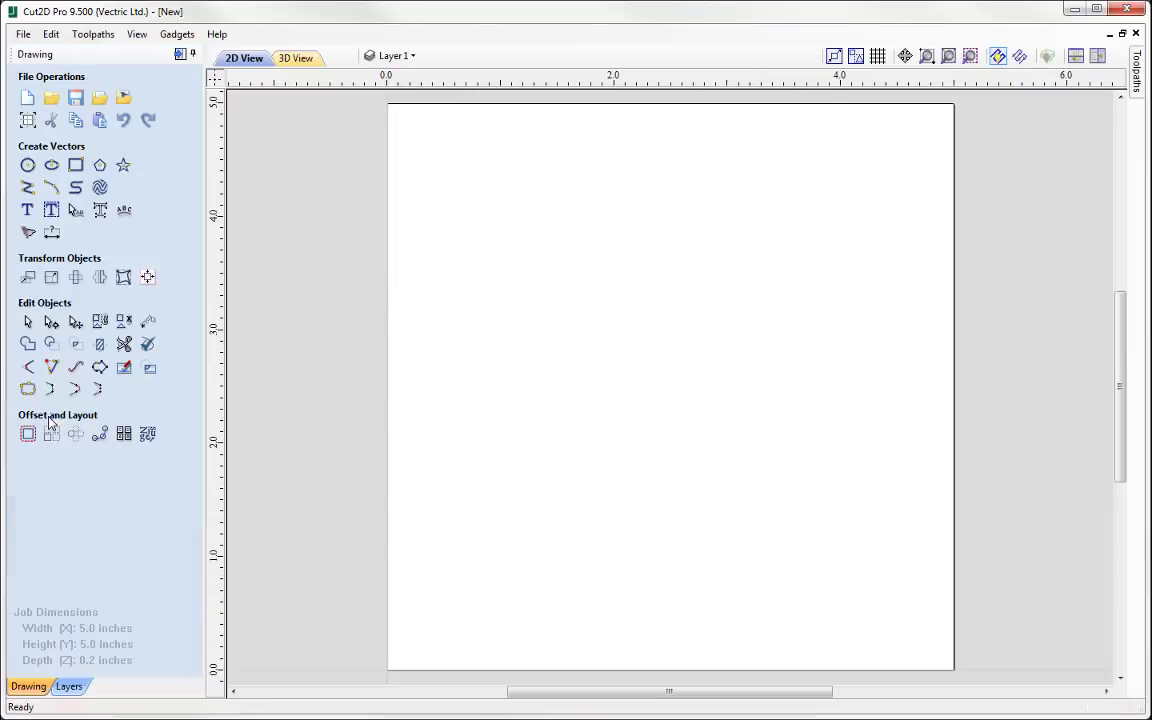
pyautogui.click(27, 165)
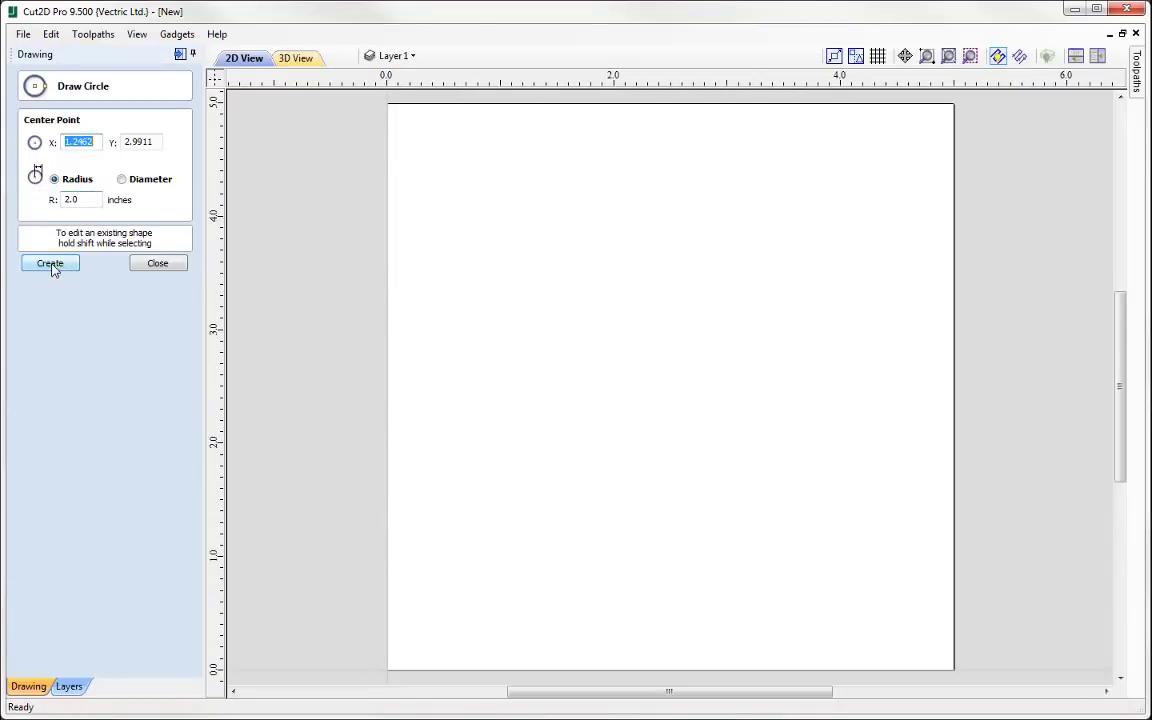
pyautogui.click(51, 264)
pyautogui.click(140, 264)
# Centre the circle on the material both horizontally and vertically.
pyautogui.click(306, 281)
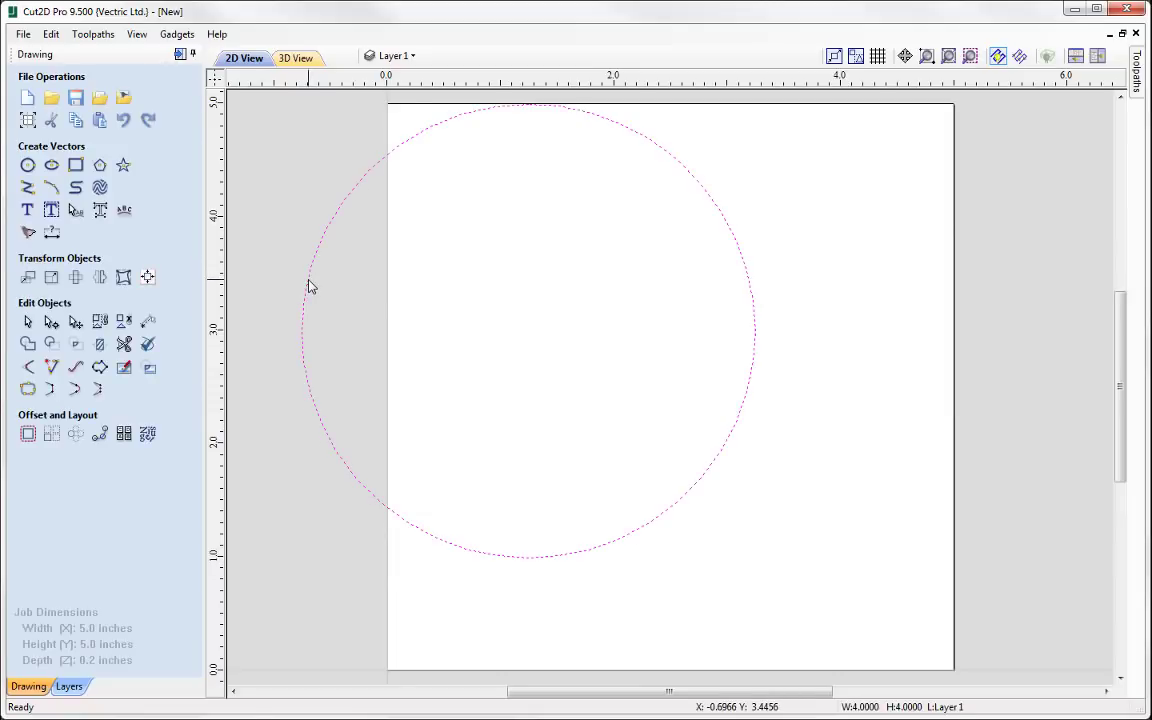
pyautogui.click(145, 277)
pyautogui.click(104, 141)
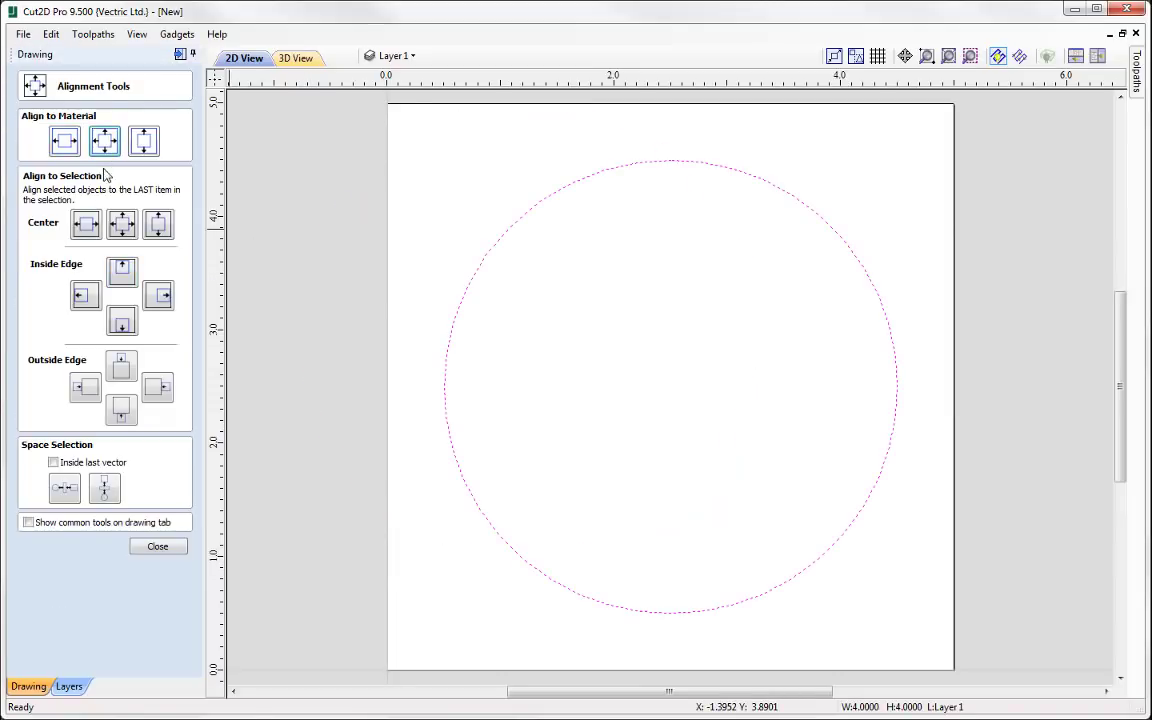
pyautogui.click(143, 550)
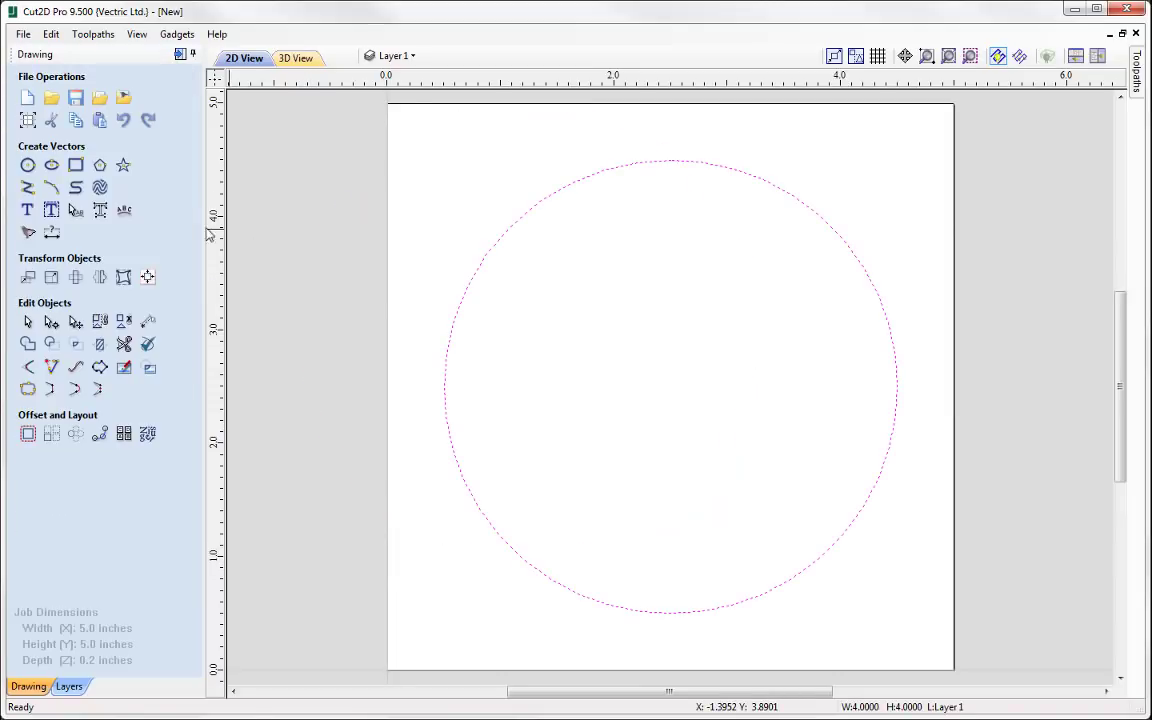
# Switch to the toolpath layout and confirm the material setup with 0.2 inch thickness and Z-zero on the material surface.
pyautogui.click(180, 54)
pyautogui.click(959, 106)
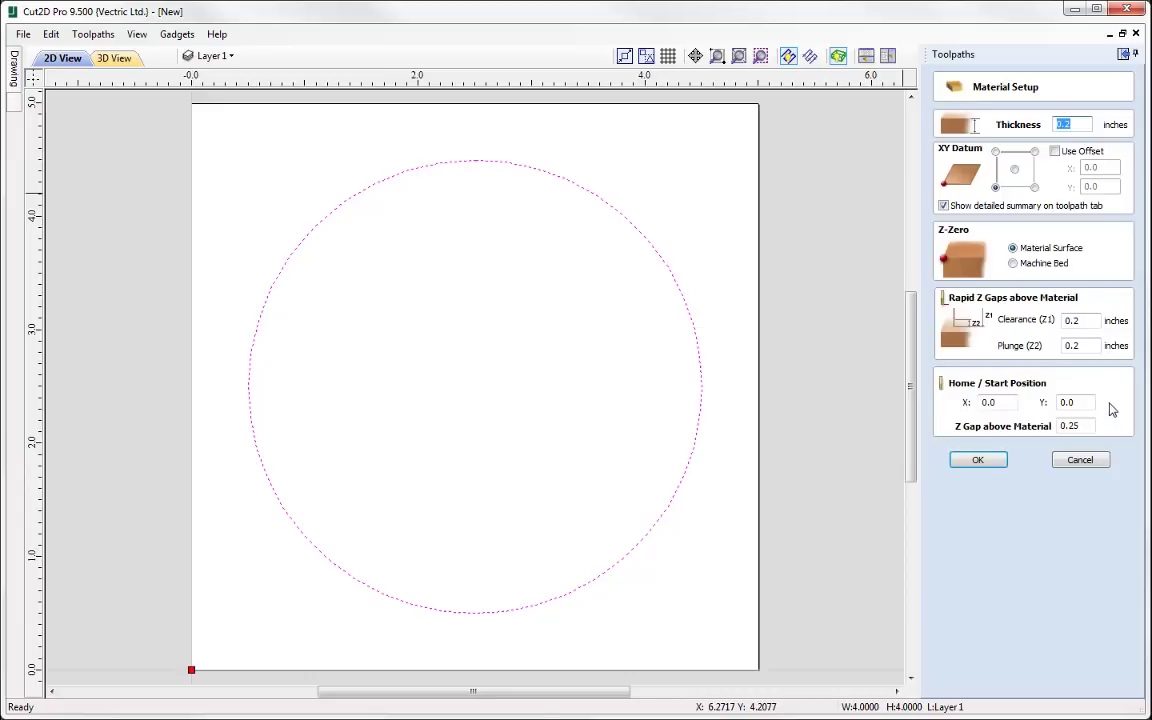
pyautogui.click(979, 462)
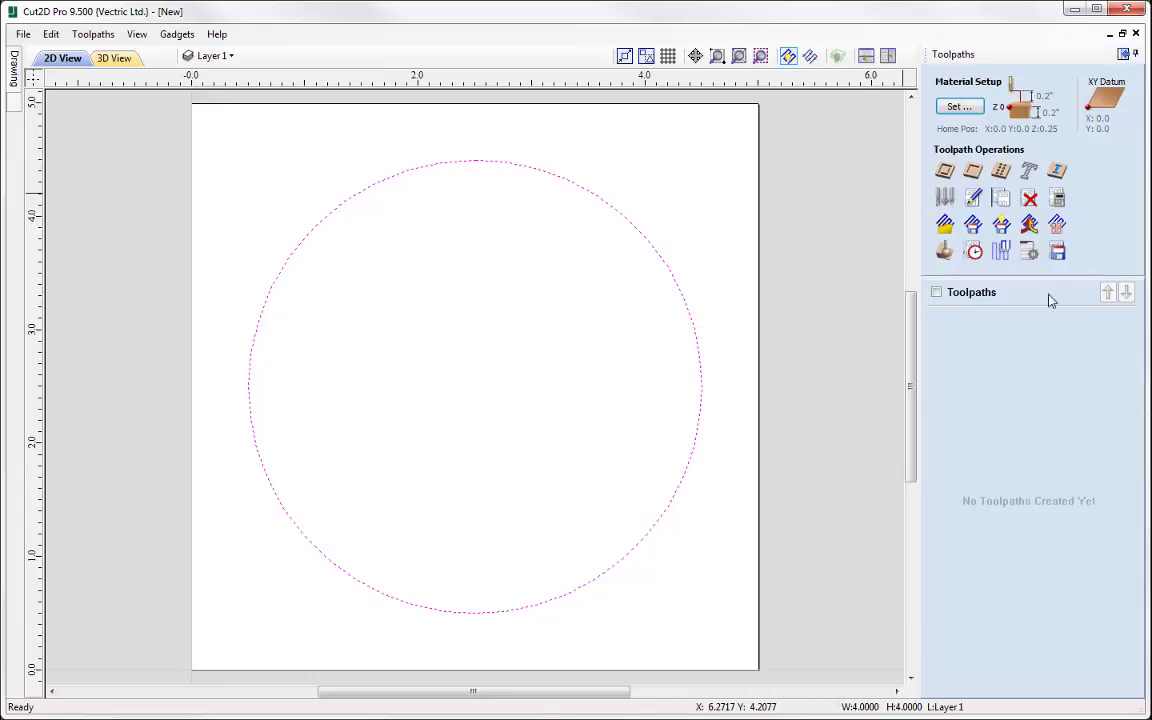
# Calculate an inside profile toolpath on the circle, 0.1 inch deep, with the 0.25 inch end mill and a spiral ramp.
pyautogui.click(946, 173)
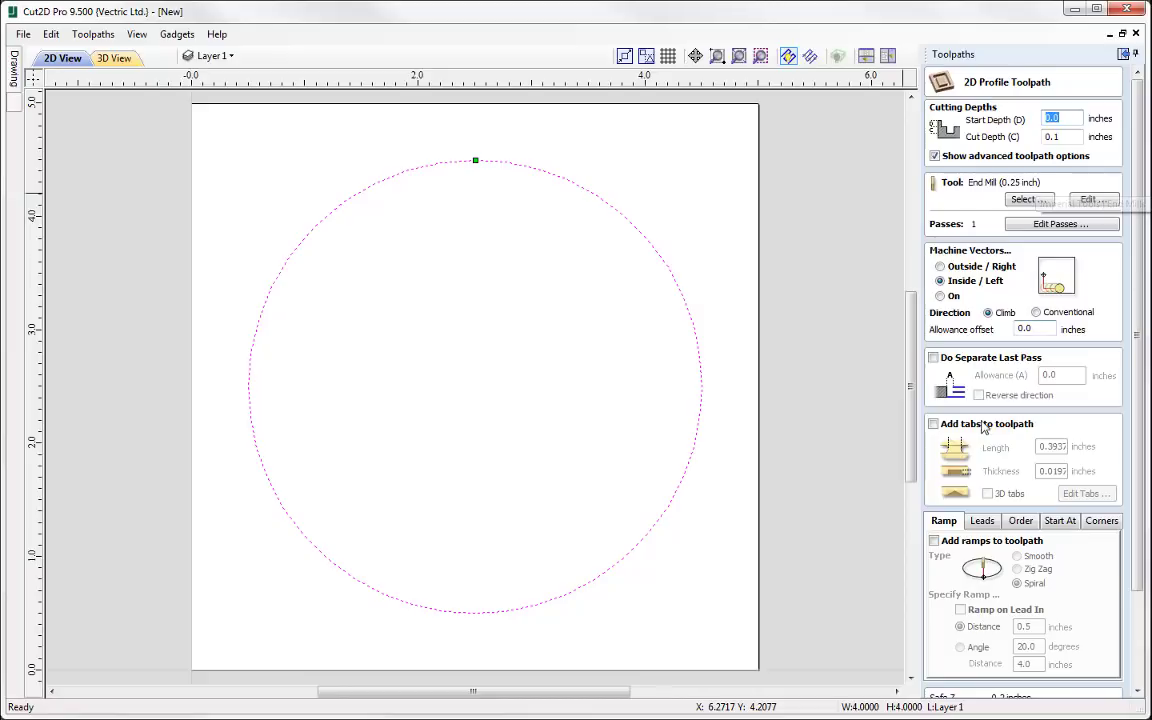
pyautogui.click(933, 541)
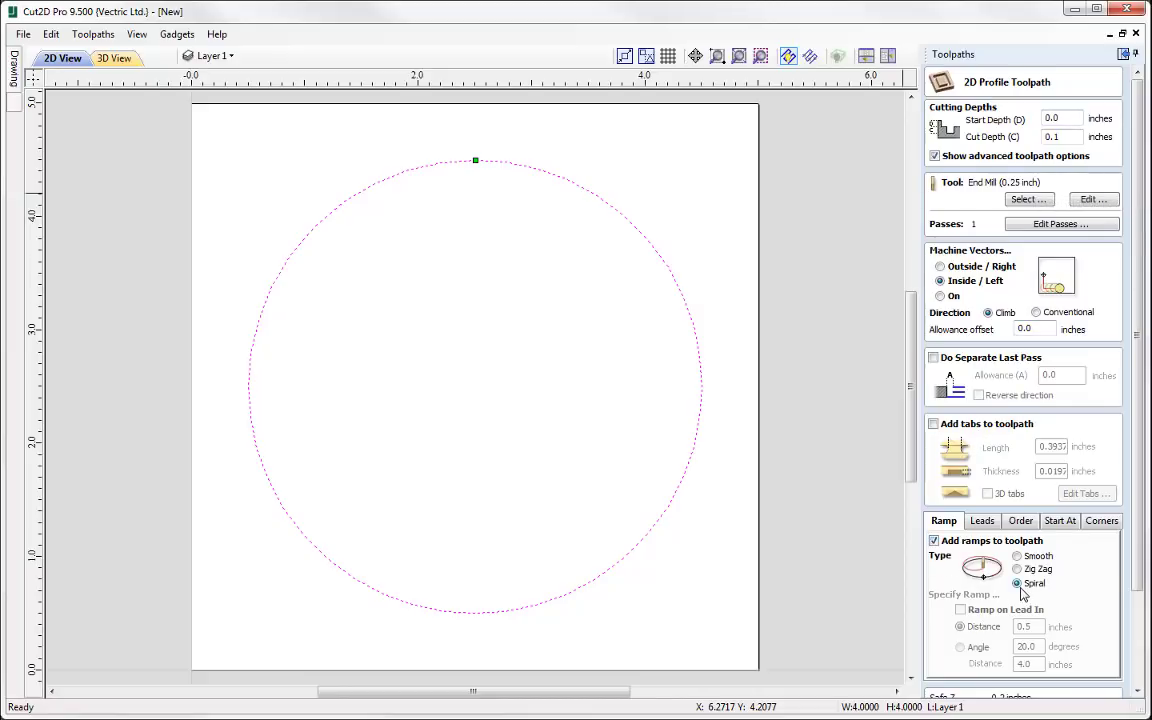
pyautogui.scroll(-2, 1020, 592)
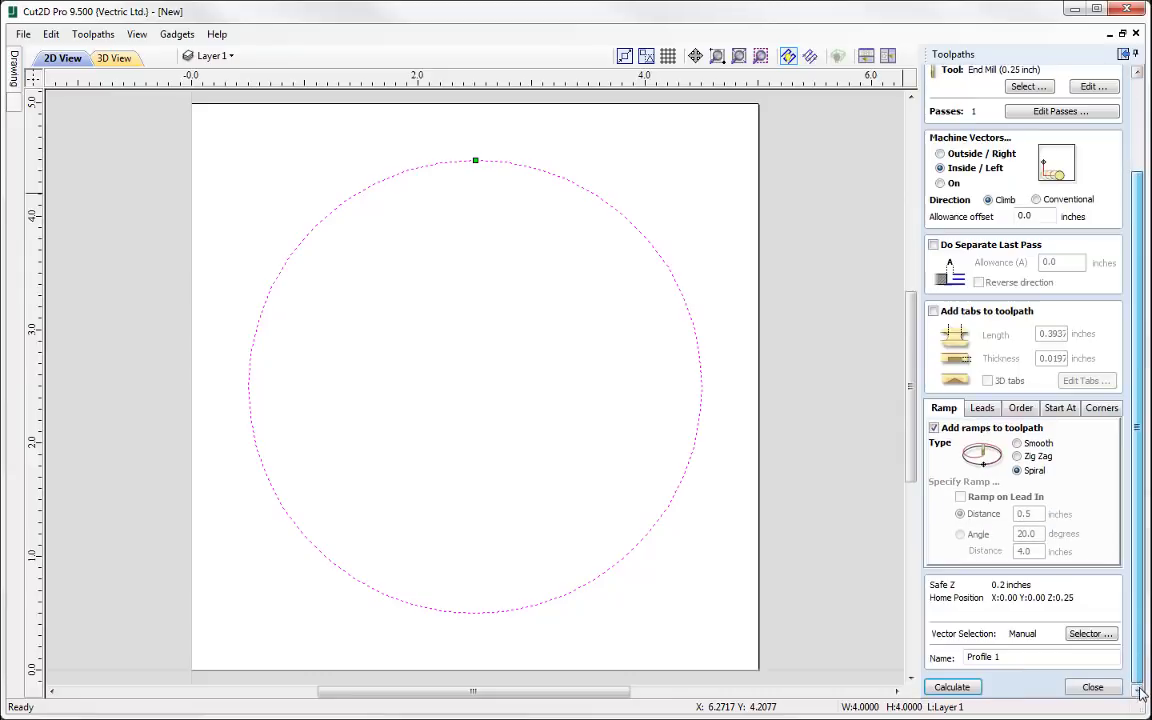
pyautogui.click(951, 687)
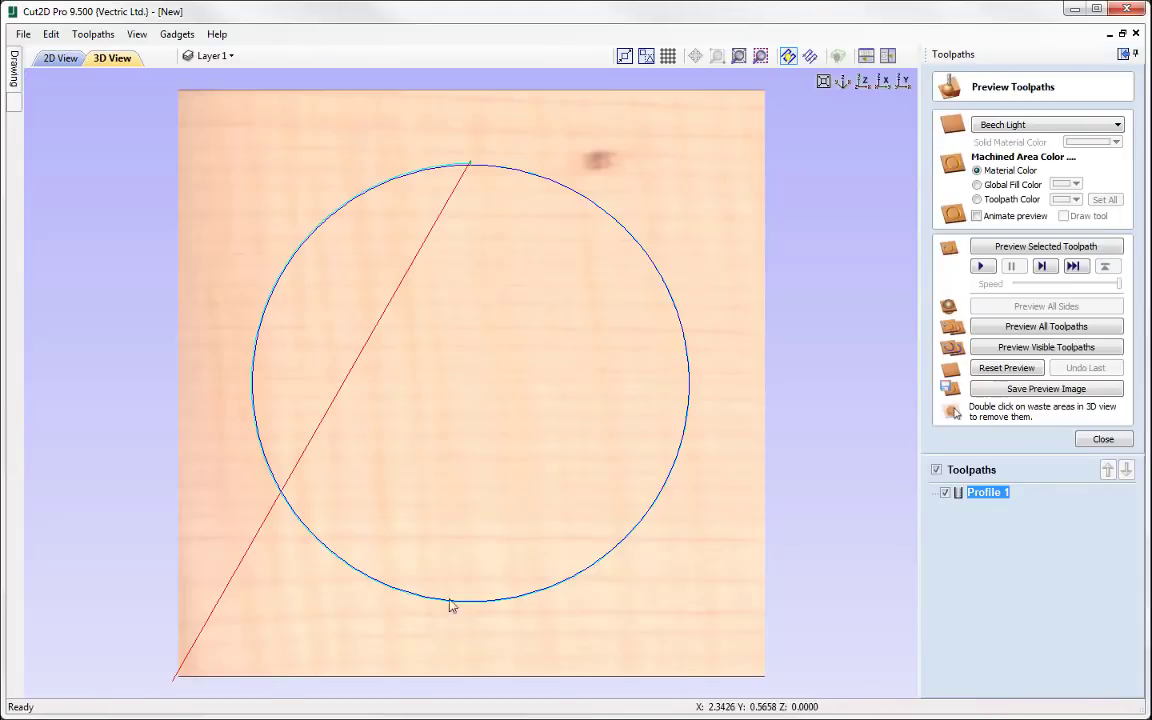
# Inspect the spiral profile toolpath in 3D, run its cutting preview on the Beech Light material, and close the preview.
pyautogui.moveTo(450, 607); pyautogui.dragTo(450, 365)
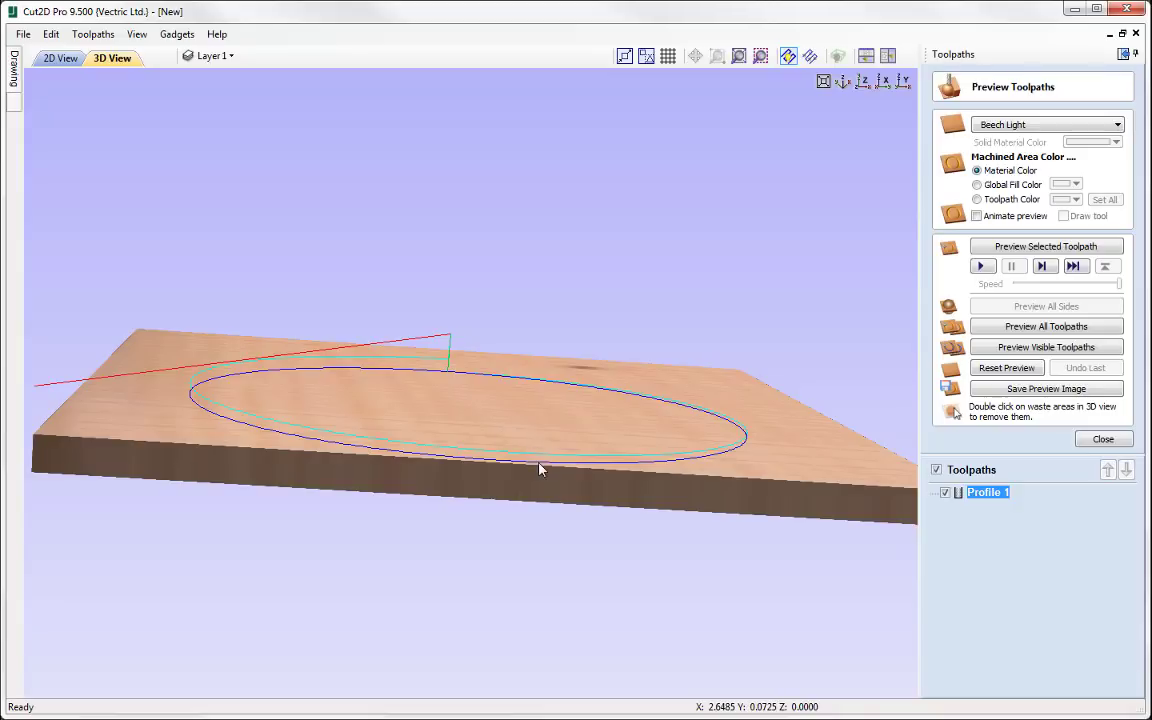
pyautogui.moveTo(496, 525); pyautogui.dragTo(491, 699)
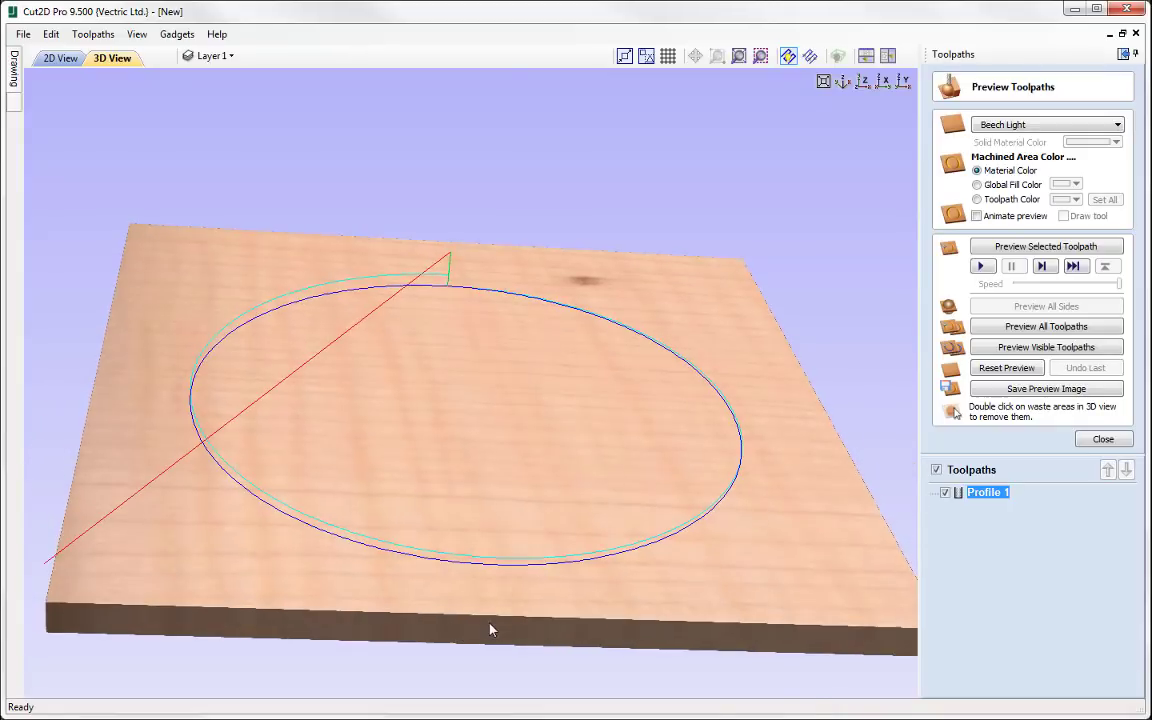
pyautogui.click(981, 266)
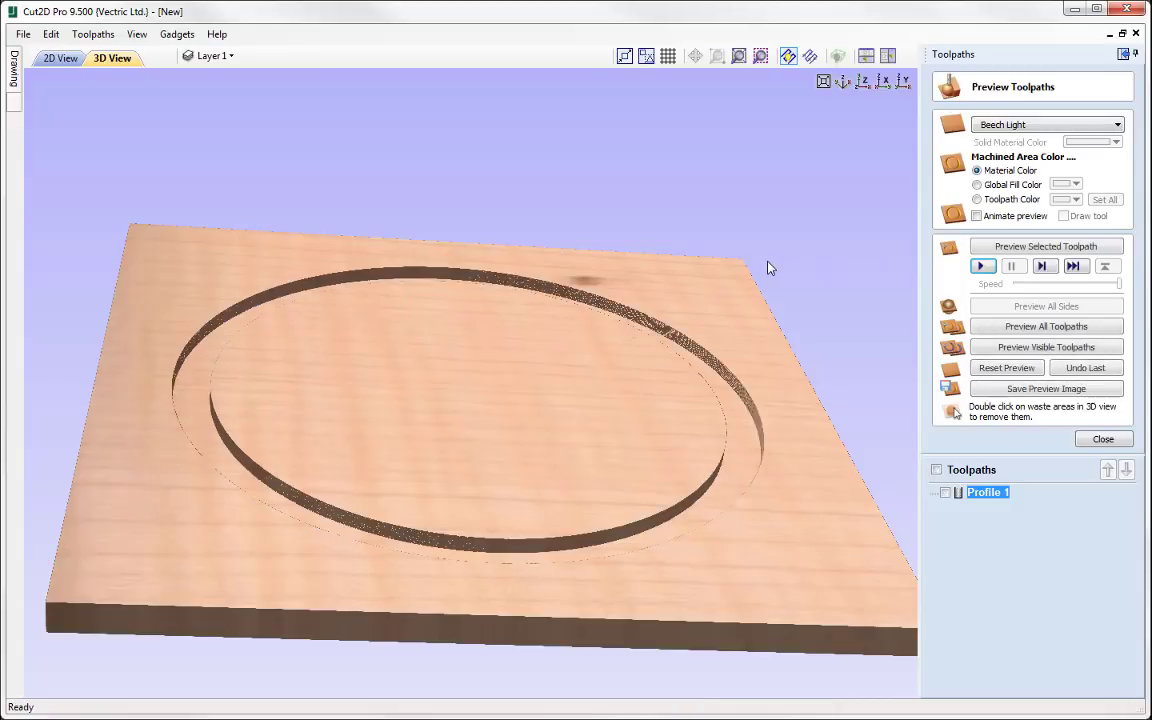
pyautogui.moveTo(653, 301); pyautogui.dragTo(509, 404)
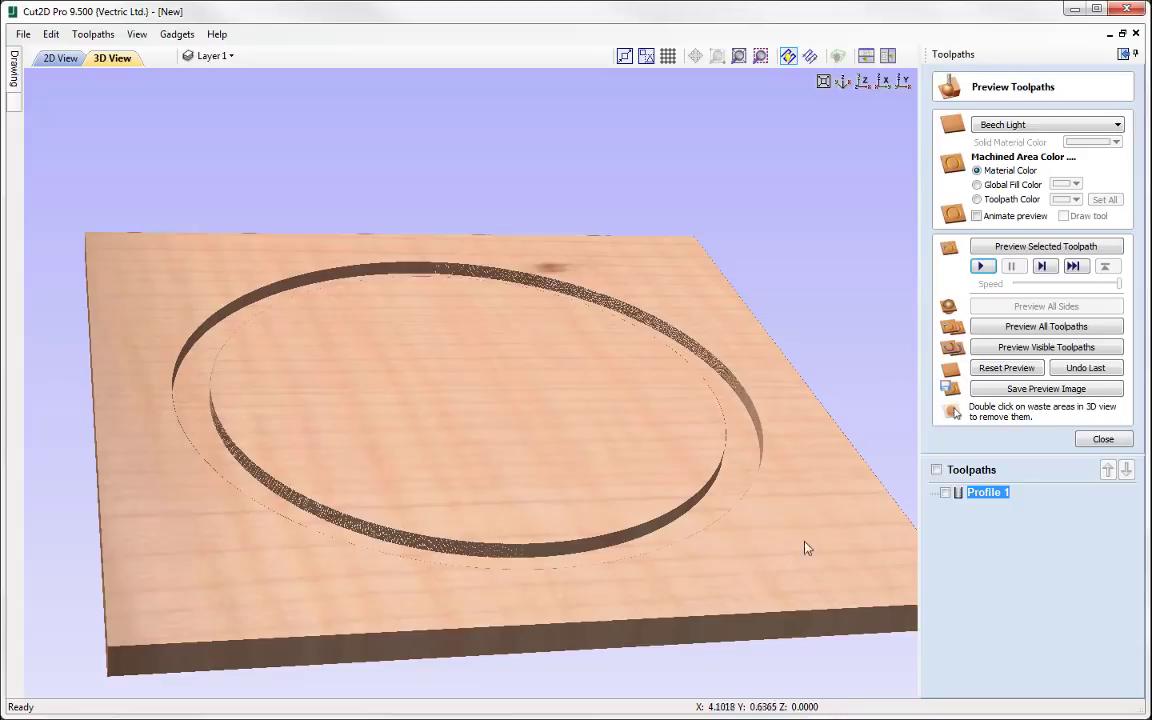
pyautogui.click(1103, 440)
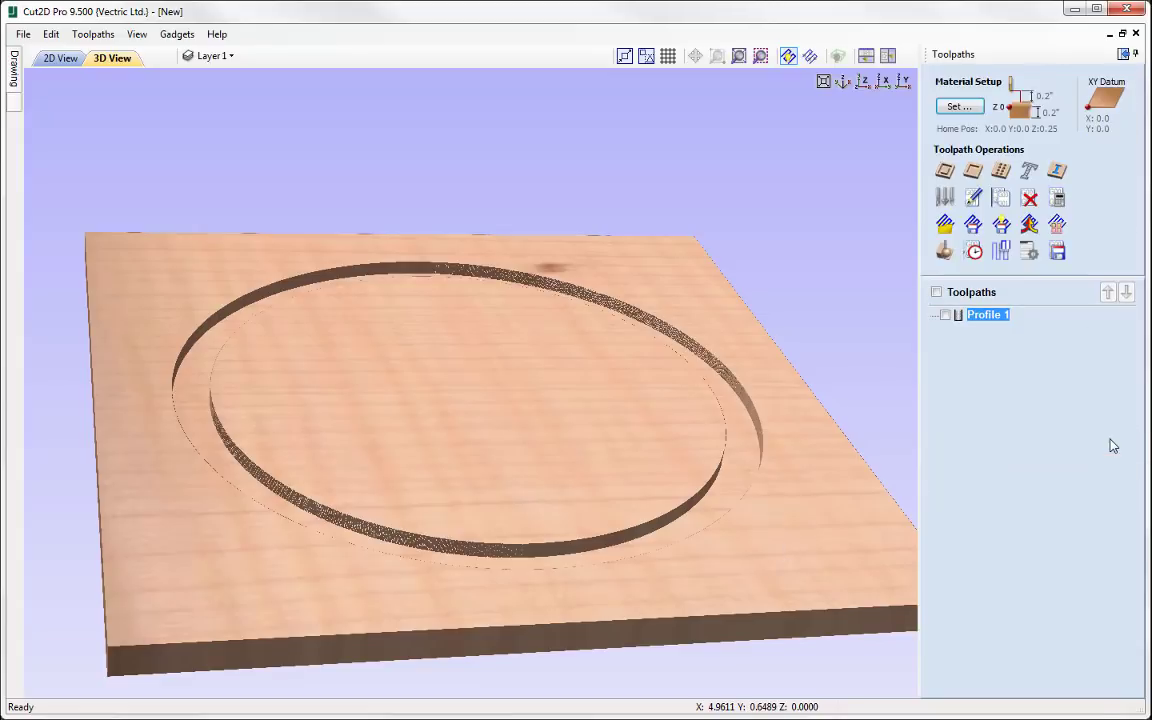
# Save the profile toolpath to the Desktop as "no arcs.tap" using the G-Code Arcs (inch) post processor.
pyautogui.click(1059, 252)
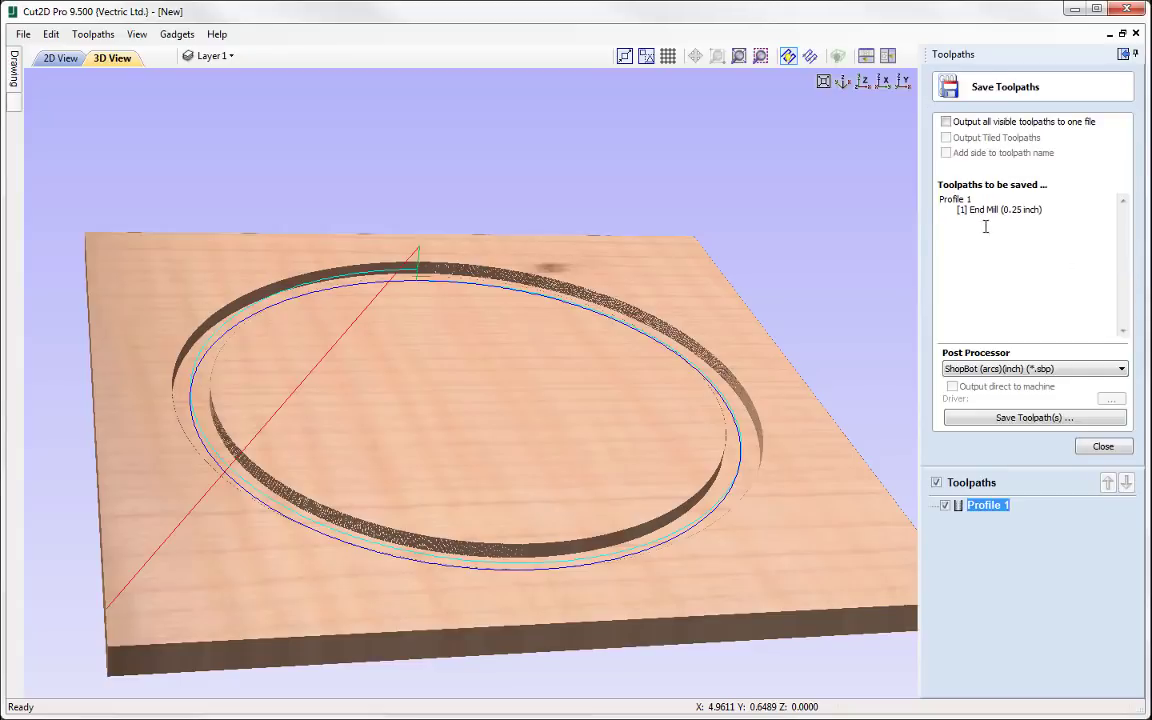
pyautogui.click(1113, 369)
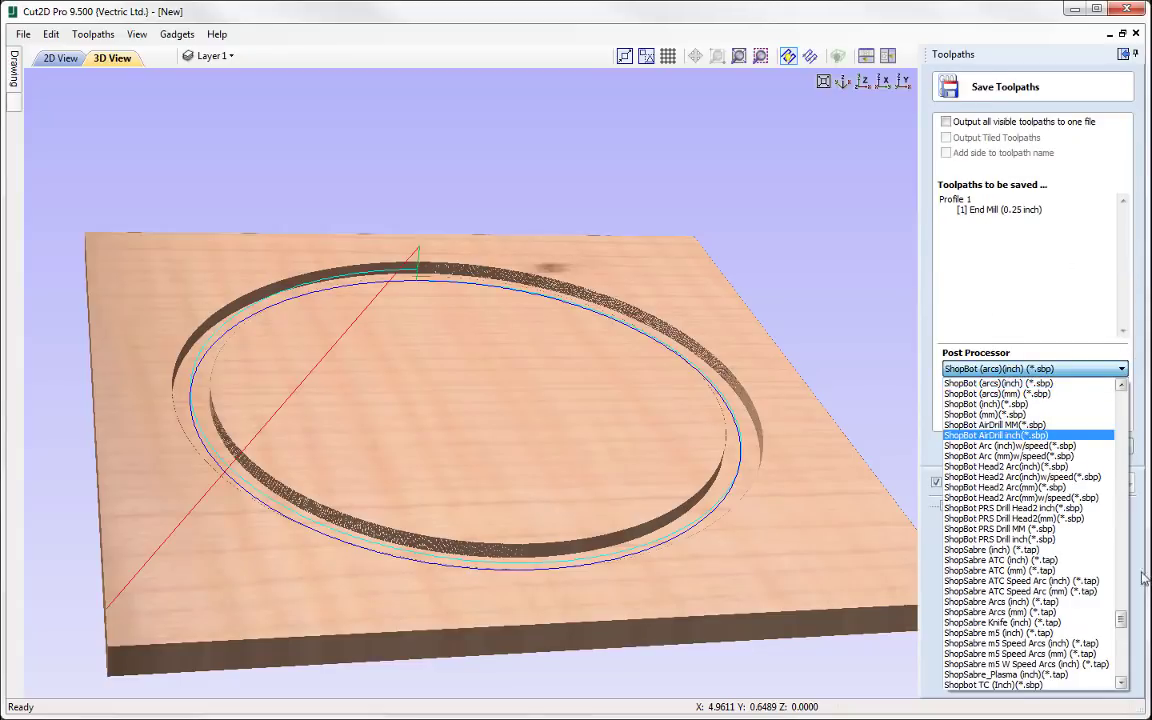
pyautogui.moveTo(1122, 620); pyautogui.dragTo(1121, 483)
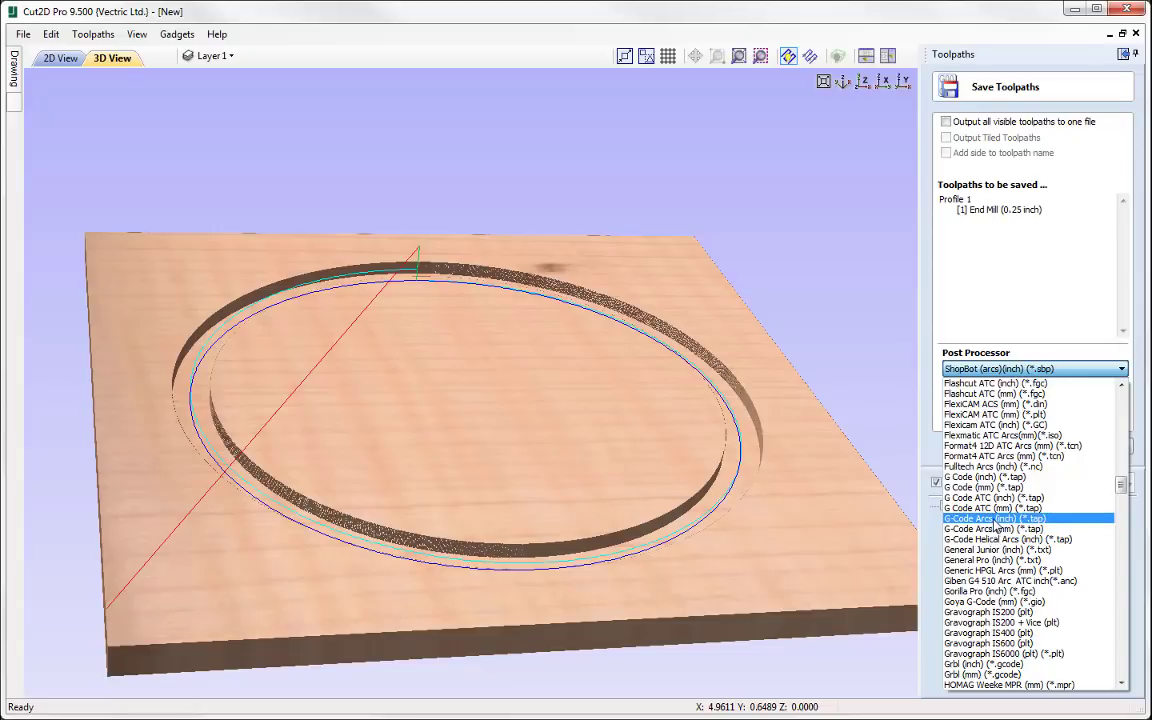
pyautogui.click(996, 520)
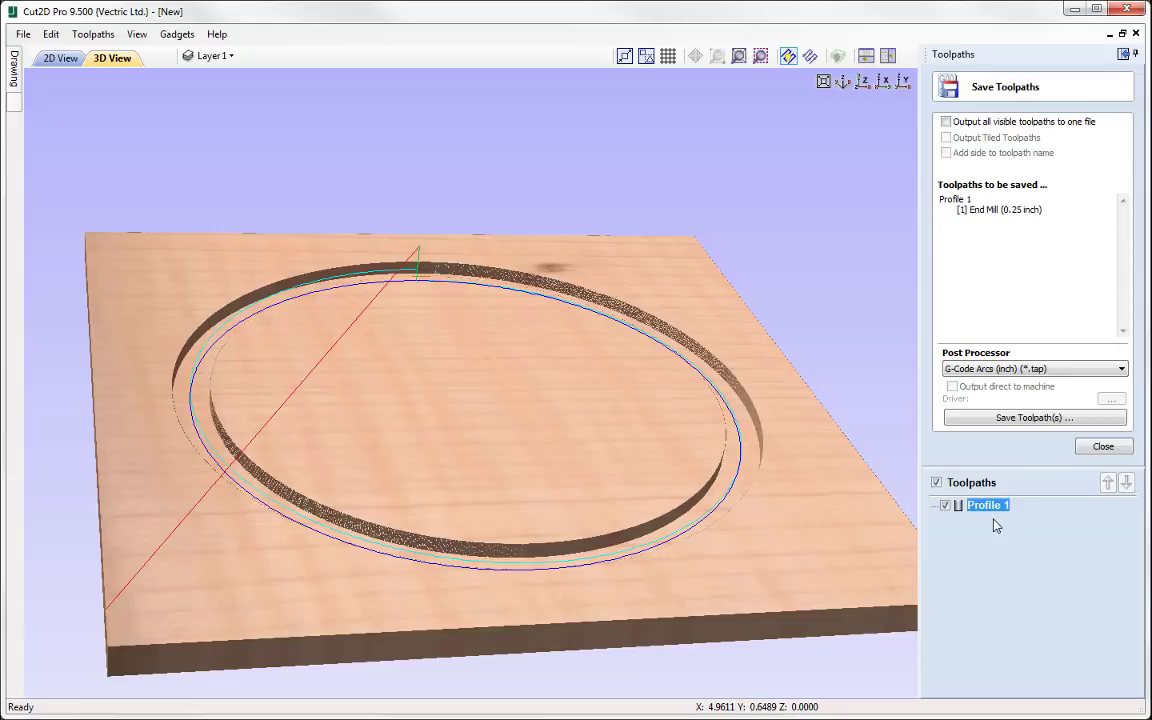
pyautogui.click(1016, 420)
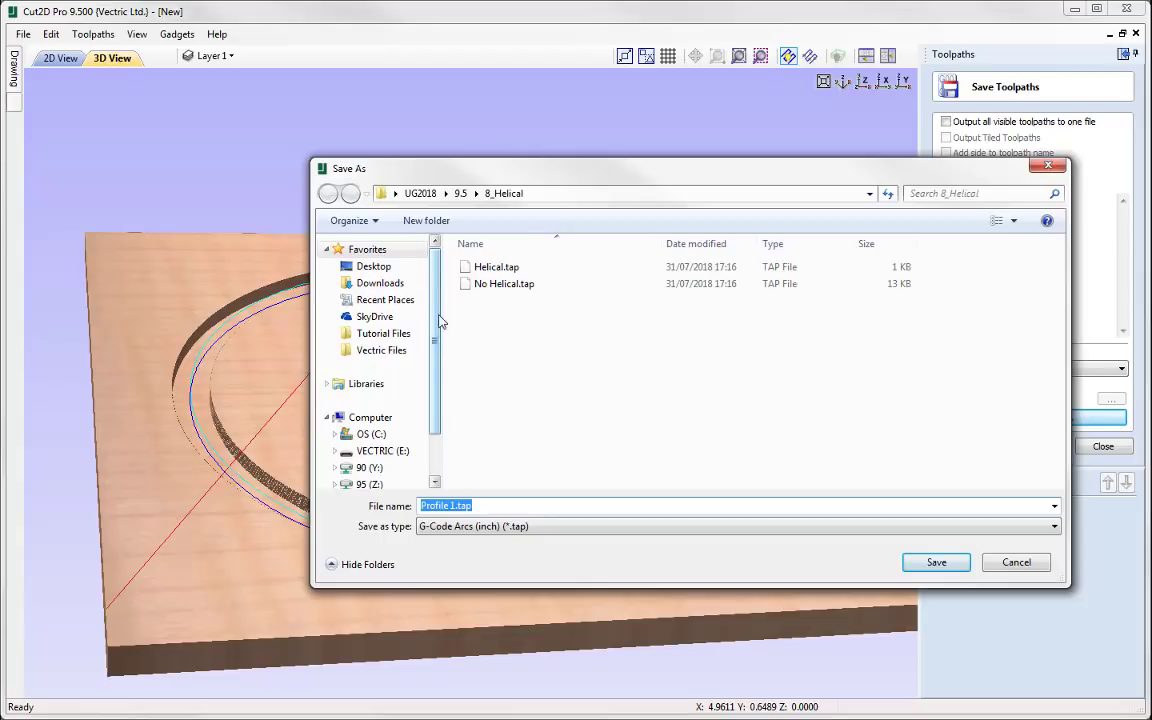
pyautogui.click(373, 266)
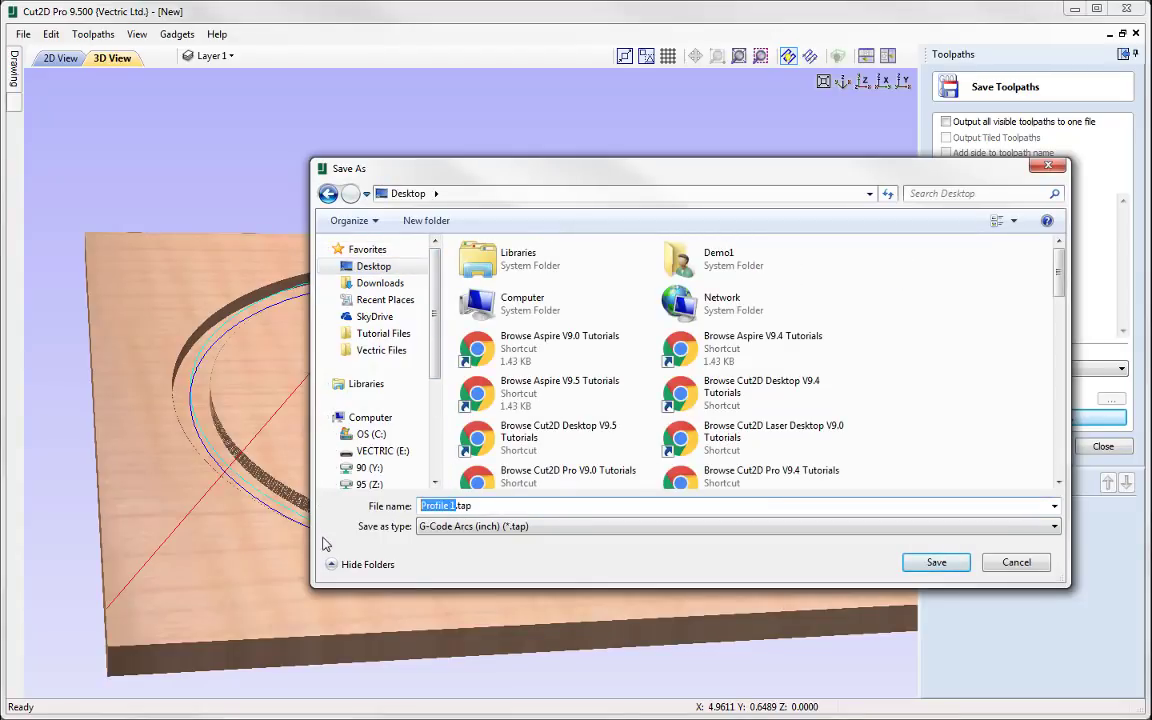
pyautogui.write('no arcs')
pyautogui.click(926, 563)
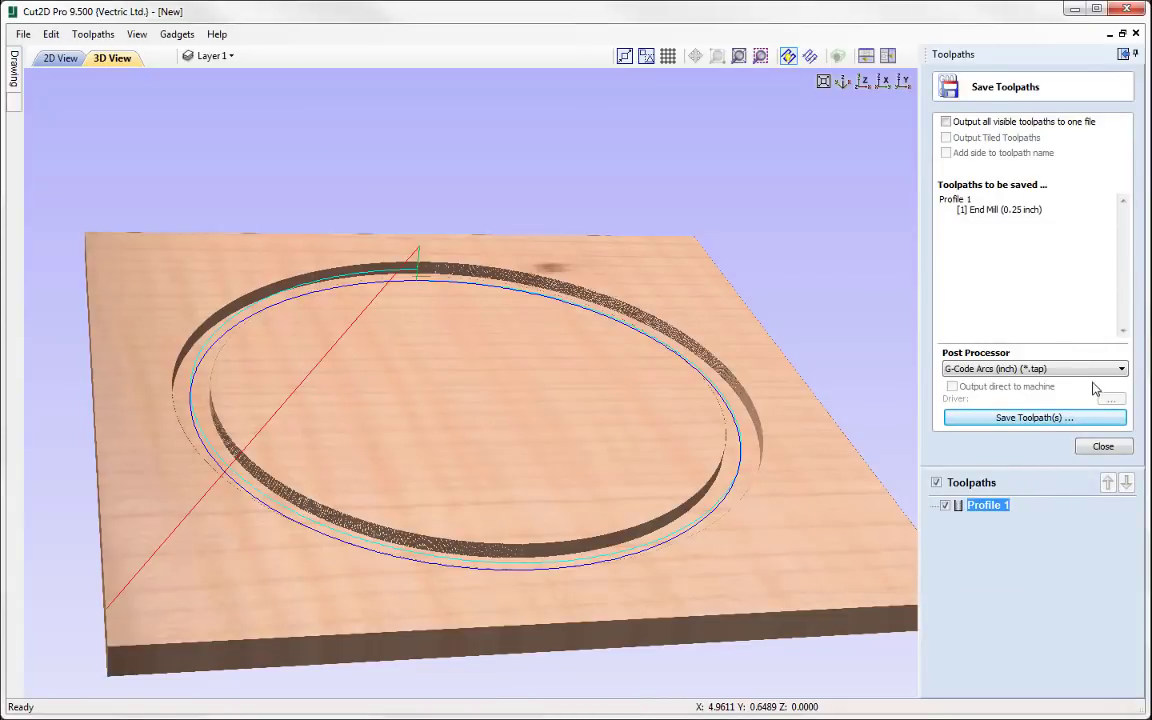
# Save the same toolpath to the Desktop as "with arcs.tap" using the G-Code Helical Arcs (inch) post processor.
pyautogui.click(1121, 369)
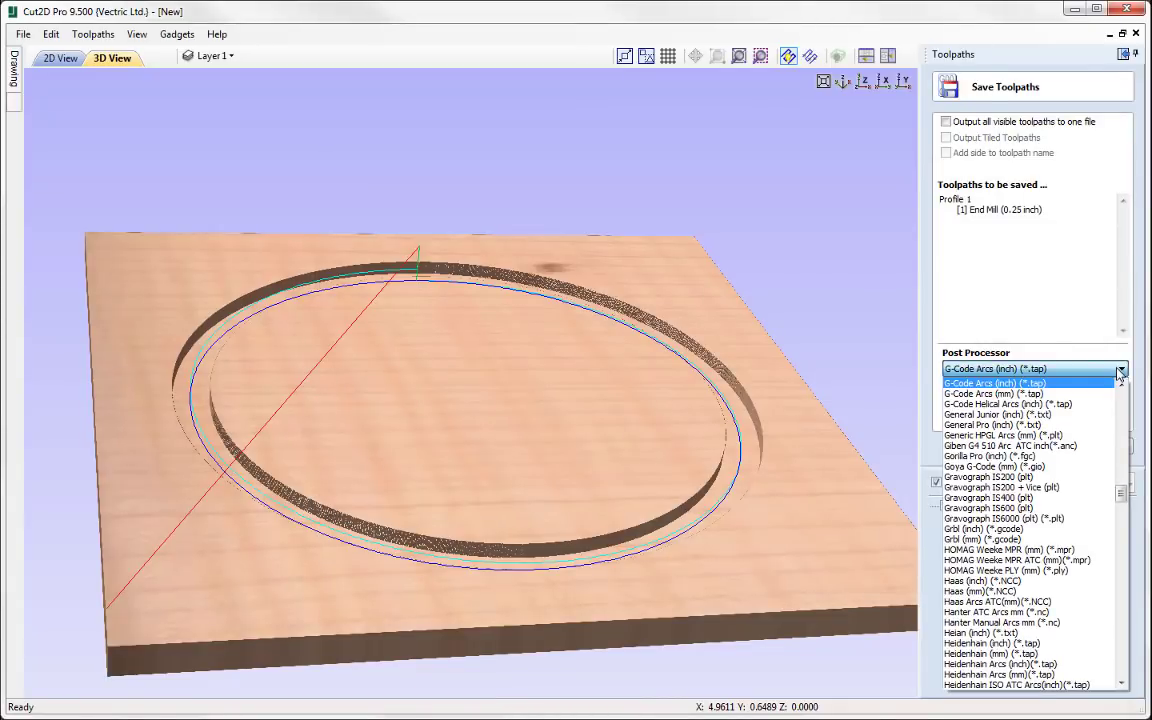
pyautogui.click(1005, 404)
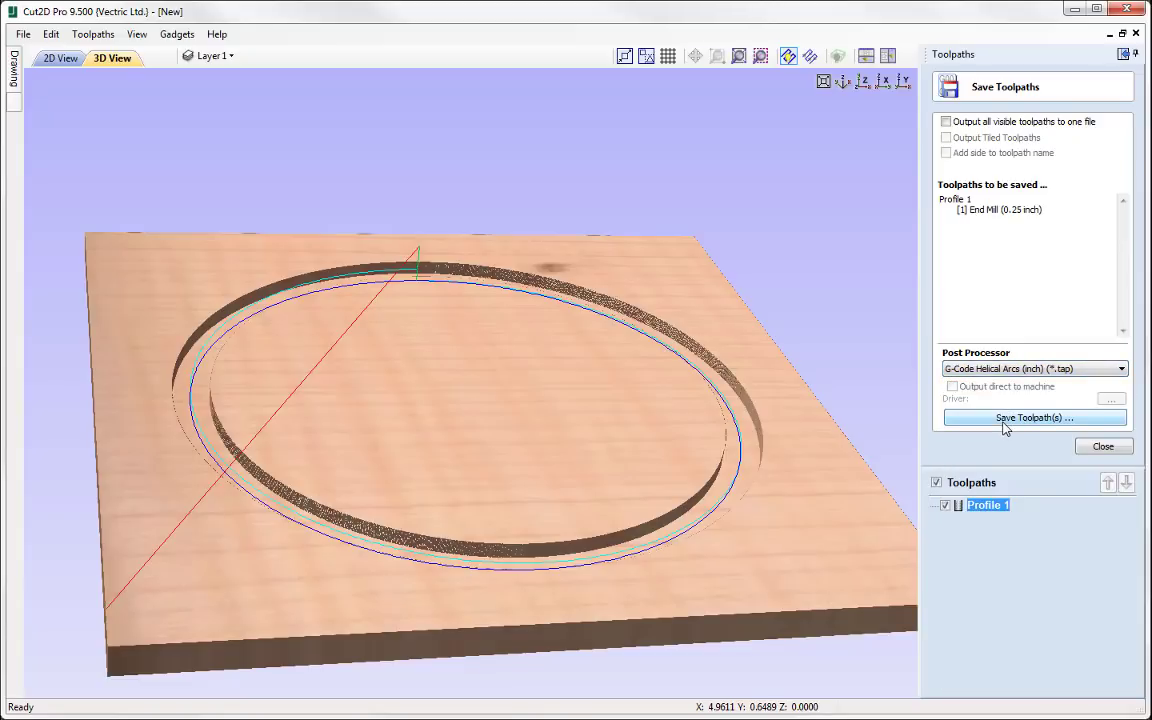
pyautogui.click(1006, 419)
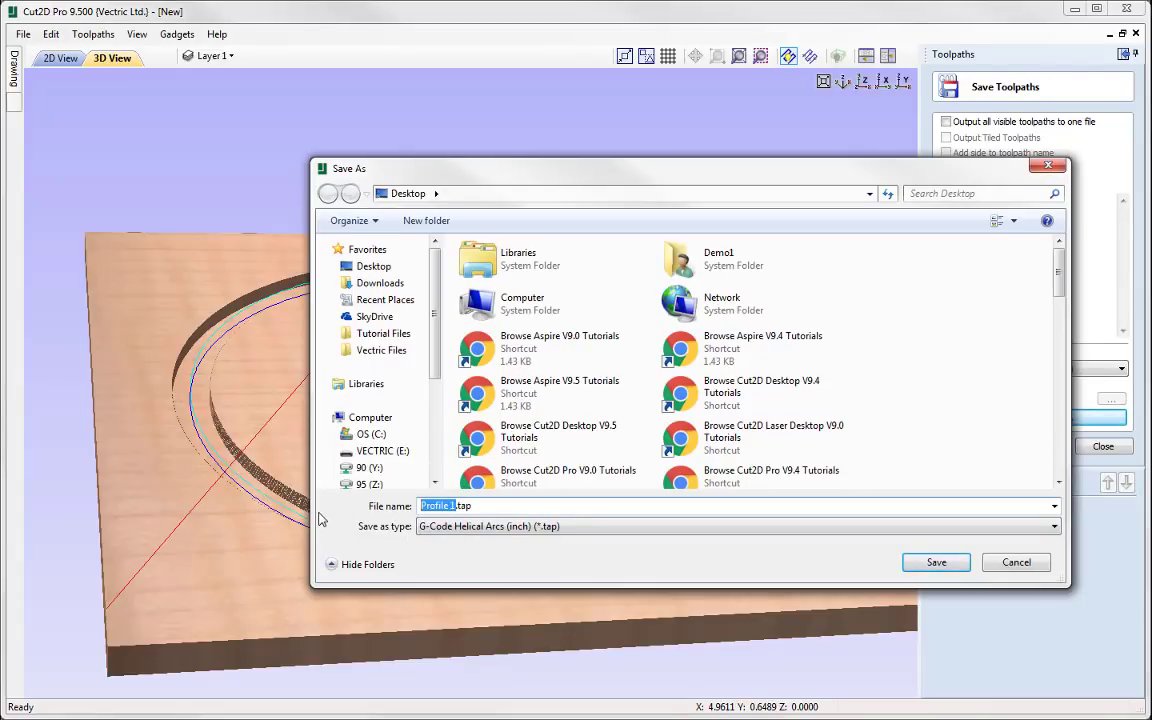
pyautogui.write('with arcs')
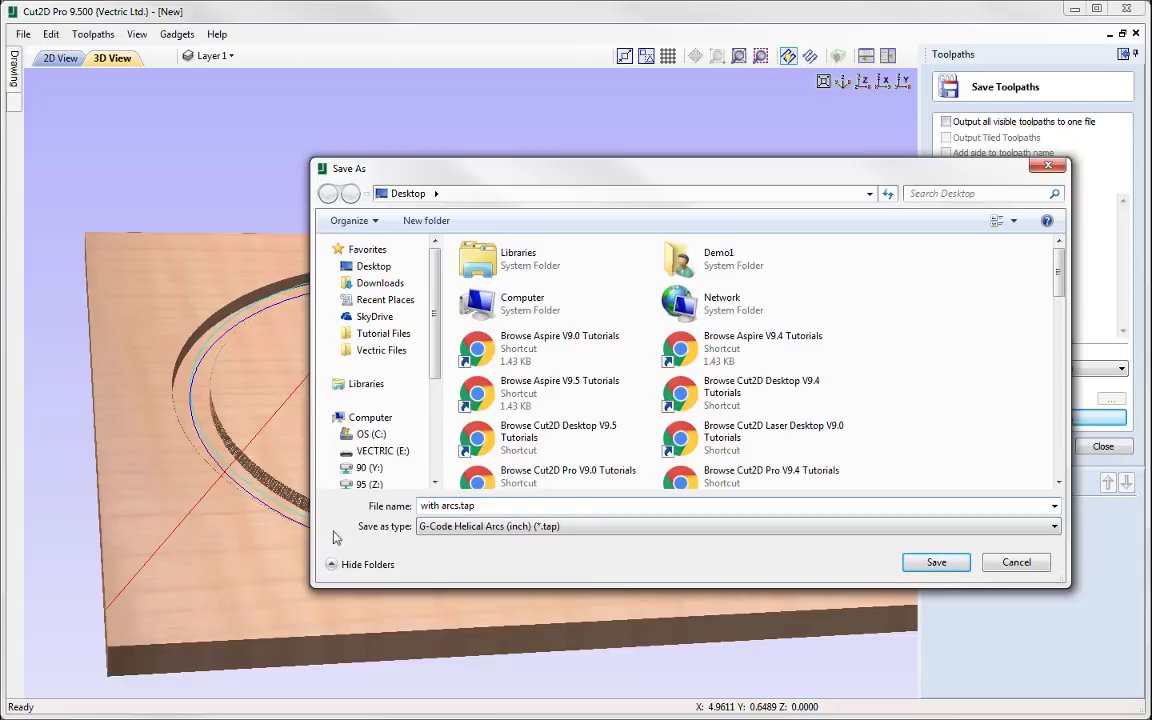
pyautogui.click(936, 562)
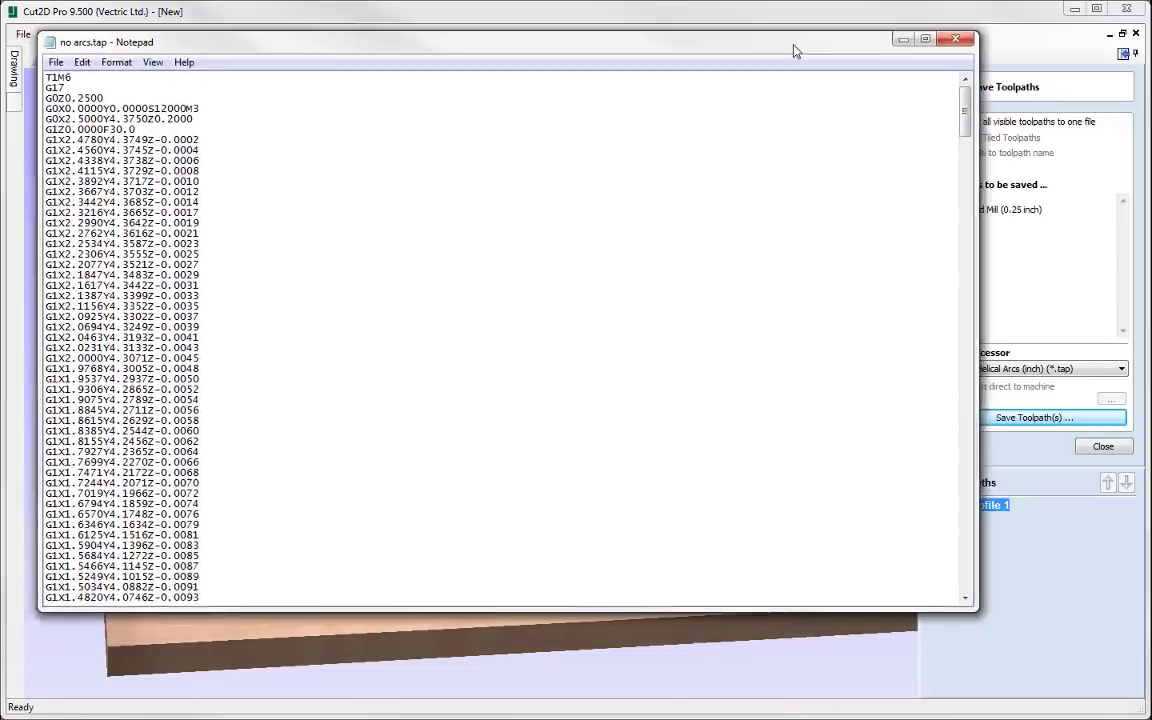
# In Notepad, compare the length and arc commands of the G-code in "no arcs.tap" and "with arcs.tap".
pyautogui.moveTo(714, 40); pyautogui.dragTo(772, 64)
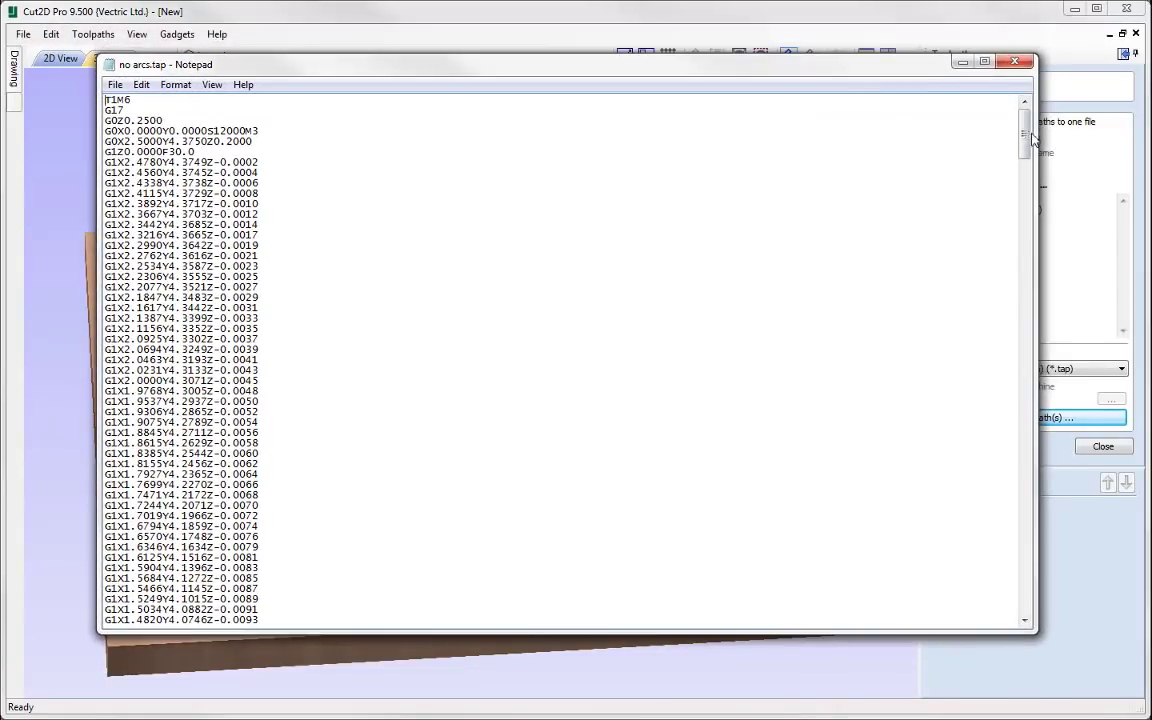
pyautogui.moveTo(1026, 140); pyautogui.dragTo(985, 612)
pyautogui.moveTo(985, 562); pyautogui.dragTo(987, 134)
pyautogui.click(1015, 64)
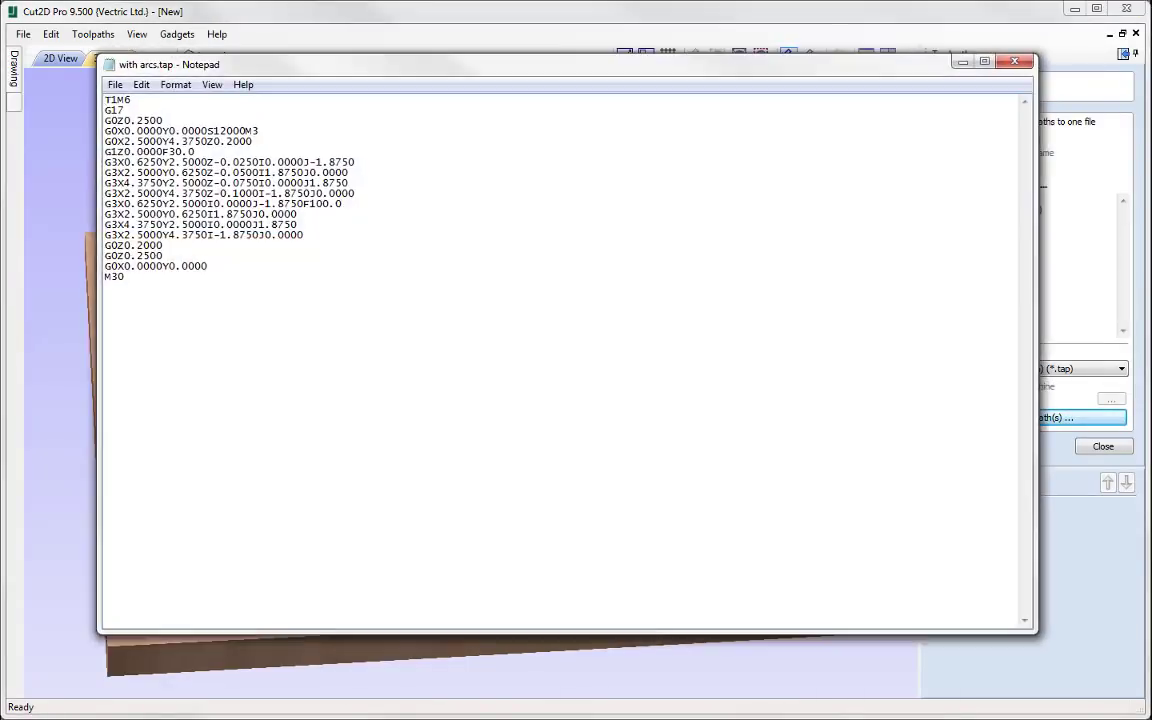
pyautogui.moveTo(108, 97); pyautogui.dragTo(147, 276)
pyautogui.click(155, 300)
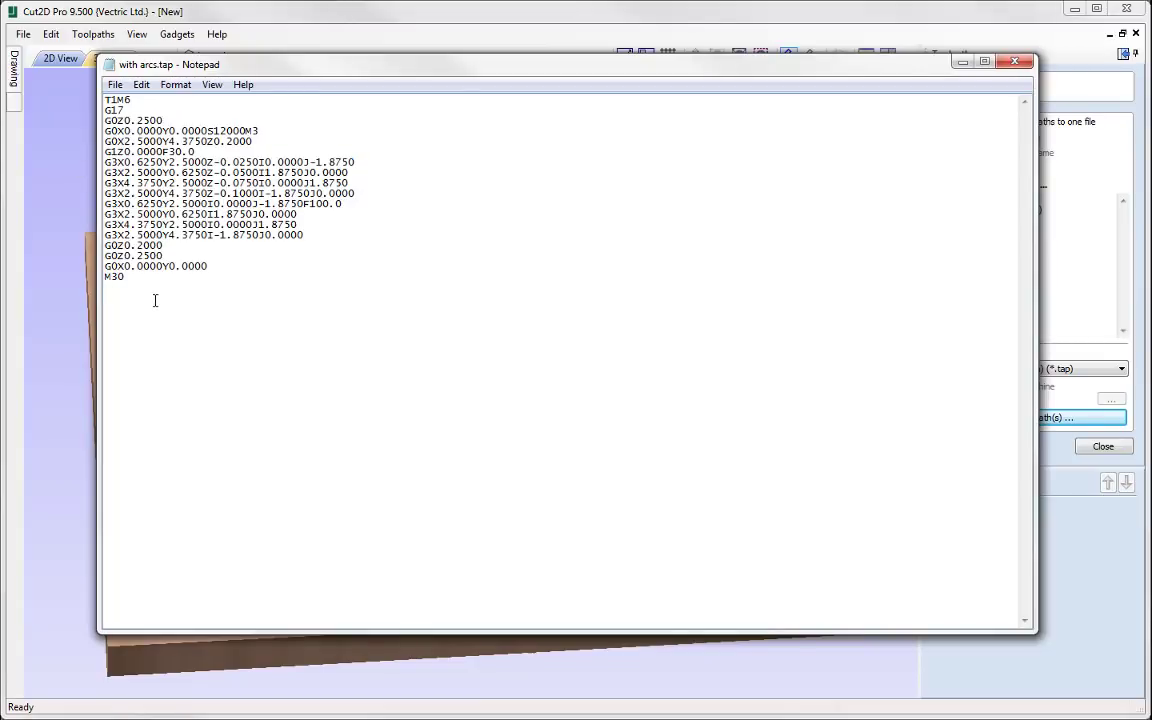